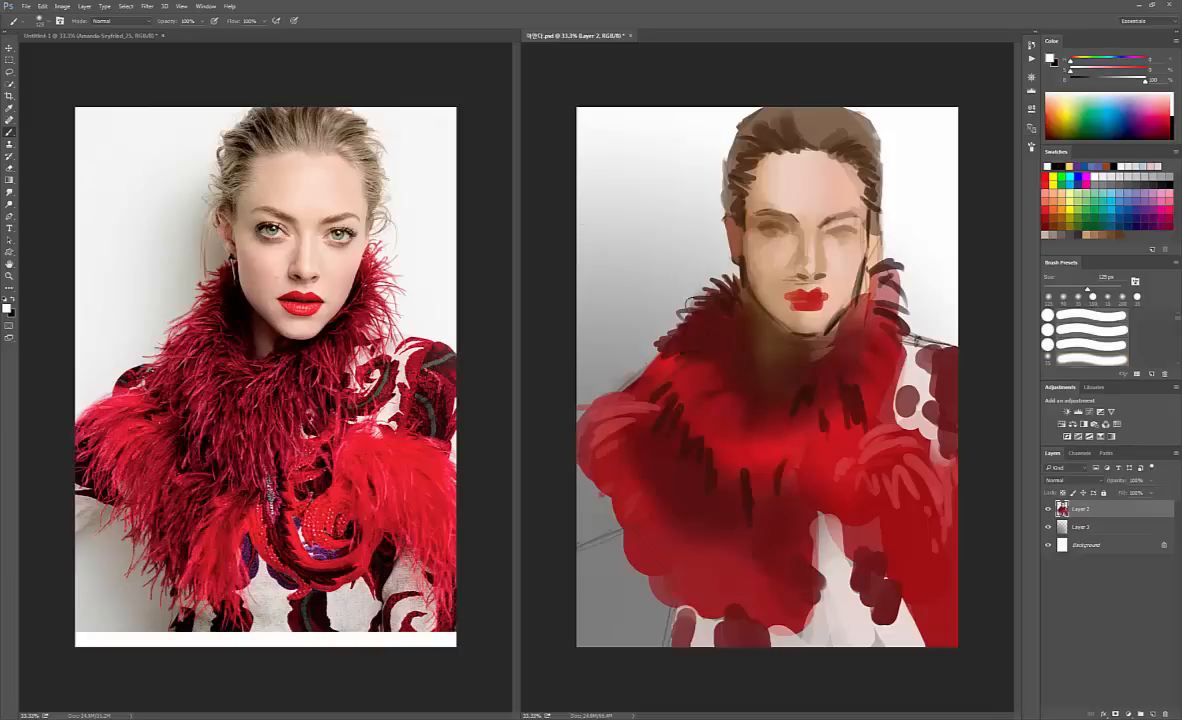
- Enlarge the brush to 1000 px
key(bracketright)
key(bracketright)
key(bracketright)
key(bracketright)
key(bracketright)
key(bracketright)
key(bracketright)
key(bracketright)
key(bracketright)
key(bracketright)
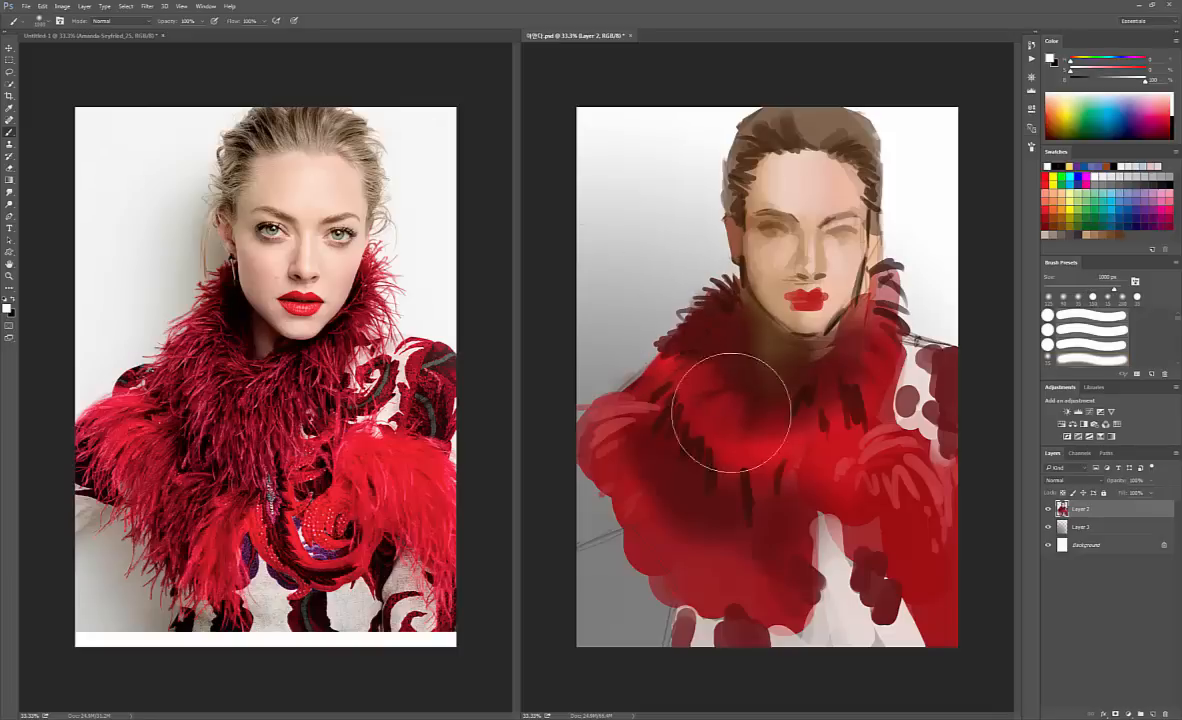
- Reduce the brush size to 250 px
key(bracketleft)
key(bracketleft)
key(bracketleft)
key(bracketleft)
key(bracketleft)
key(bracketleft)
key(bracketleft)
key(bracketleft)
key(bracketleft)
key(bracketleft)
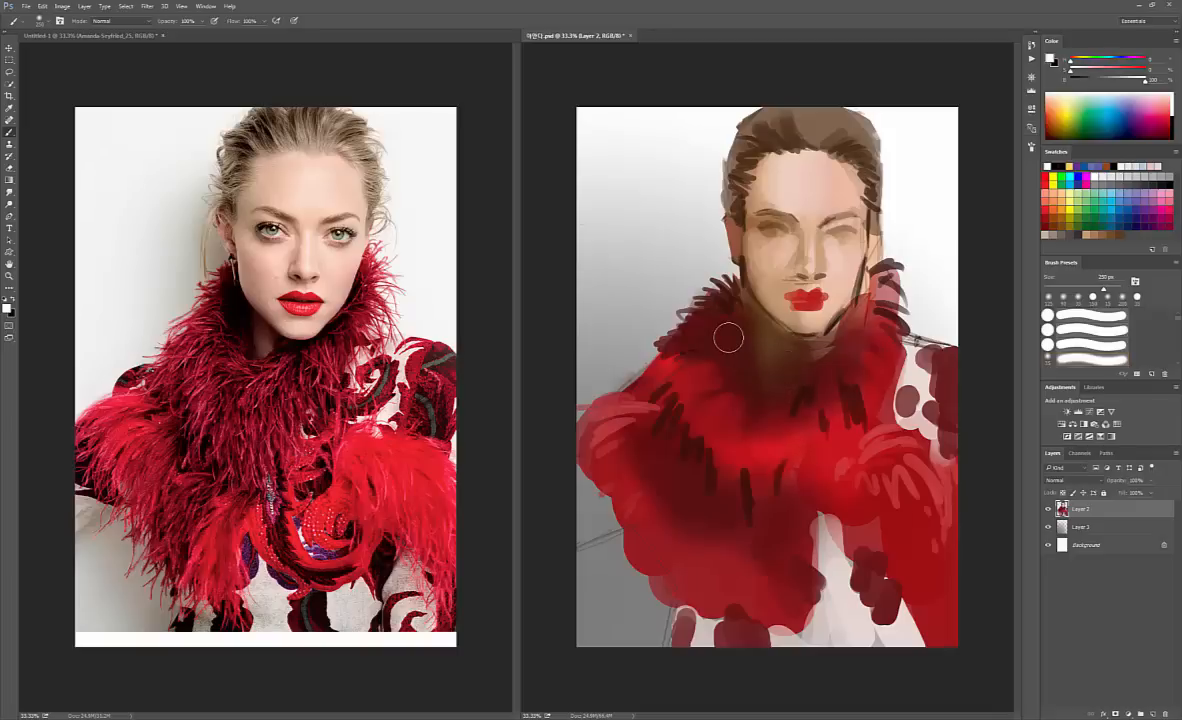
- Compare the painting with the reference photo at 12.5% zoom and return both to 33.3%
key(ctrl+minus)
key(ctrl+minus)
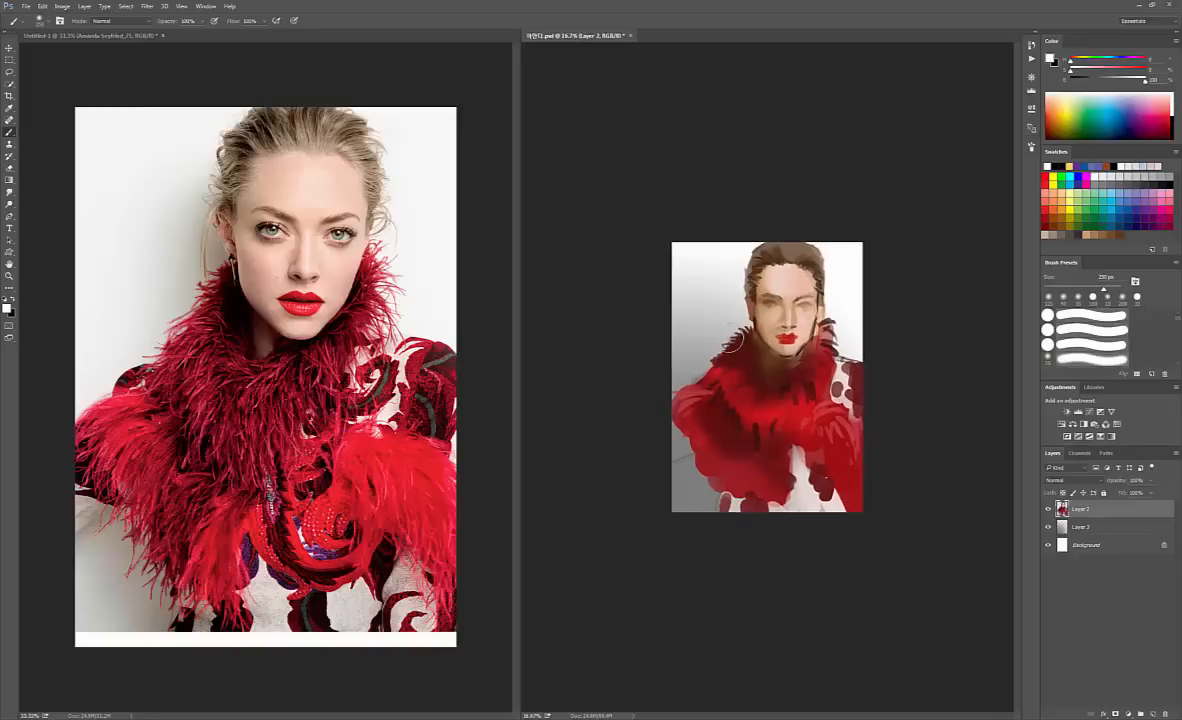
key(ctrl+minus)
key(ctrl+plus)
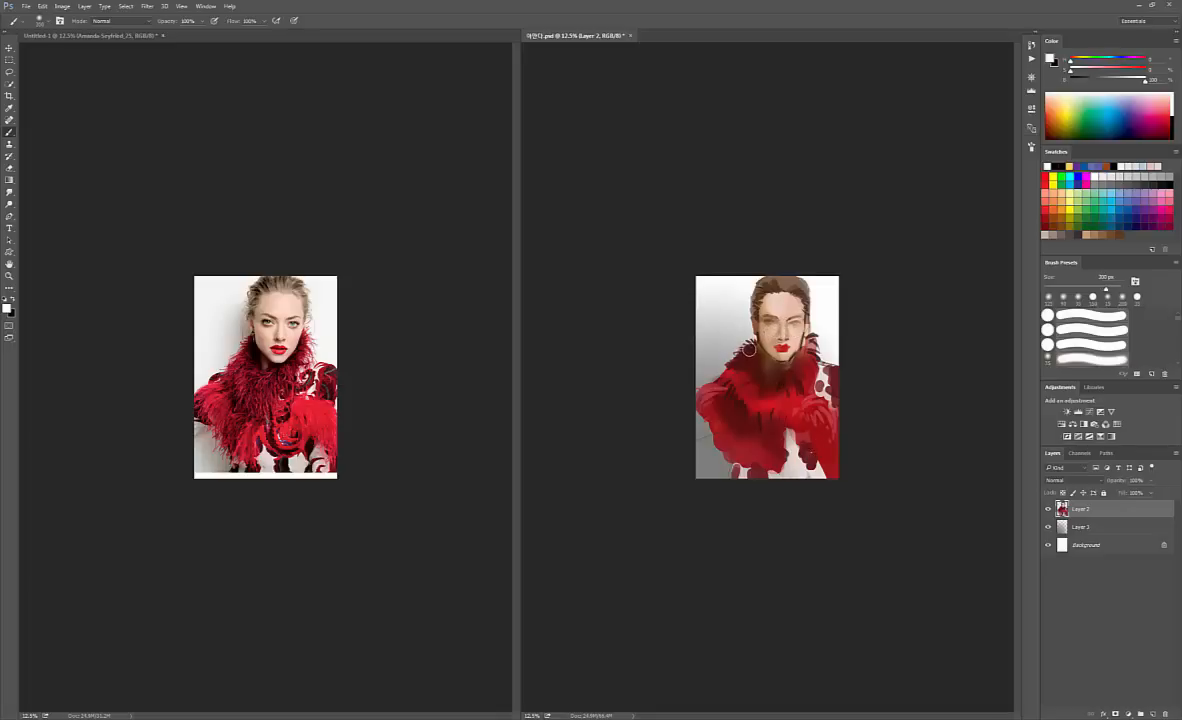
key(bracketright)
key(bracketright)
key(bracketleft)
key(ctrl+plus)
key(ctrl+plus)
key(ctrl+plus)
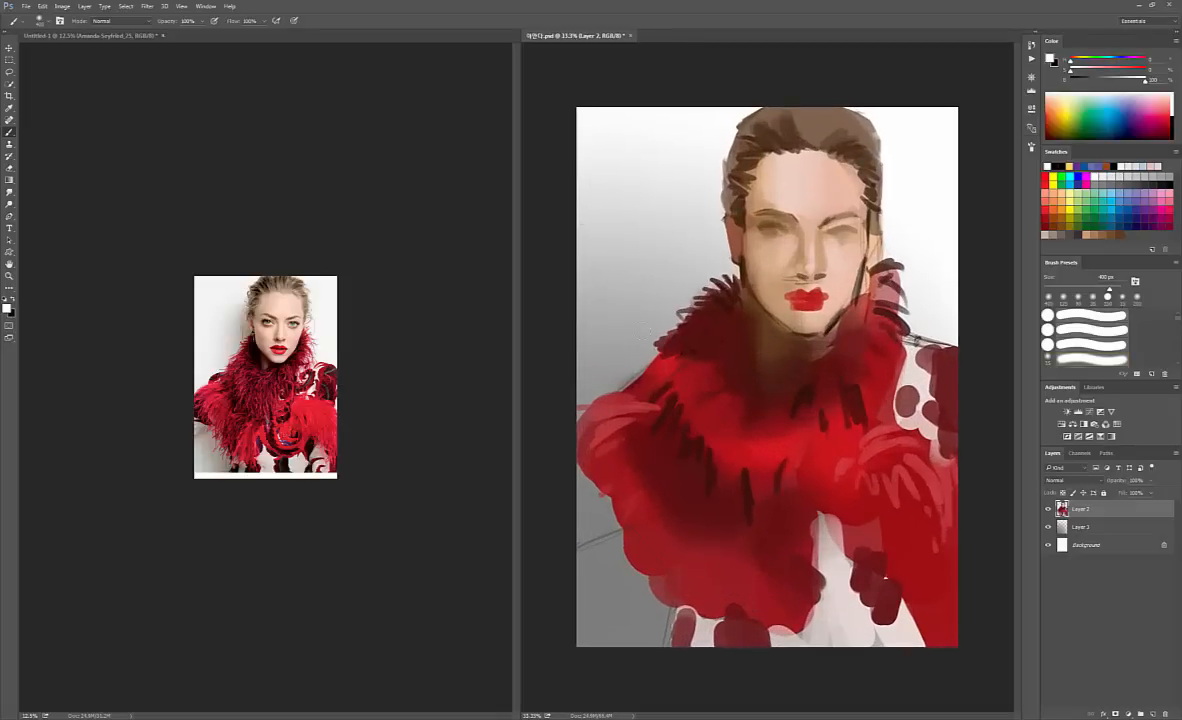
key(ctrl+plus)
key(ctrl+plus)
key(ctrl+plus)
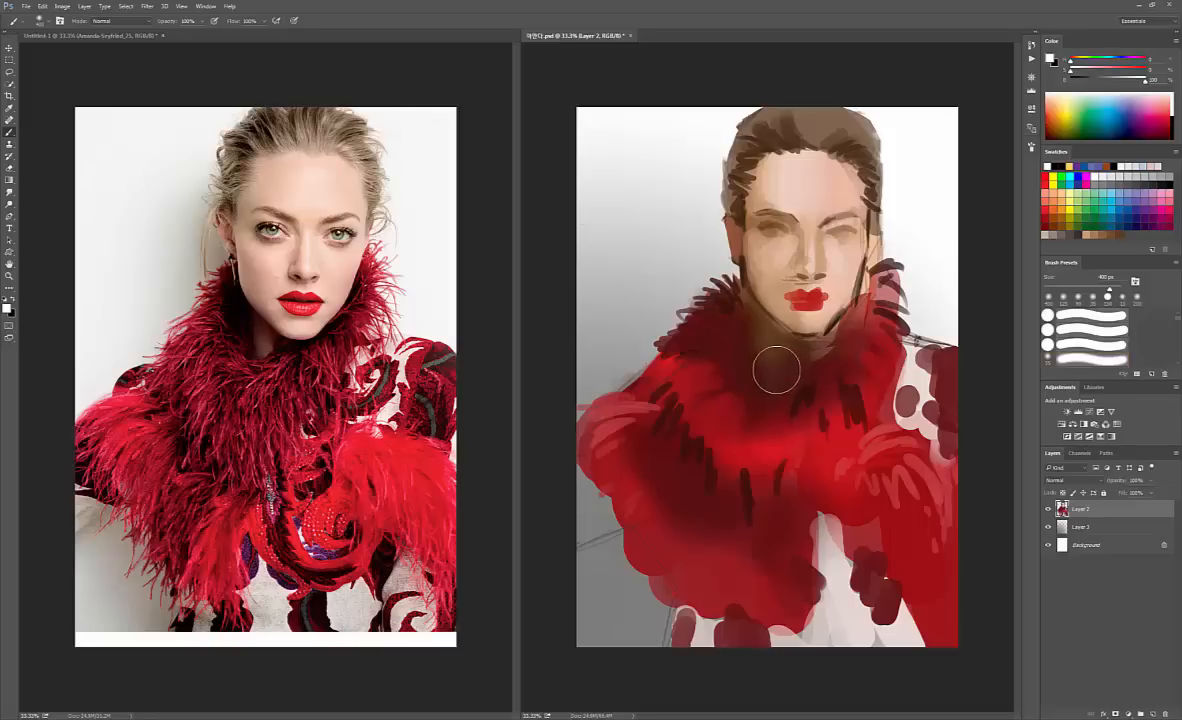
- Dab test swatches of sampled reds onto the pale background beside the head with an 80 px soft brush
key(bracketleft)
key(bracketleft)
alt+click(722, 330)
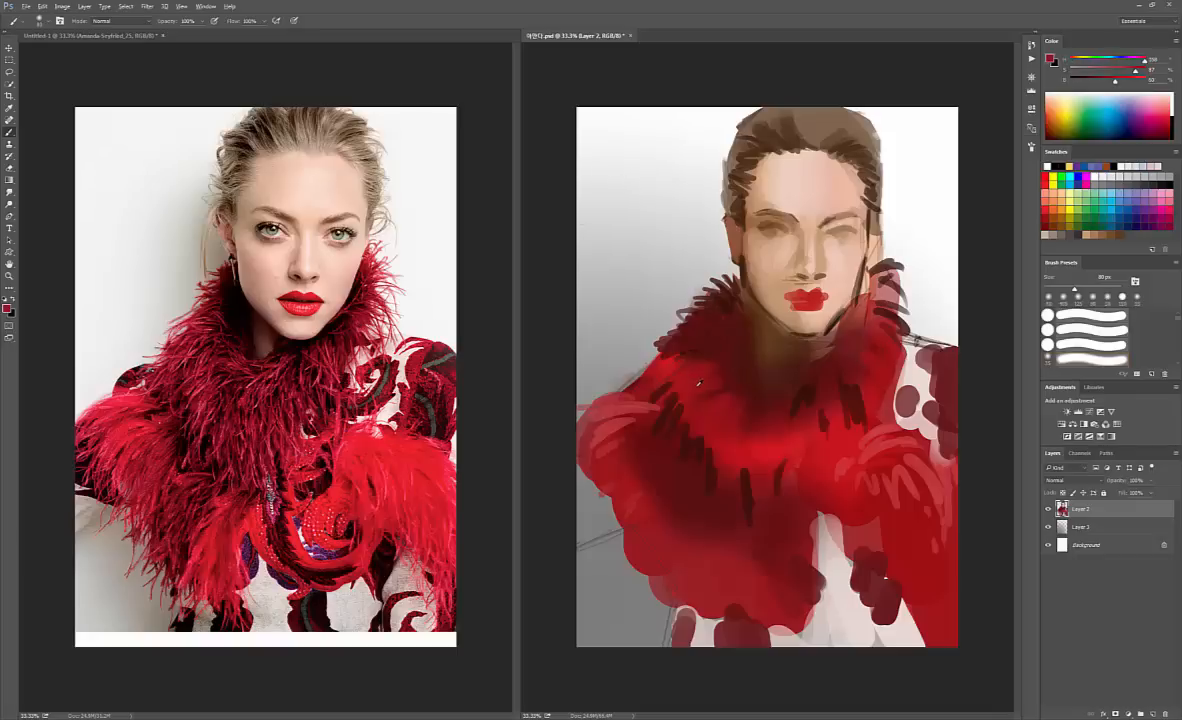
click(607, 179)
click(637, 178)
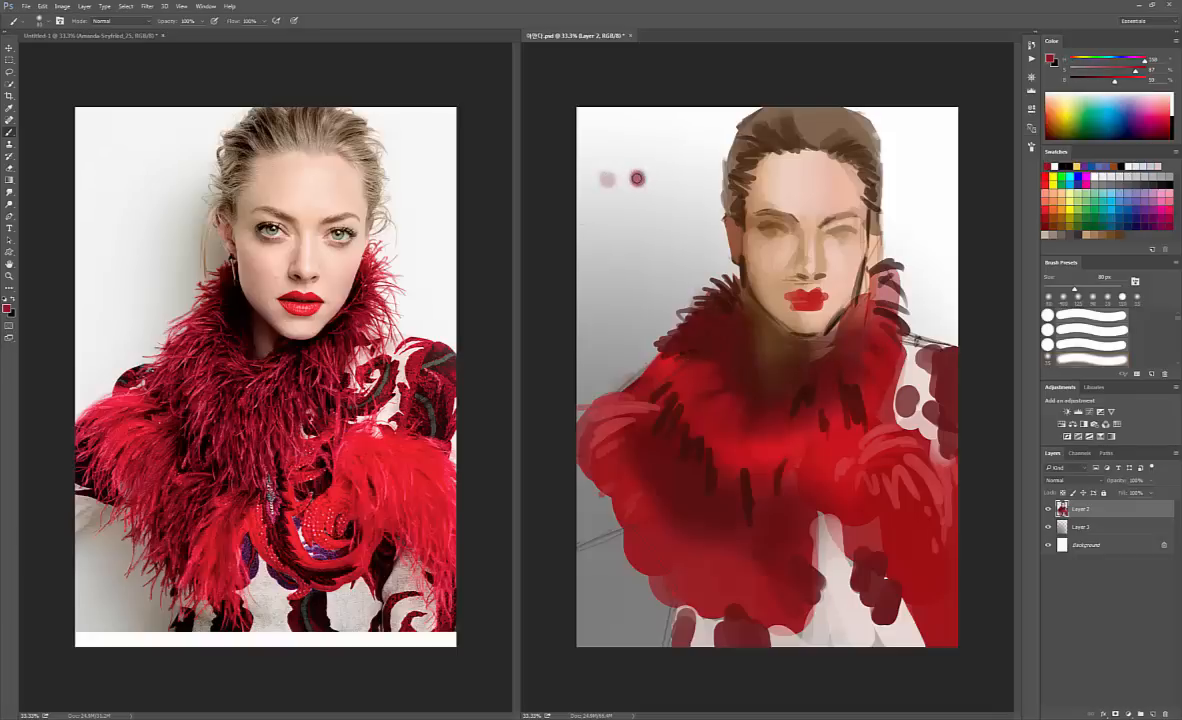
alt+click(673, 277)
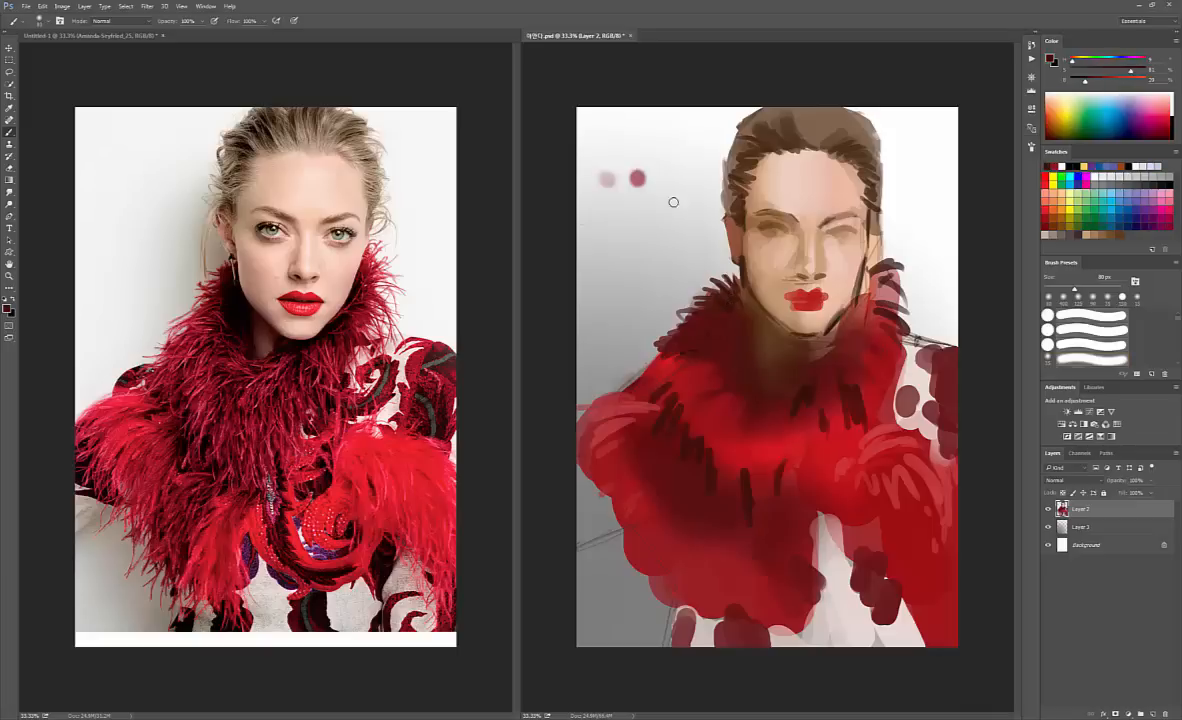
click(666, 178)
- Undo the test colour swatches on the background
key(ctrl+z)
key(ctrl+z)
key(ctrl+alt+z)
key(ctrl+alt+z)
key(ctrl+alt+z)
- Choose the 35 px hard round brush and sample a dark brown from the side of the face
right_click(765, 245)
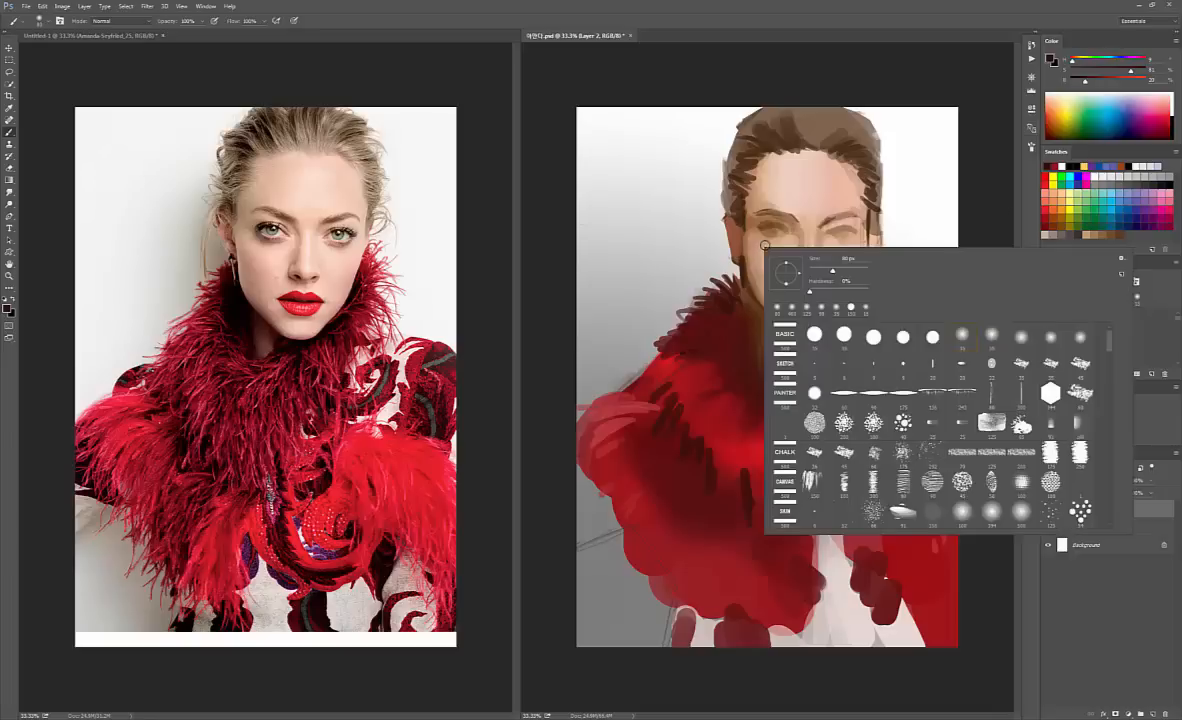
click(817, 336)
click(743, 297)
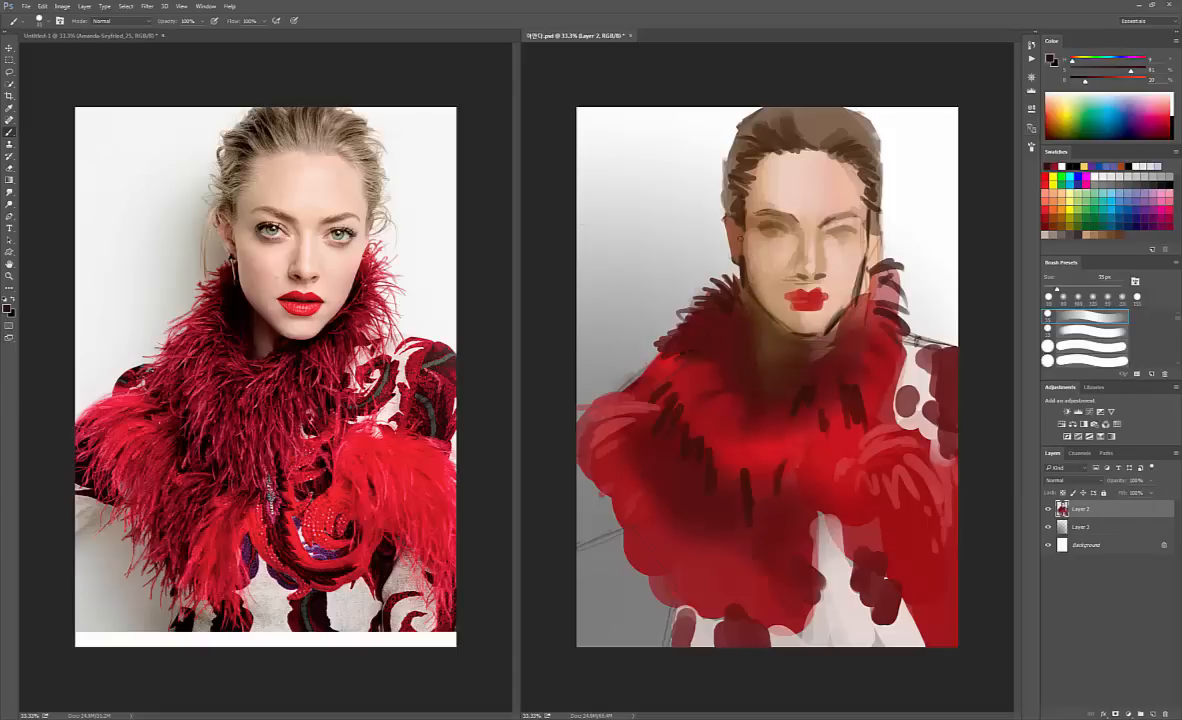
alt+click(750, 264)
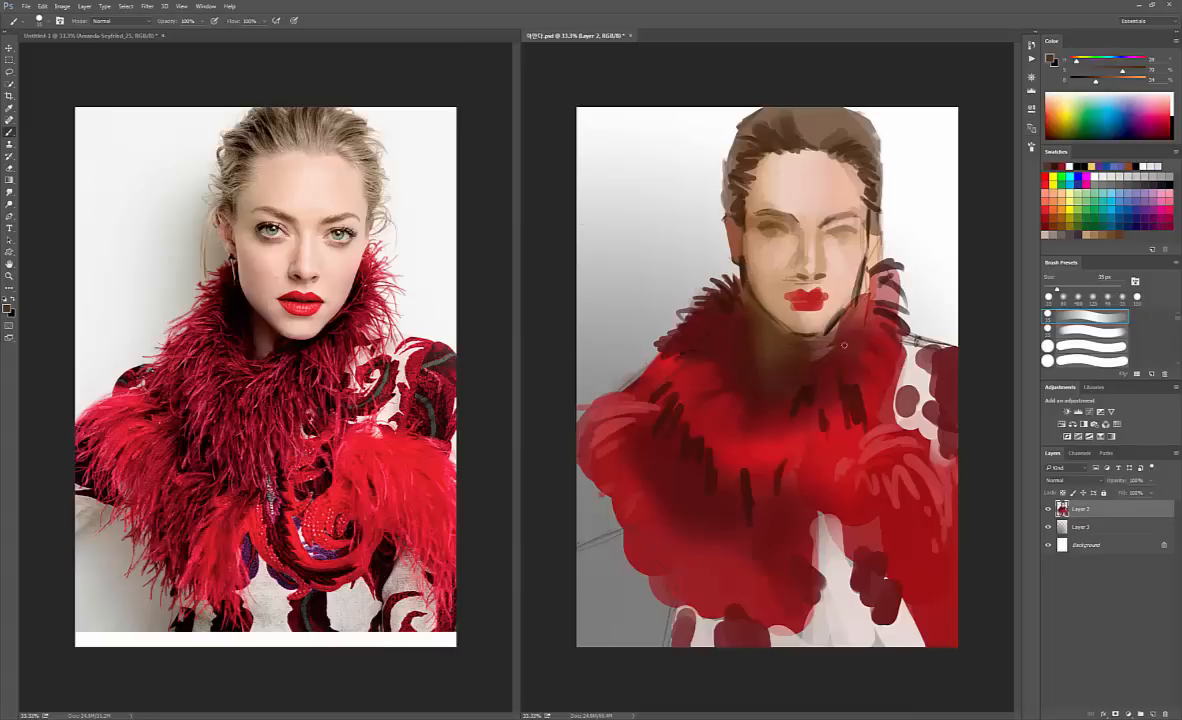
- Show the grid on both the painting and the reference photo, keeping the painting active with the hard round brush
key(ctrl+apostrophe)
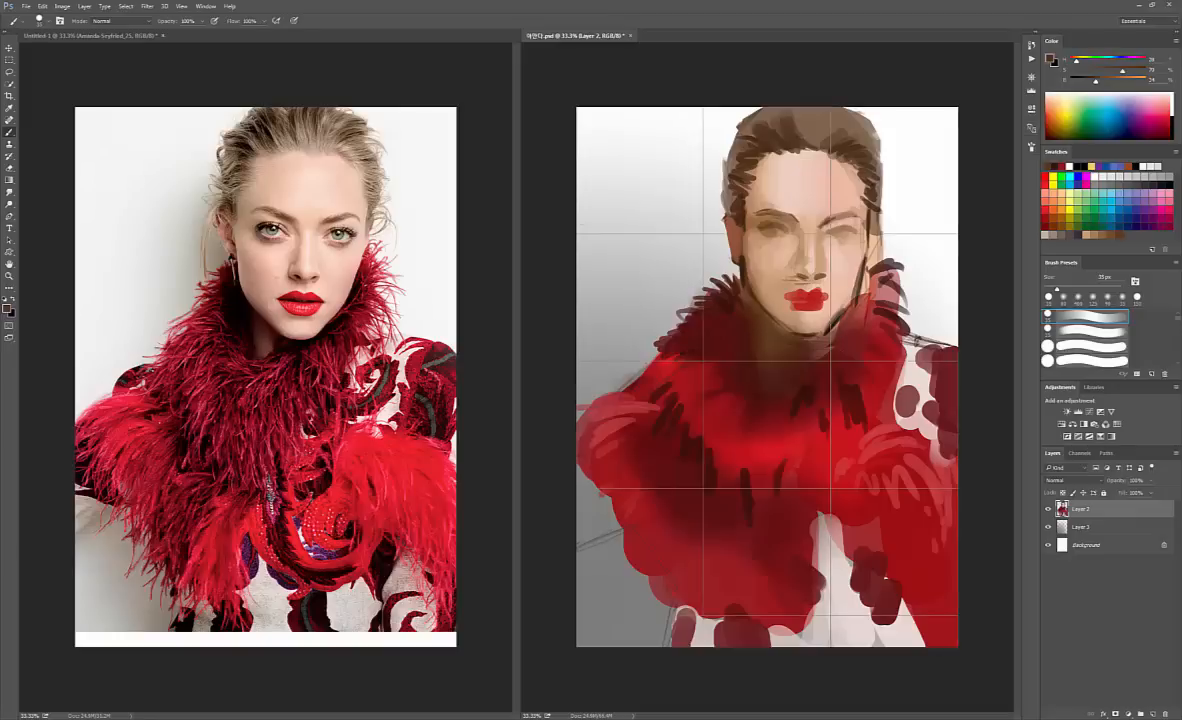
click(392, 290)
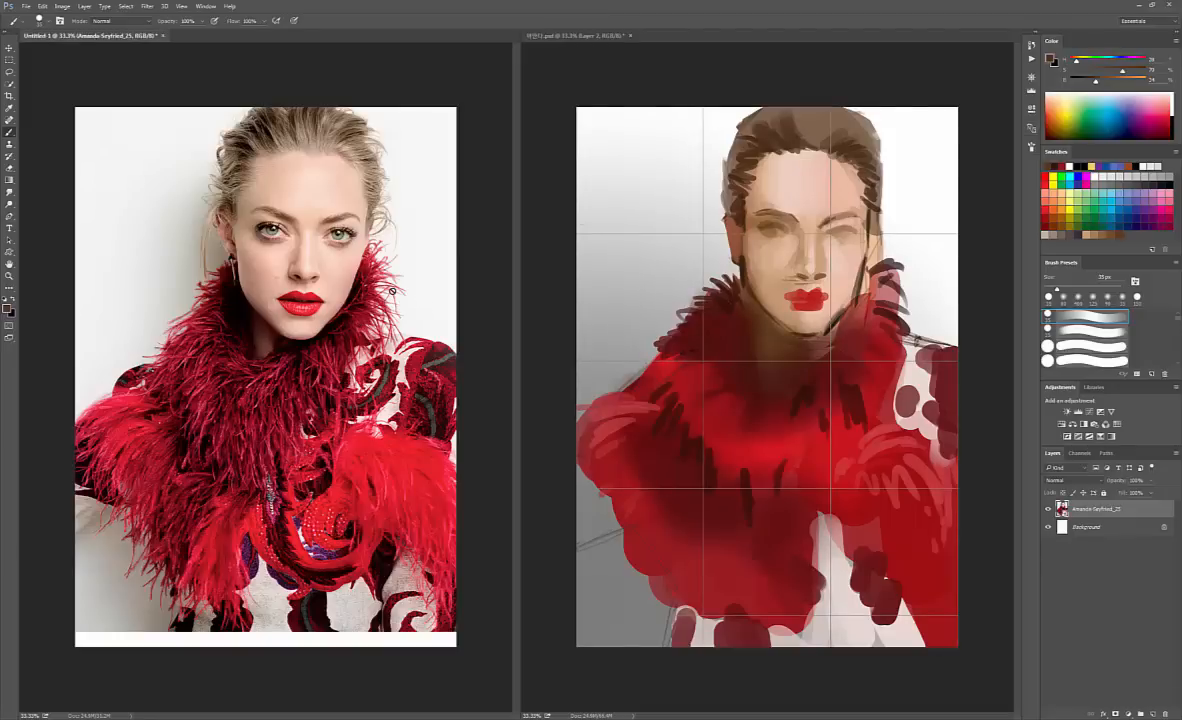
key(ctrl+apostrophe)
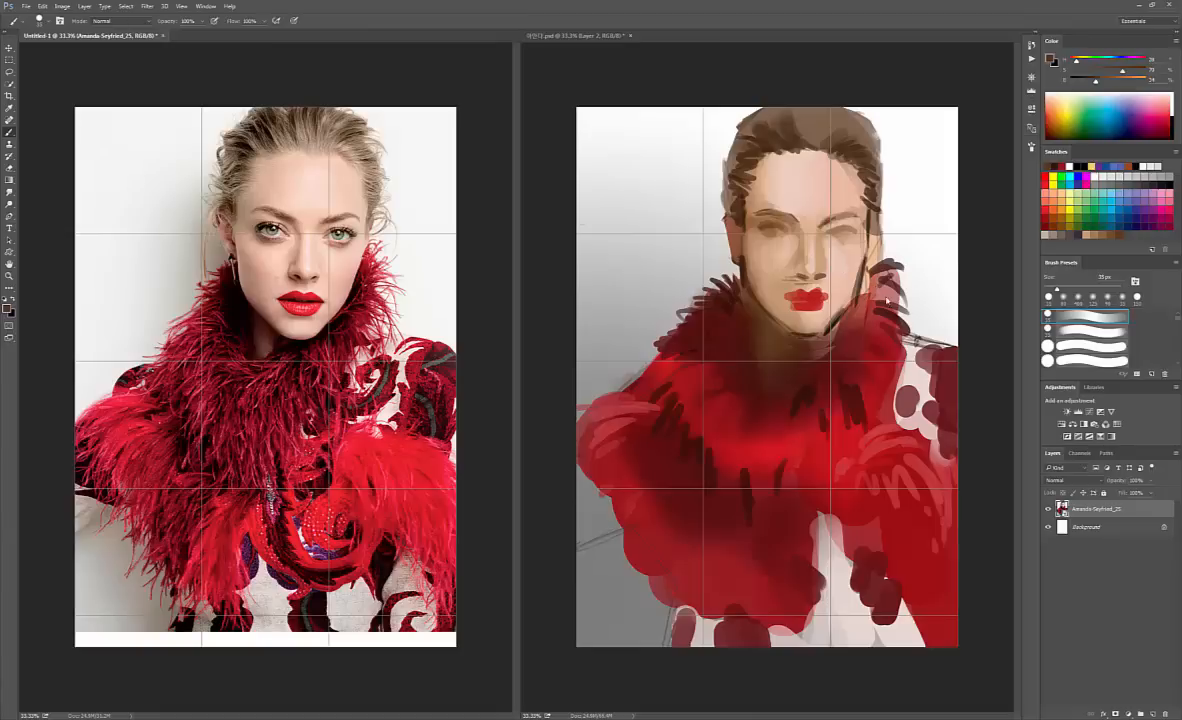
click(830, 287)
right_click(820, 277)
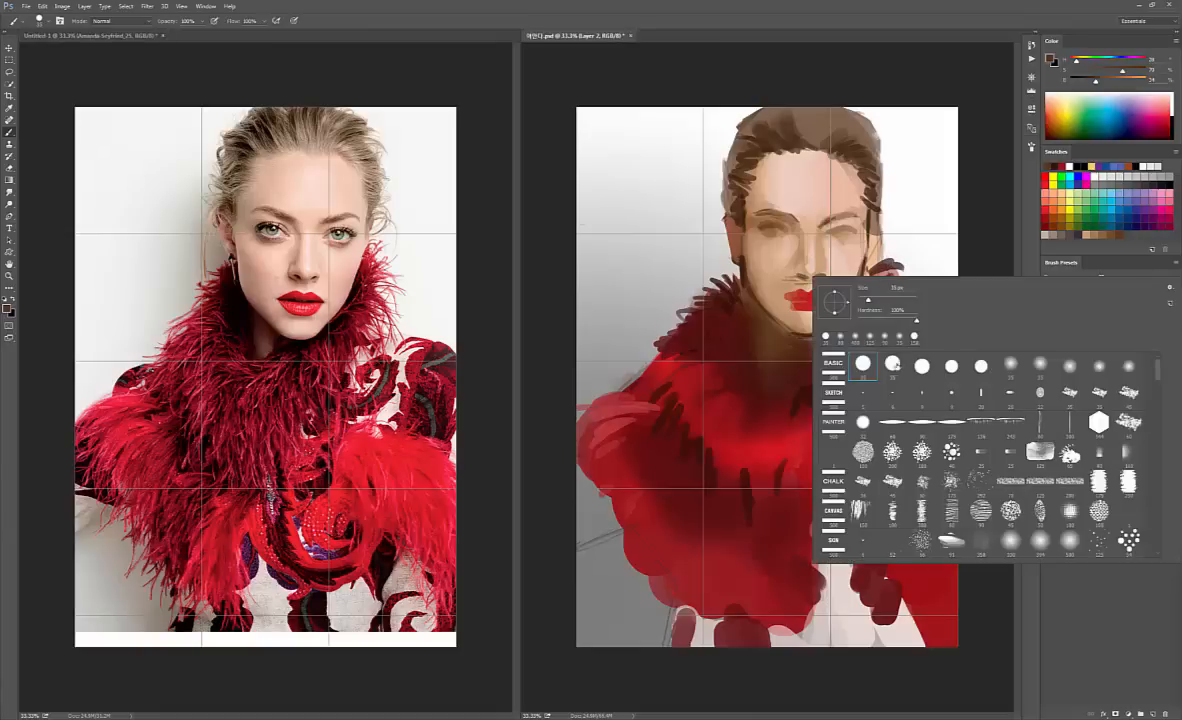
click(918, 242)
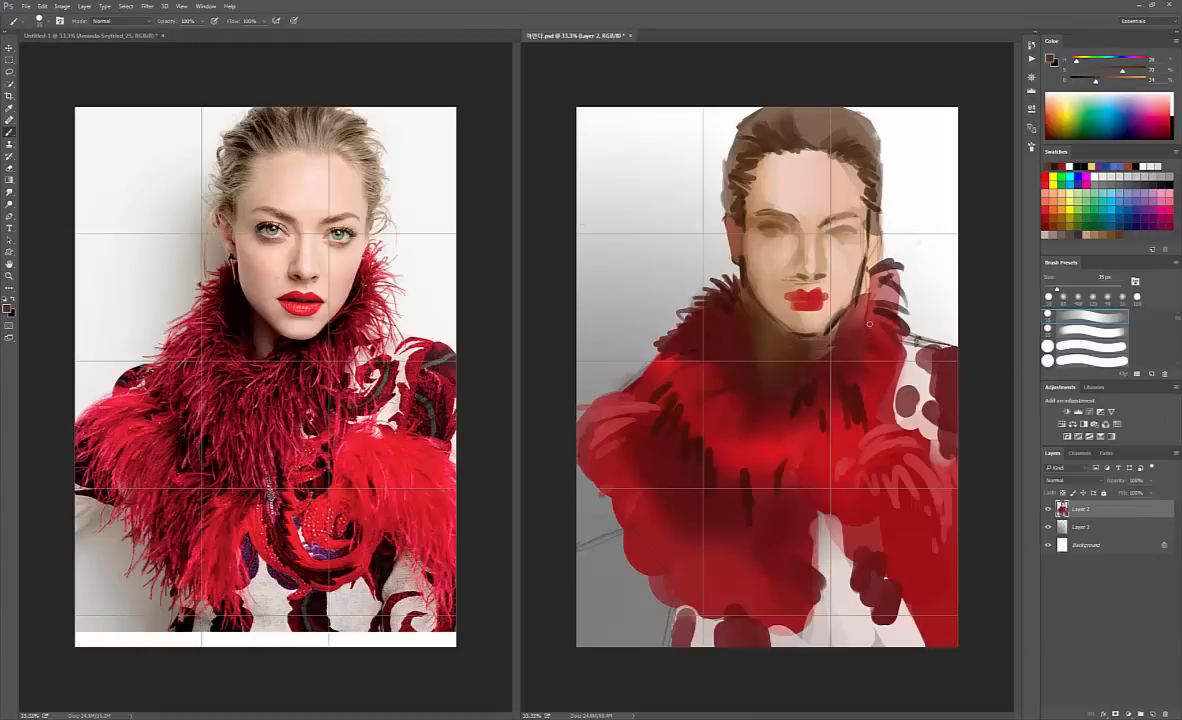
- Sketch dark contours at the ear and jaw with a 10 px brush and trim the jaw line with sampled skin tone
key([)
drag(725, 226, 730, 254)
key(d)
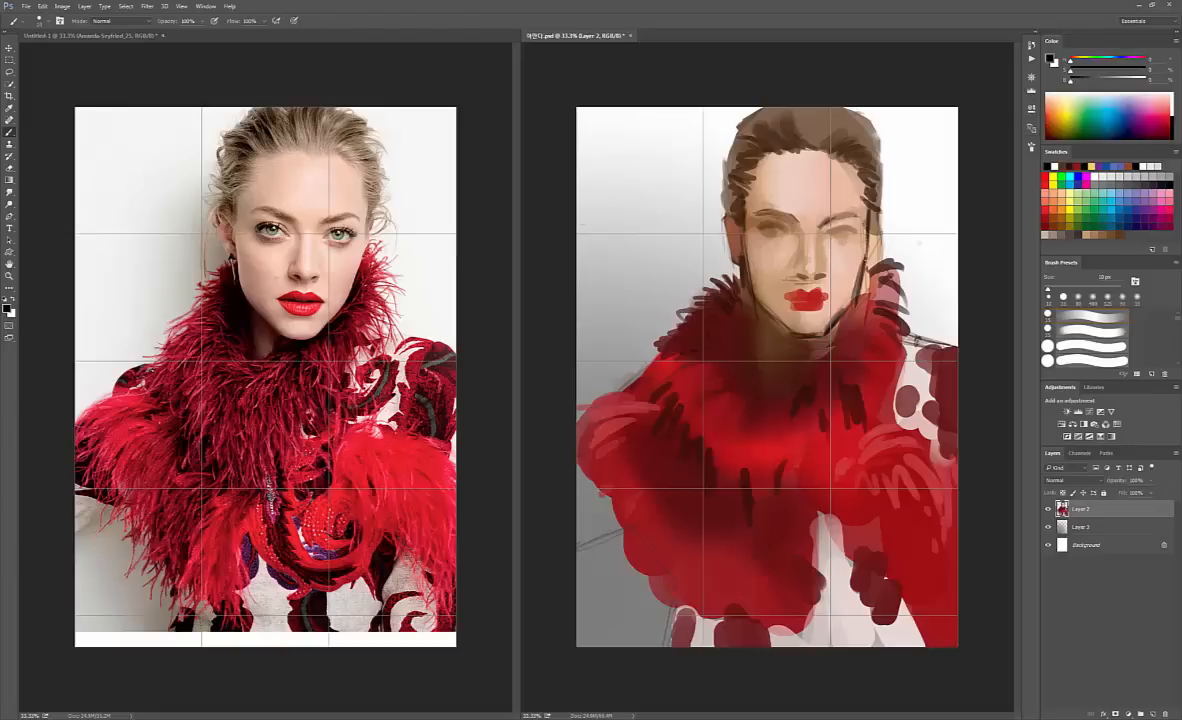
drag(867, 233, 865, 274)
alt+click(807, 240)
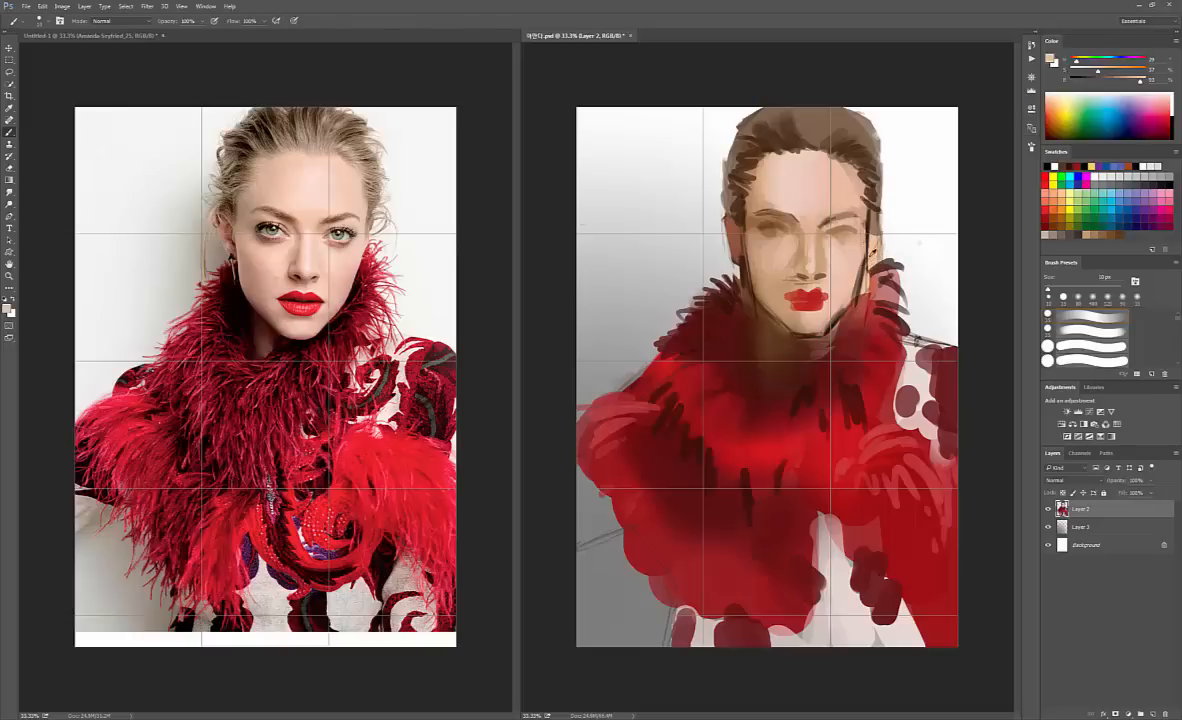
drag(849, 317, 866, 262)
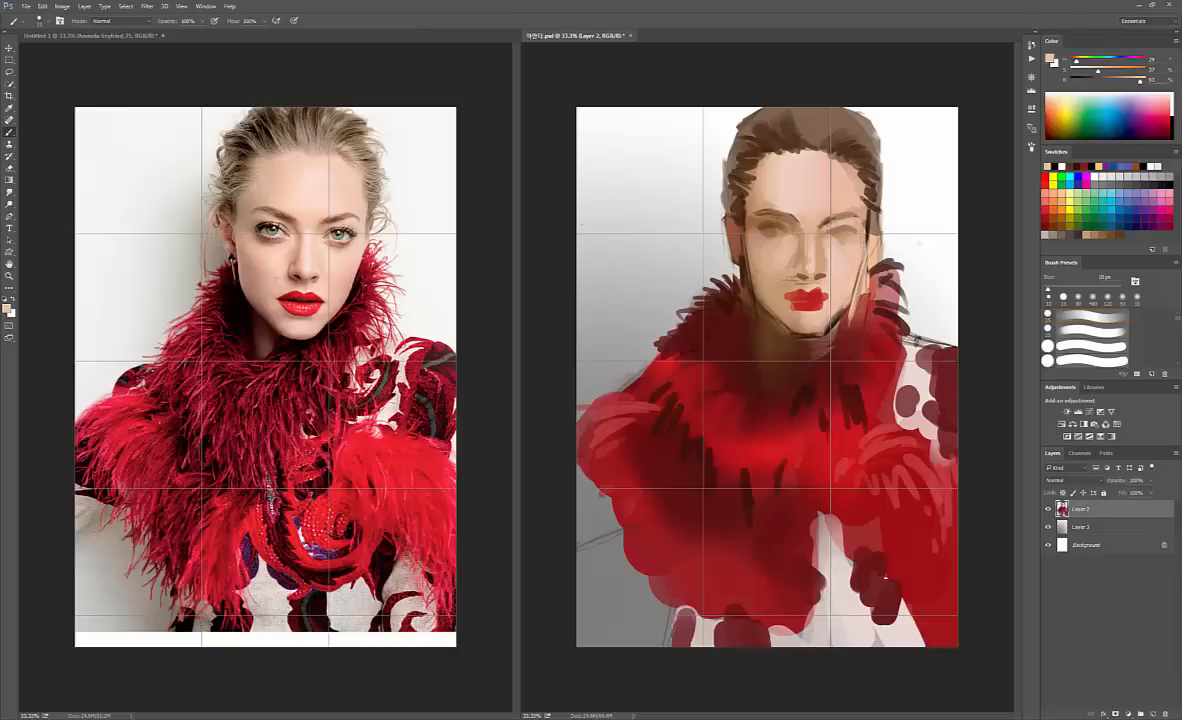
- Draw a black horizontal guide between the brows and a vertical centre guide down the face, reducing the brush to 7 px
key(d)
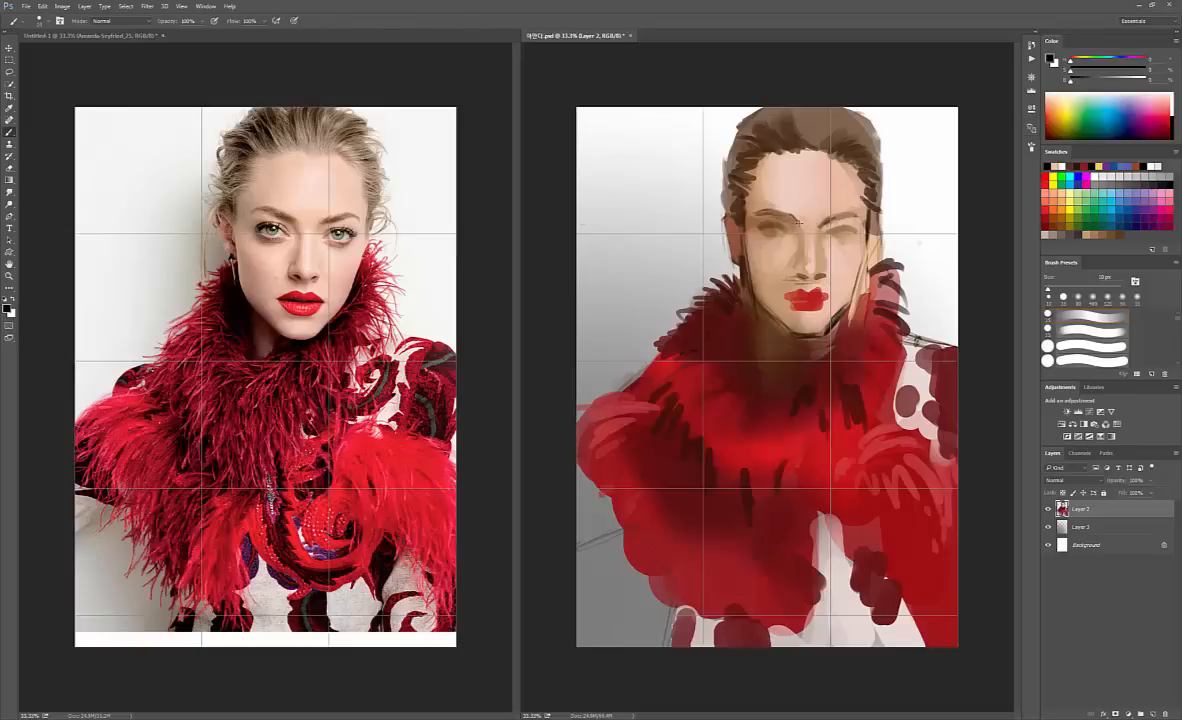
drag(802, 219, 822, 222)
key([)
key([)
key([)
drag(818, 191, 815, 286)
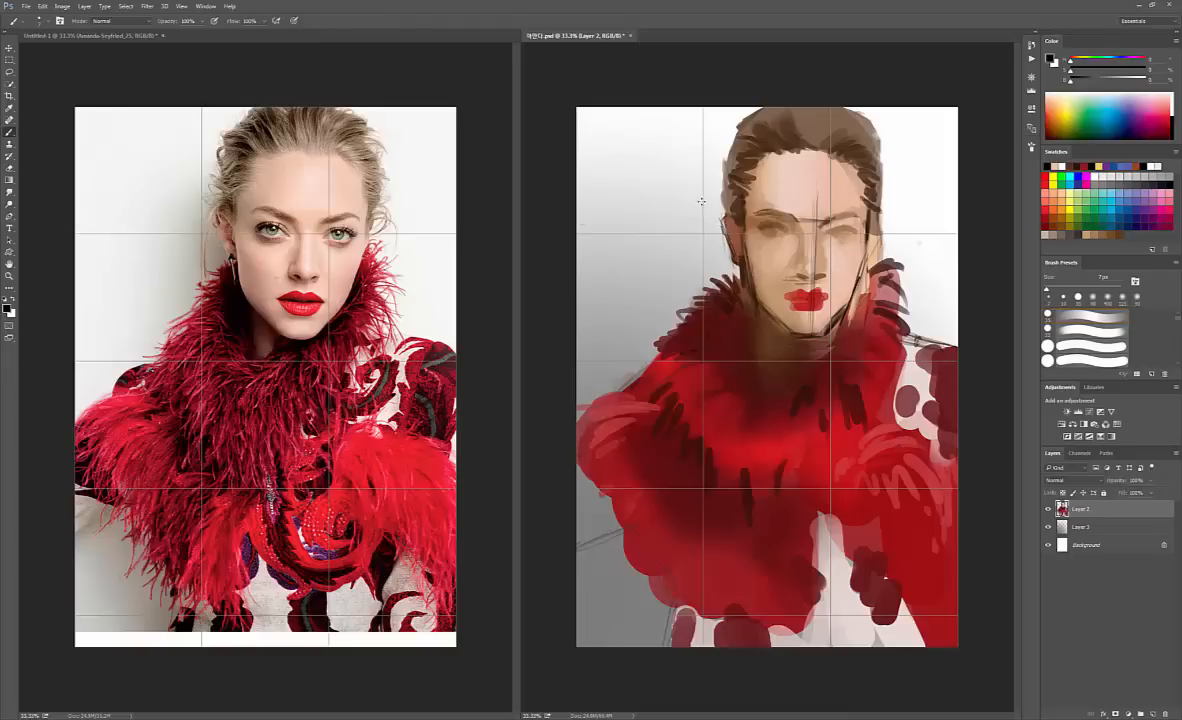
- Undo the stroke beside the ear and hide the grid on both the painting and the reference photo
drag(688, 208, 720, 235)
key(ctrl+z)
key(ctrl+apostrophe)
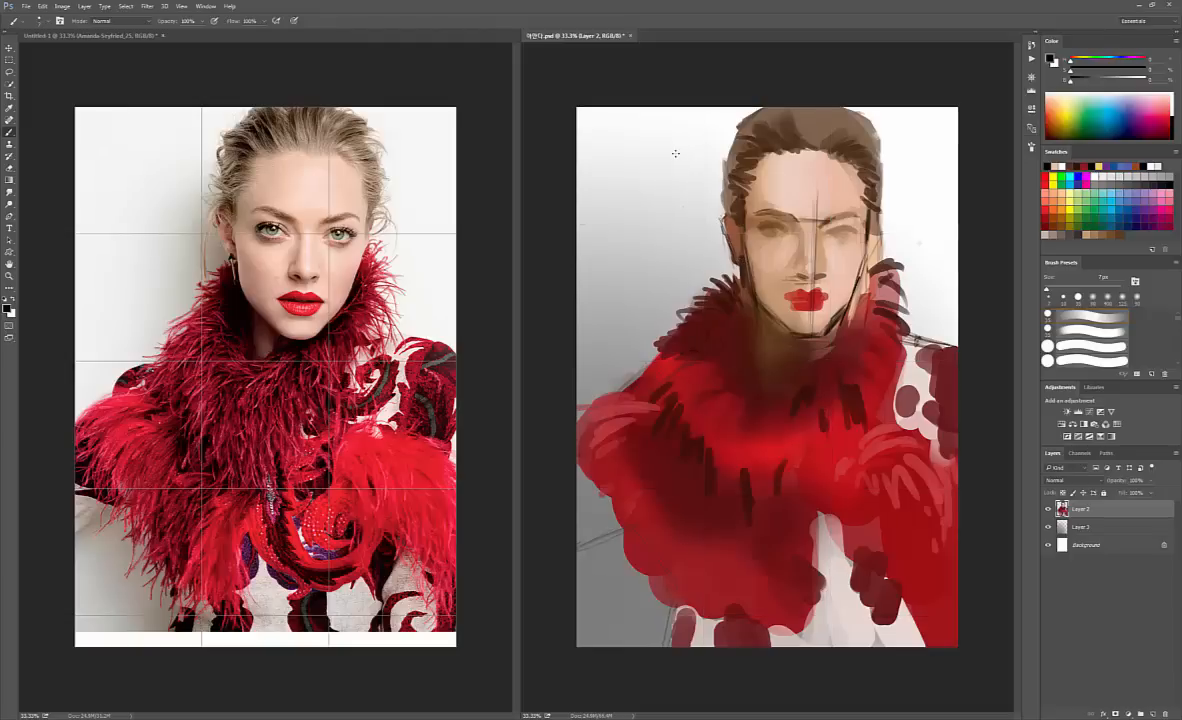
click(455, 142)
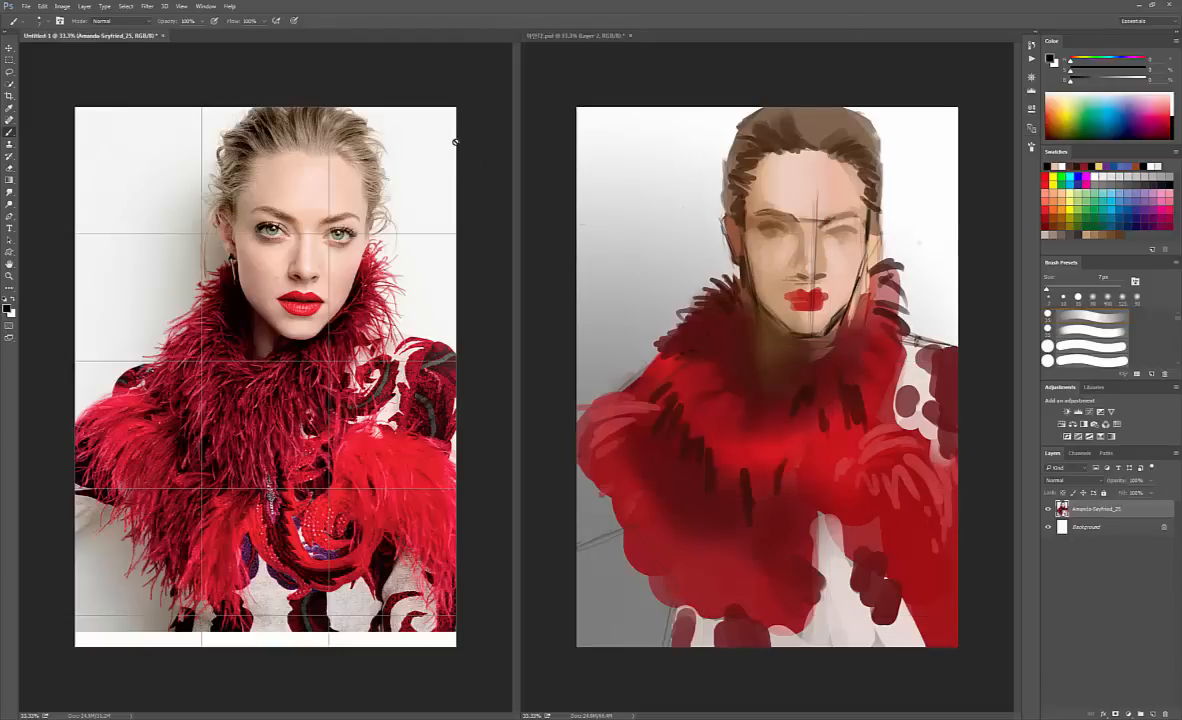
key(ctrl+apostrophe)
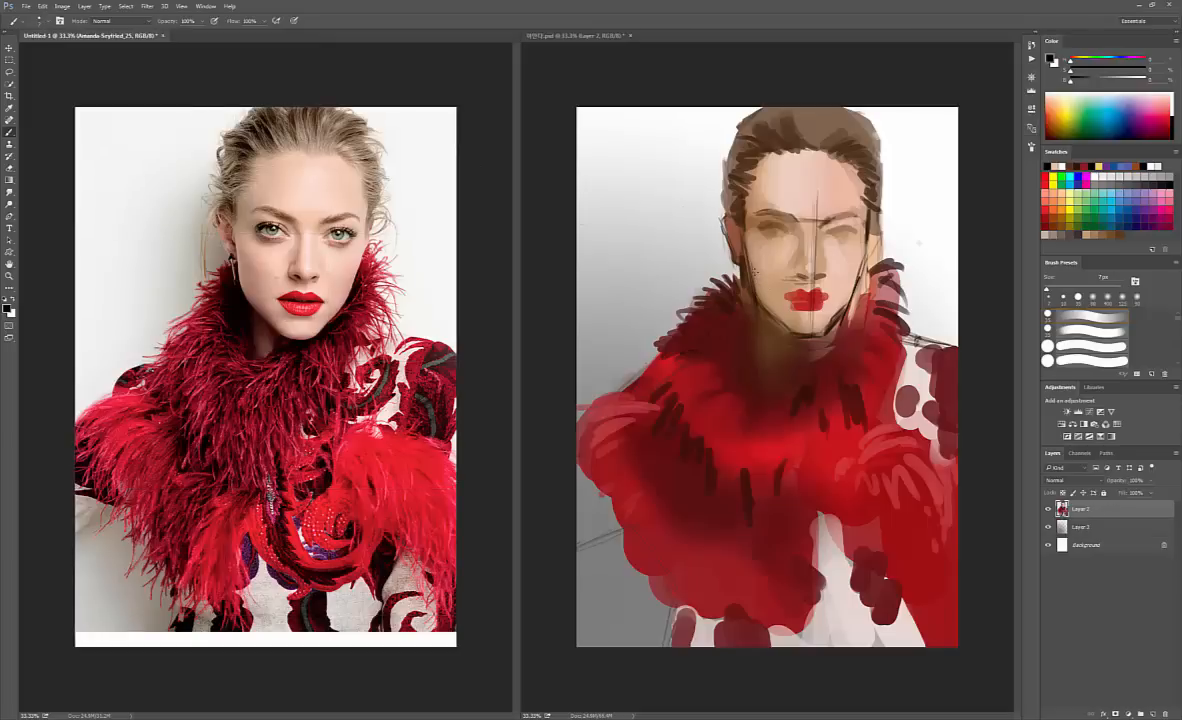
click(733, 228)
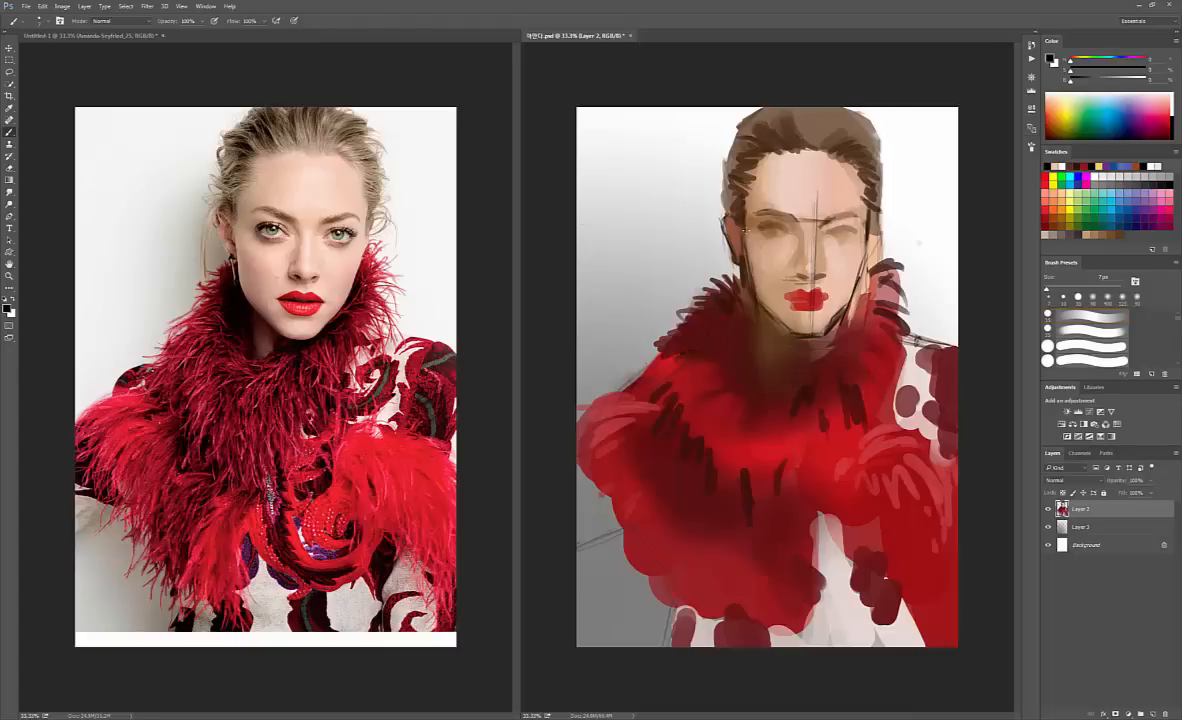
key(ctrl+apostrophe)
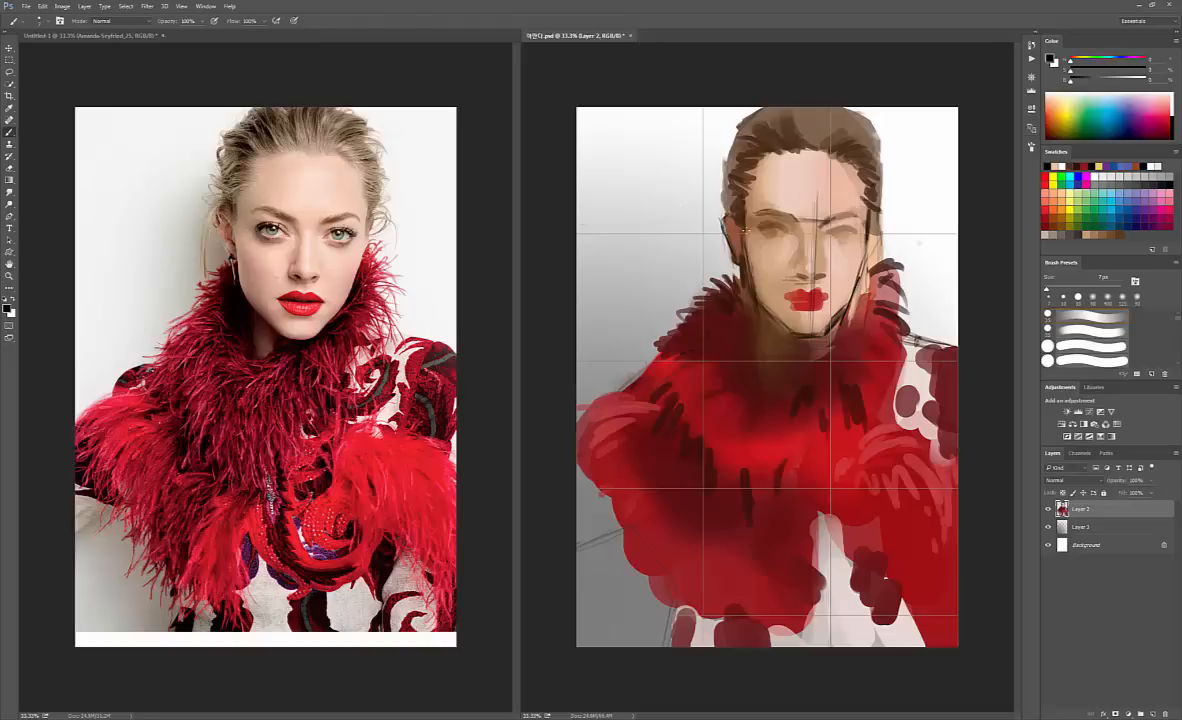
key(ctrl+apostrophe)
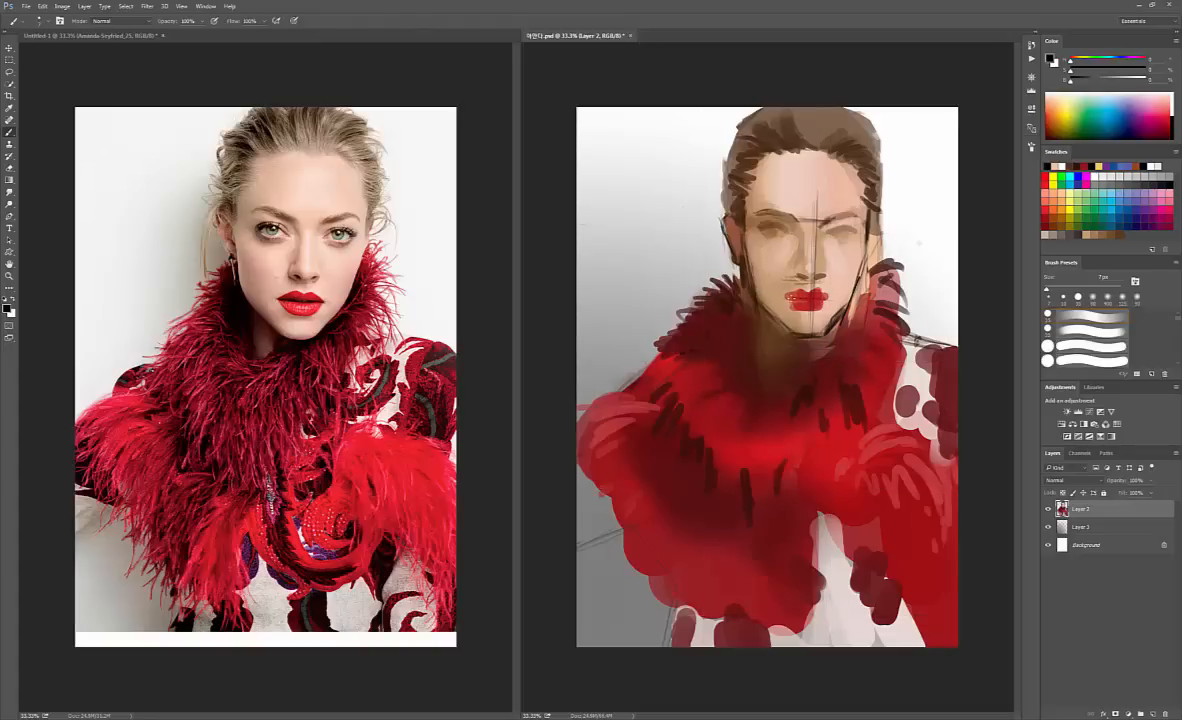
key(z)
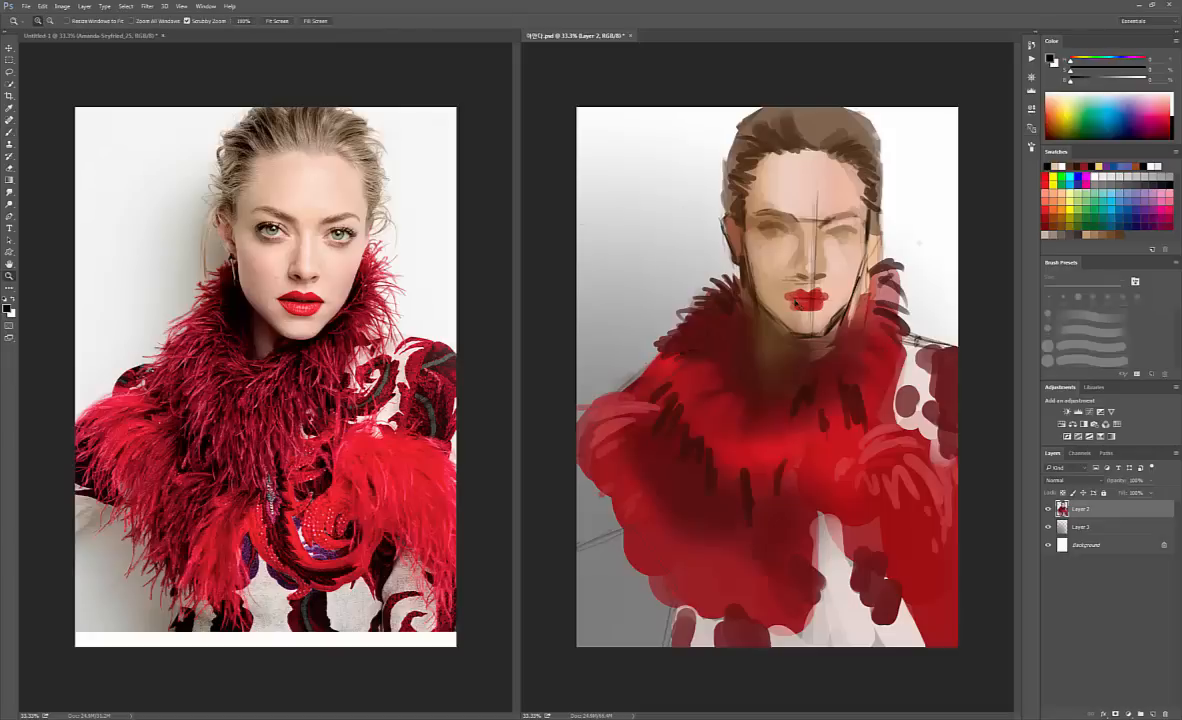
drag(798, 301, 764, 279)
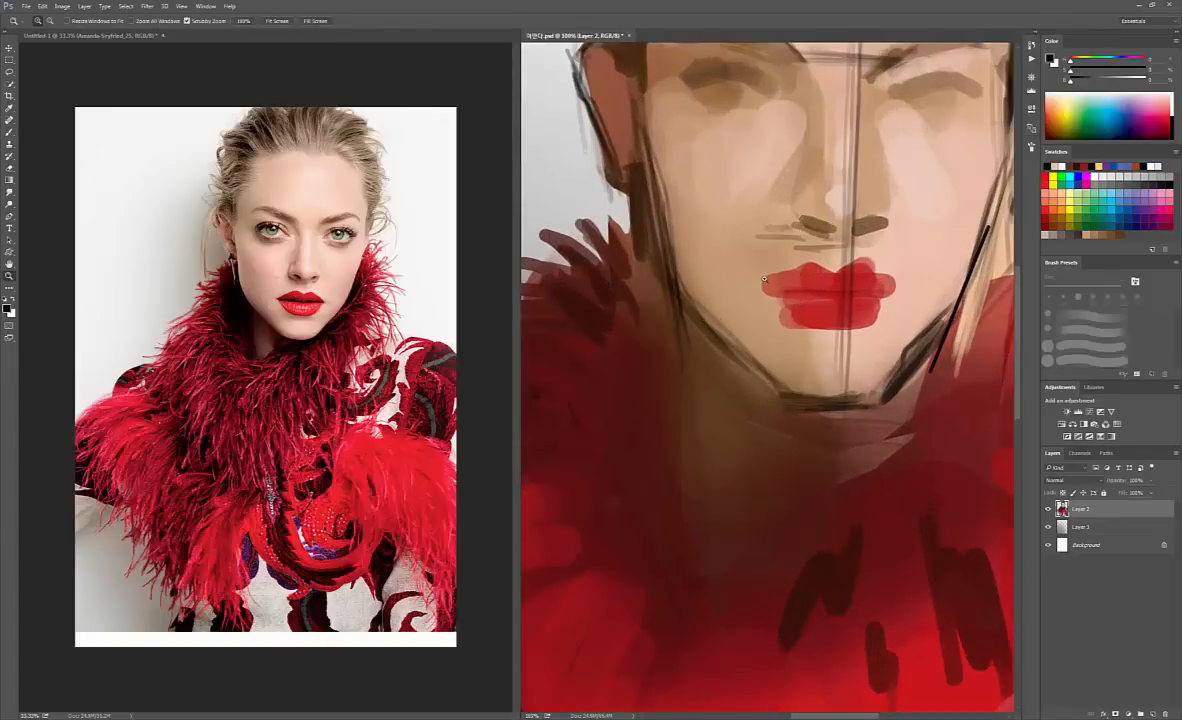
key(ctrl+minus)
key(ctrl+minus)
key(ctrl+minus)
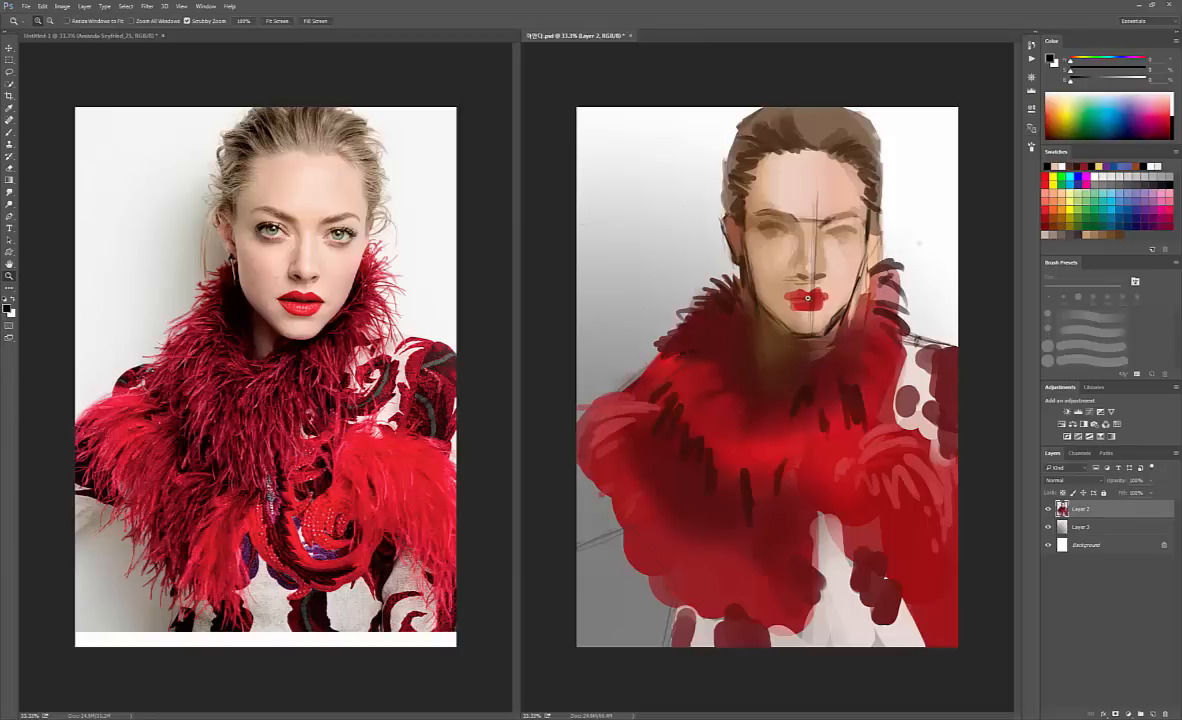
- Sketch black strokes on the background beside the head with the 7 px brush and undo them
key(b)
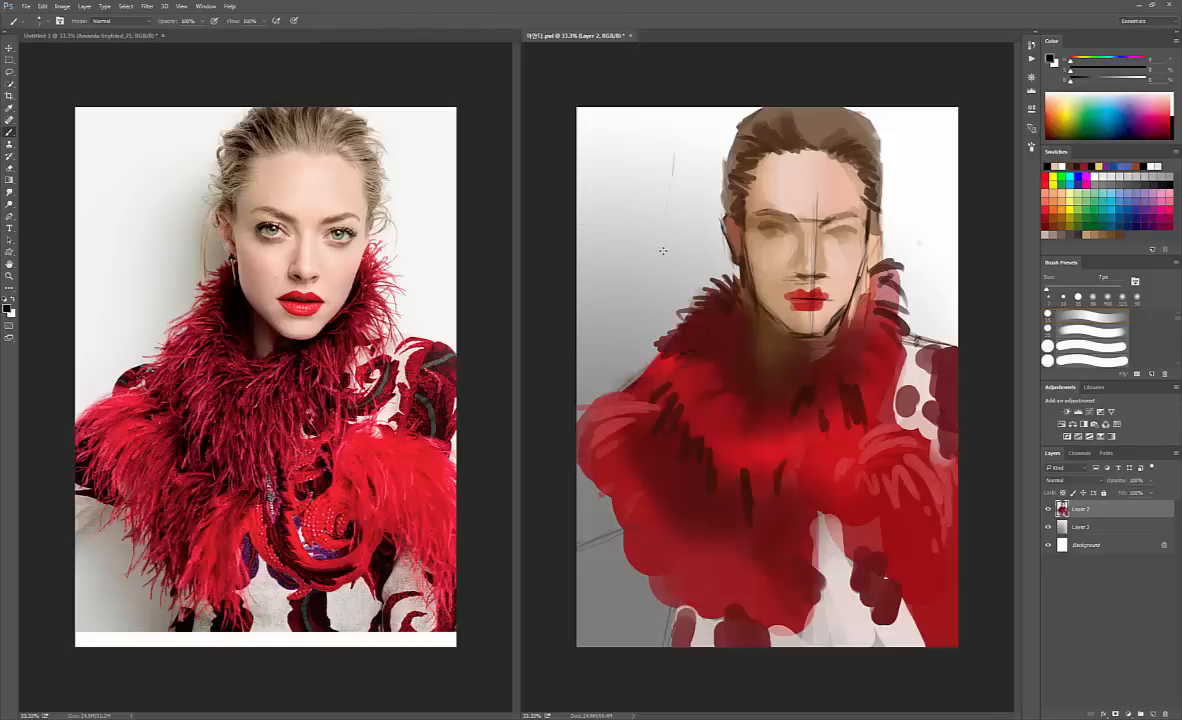
drag(674, 153, 663, 251)
drag(666, 178, 685, 185)
key(ctrl+alt+z)
key(ctrl+alt+z)
- Copy the brow and eye area of the painted face to a new layer and rotate it about 2.4° clockwise
key(l)
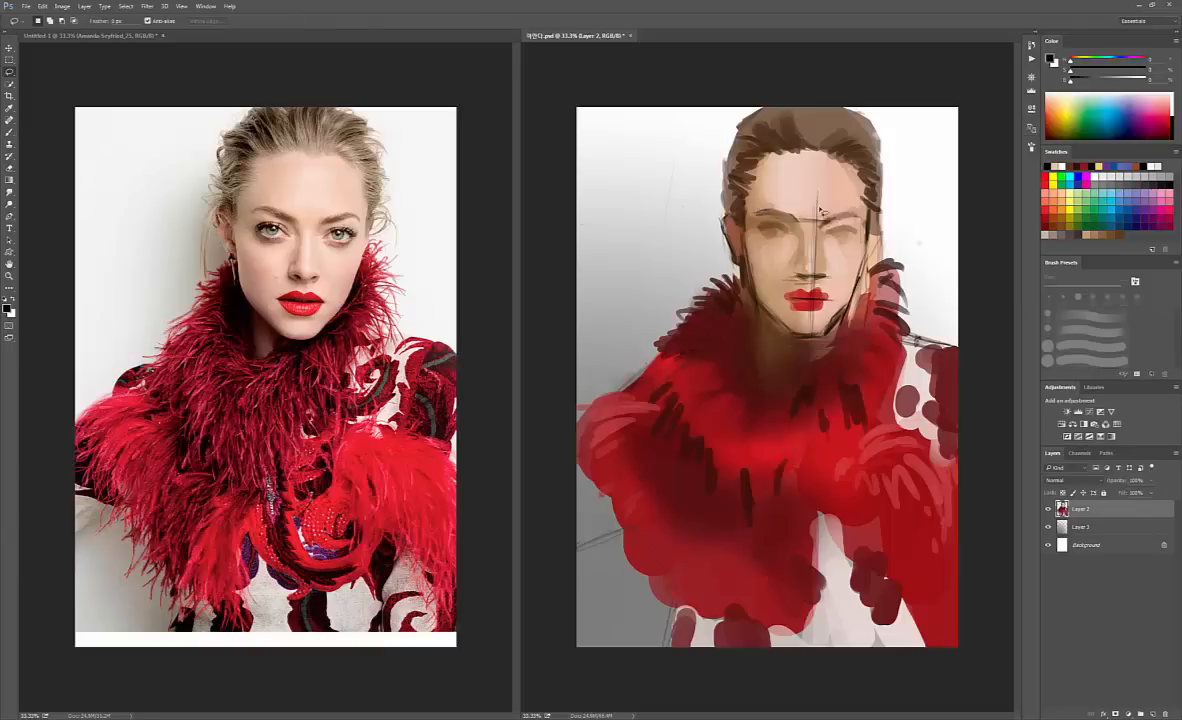
mouse_move(763, 204)
mouse_down()
mouse_move(863, 203)
mouse_move(865, 218)
mouse_move(842, 249)
mouse_move(762, 244)
mouse_move(747, 224)
mouse_move(763, 204)
mouse_move(805, 211)
mouse_up()
key(ctrl+j)
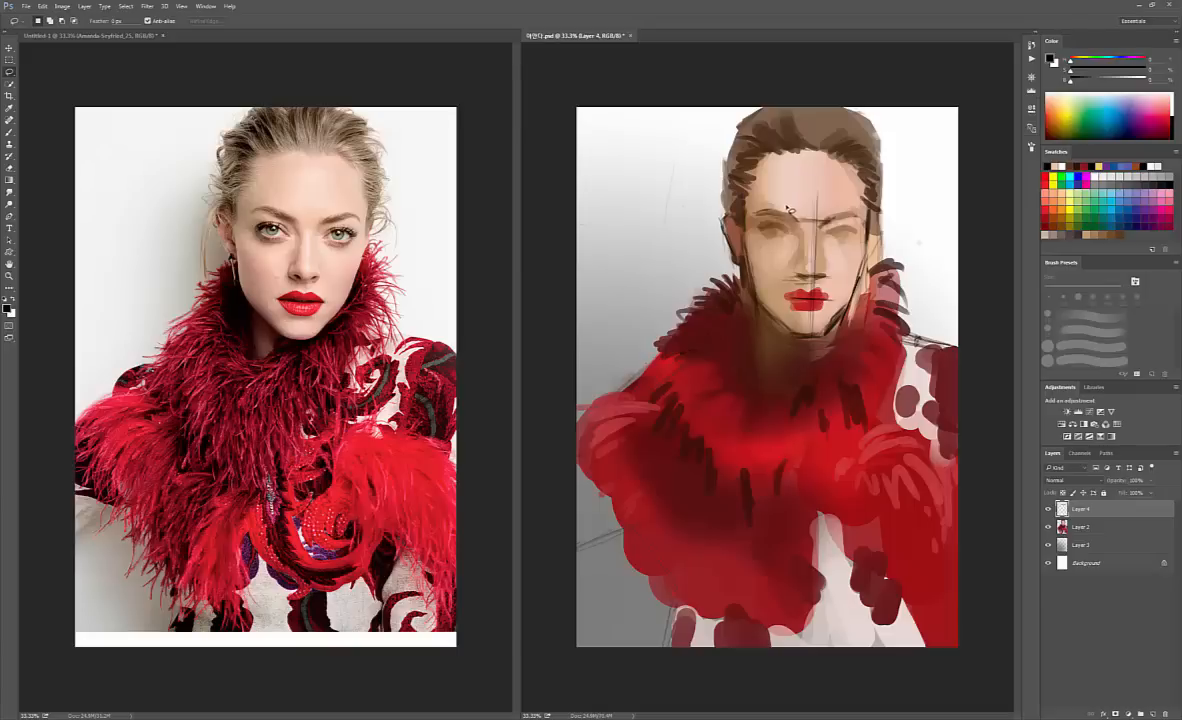
key(ctrl+t)
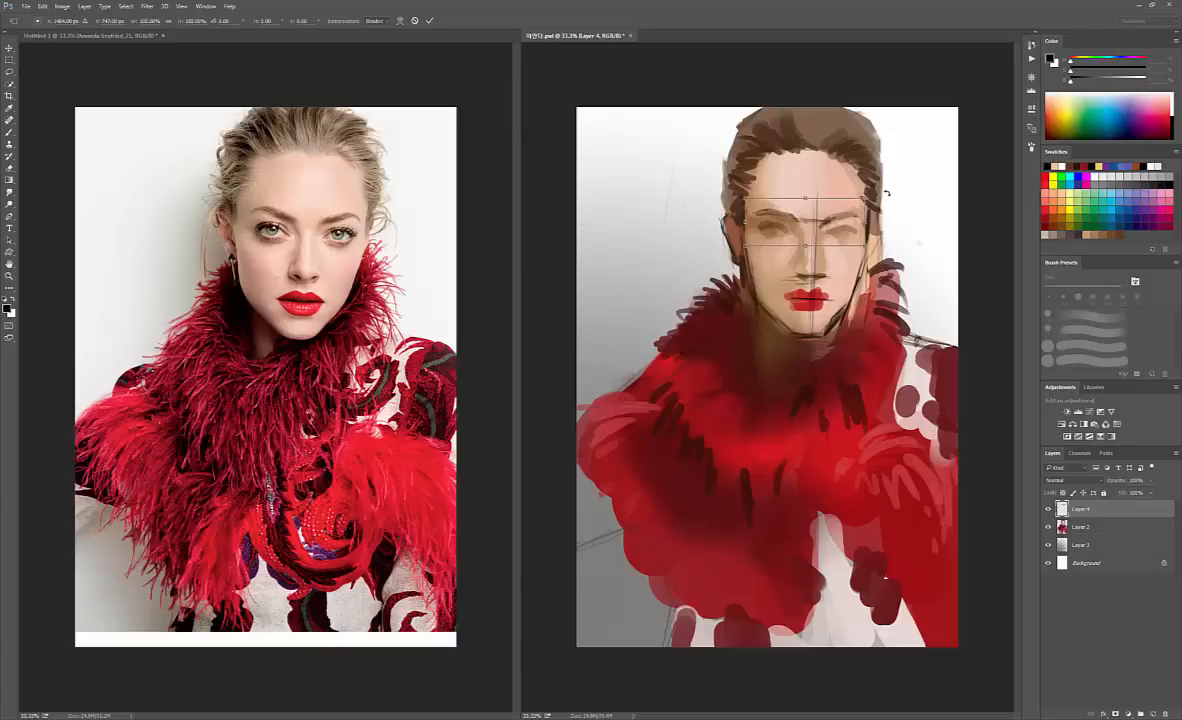
drag(883, 196, 890, 194)
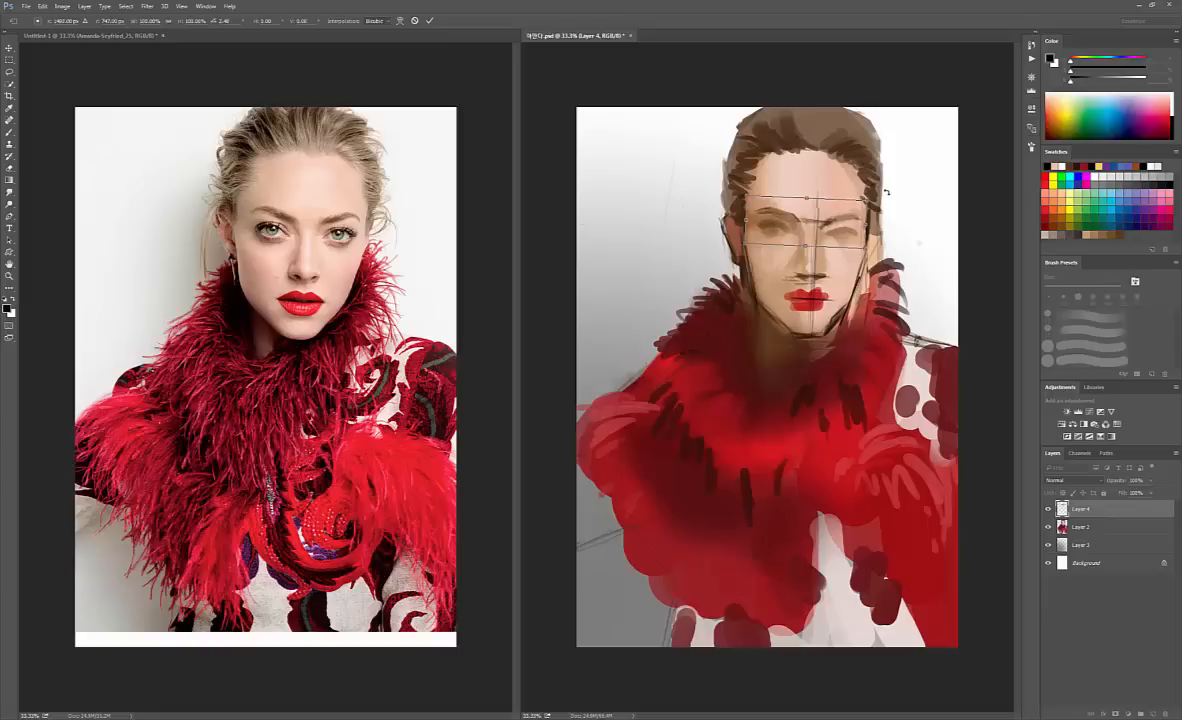
key(Return)
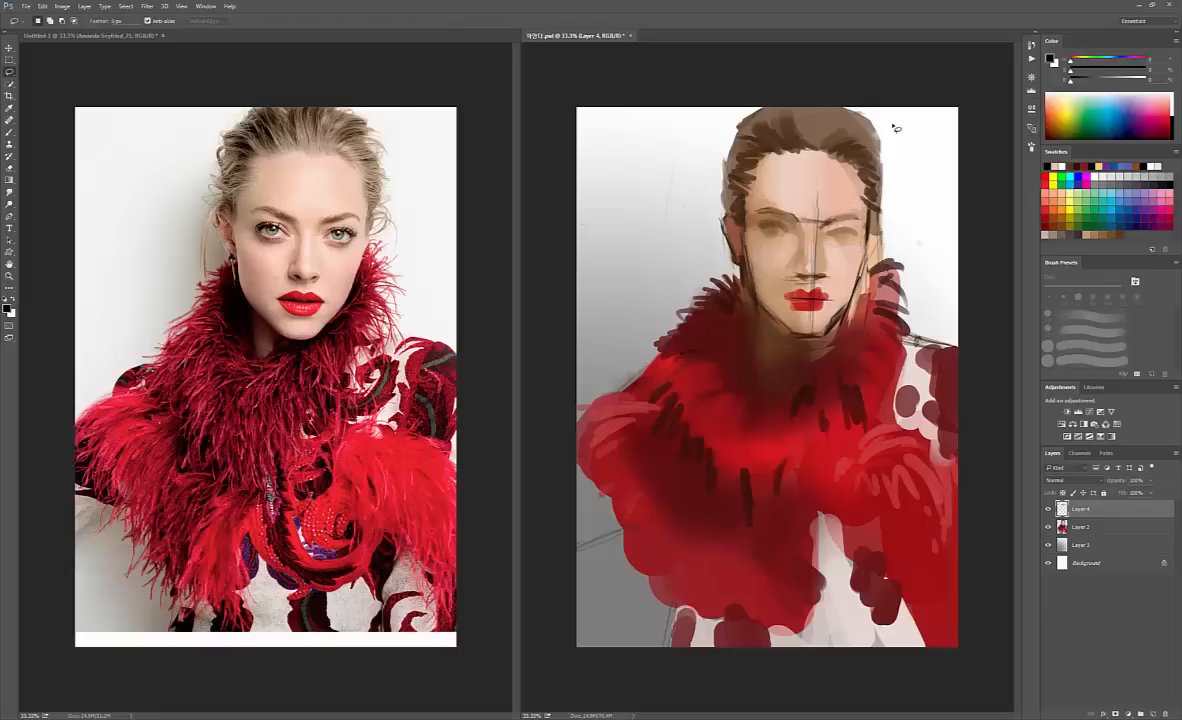
- Merge the rotated copy into the portrait layer and combine that with the backdrop layer beneath it
key(b)
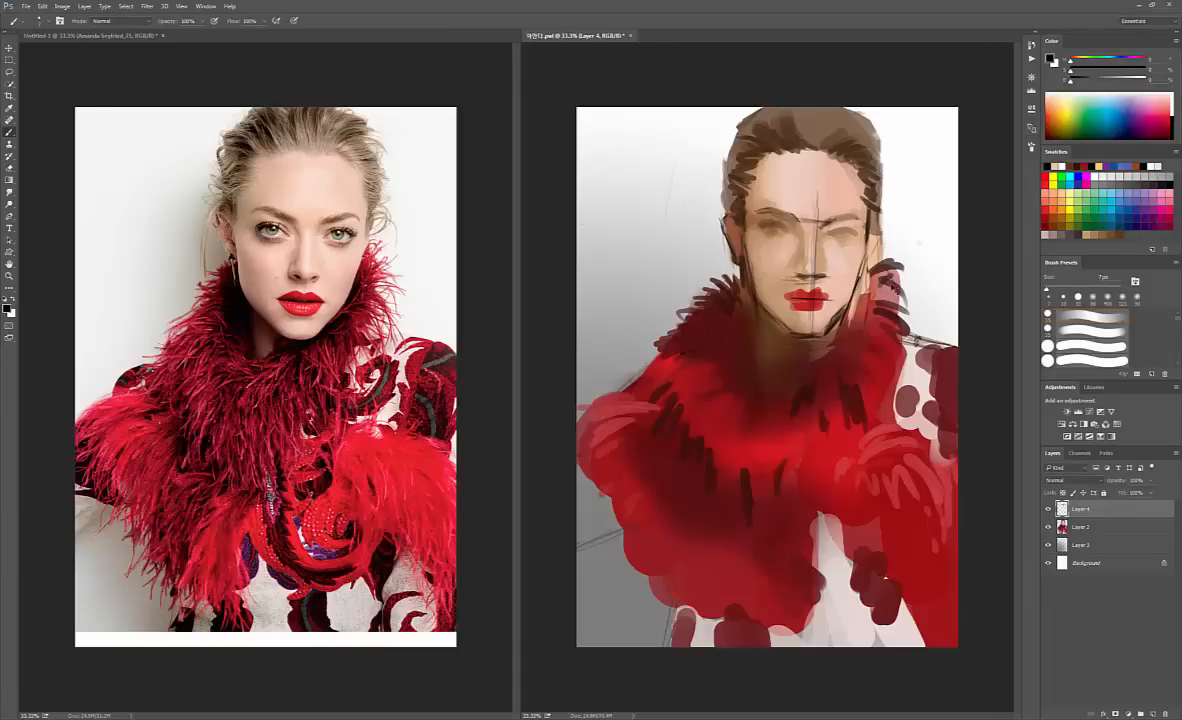
key(ctrl+e)
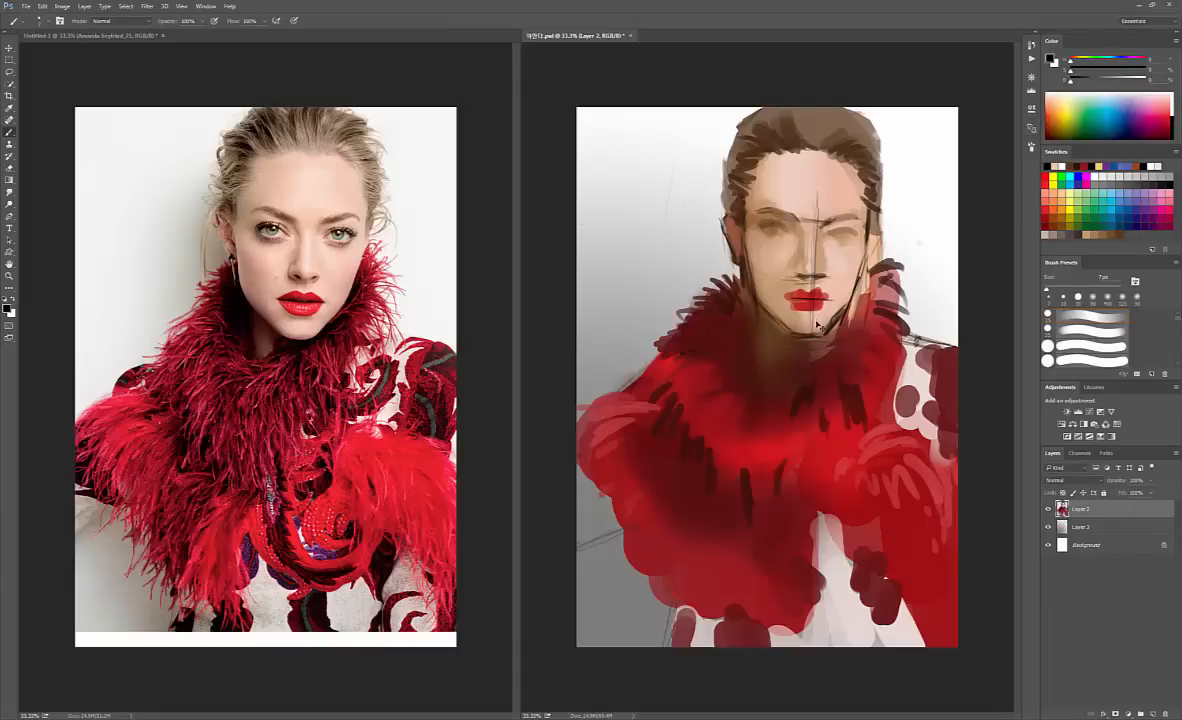
key(ctrl+e)
- Enlarge the brush to 90 px
key(bracketright)
key(bracketright)
key(bracketright)
key(bracketright)
key(bracketright)
key(bracketright)
key(bracketright)
key(bracketright)
key(bracketright)
key(bracketright)
key(bracketright)
key(bracketright)
key(bracketright)
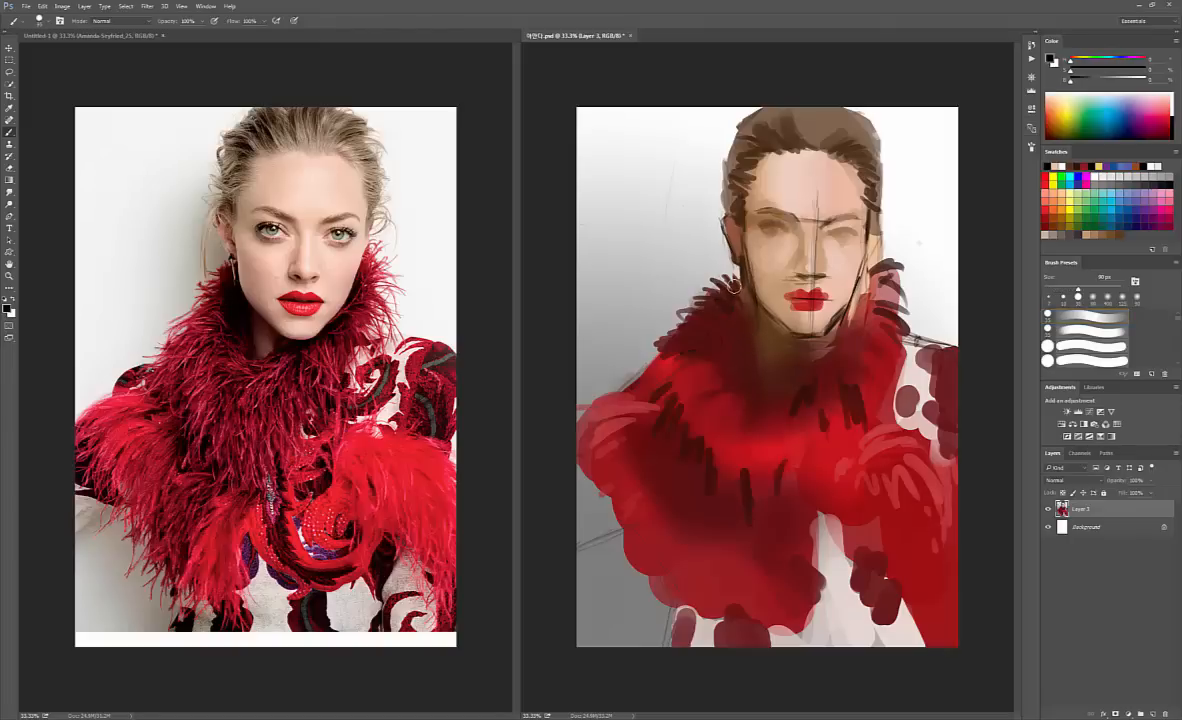
key(bracketright)
key(bracketright)
key(bracketleft)
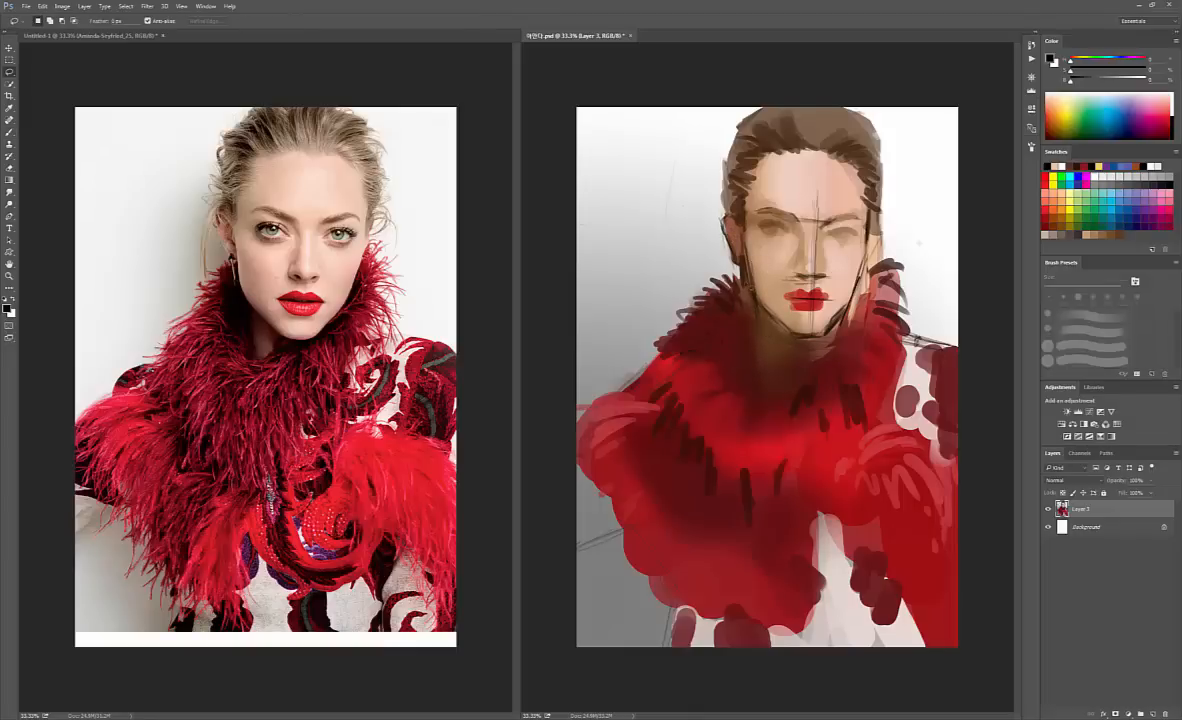
key(l)
drag(745, 262, 756, 303)
key(ctrl+d)
- Select the neck and upper fur collar beneath the jaw line with the Polygonal Lasso
right_click(9, 73)
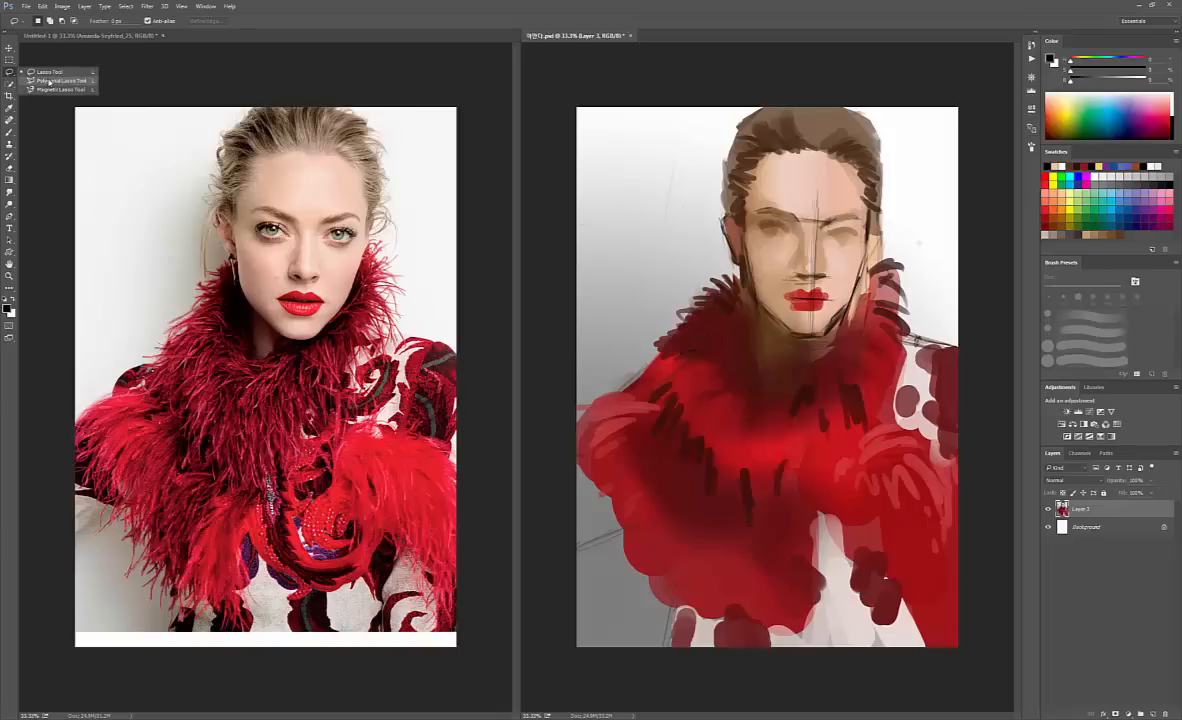
click(50, 80)
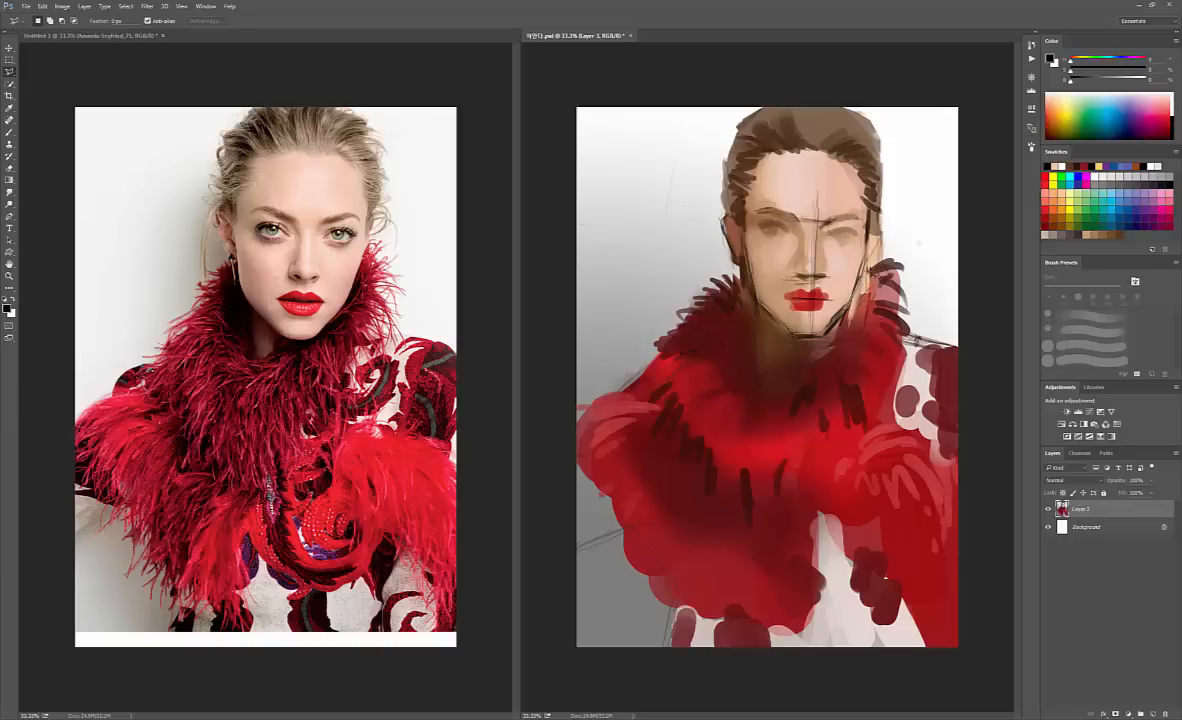
click(883, 283)
click(885, 334)
click(798, 411)
click(728, 437)
click(666, 409)
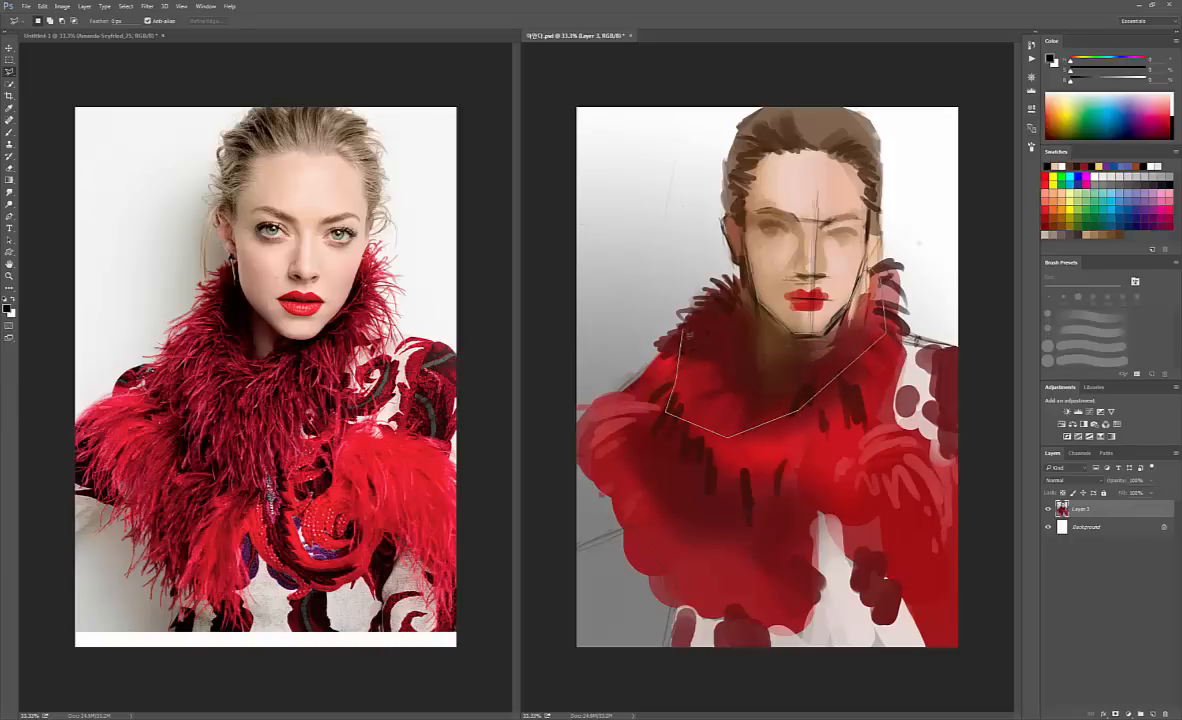
click(694, 315)
click(714, 289)
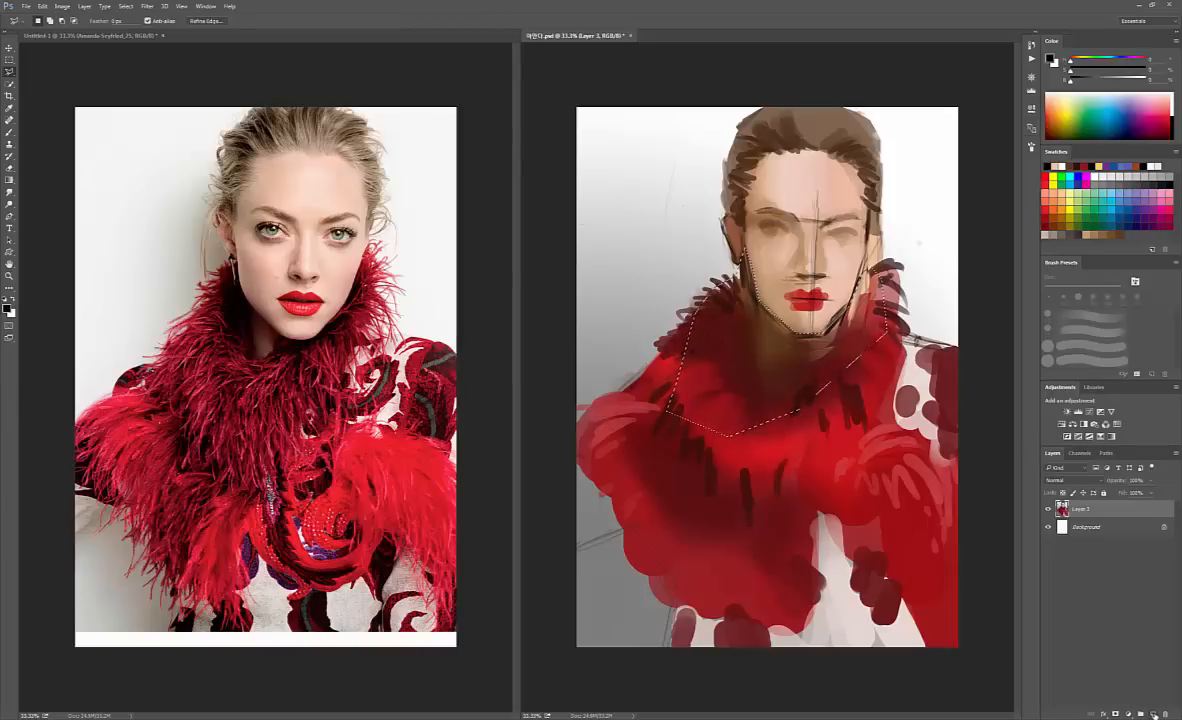
- Add a new layer, darken the selected neck and collar with a black gradient, and deselect
click(1154, 714)
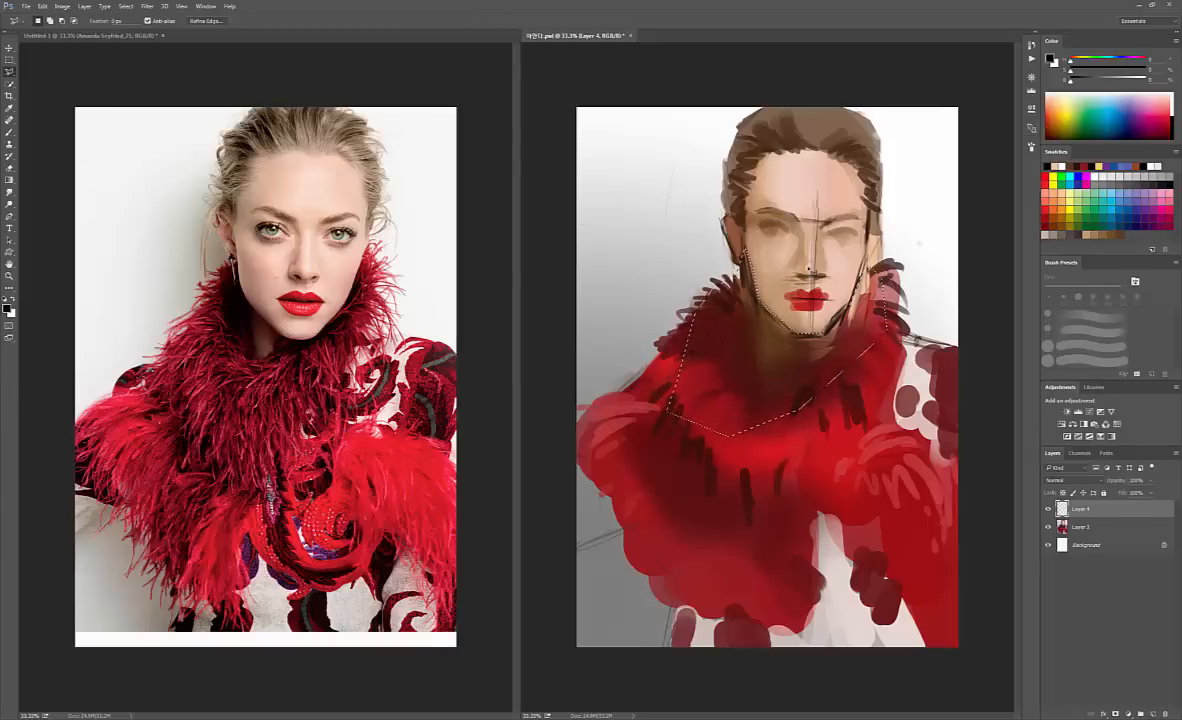
key(b)
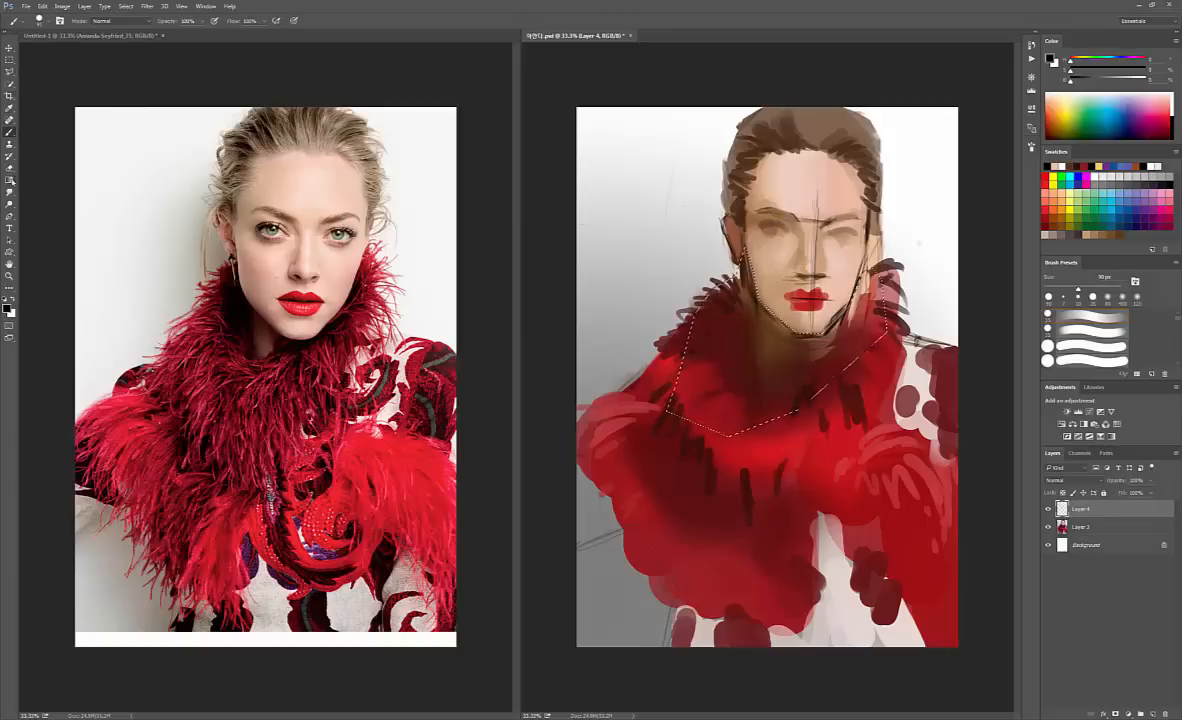
click(10, 168)
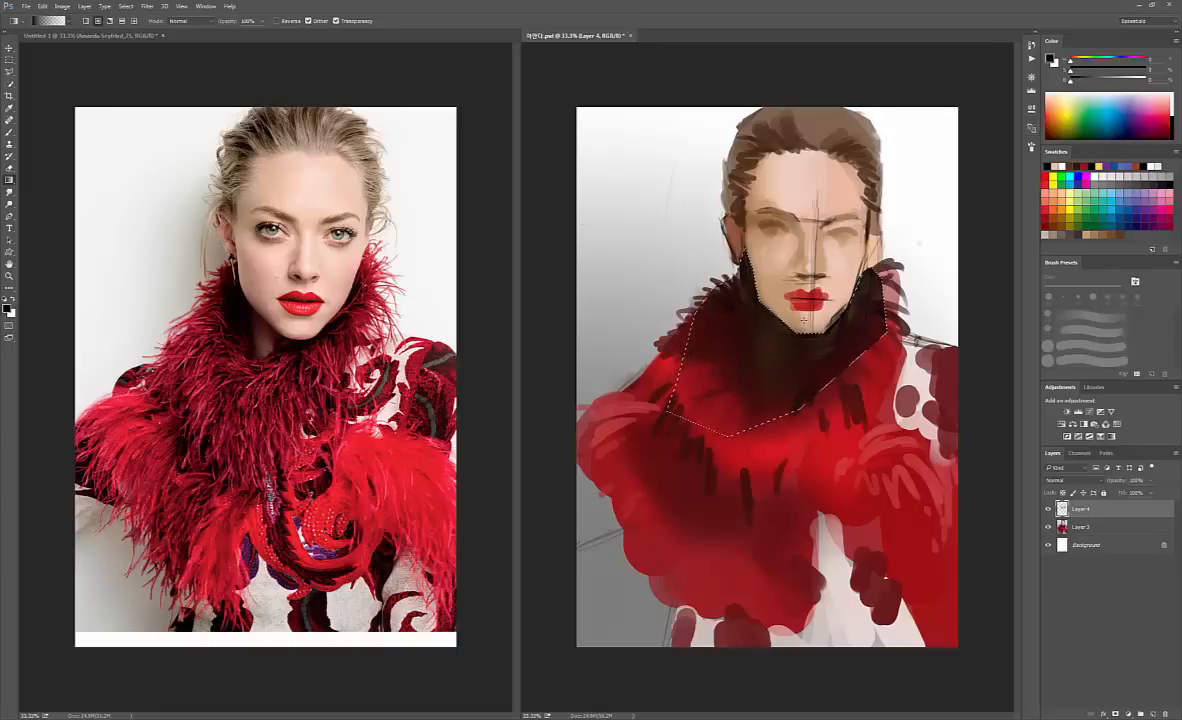
key(ctrl+d)
- Soften the outer edges of the dark neck shadow with the Eraser, enlarged to 200 px
key(e)
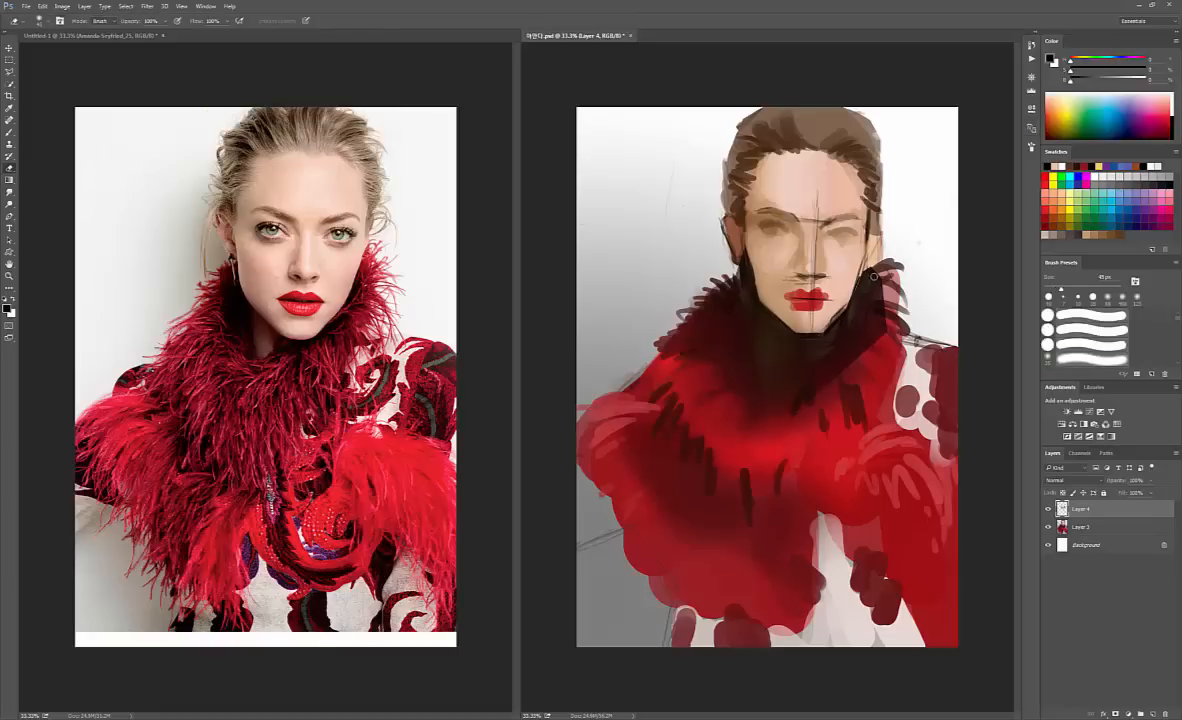
key(bracketright)
key(bracketright)
key(bracketright)
key(bracketright)
key(bracketright)
key(bracketright)
key(bracketright)
key(bracketright)
key(bracketright)
key(bracketright)
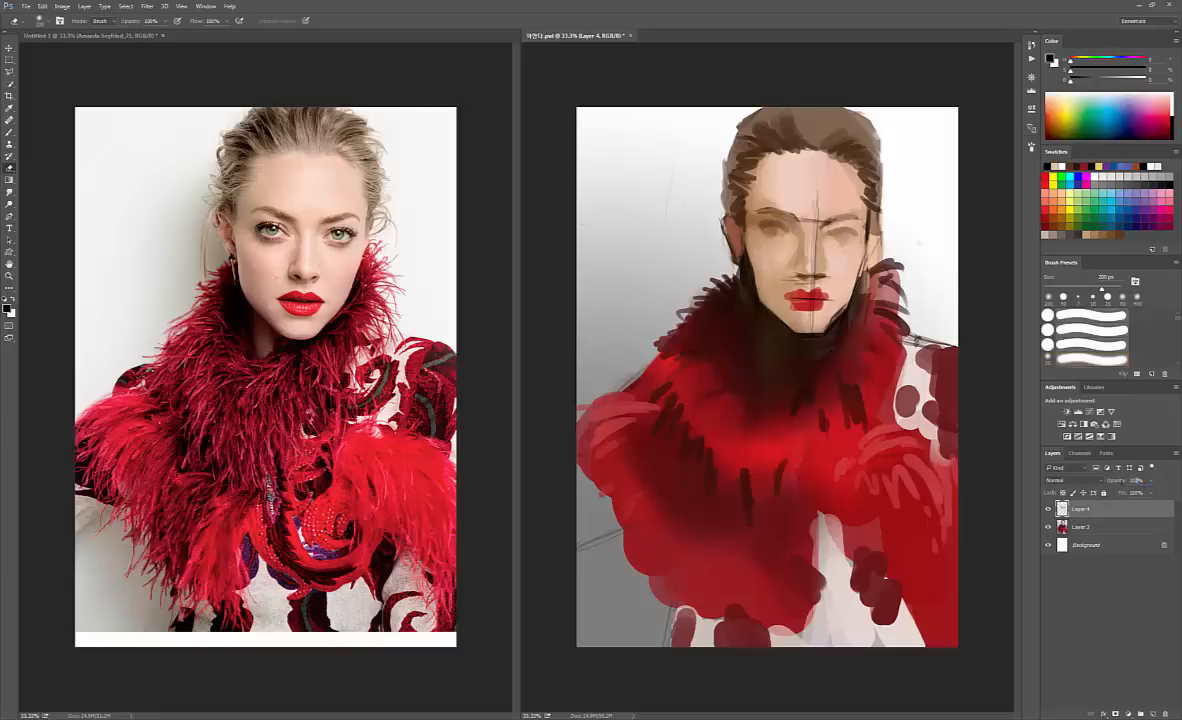
- Set the neck shadow layer's opacity to 70% and merge it into the portrait layer
click(1136, 480)
text(20)
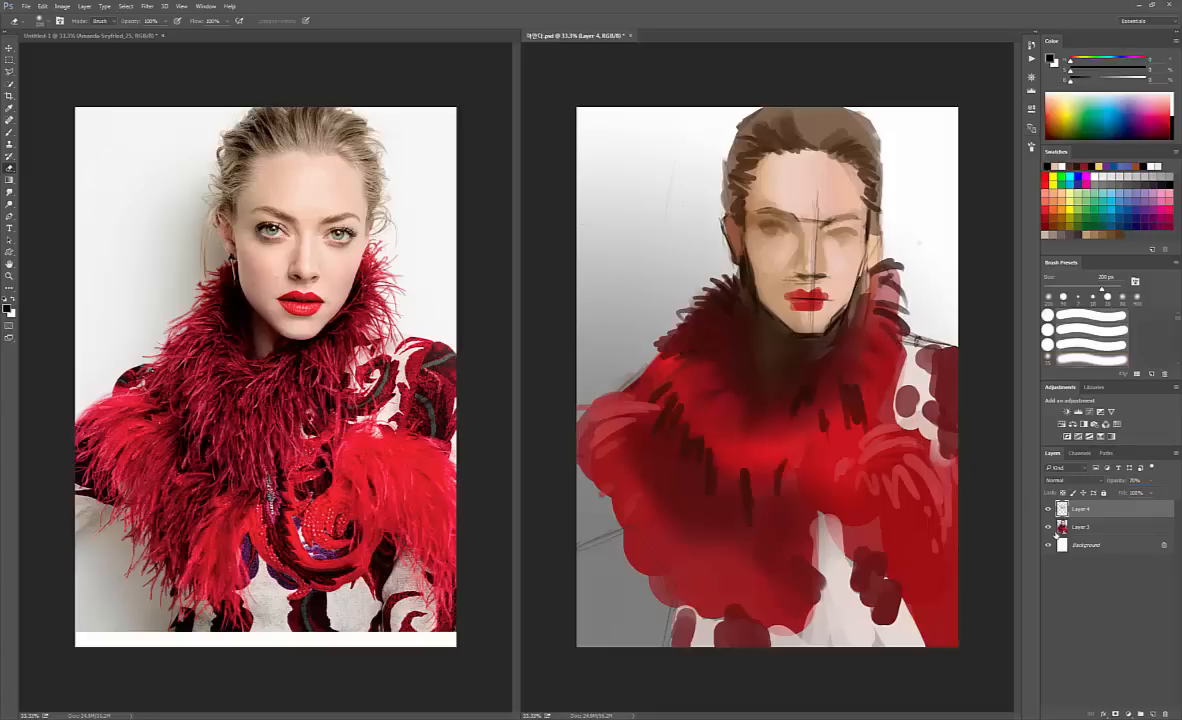
key(ctrl+e)
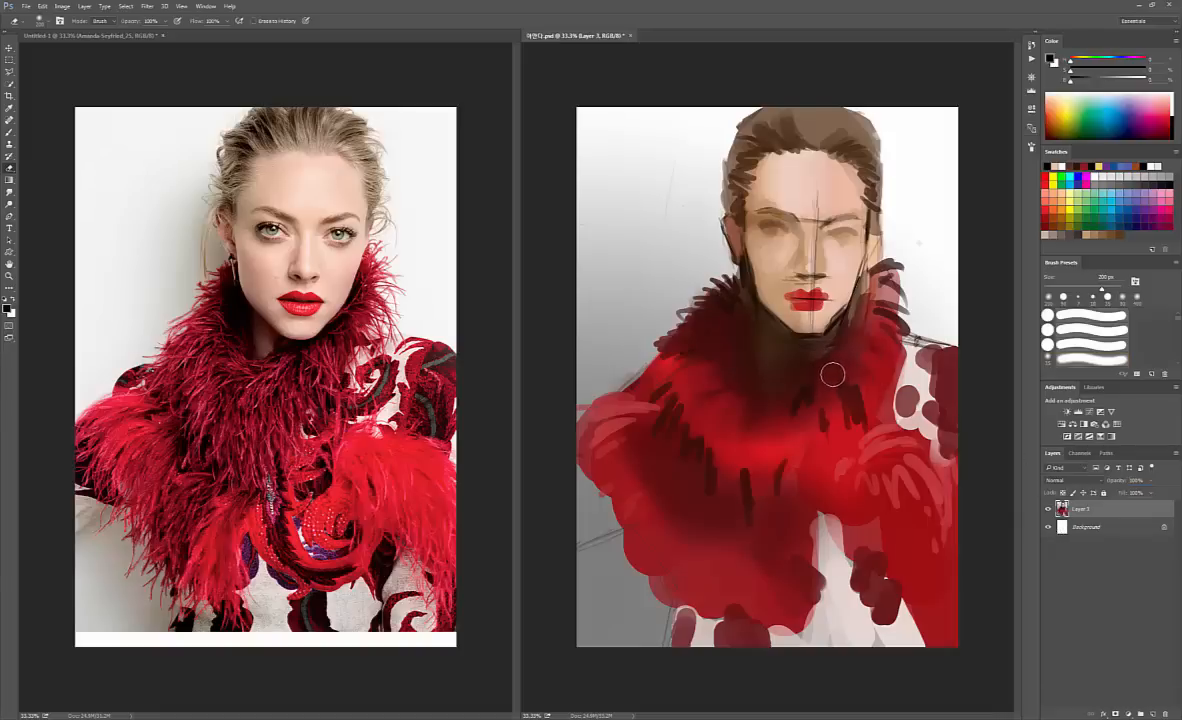
- Sample the forehead's skin tone for the brush, pick the first hard round preset in the BASIC group, and enlarge it
key(b)
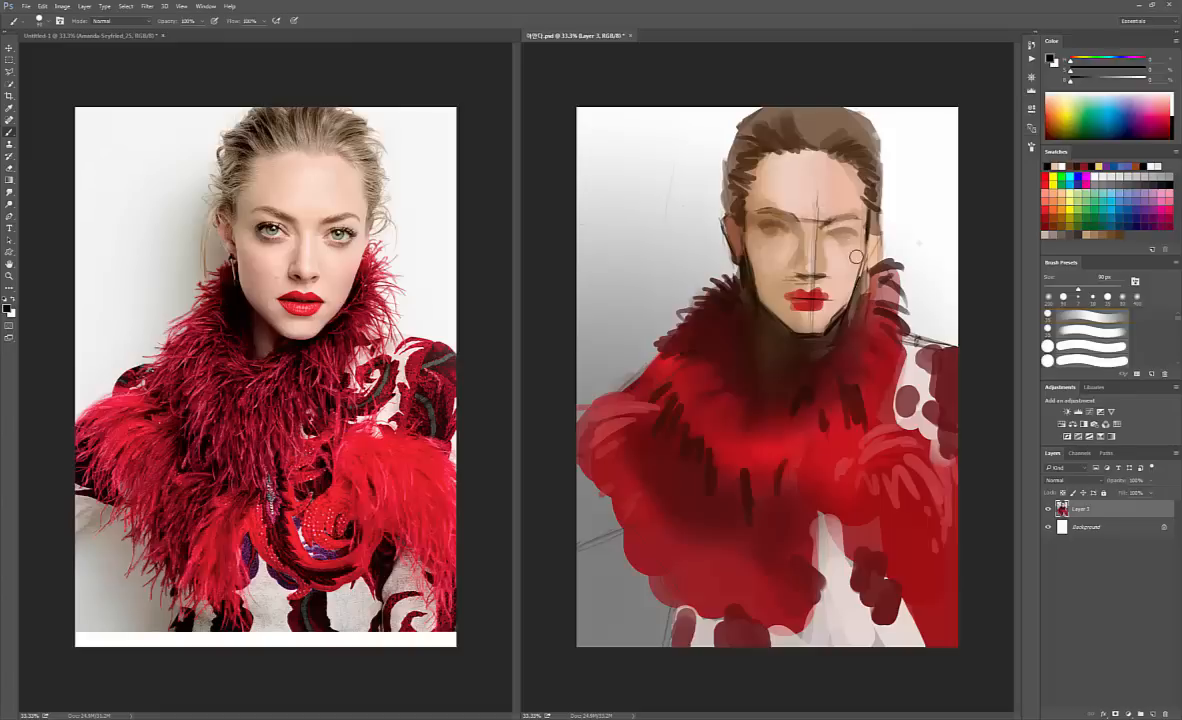
alt+click(826, 200)
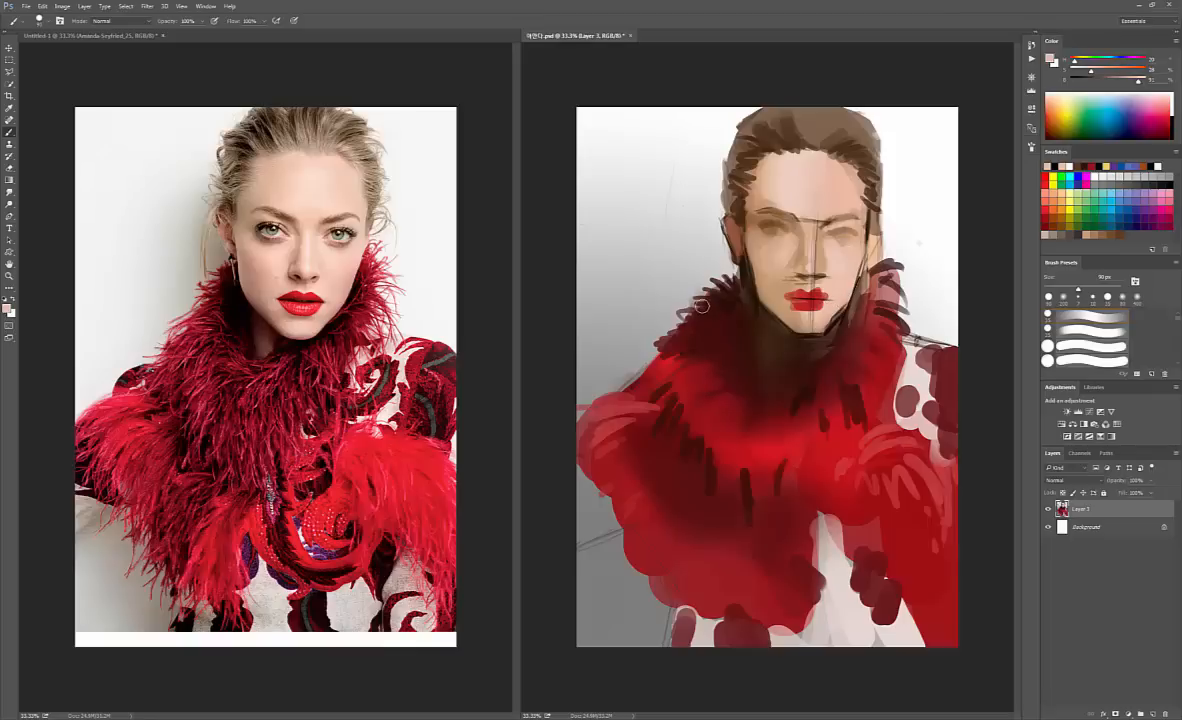
right_click(760, 345)
click(809, 431)
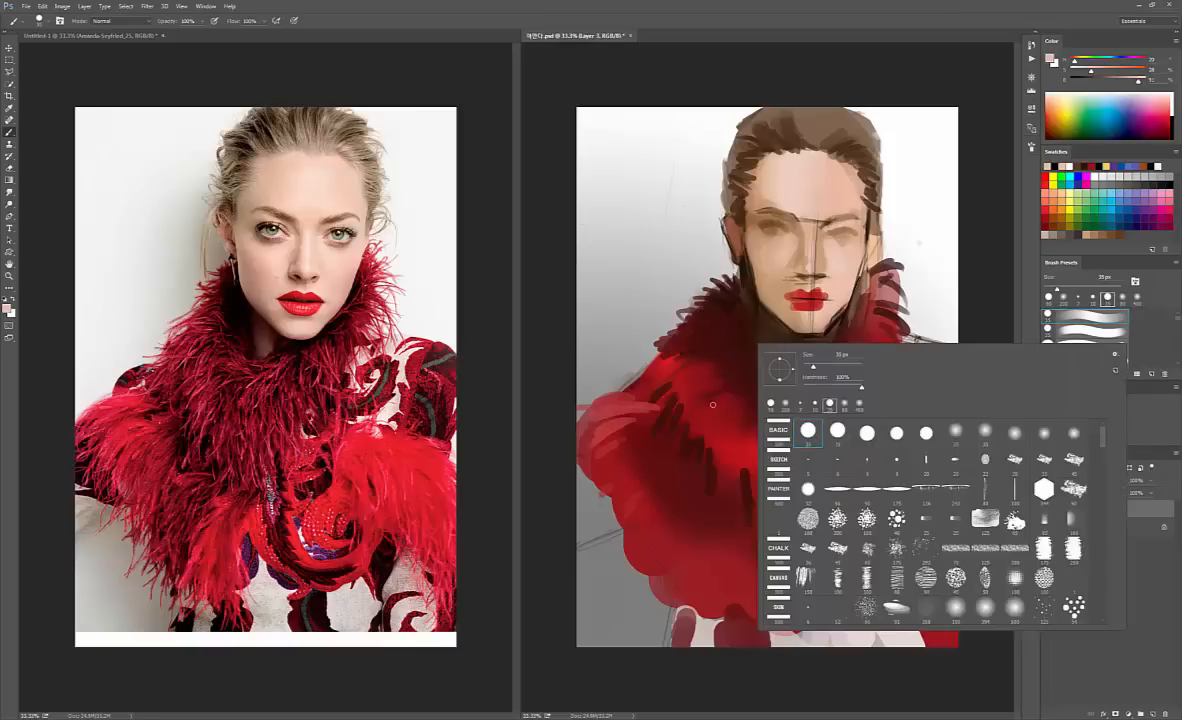
click(713, 404)
key(bracketright)
key(bracketright)
key(bracketright)
key(bracketright)
key(bracketright)
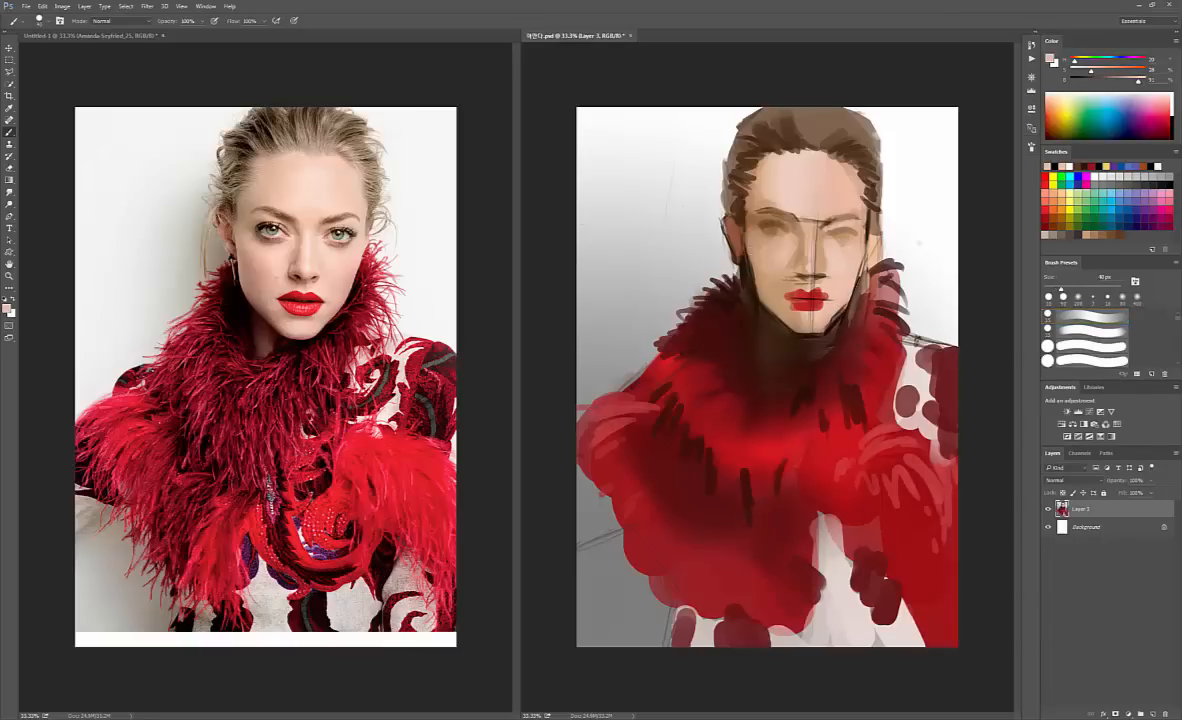
key(bracketright)
key(s)
right_click(808, 226)
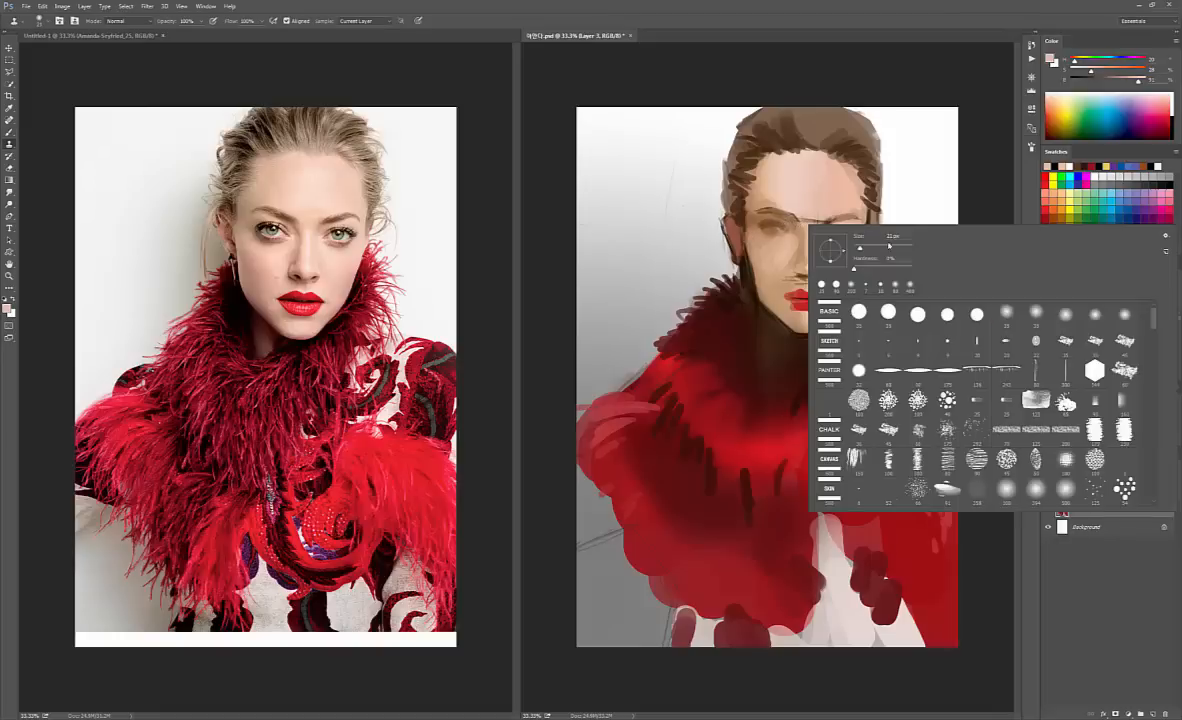
mouse_move(1155, 322)
mouse_down()
mouse_move(1154, 434)
mouse_move(1156, 369)
mouse_up()
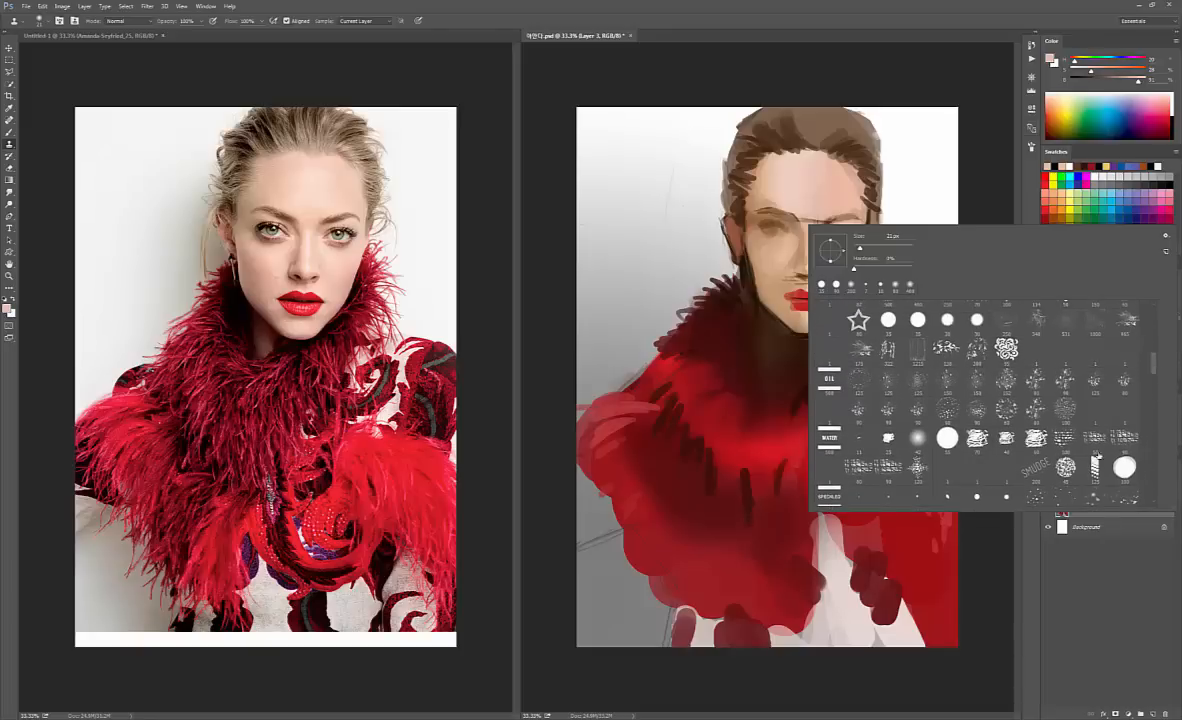
click(1068, 470)
click(780, 294)
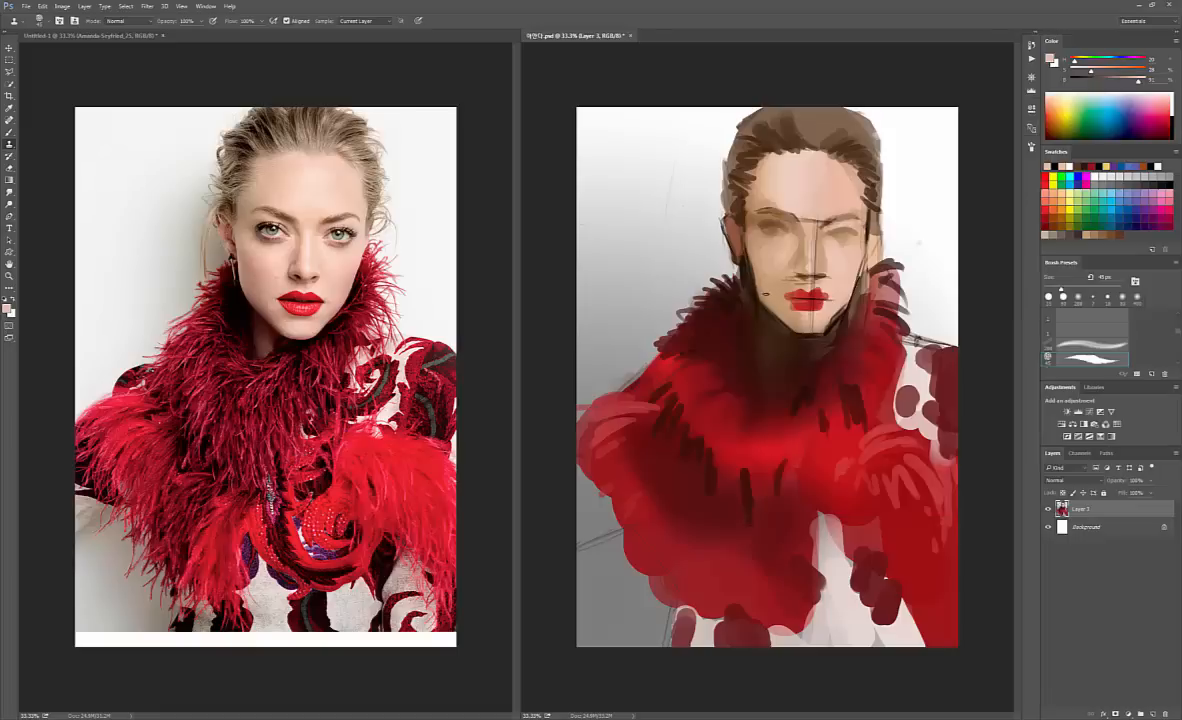
click(586, 271)
click(718, 140)
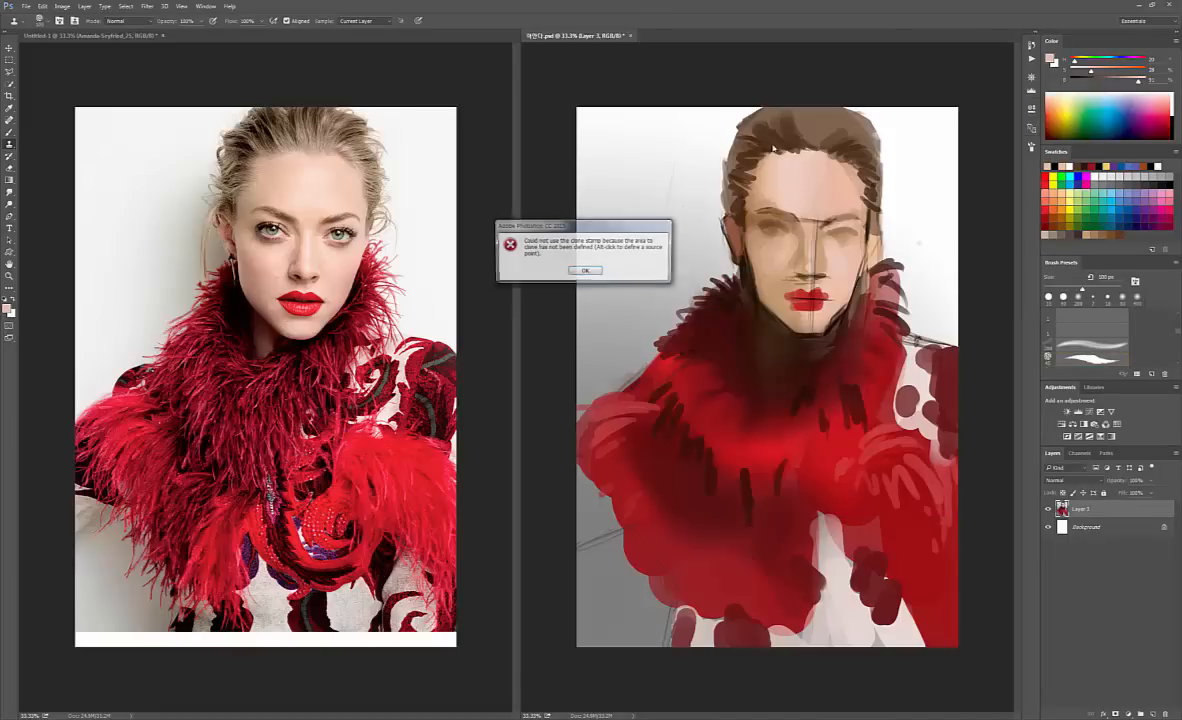
click(589, 271)
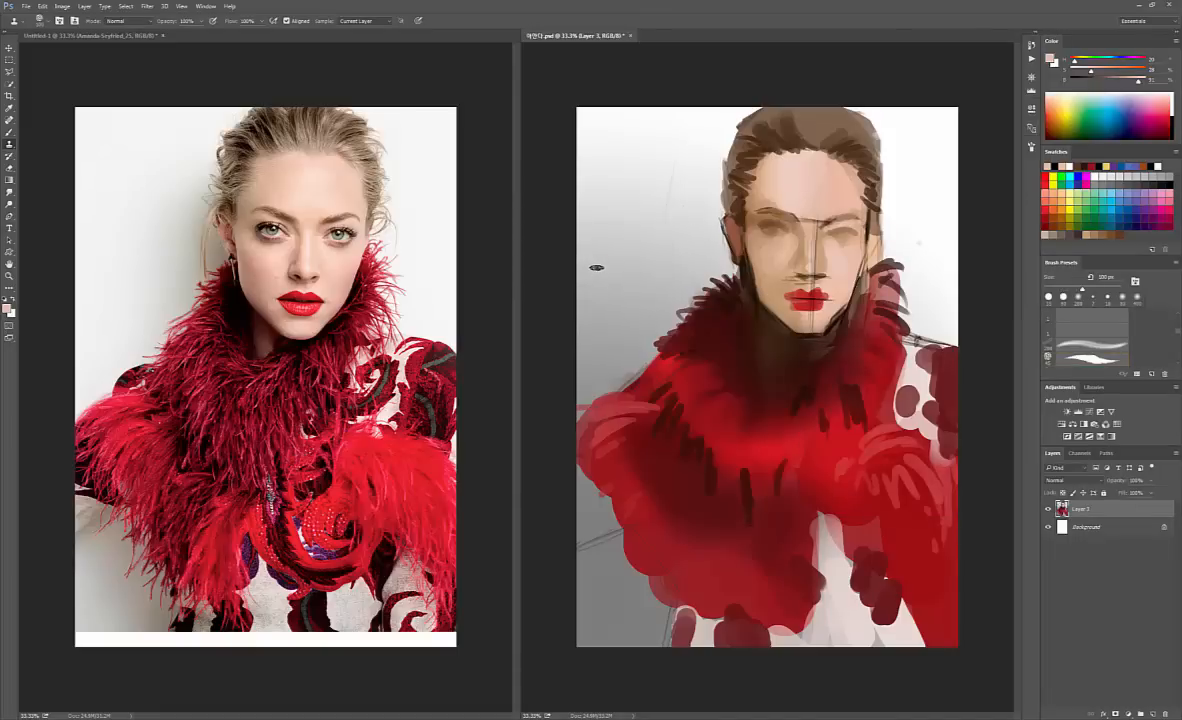
- Reset the colours to black and white and choose a textured preset beside the SMUDGE brush for the Smudge tool
key(d)
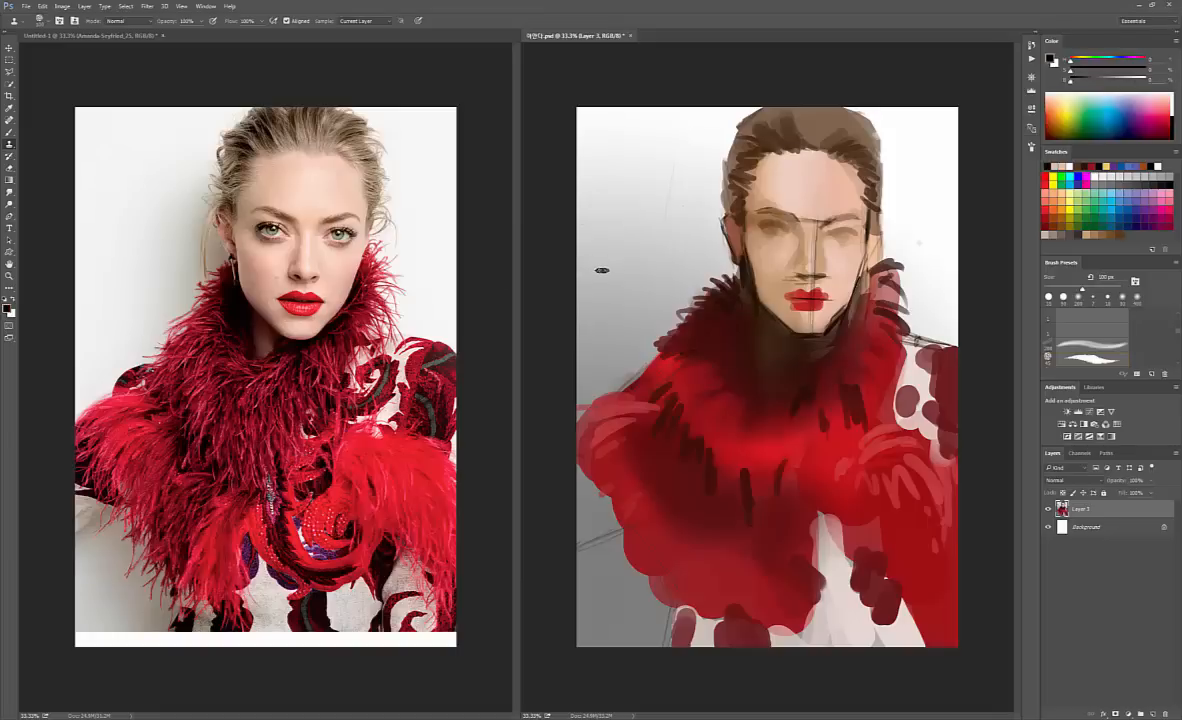
click(9, 192)
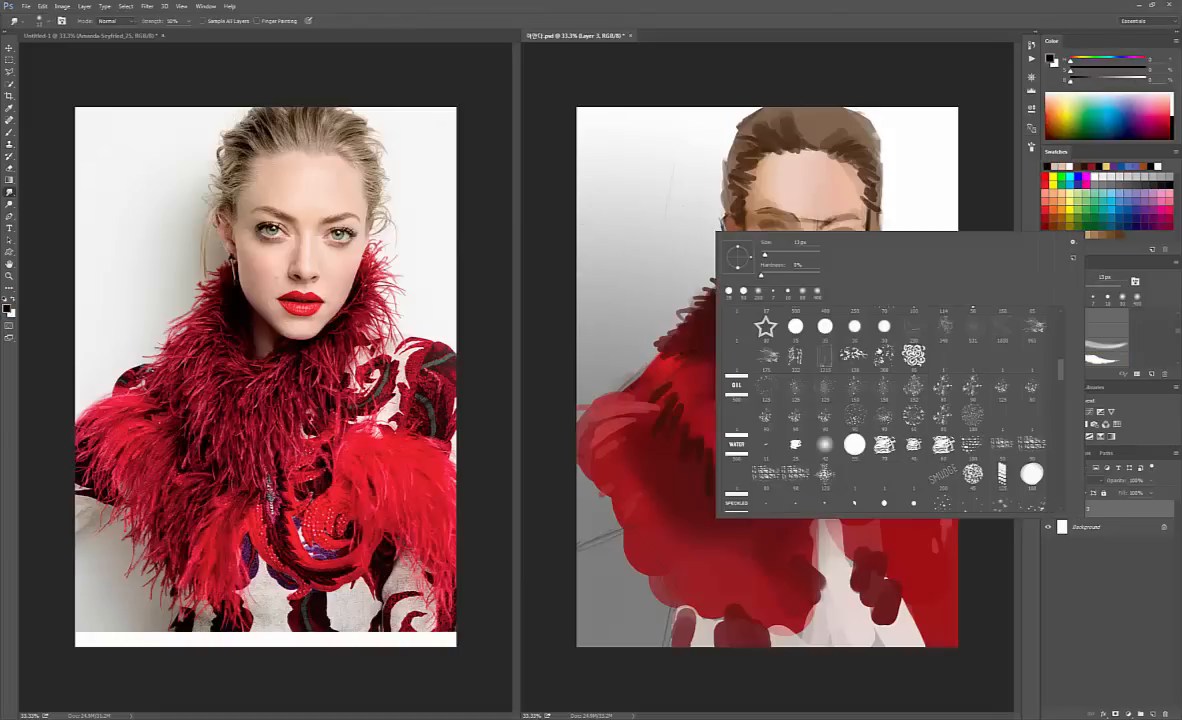
mouse_move(1062, 375)
mouse_down()
mouse_move(1061, 330)
mouse_move(1058, 392)
mouse_up()
click(975, 340)
click(963, 192)
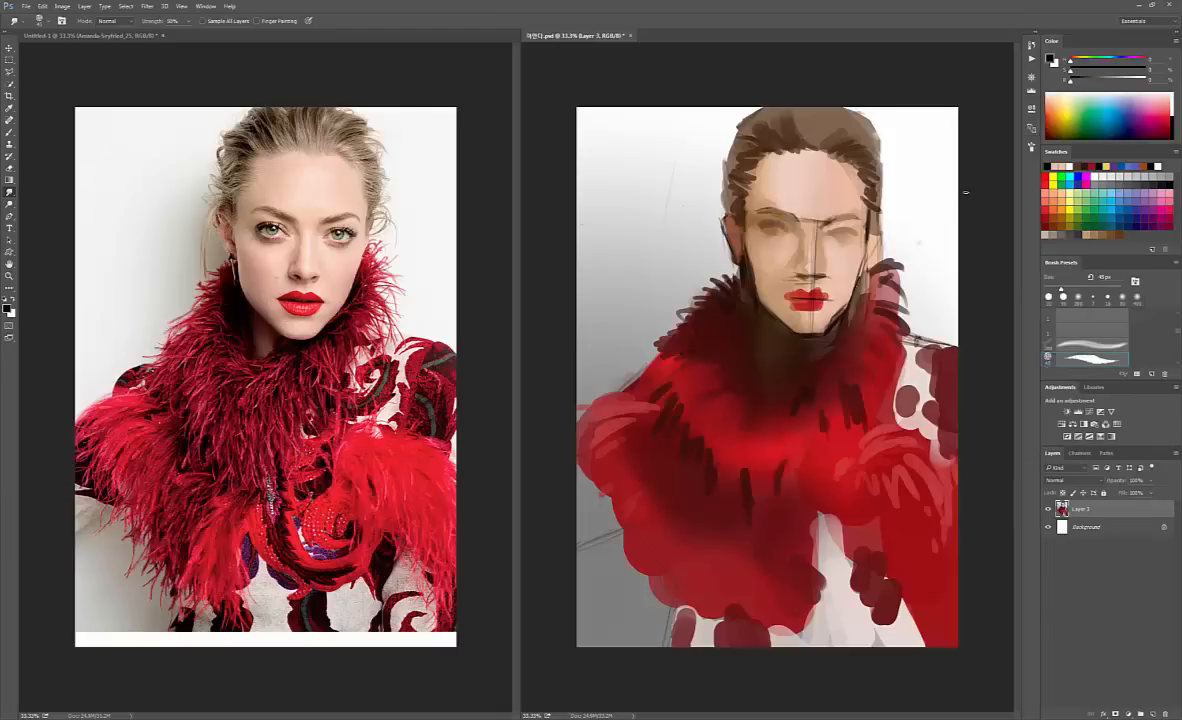
- Smudge the hairline and the edges between jaw and dark neck, enlarging the textured brush up to 125 px
key(bracketright)
key(bracketright)
key(bracketright)
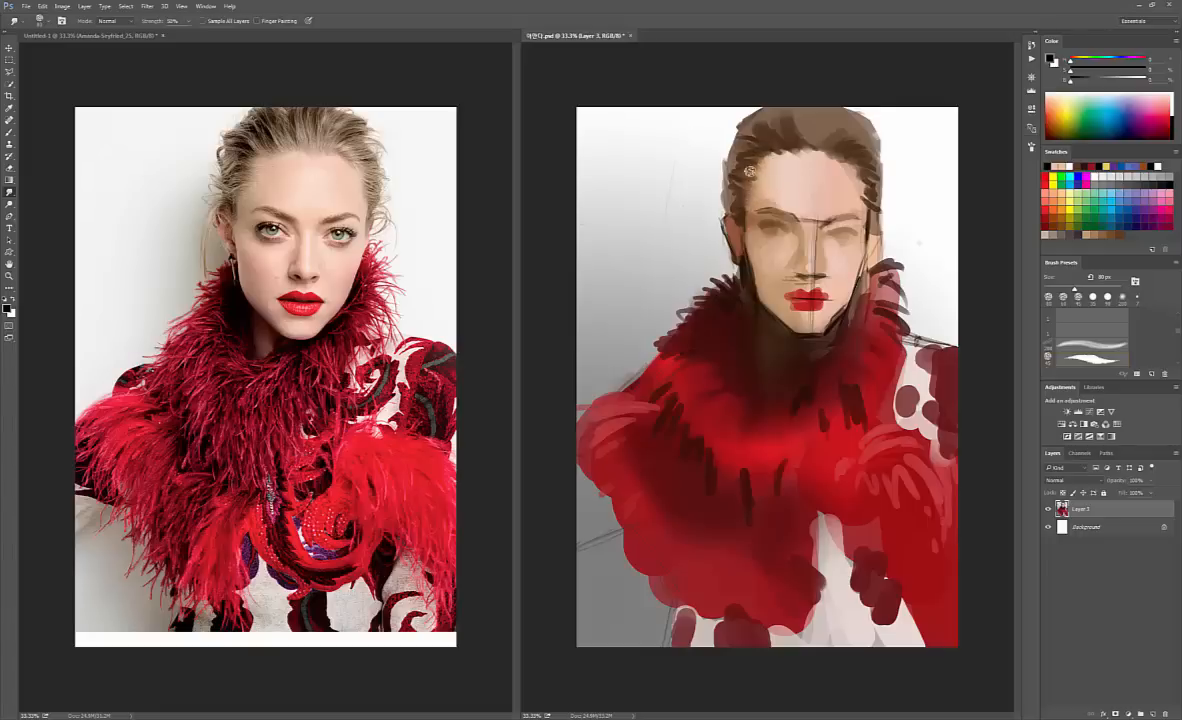
key(])
key(])
key(])
drag(745, 264, 757, 316)
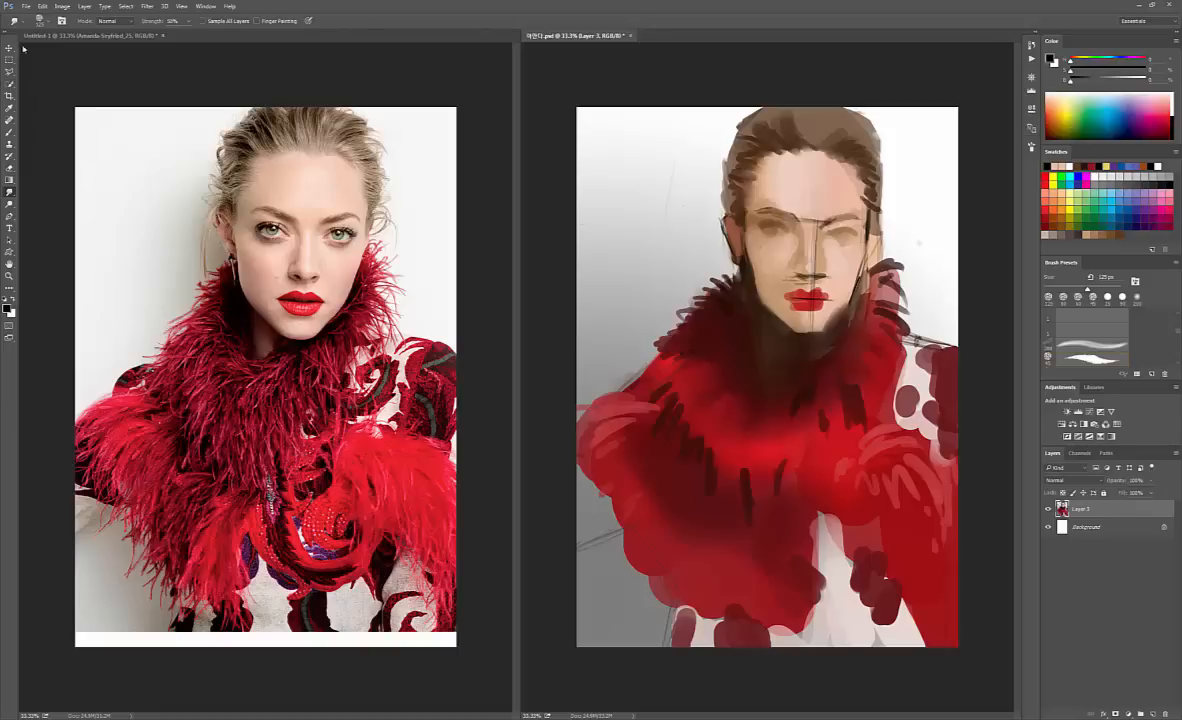
- Check the key assigned to the Smudge Tool in the keyboard shortcuts for tools
click(33, 7)
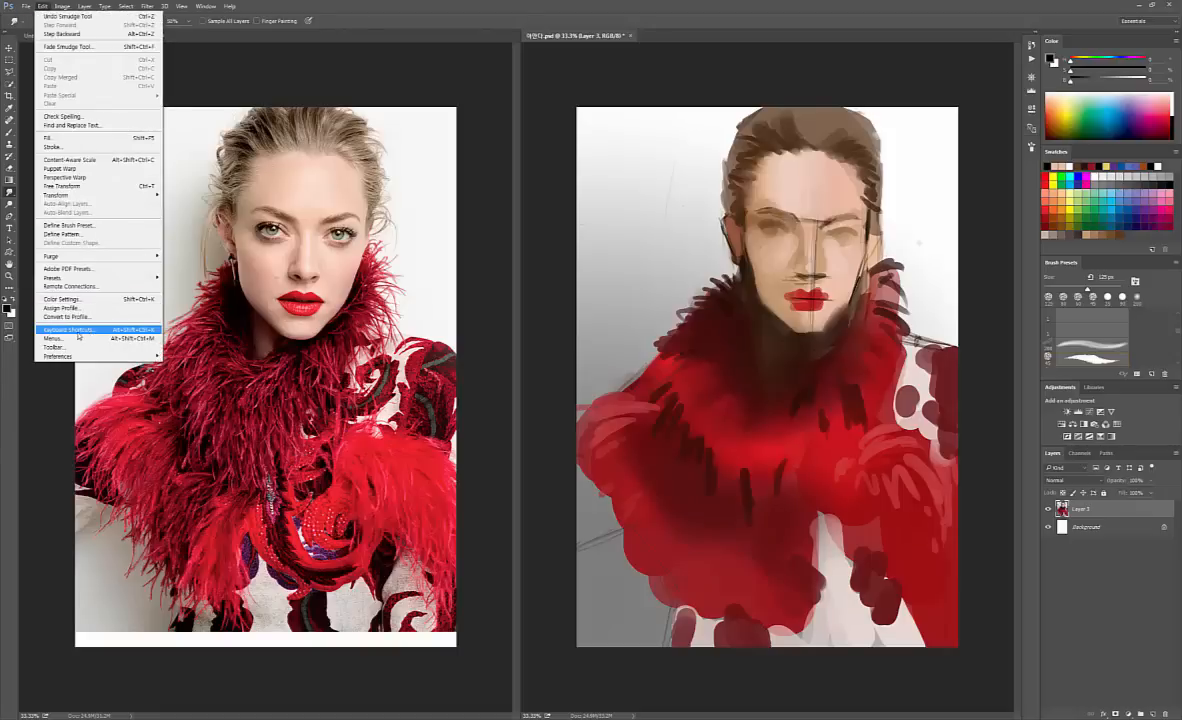
click(117, 330)
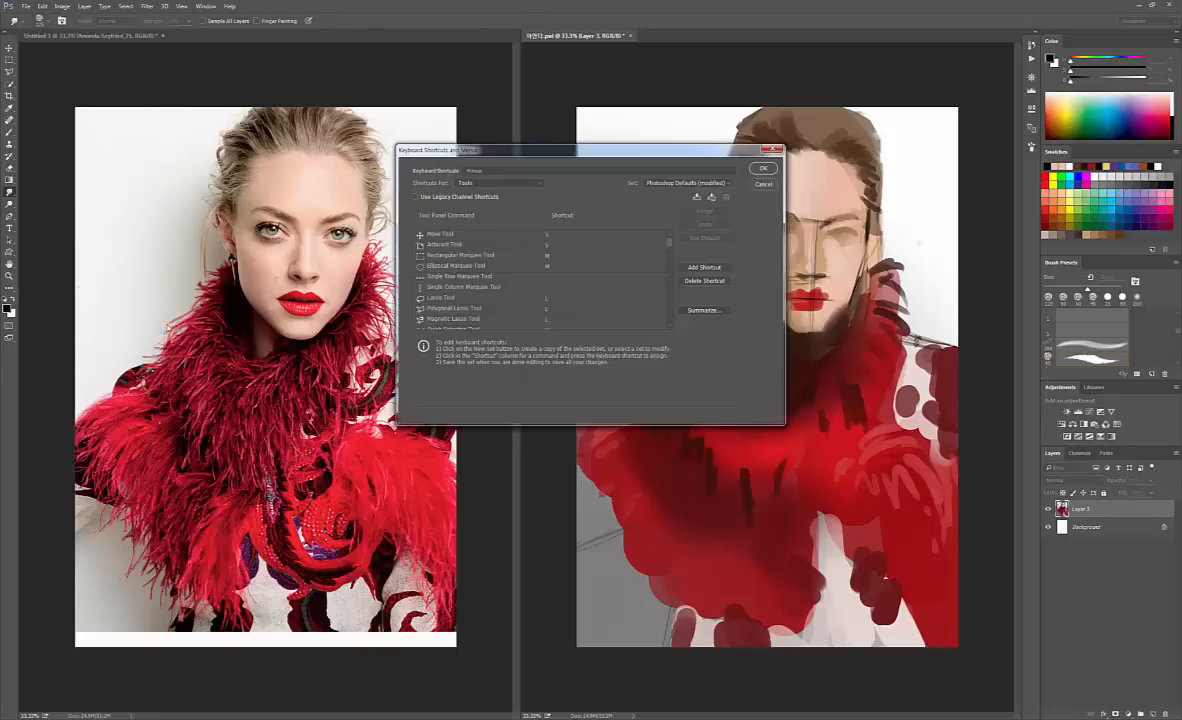
drag(668, 246, 661, 285)
click(606, 258)
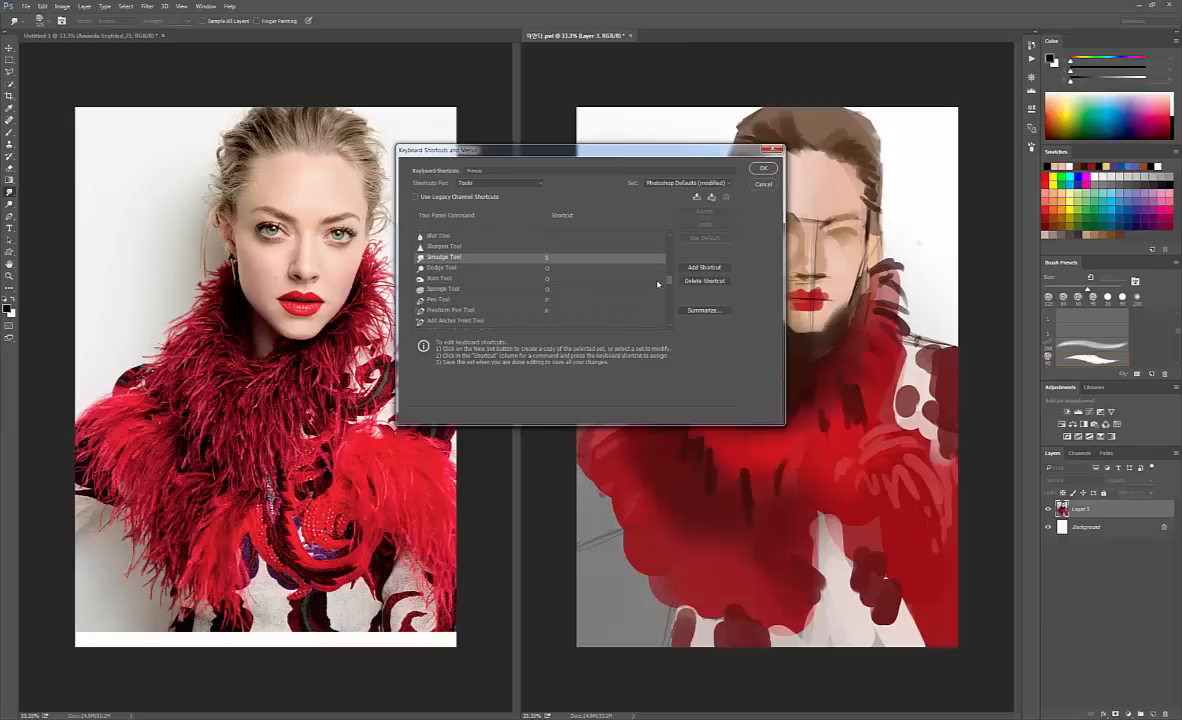
click(547, 259)
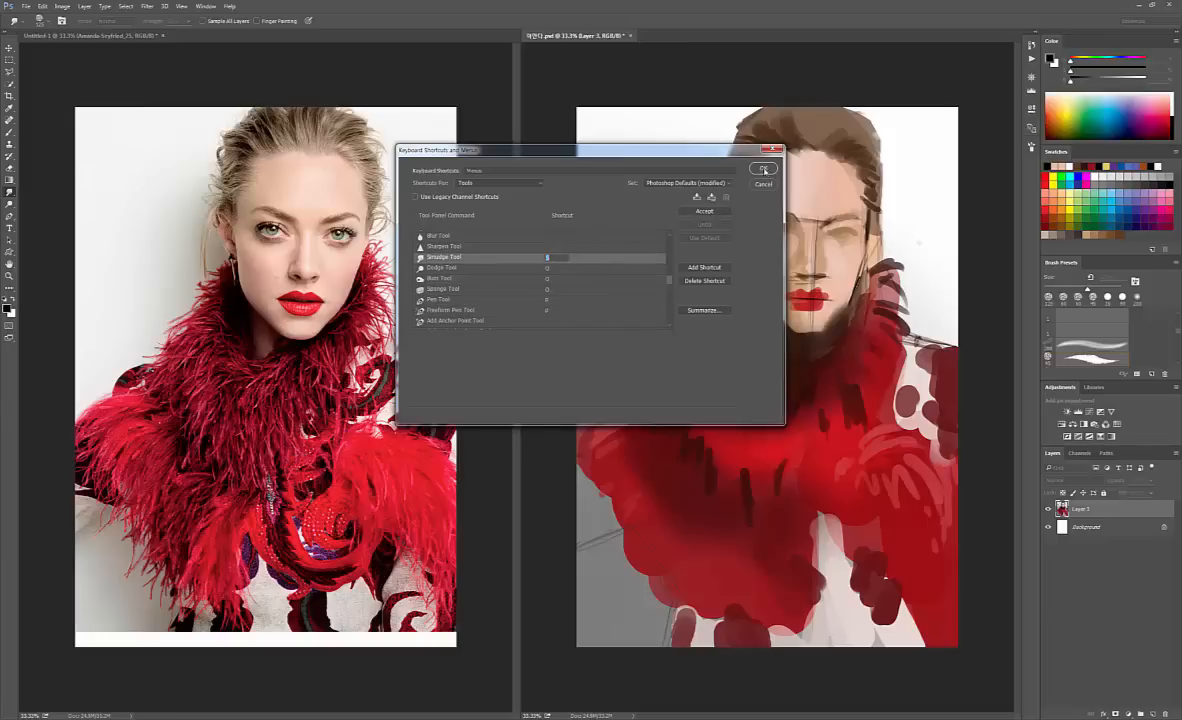
click(763, 169)
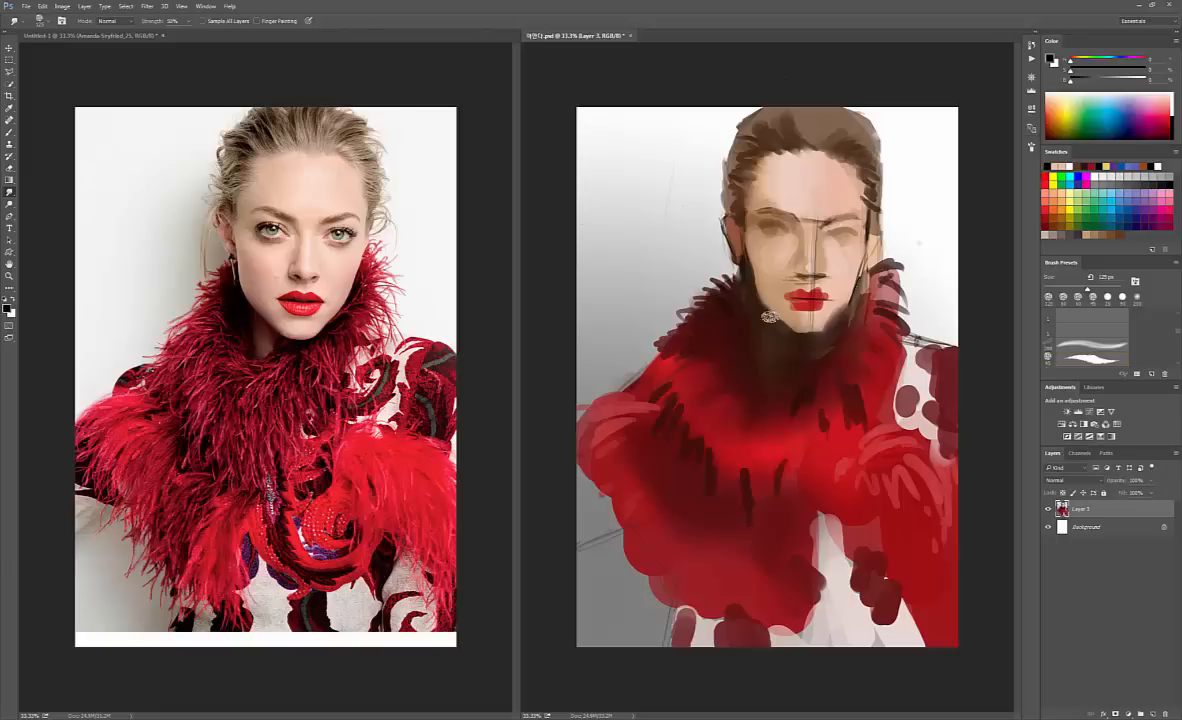
- Switch the Smudge tool's brush to the first hard round preset in the BASIC group
right_click(732, 280)
drag(1143, 431, 1155, 380)
click(868, 389)
click(754, 347)
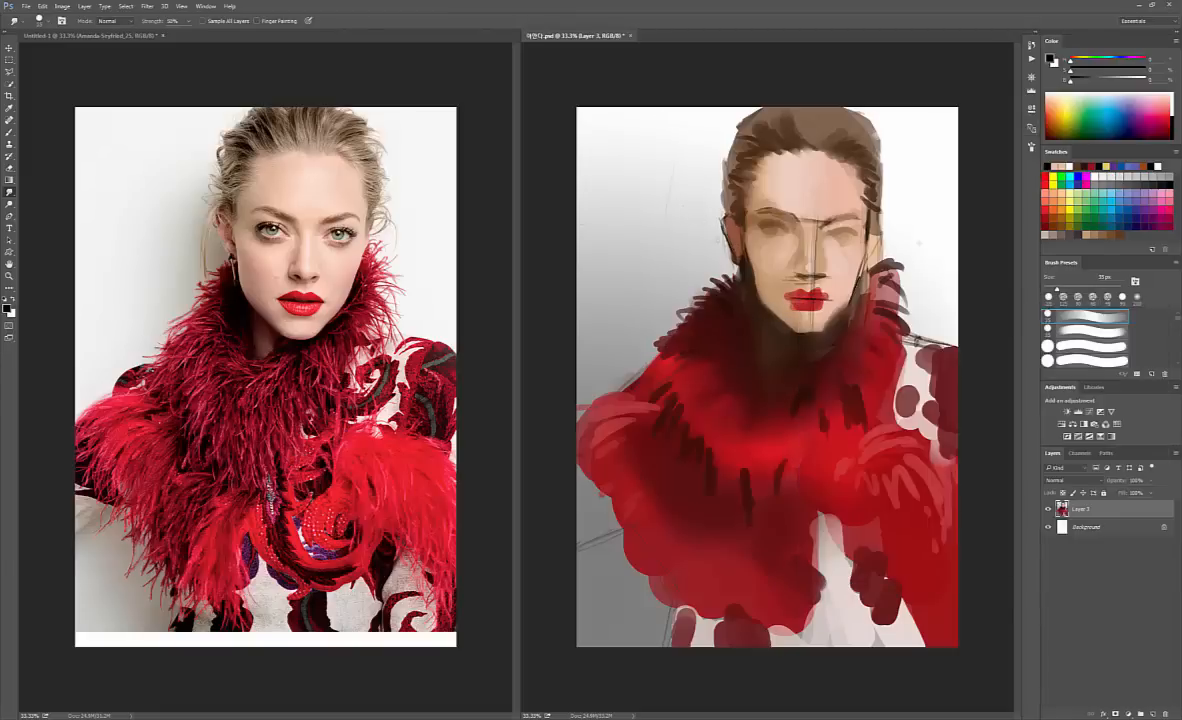
- Switch to the Eraser and give it the 35 px hard round preset from the BASIC group
key(e)
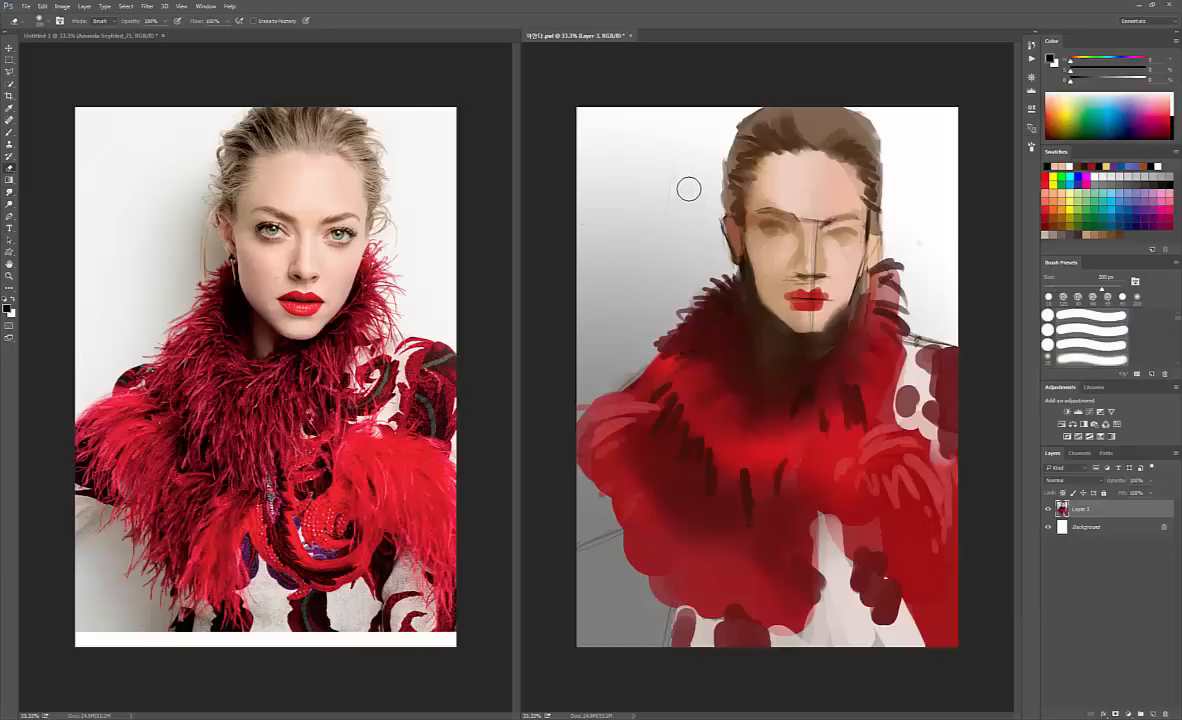
right_click(692, 189)
click(743, 280)
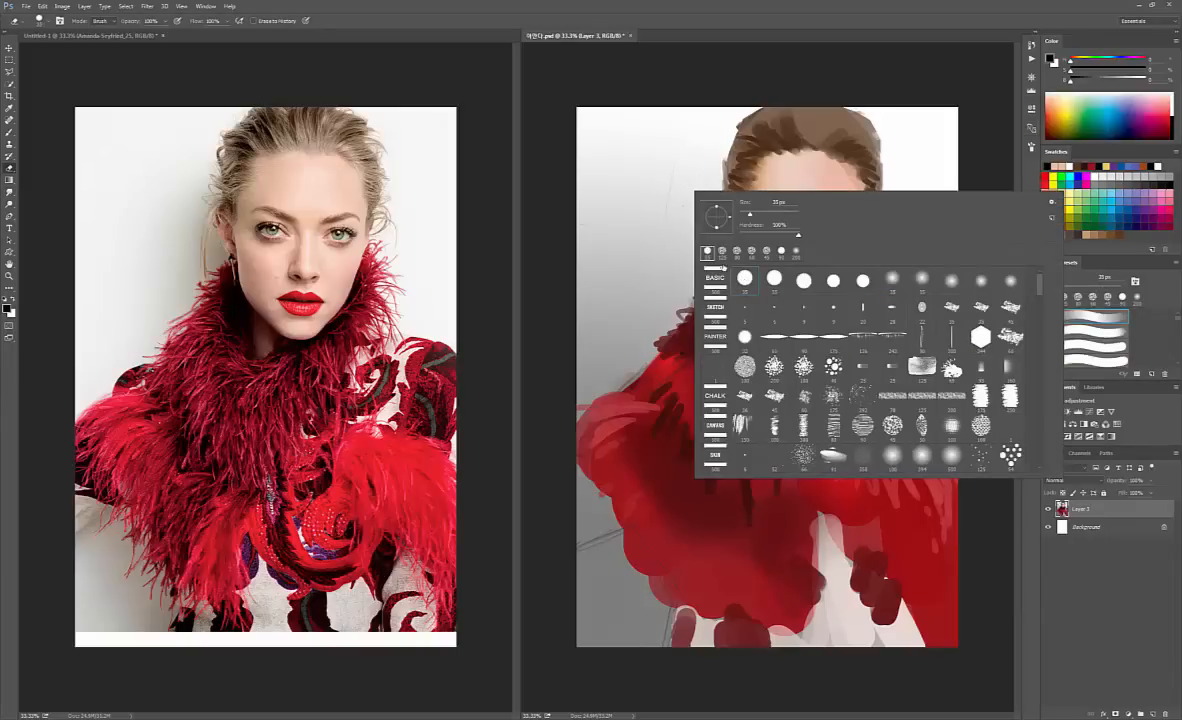
click(661, 245)
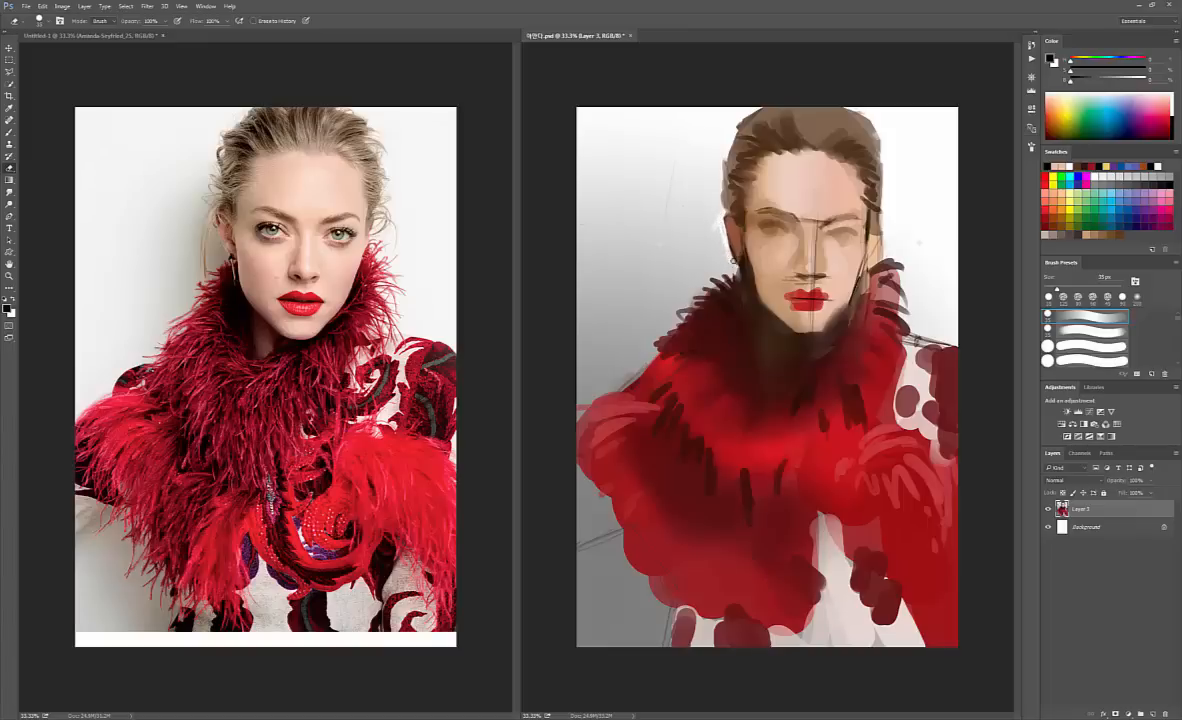
- Clean up the outline beside the left ear with the Eraser and a brush in the sampled background grey
drag(733, 261, 729, 252)
key(b)
alt+click(715, 240)
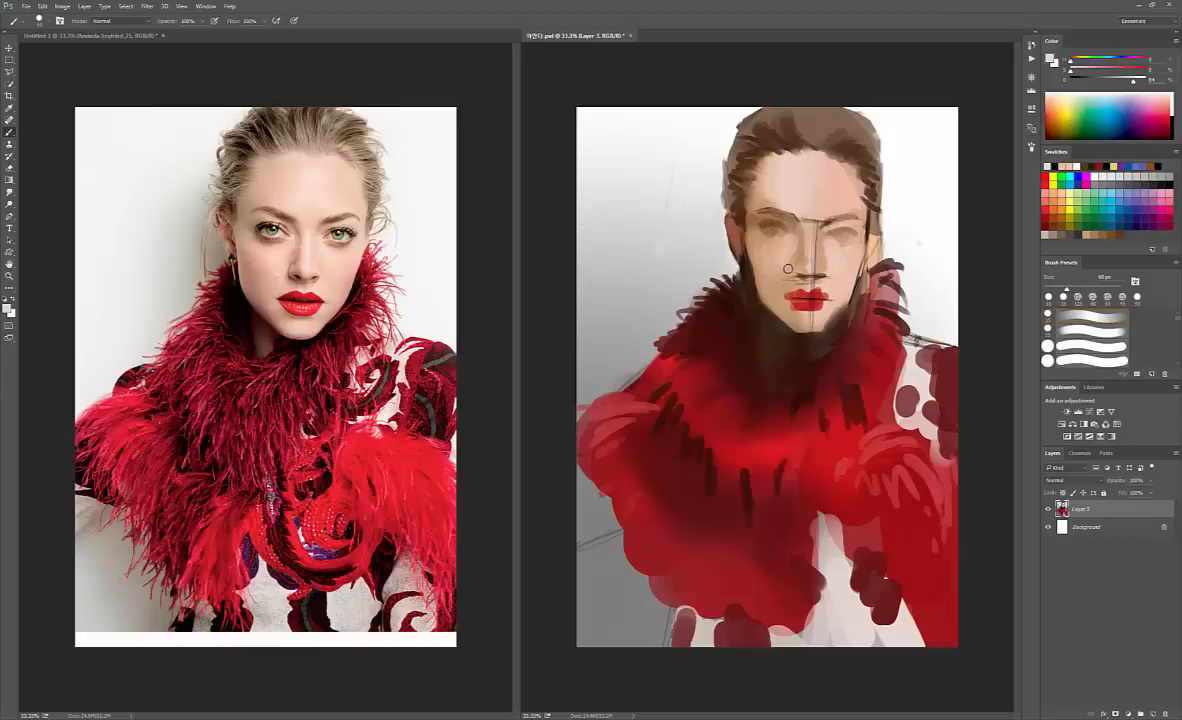
- Paint sampled skin tones over the sketch line crossing the nose bridge between the eyebrows
alt+click(816, 225)
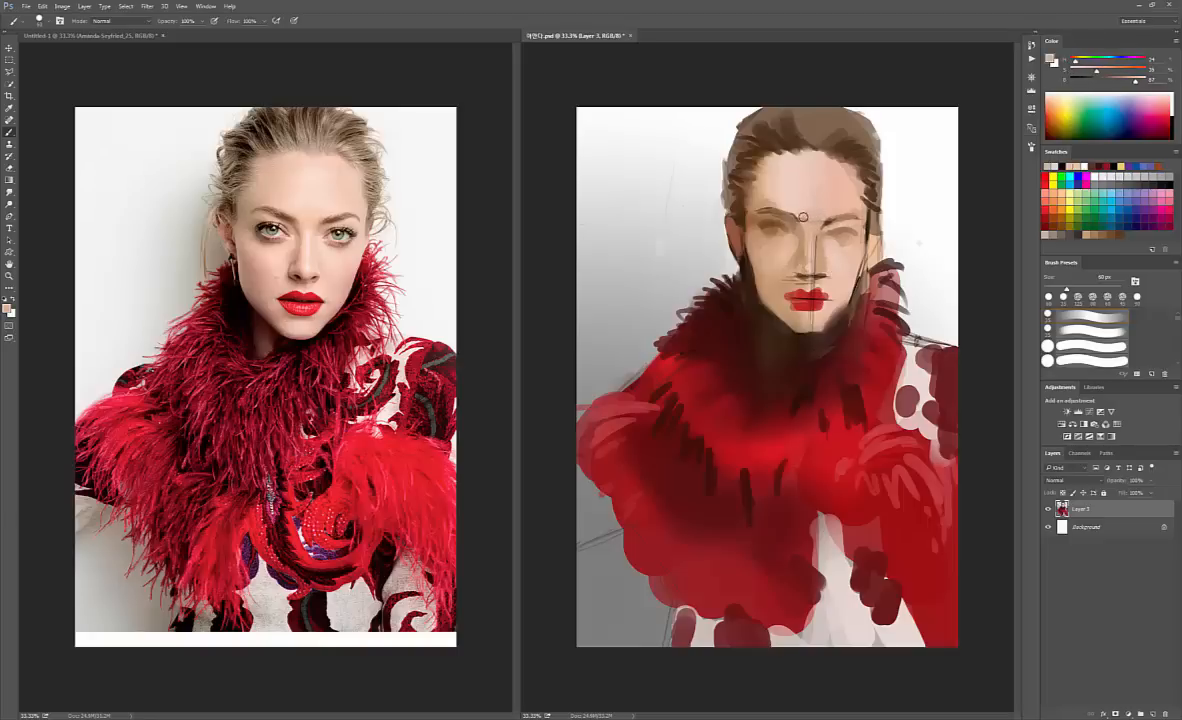
alt+click(748, 196)
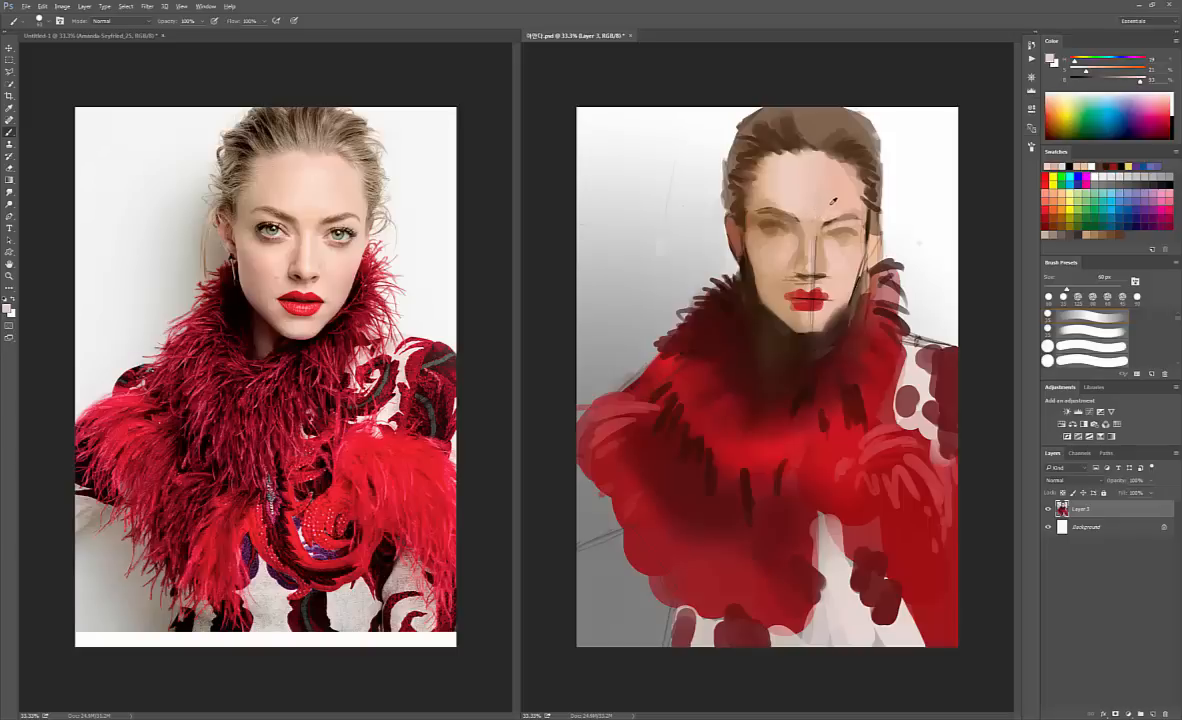
alt+click(823, 212)
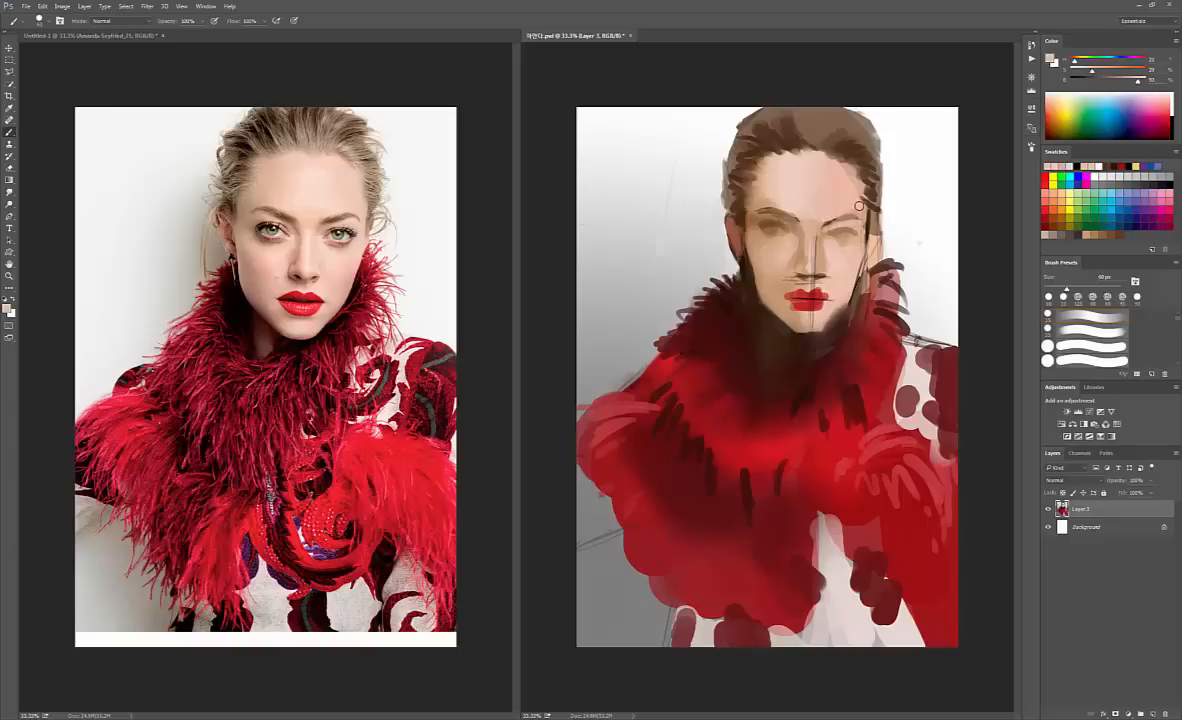
- Reduce the brush to 40 px and then 30 px, and reshape the right eyebrow with sampled skin and brow browns
key([)
key([)
key([)
alt+click(806, 198)
alt+click(807, 196)
alt+click(795, 188)
alt+click(840, 218)
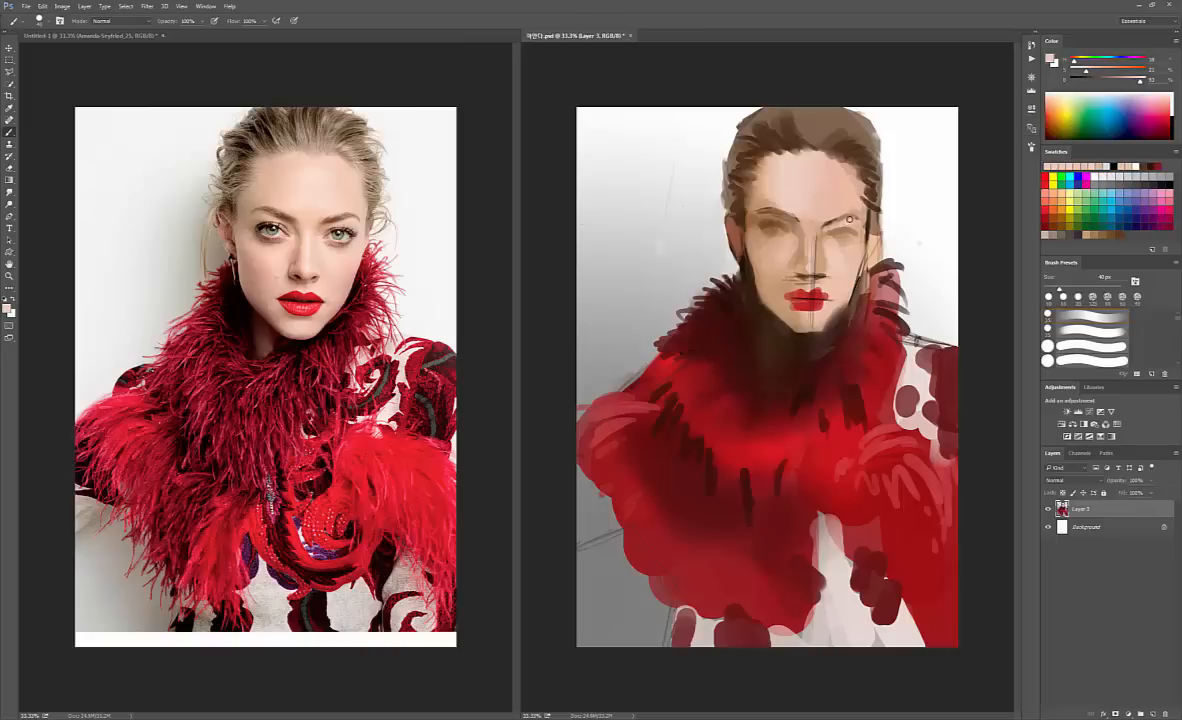
alt+click(843, 217)
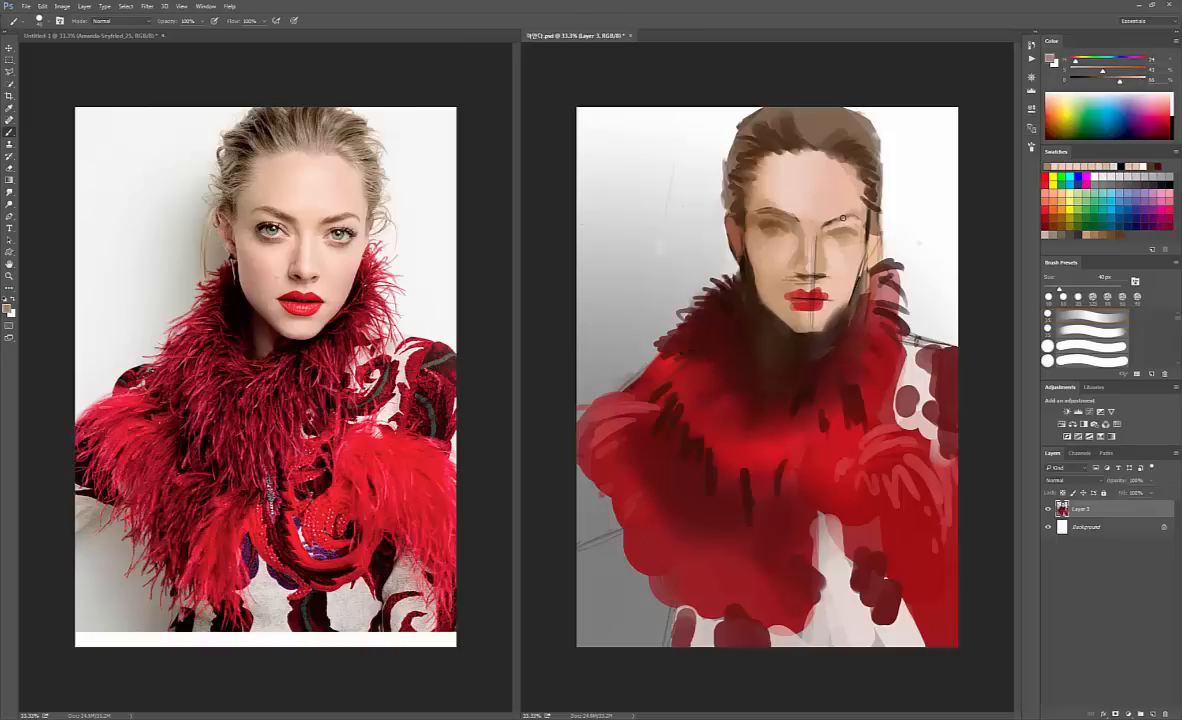
key(bracketleft)
alt+click(851, 207)
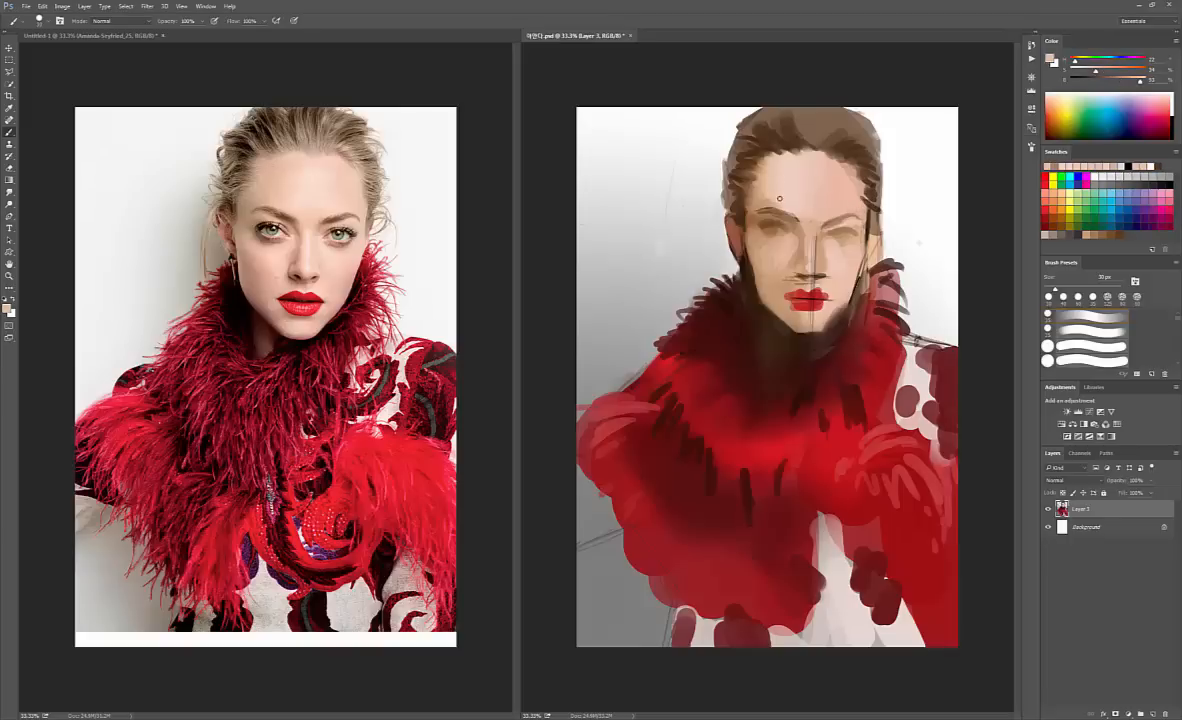
- Refine the left eyebrow's shape with sampled forehead skin and brow brown using the 30 px brush
alt+click(823, 207)
alt+click(765, 204)
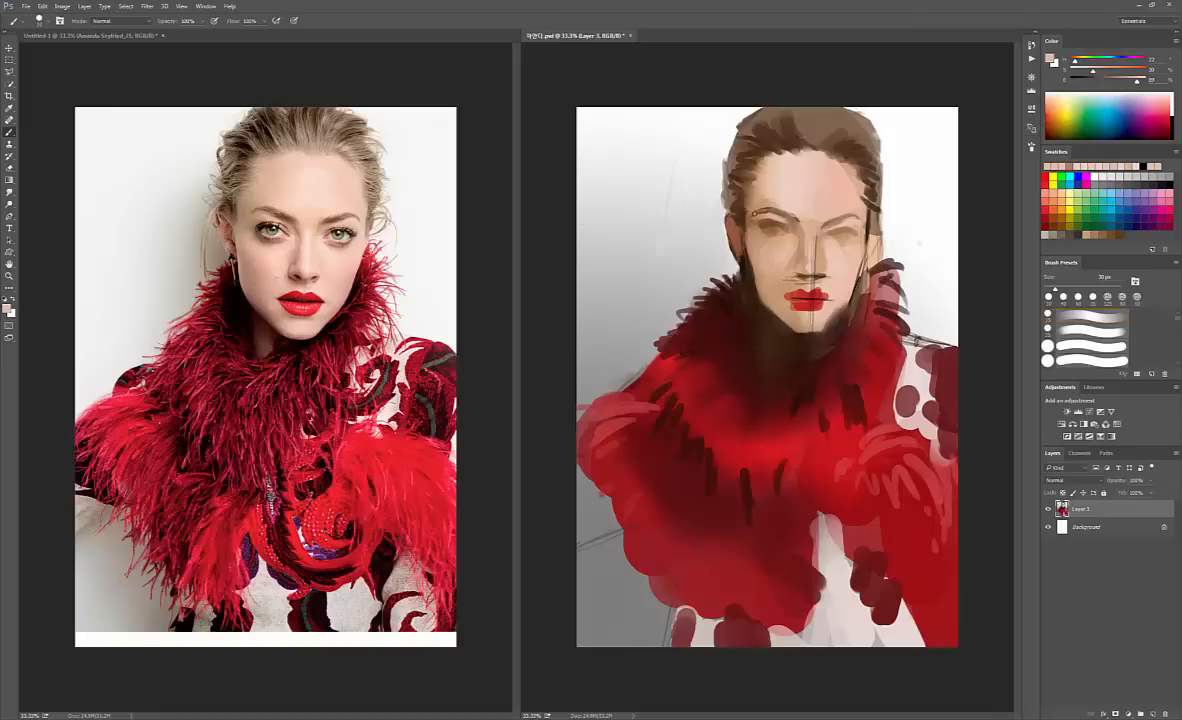
alt+click(755, 215)
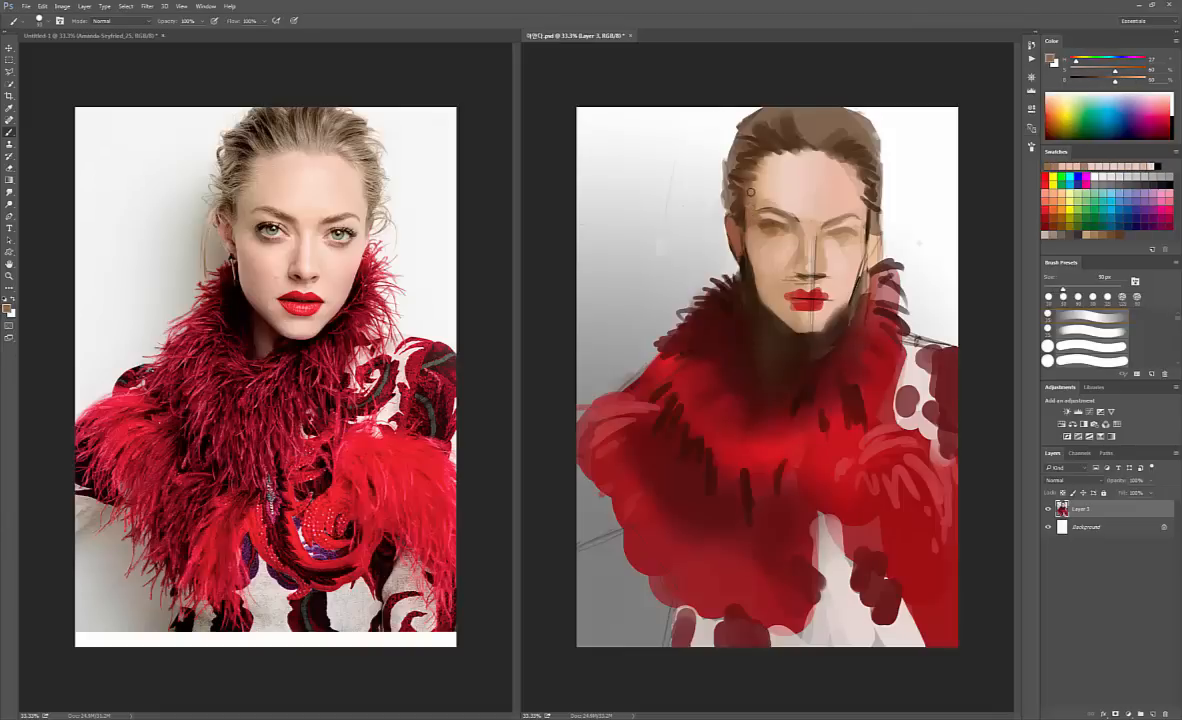
- Blend the left temple into the hairline with sampled skin and brown tones using a 50 px brush
alt+click(761, 215)
alt+click(764, 194)
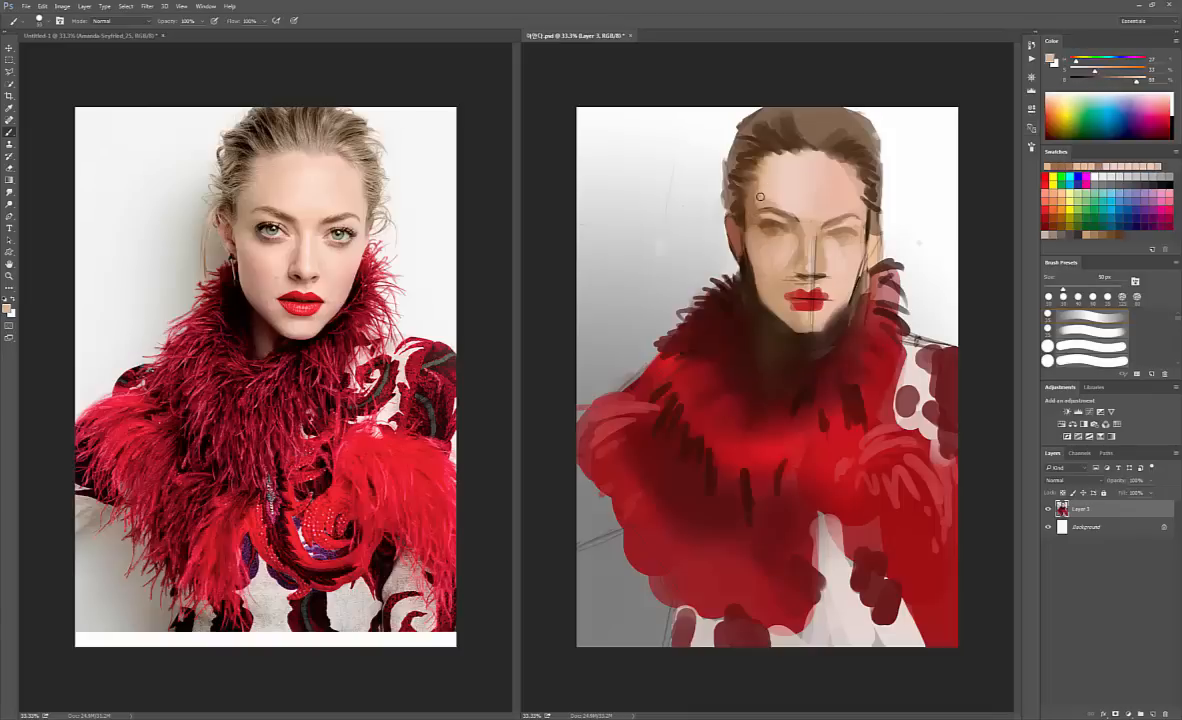
alt+click(756, 200)
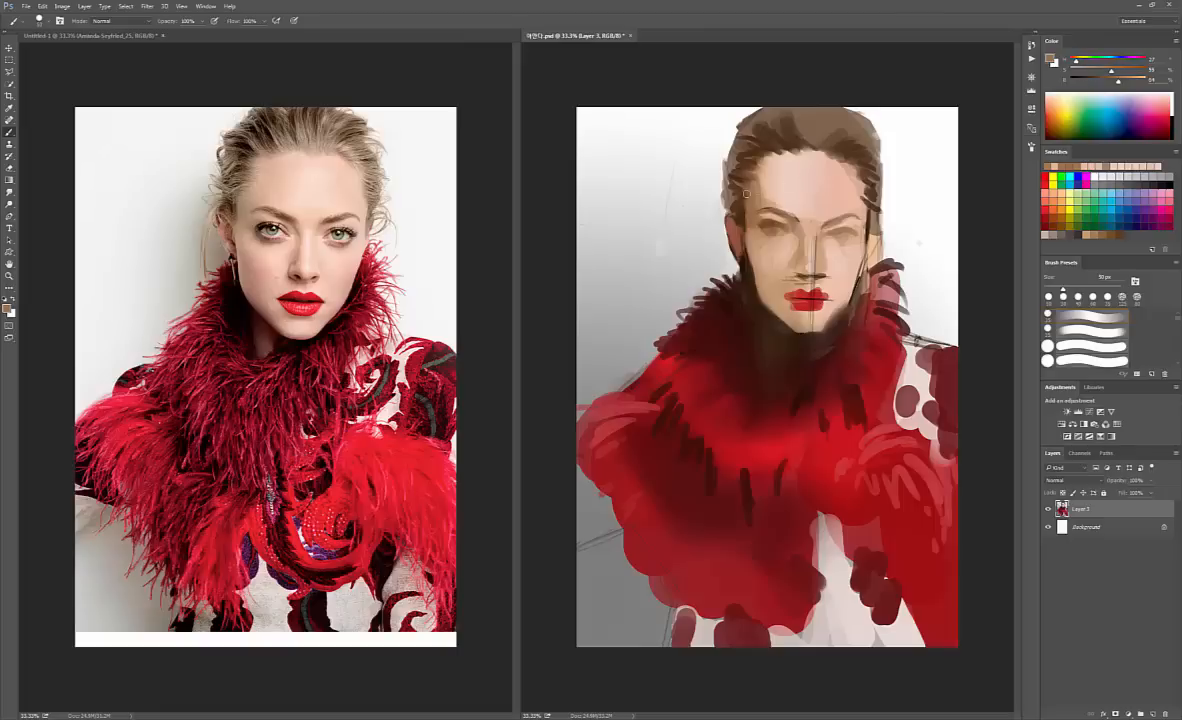
alt+click(761, 170)
- Mix a darker, more saturated skin tone and shade the right edge of the forehead and temple along the hairline
alt+click(883, 187)
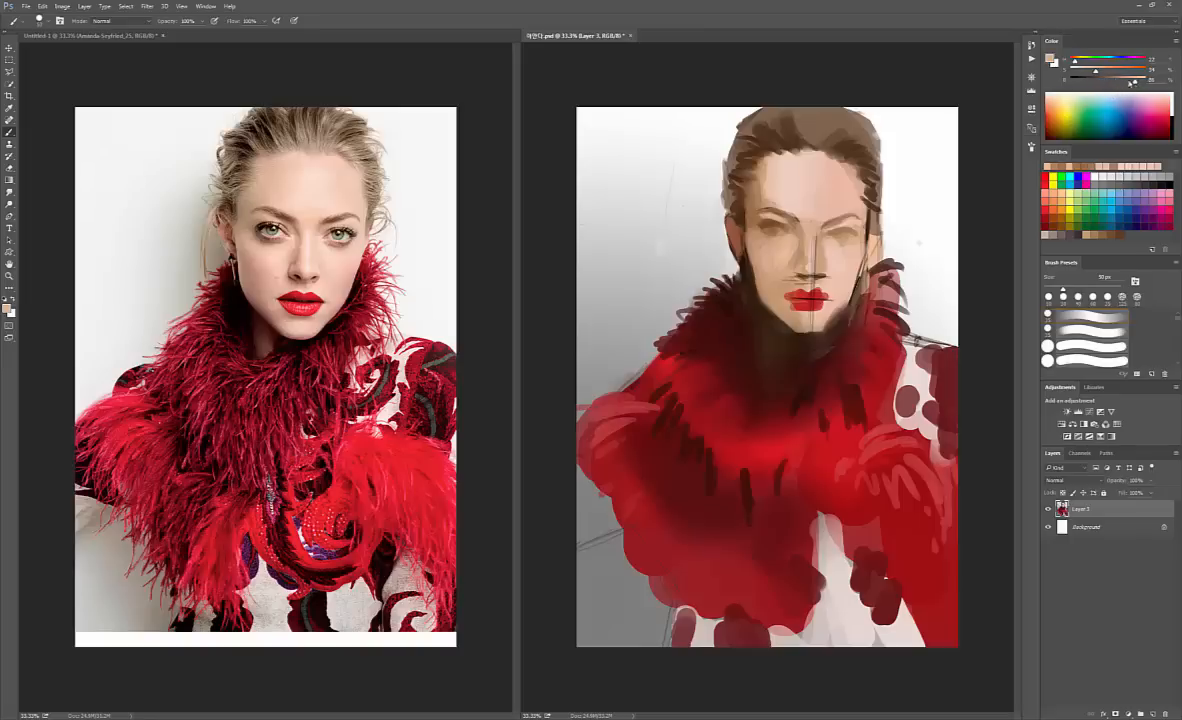
drag(1096, 71, 1099, 72)
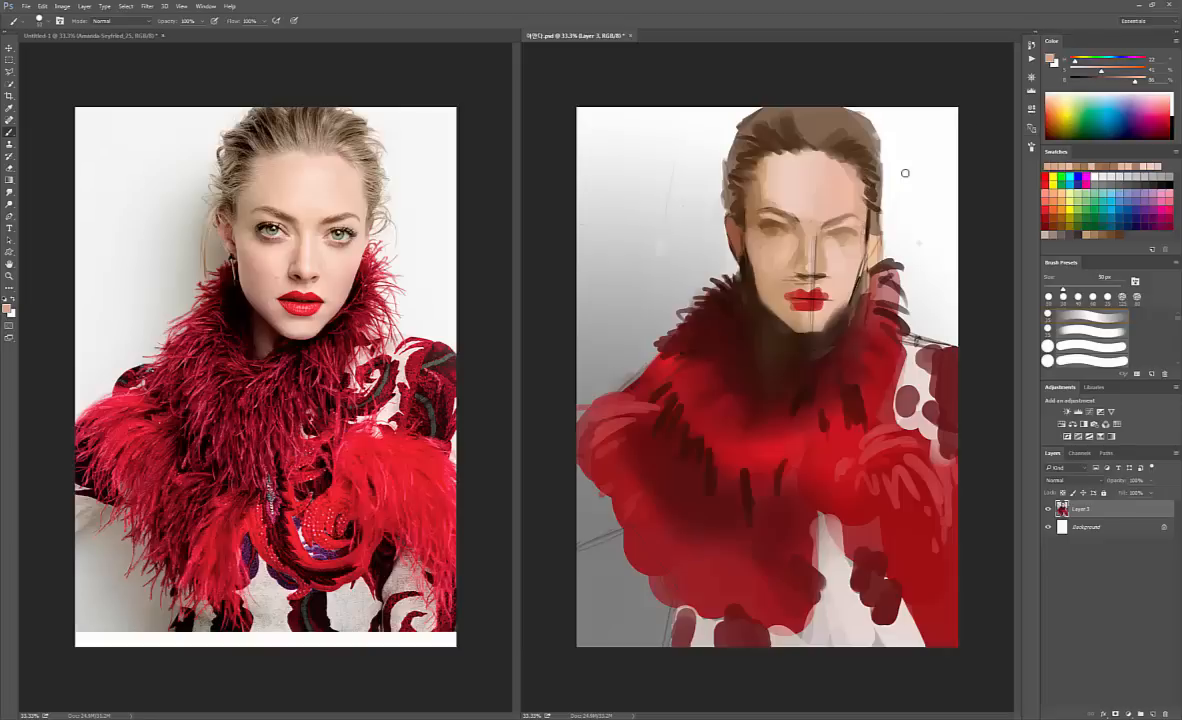
drag(1103, 73, 1106, 72)
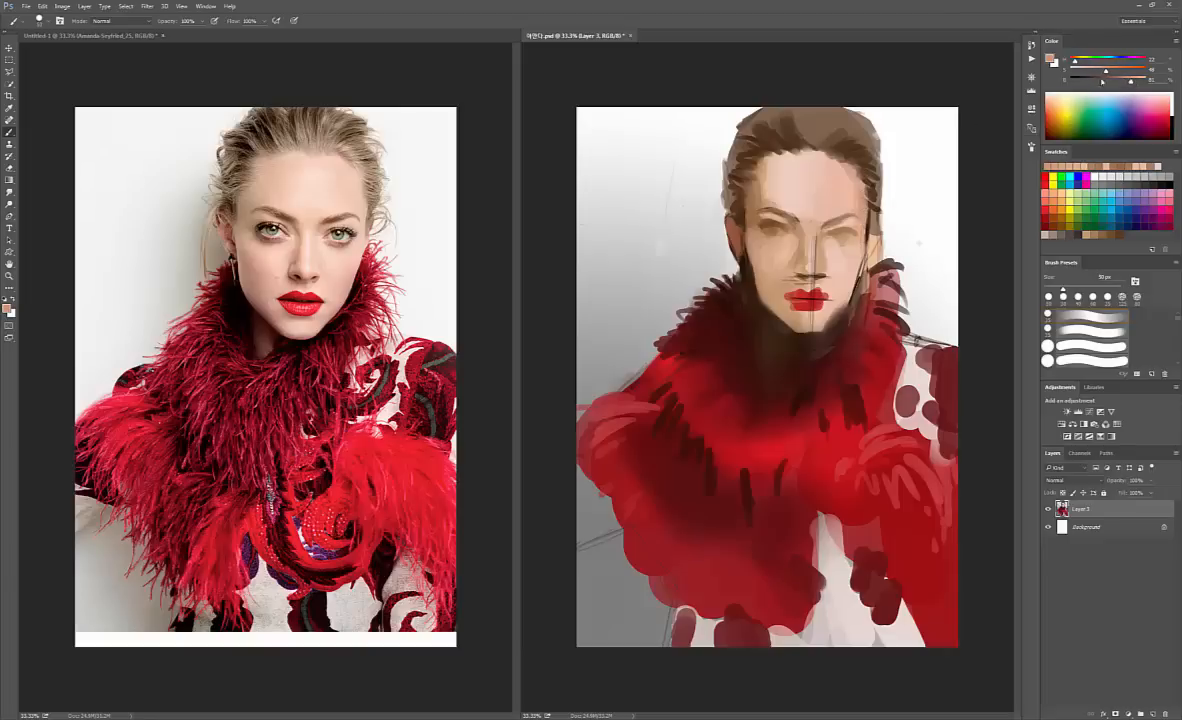
drag(1130, 83, 1121, 84)
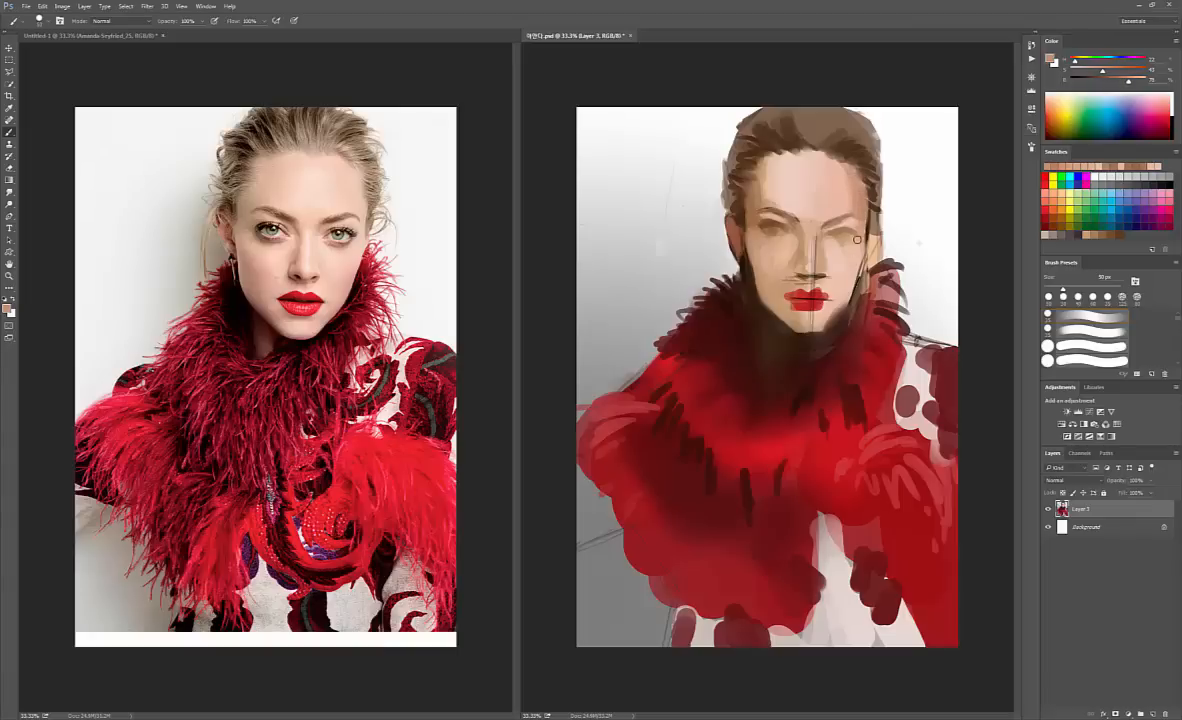
alt+click(854, 203)
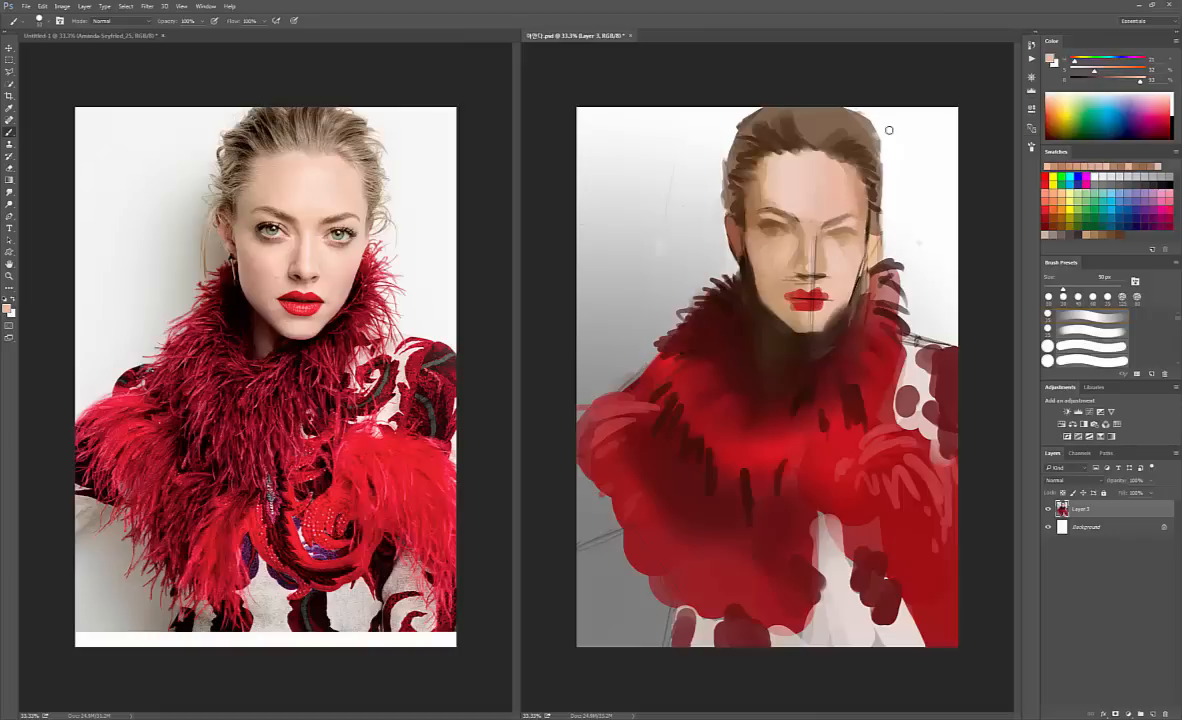
- Undo the trial stroke, set the brush colour to #e4a37f, shift its hue to 14, and tint the right cheek and jaw
drag(915, 170, 857, 202)
key(ctrl+z)
click(1077, 130)
key(n)
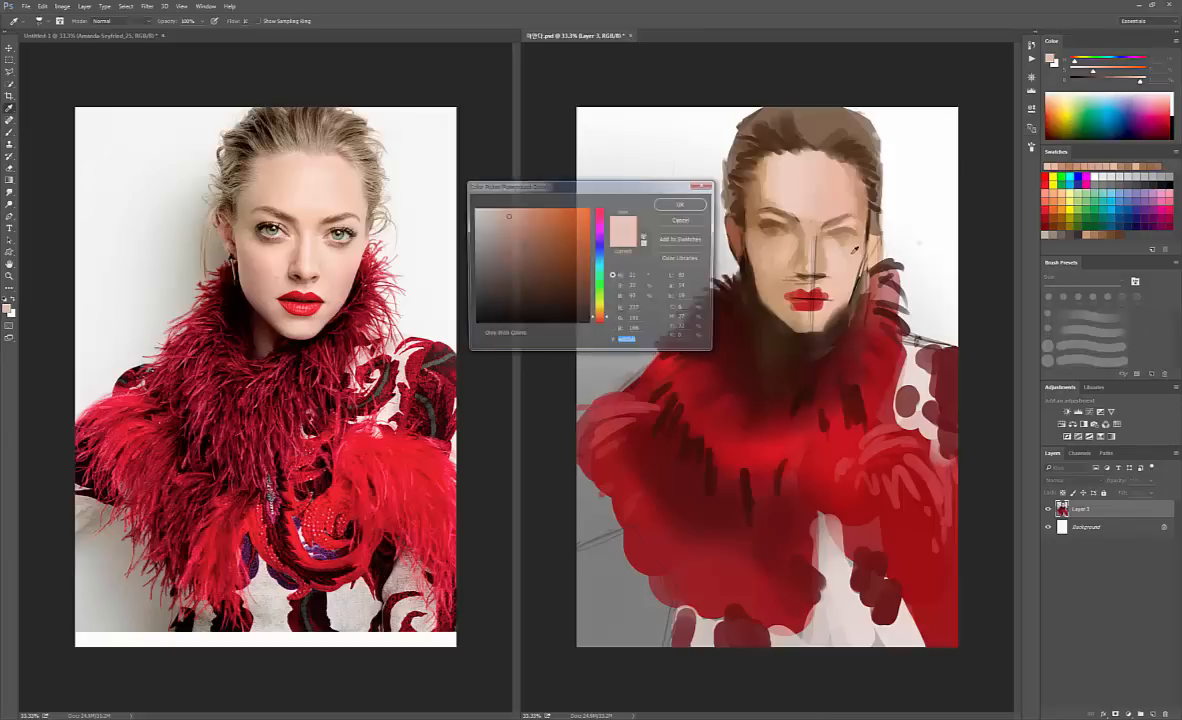
click(523, 219)
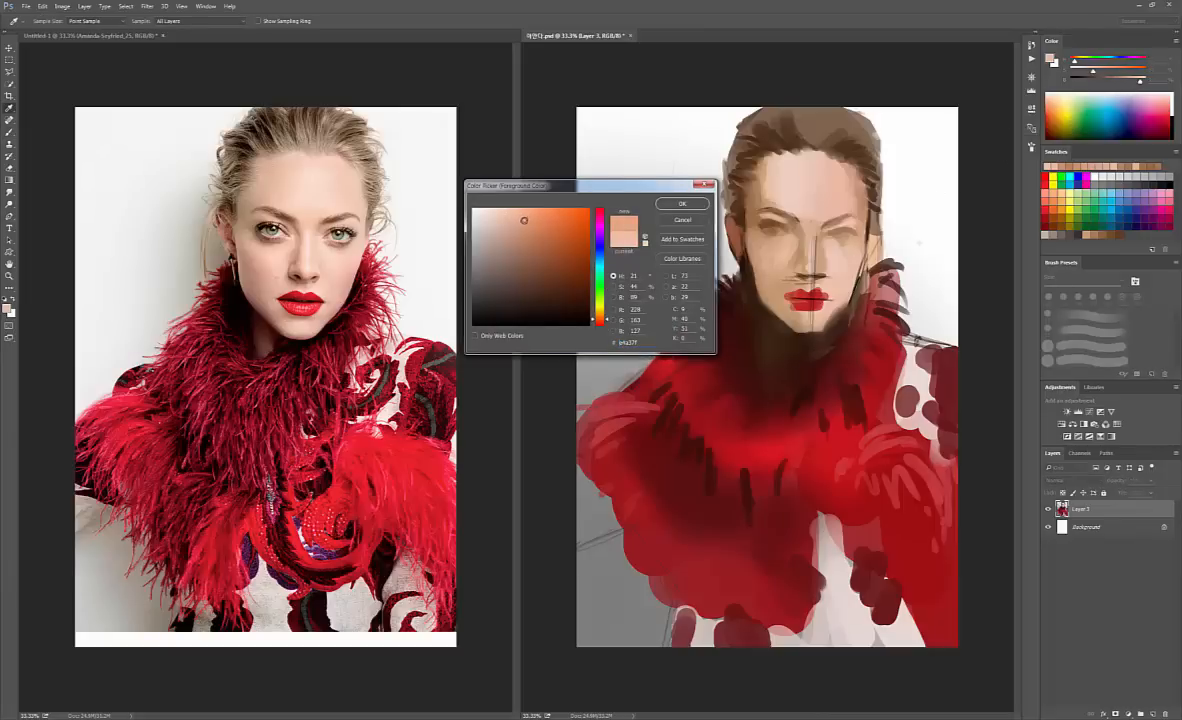
click(696, 205)
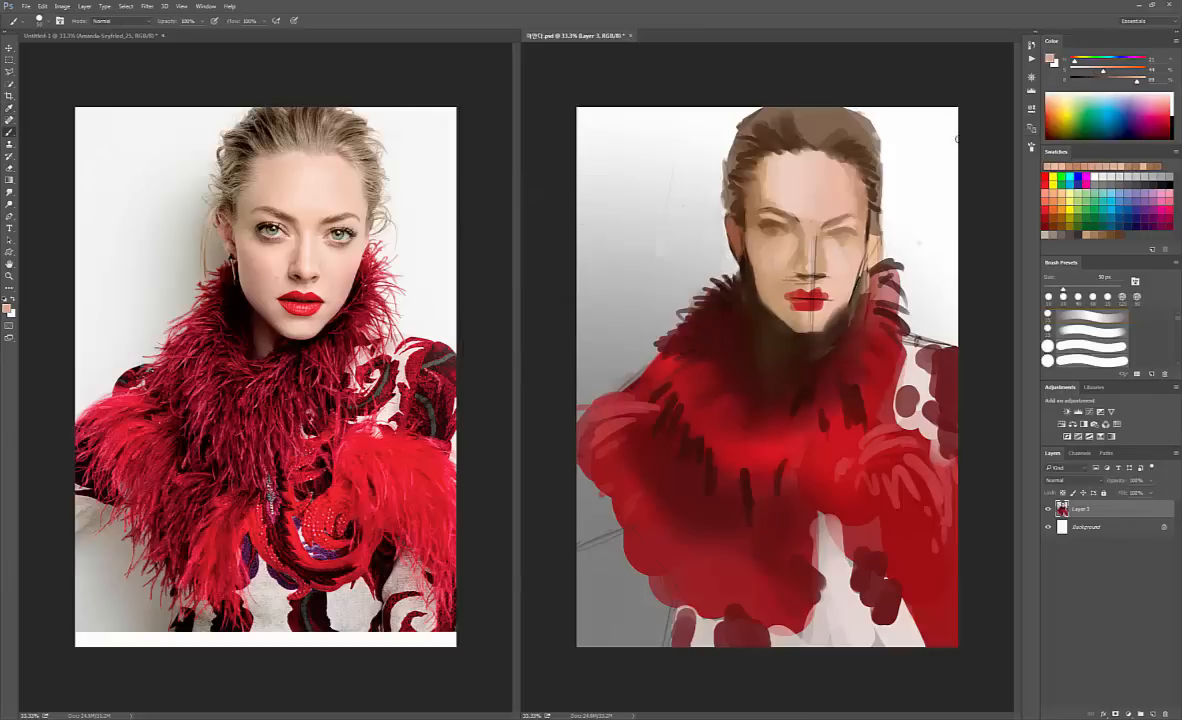
drag(1074, 63, 1072, 63)
alt+click(847, 298)
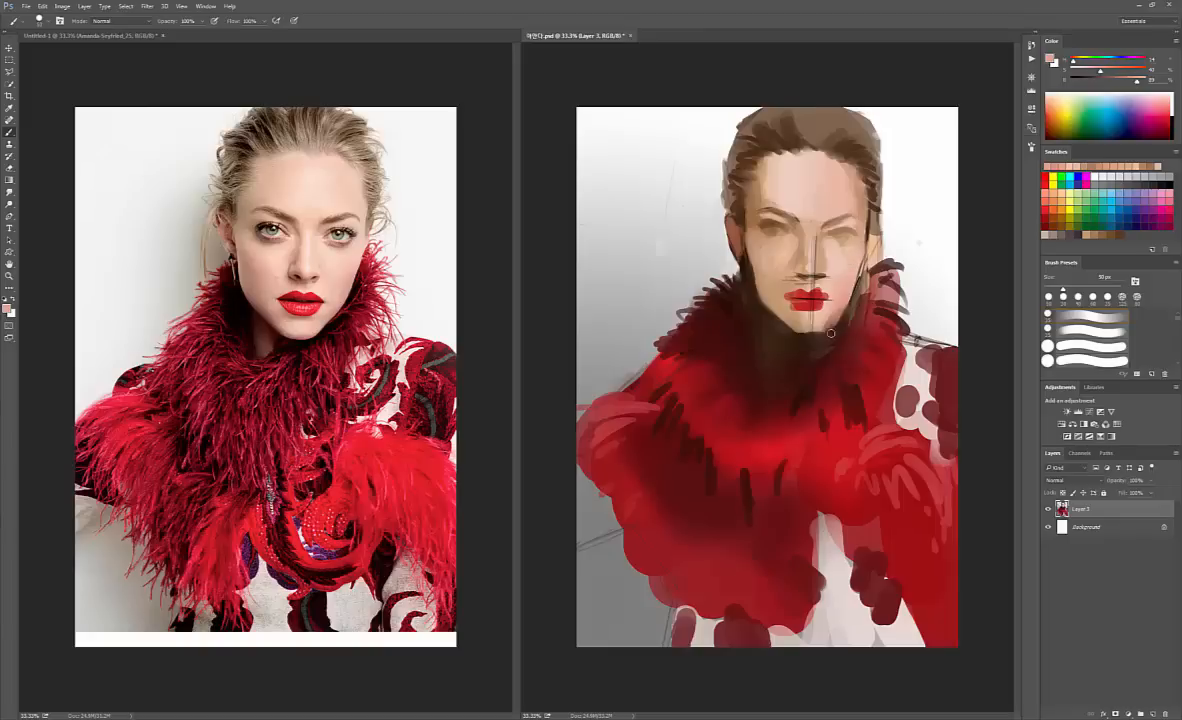
- Enlarge the brush to 90 px, shift the hue to 244 violet, tint the face's outer sides, and soften them with sampled skin tones
key(bracketright)
key(bracketright)
key(bracketright)
drag(1075, 63, 1122, 62)
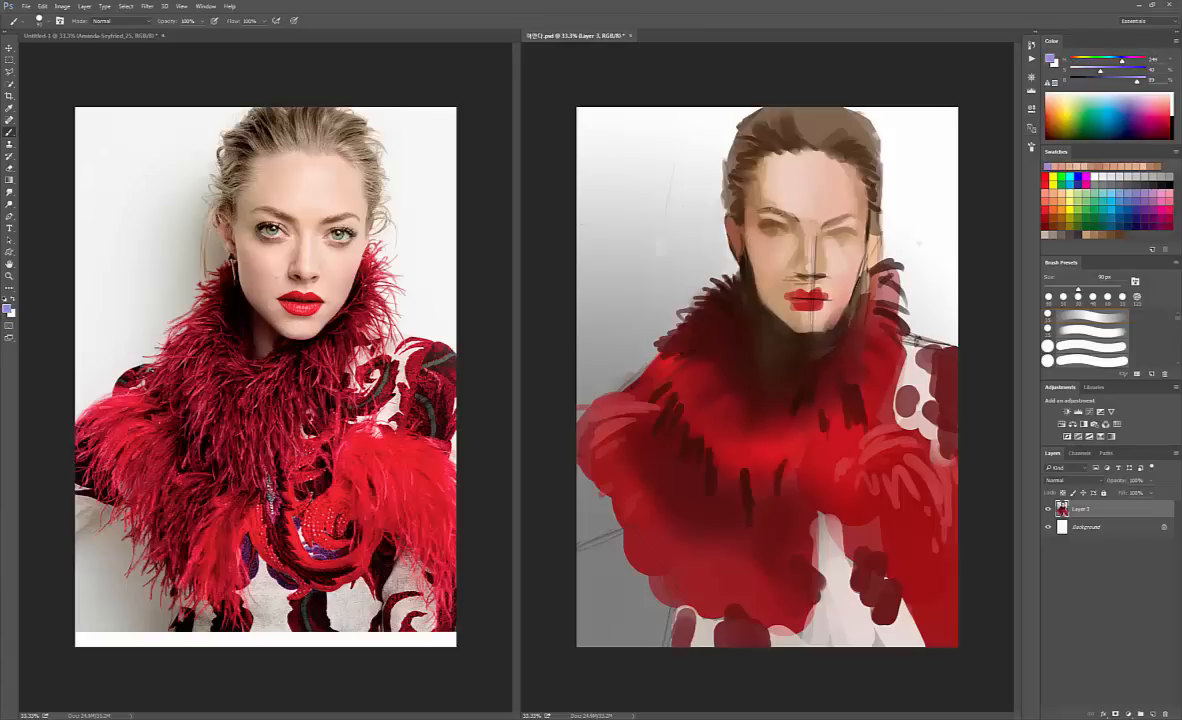
drag(754, 200, 752, 224)
alt+click(840, 283)
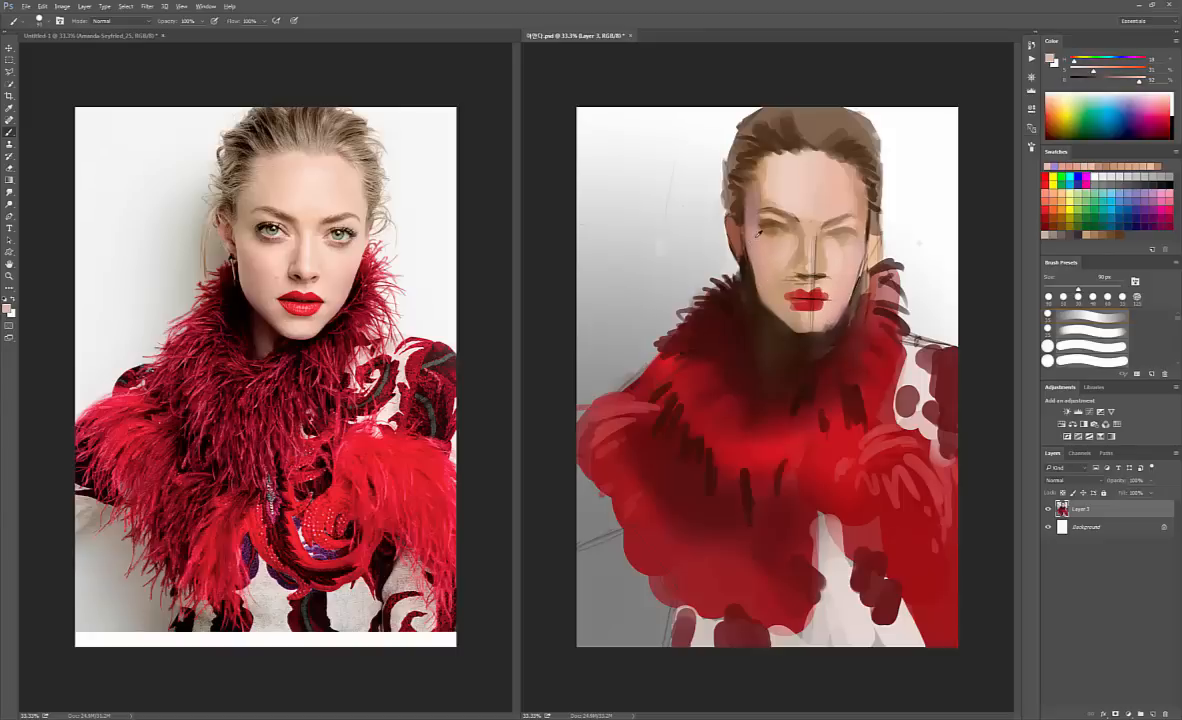
alt+click(758, 236)
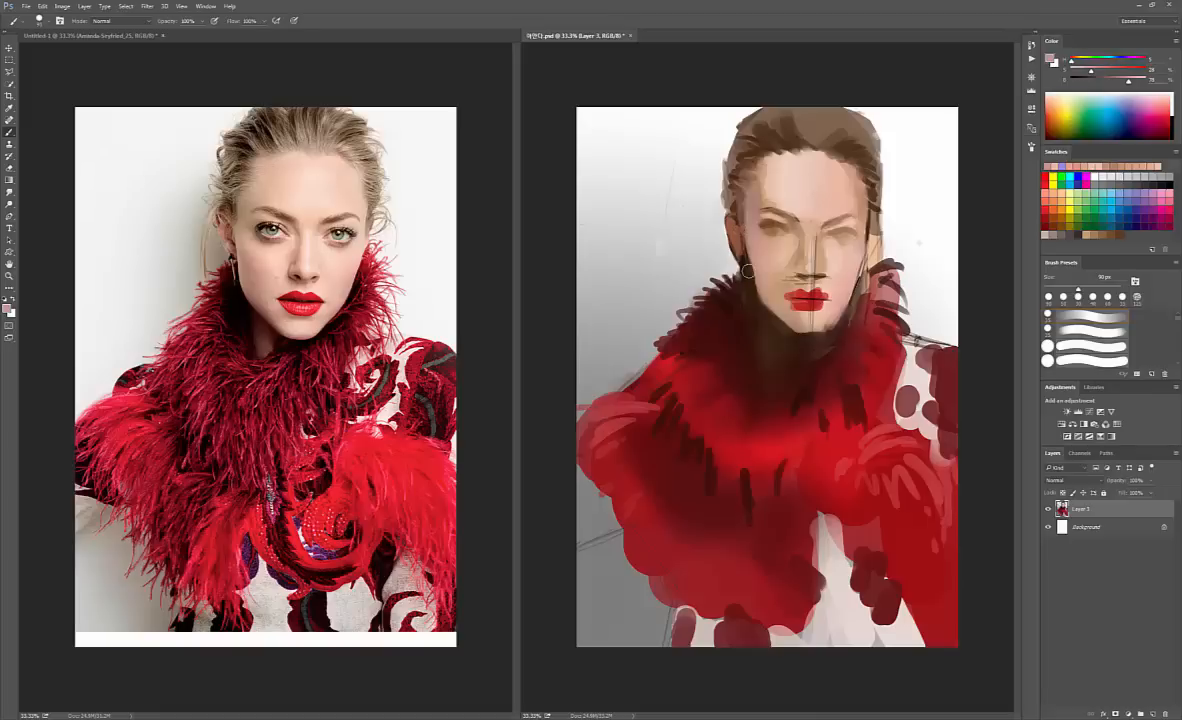
- Shade the left ear and adjacent jaw edge with sampled dark brown, reddish brown and skin tones, using a 60 px brush
alt+click(745, 270)
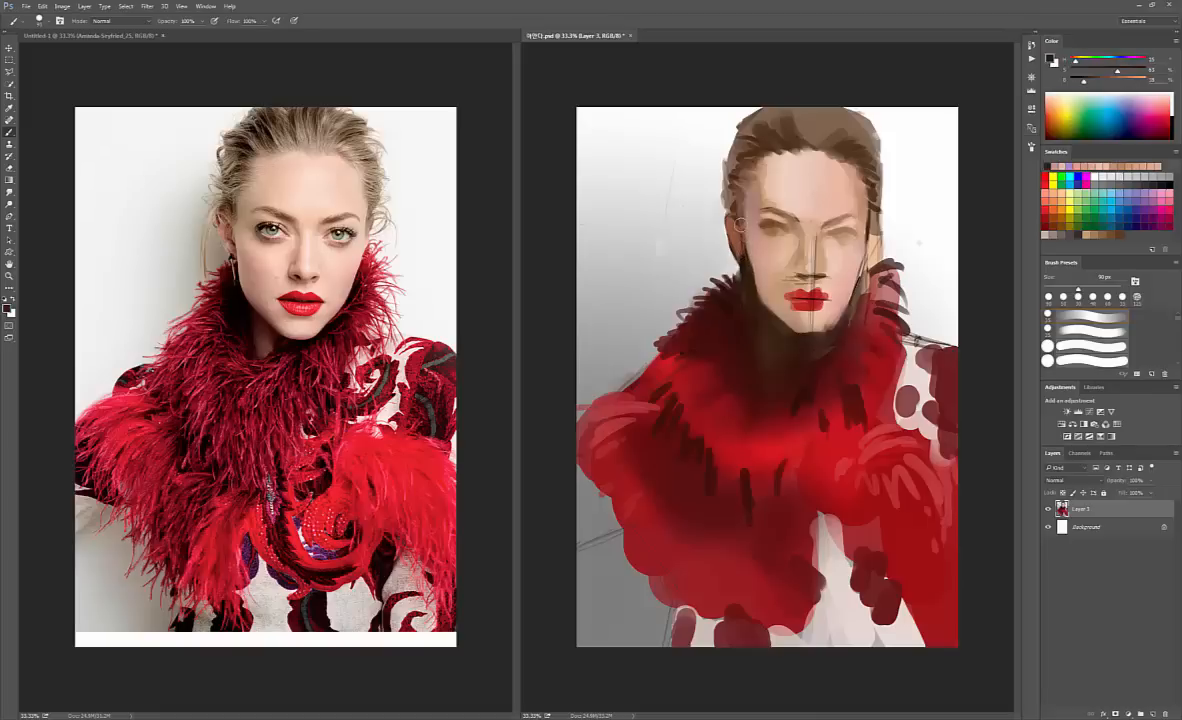
alt+click(742, 237)
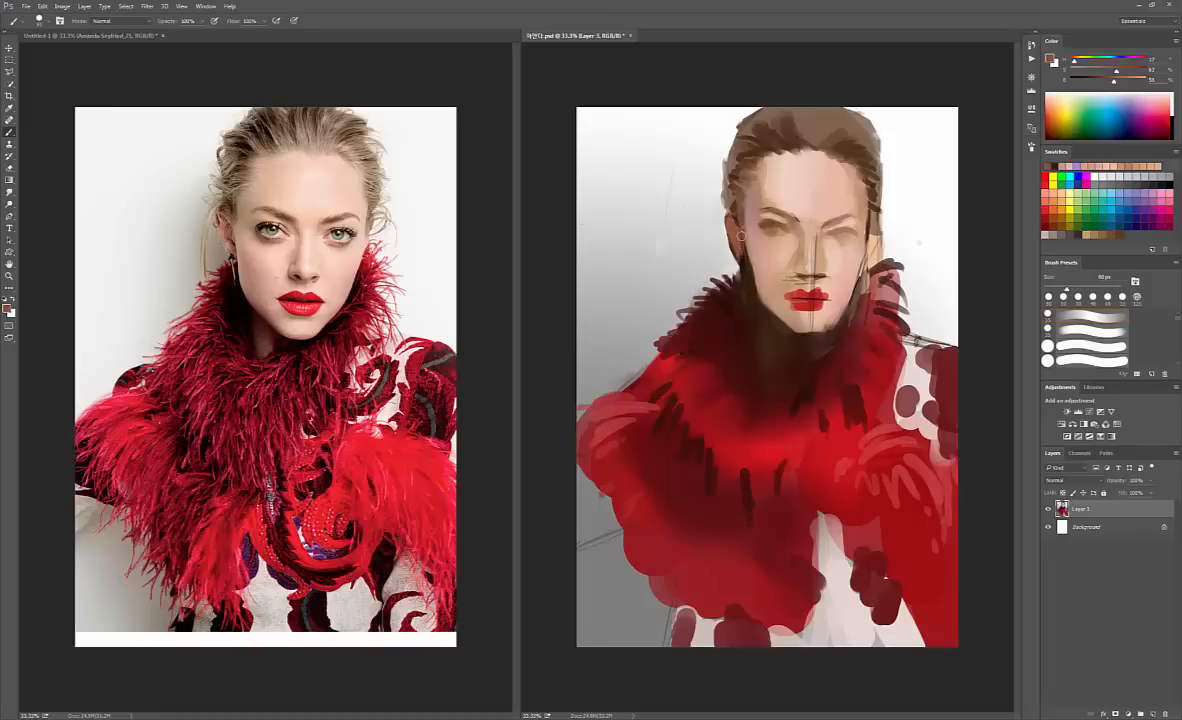
alt+click(700, 238)
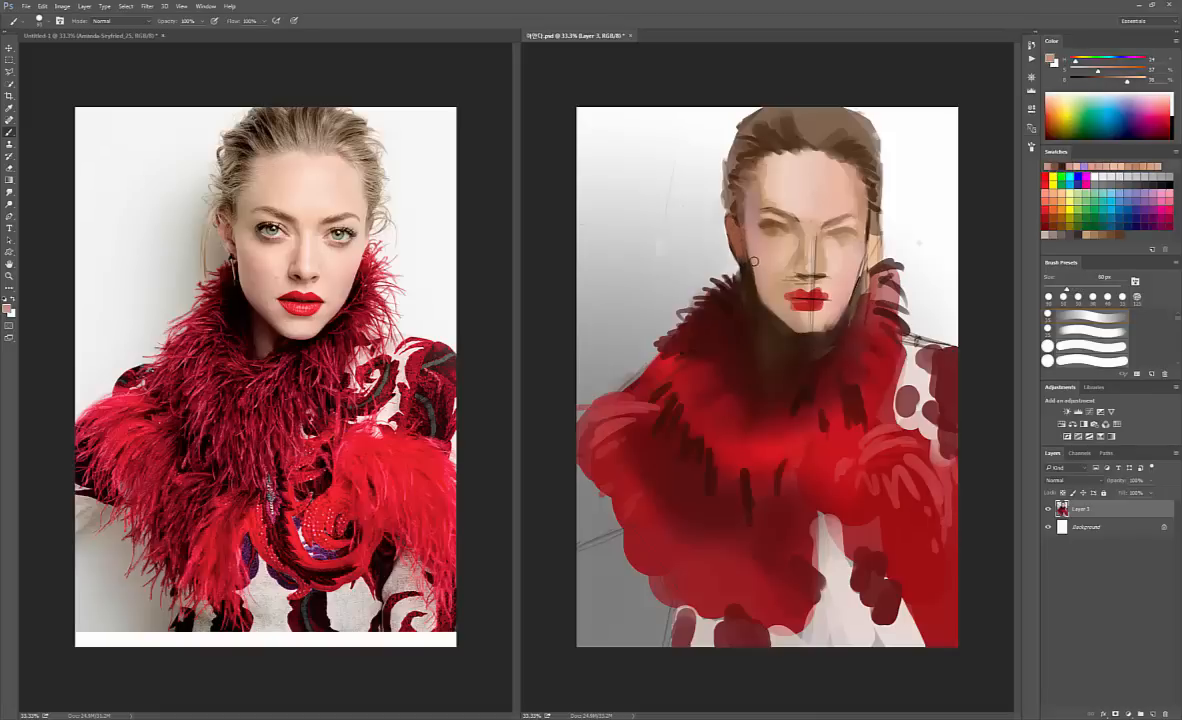
- Refine the contour of the jaw and chin using the sampled neck brown and skin tones
alt+click(790, 330)
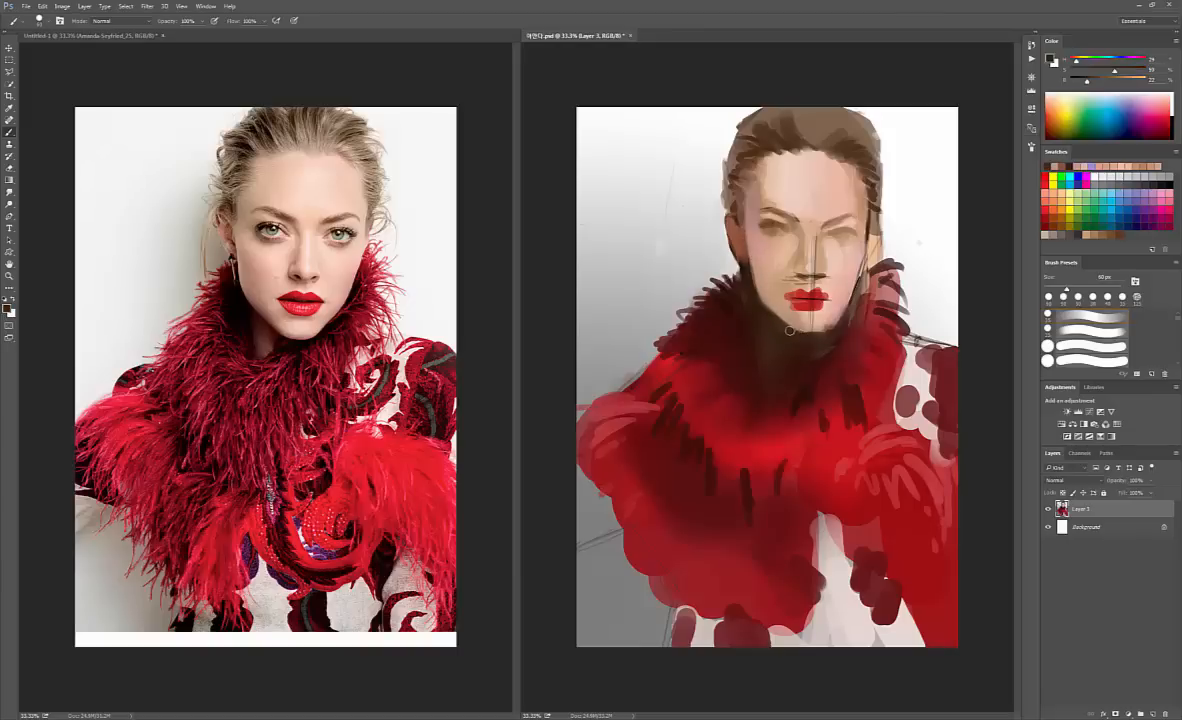
alt+click(783, 310)
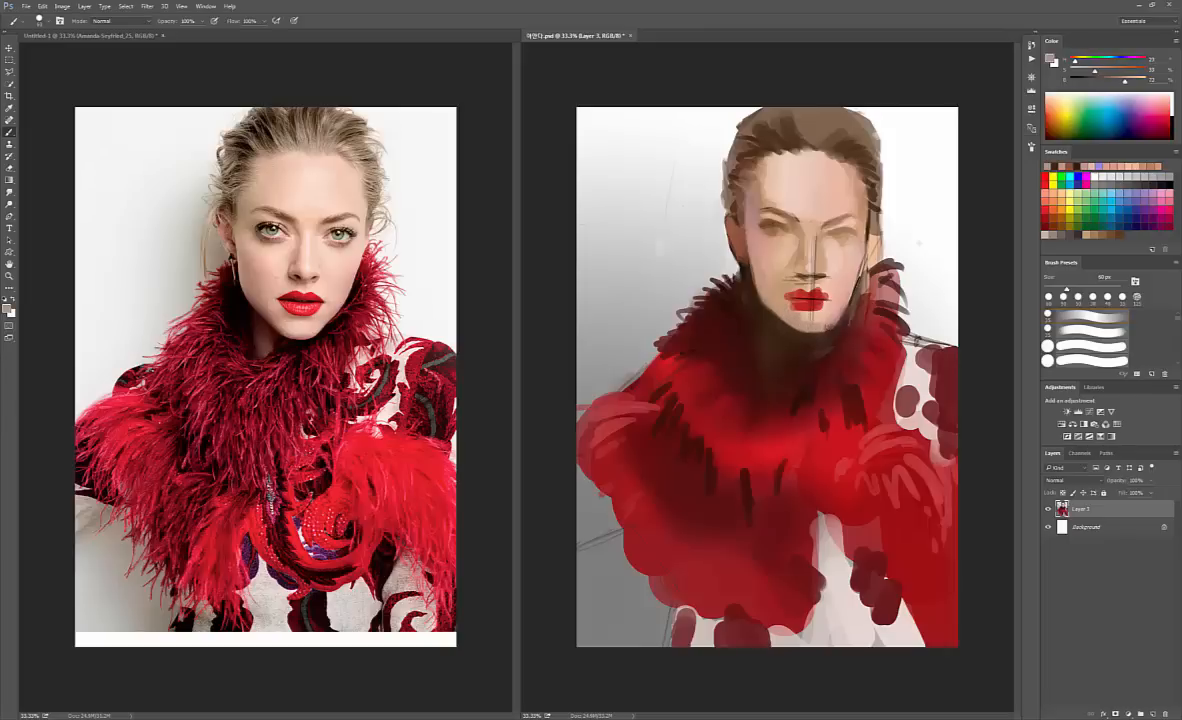
alt+click(833, 335)
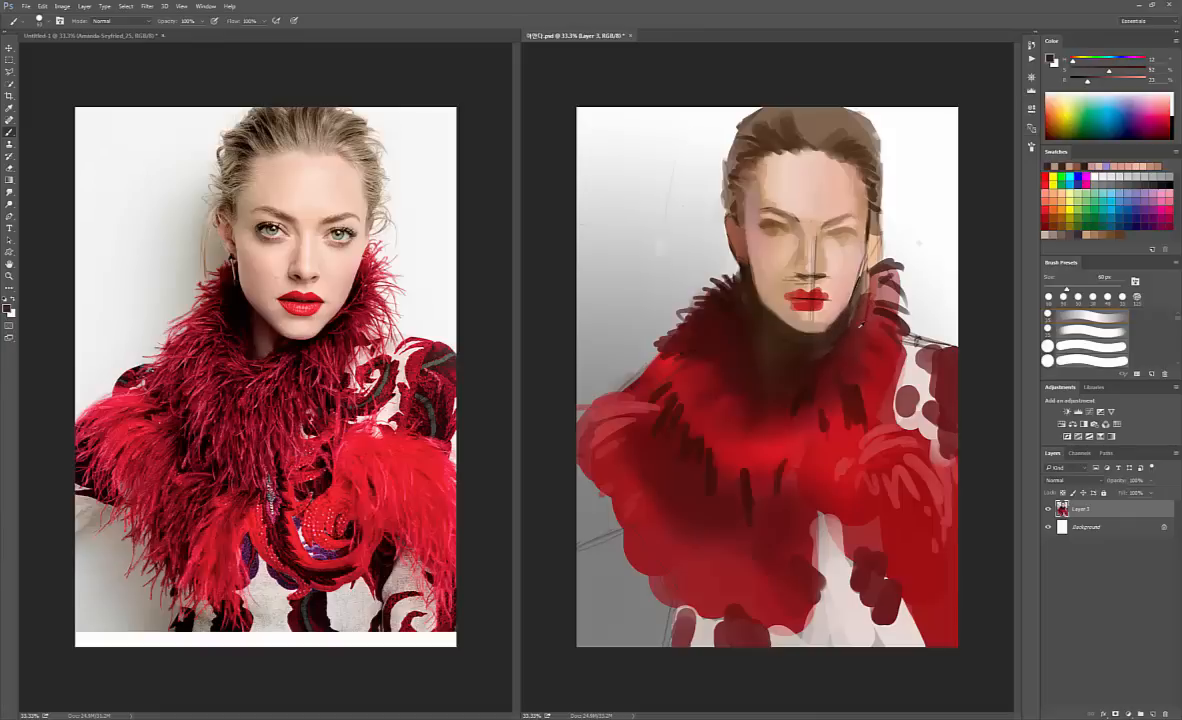
- Mix a darker, more saturated red from the collar colour and paint a thin stroke between the right jaw and ear
alt+click(860, 325)
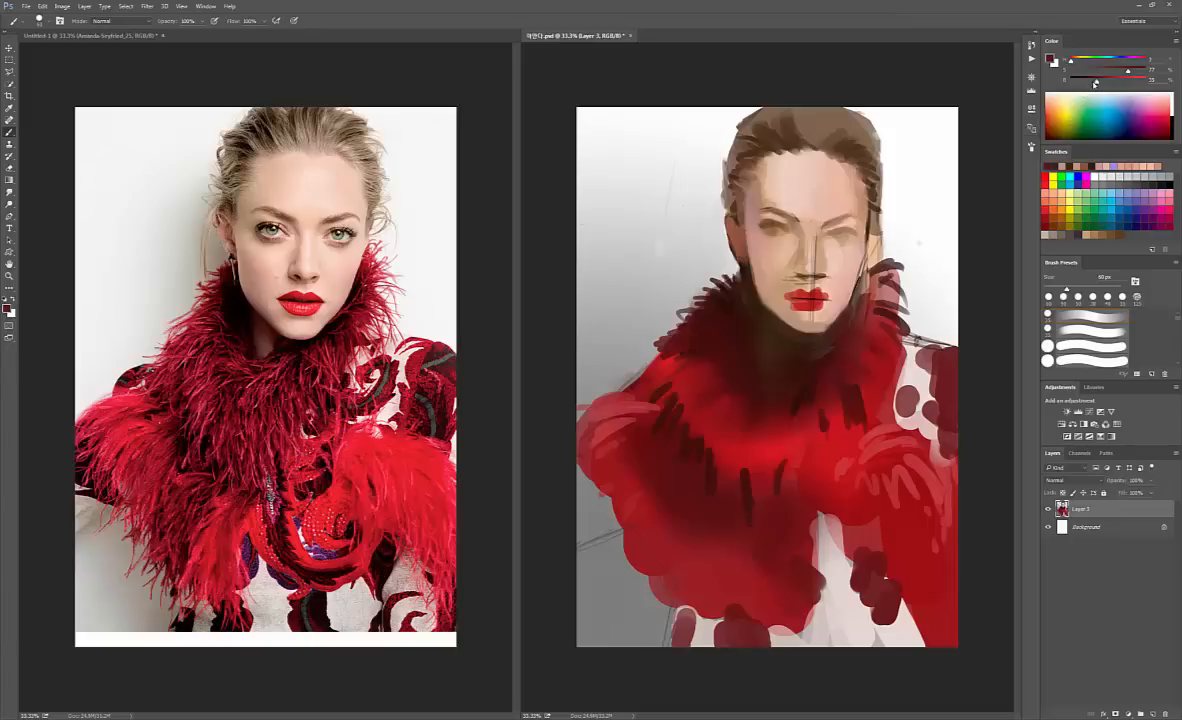
drag(1095, 82, 1139, 71)
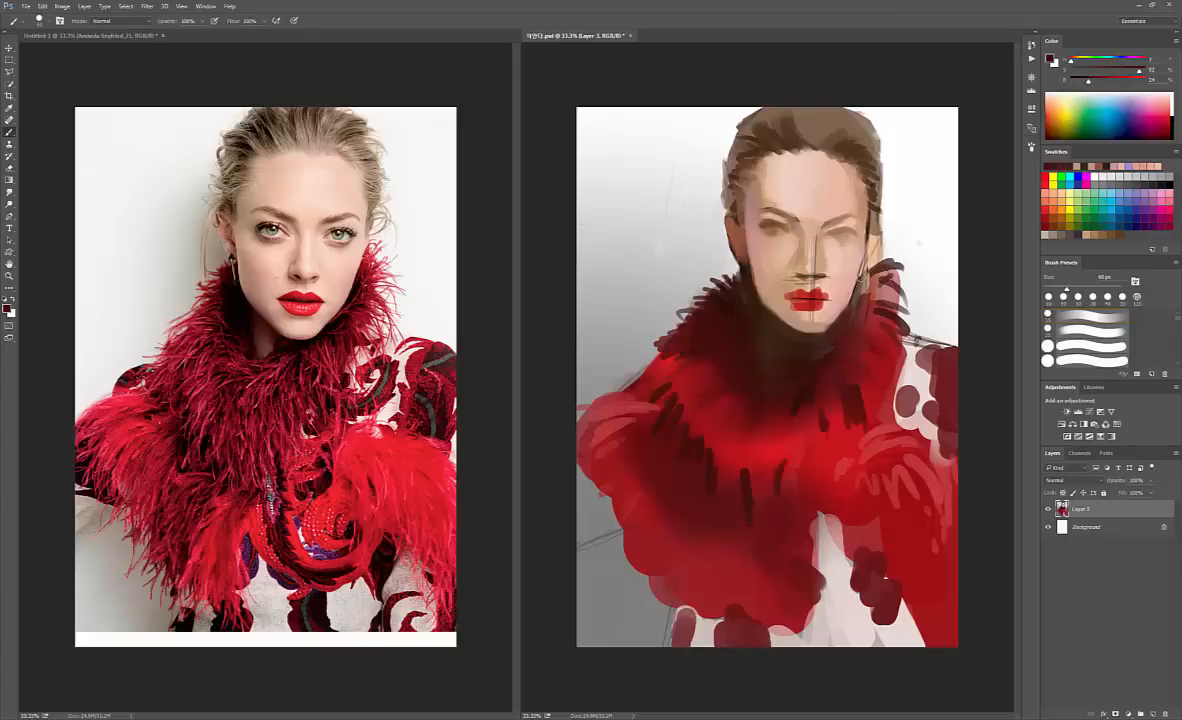
key(bracketleft)
key(bracketleft)
key(bracketleft)
drag(862, 266, 861, 290)
- Adjust the brush to 80 px and deepen the dark red collar shadow beside and below the right jaw
key(bracketright)
key(bracketright)
key(bracketright)
key(bracketright)
key(bracketright)
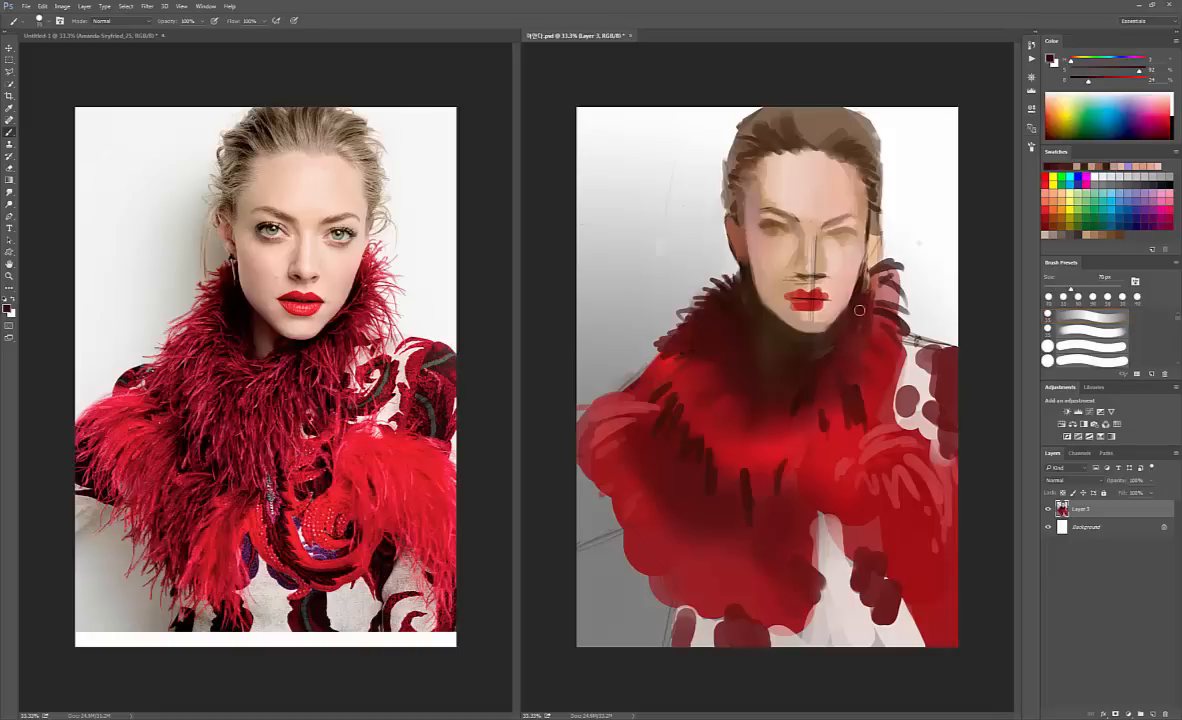
key(bracketright)
key(bracketright)
key(bracketright)
key(bracketright)
key(bracketleft)
key(bracketleft)
key(bracketleft)
key(bracketleft)
key(bracketleft)
key(bracketleft)
key(bracketleft)
key(bracketleft)
- Choose a saturated teal green and dab it onto both irises, reducing the brush size
click(1081, 106)
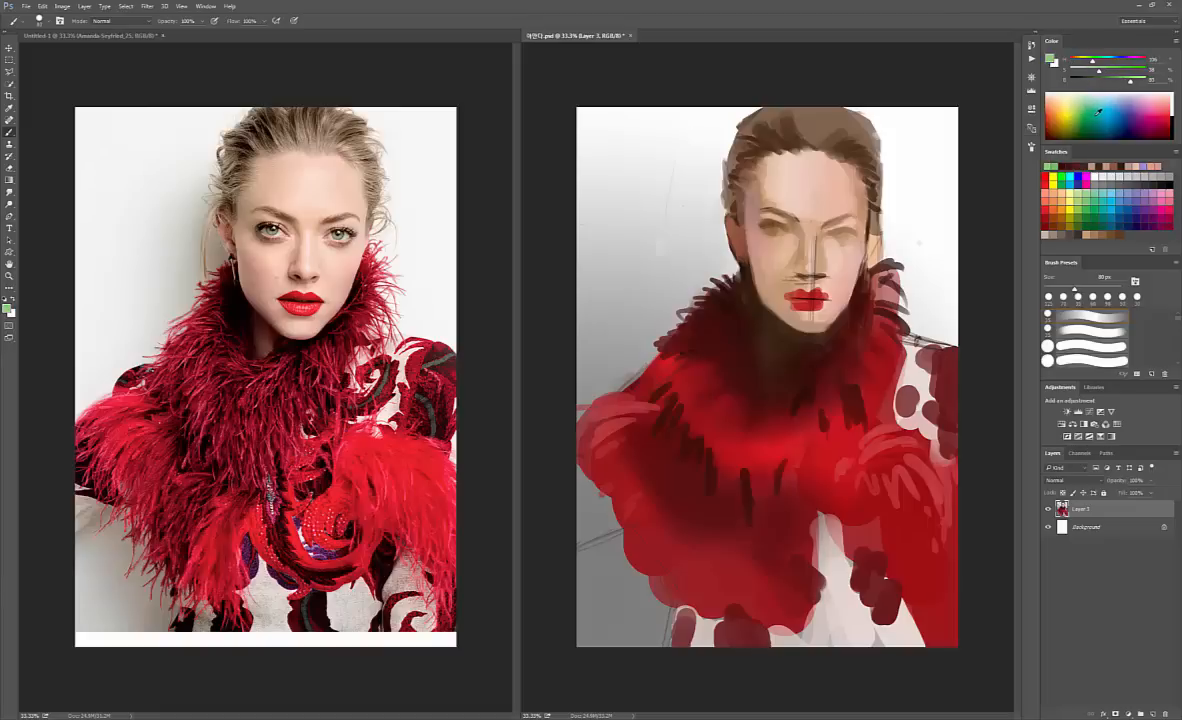
click(1103, 107)
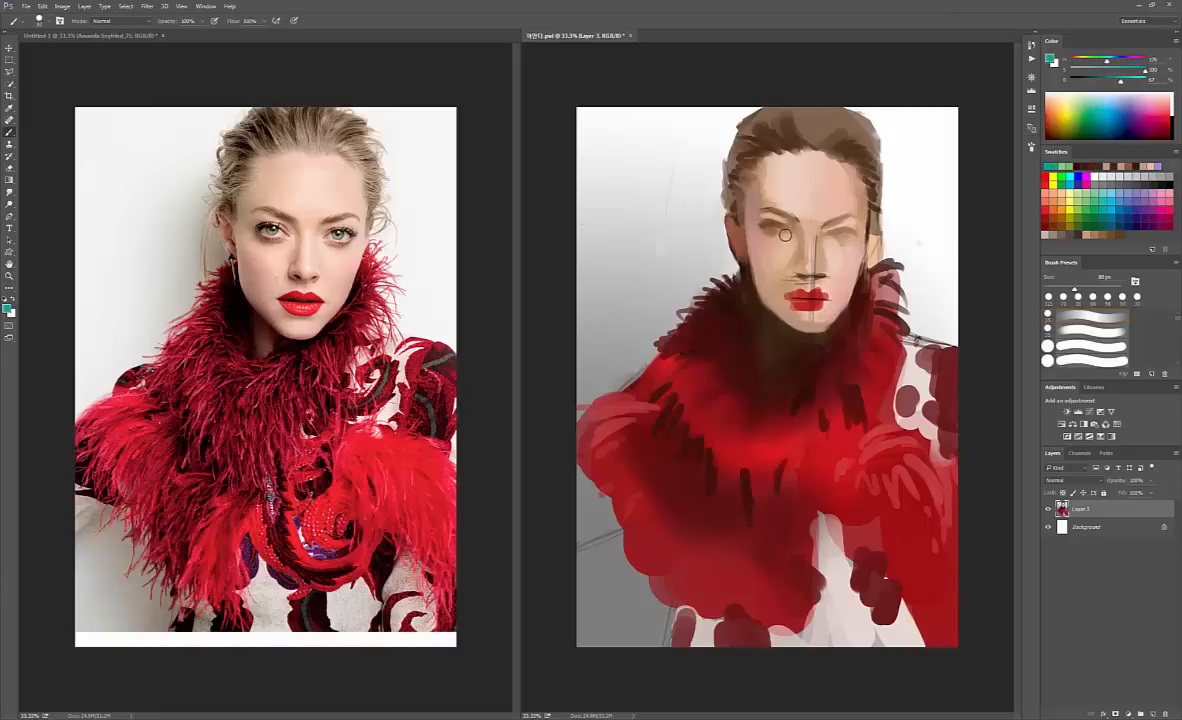
click(776, 230)
key([)
click(840, 234)
key([)
- Clean up the skin around the eyes with a sampled light skin tone and a fine brush
alt+click(795, 225)
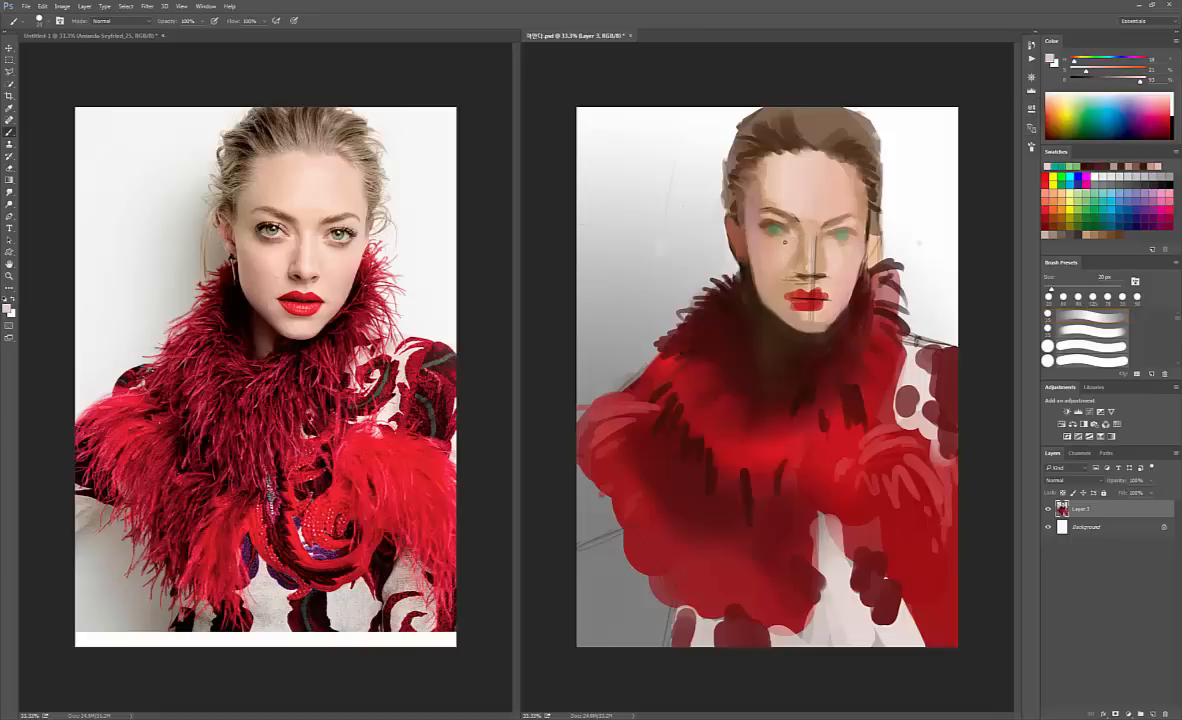
key(bracketright)
key(bracketright)
key(bracketleft)
key(bracketleft)
key(bracketleft)
- Define both eyebrows with a darkened, more saturated brown and a dark brown sampled from the hairline, using a 30 px brush
alt+click(852, 214)
drag(1127, 86, 1083, 76)
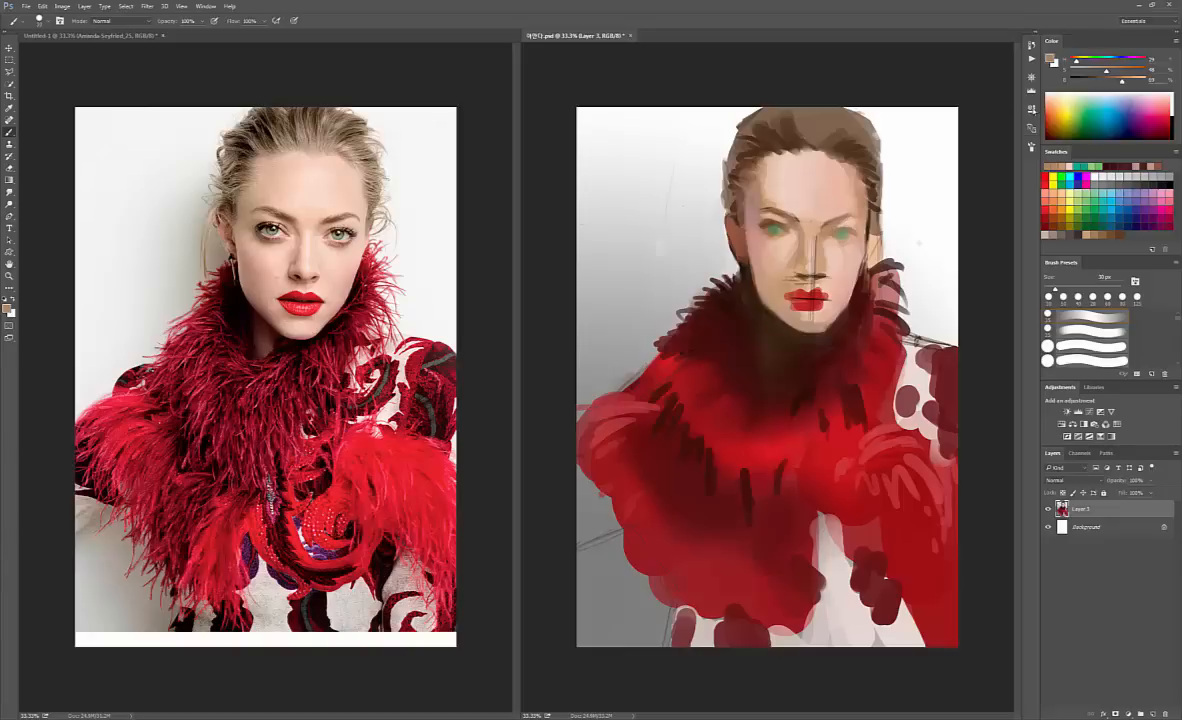
click(1115, 82)
click(1109, 71)
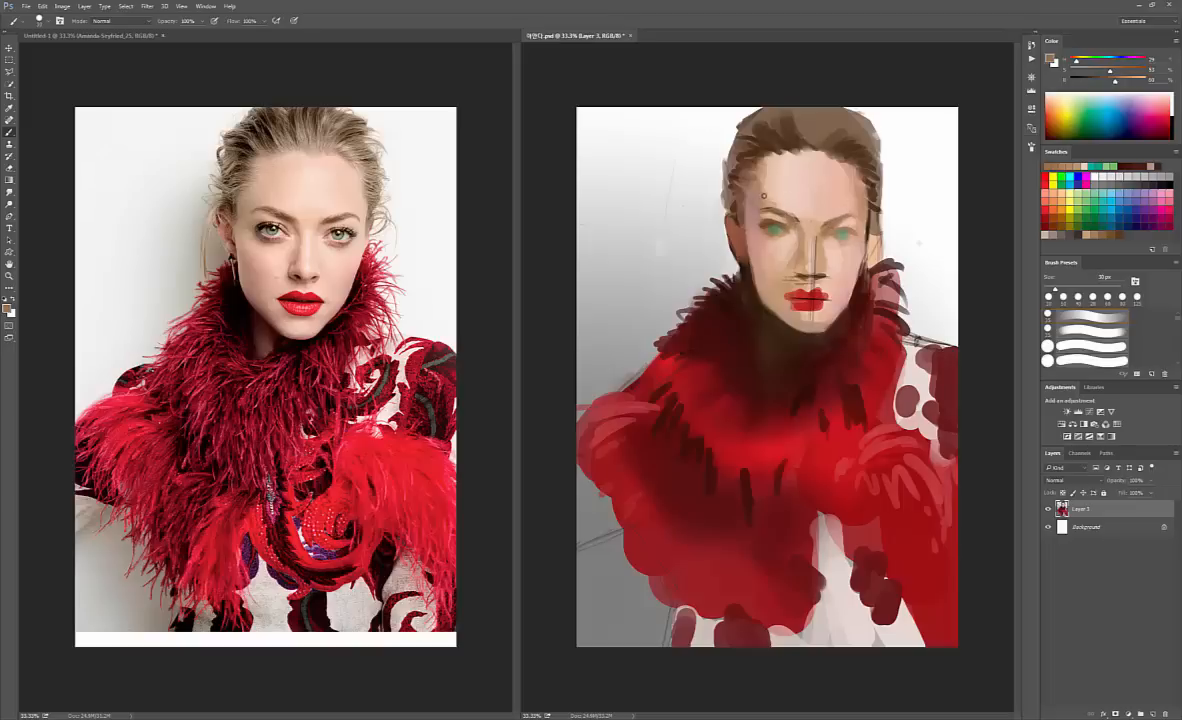
alt+click(772, 146)
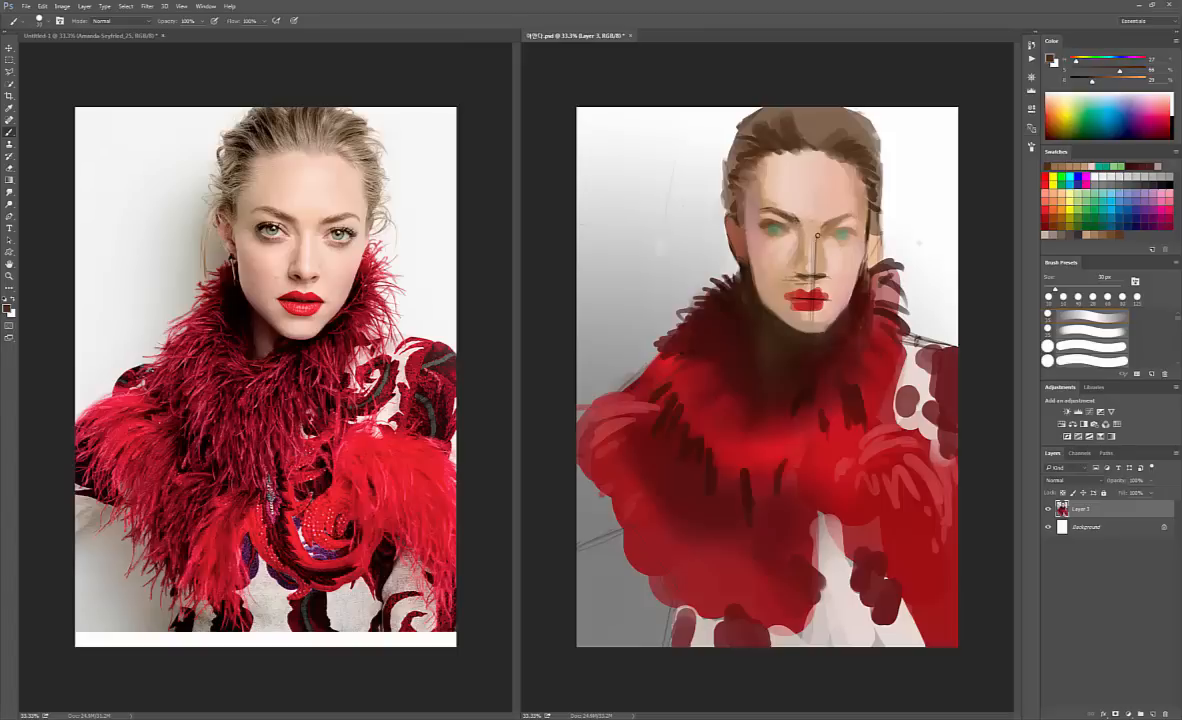
alt+click(808, 230)
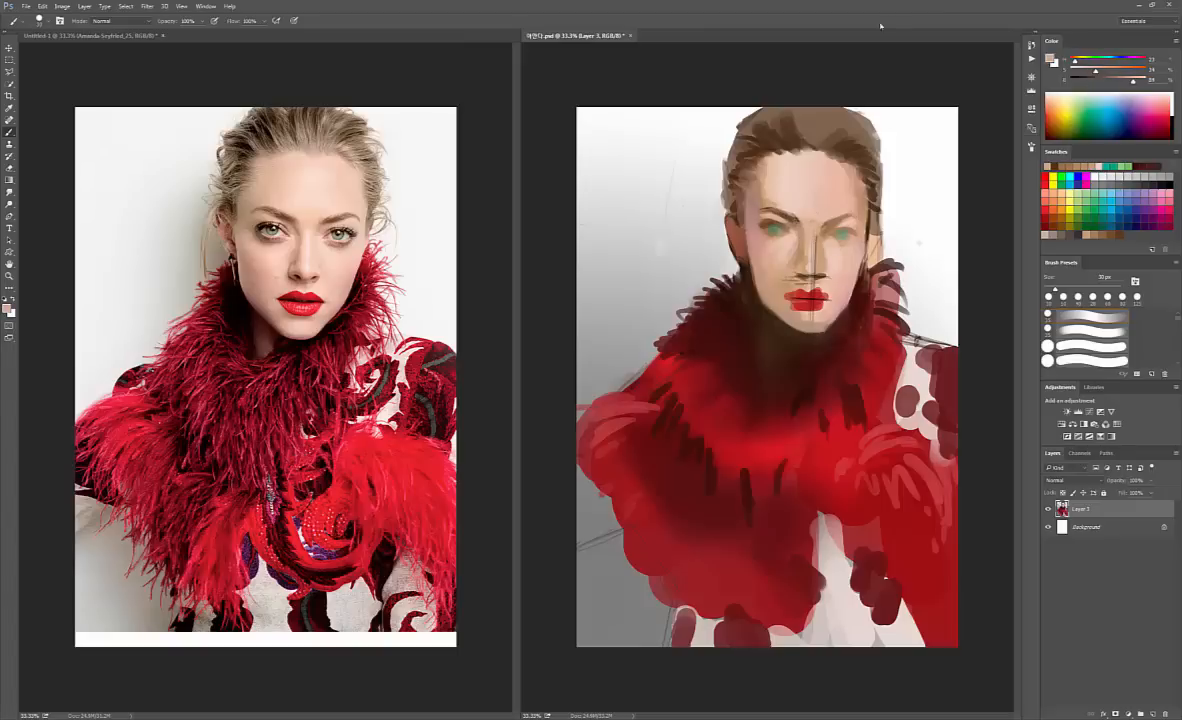
text(n)
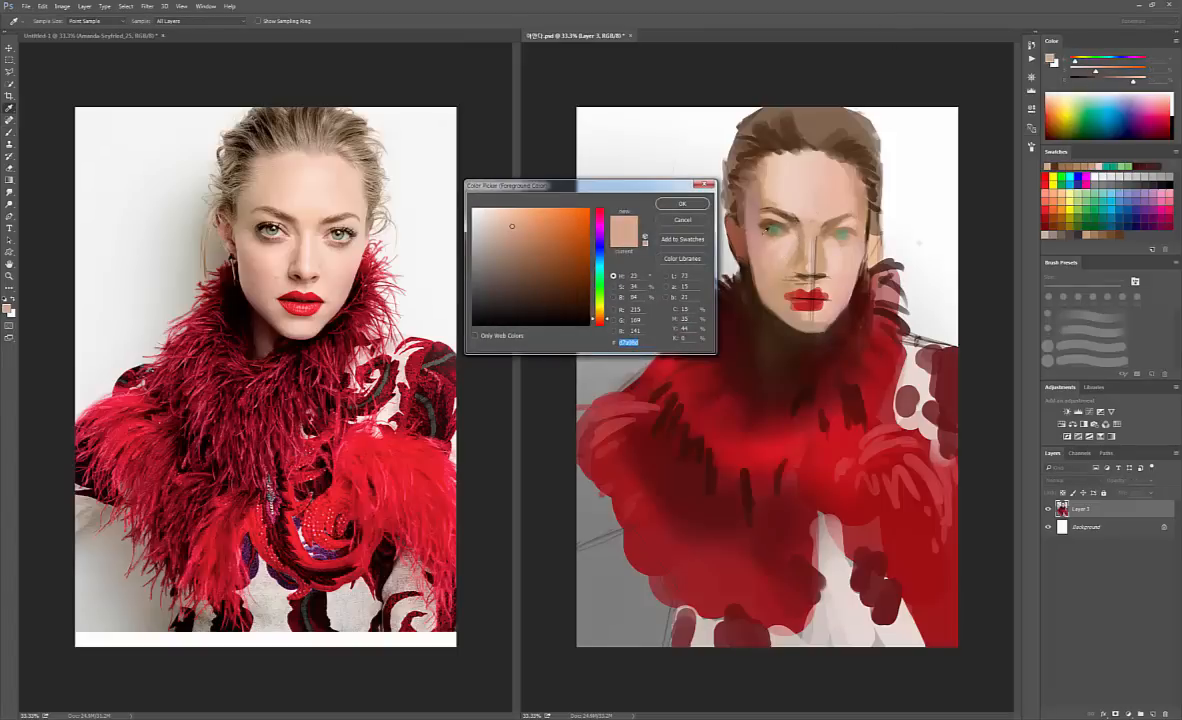
text(aaa)
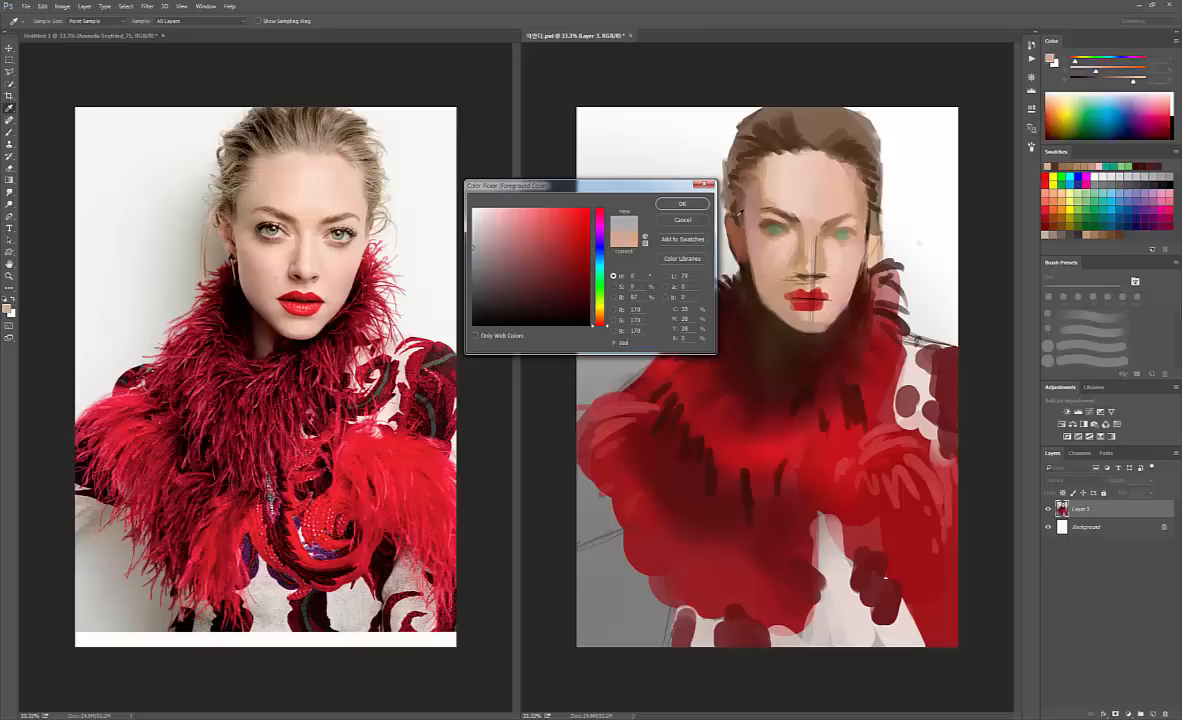
click(694, 223)
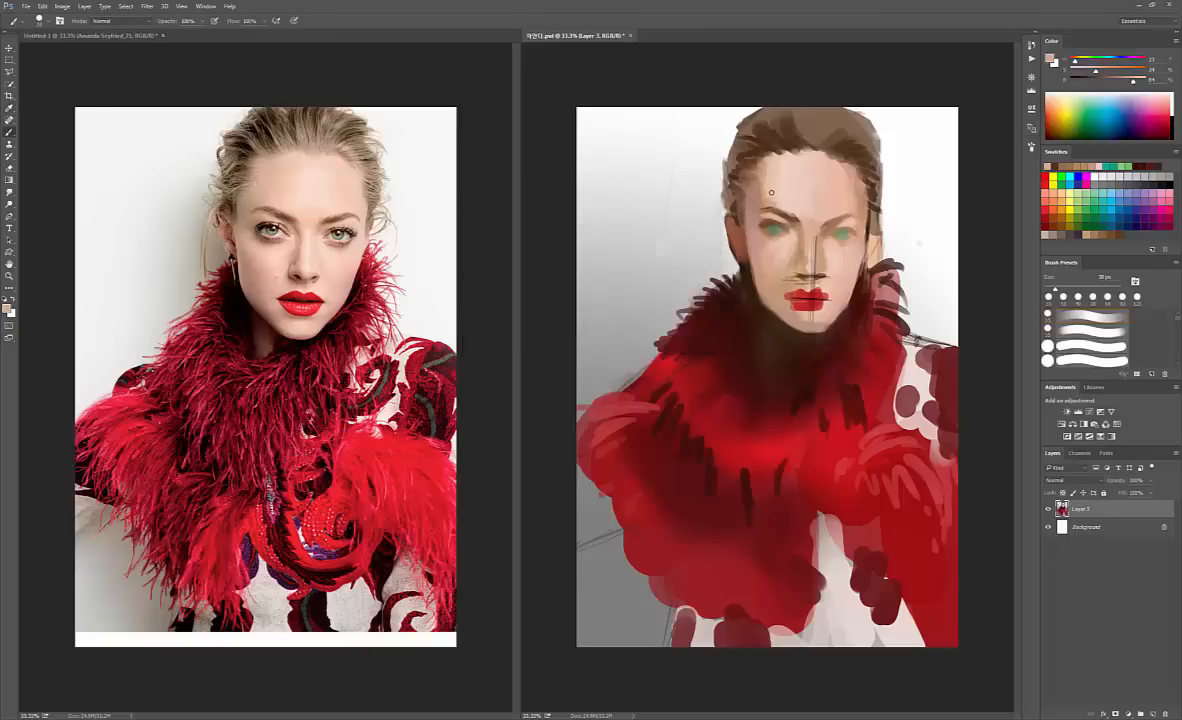
- Try the Hue Cube colour display, and return to HSB Sliders
scroll(1080, 47, up, 2)
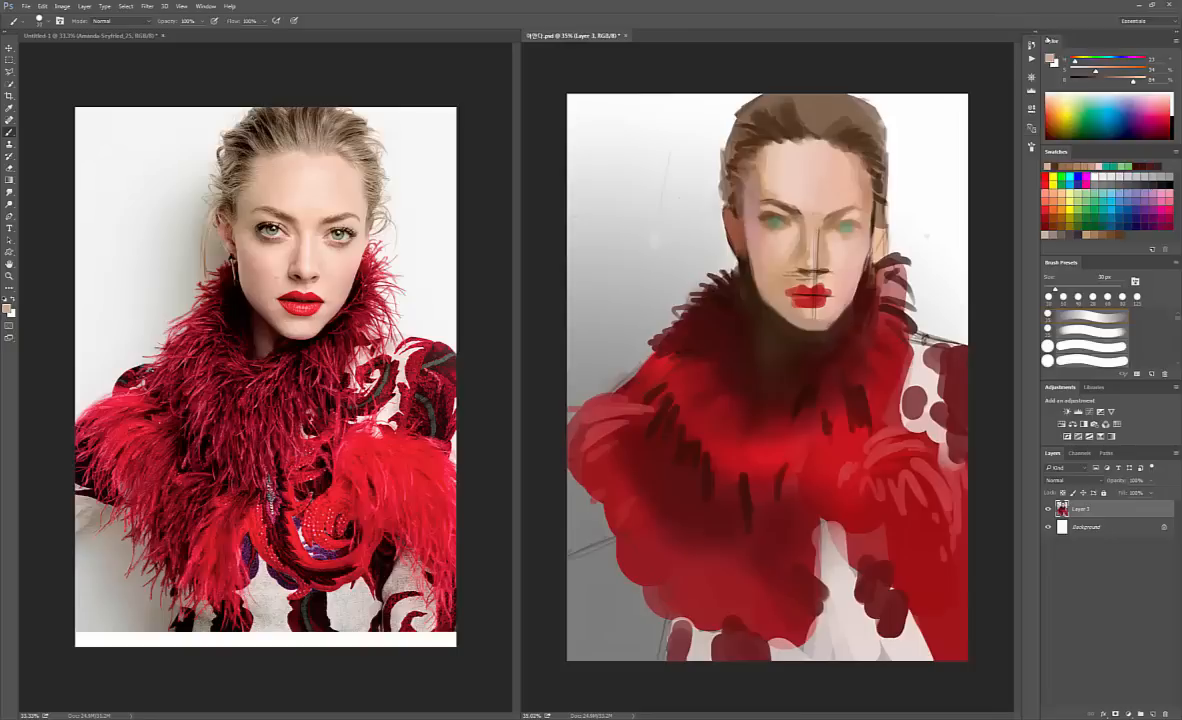
scroll(1047, 40, up, 4)
scroll(1047, 40, down, 5)
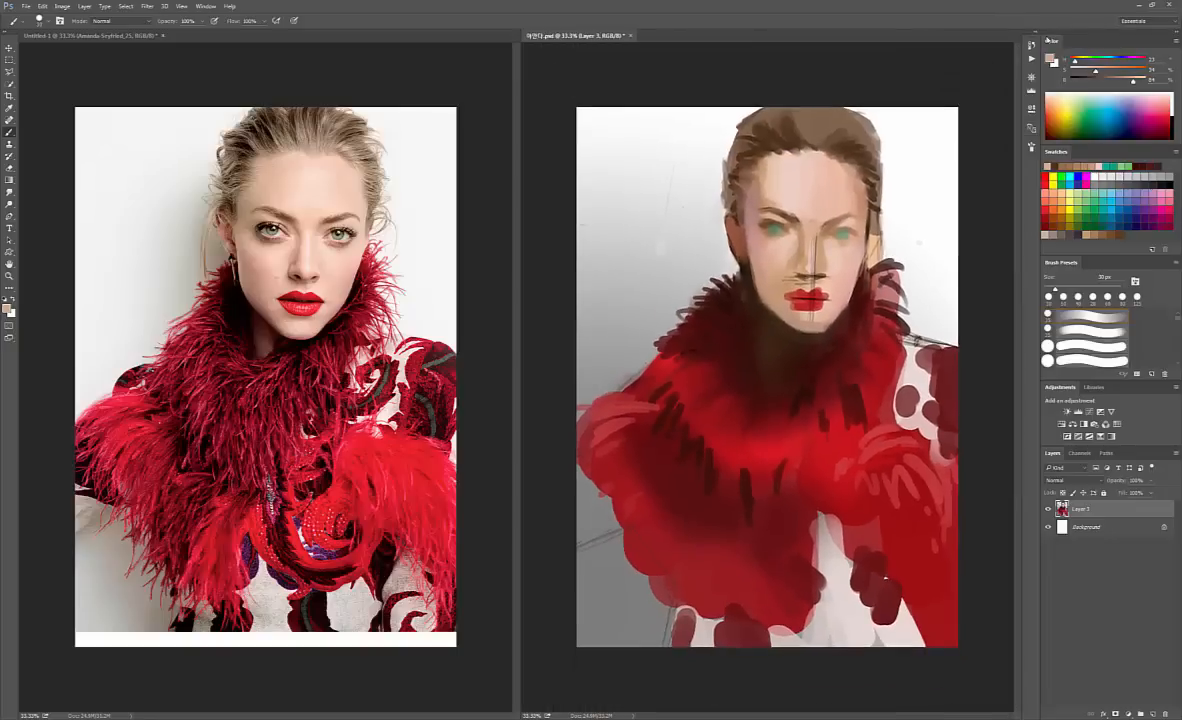
click(1177, 42)
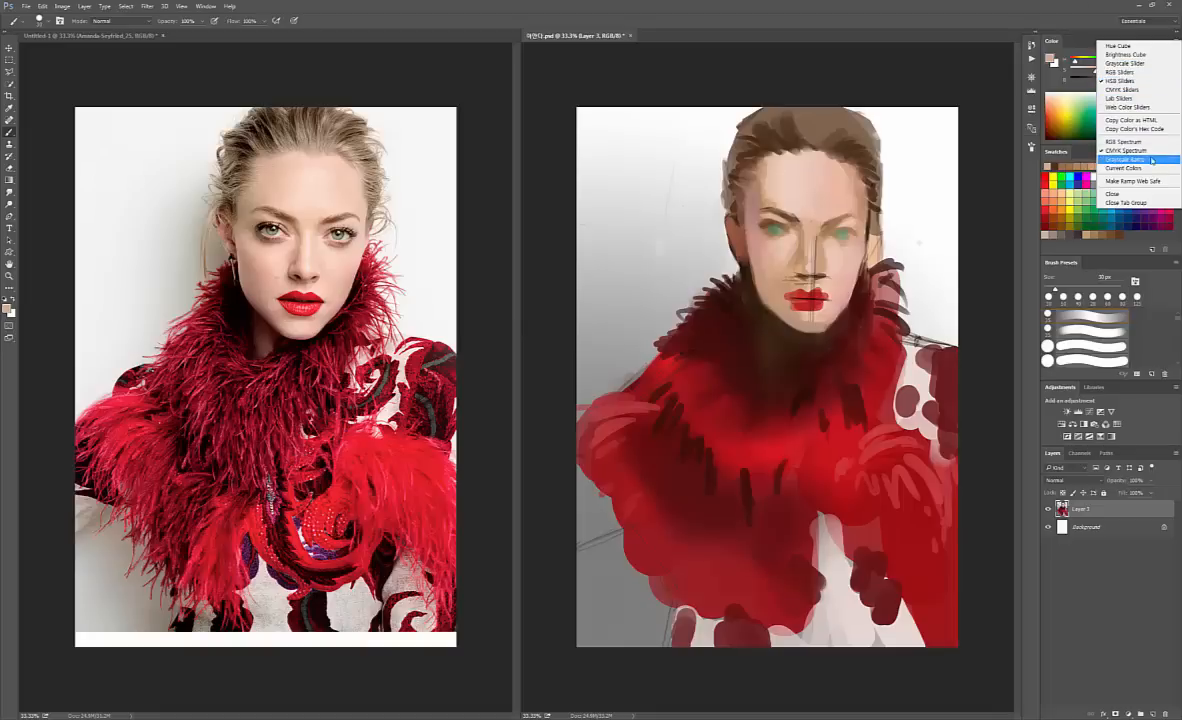
click(1117, 47)
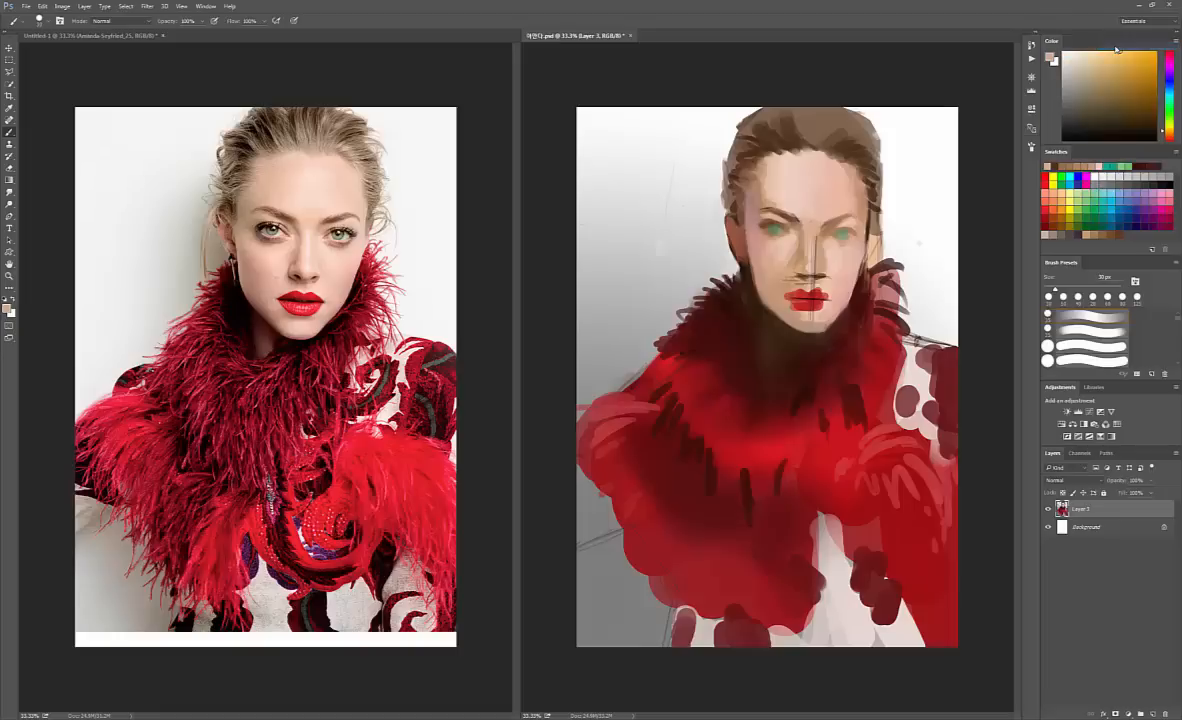
click(1088, 73)
click(1176, 41)
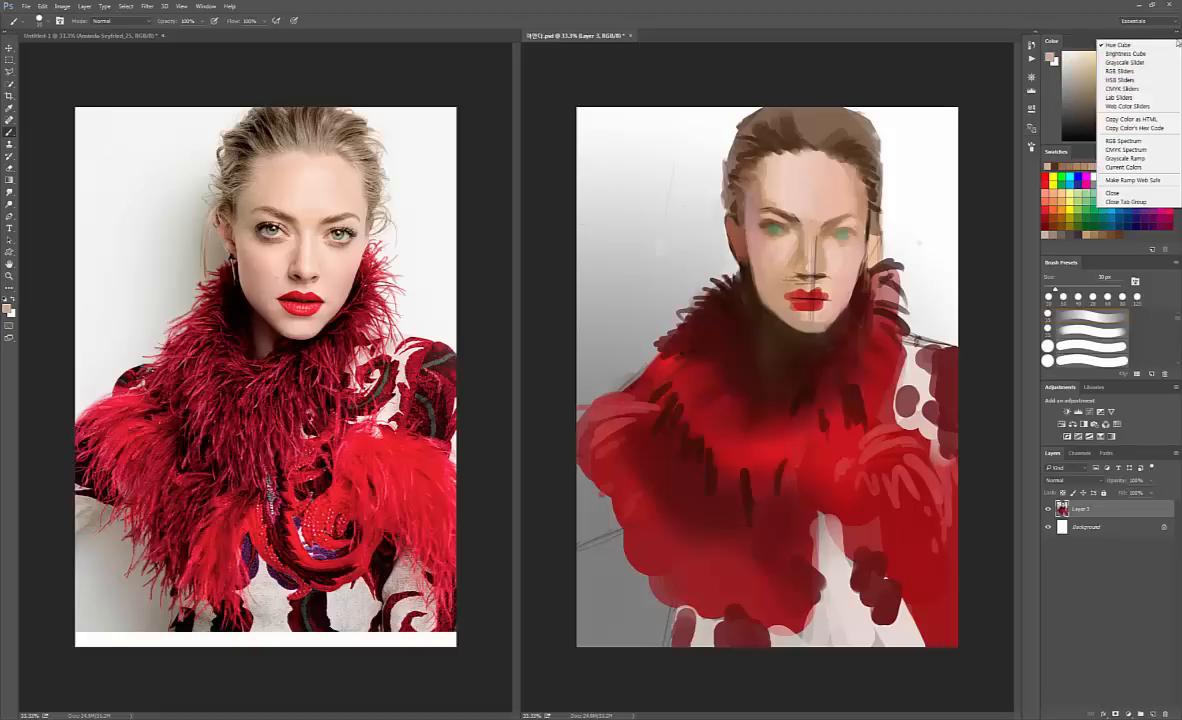
click(1119, 79)
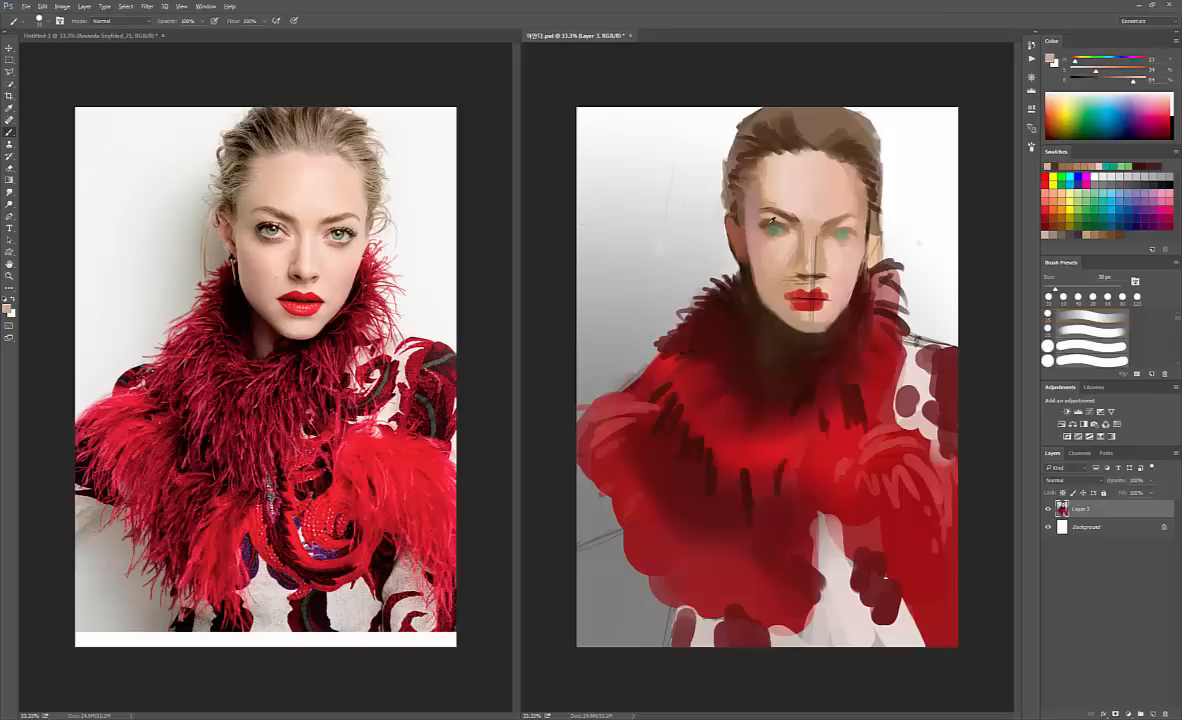
- Sample the brow brown, shift it to a more saturated reddish brown, and accent the edges of the eyes
alt+click(773, 214)
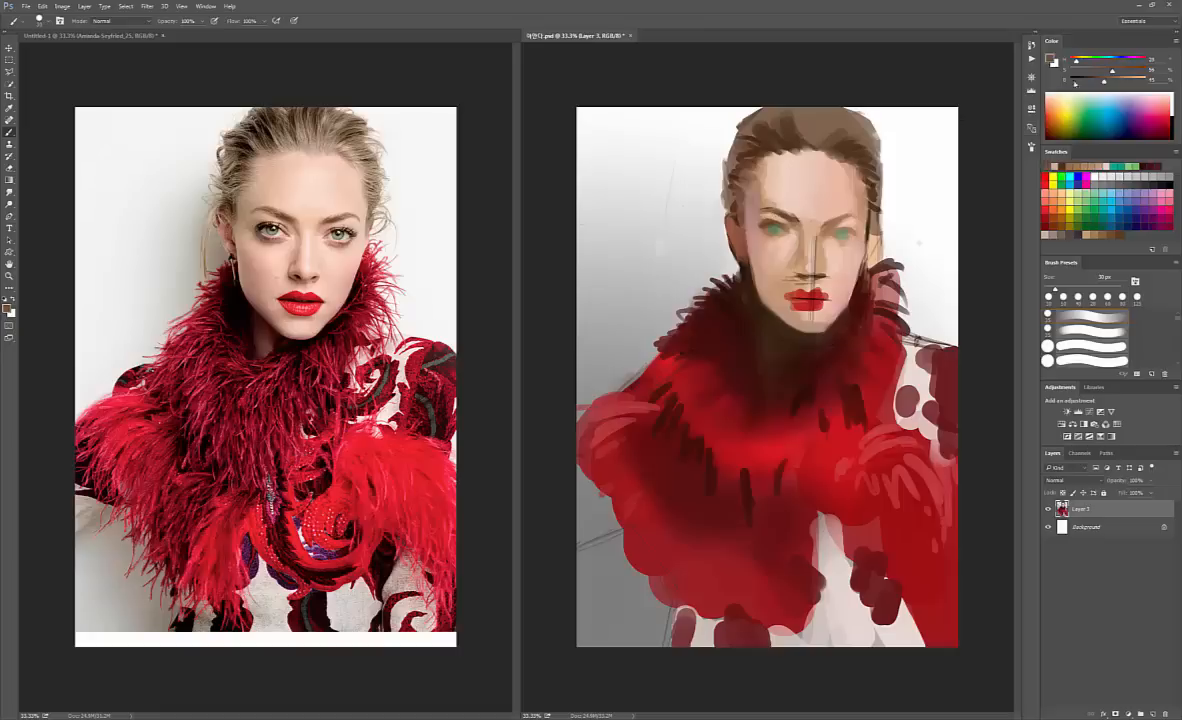
click(1074, 61)
click(1126, 71)
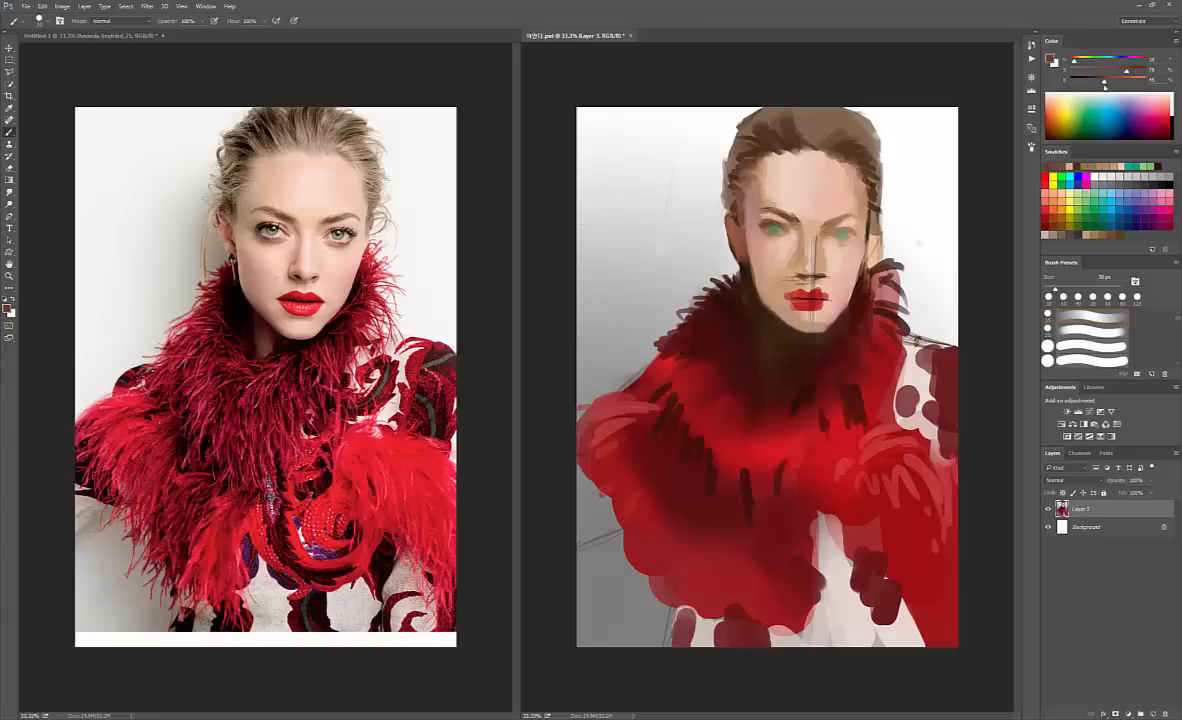
click(1106, 82)
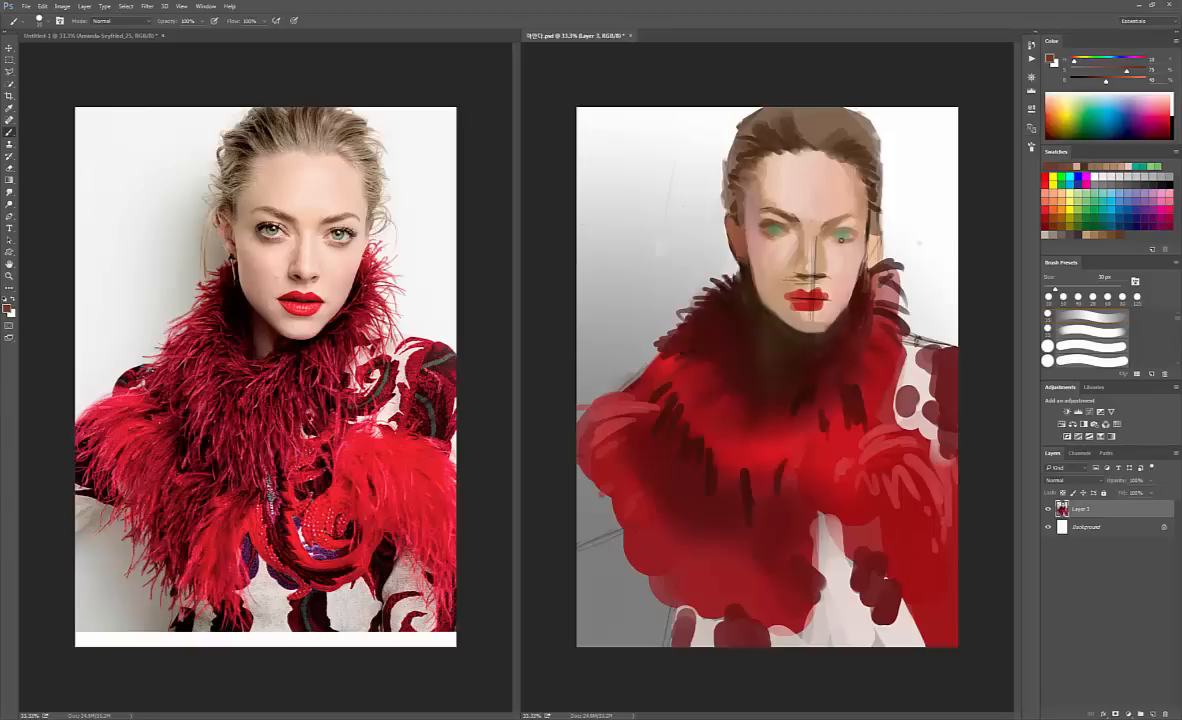
- Paint over the sketch lines around the nose and nostrils with sampled skin tones, using a 50 px brush
alt+click(831, 239)
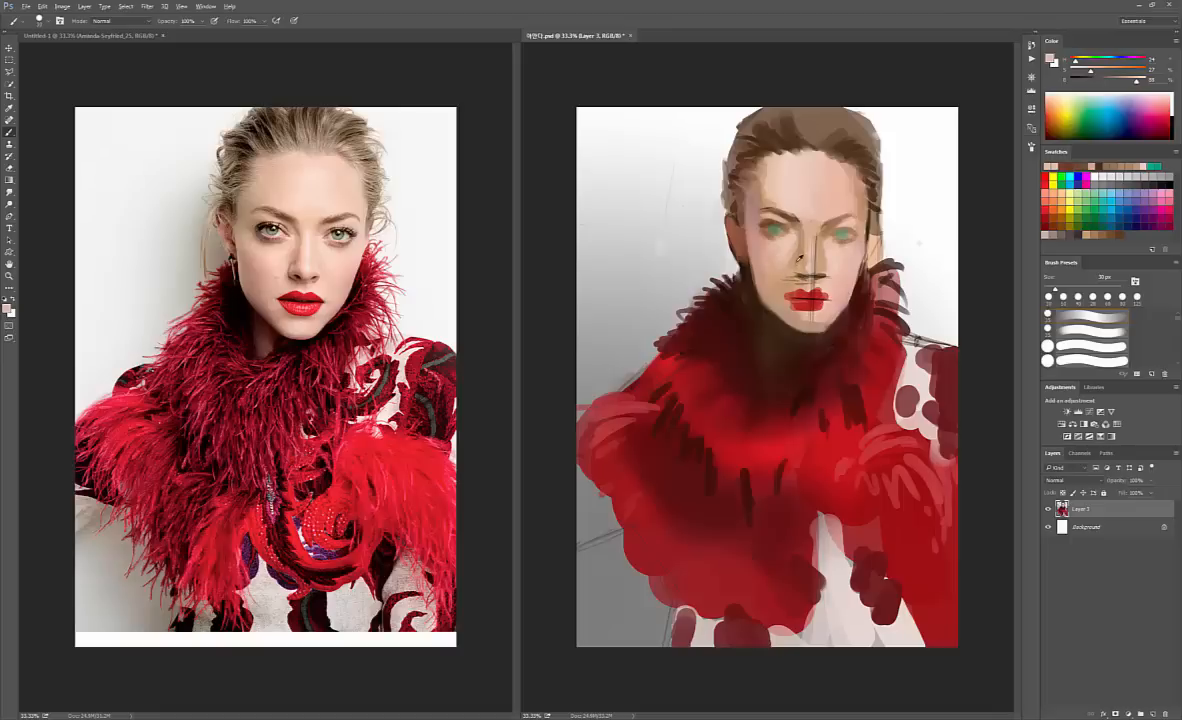
alt+click(805, 246)
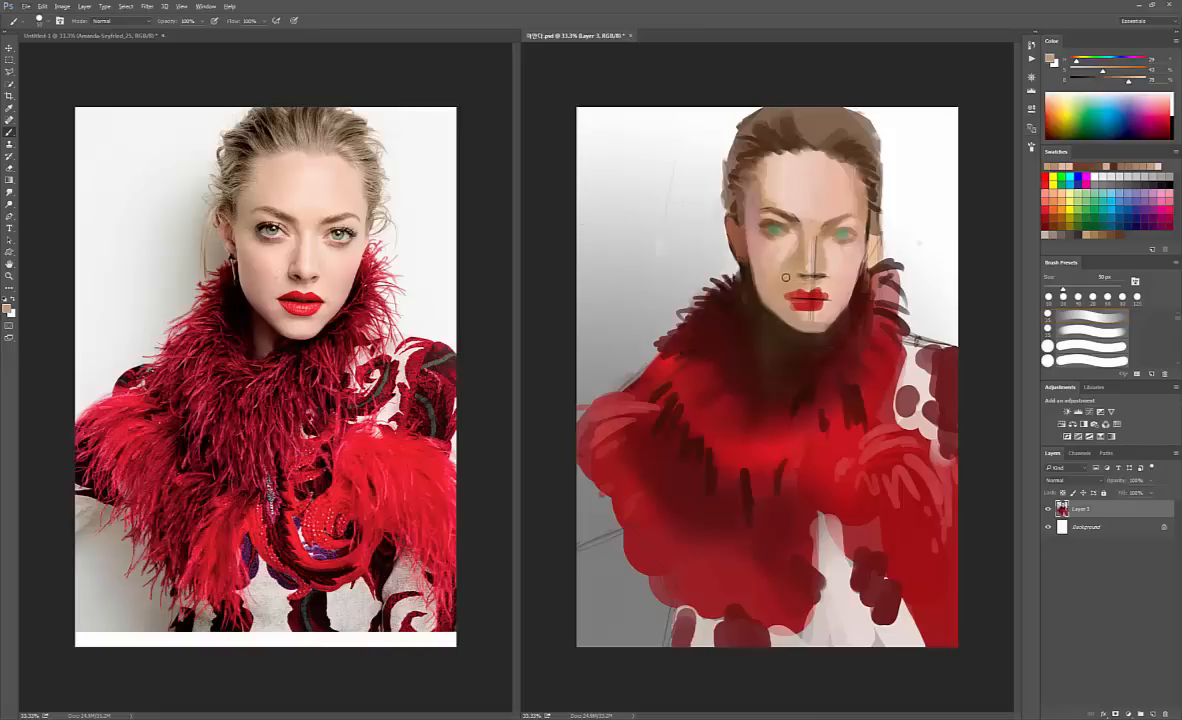
alt+click(785, 272)
alt+click(783, 270)
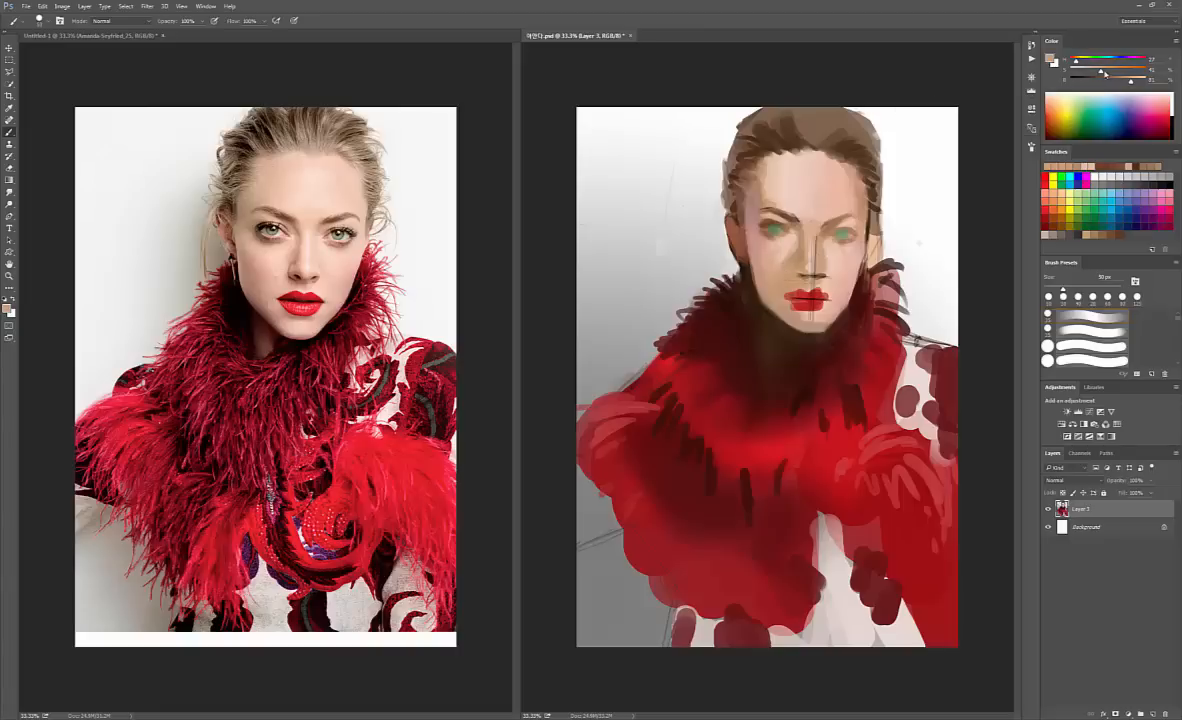
- Mix a darker, warmer skin tone, enlarge the brush to 100 px, and tint the cheeks, softening them with sampled skin tones
drag(1130, 81, 1073, 63)
key(bracketright)
key(bracketright)
key(bracketright)
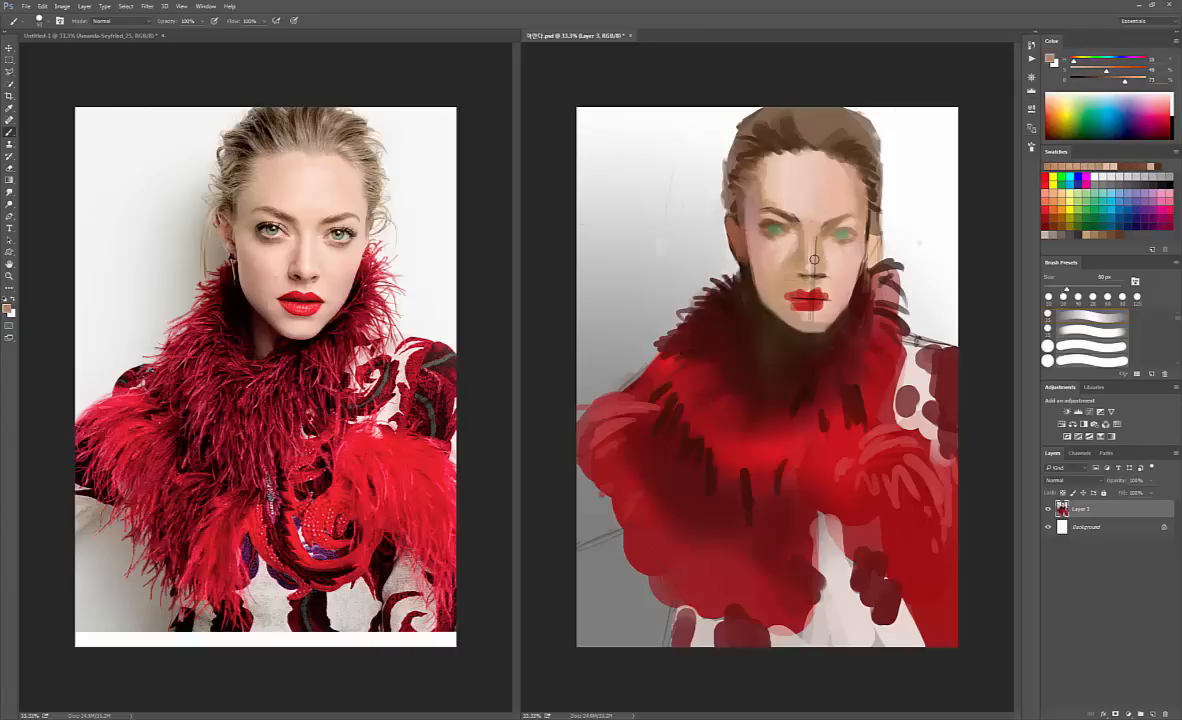
key(bracketright)
key(bracketright)
alt+click(733, 233)
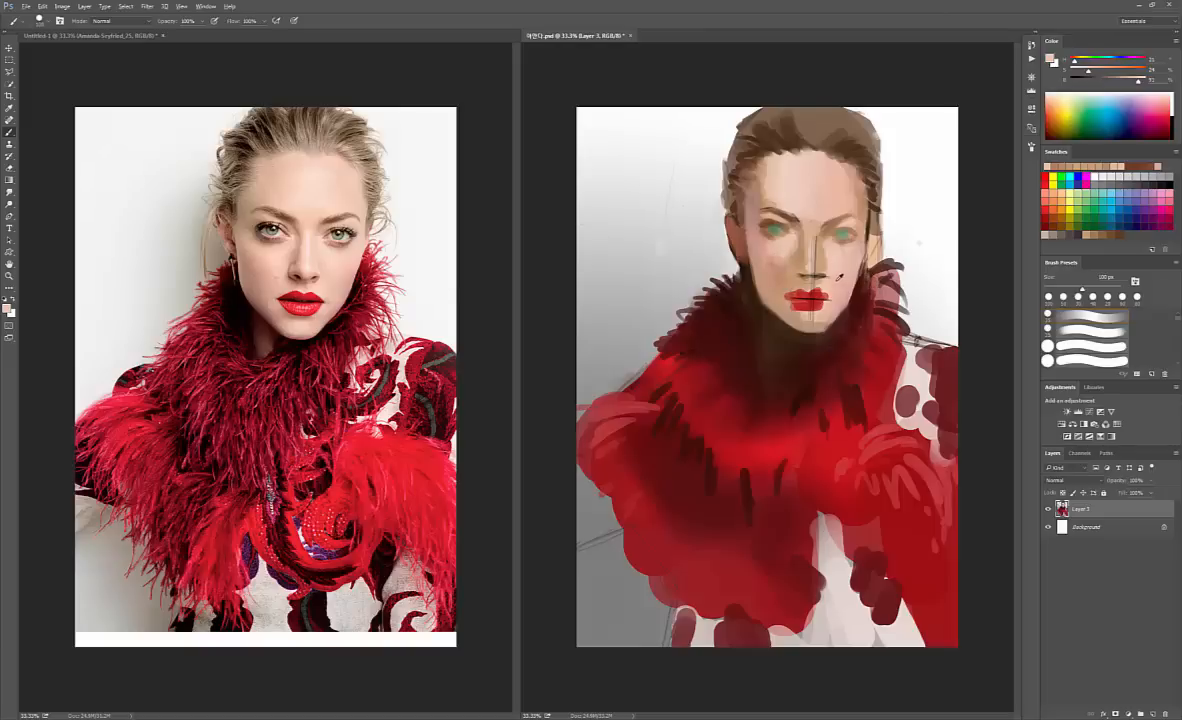
alt+click(774, 253)
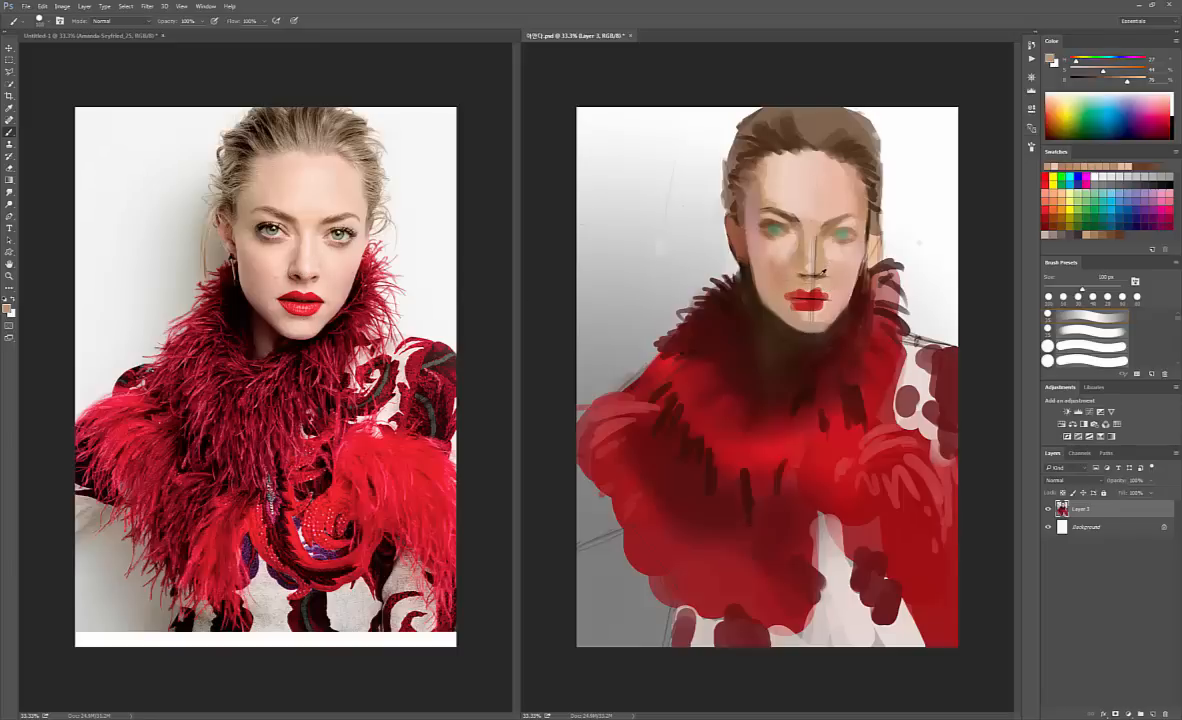
- Shade the nose and its right side with sampled brown and skin tones, reducing the brush to 50 px
alt+click(817, 270)
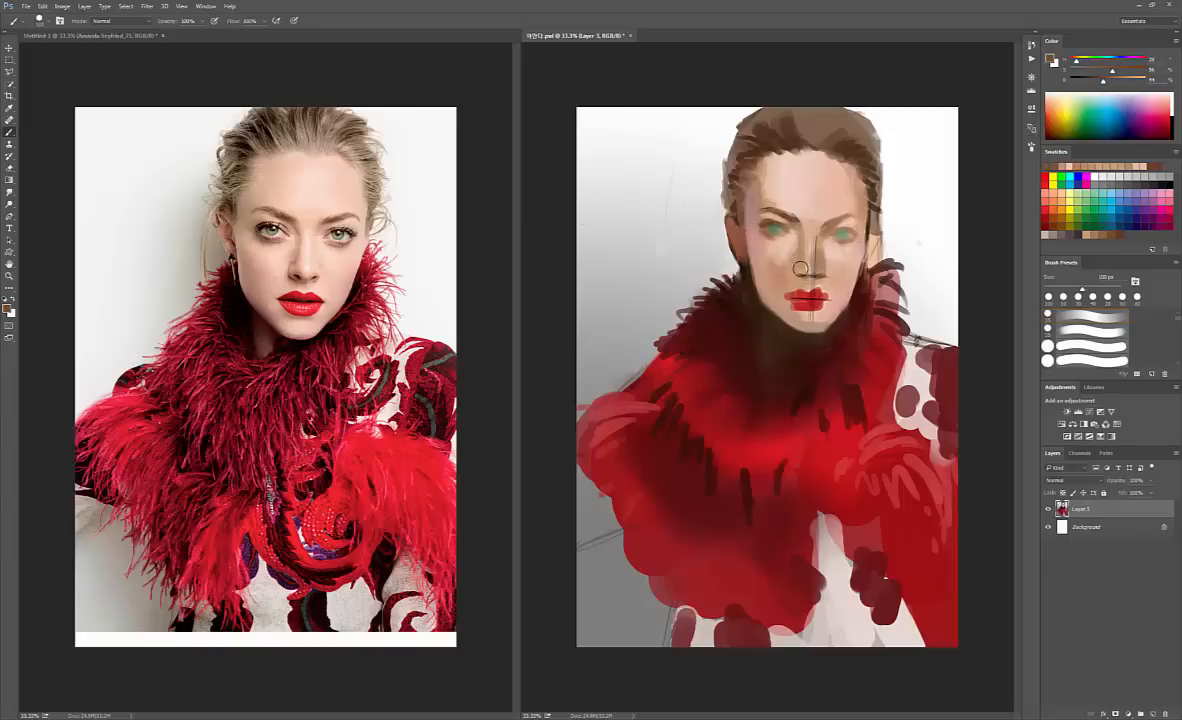
alt+click(831, 248)
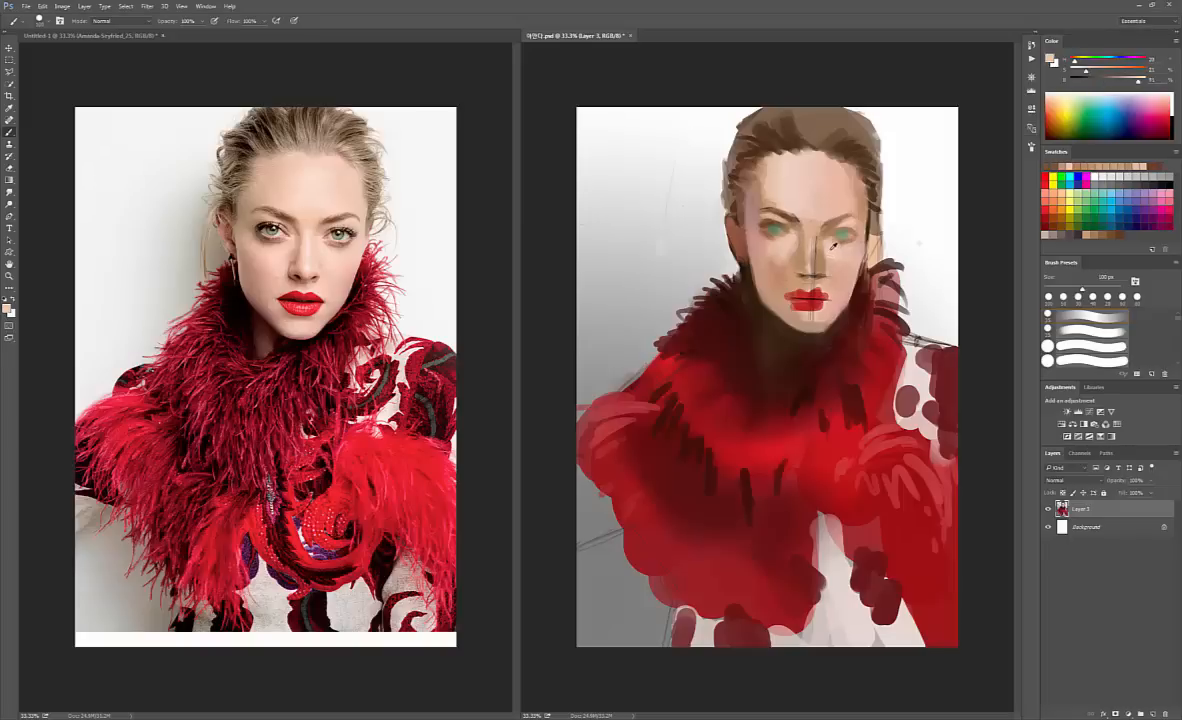
key(bracketleft)
key(bracketleft)
key(bracketleft)
key(bracketleft)
key(bracketleft)
key(bracketleft)
key(bracketleft)
key(bracketleft)
alt+click(828, 262)
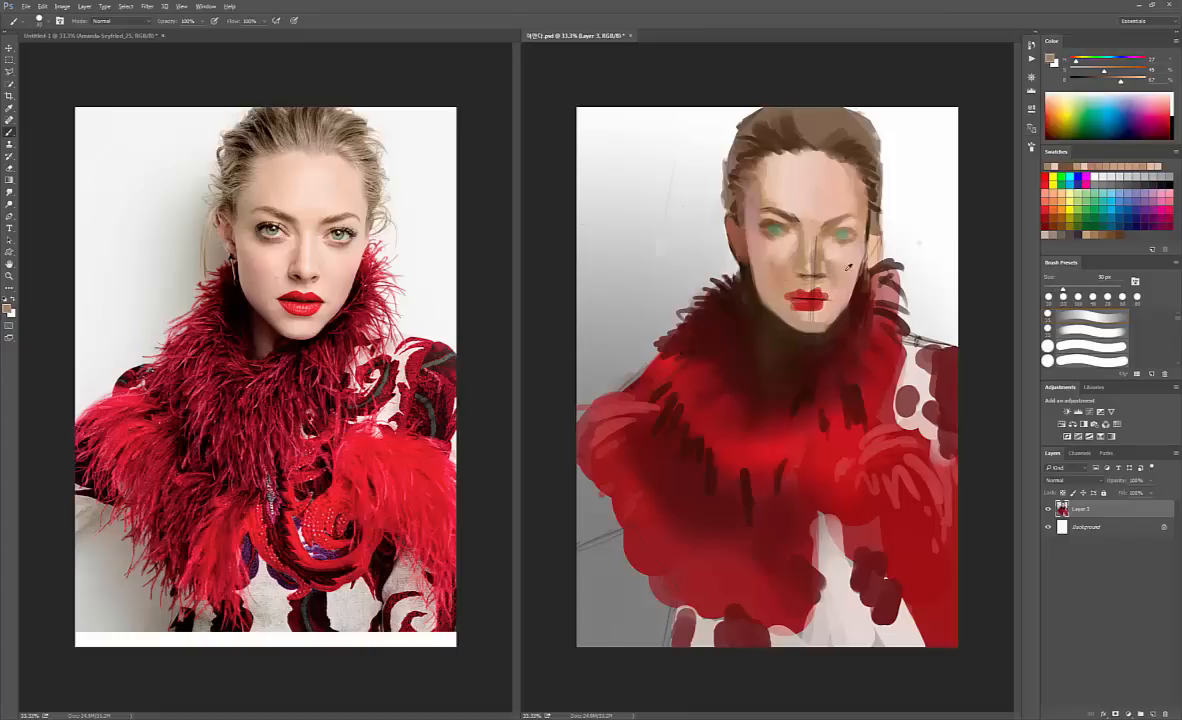
alt+click(828, 264)
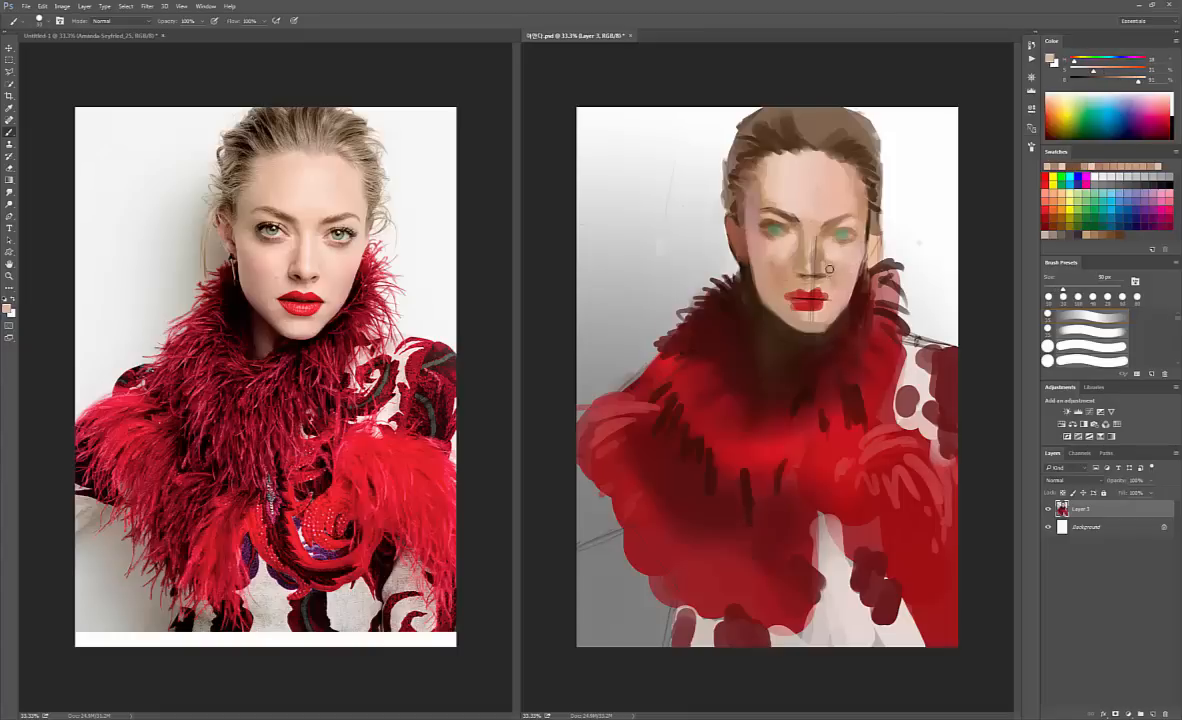
- Touch up the cheeks and the outer edge of the face with sampled skin and dark tones, using a 75 px brush
drag(839, 271, 848, 264)
key(bracketright)
key(bracketright)
alt+click(799, 245)
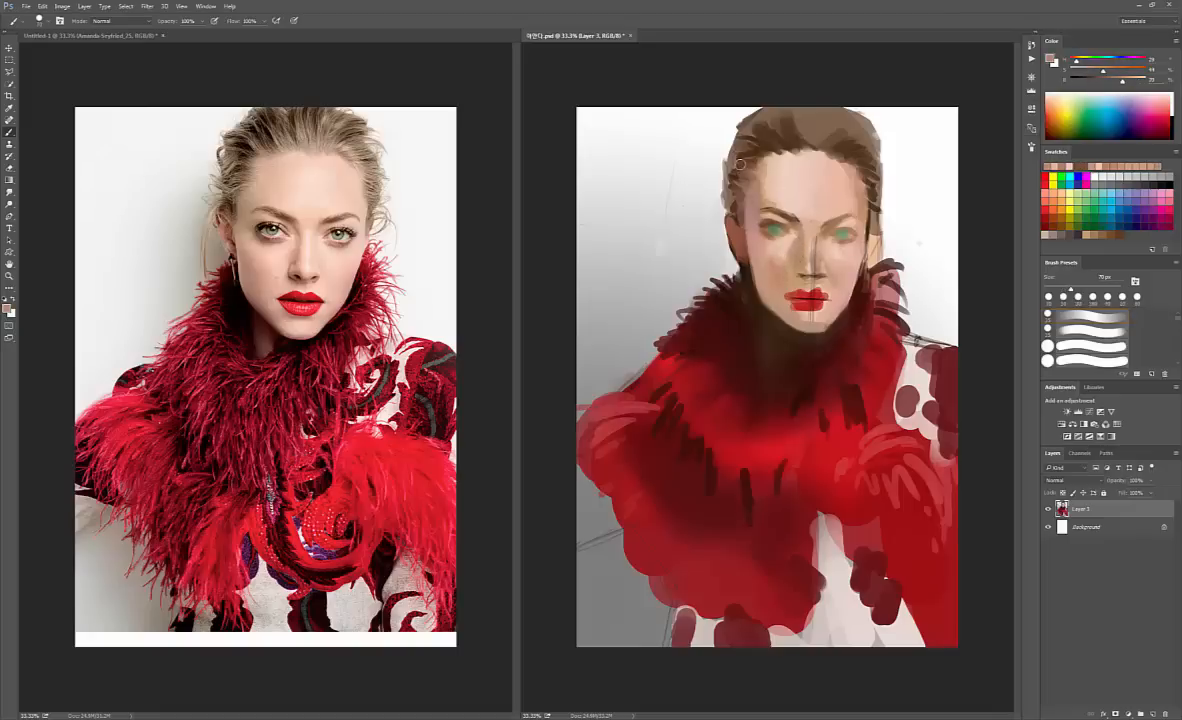
alt+click(723, 232)
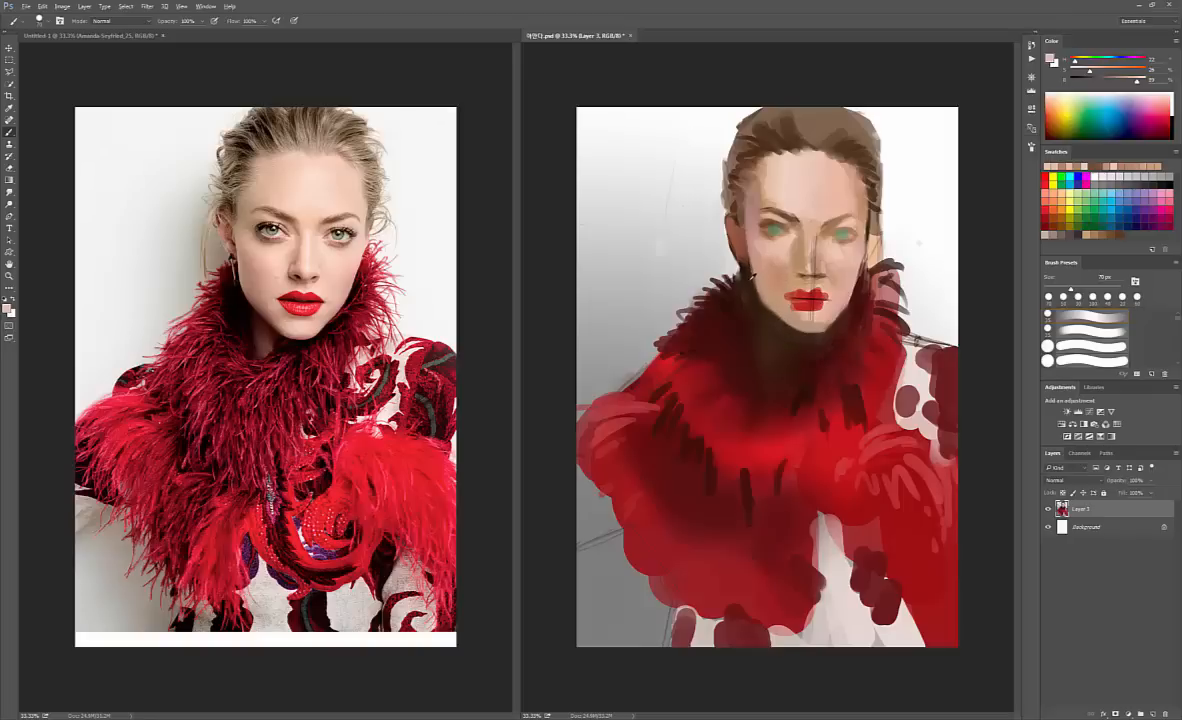
alt+click(752, 280)
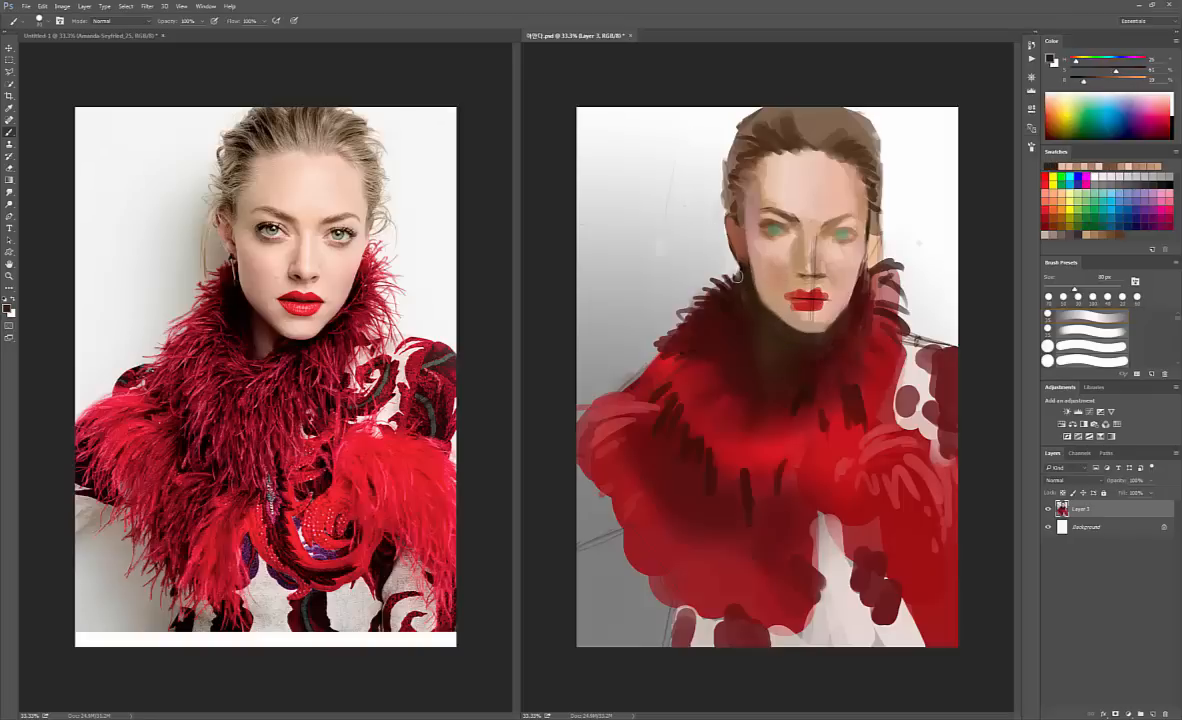
key(bracketright)
key(bracketright)
key(bracketright)
key(bracketleft)
key(bracketleft)
key(bracketleft)
key(bracketleft)
key(bracketleft)
key(bracketleft)
key(bracketleft)
click(1069, 113)
key(bracketright)
key(bracketright)
key(bracketright)
key(bracketright)
key(bracketright)
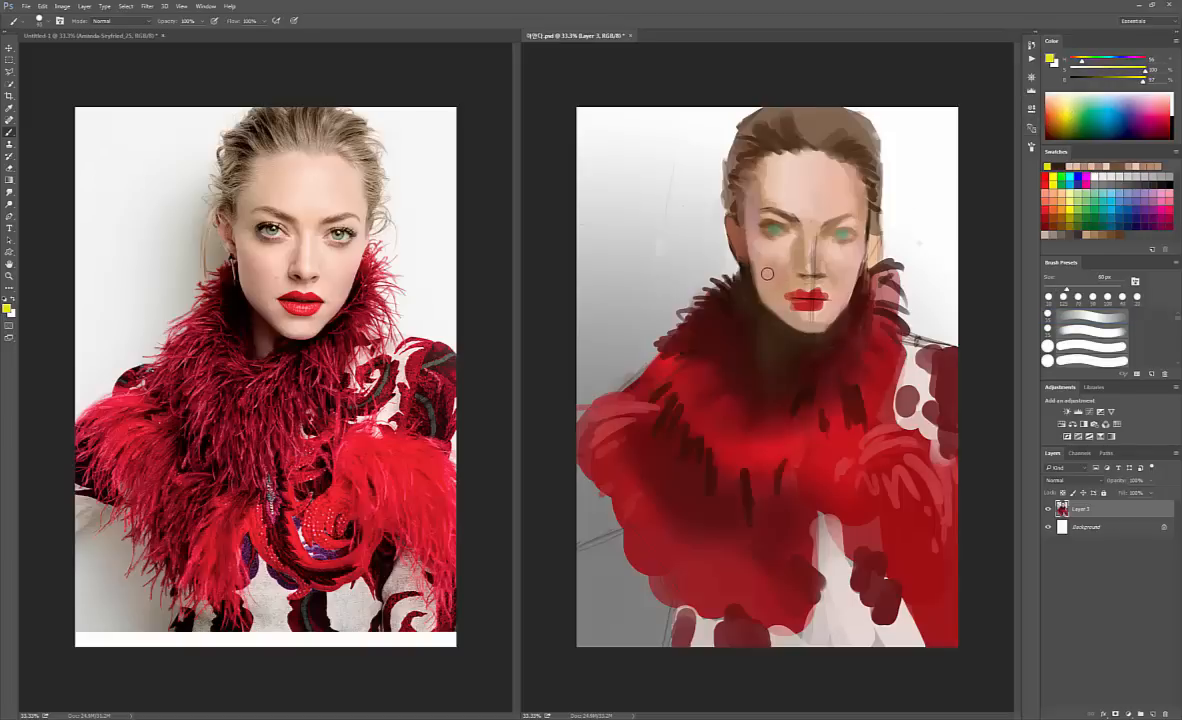
drag(763, 270, 772, 290)
key(ctrl+z)
- Paint the ear and the adjoining face edge with sampled skin and brown tones, making the brown more saturated and setting the brush to 45 px
key(bracketleft)
key(bracketleft)
key(bracketleft)
key(bracketleft)
key(bracketleft)
key(bracketleft)
key(bracketleft)
key(bracketleft)
alt+click(755, 241)
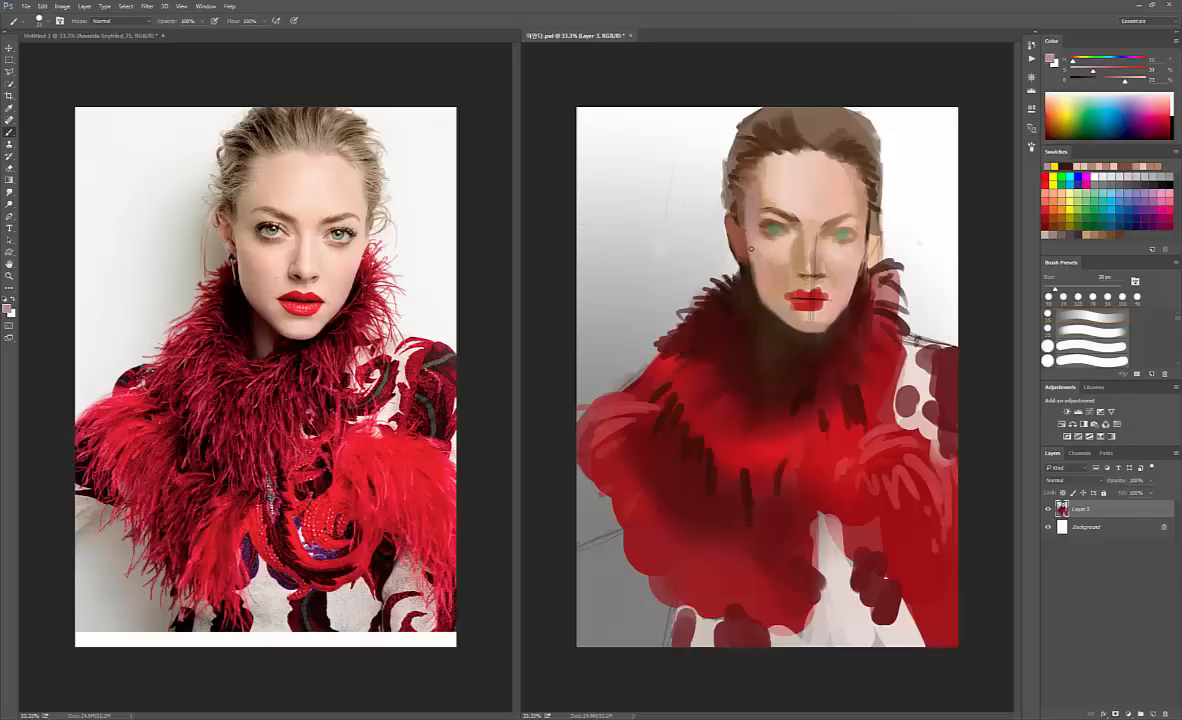
key(bracketright)
key(bracketright)
key(bracketright)
key(bracketright)
alt+click(740, 240)
mouse_move(1123, 74)
mouse_down()
mouse_move(1100, 84)
mouse_move(1127, 73)
mouse_up()
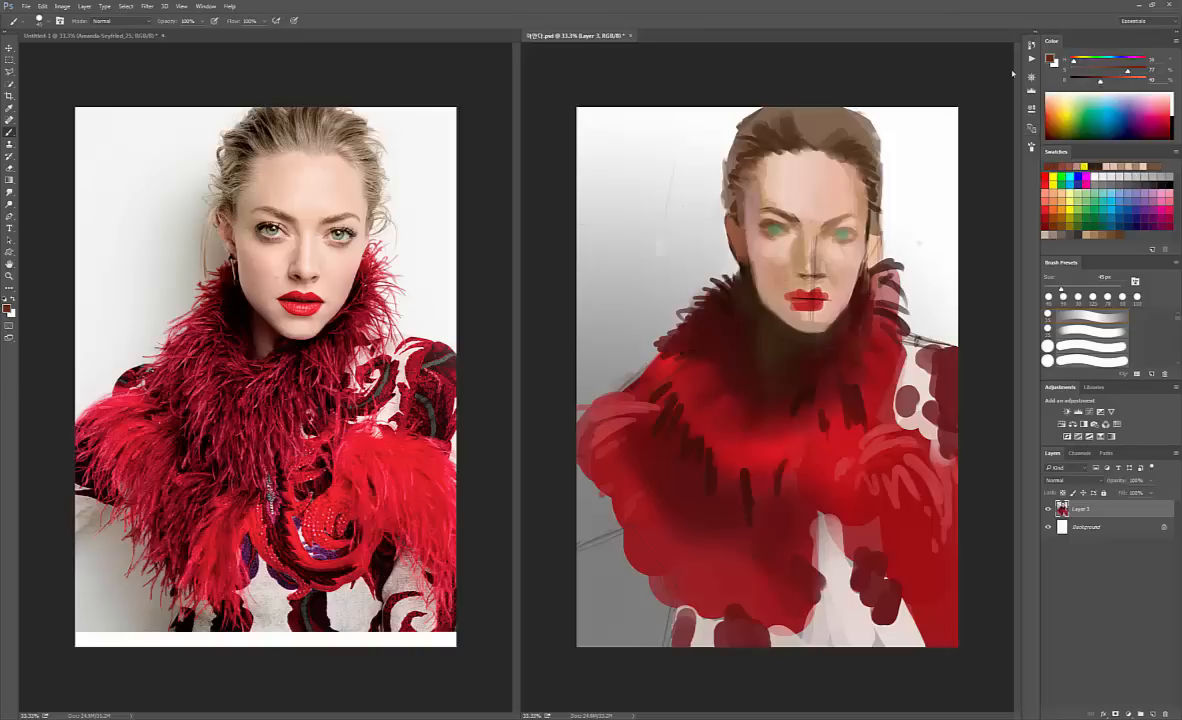
- Refine the earlobe and the space beside it with a small 25 to 30 px brush, using the sampled ear tone and light background gray
key(bracketleft)
key(bracketleft)
alt+click(739, 252)
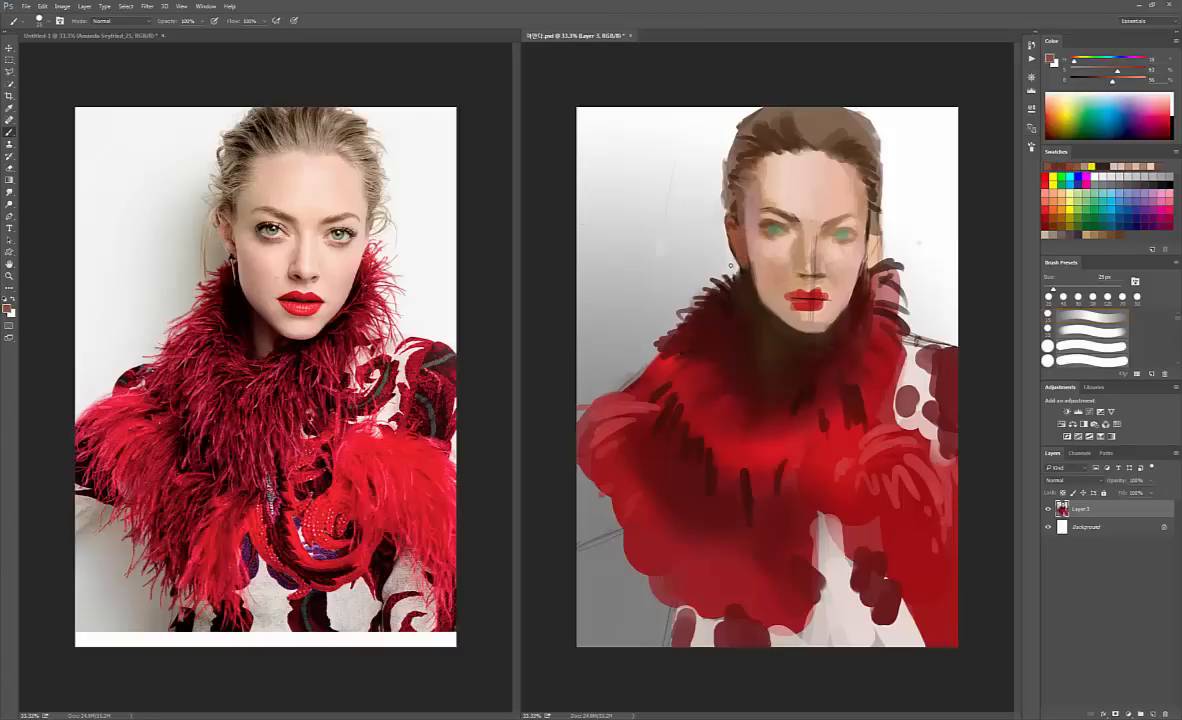
alt+click(732, 261)
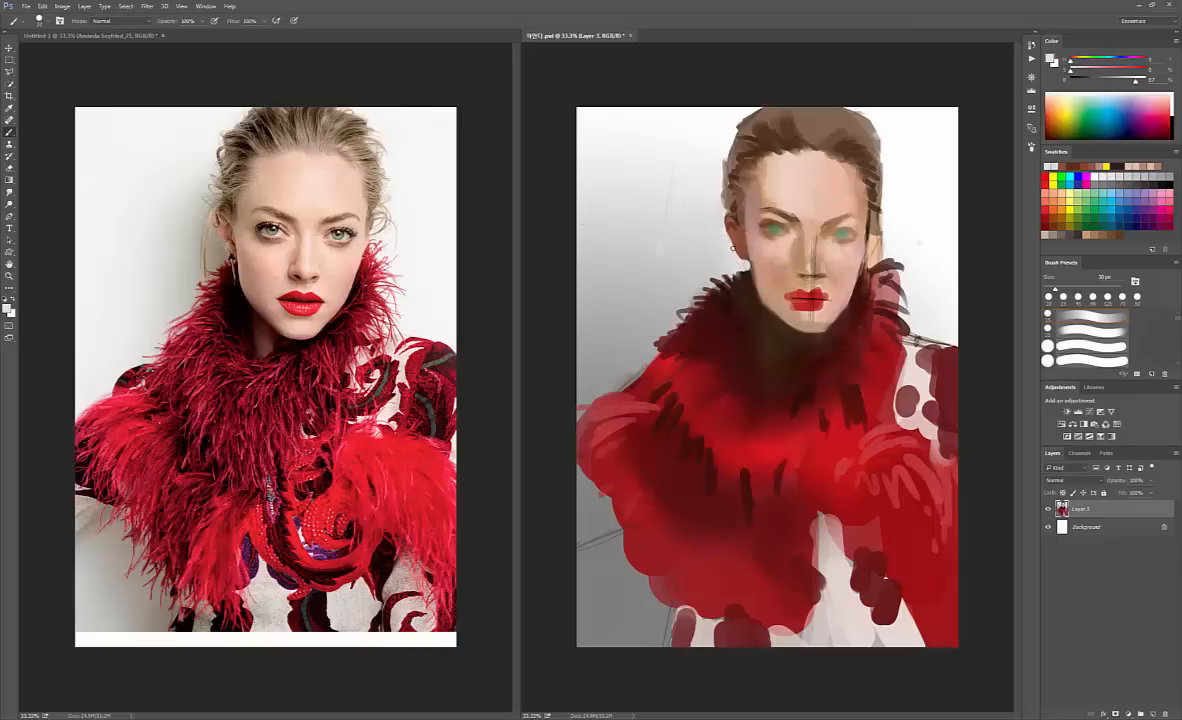
key(bracketright)
key(bracketleft)
- Sample the face and hair tones and rework the ear and the hairline above it with a 50 px brush
alt+click(747, 225)
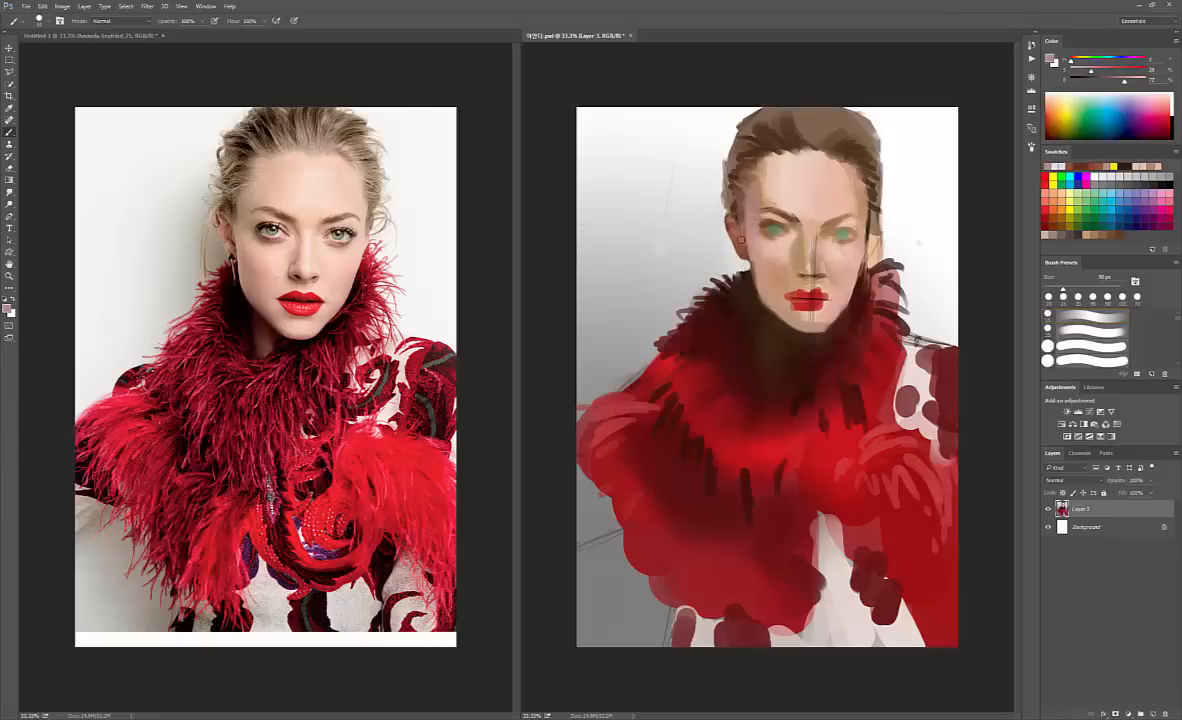
alt+click(739, 206)
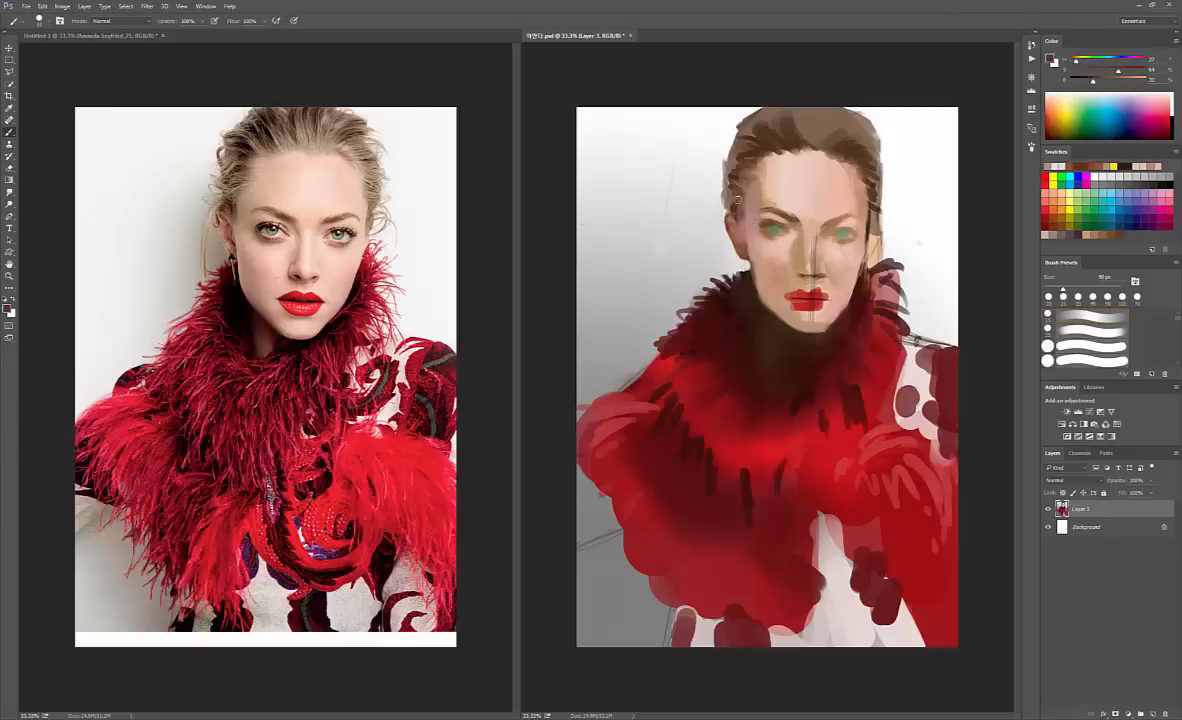
mouse_move(740, 213)
mouse_down()
mouse_move(741, 235)
mouse_move(745, 201)
mouse_up()
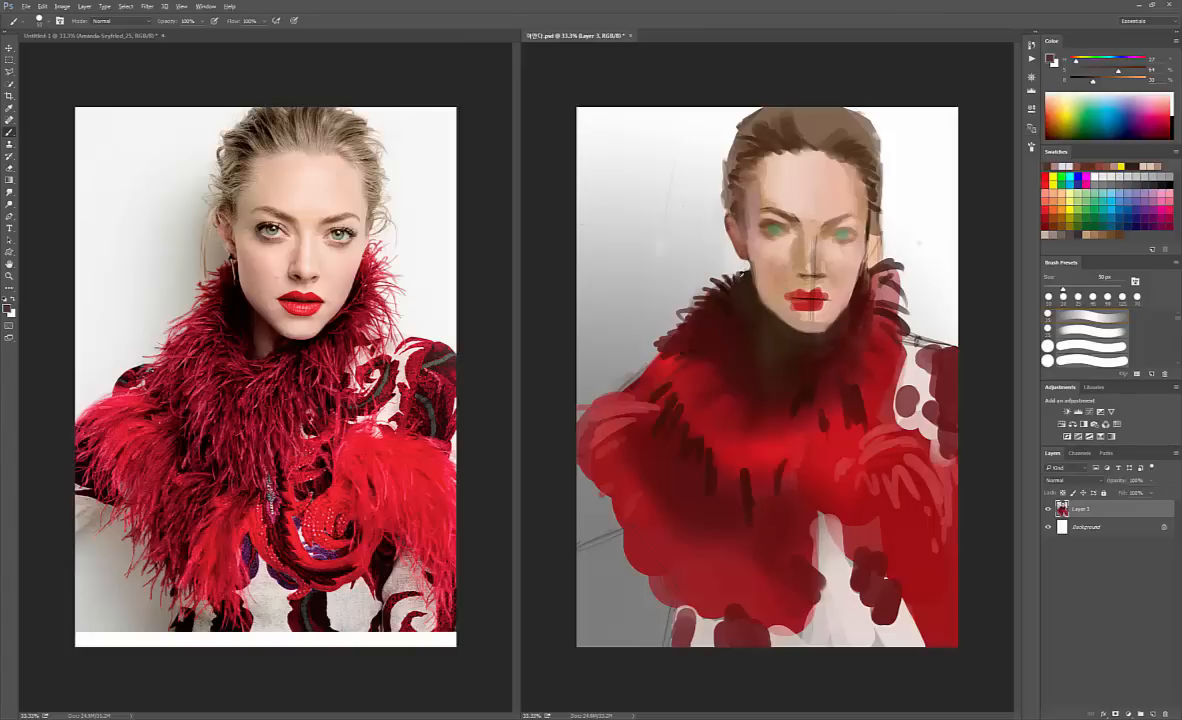
- Sample very dark reds and browns and paint dark fur tufts along the collar's upper edge below the ear
alt+click(738, 267)
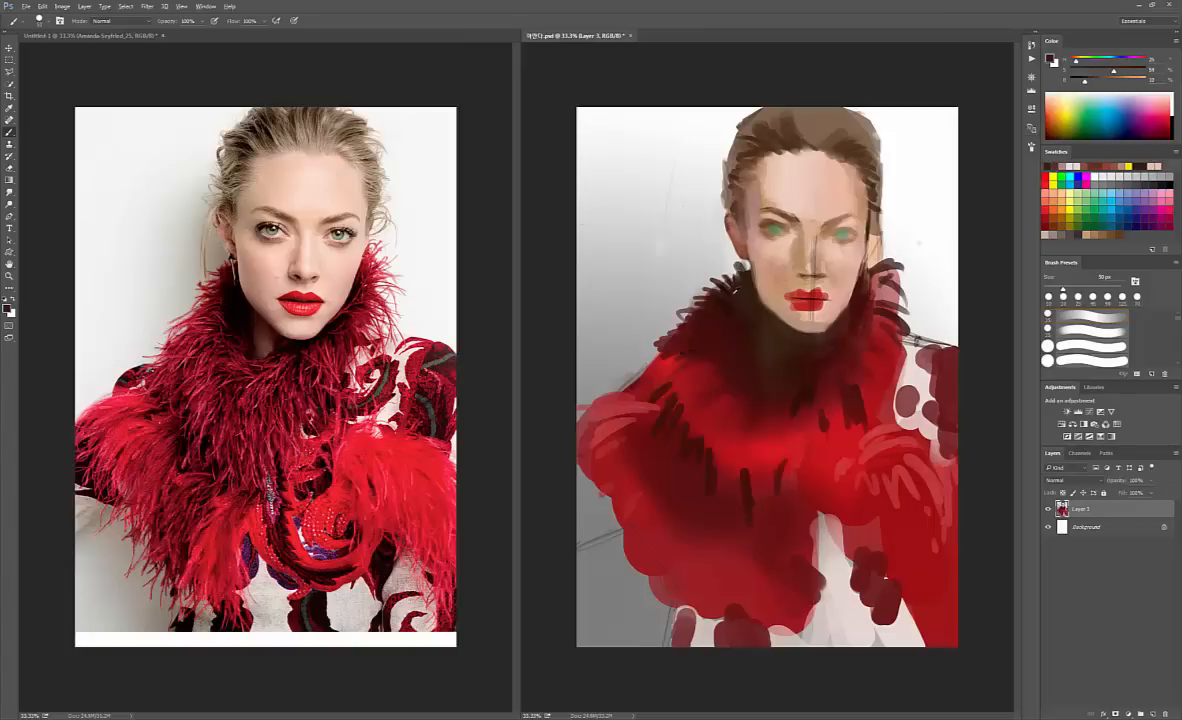
alt+click(680, 262)
alt+click(670, 263)
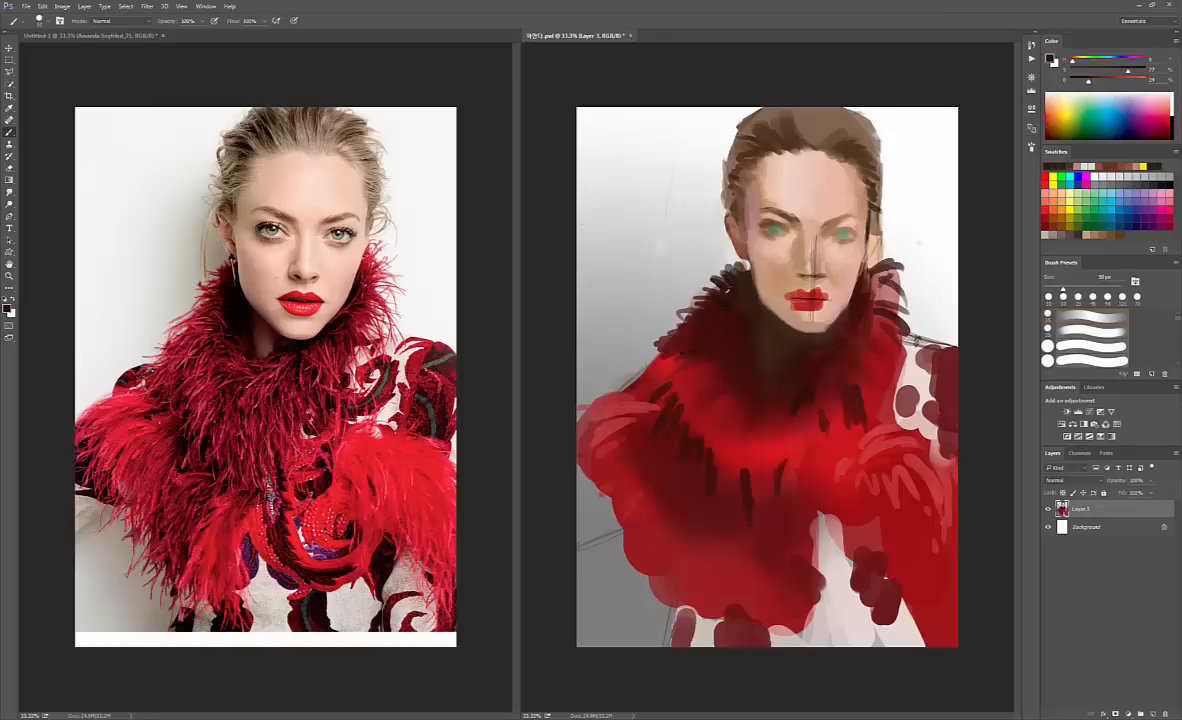
alt+click(663, 267)
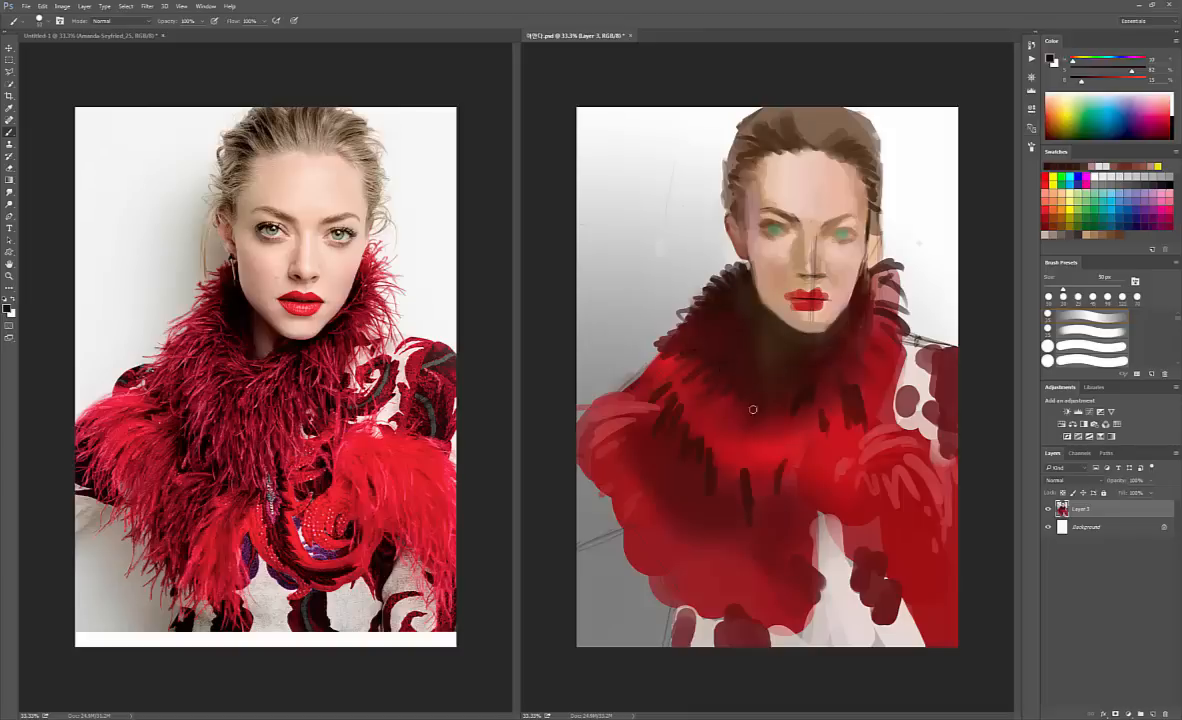
- Sample dark reds and extend the fur strokes over the collar's center and its edge on the opposite side of the neck
alt+click(789, 393)
drag(789, 393, 773, 423)
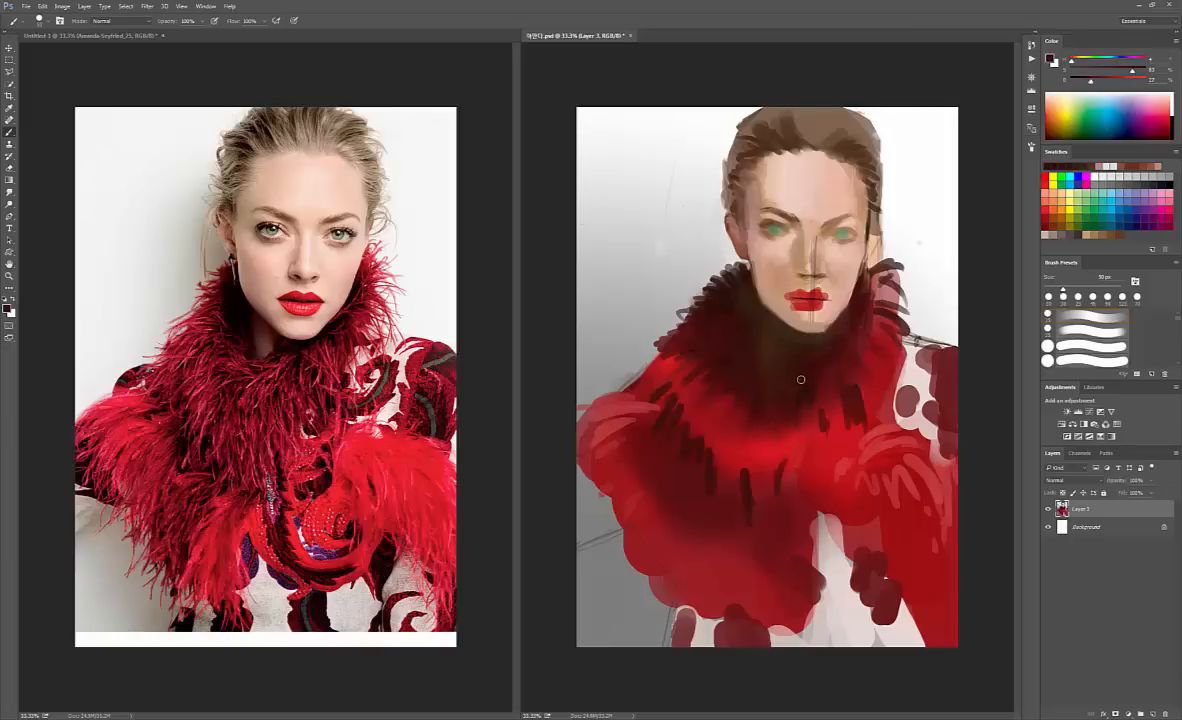
alt+click(872, 295)
mouse_move(870, 290)
mouse_down()
mouse_move(870, 275)
mouse_move(888, 304)
mouse_up()
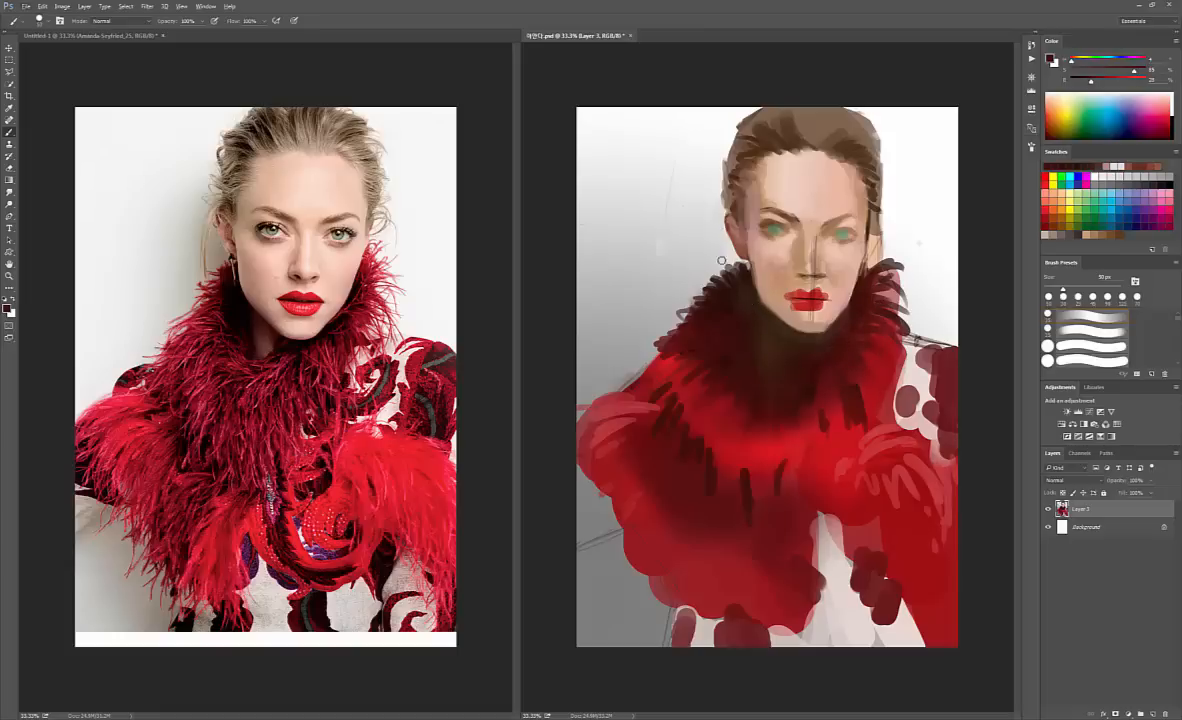
- Switch to a soft round brush, darken the sampled collar color to near black, and shade the inside of the collar at 175 px
right_click(731, 302)
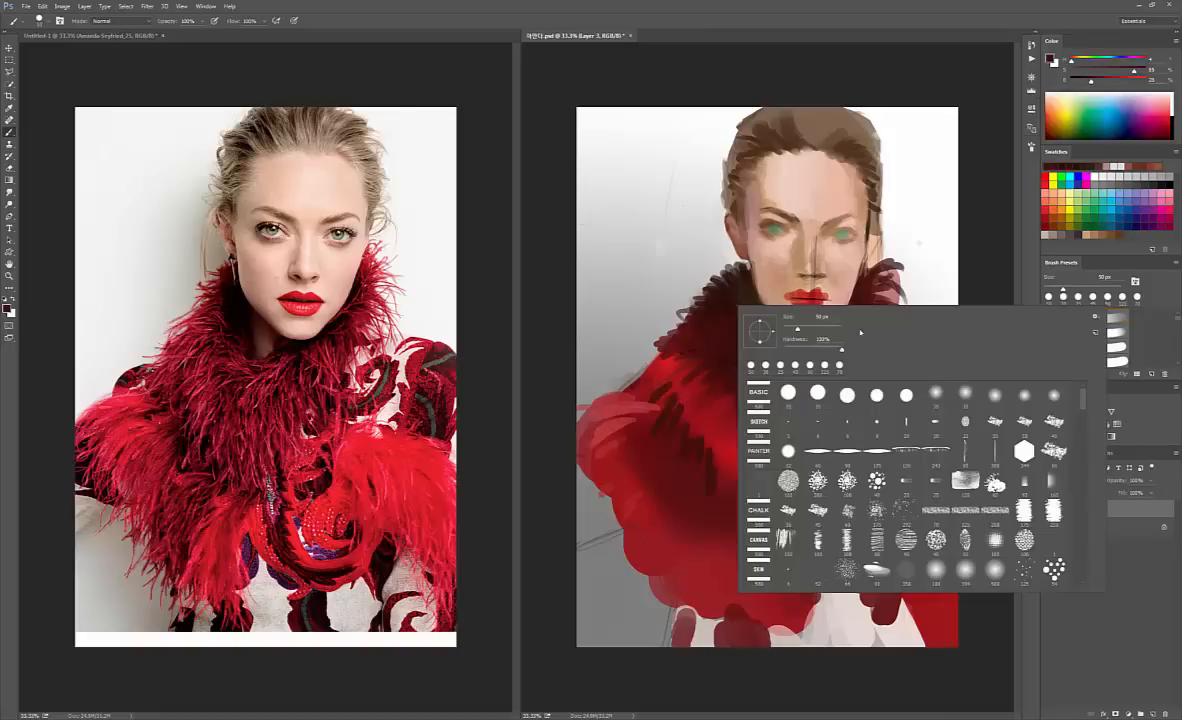
double_click(937, 400)
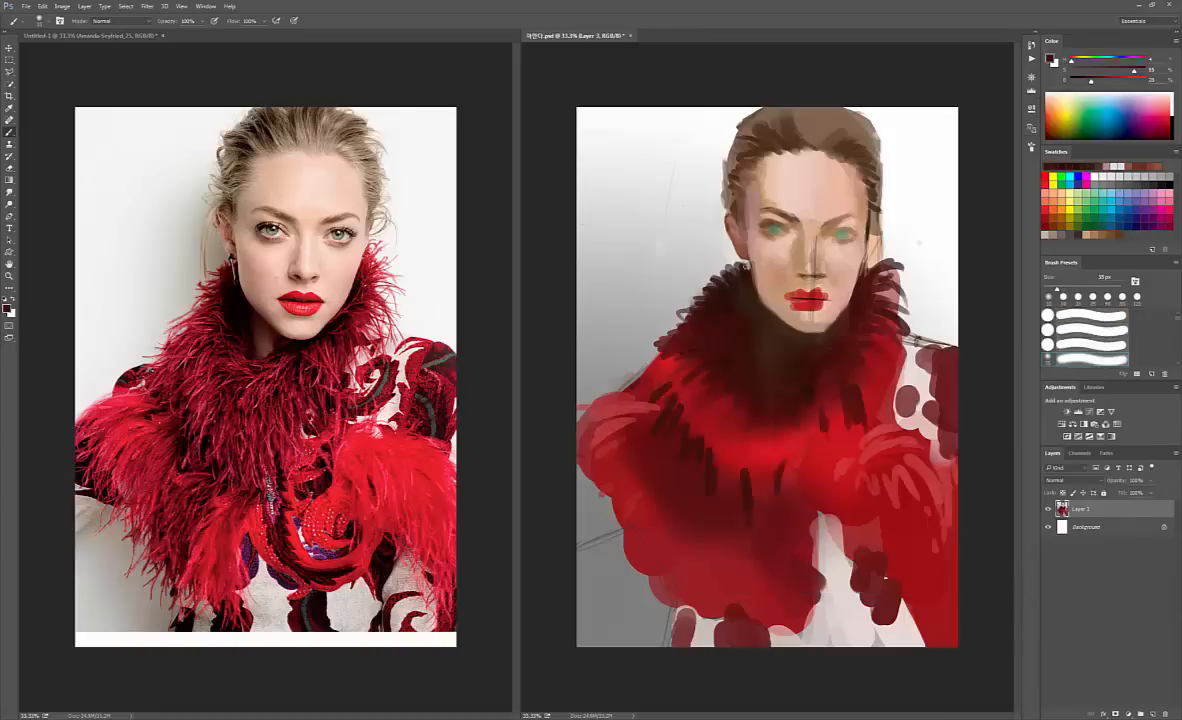
alt+click(749, 280)
drag(1119, 71, 1077, 85)
key(bracketright)
key(bracketright)
key(bracketright)
key(bracketright)
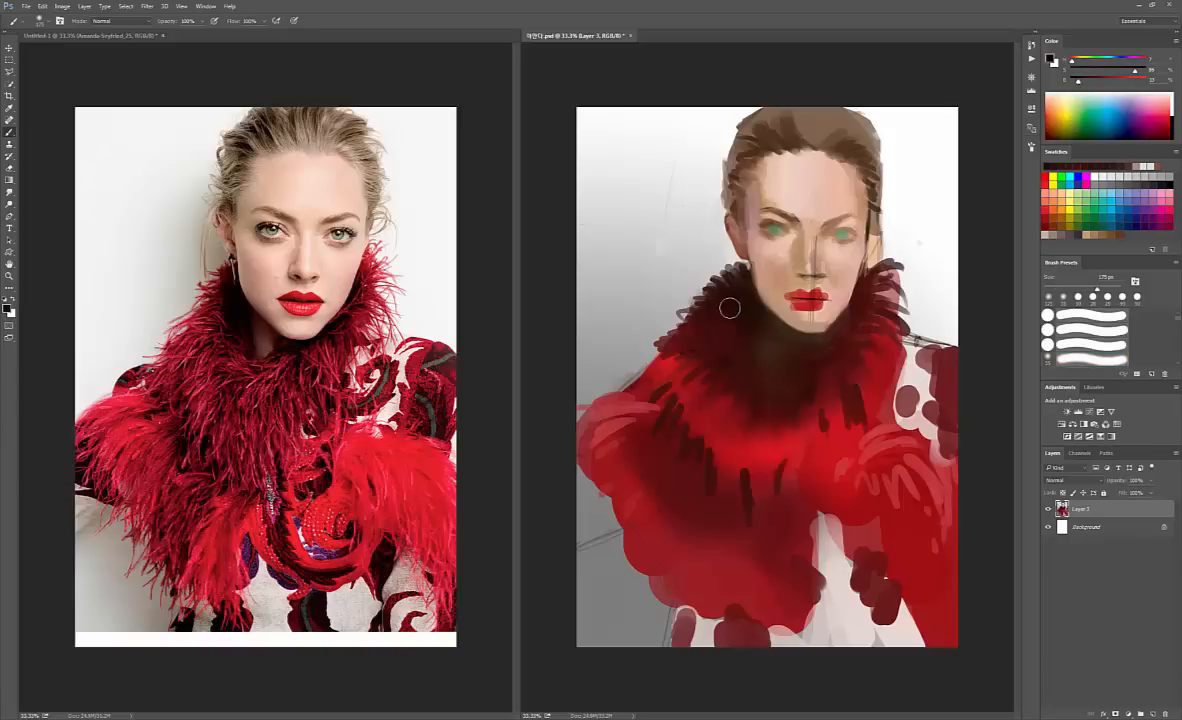
- Deepen the shadow across the chest below the collar with the soft near-black brush, using sizes of 150 to 200 px
key(bracketleft)
key(bracketleft)
key(bracketleft)
key(bracketleft)
key(bracketleft)
key(bracketleft)
key(bracketright)
key(bracketright)
key(bracketright)
key(bracketright)
key(bracketright)
key(bracketright)
key(bracketright)
key(bracketright)
drag(725, 472, 723, 509)
key(bracketleft)
key(bracketleft)
key(bracketleft)
key(bracketleft)
mouse_move(705, 437)
mouse_down()
mouse_move(694, 477)
mouse_move(681, 425)
mouse_move(662, 407)
mouse_up()
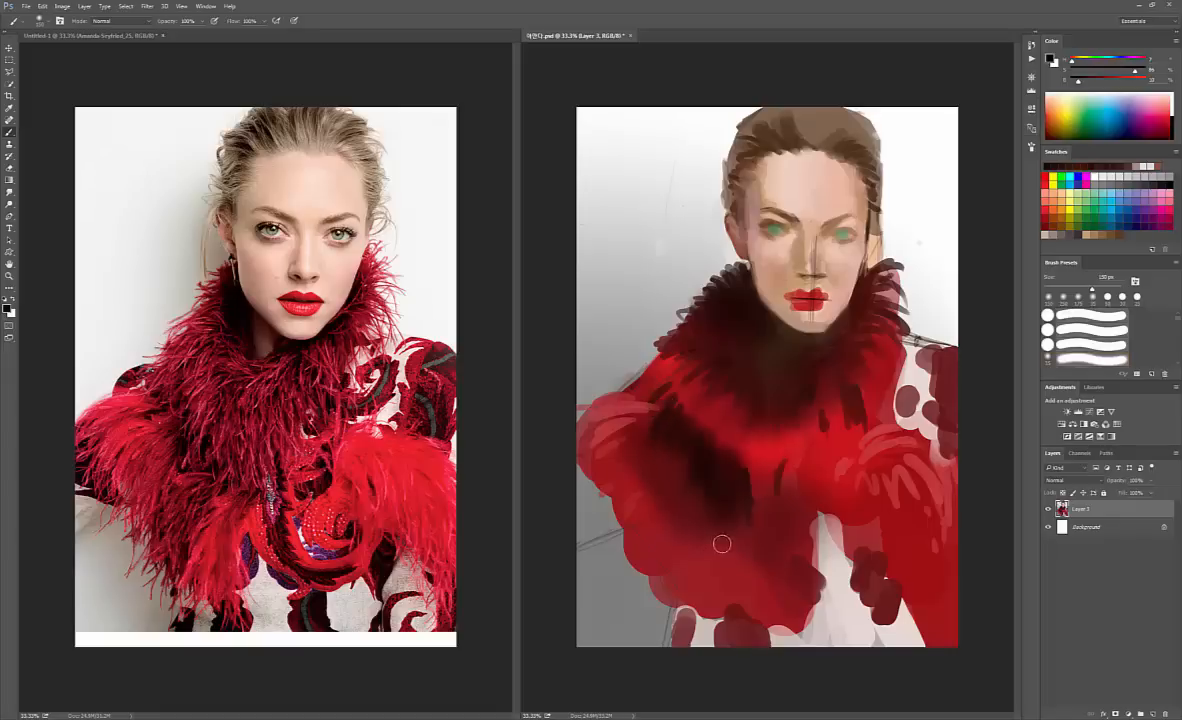
key(bracketright)
key(bracketright)
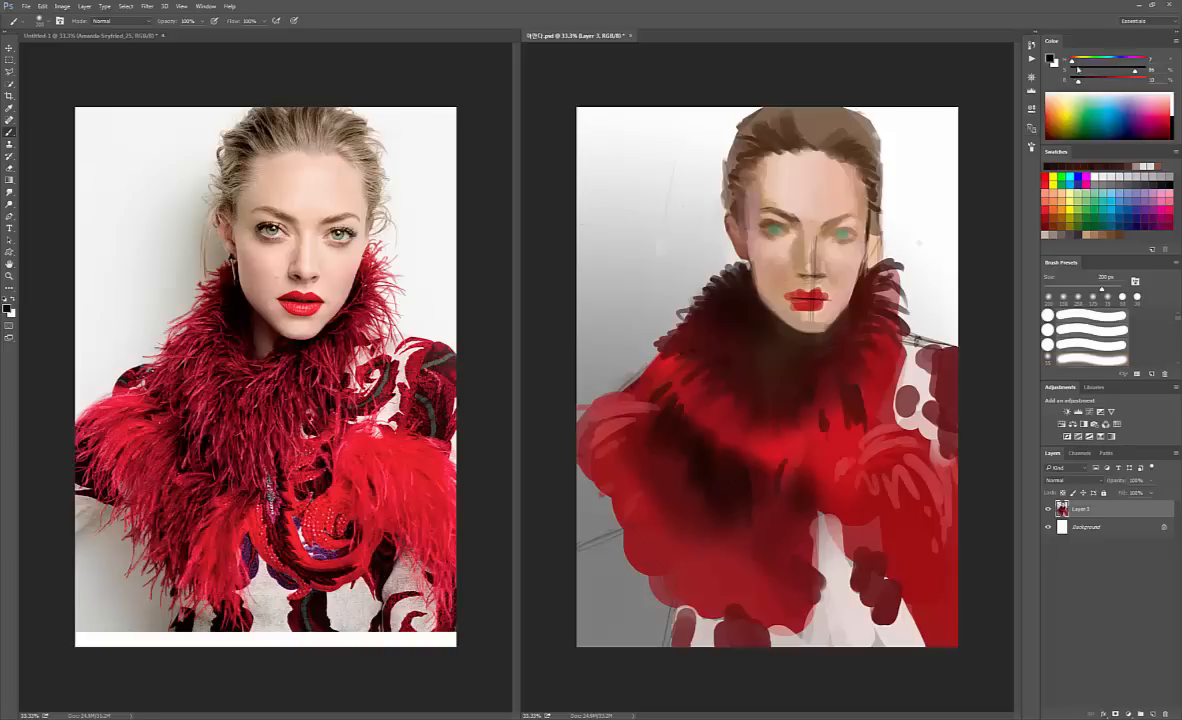
- Shift the color to a brighter crimson with hue 347 and glaze it softly over the fur collar with the 200 px brush
drag(1075, 62, 1120, 62)
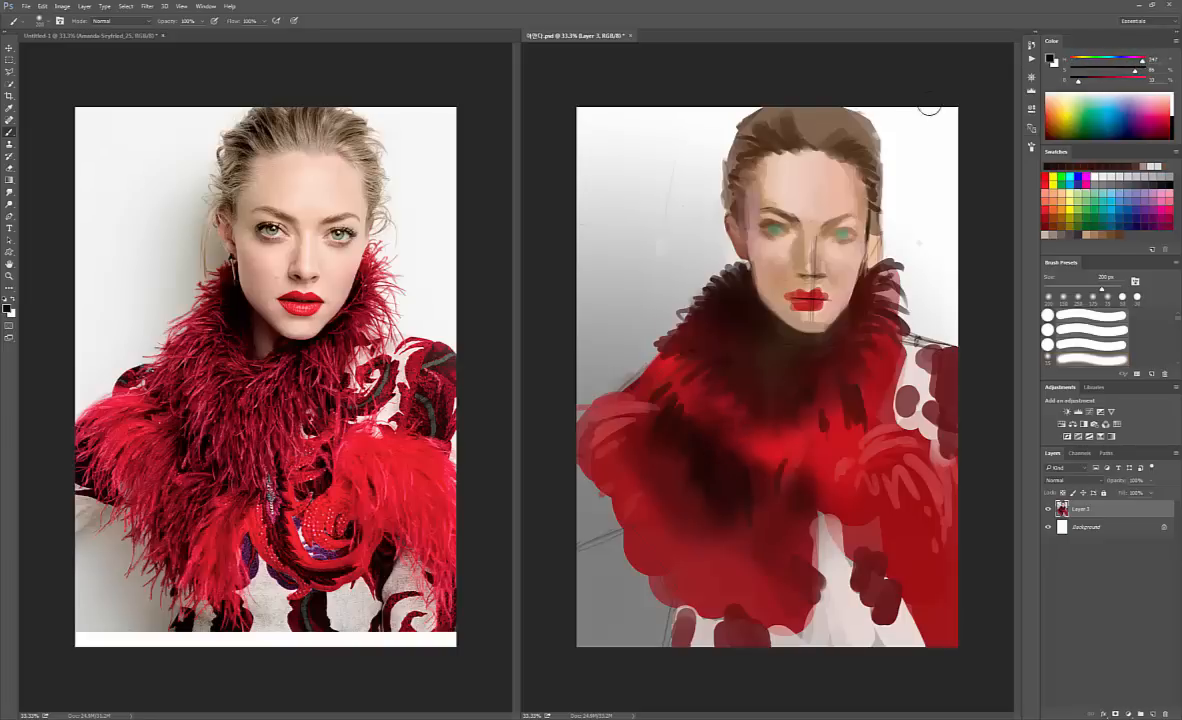
drag(1090, 86, 1094, 81)
mouse_move(703, 347)
mouse_down()
mouse_move(712, 338)
mouse_move(707, 359)
mouse_up()
drag(1104, 82, 1115, 82)
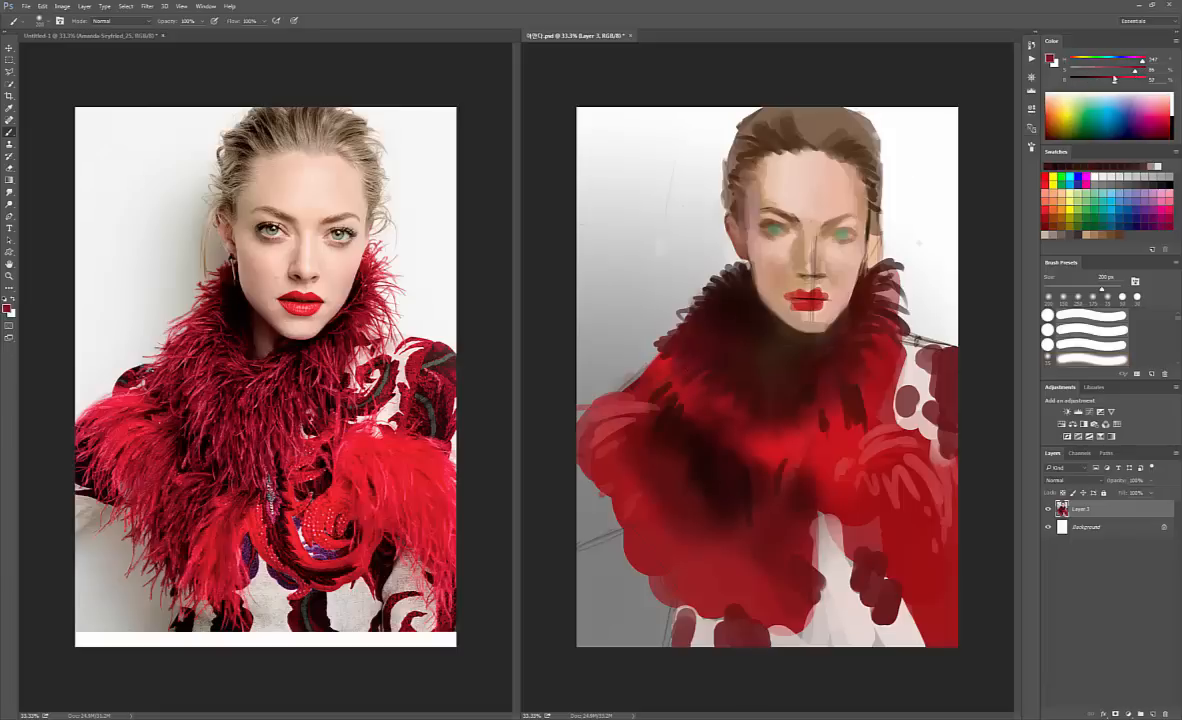
mouse_move(664, 376)
mouse_down()
mouse_move(722, 338)
mouse_move(703, 365)
mouse_move(727, 367)
mouse_move(717, 386)
mouse_move(649, 397)
mouse_move(633, 375)
mouse_move(675, 369)
mouse_move(653, 392)
mouse_move(680, 382)
mouse_move(669, 449)
mouse_move(711, 424)
mouse_move(714, 478)
mouse_move(722, 435)
mouse_move(728, 455)
mouse_move(735, 441)
mouse_move(747, 447)
mouse_move(766, 478)
mouse_move(697, 434)
mouse_move(707, 292)
mouse_up()
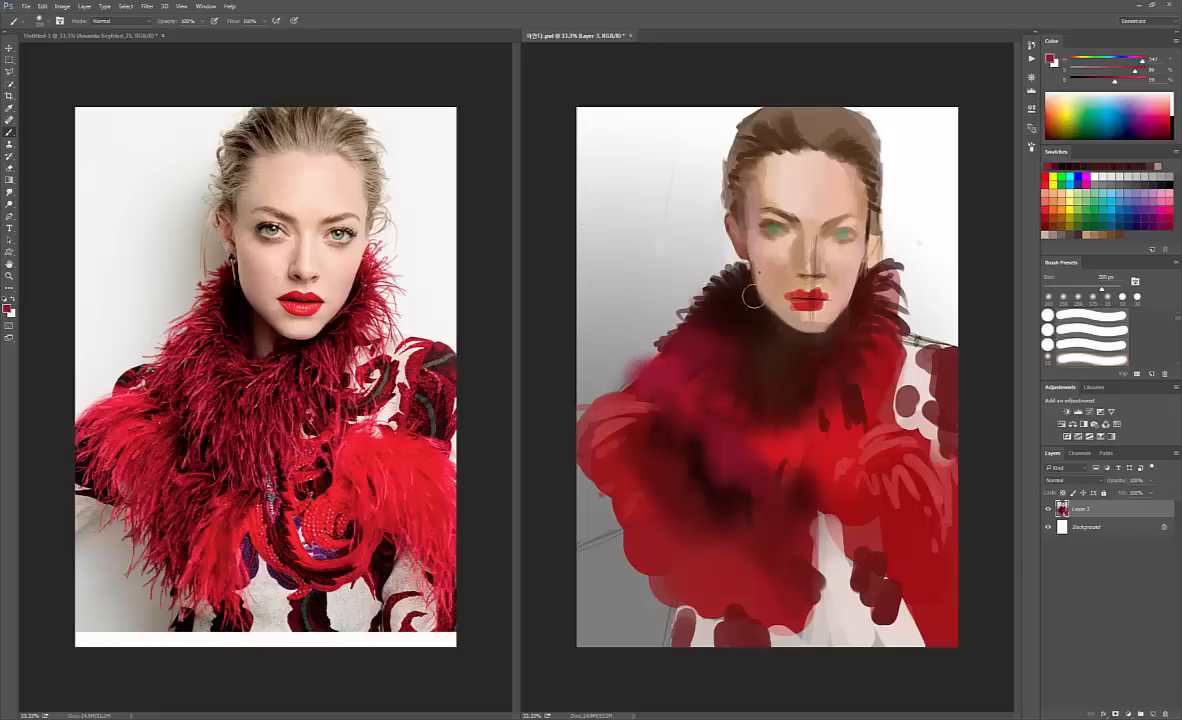
- Switch back to a harder brush, reduce it to 15 px, and paint thin crimson strands across the collar
right_click(750, 284)
click(807, 360)
click(717, 406)
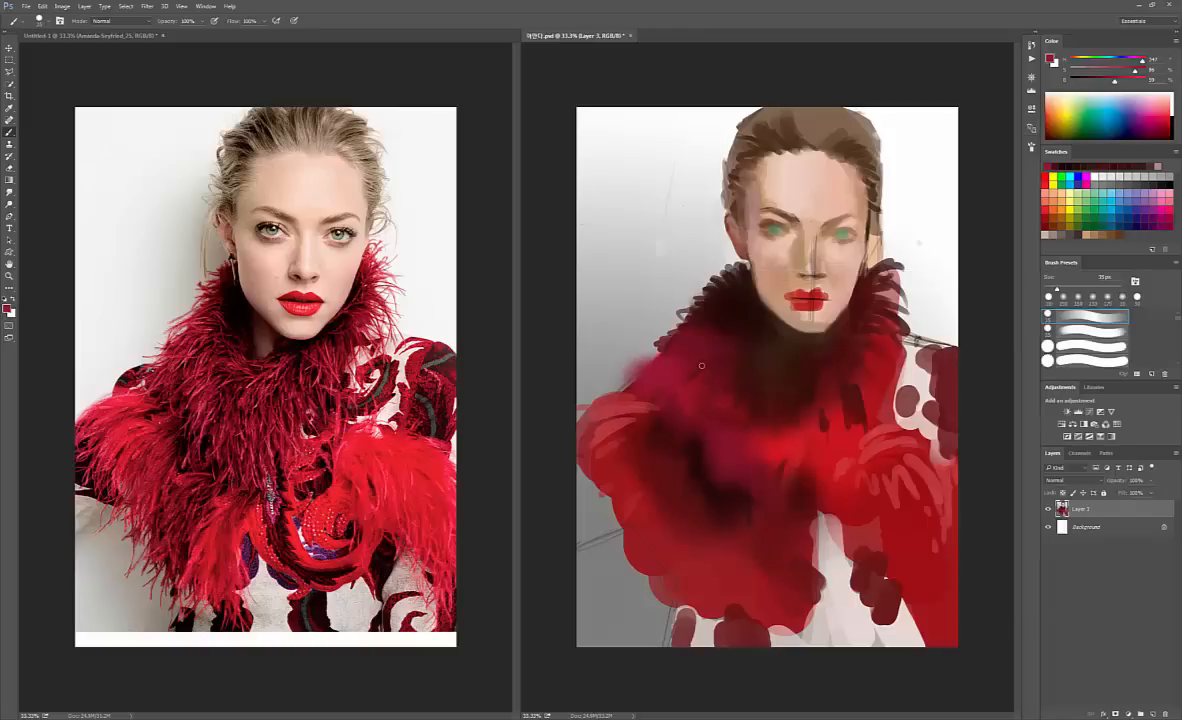
key(bracketleft)
drag(668, 374, 659, 395)
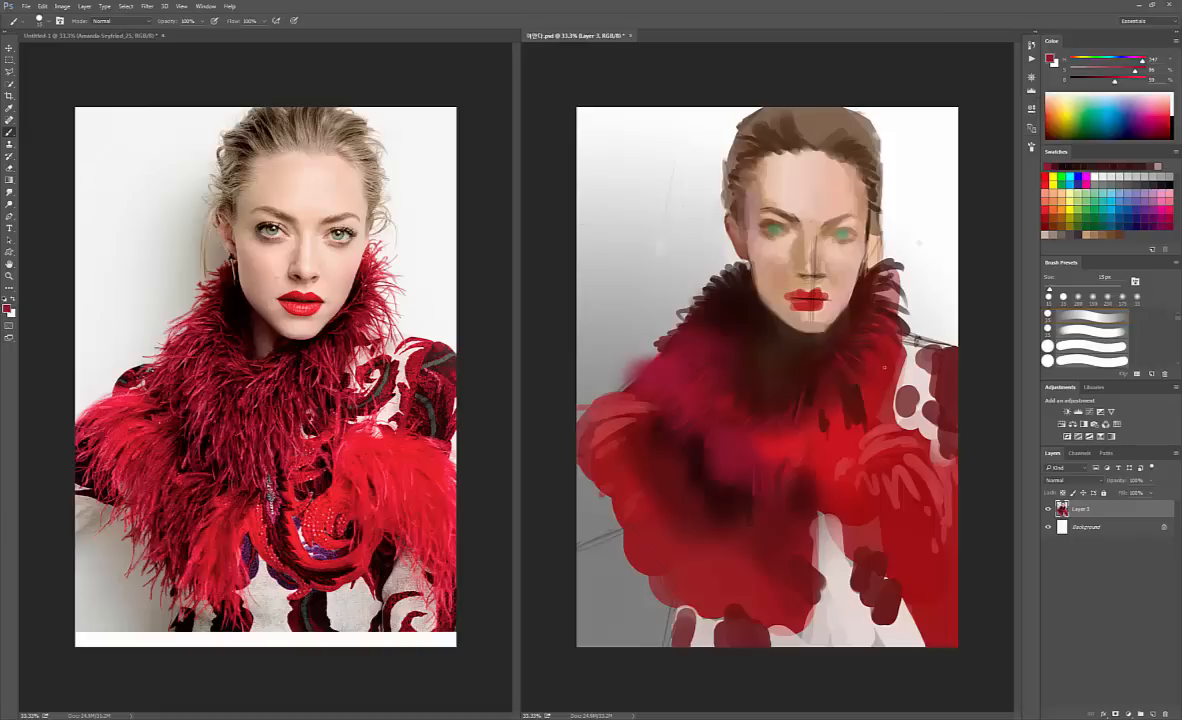
- Enlarge the brush to 125 px, darken the crimson slightly, and paint over the bright red area at the collar's lower front
key(])
key(])
key(])
key(])
click(825, 431)
drag(1115, 83, 1109, 81)
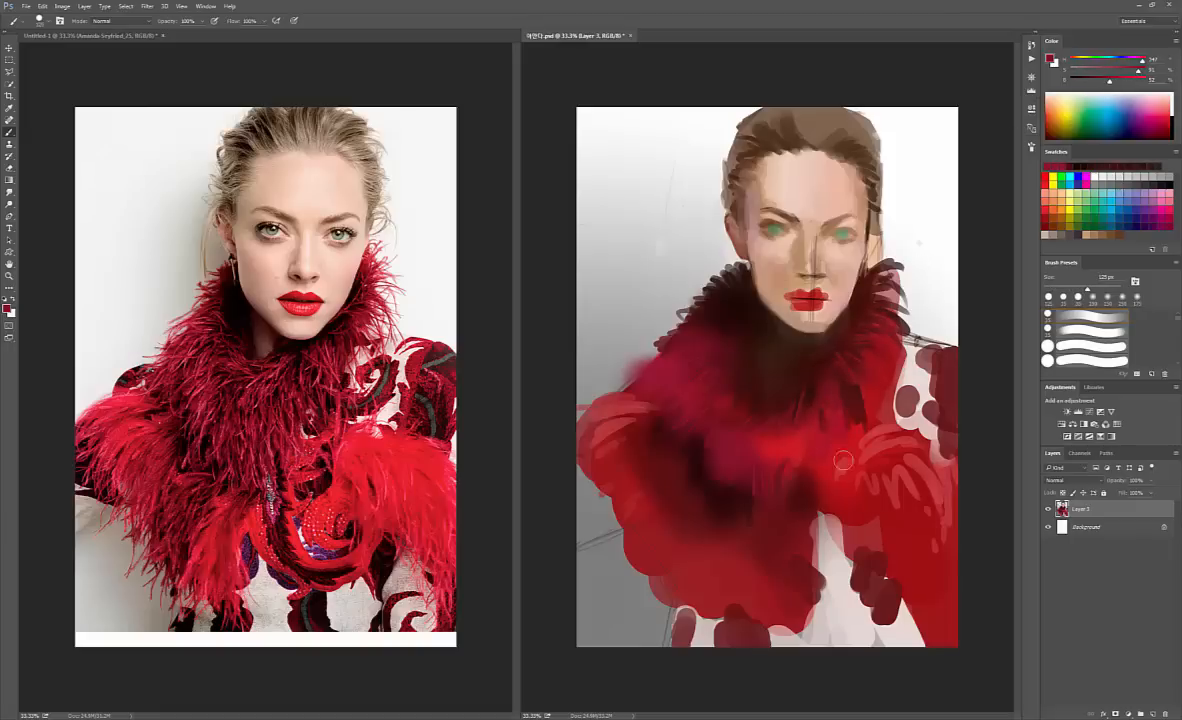
drag(831, 437, 832, 452)
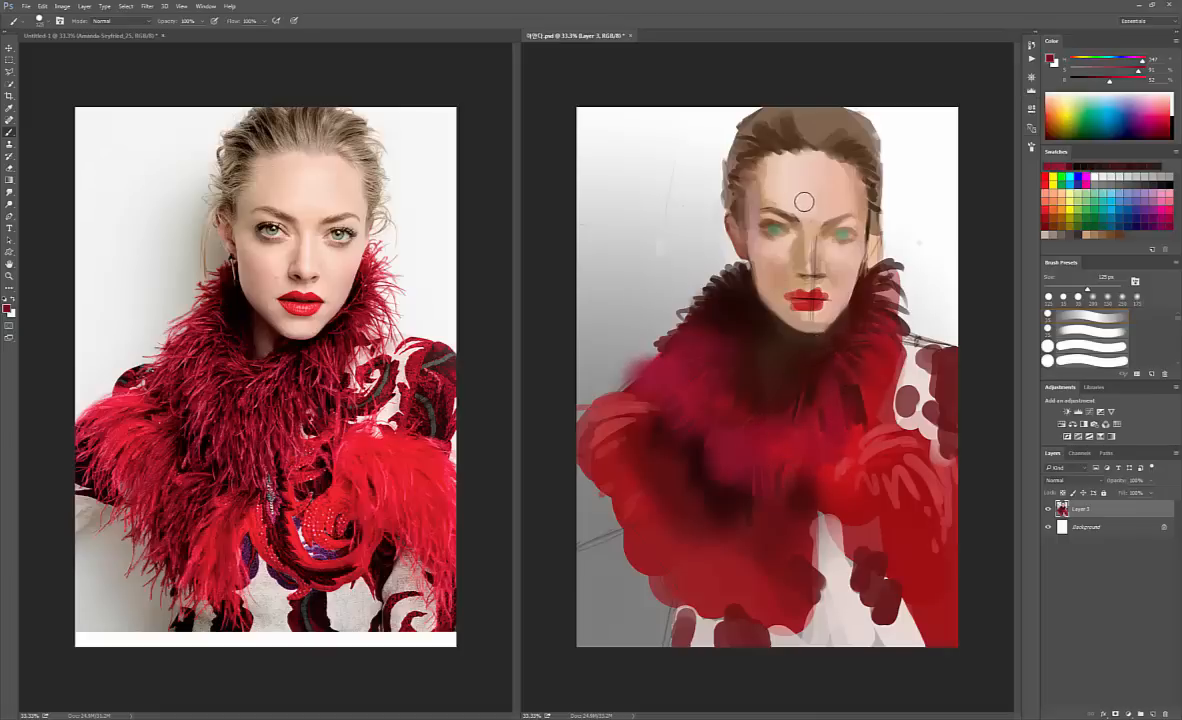
- Sample the garment's red and paint feather tufts along the outer sleeve edge and the lower hem with a 35 px brush
alt+click(638, 494)
key([)
key([)
key([)
key([)
key([)
key([)
key([)
key([)
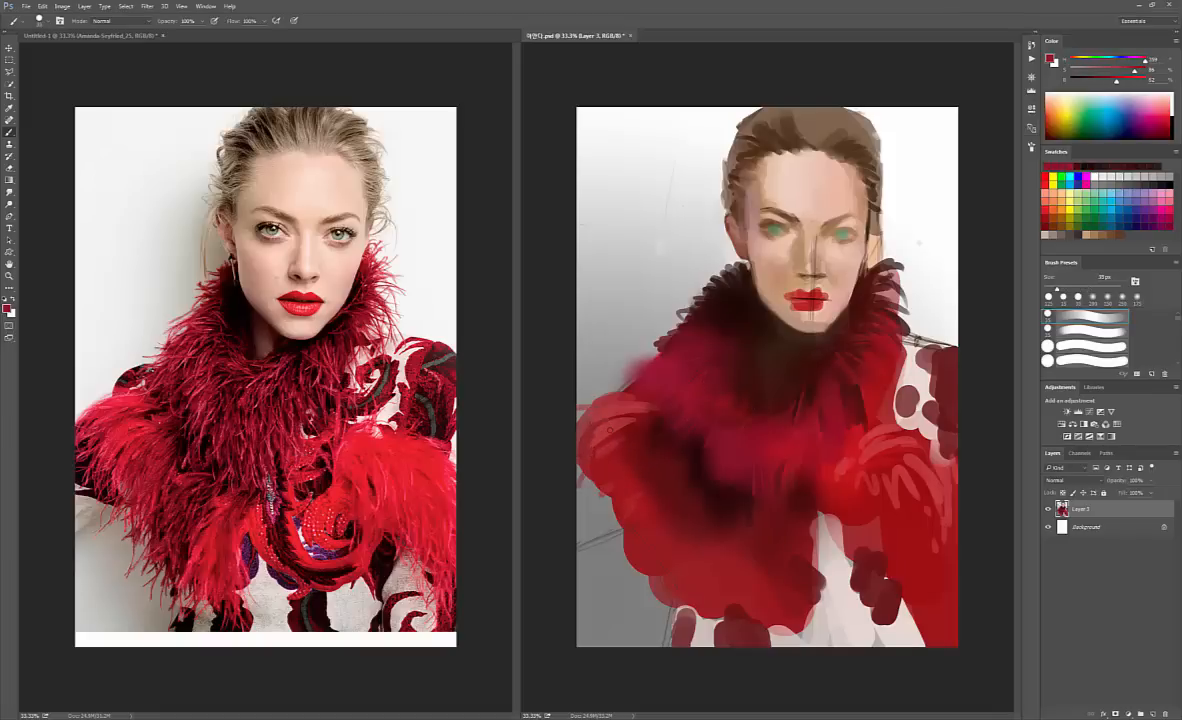
drag(590, 470, 582, 505)
drag(599, 487, 592, 519)
drag(612, 502, 598, 519)
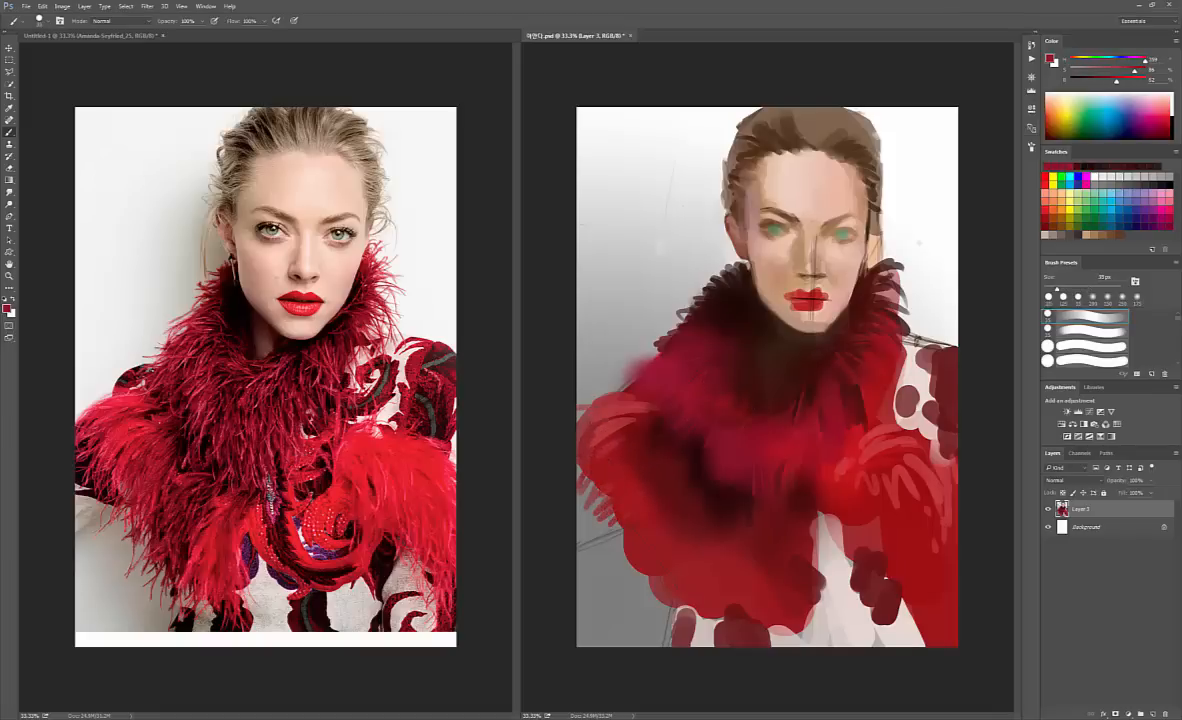
drag(703, 615, 700, 632)
mouse_move(711, 620)
mouse_down()
mouse_move(707, 639)
mouse_move(718, 634)
mouse_up()
- Sample the dark shadow color, enlarge the brush to 250 px, and broaden the dark mass across the chest
key(bracketright)
key(bracketright)
key(bracketright)
key(bracketright)
key(bracketright)
key(bracketright)
key(bracketright)
key(bracketright)
key(bracketright)
key(bracketright)
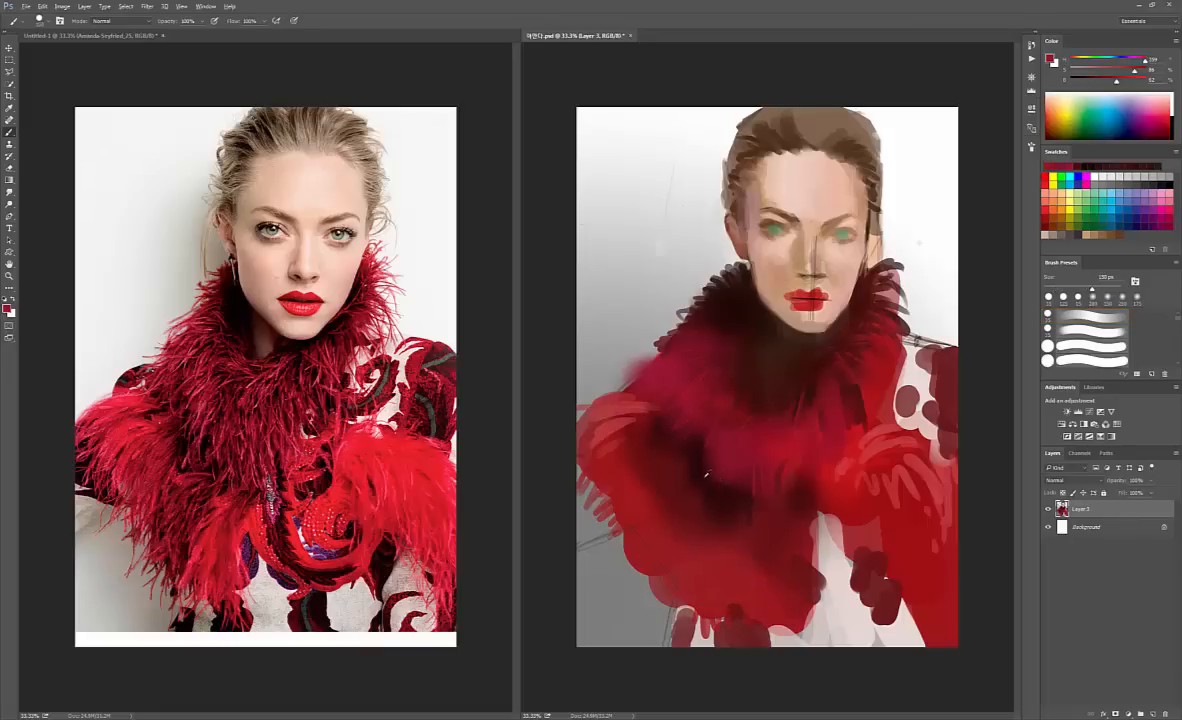
alt+click(646, 440)
key(bracketright)
key(bracketright)
mouse_move(702, 498)
mouse_down()
mouse_move(733, 542)
mouse_move(751, 521)
mouse_move(755, 543)
mouse_move(731, 526)
mouse_move(712, 541)
mouse_move(707, 570)
mouse_move(654, 517)
mouse_move(656, 543)
mouse_move(694, 589)
mouse_move(707, 555)
mouse_move(690, 526)
mouse_move(704, 515)
mouse_move(681, 477)
mouse_up()
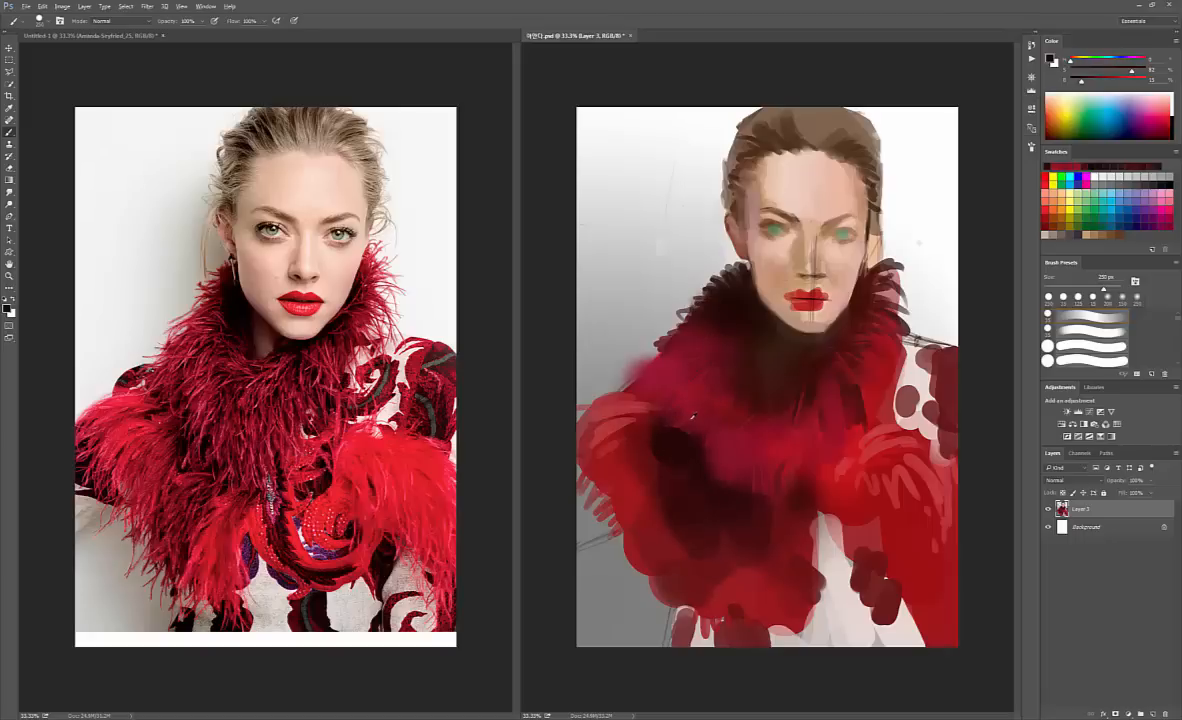
- Sample a dark crimson, reduce the brush to 90 px, and break up the boundary between the collar and the chest shadow
alt+click(640, 385)
key(bracketleft)
key(bracketleft)
key(bracketleft)
key(bracketleft)
key(bracketleft)
key(bracketleft)
mouse_move(665, 403)
mouse_down()
mouse_move(683, 419)
mouse_move(681, 438)
mouse_move(699, 443)
mouse_up()
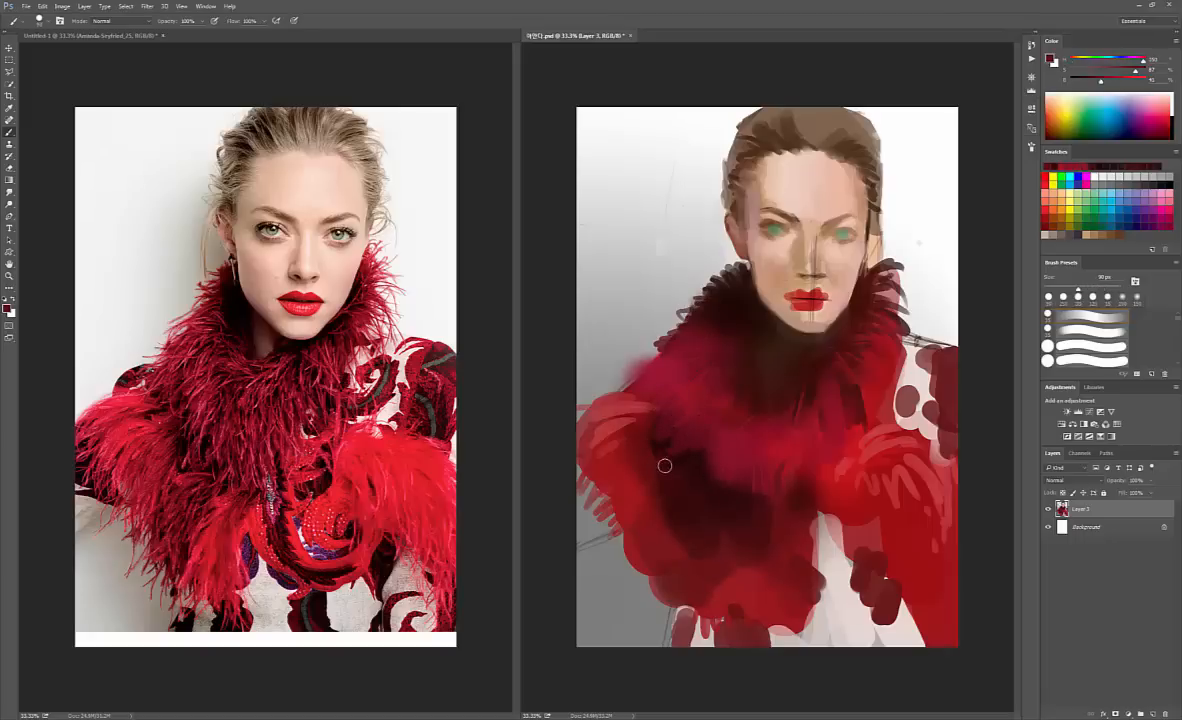
- Sample a deep red from the collar and paint it over the dark fur beside the neck with a 175 px brush
key(bracketright)
key(bracketright)
key(bracketright)
key(bracketright)
key(bracketleft)
alt+click(709, 341)
mouse_move(716, 332)
mouse_down()
mouse_move(710, 319)
mouse_move(736, 343)
mouse_move(733, 312)
mouse_move(747, 331)
mouse_up()
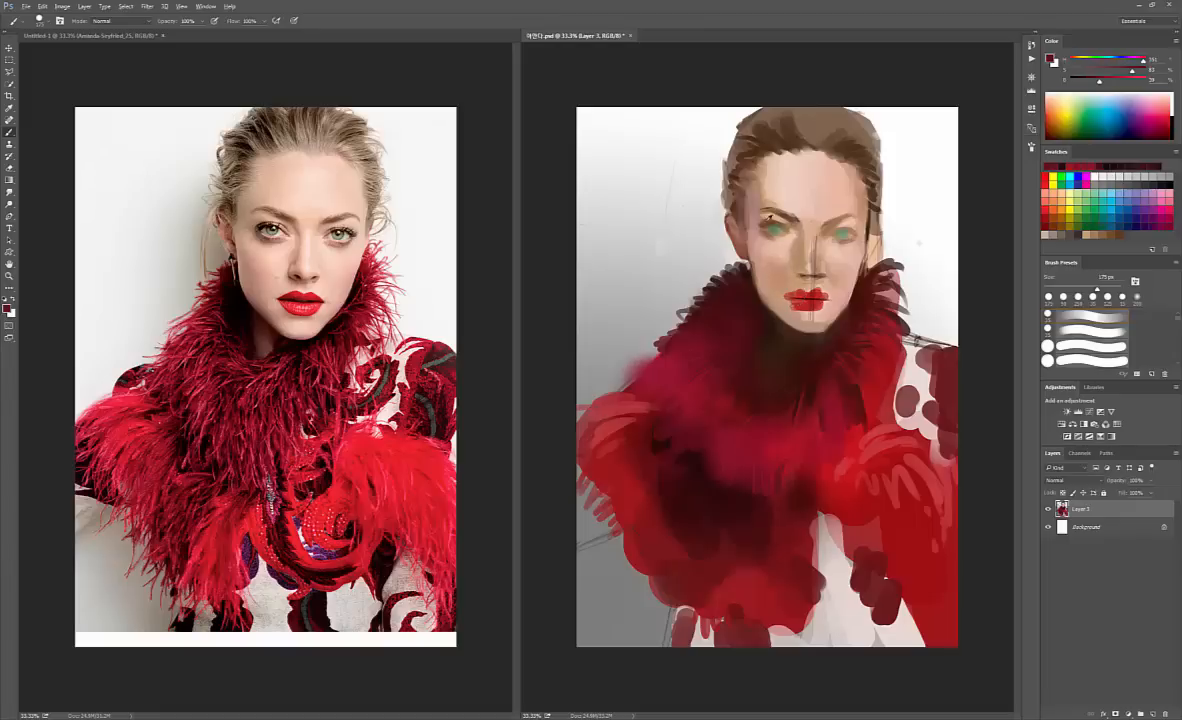
- Repaint the neck shadow with sampled skin and dark brown, and work sampled crimson into the collar below it, ending with an 80 px brush
alt+click(775, 298)
mouse_move(776, 335)
mouse_down()
mouse_move(780, 382)
mouse_move(777, 332)
mouse_up()
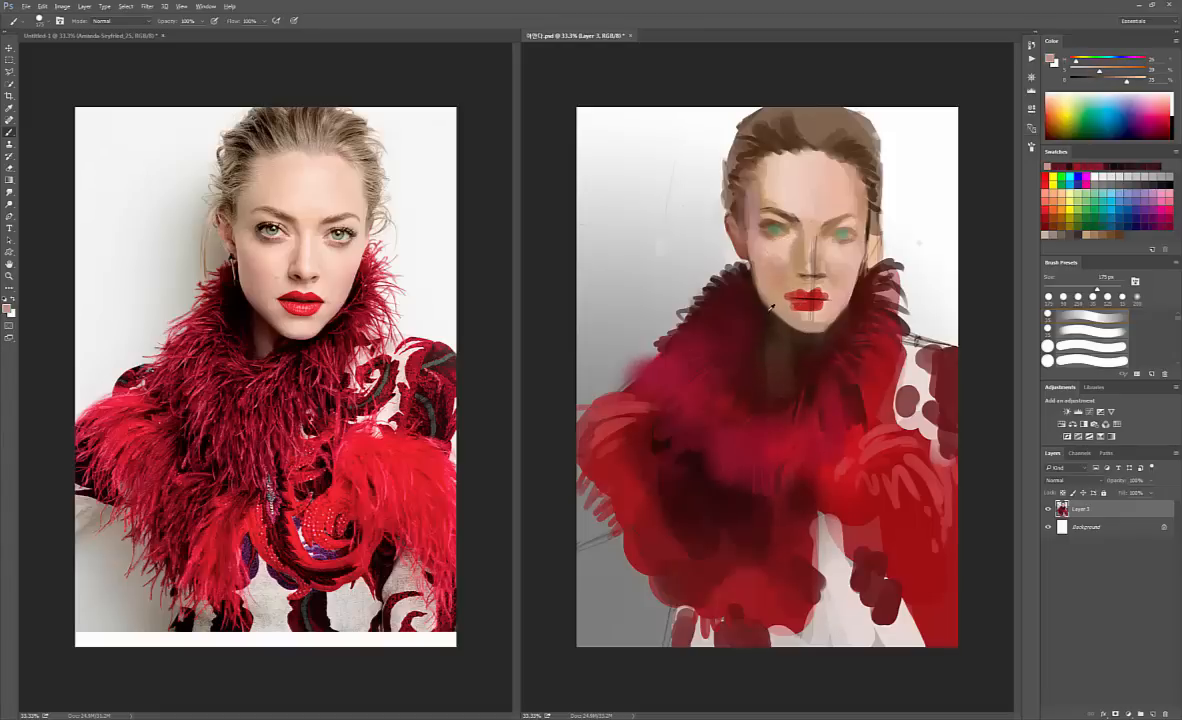
alt+click(763, 316)
key(bracketleft)
key(bracketleft)
key(bracketleft)
key(bracketleft)
key(bracketleft)
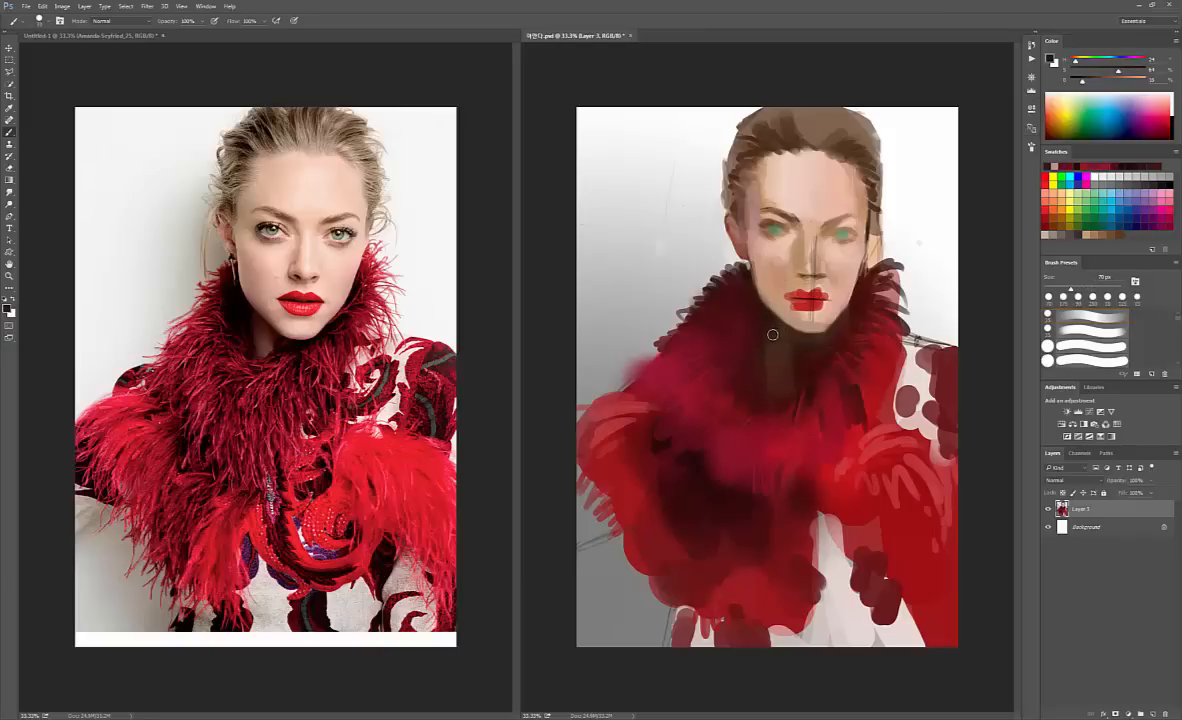
key(bracketright)
alt+click(786, 383)
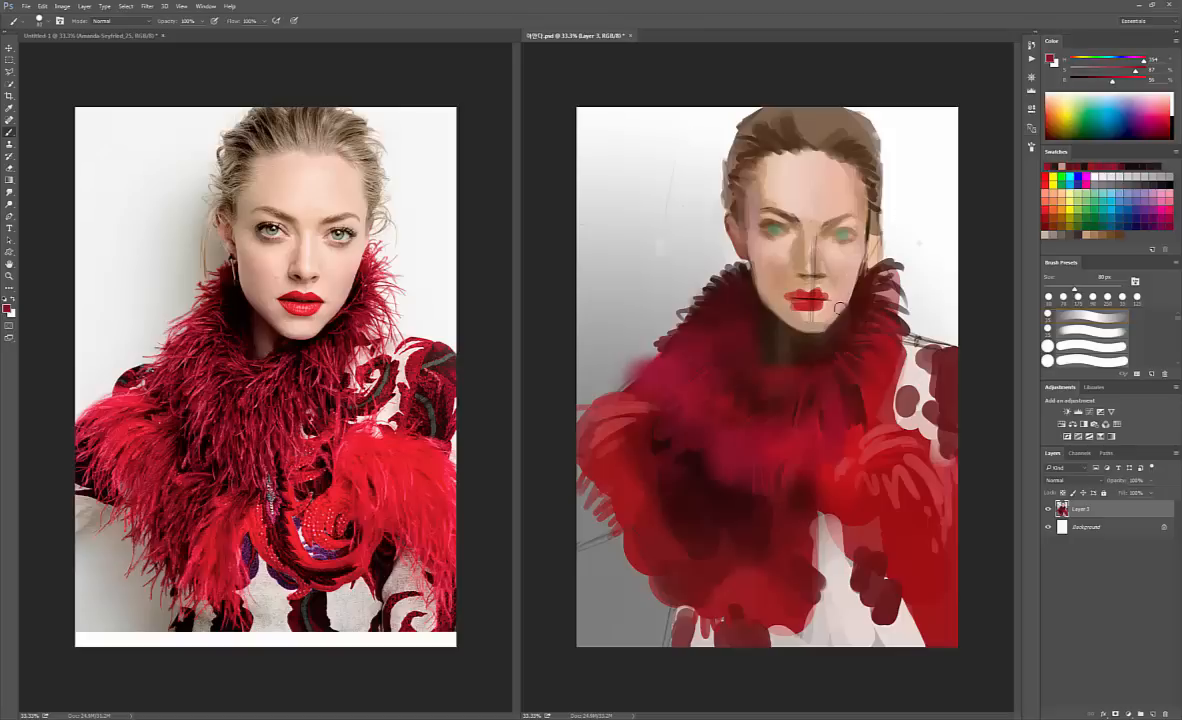
- Reset the colors to default and smudge the dark fur around the neck, enlarging the Smudge tool to 125 px
key(d)
key(r)
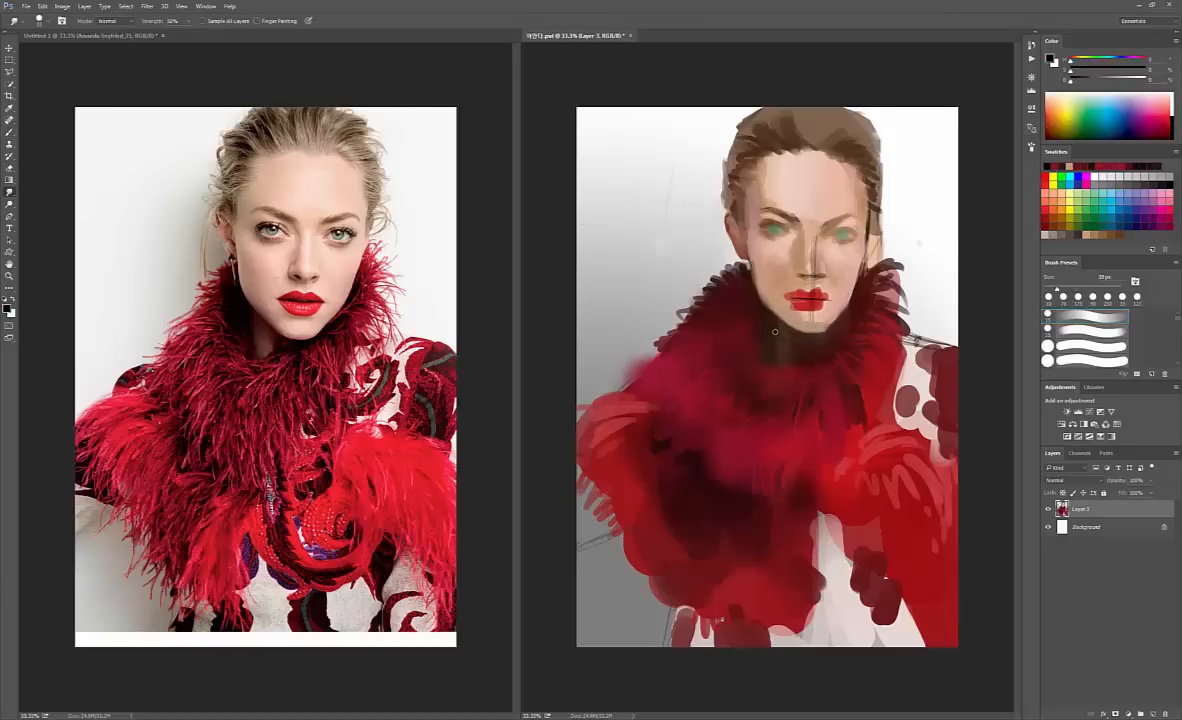
key(bracketright)
key(bracketright)
key(bracketright)
key(bracketright)
key(bracketright)
key(bracketright)
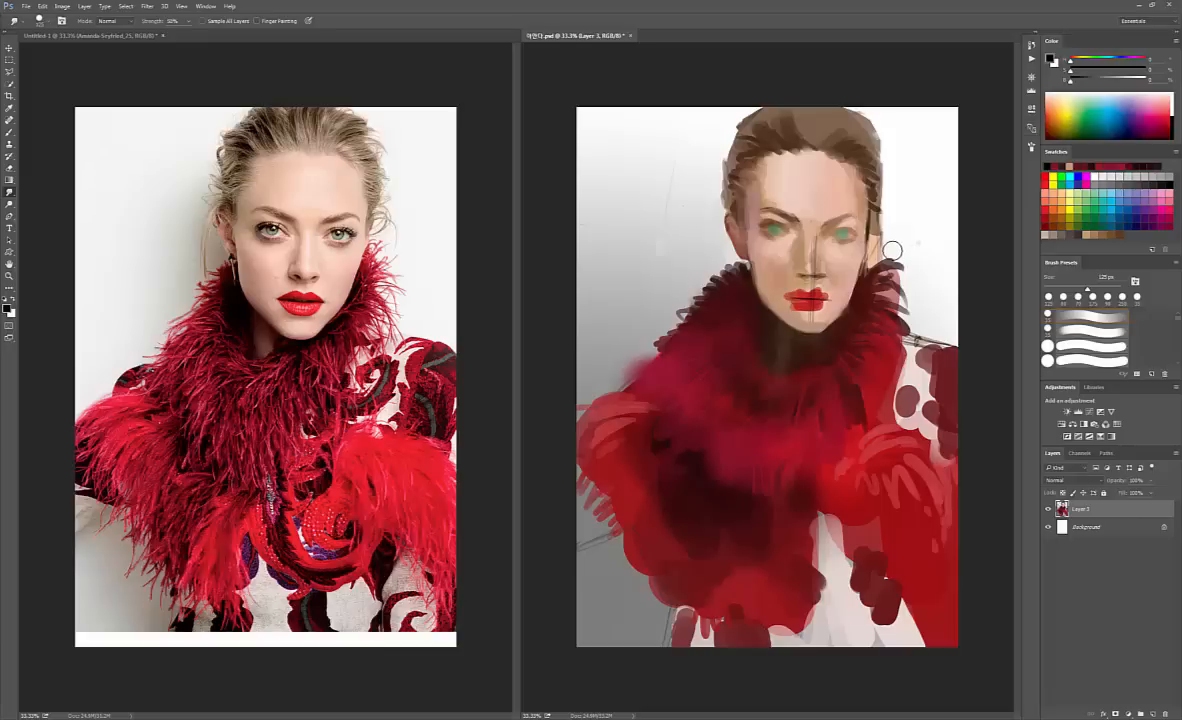
- Switch to the Mixer Brush at 250 px and blend the collar's outer edge below the ear into the gray background
key(b)
key(shift+b)
key(shift+b)
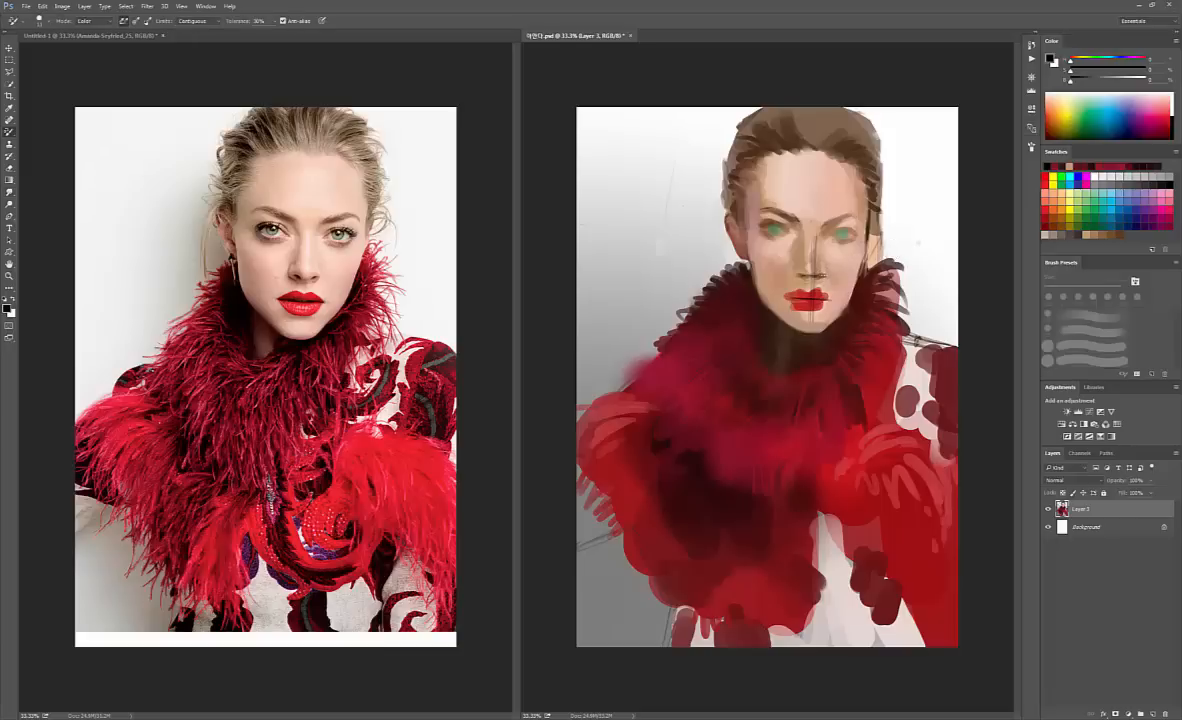
key(shift+b)
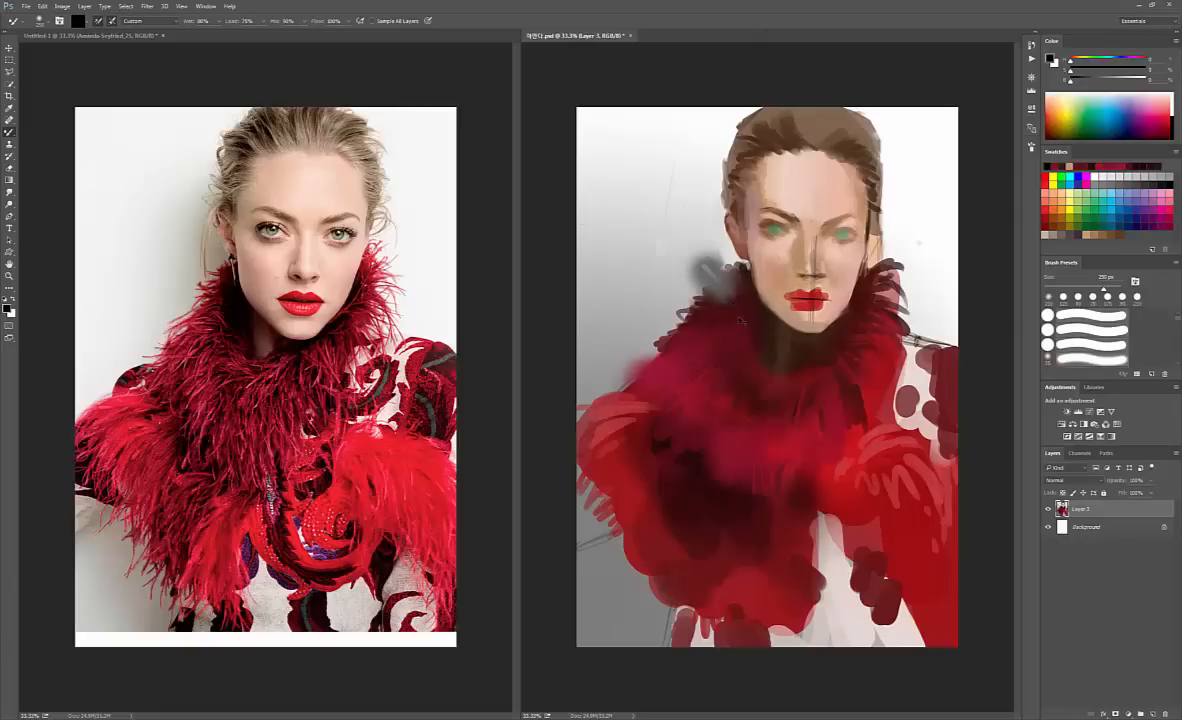
mouse_move(660, 284)
mouse_down()
mouse_move(648, 276)
mouse_move(658, 255)
mouse_up()
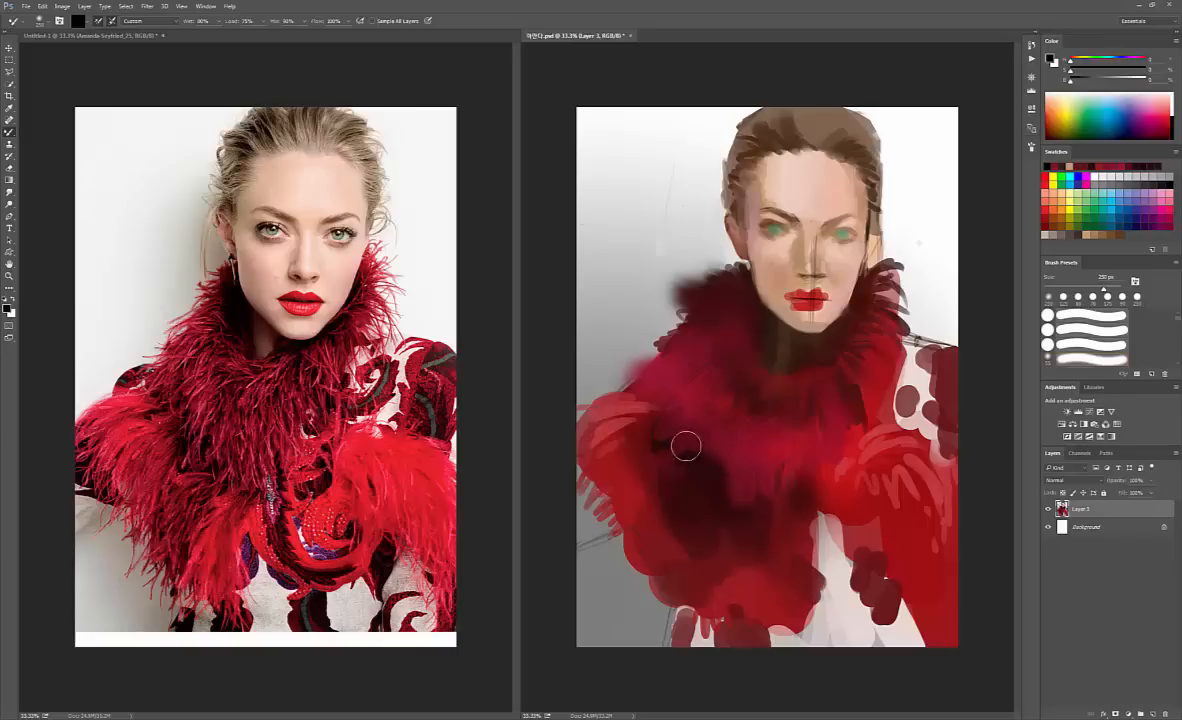
- Blend the feathered sleeve beside the gray background, the chest shadow and the garment's lower reds with the 250 px Mixer Brush
mouse_move(660, 409)
mouse_down()
mouse_move(626, 438)
mouse_move(657, 462)
mouse_move(619, 420)
mouse_move(604, 440)
mouse_move(635, 418)
mouse_move(580, 427)
mouse_move(630, 433)
mouse_up()
drag(623, 507, 649, 538)
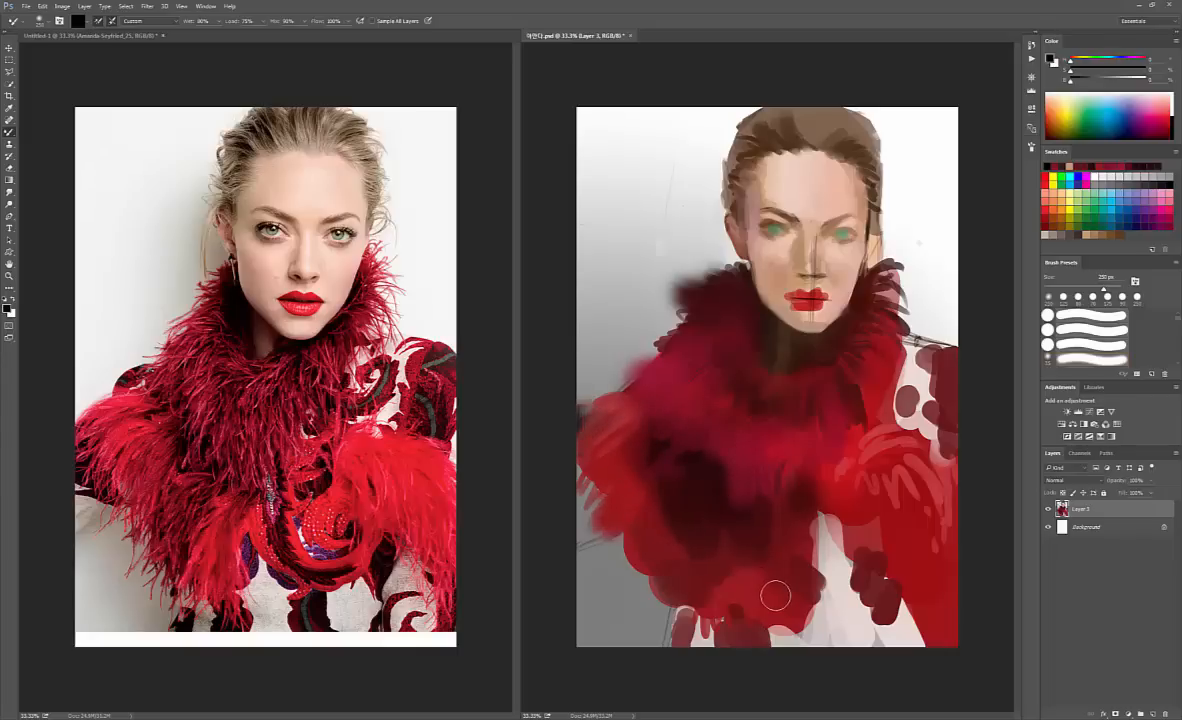
mouse_move(737, 627)
mouse_down()
mouse_move(743, 537)
mouse_move(691, 519)
mouse_move(663, 532)
mouse_move(680, 481)
mouse_move(757, 543)
mouse_up()
mouse_move(768, 488)
mouse_down()
mouse_move(786, 485)
mouse_move(799, 514)
mouse_up()
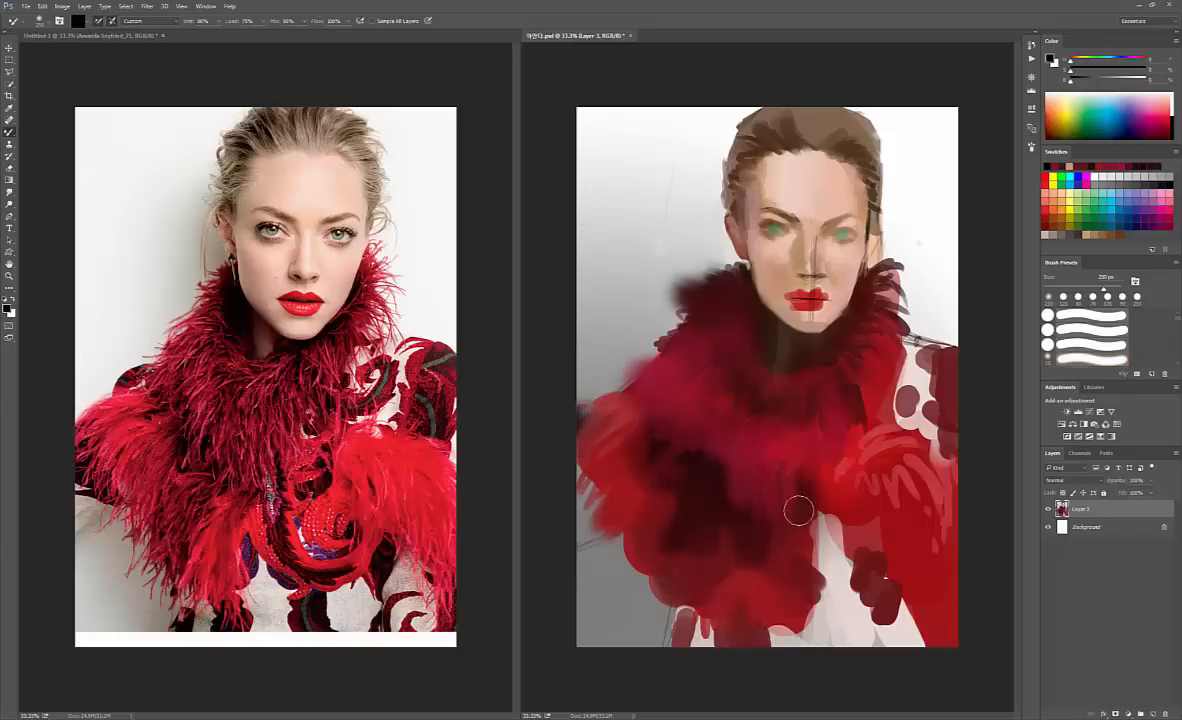
- Blend the collar on the white-background side, reduce the Mixer Brush to 125 px, and soften the pale strokes on the sleeve below
mouse_move(899, 376)
mouse_down()
mouse_move(898, 342)
mouse_move(872, 325)
mouse_move(871, 299)
mouse_move(878, 334)
mouse_up()
key(bracketleft)
key(bracketleft)
key(bracketleft)
key(bracketleft)
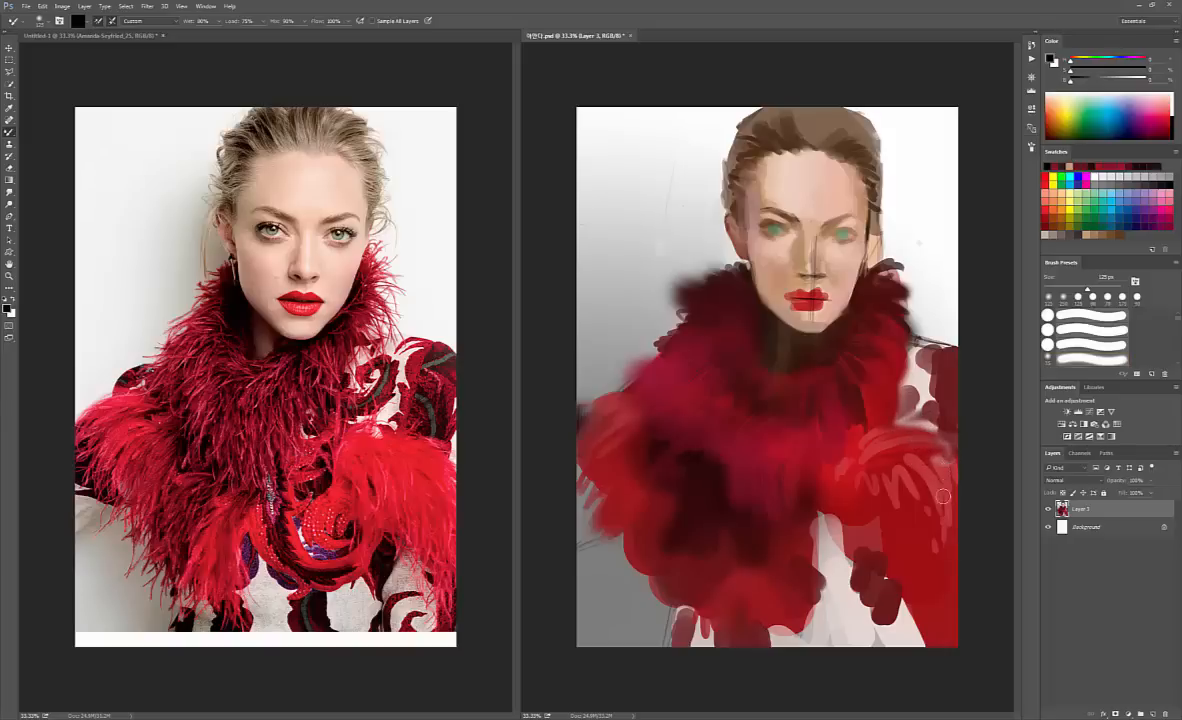
mouse_move(940, 466)
mouse_down()
mouse_move(887, 476)
mouse_move(881, 492)
mouse_move(902, 457)
mouse_move(926, 492)
mouse_up()
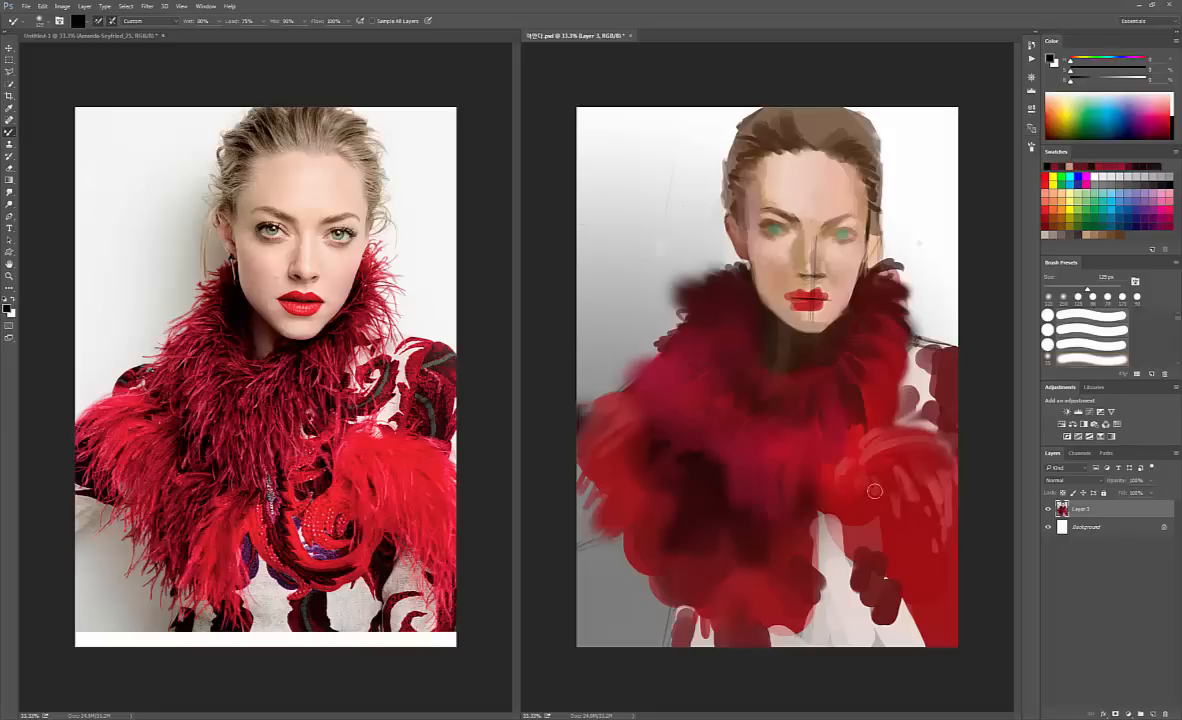
- Enlarge the Mixer Brush to 175 px, choose a soft round 35 px tip instead, and return to the regular Brush
key(bracketright)
key(bracketright)
right_click(844, 363)
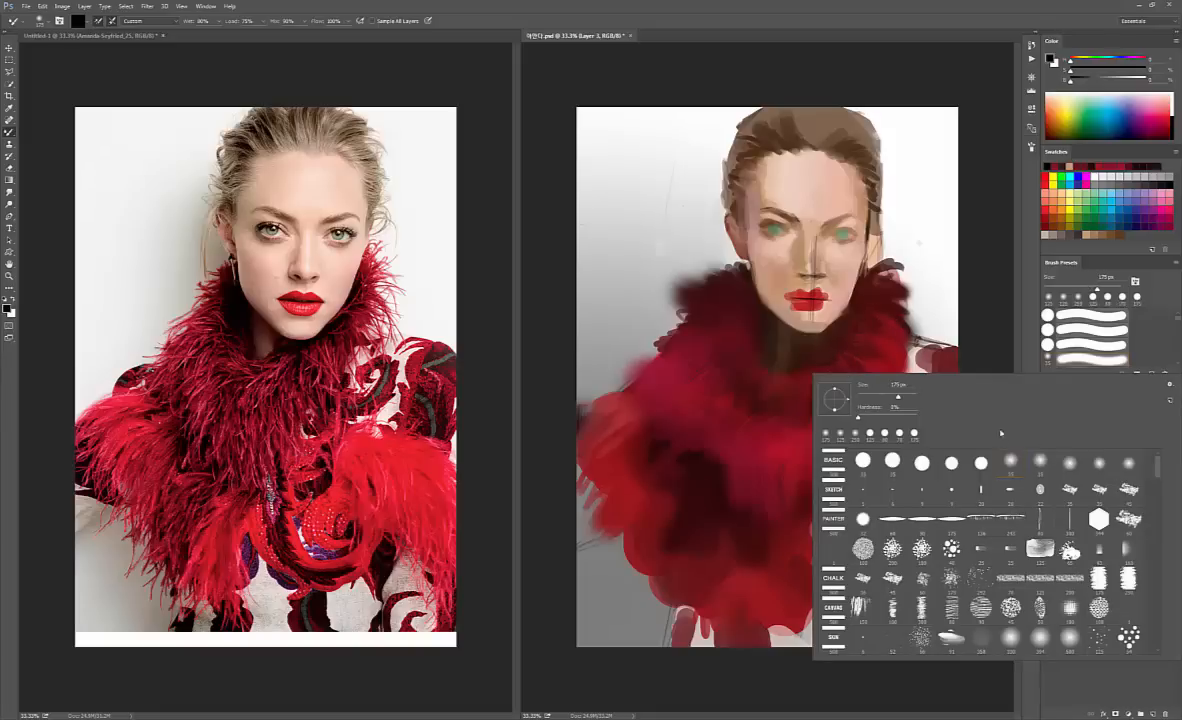
double_click(1012, 468)
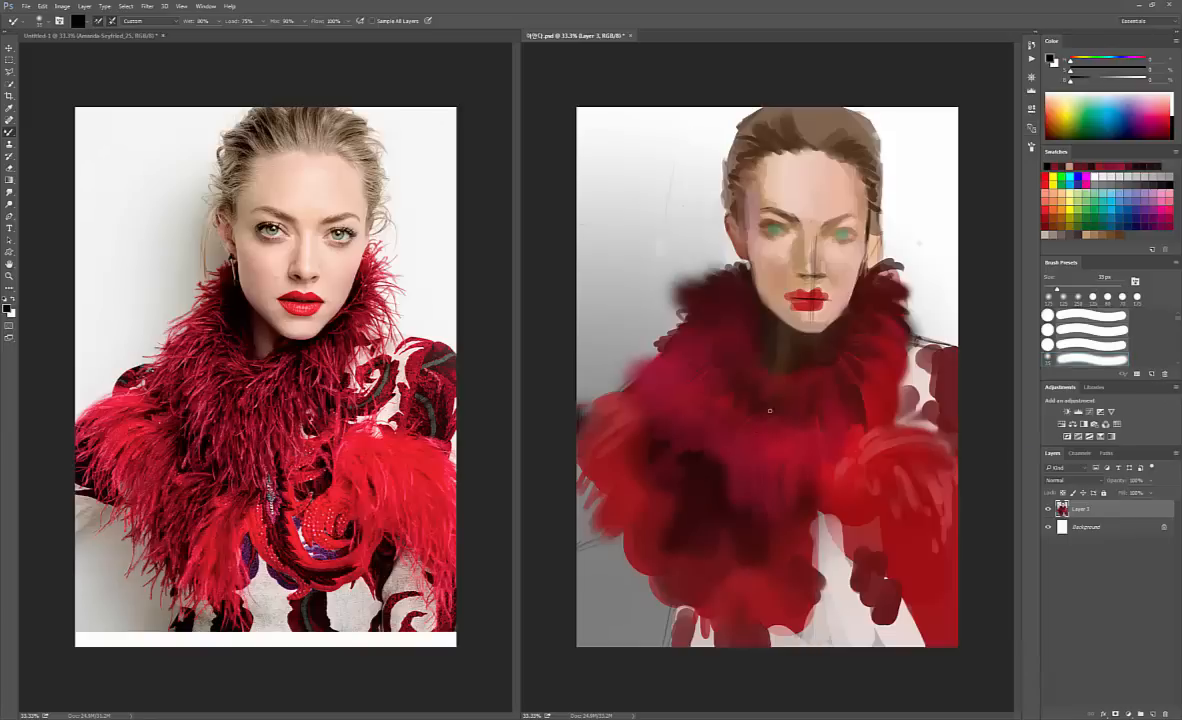
alt+click(717, 498)
key(shift+b)
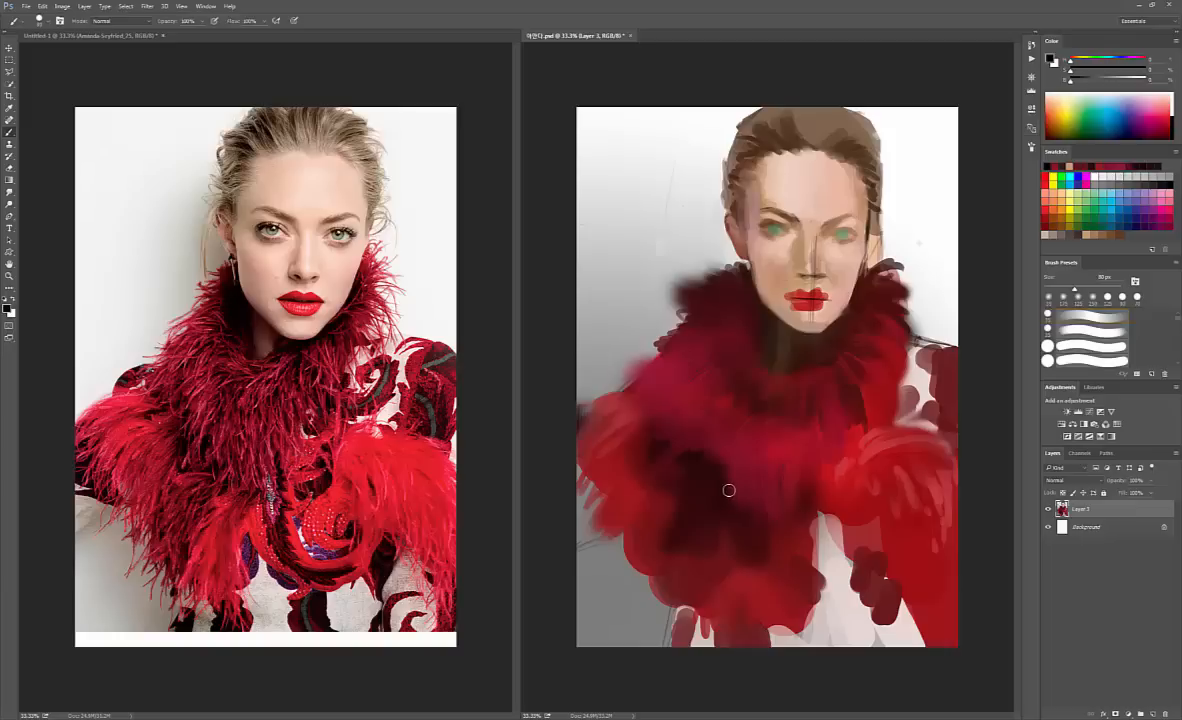
- Sample the chest's dark shadow color, enlarge the brush to 200 px, and shade the bright red sleeve under the patterned shoulder
alt+click(742, 490)
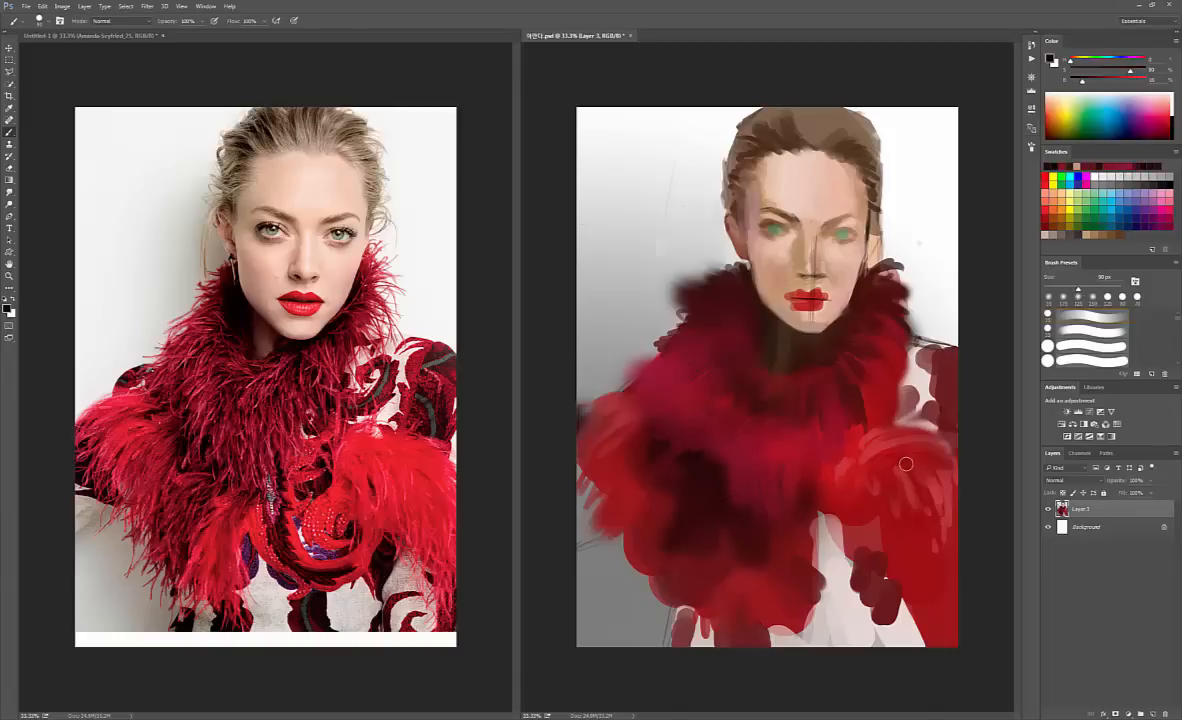
key(bracketright)
key(bracketright)
key(bracketright)
key(bracketright)
key(bracketright)
key(bracketright)
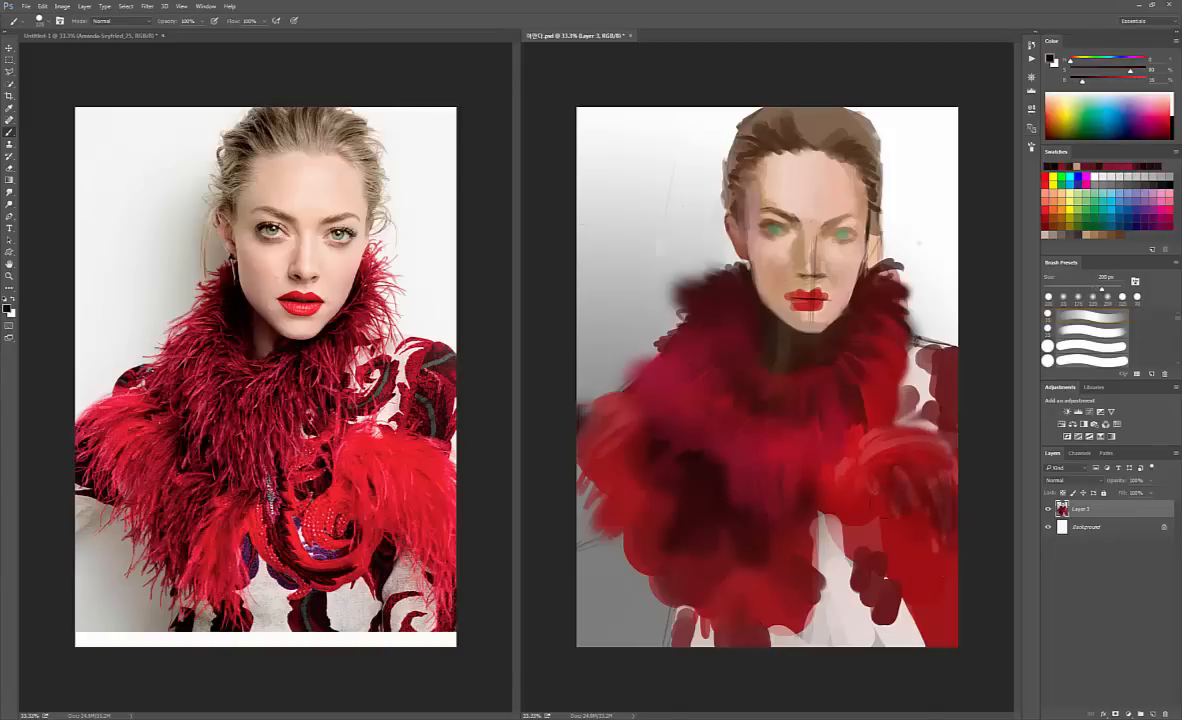
click(849, 480)
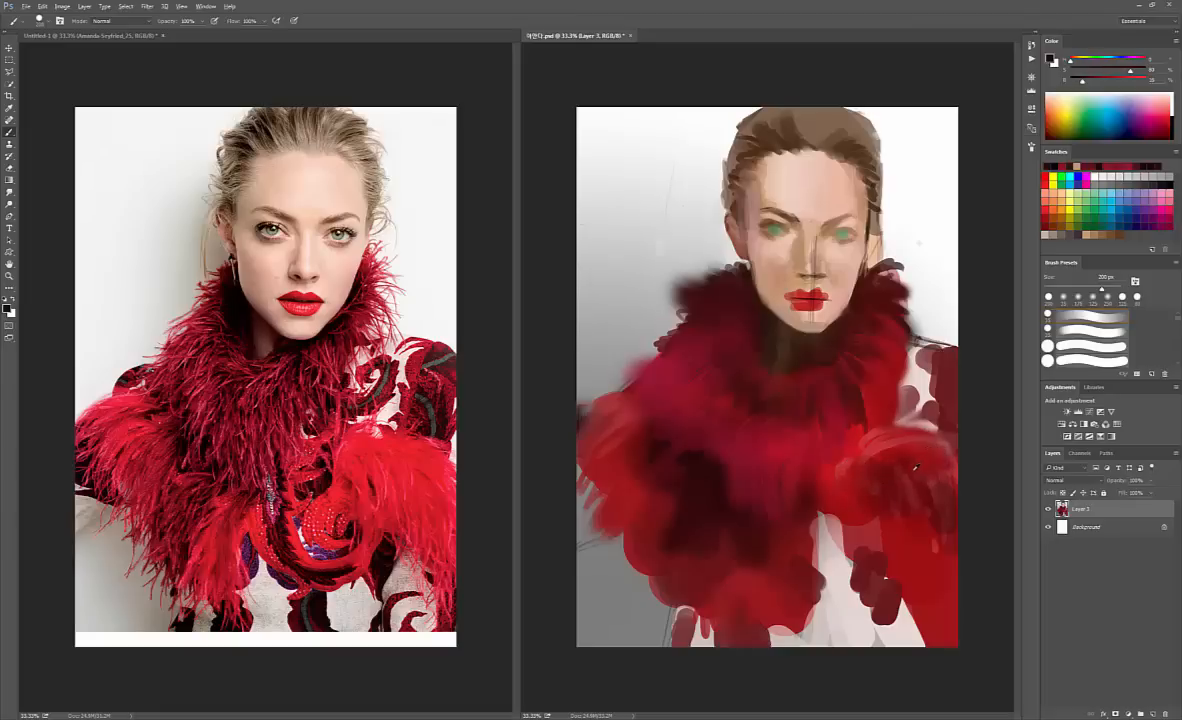
- Sample deep reds from the garment and extend them over the shaded sleeve and the dark patches beside the white panel
alt+click(846, 428)
mouse_move(959, 513)
mouse_down()
mouse_move(954, 543)
mouse_move(923, 497)
mouse_move(928, 547)
mouse_move(909, 491)
mouse_move(885, 514)
mouse_up()
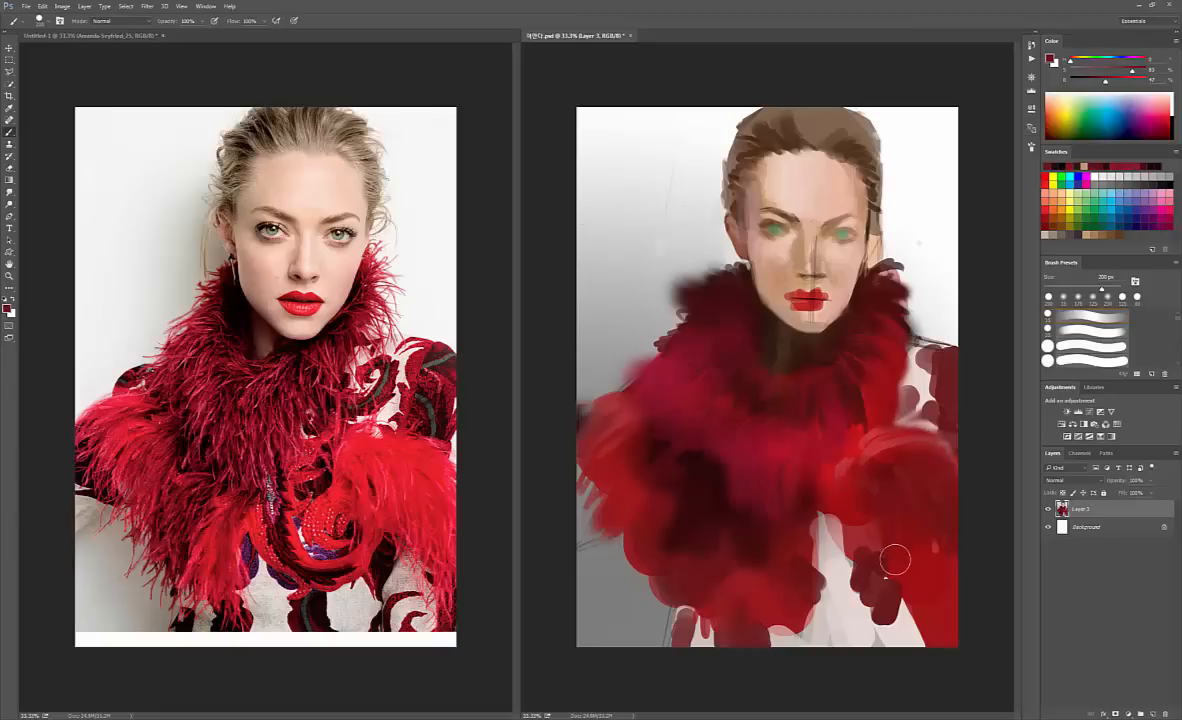
alt+click(878, 547)
click(878, 546)
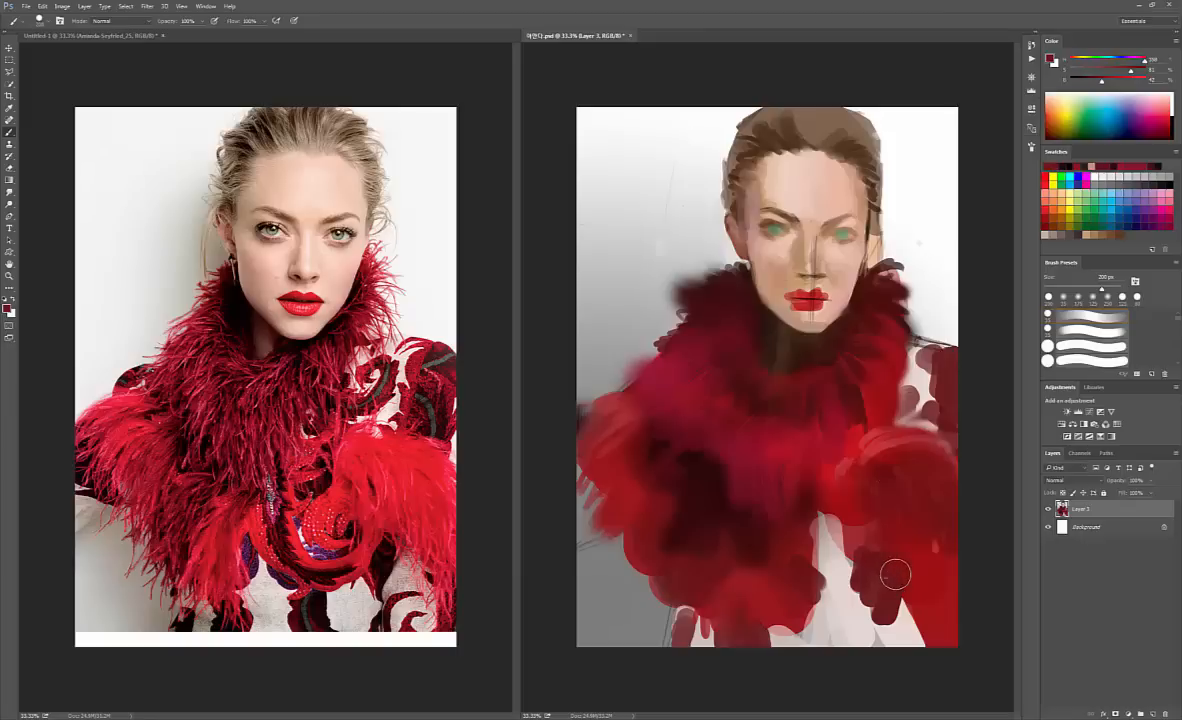
mouse_move(849, 556)
mouse_down()
mouse_move(827, 514)
mouse_move(847, 505)
mouse_move(826, 534)
mouse_up()
alt+click(838, 511)
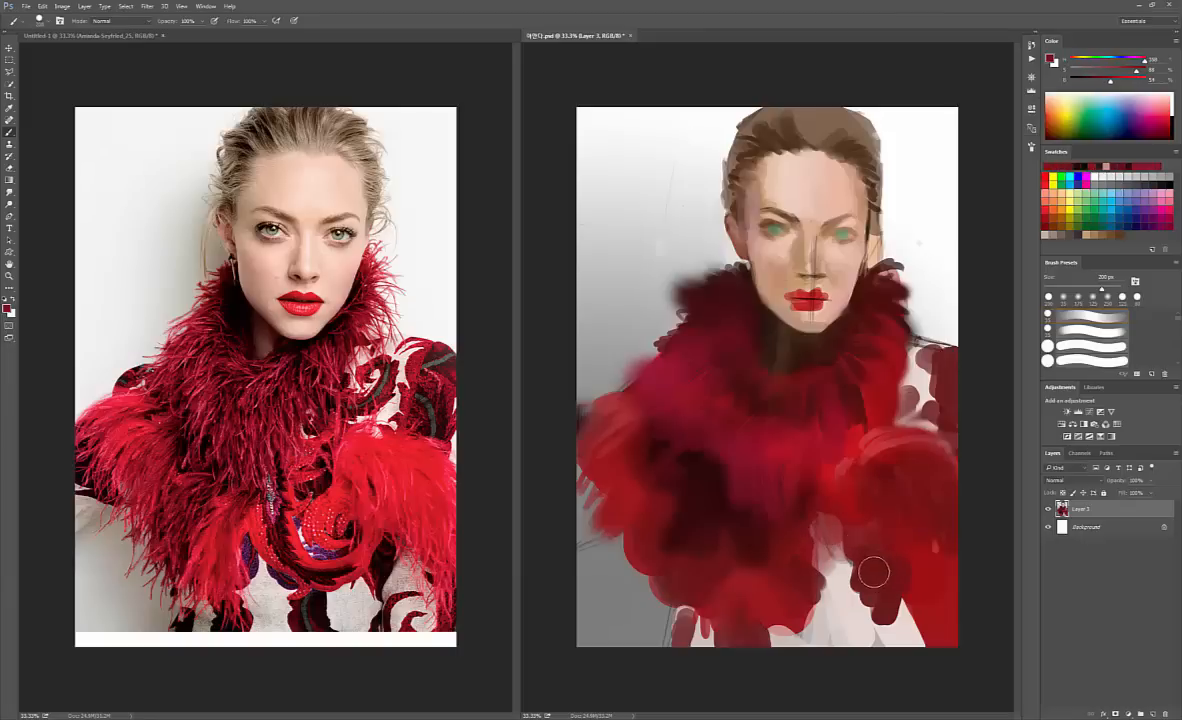
right_click(849, 370)
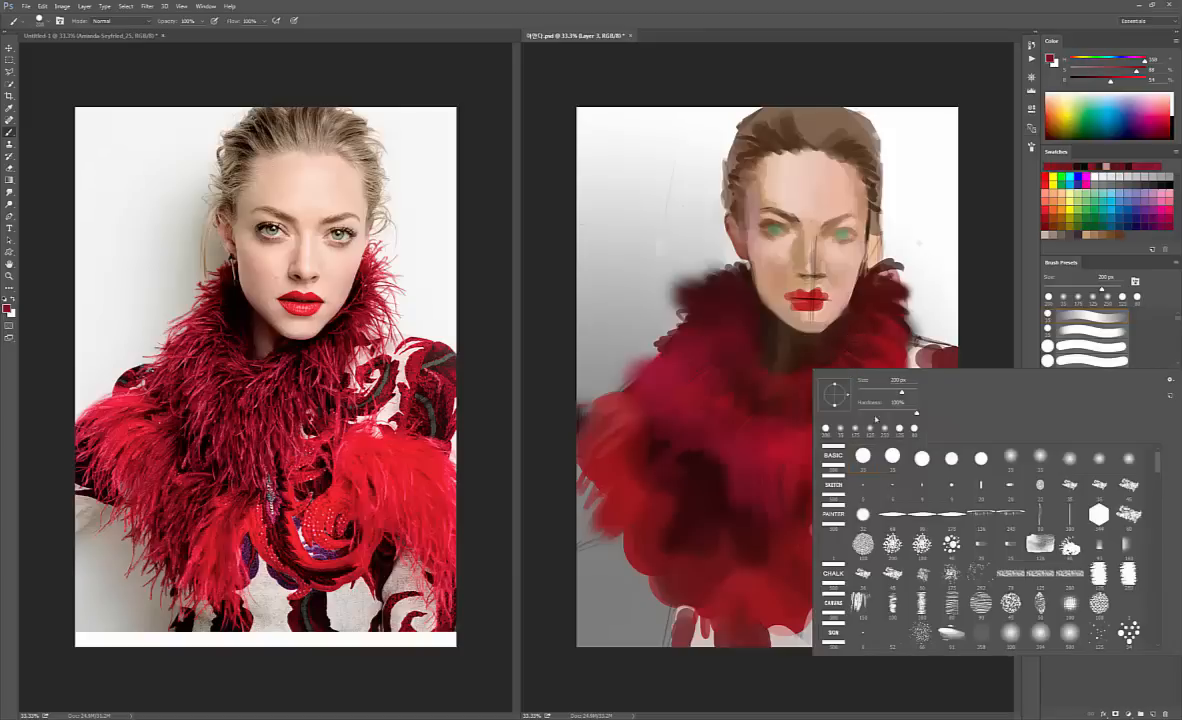
click(781, 436)
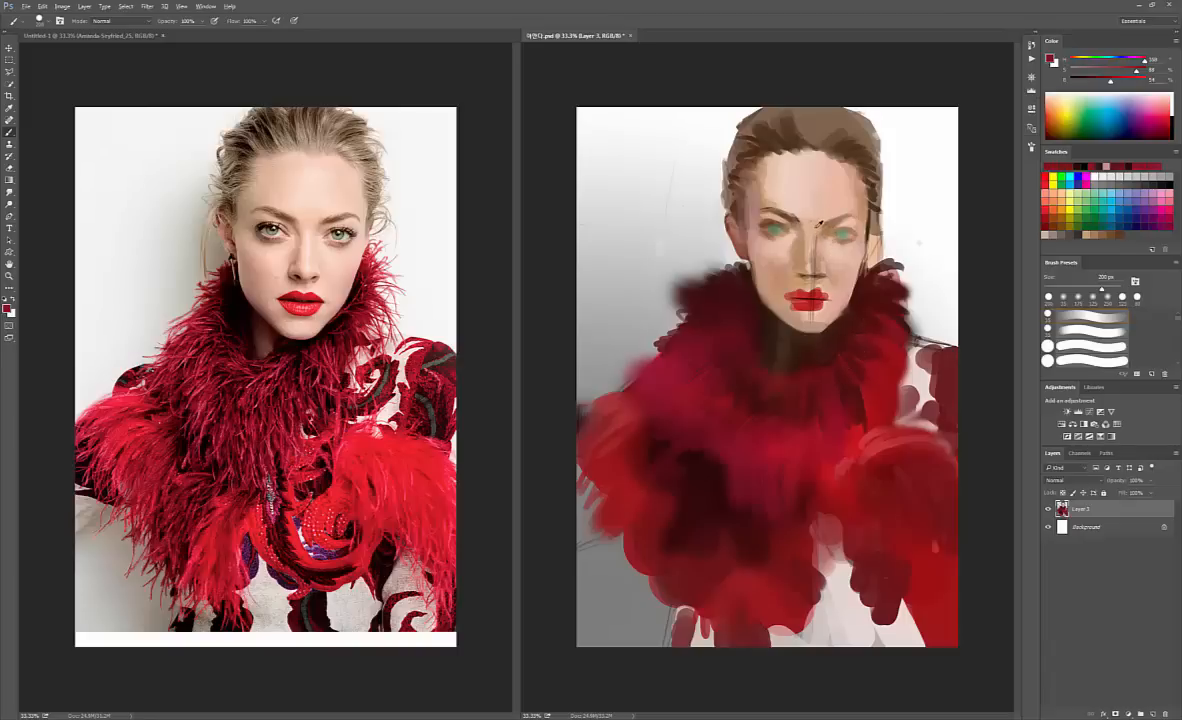
- Sample the skin tone between the brows, reduce the brush to 45 px, and repaint the nose
alt+click(818, 224)
key(bracketleft)
key(bracketleft)
key(bracketleft)
key(bracketleft)
key(bracketleft)
key(bracketleft)
key(bracketleft)
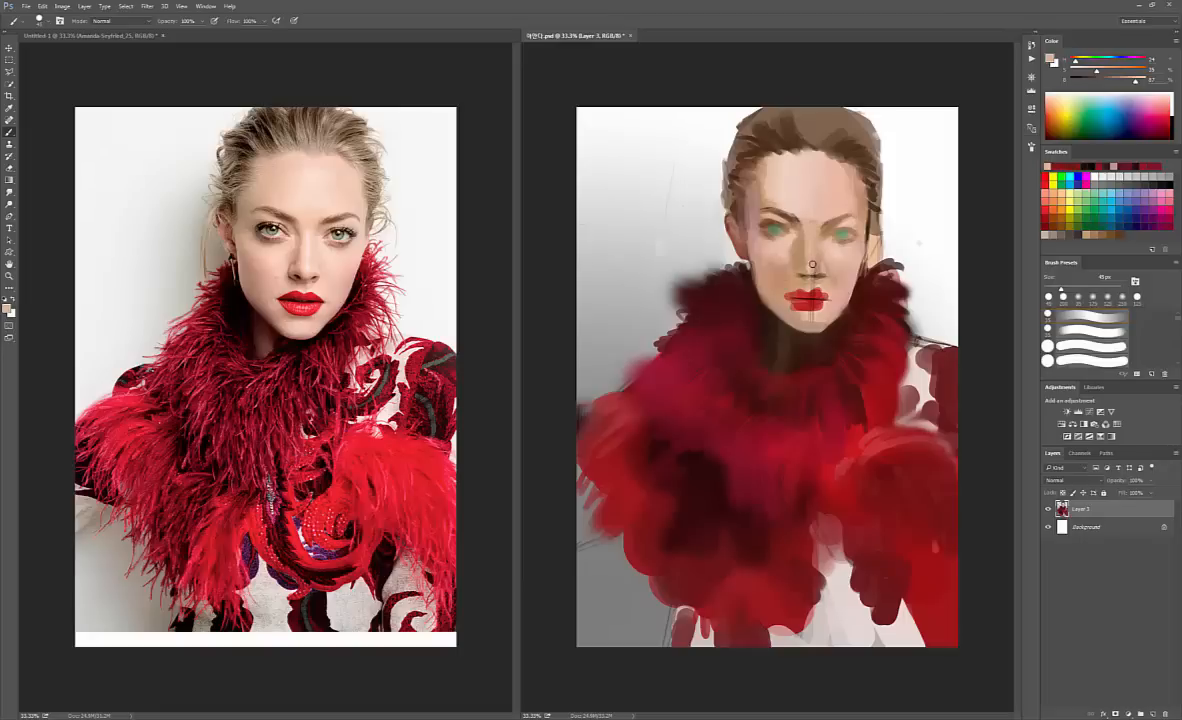
- Sample the nose tone, shift it to darker reddish browns, and paint the shadow and nostrils under the nose tip
alt+click(811, 266)
click(1077, 92)
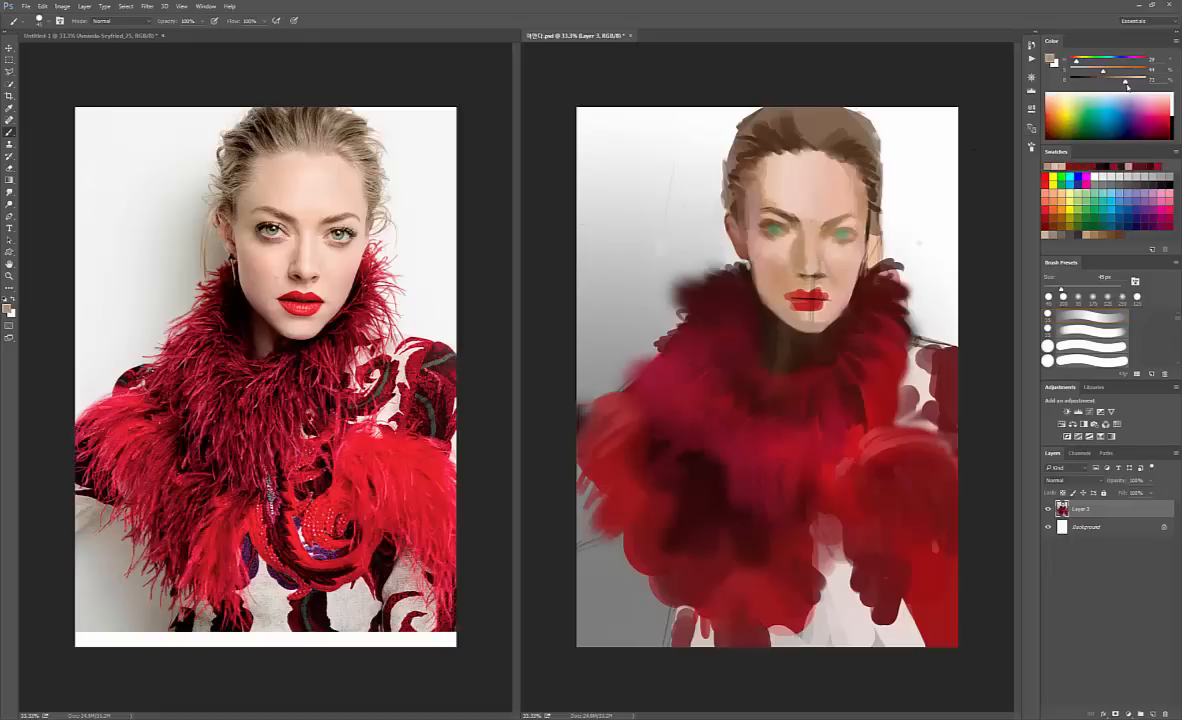
mouse_move(1102, 73)
mouse_down()
mouse_move(1080, 62)
mouse_move(1110, 81)
mouse_up()
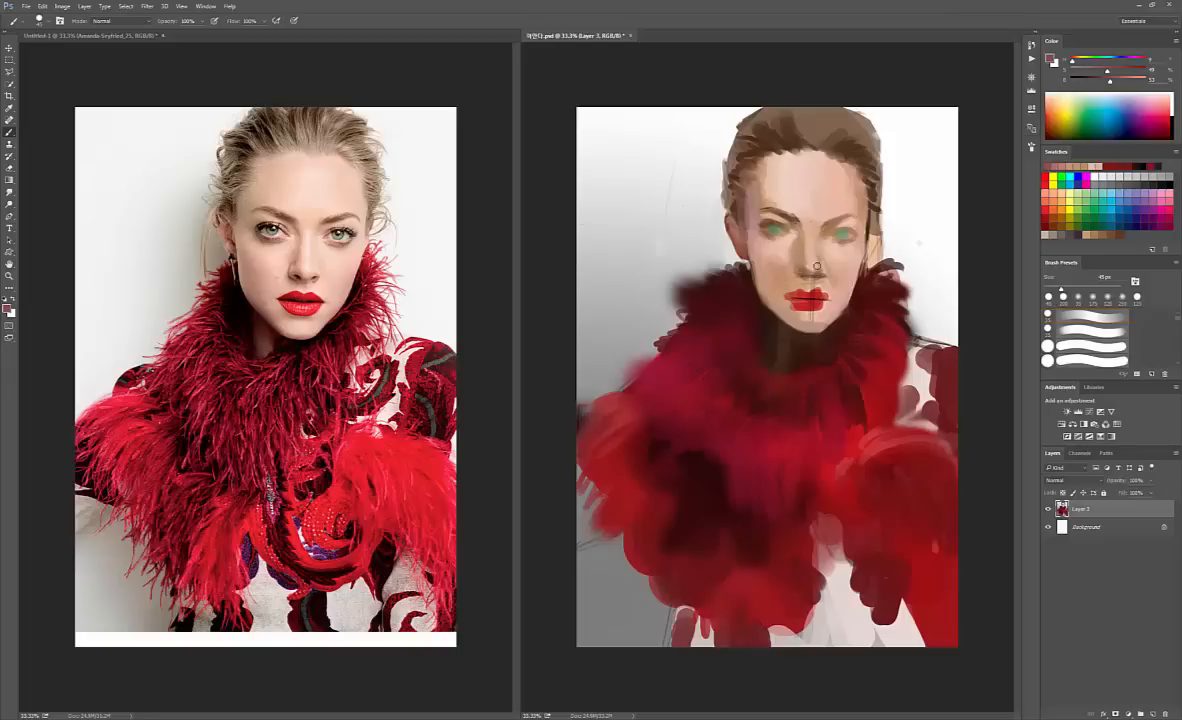
- Sample skin tones beside the nostril and on the cheek, and refine the nose edges and the area above the lips
alt+click(798, 278)
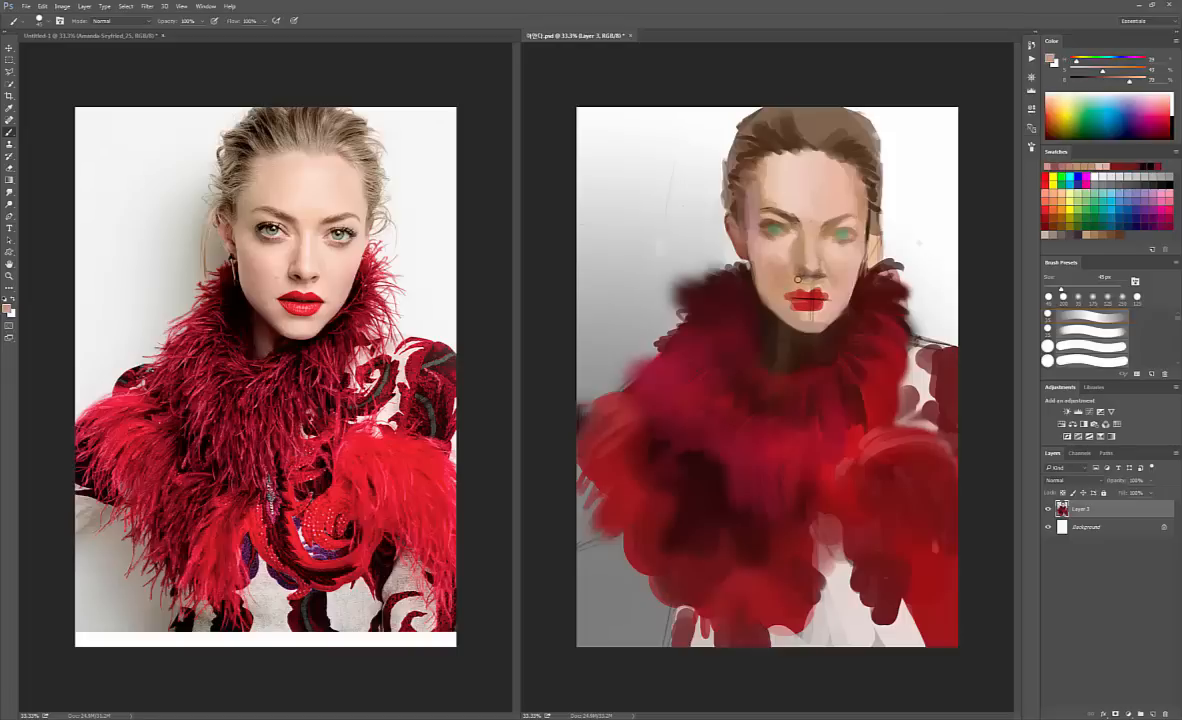
alt+click(798, 279)
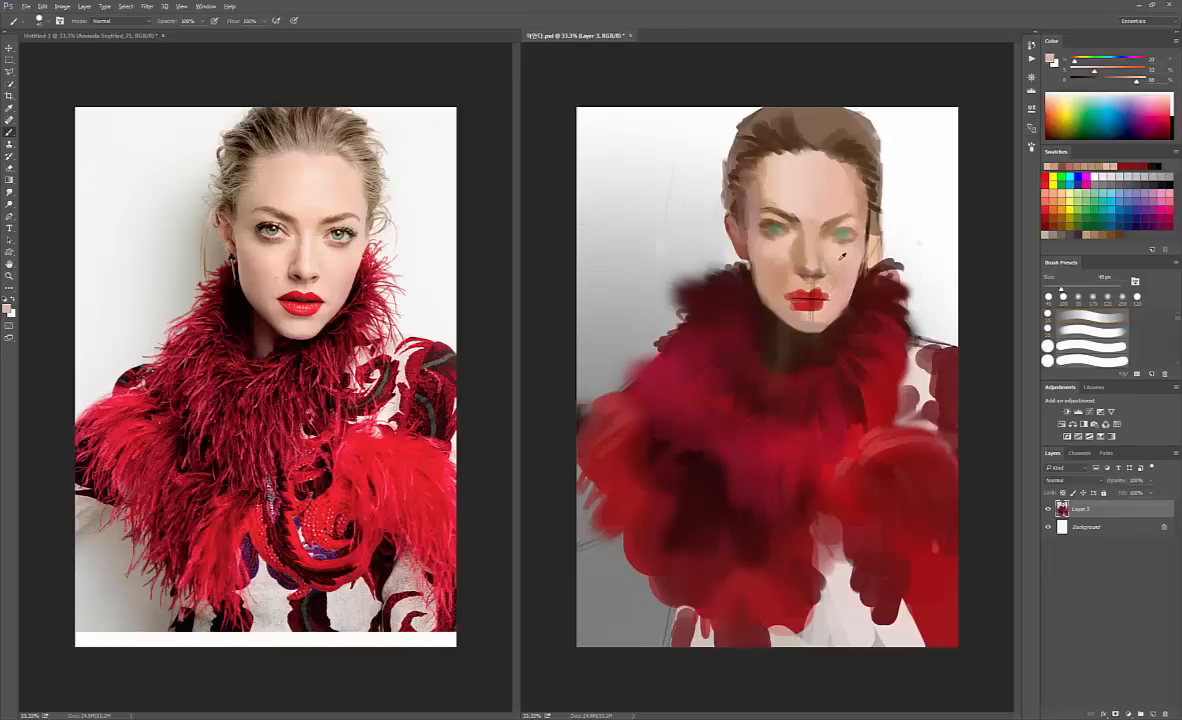
alt+click(842, 257)
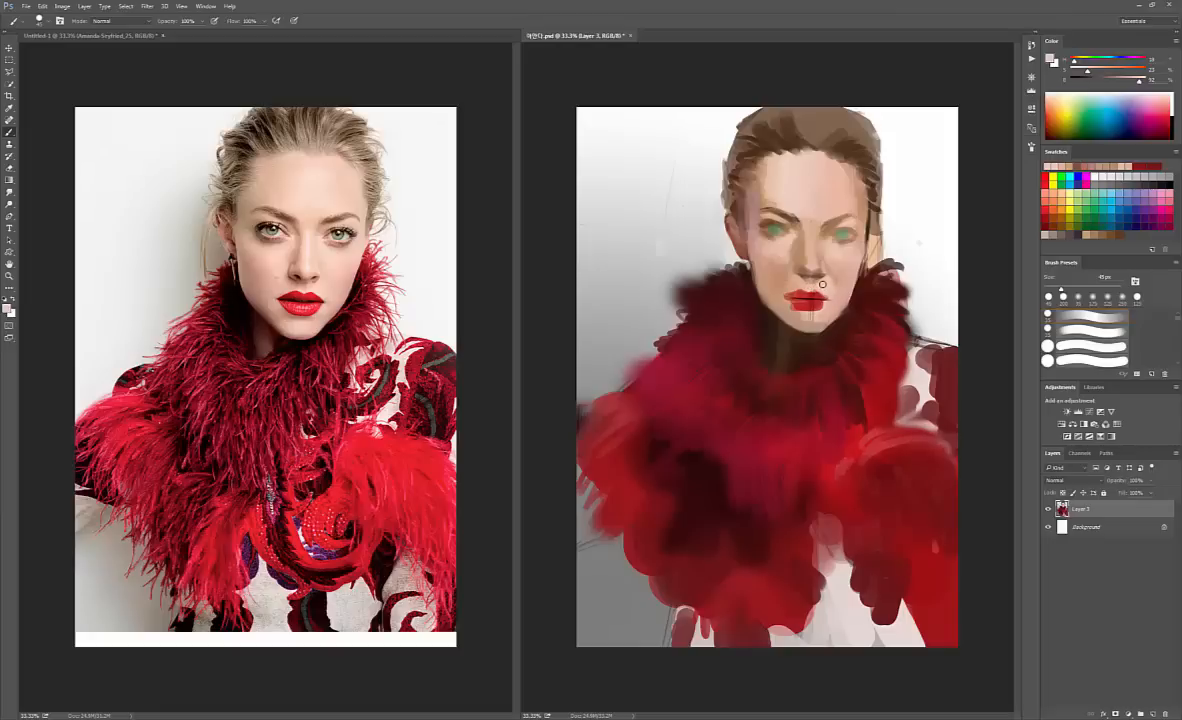
- Reshape the upper lip with sampled lip red and surrounding skin tone, reducing the brush to 25 px
alt+click(815, 297)
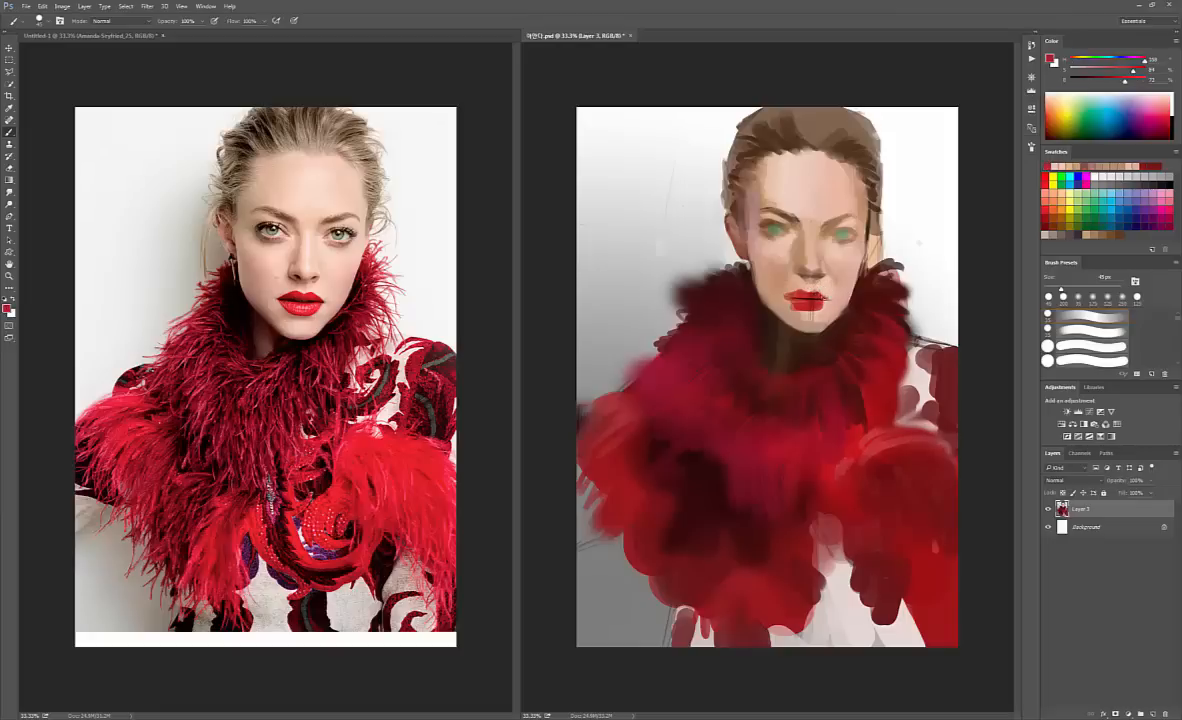
alt+click(821, 292)
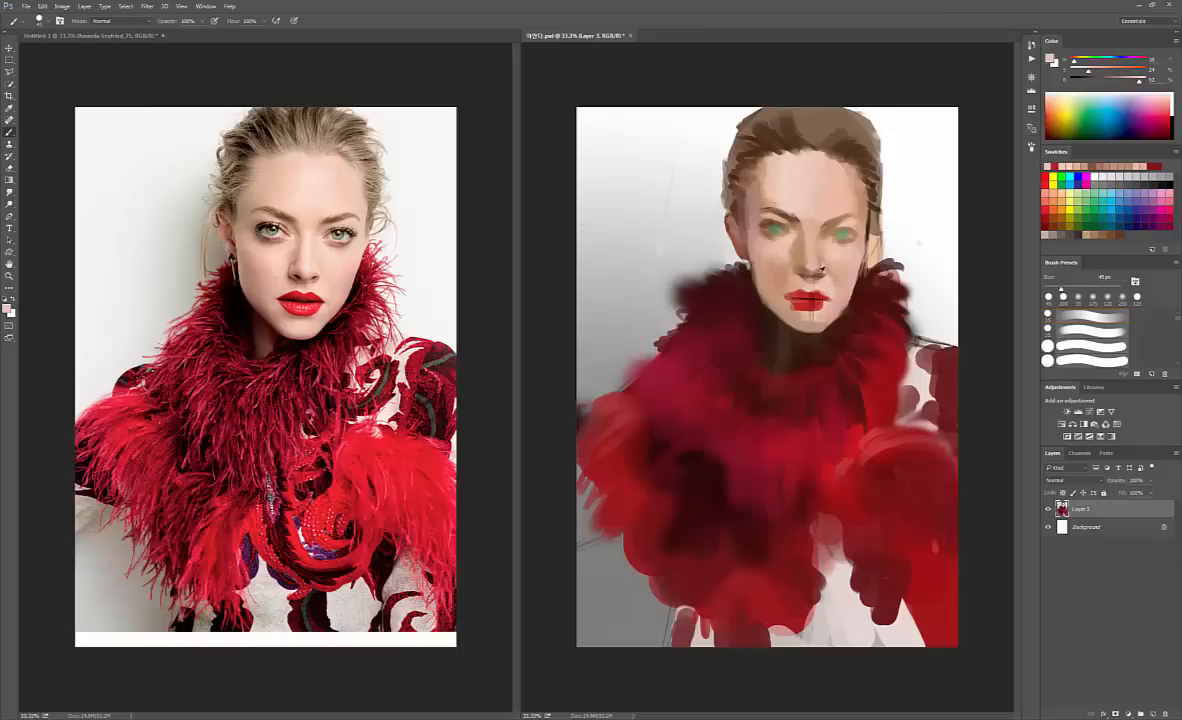
alt+click(805, 291)
key(bracketleft)
key(bracketleft)
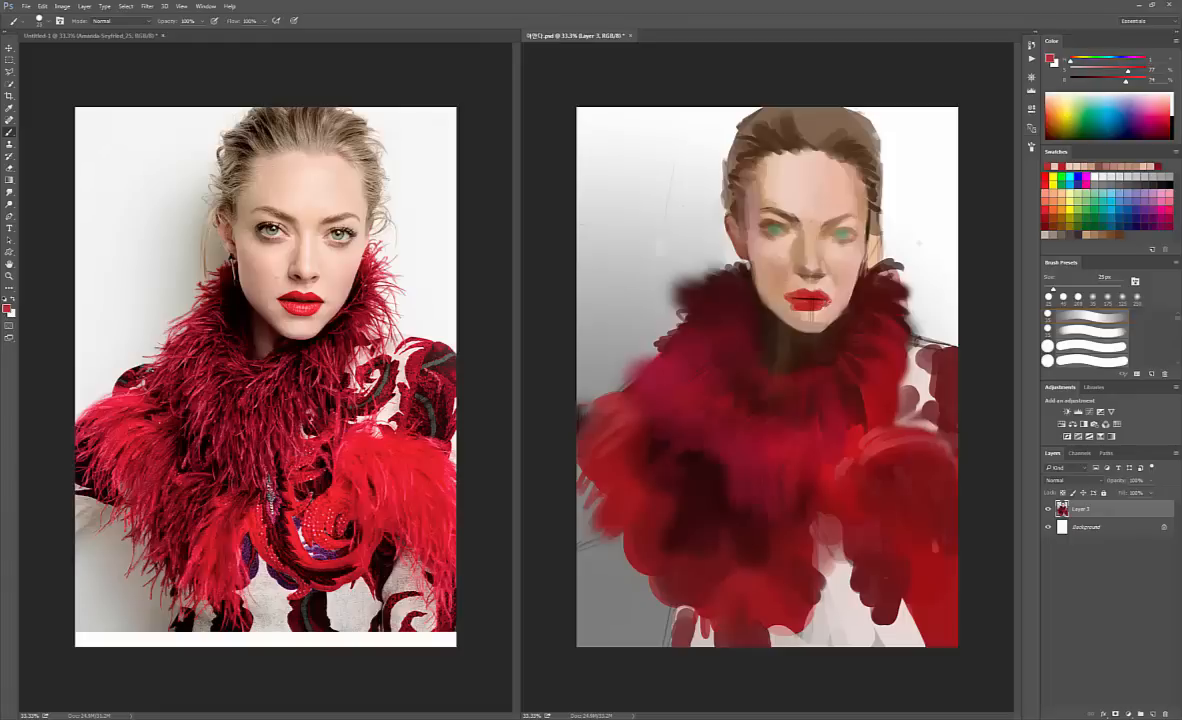
- Refine the lower lip with sampled skin and red tones, and darken the red to 57% brightness for the lip shading
alt+click(796, 306)
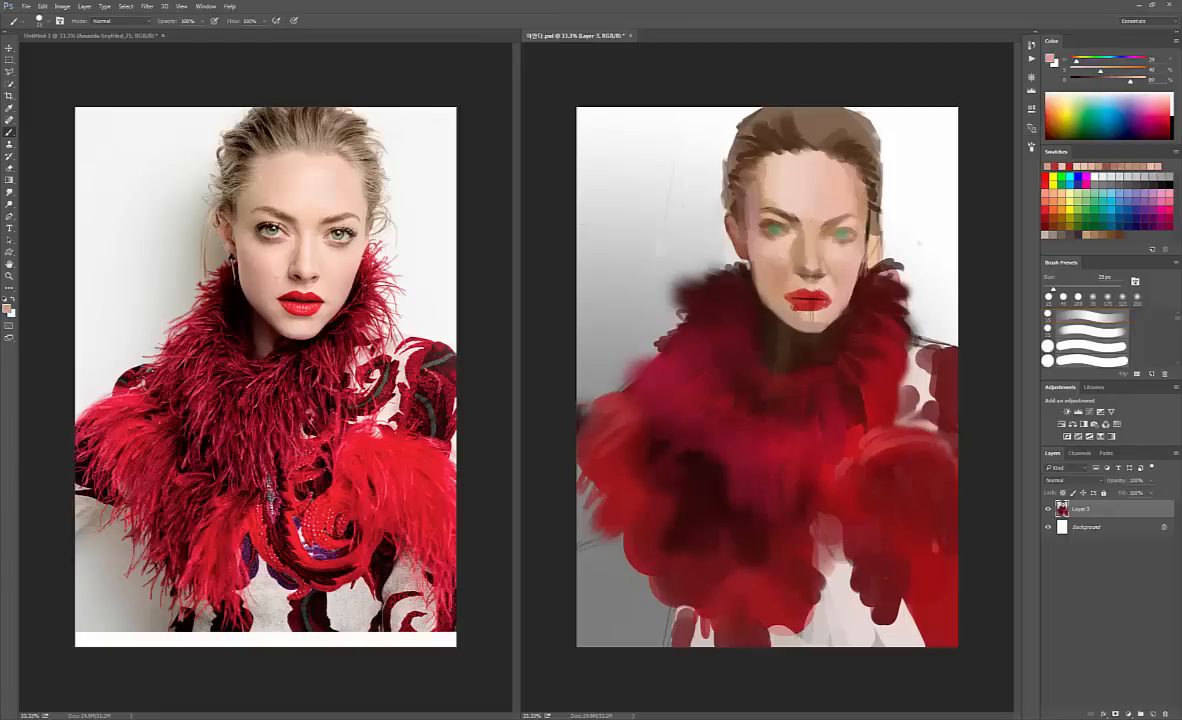
alt+click(819, 305)
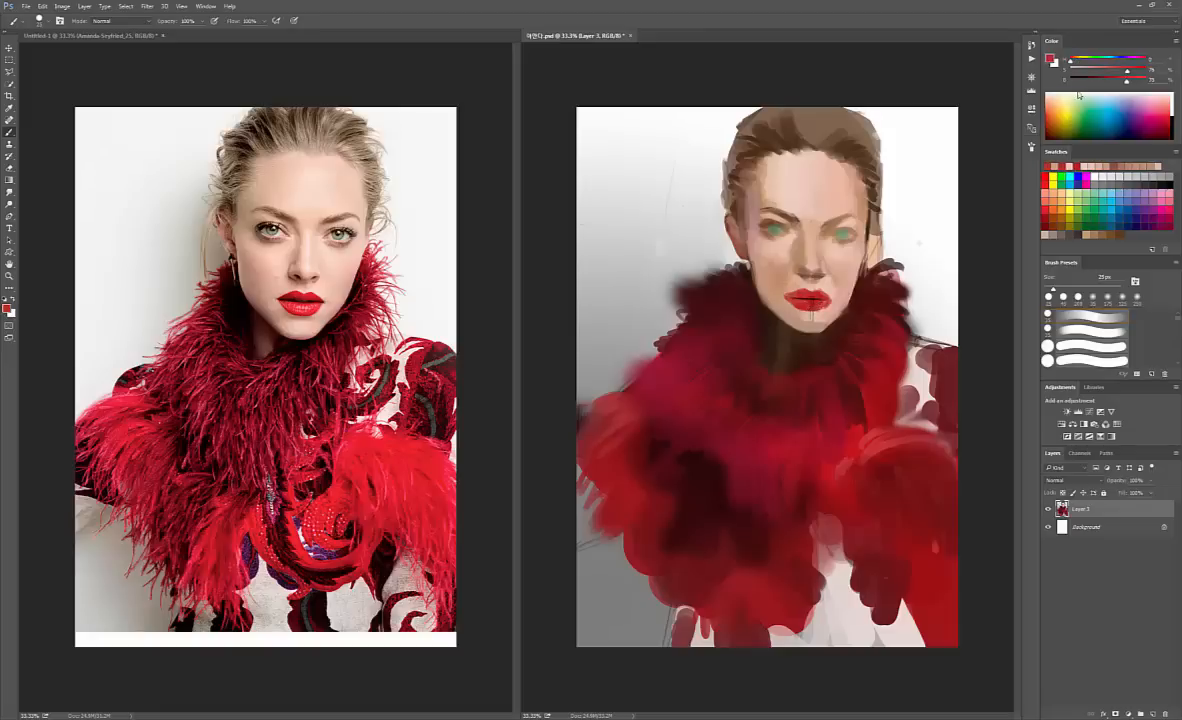
mouse_move(1126, 81)
mouse_down()
mouse_move(1115, 81)
mouse_move(1131, 71)
mouse_move(1113, 81)
mouse_up()
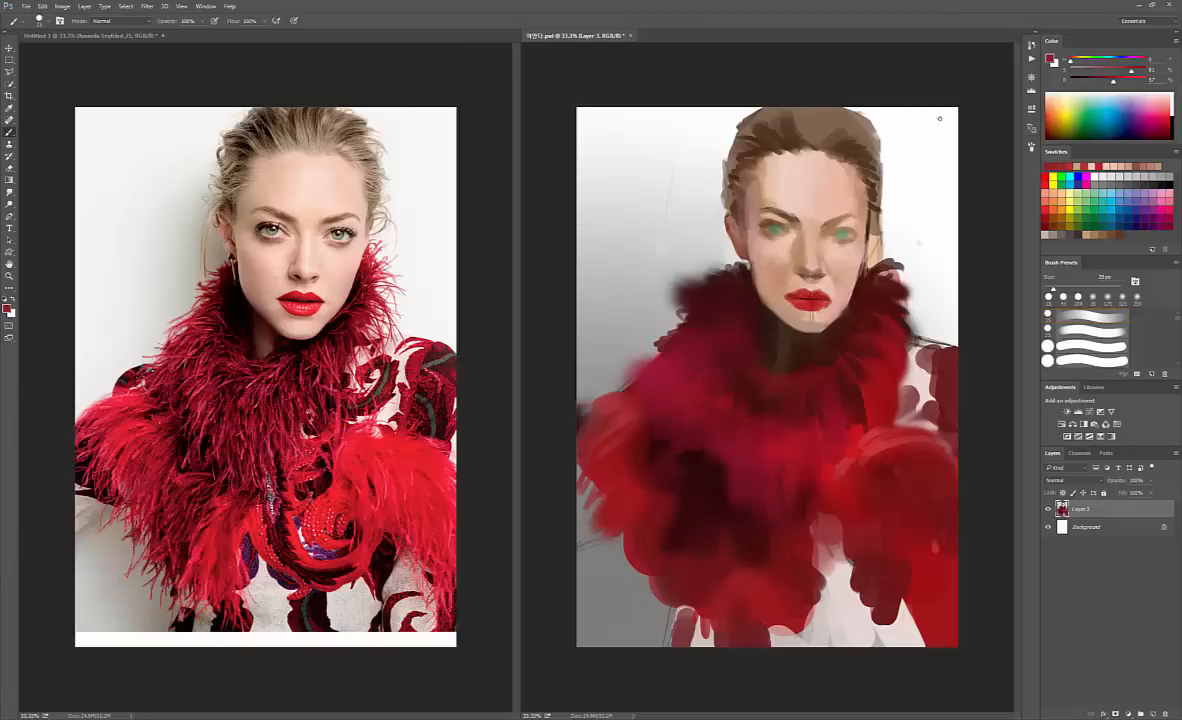
- Shade the parting line between the lips with the red darkened to 30% brightness, adjusting the brush size to 30 px
drag(1113, 81, 1100, 82)
click(1135, 71)
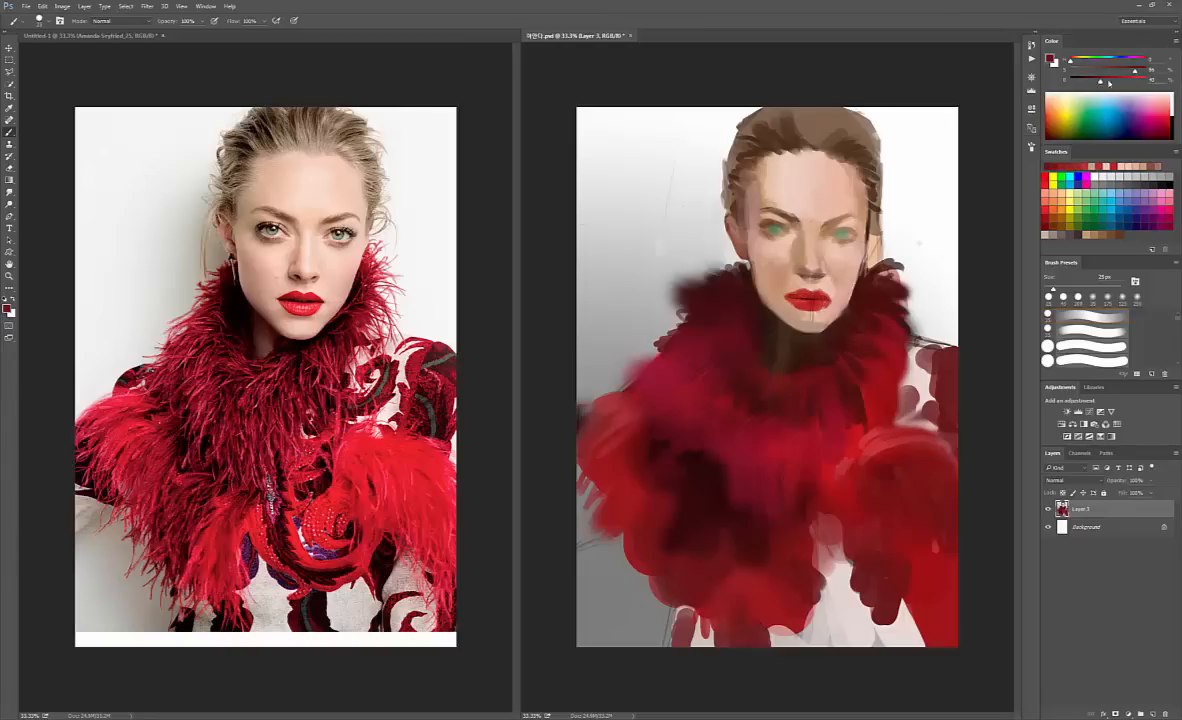
click(1093, 81)
drag(798, 298, 787, 297)
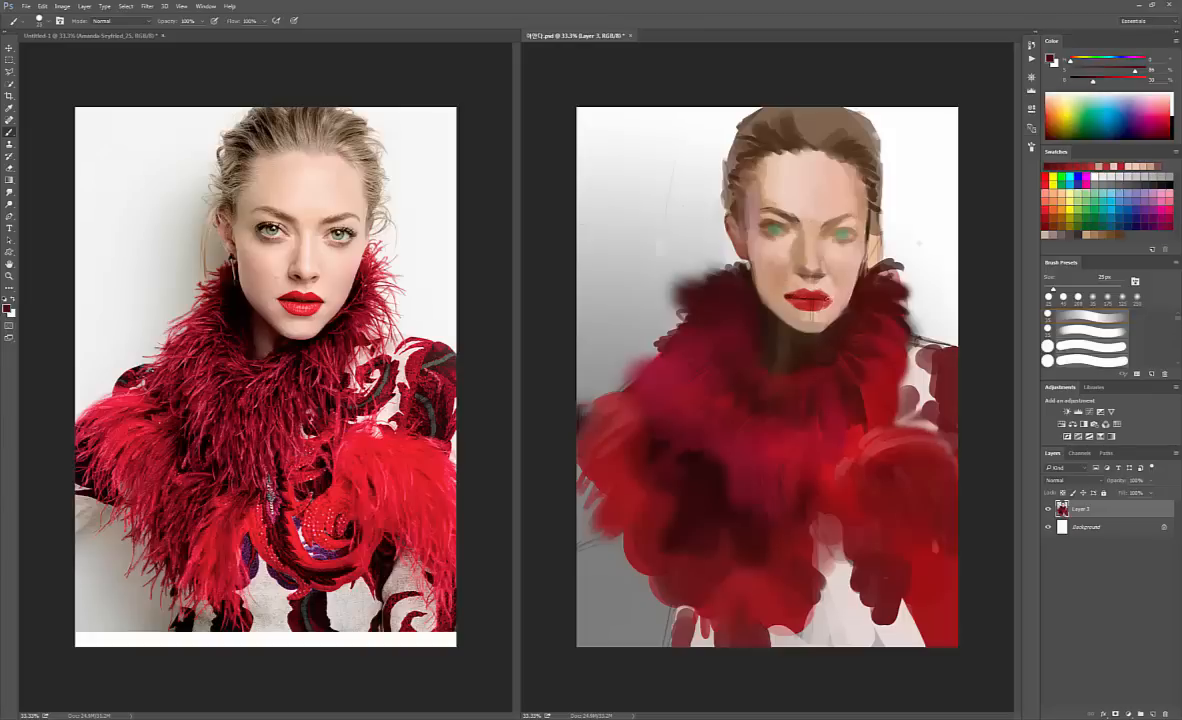
key(bracketleft)
key(bracketright)
key(bracketright)
drag(1094, 82, 1124, 76)
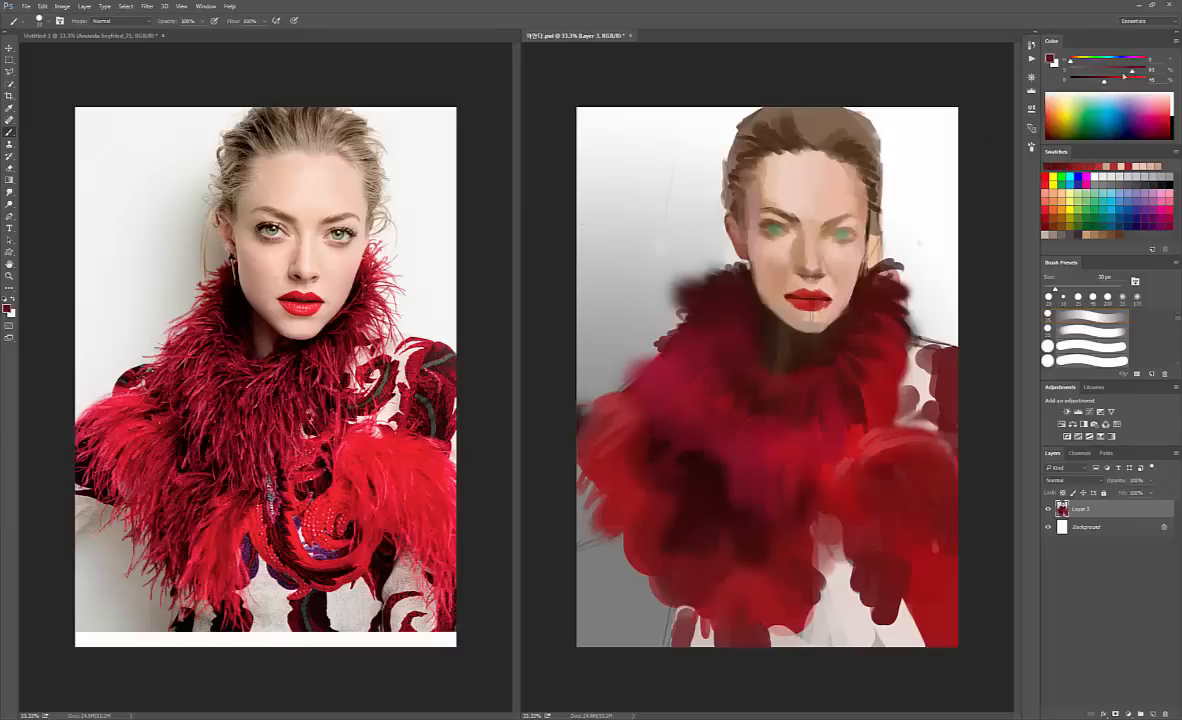
- Sample a lip red, desaturate it to 34% and 17% saturation, and paint highlights on the lips with a 20 px brush
alt+click(830, 282)
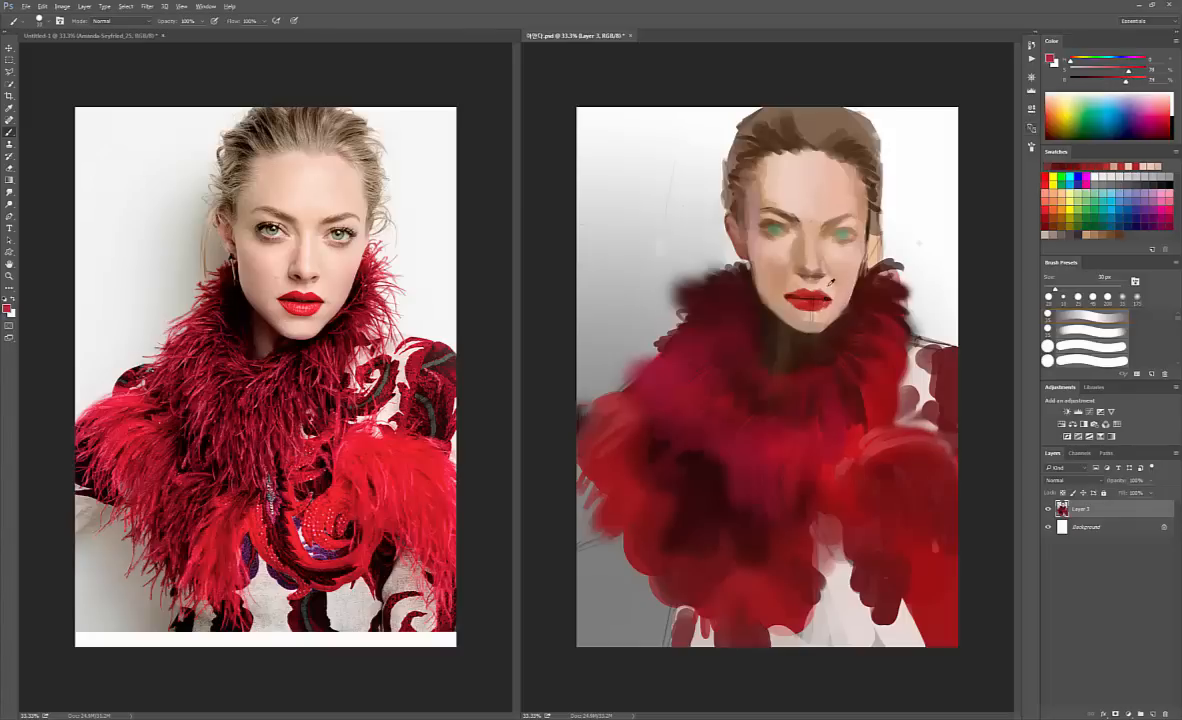
mouse_move(1128, 71)
mouse_down()
mouse_move(1095, 71)
mouse_move(1124, 83)
mouse_up()
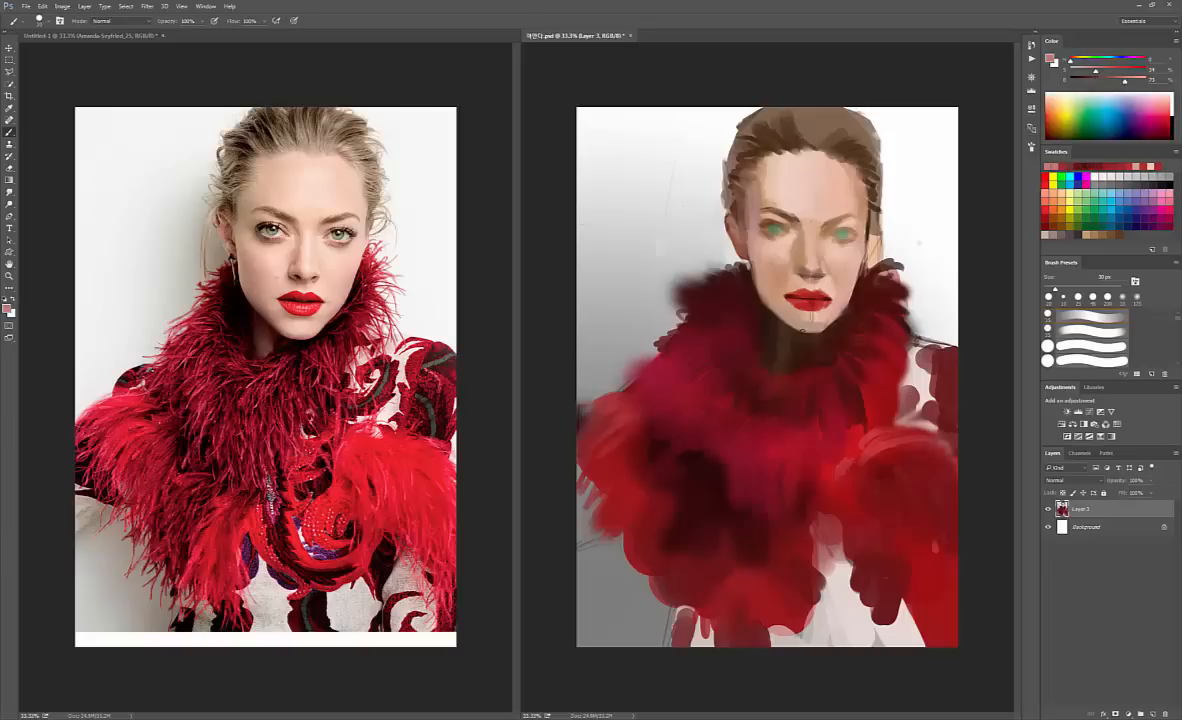
key(bracketleft)
key(bracketright)
drag(1095, 71, 1082, 69)
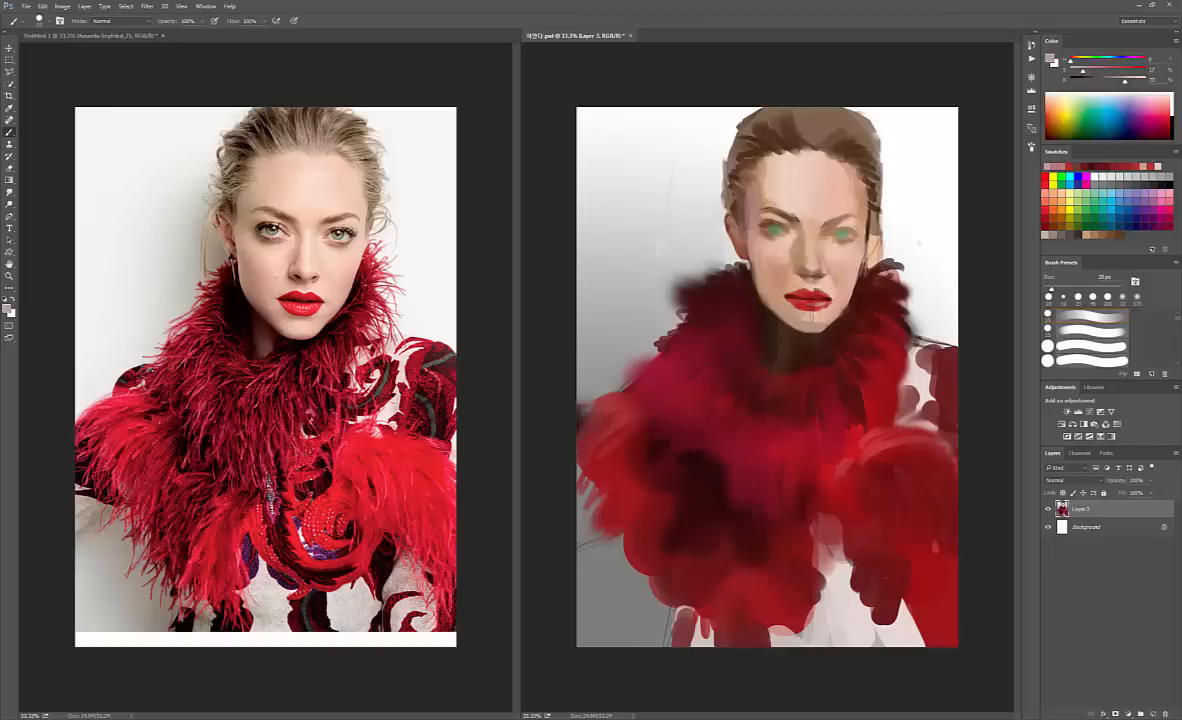
- Refine both eyebrows and the skin around them with sampled brow browns and skin tones
alt+click(747, 268)
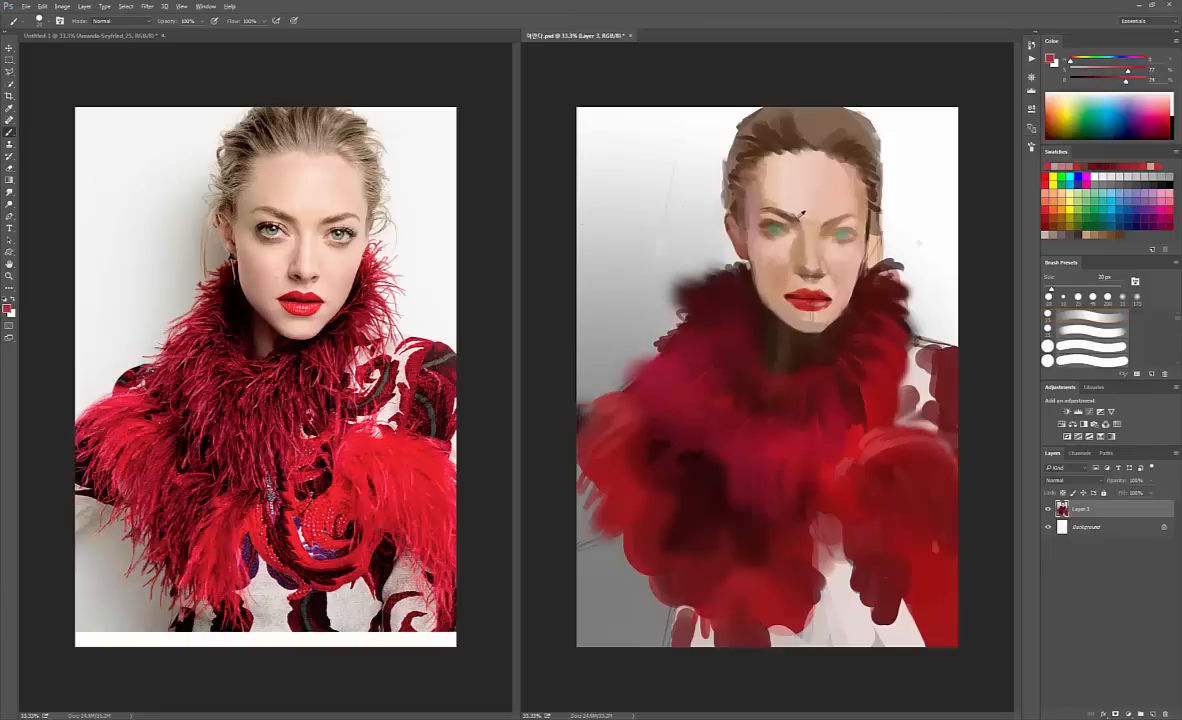
alt+click(790, 210)
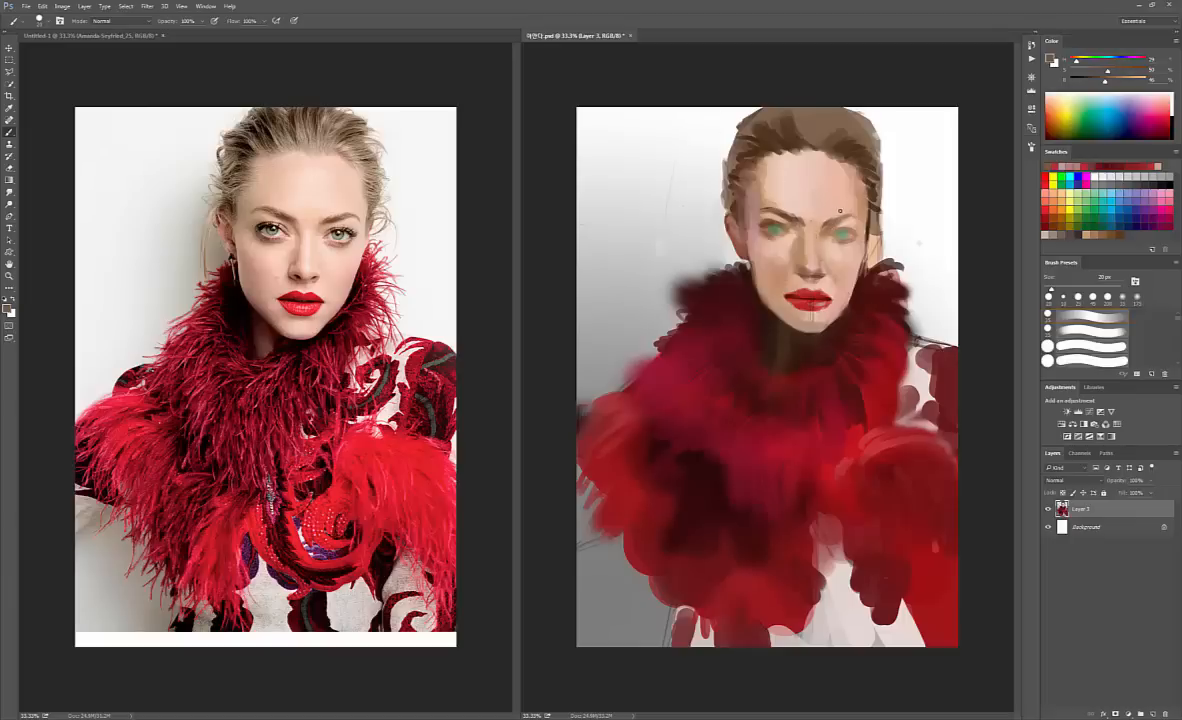
alt+click(838, 208)
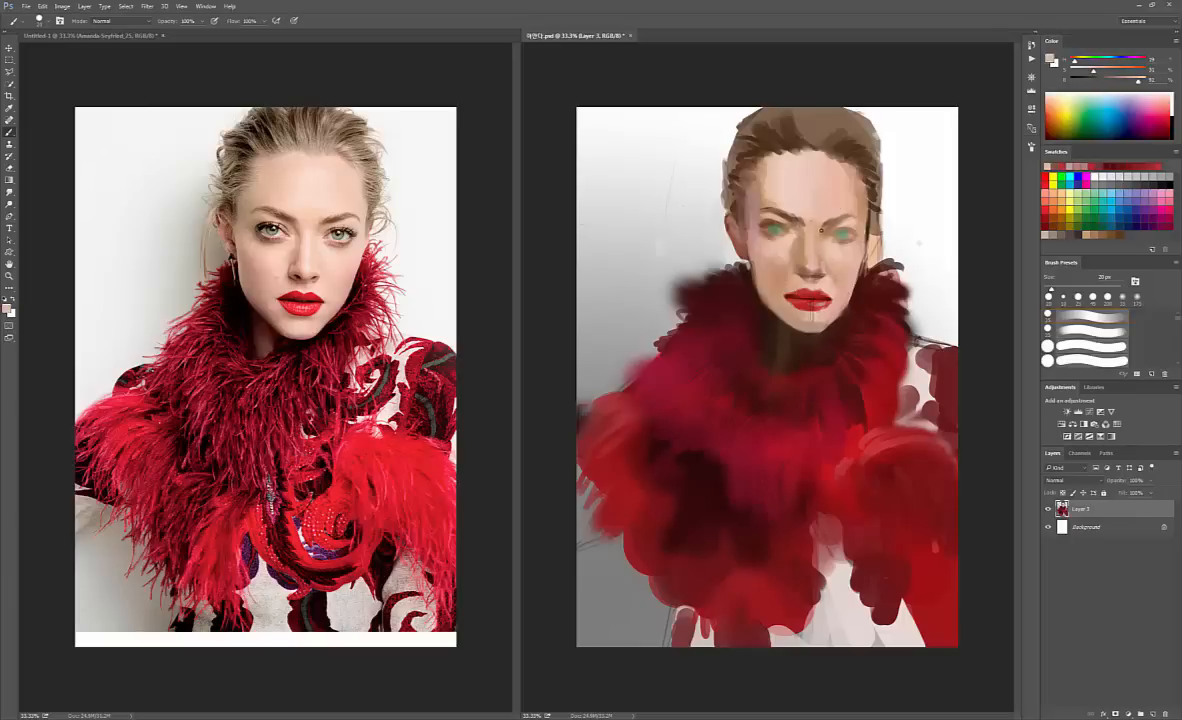
alt+click(770, 203)
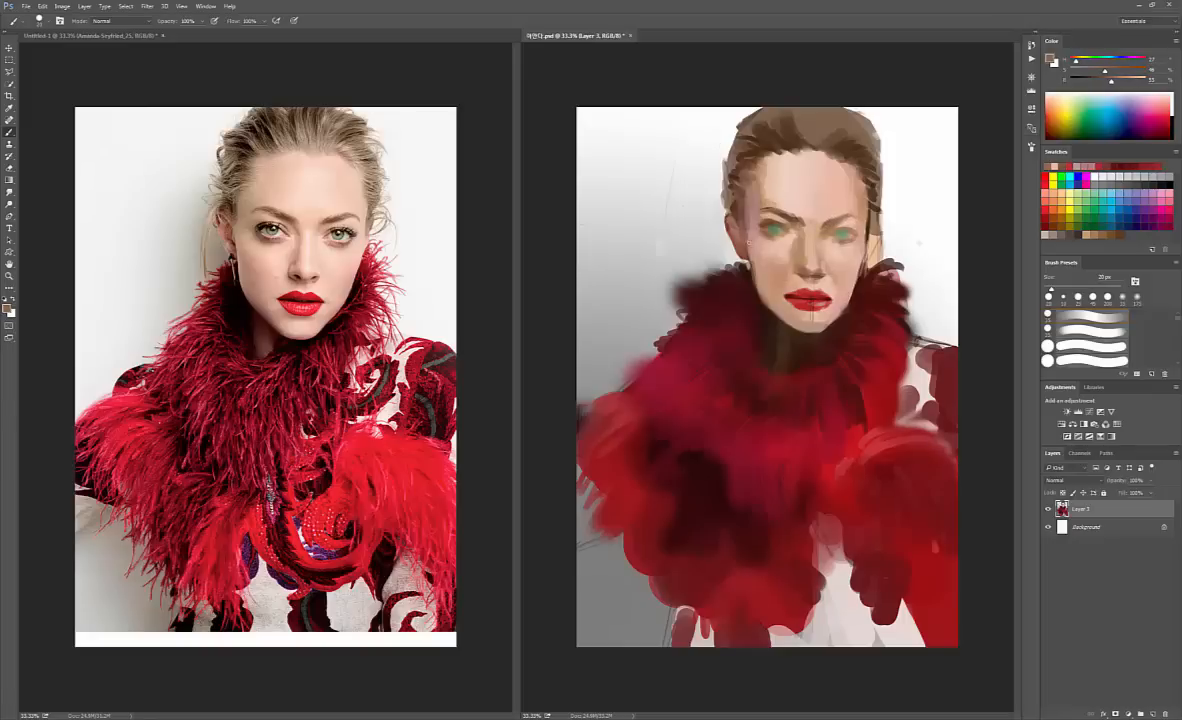
alt+click(705, 232)
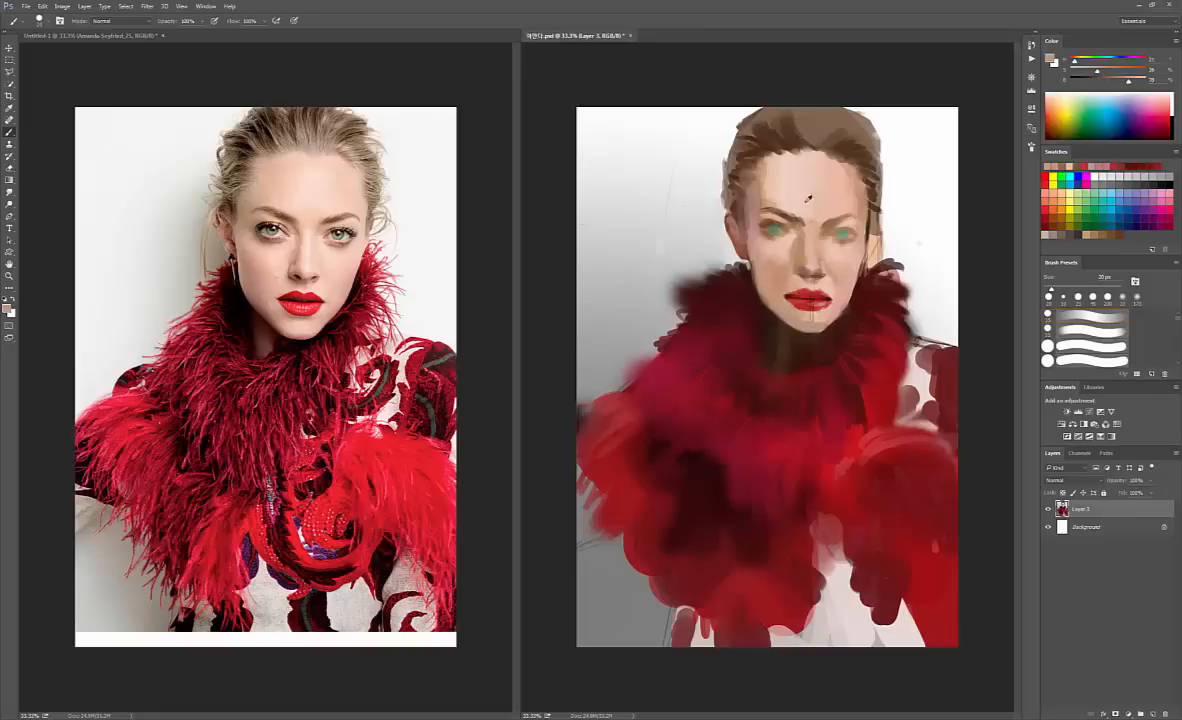
- Enlarge the brush to 60 px and tint the shadowed cheek beside the ear with reddish, violet and green hues
drag(1097, 70, 1072, 61)
key(bracketright)
key(bracketright)
key(bracketright)
key(bracketright)
key(bracketright)
key(bracketright)
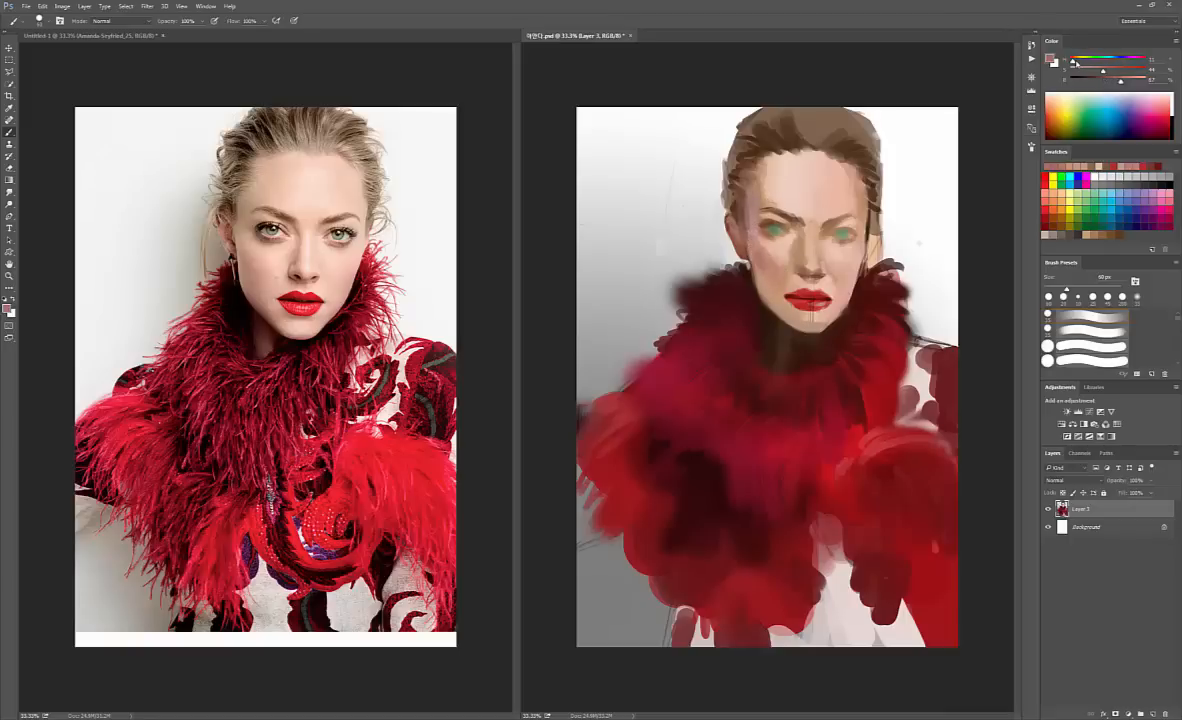
click(1120, 61)
mouse_move(1120, 61)
mouse_down()
mouse_move(1110, 77)
mouse_move(1124, 62)
mouse_up()
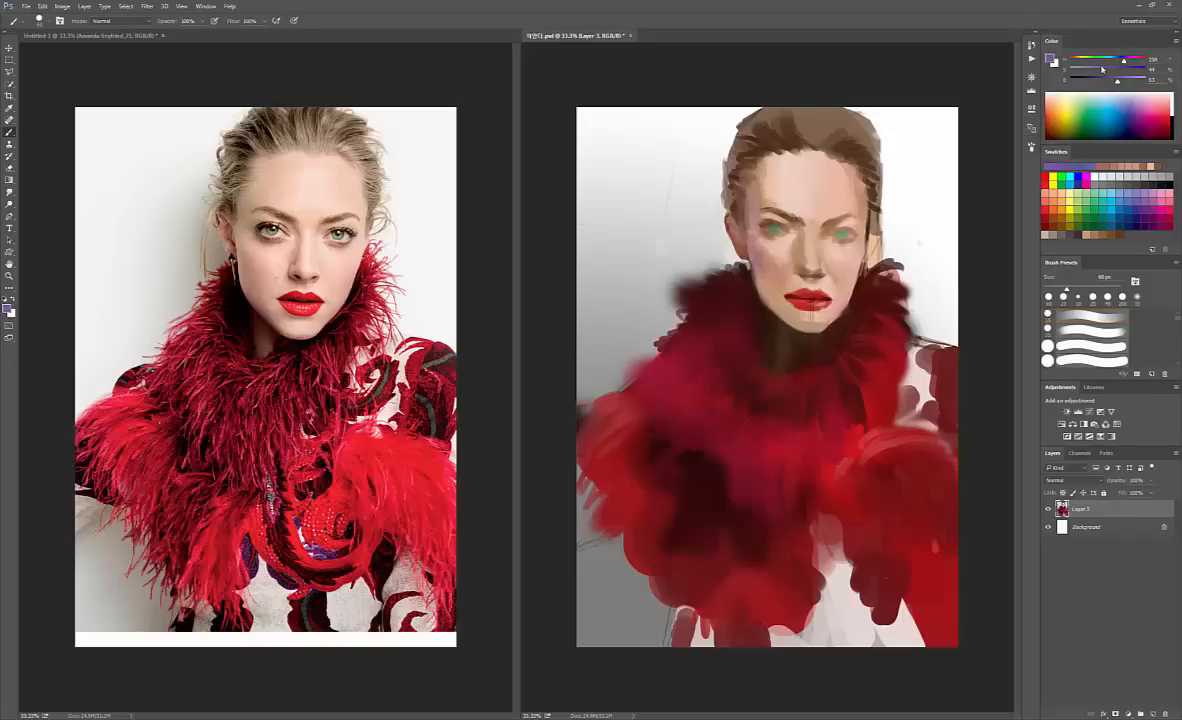
drag(1113, 61, 1098, 63)
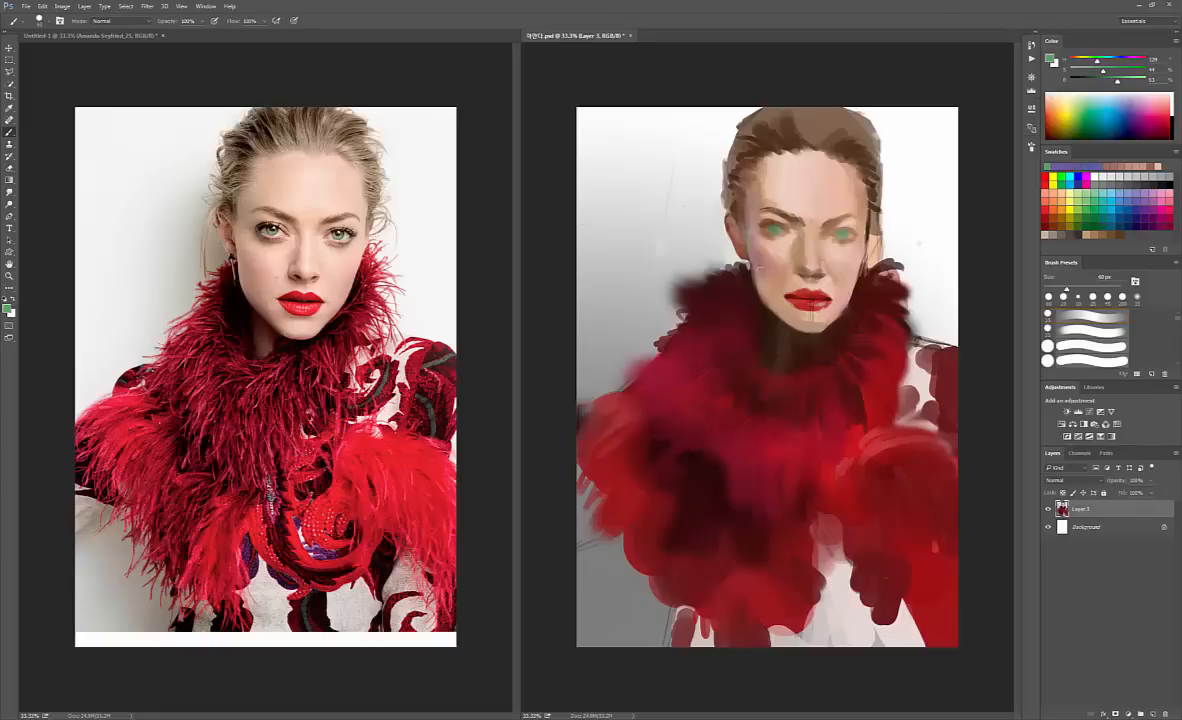
- Blend the tinted cheek into the face using skin tones sampled from the temple, cheek and forehead
alt+click(747, 230)
alt+click(755, 232)
drag(755, 232, 747, 225)
alt+click(756, 259)
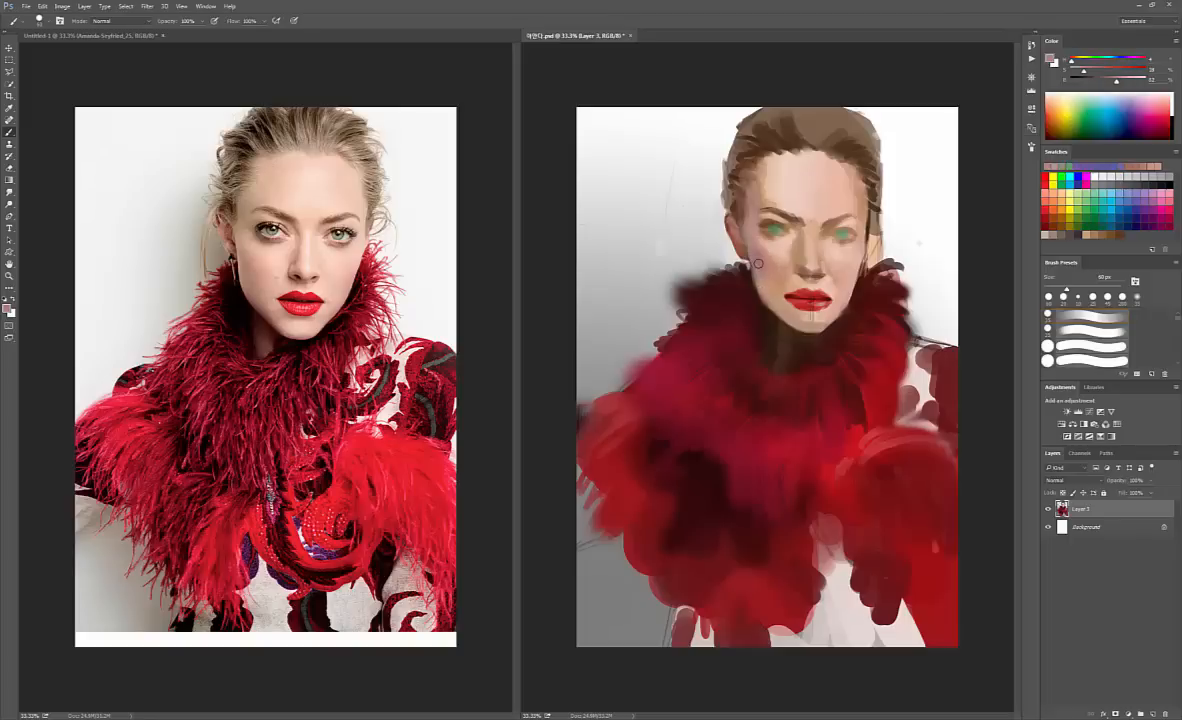
alt+click(770, 272)
alt+click(792, 175)
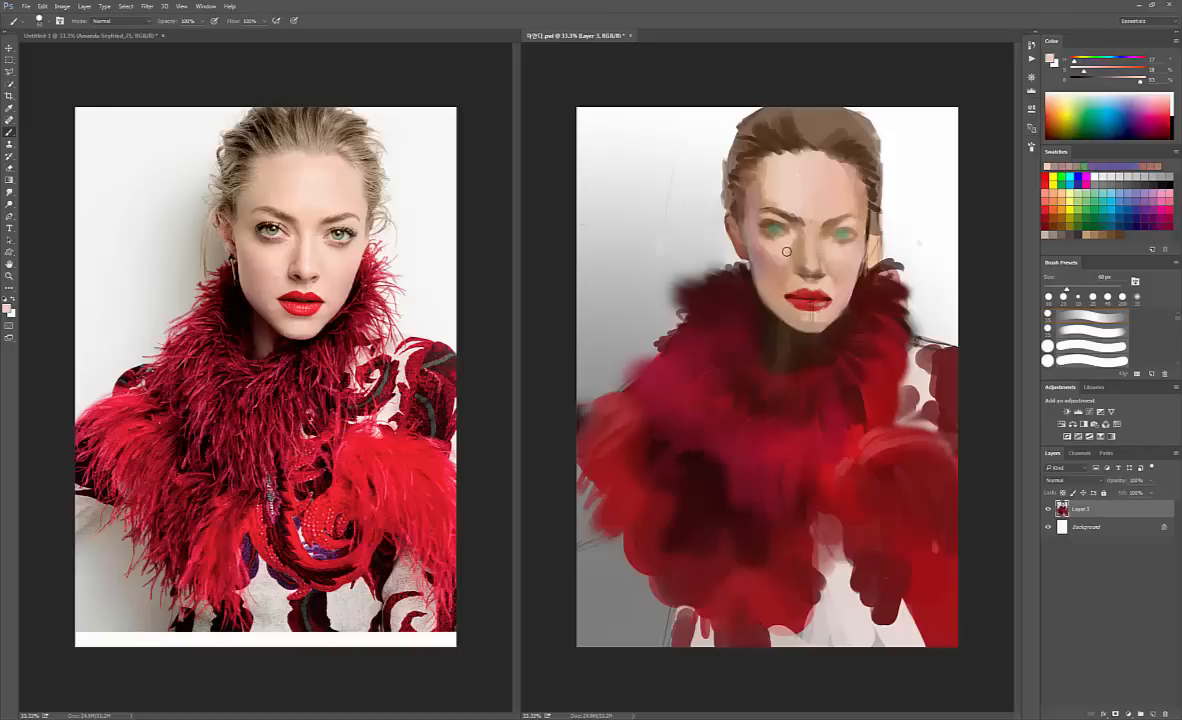
- Sample a dark brown, reduce the brush to 8 px, and define the upper lid line of the eyes
key(bracketleft)
key(bracketleft)
key(bracketleft)
key(bracketleft)
alt+click(768, 312)
key(bracketleft)
key(bracketleft)
key(bracketleft)
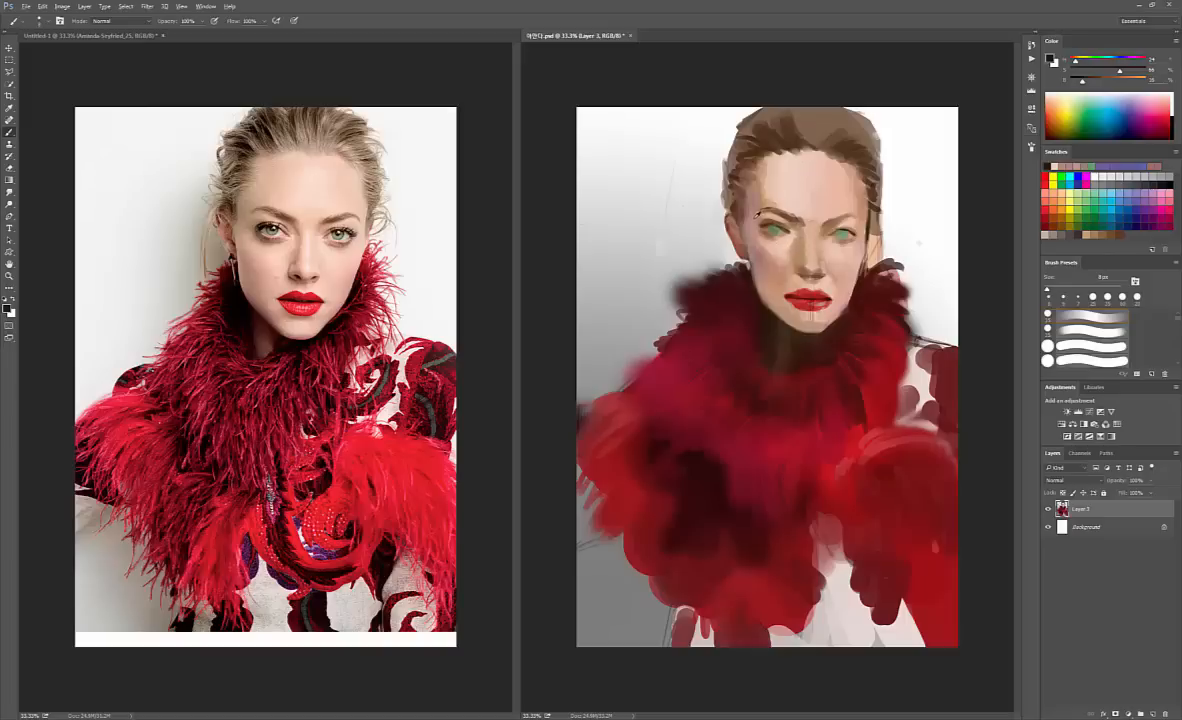
- Refine the eye whites and lid edges with sampled, desaturated skin tones using a fine brush
alt+click(776, 231)
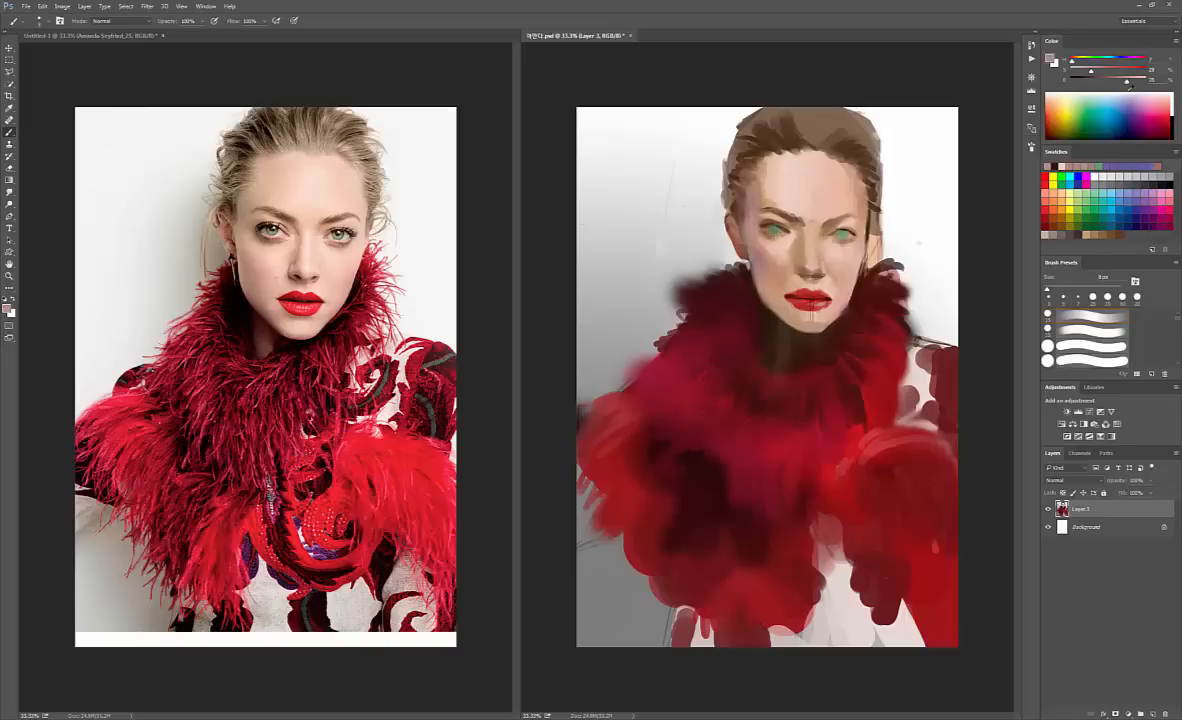
drag(1127, 82, 1085, 73)
alt+click(797, 181)
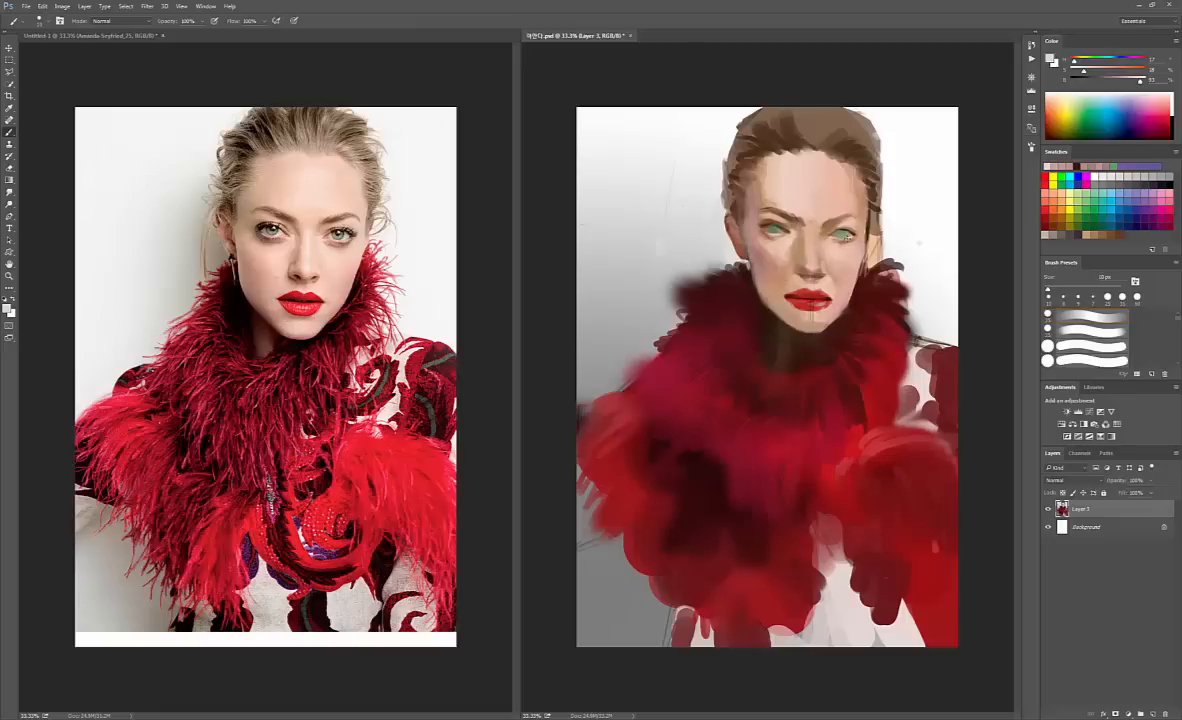
alt+click(843, 236)
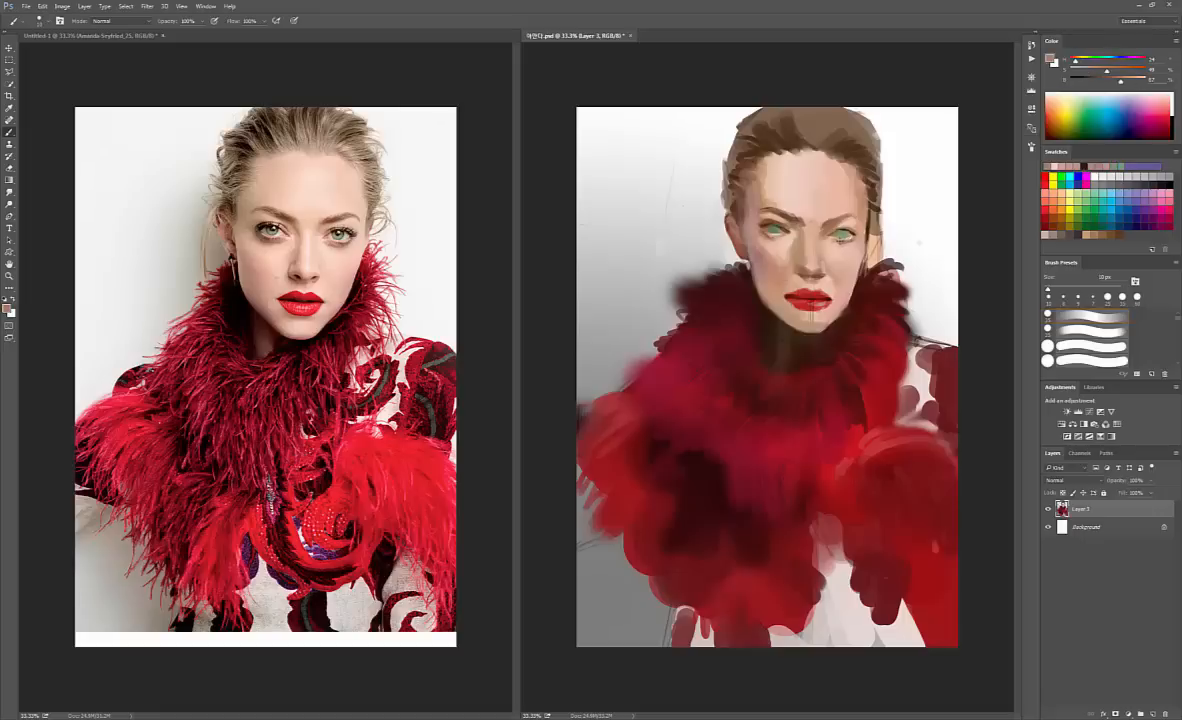
- Enlarge the brush to 35 px and smooth the skin under both eyes with sampled light and brown skin tones
key(bracketright)
key(bracketright)
key(bracketright)
key(bracketright)
key(bracketright)
alt+click(828, 241)
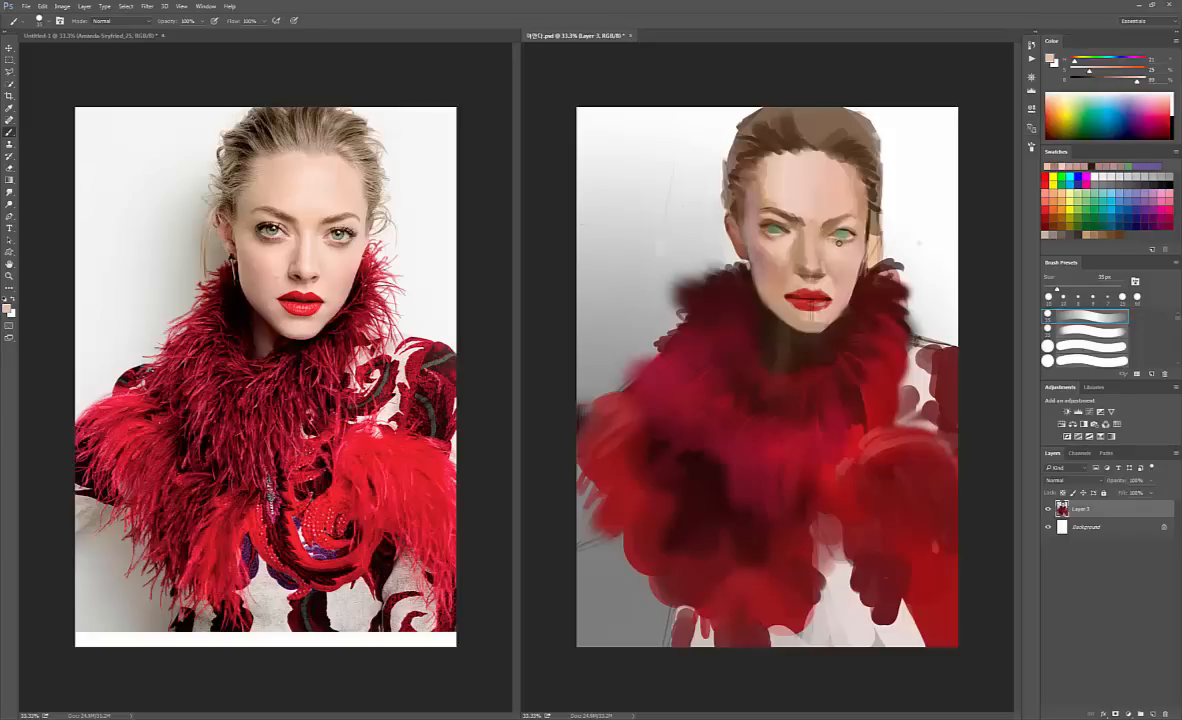
alt+click(714, 217)
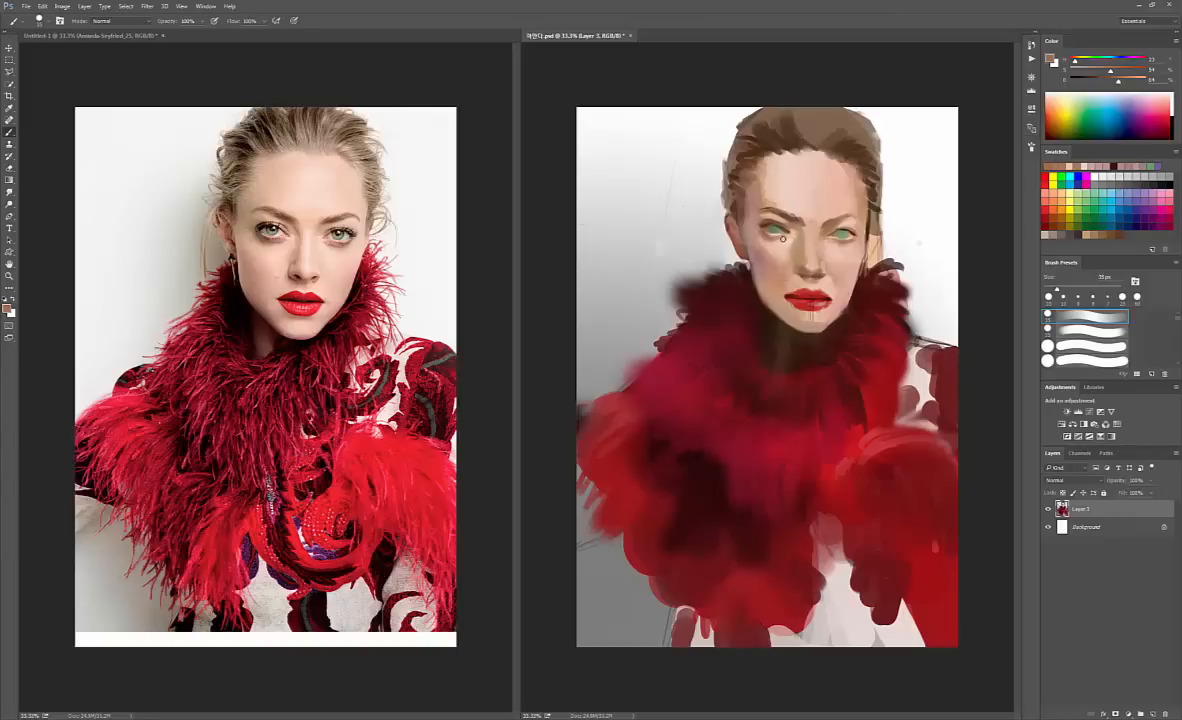
alt+click(790, 238)
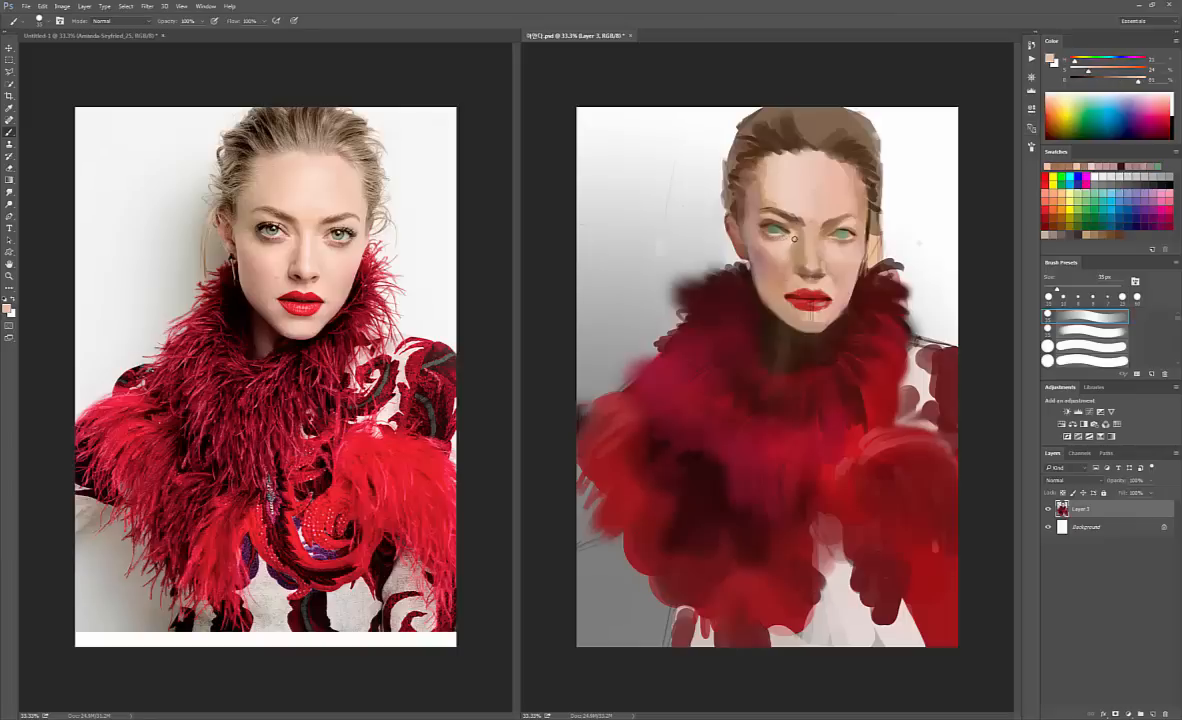
- Enlarge the brush to 60 px and blend both cheeks and the area around the mouth with sampled skin tones
alt+click(703, 226)
key(bracketright)
key(bracketright)
key(bracketright)
key(bracketright)
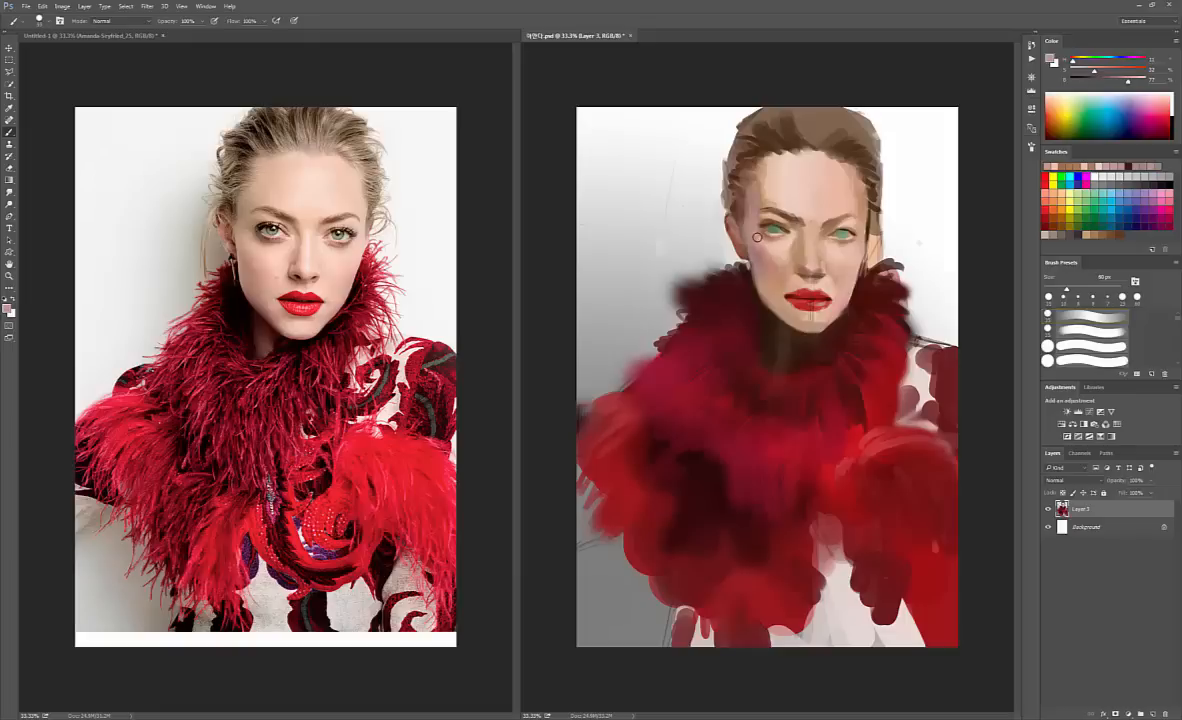
alt+click(769, 250)
alt+click(742, 182)
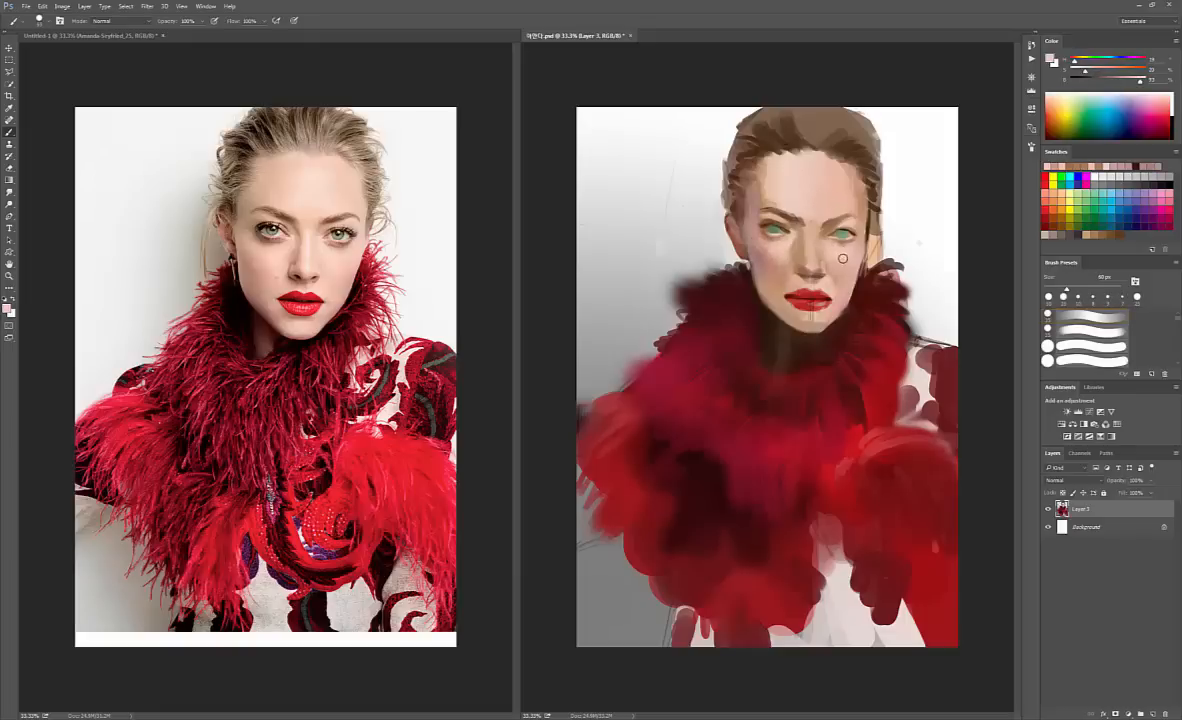
alt+click(838, 262)
alt+click(784, 293)
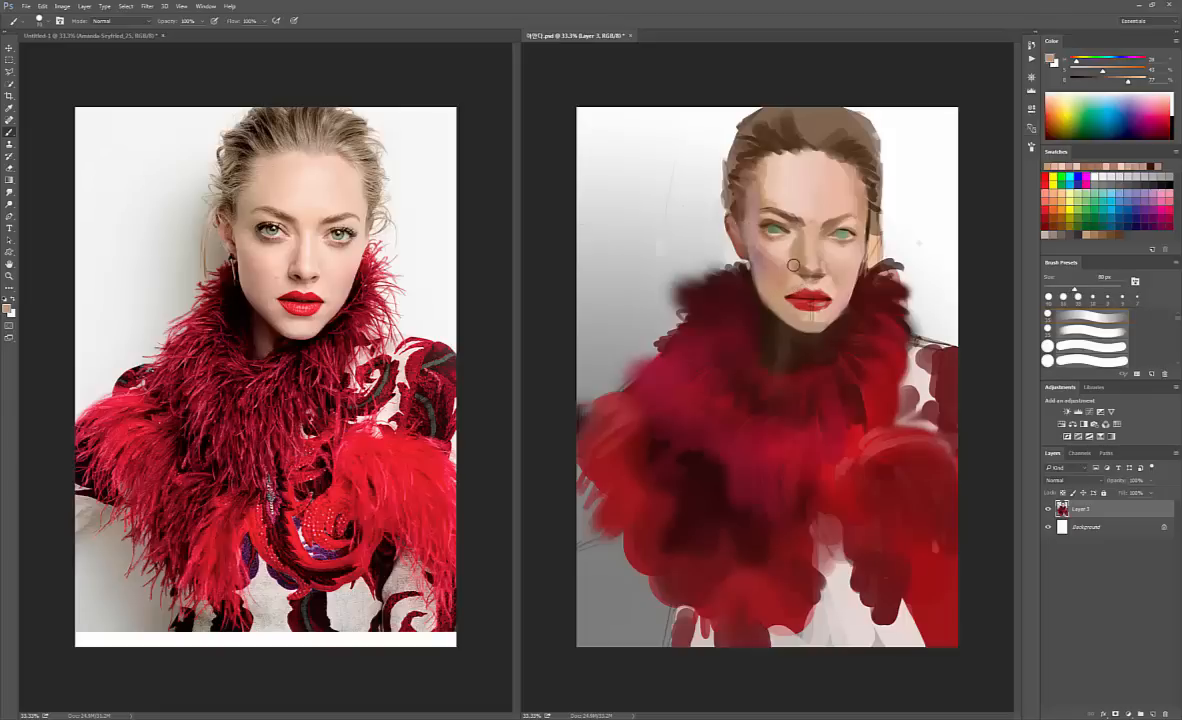
- Switch to the first Chalk brush, enlarge it, and texture the cheek beside the mouth with a sampled skin tone
right_click(795, 199)
click(847, 402)
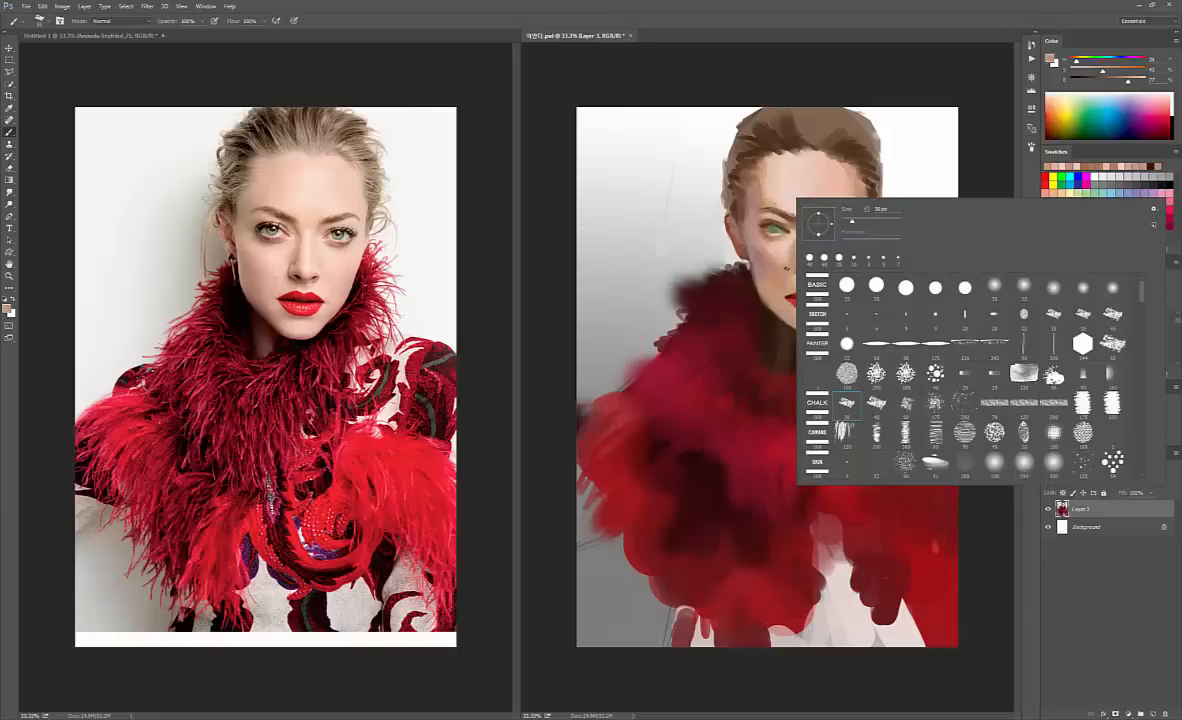
click(775, 270)
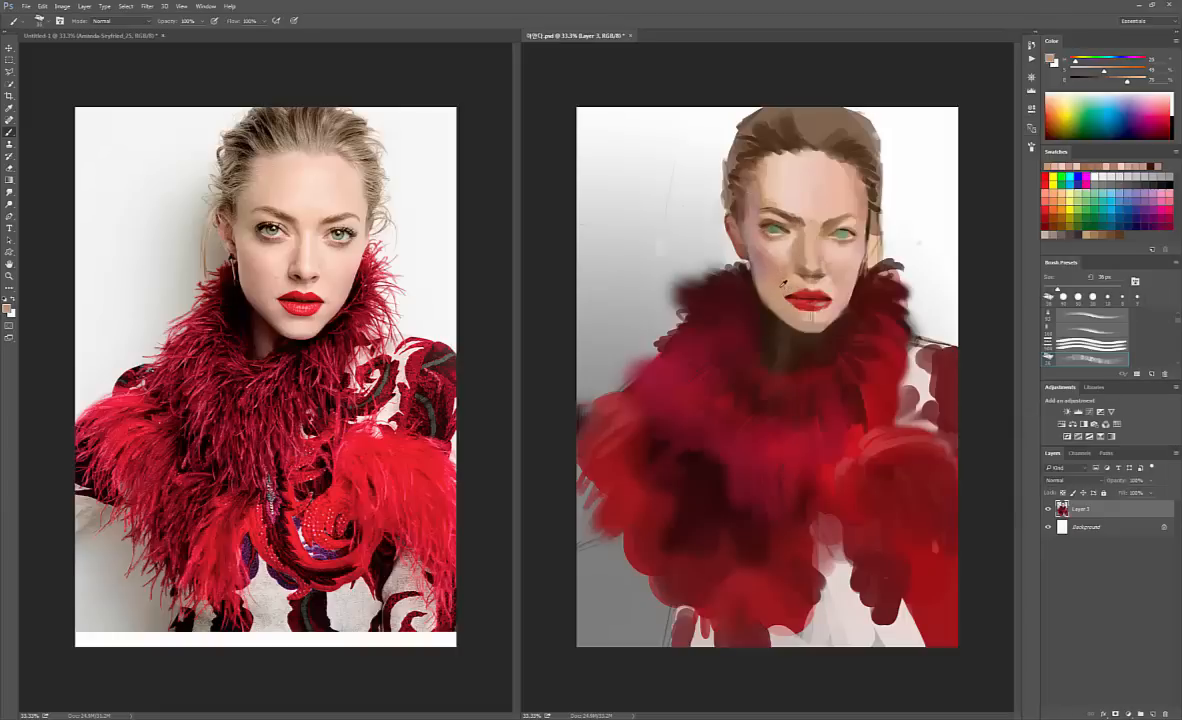
alt+click(780, 288)
key(bracketright)
key(bracketright)
key(bracketright)
key(bracketright)
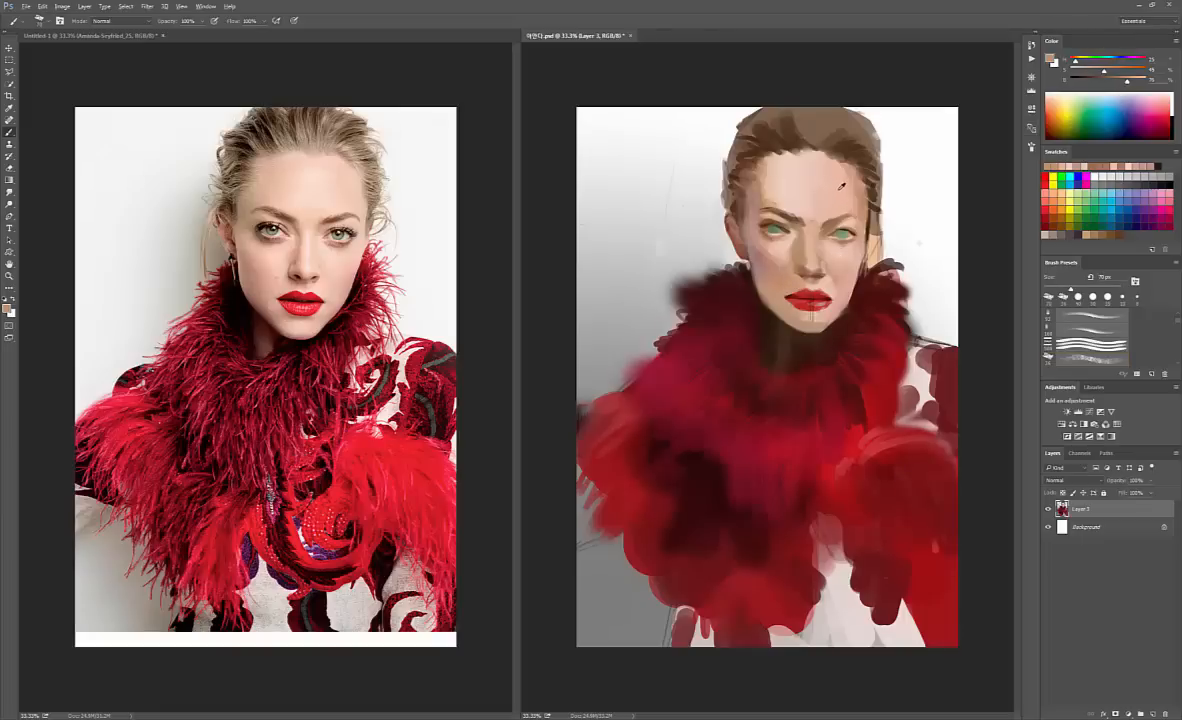
- Rework the nostril, nose base and adjacent cheek with sampled skin and shadow tones, and switch back to the basic hard round brush
alt+click(803, 289)
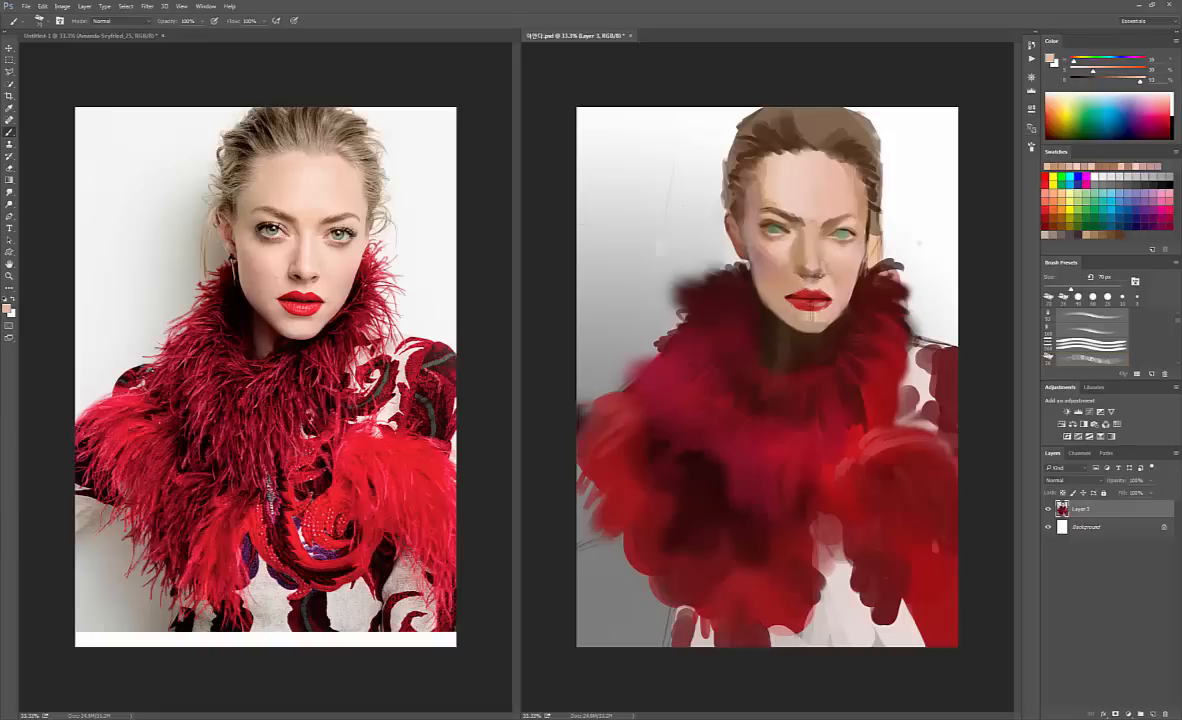
alt+click(805, 286)
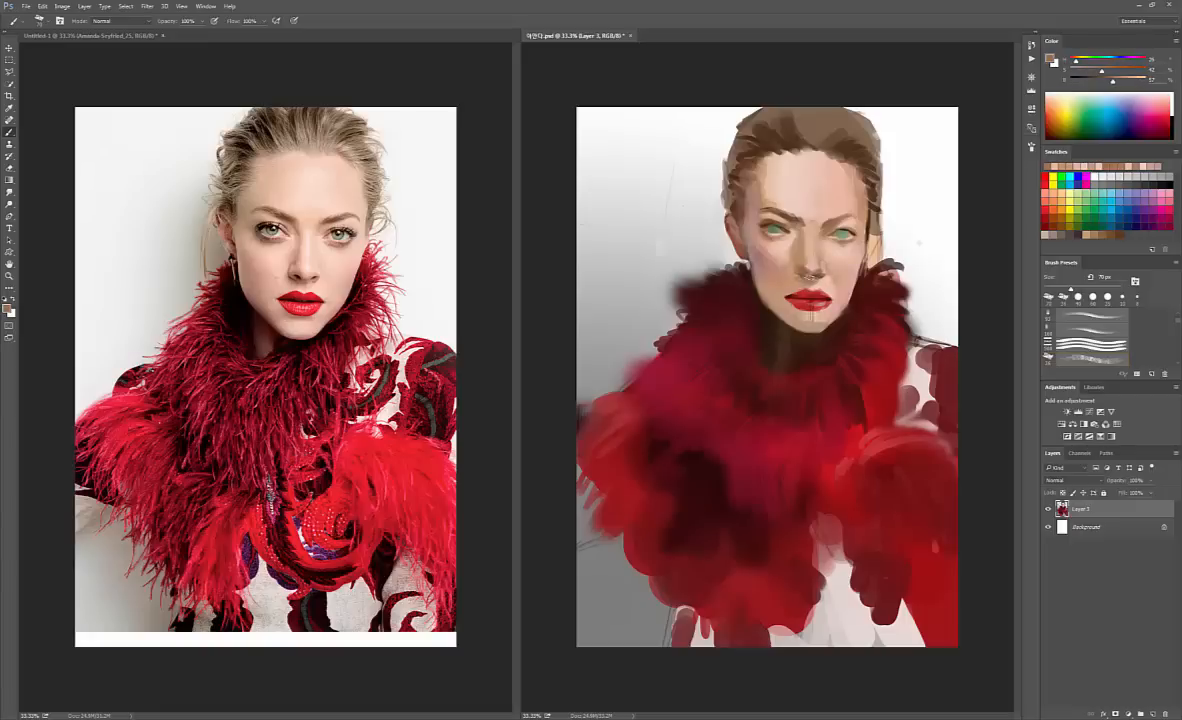
alt+click(801, 278)
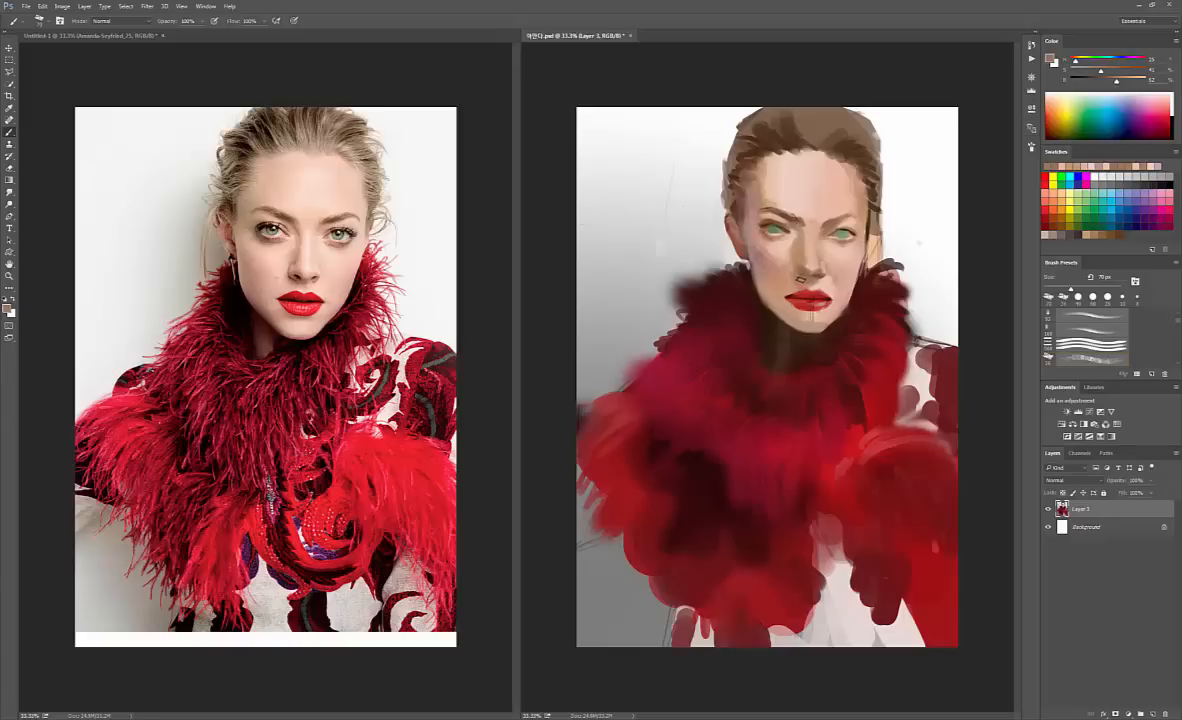
alt+click(794, 289)
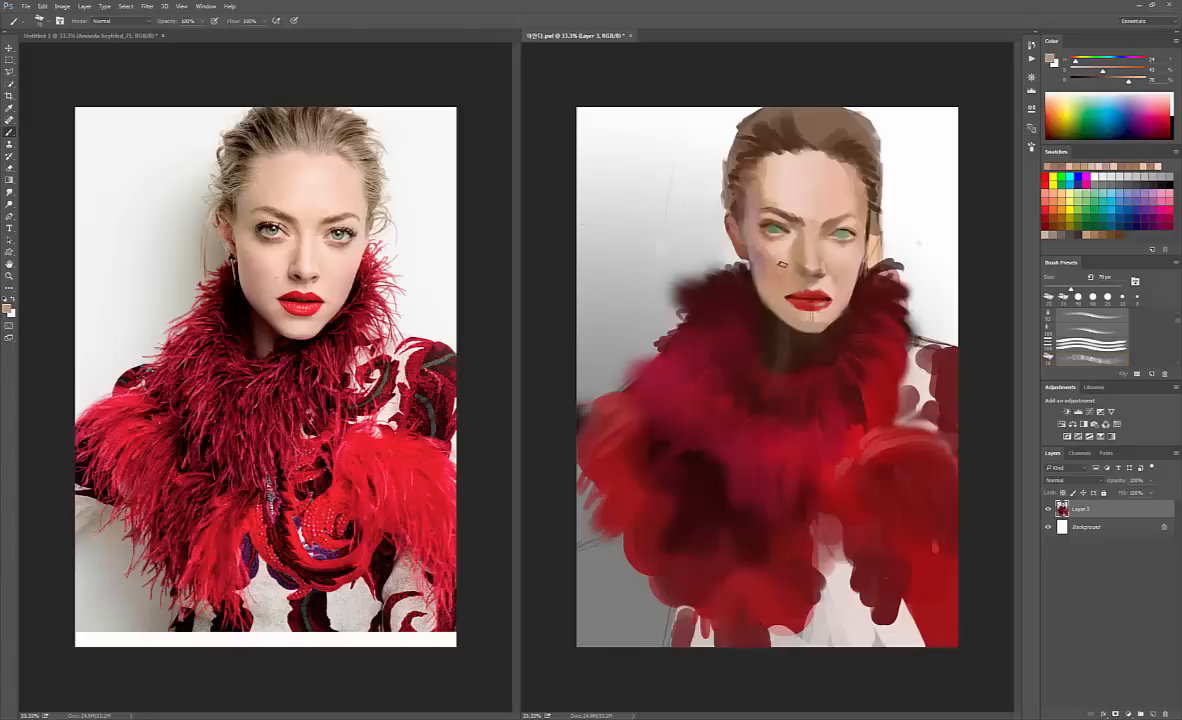
alt+click(785, 263)
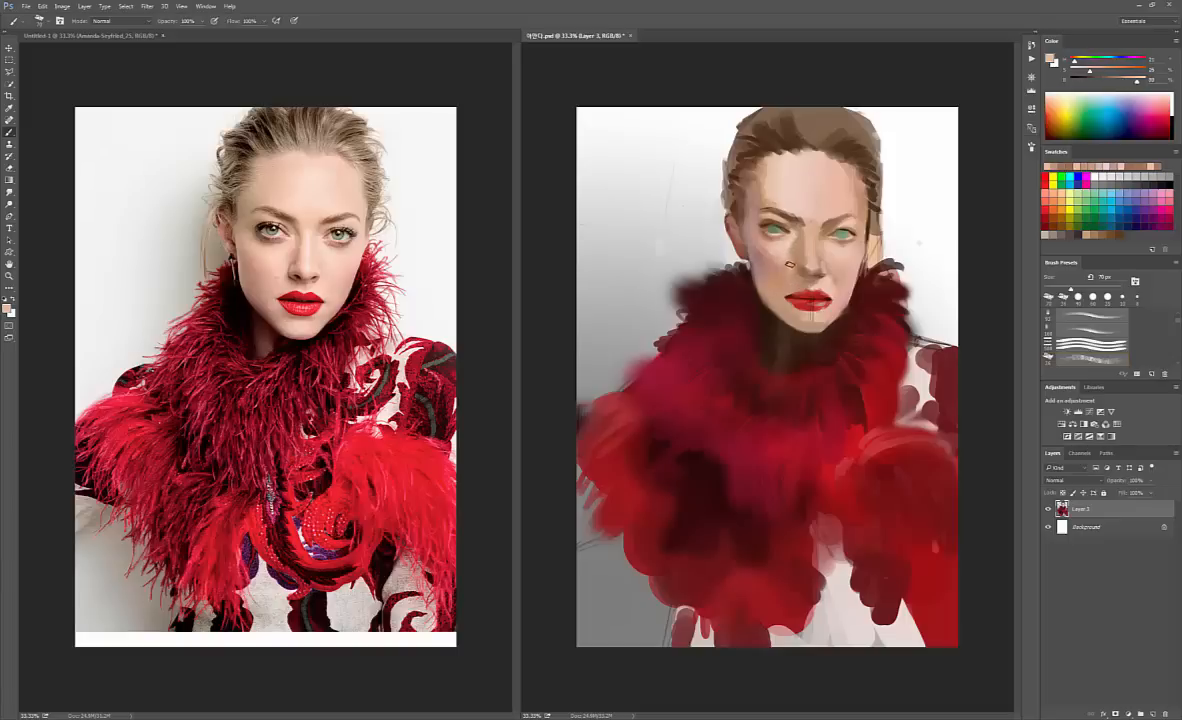
alt+click(776, 269)
right_click(820, 218)
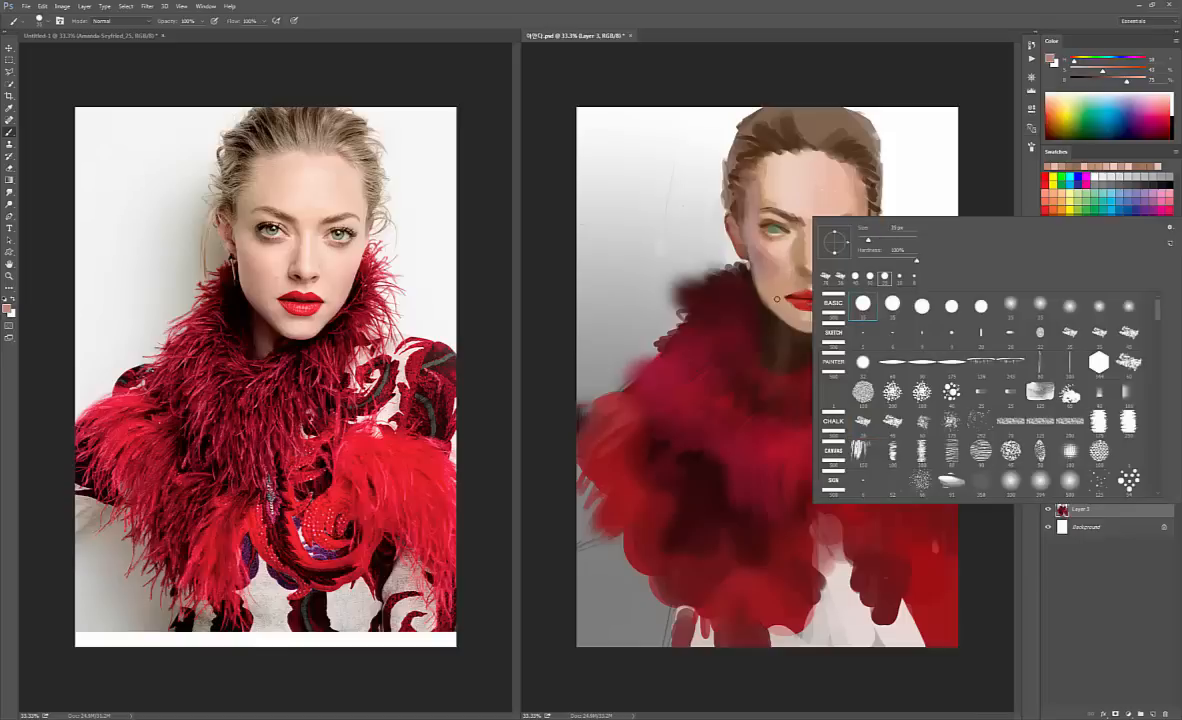
- Blend the side of the nose and the cheek beneath the left-hand eye with sampled skin tones, using the 35 px hard round brush
click(800, 268)
alt+click(799, 260)
drag(798, 260, 788, 279)
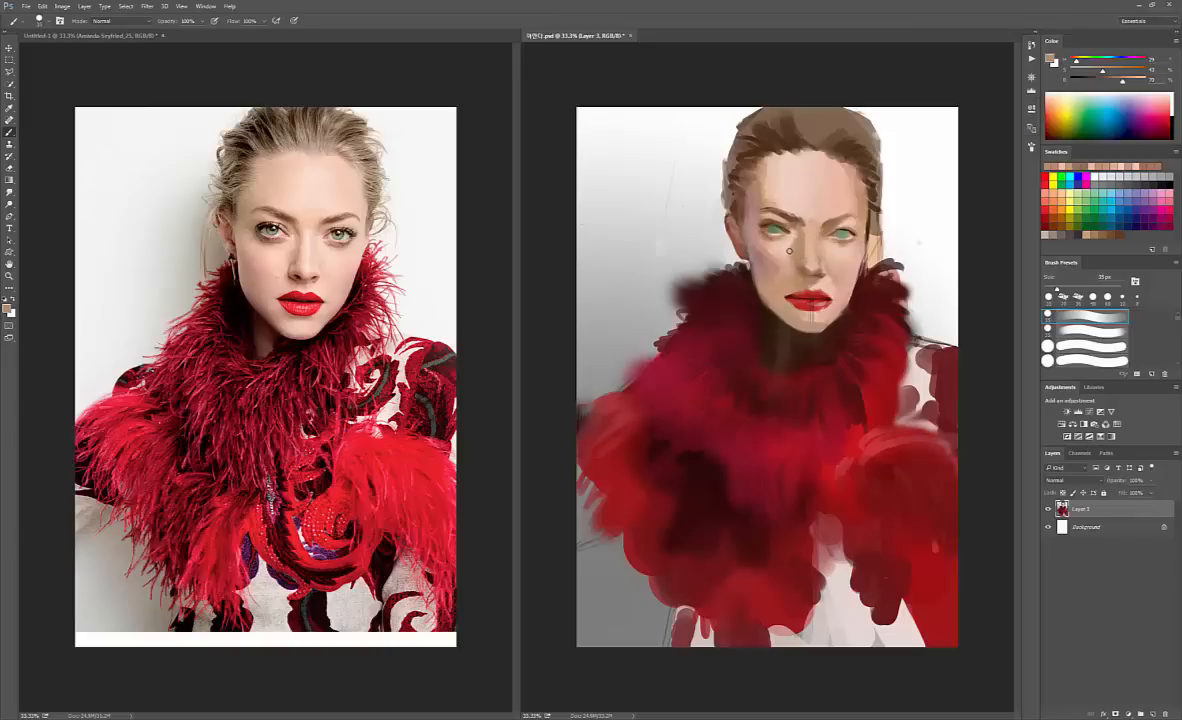
alt+click(794, 237)
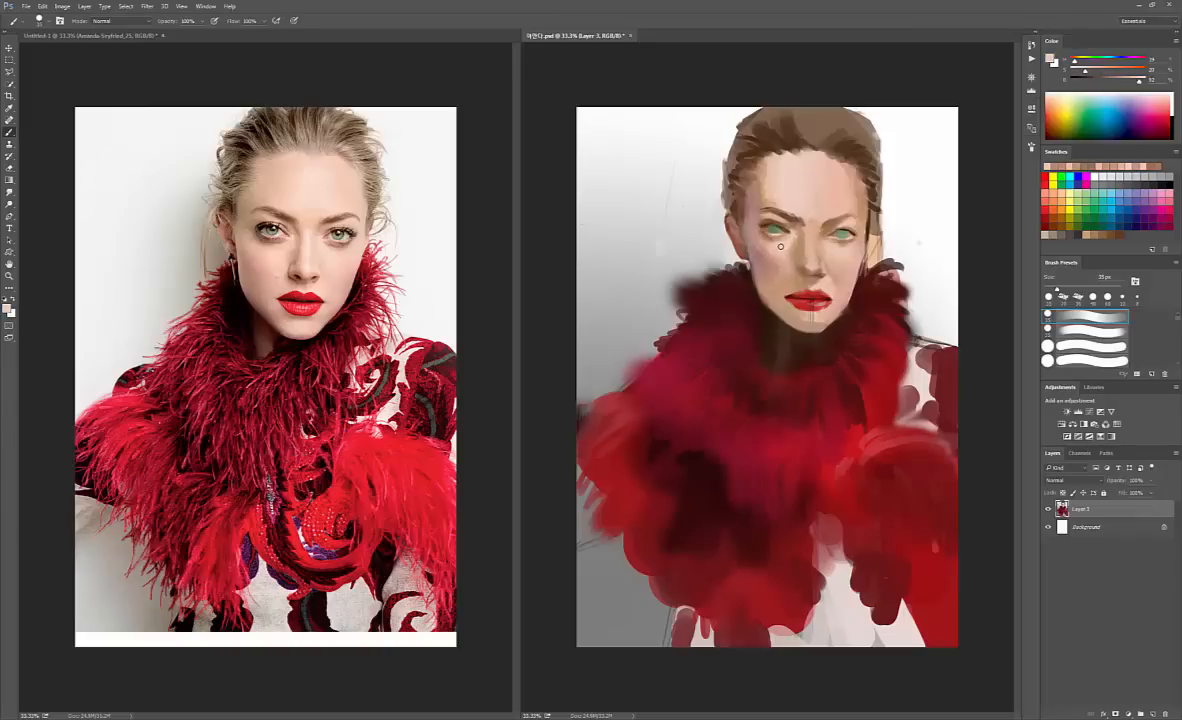
alt+click(779, 245)
alt+click(766, 244)
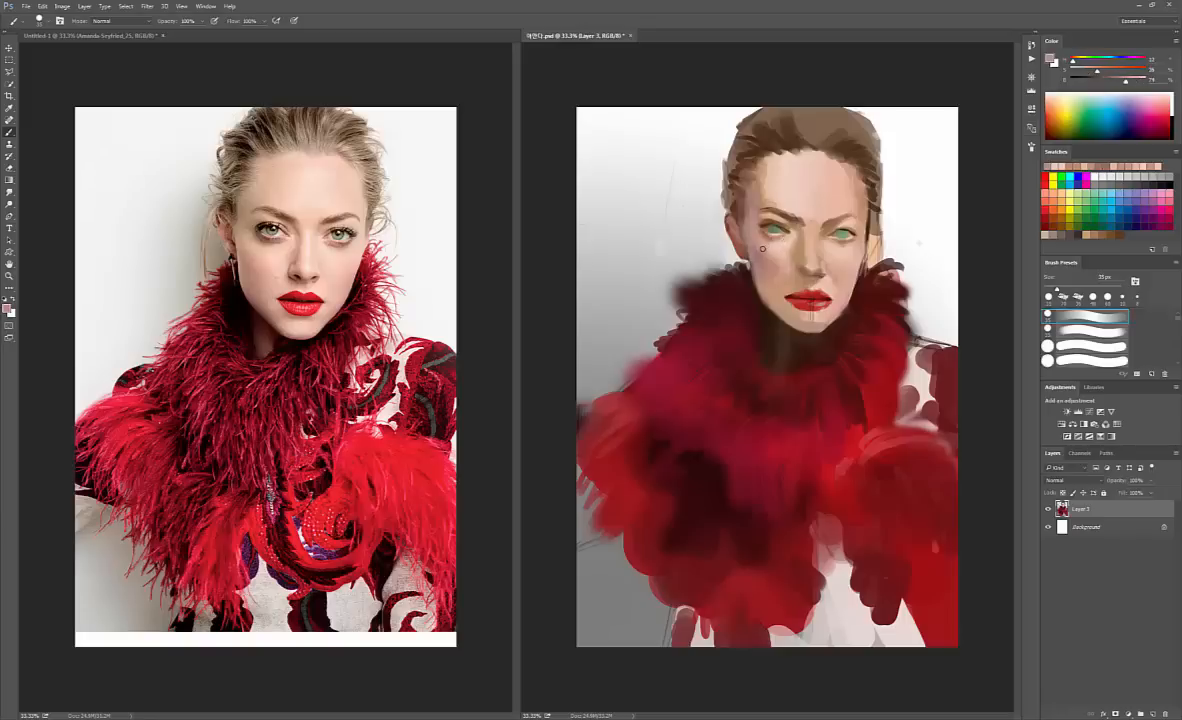
- Enlarge the brush to 80 px and rework the cheek and jaw edge with sampled pink skin, dark shadow and brown tones
key(])
key(bracketright)
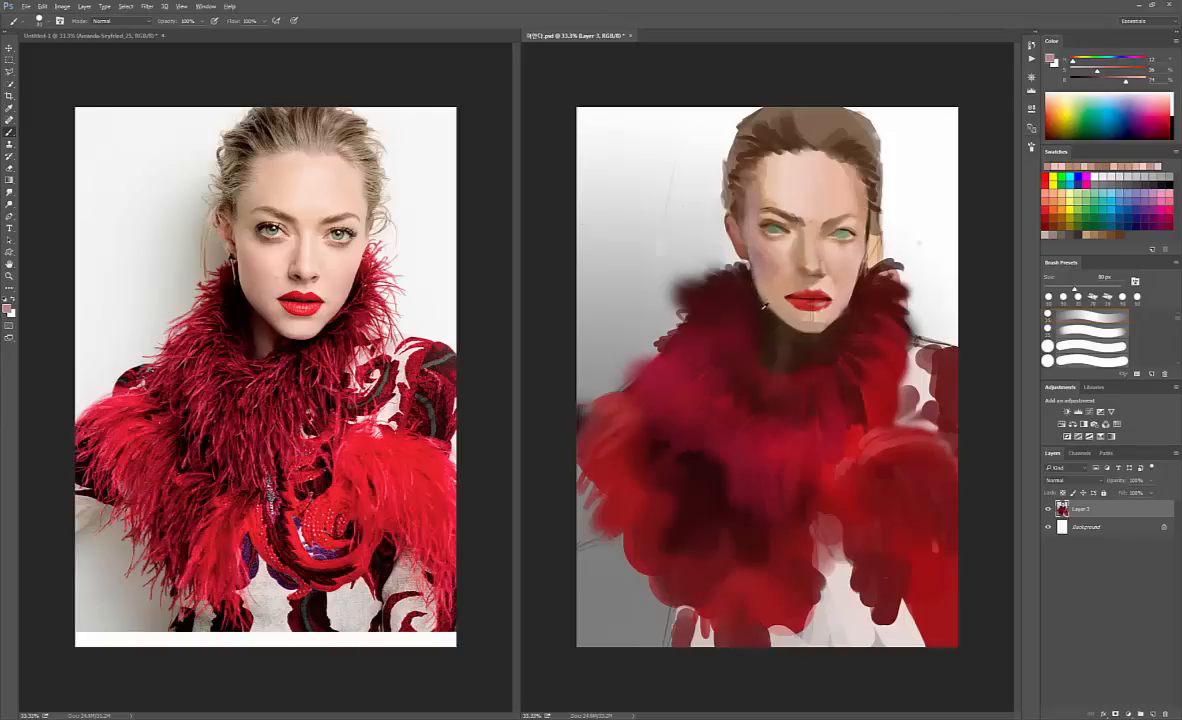
alt+click(771, 306)
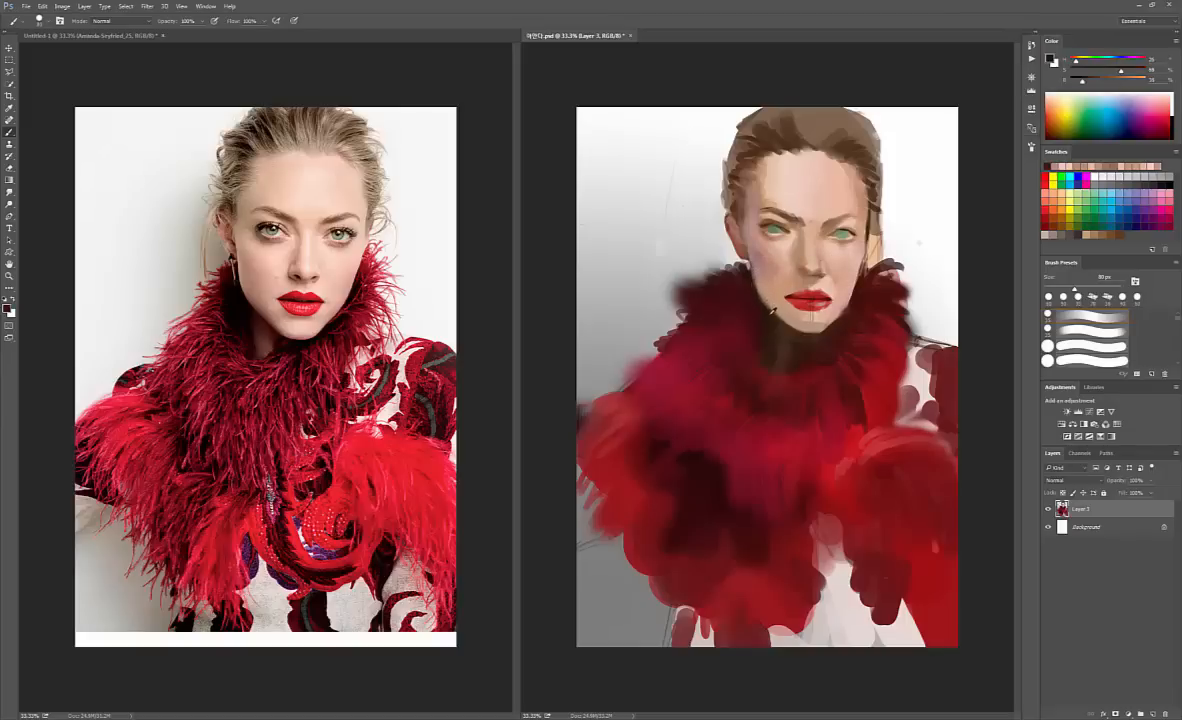
alt+click(809, 269)
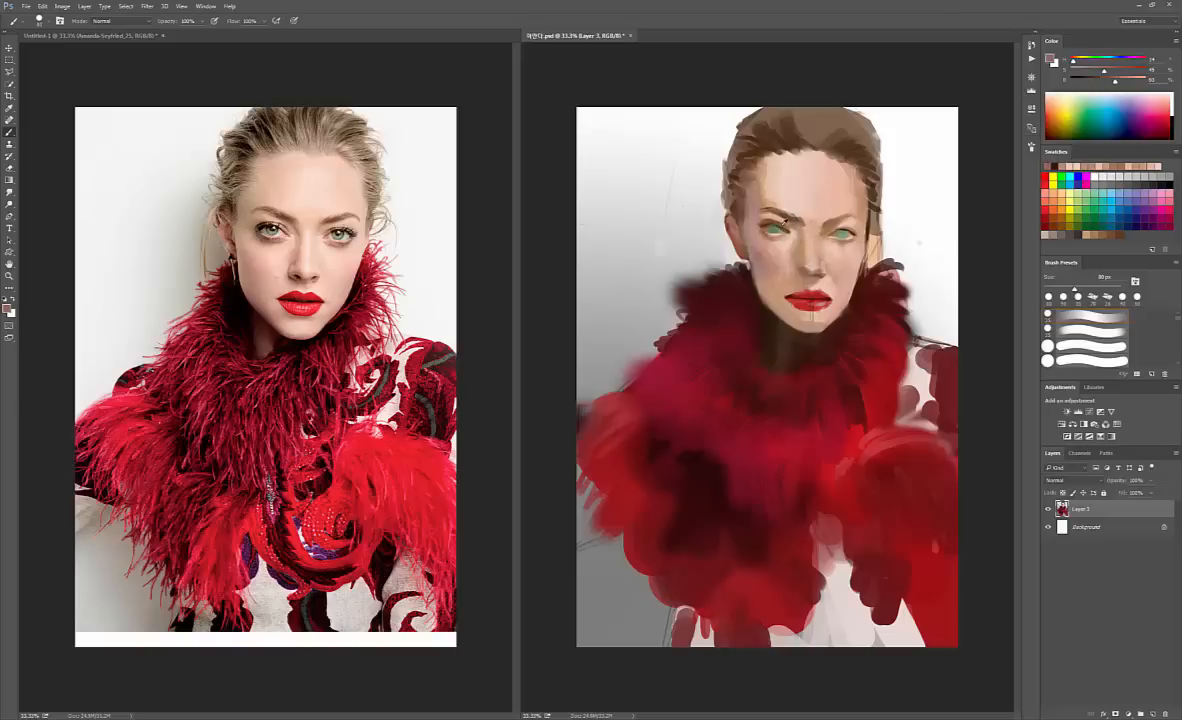
alt+click(726, 207)
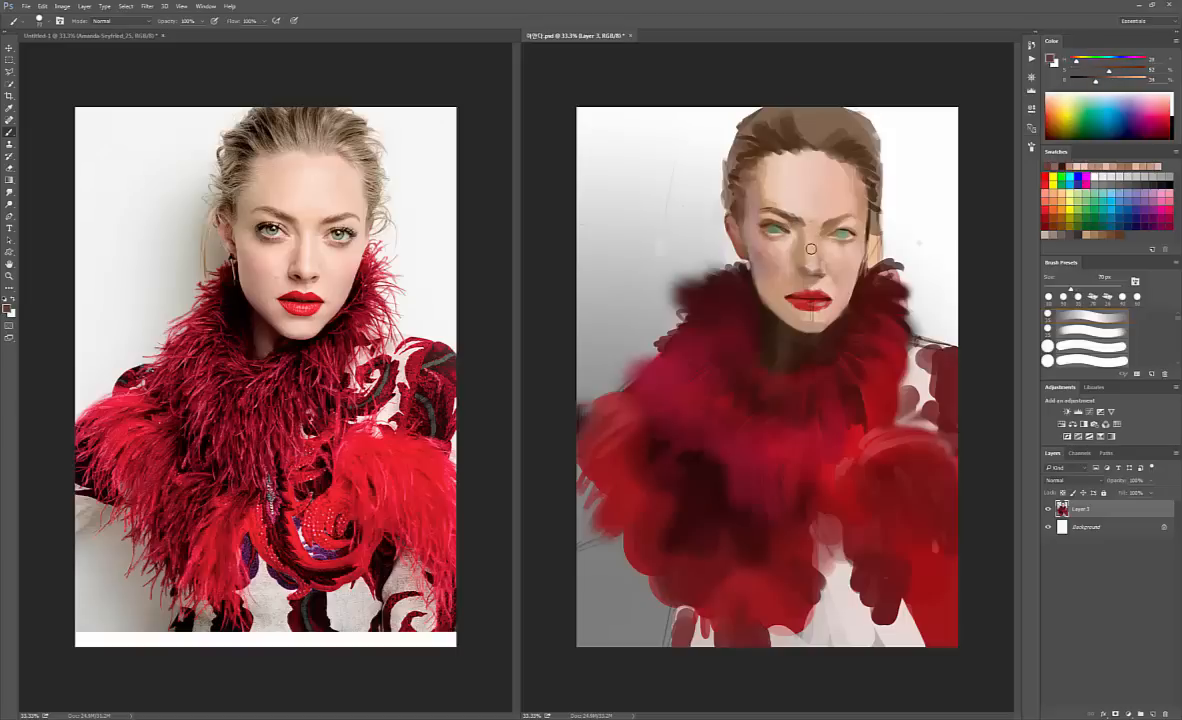
- Reduce the brush to 25 px and define the nostrils and nose base with sampled shadow and skin tones
key([)
key([)
key([)
key([)
key([)
key([)
key([)
key([)
click(833, 271)
alt+click(820, 275)
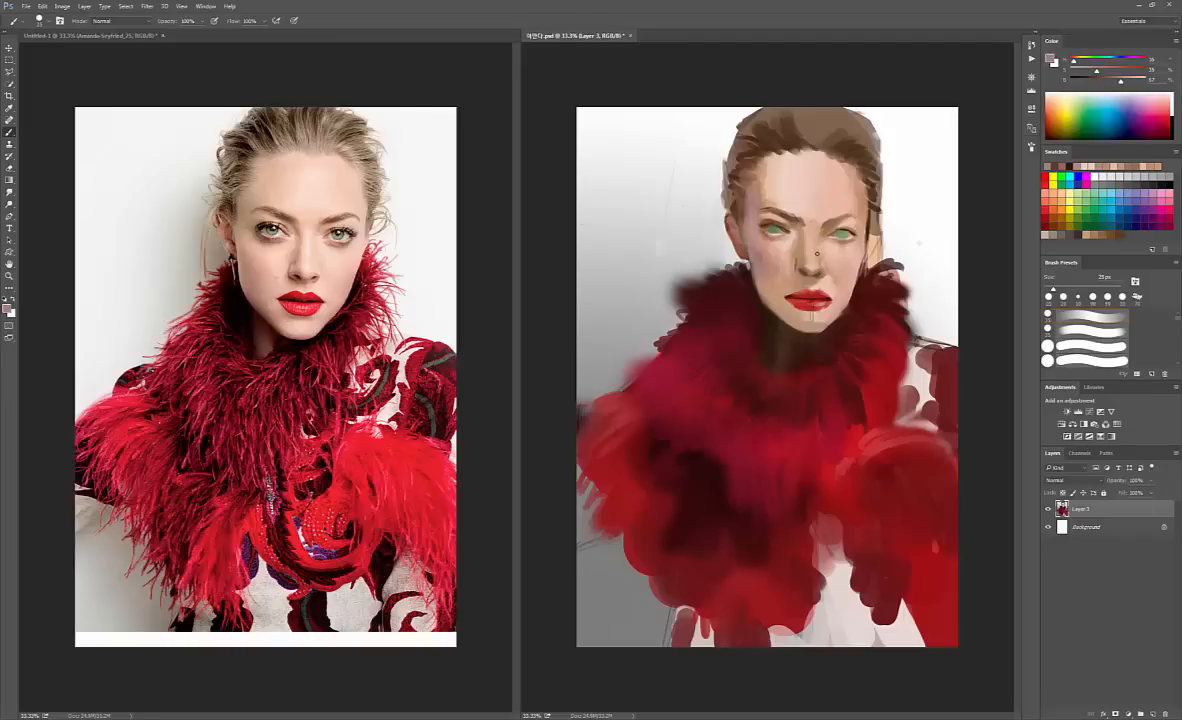
- Refine the bridge and side shading of the painted nose with sampled skin tones, using brush sizes from 10 to 35 px
alt+click(763, 249)
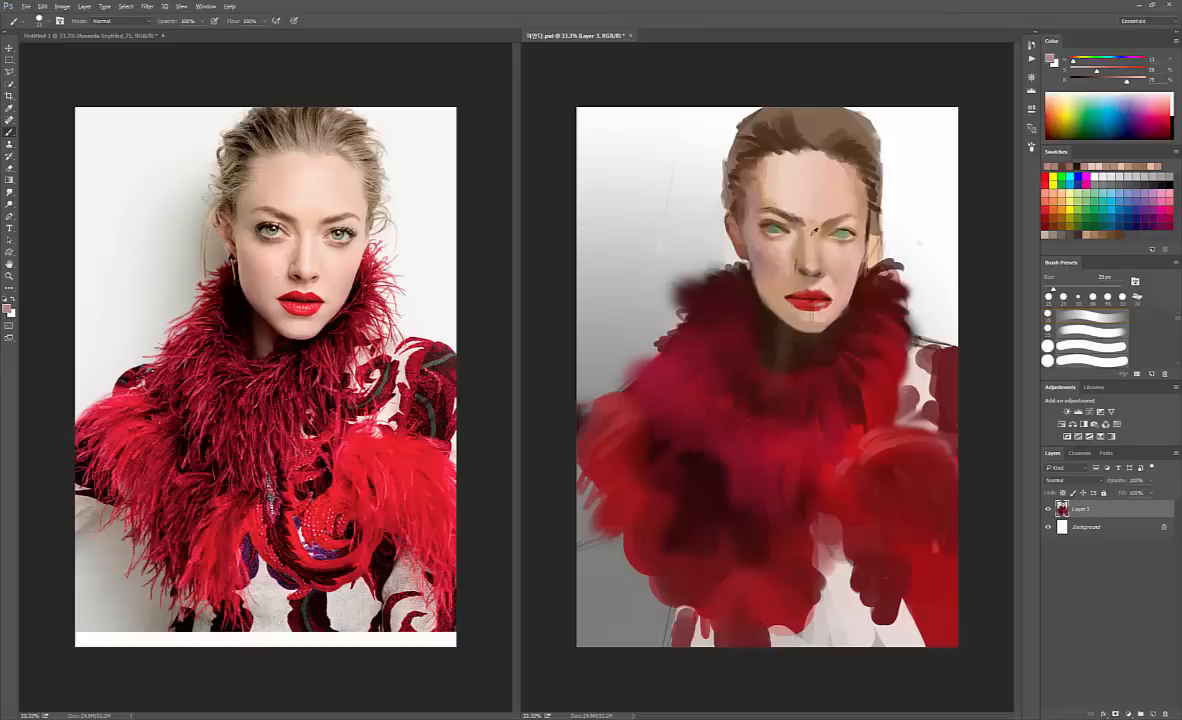
alt+click(783, 186)
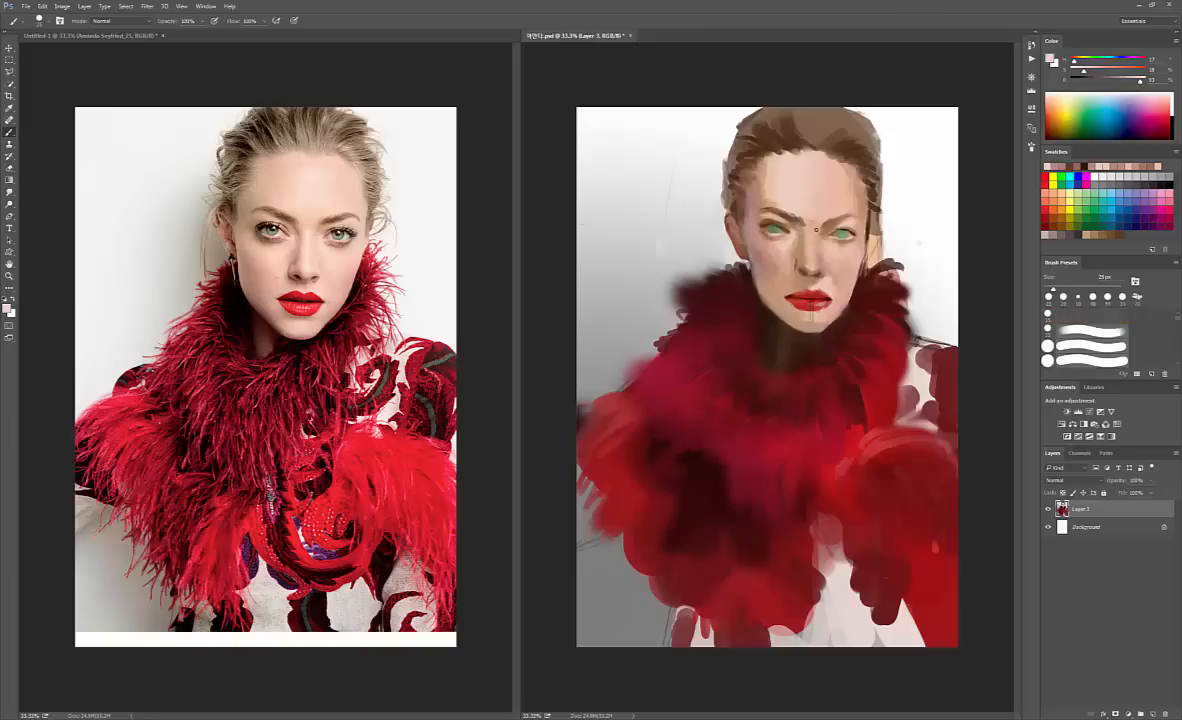
key(bracketleft)
key(bracketleft)
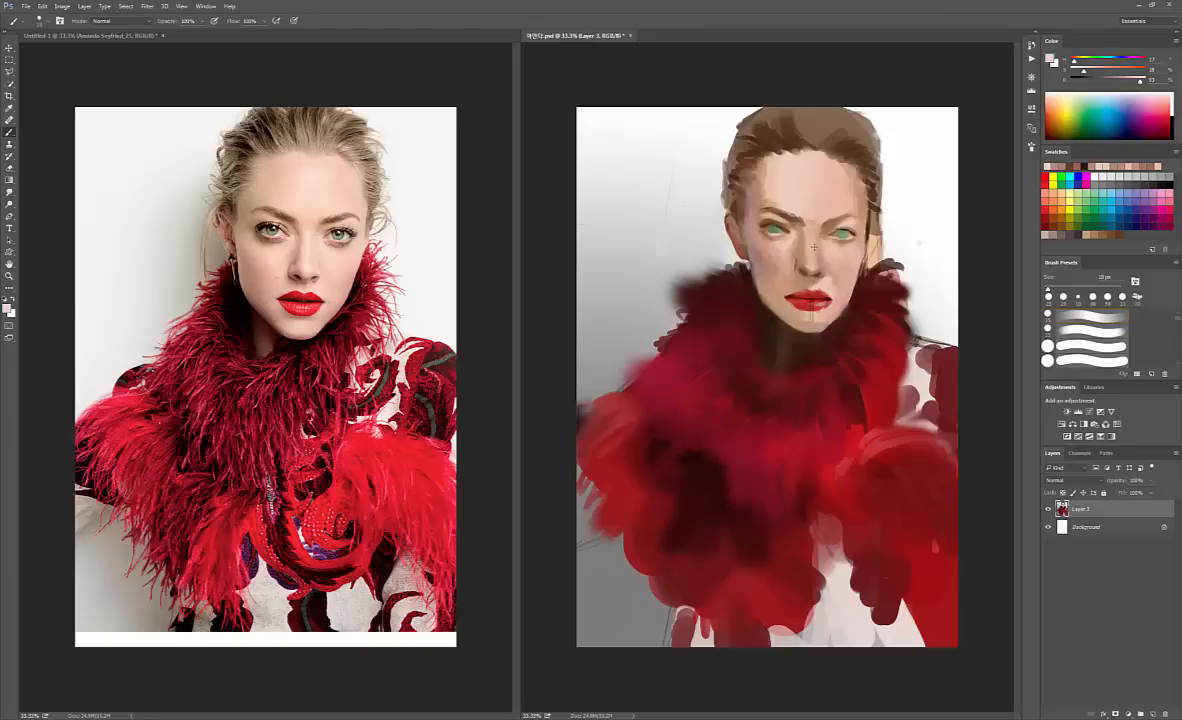
key(bracketright)
key(])
alt+click(800, 260)
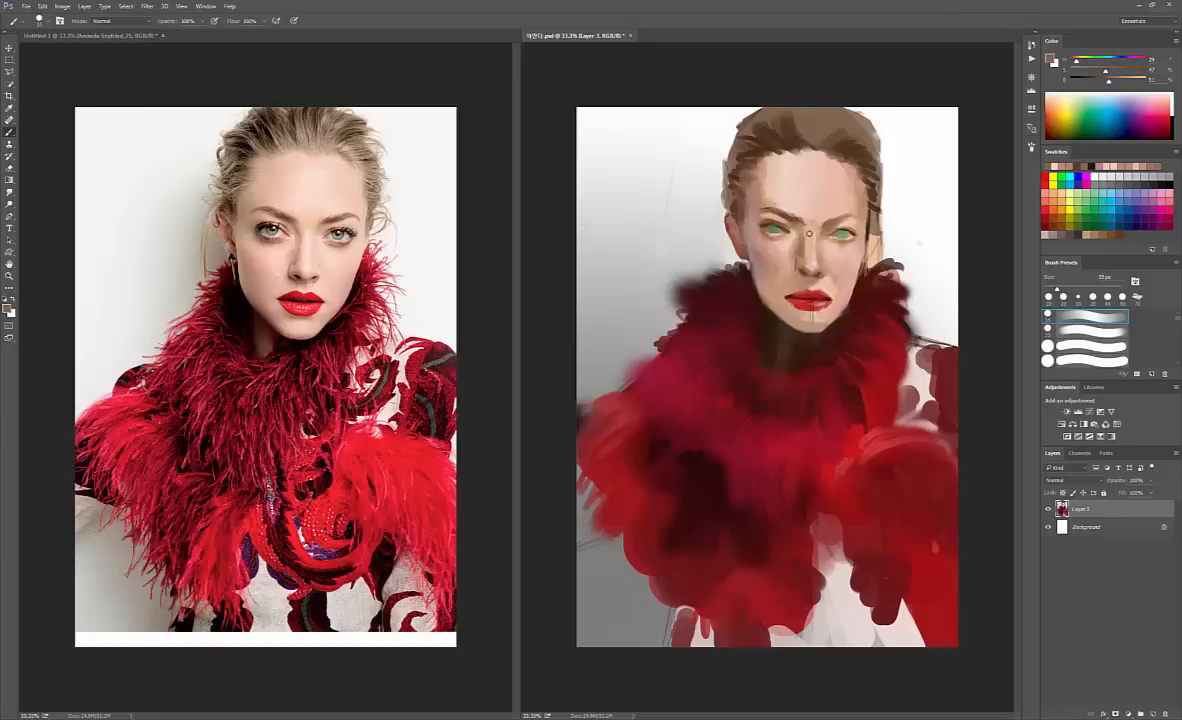
key(bracketleft)
alt+click(810, 222)
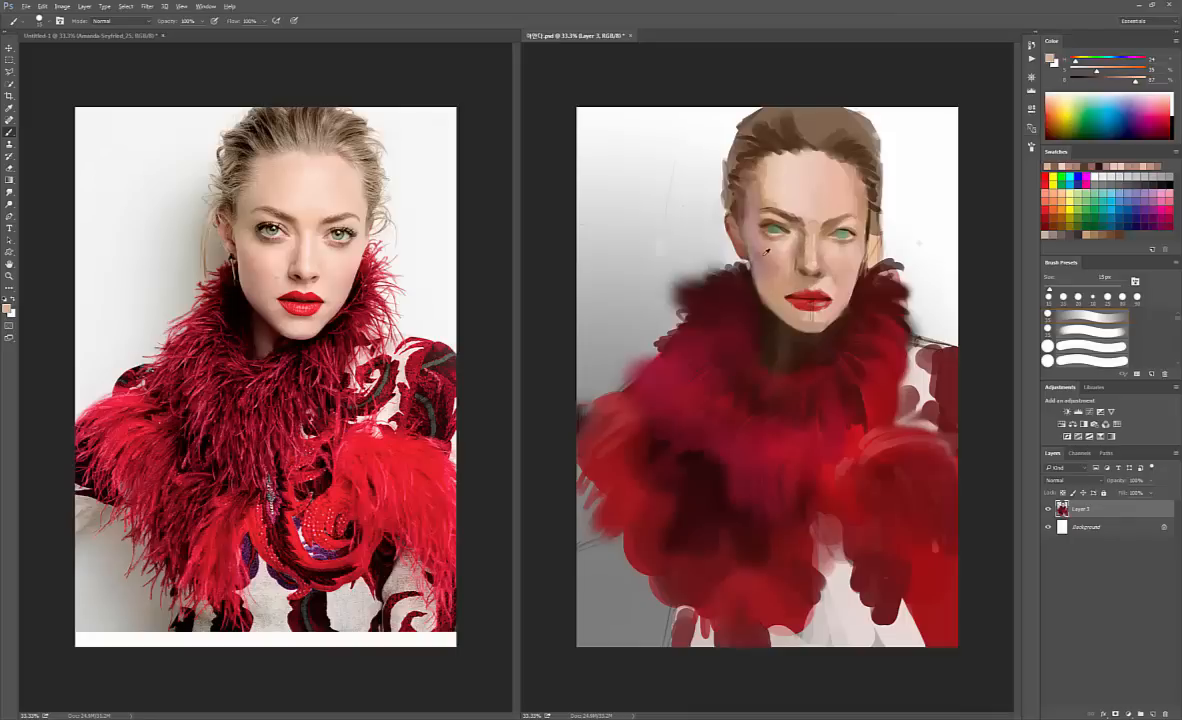
- Soften the cheek below the left-hand eye with sampled pink skin tones, a slightly less saturated colour and a 40 px brush
alt+click(767, 251)
alt+click(768, 252)
alt+click(769, 253)
alt+click(773, 251)
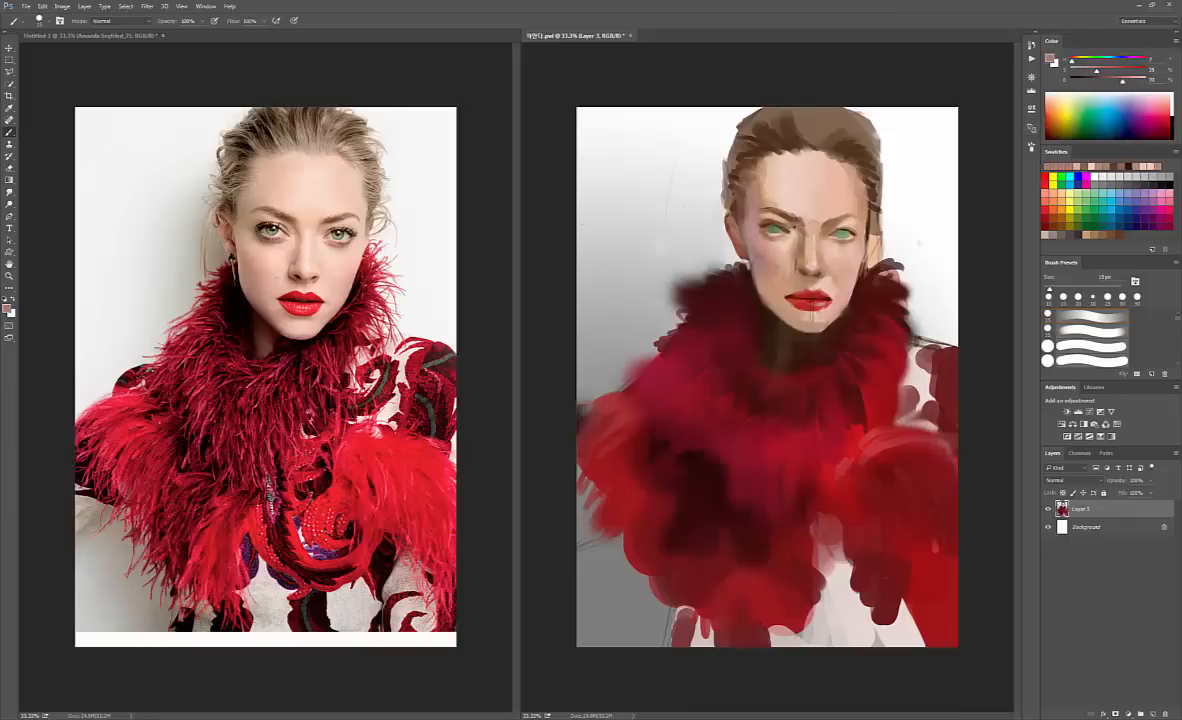
key(bracketright)
key(bracketright)
drag(1096, 74, 1092, 74)
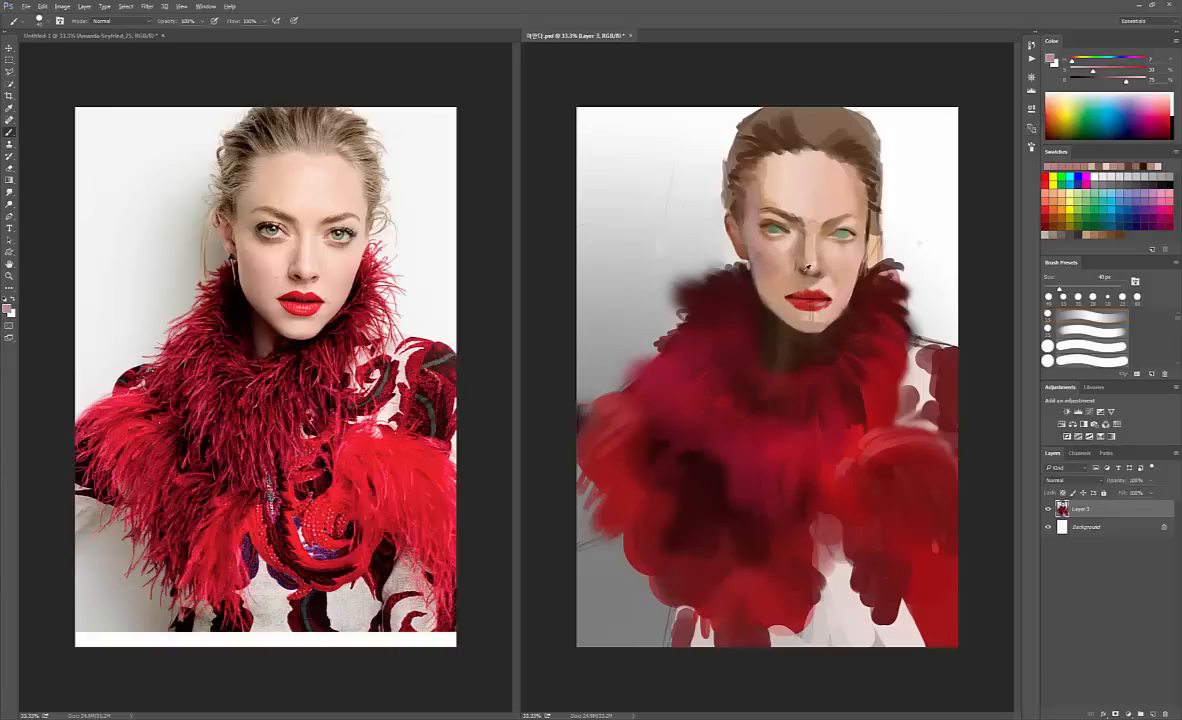
- Shade the underside and nostrils of the nose with sampled browns at 40 px, and touch up the upper lip in sampled red
alt+click(803, 269)
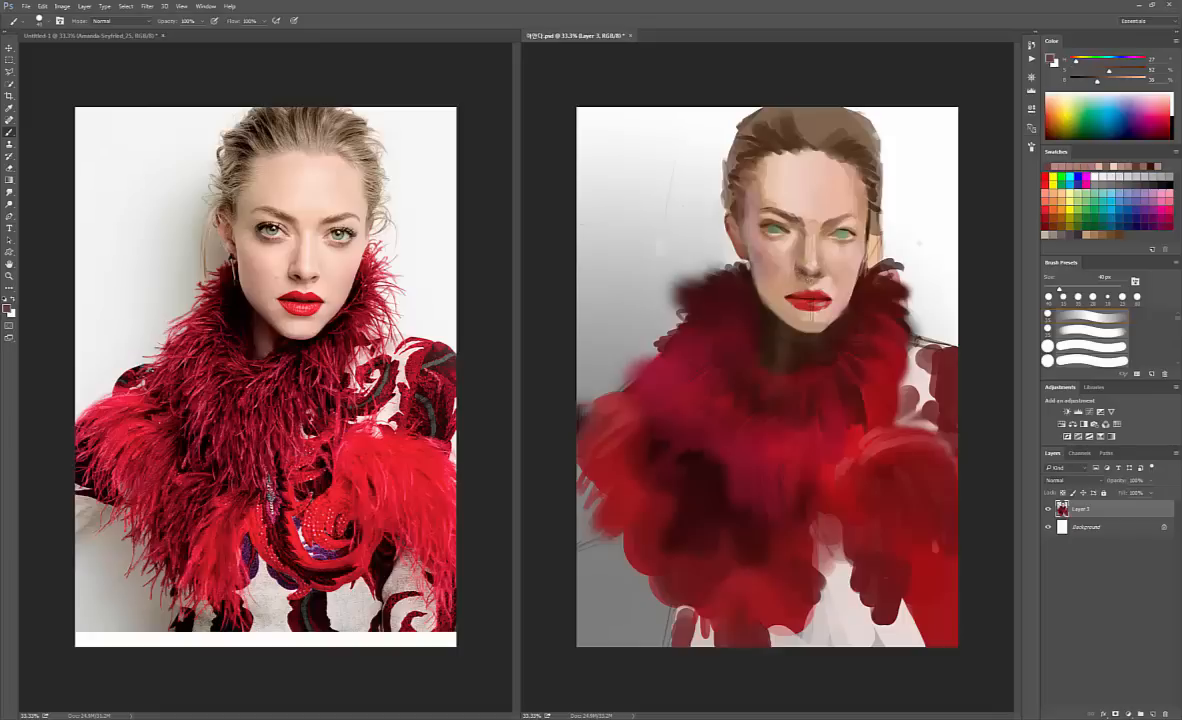
drag(799, 275, 806, 276)
alt+click(803, 286)
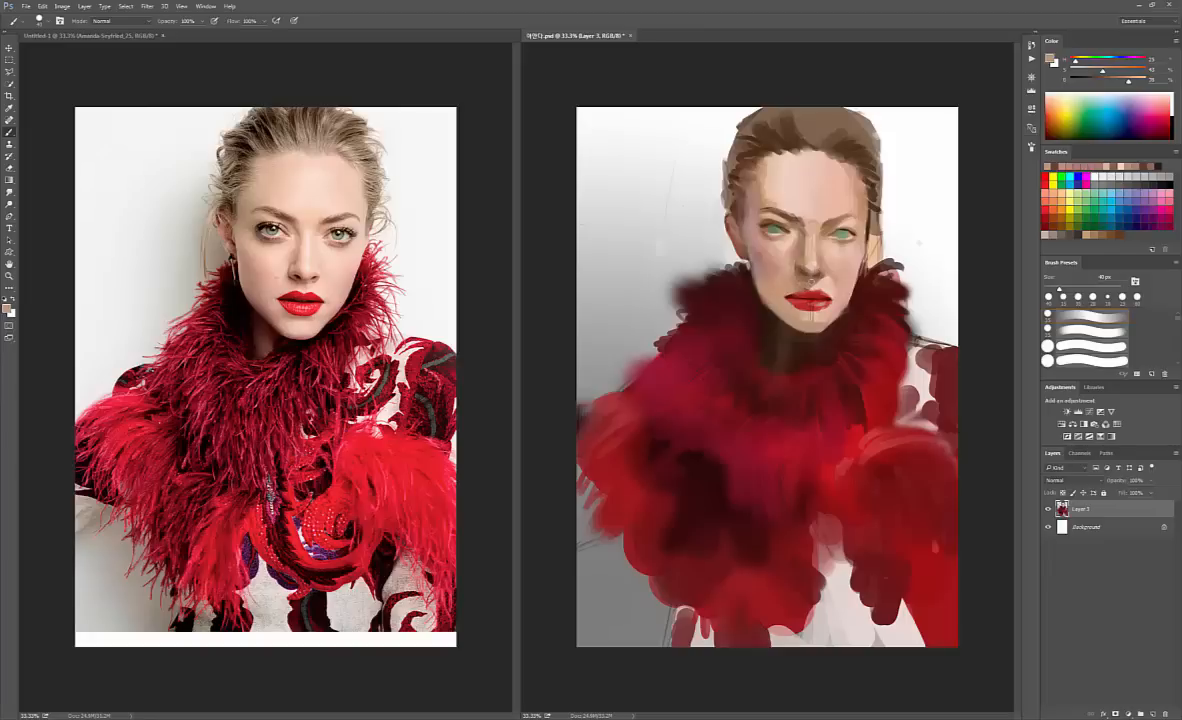
alt+click(803, 271)
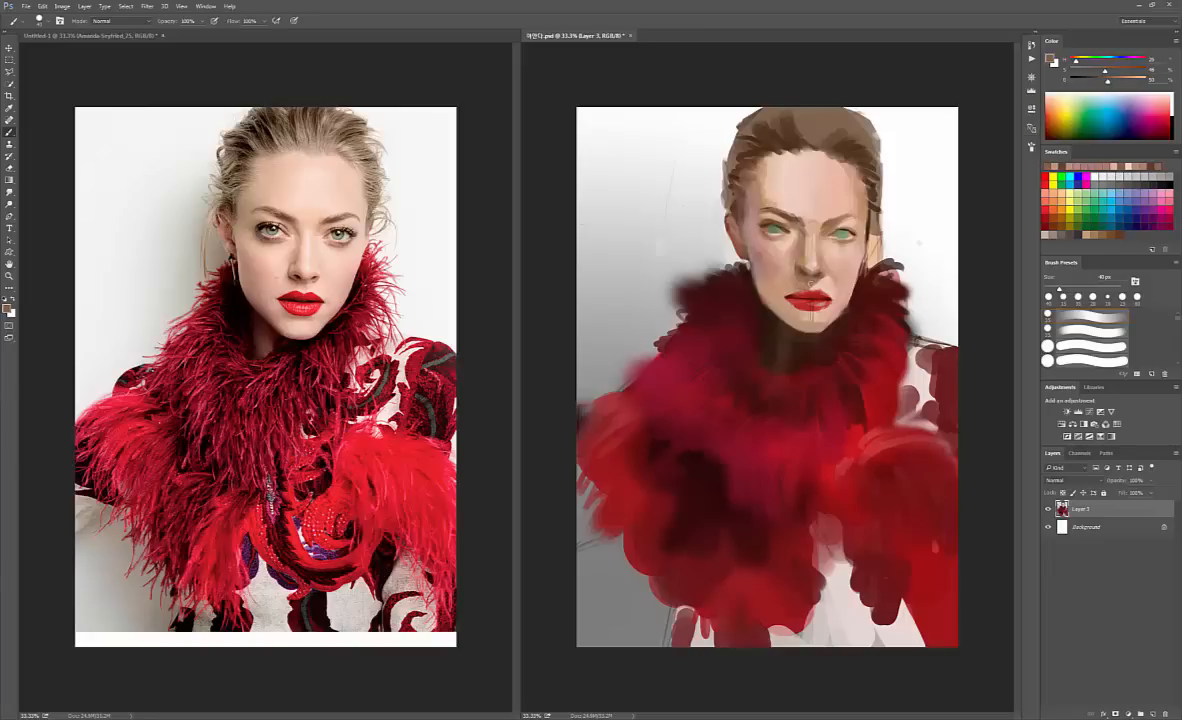
alt+click(810, 295)
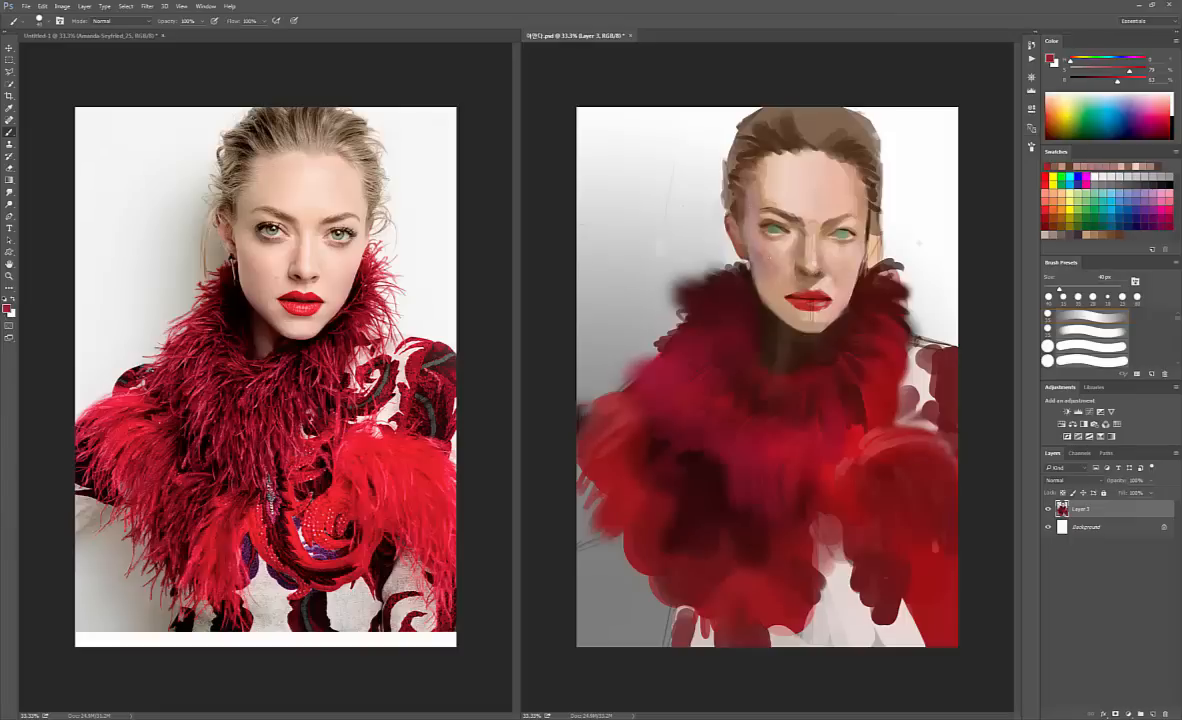
- Define the left-hand jaw edge against the dark feather collar with sampled collar and skin colours, reducing the brush to 25 px
drag(754, 277, 762, 284)
alt+click(768, 307)
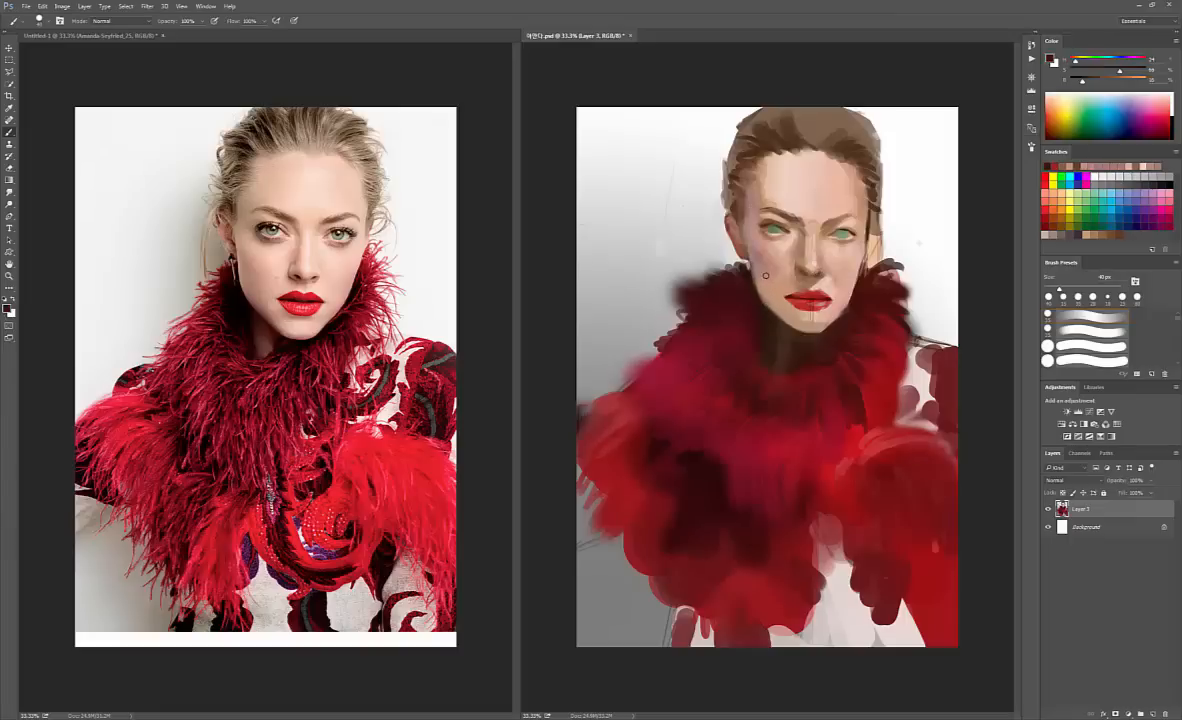
key(bracketleft)
alt+click(772, 306)
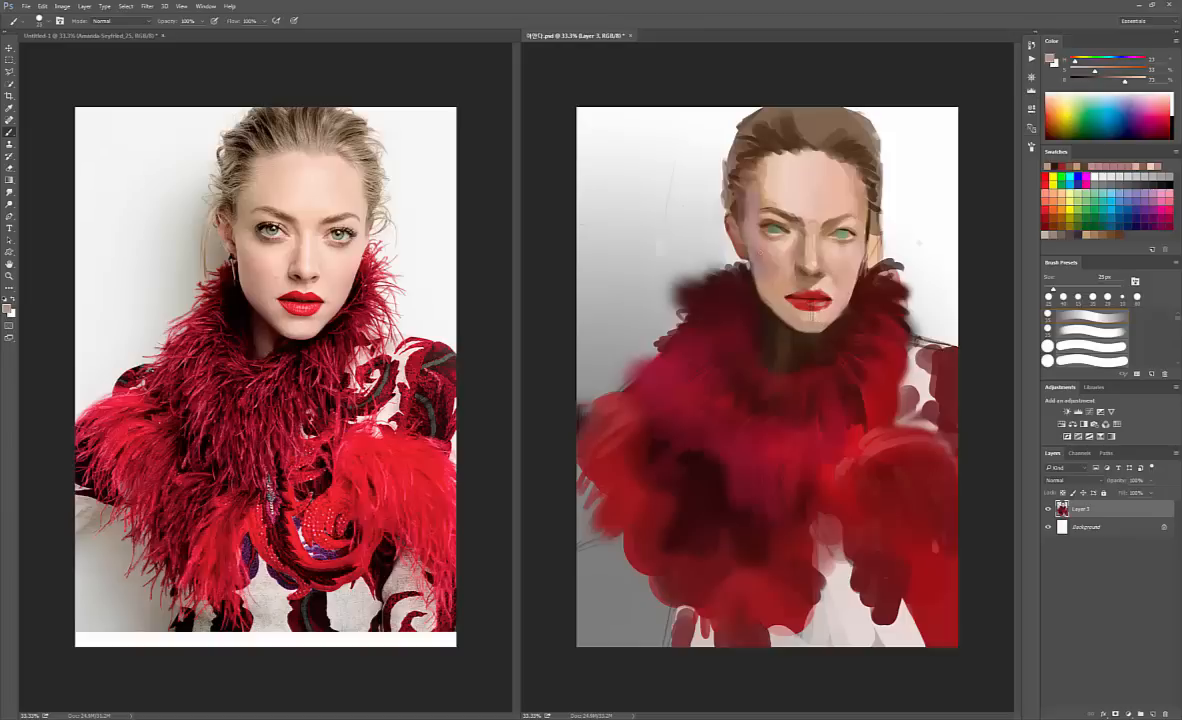
- Paint over the chin and its lower edge with sampled skin and dark collar tones, using a 45 px brush
alt+click(800, 318)
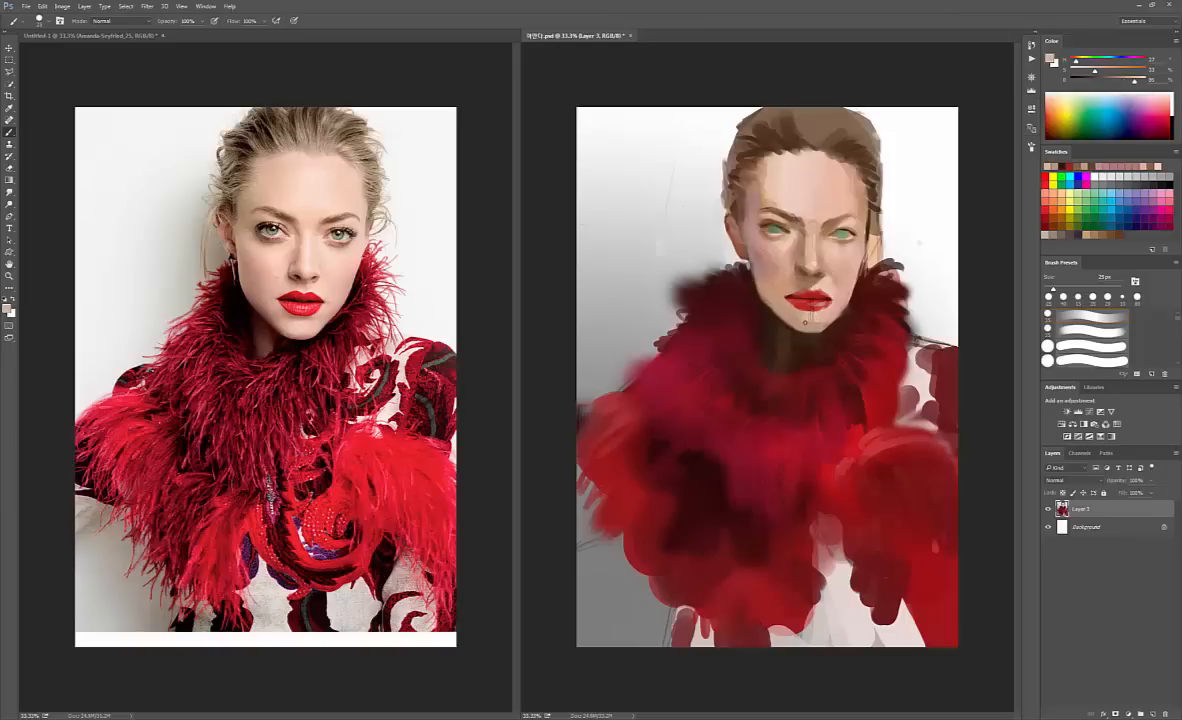
key(bracketright)
key(bracketright)
key(bracketright)
alt+click(813, 328)
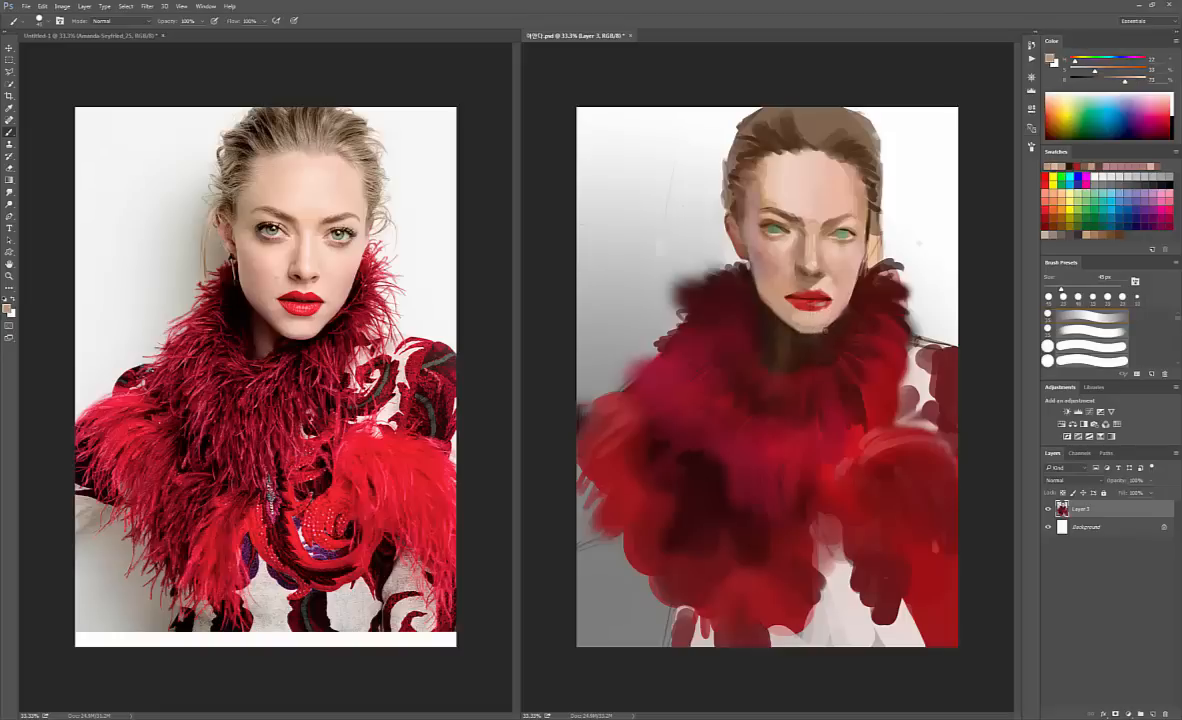
alt+click(837, 324)
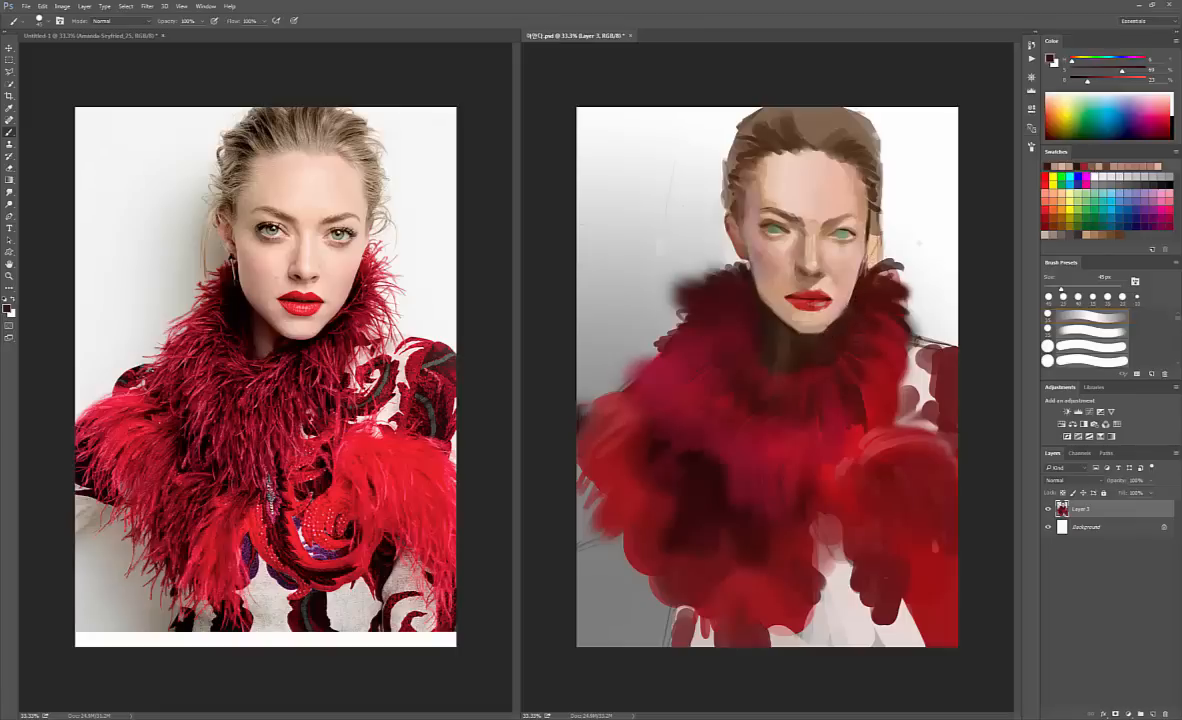
- Smooth the right-hand cheek from below the eye to the jaw with sampled light skin tones, using 35 to 45 px brushes
alt+click(862, 252)
key(bracketleft)
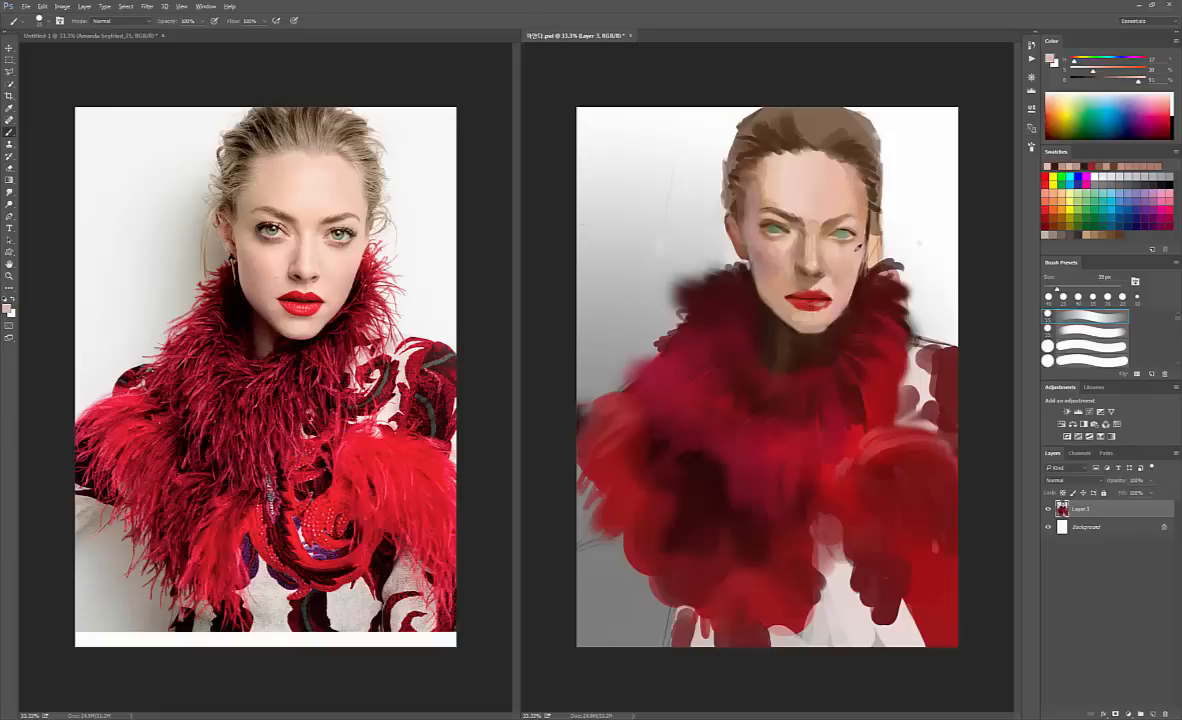
alt+click(838, 246)
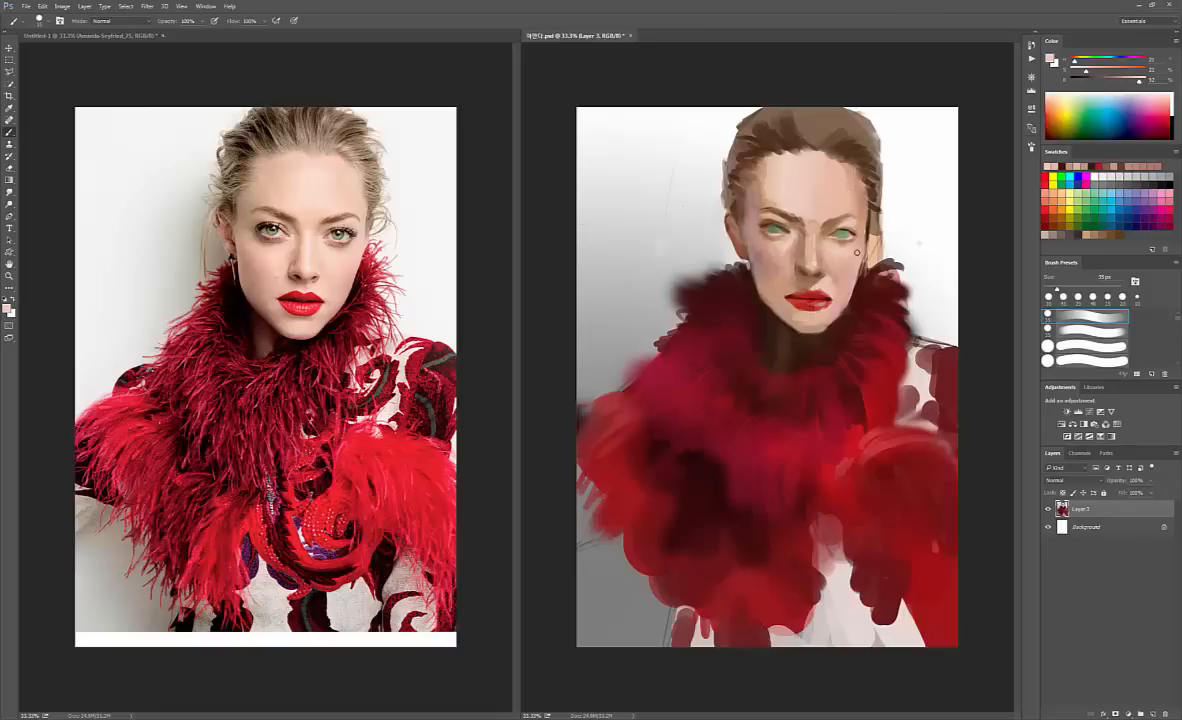
key(bracketright)
key(bracketright)
key(bracketleft)
alt+click(860, 236)
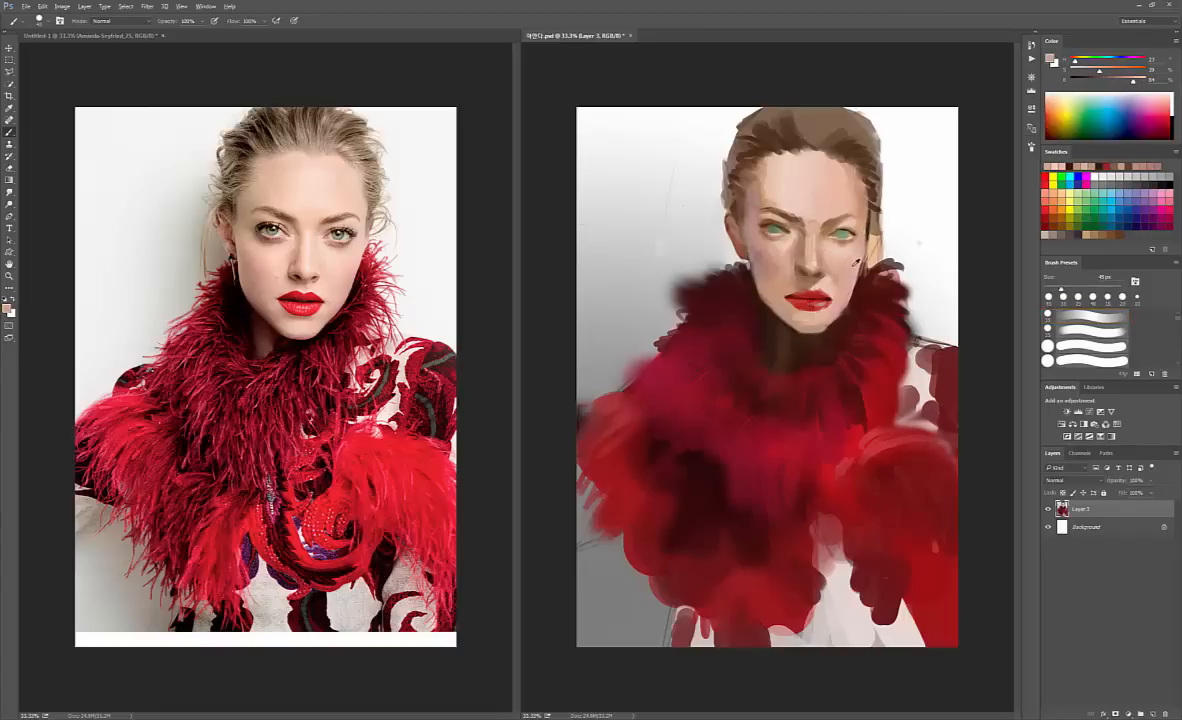
alt+click(850, 290)
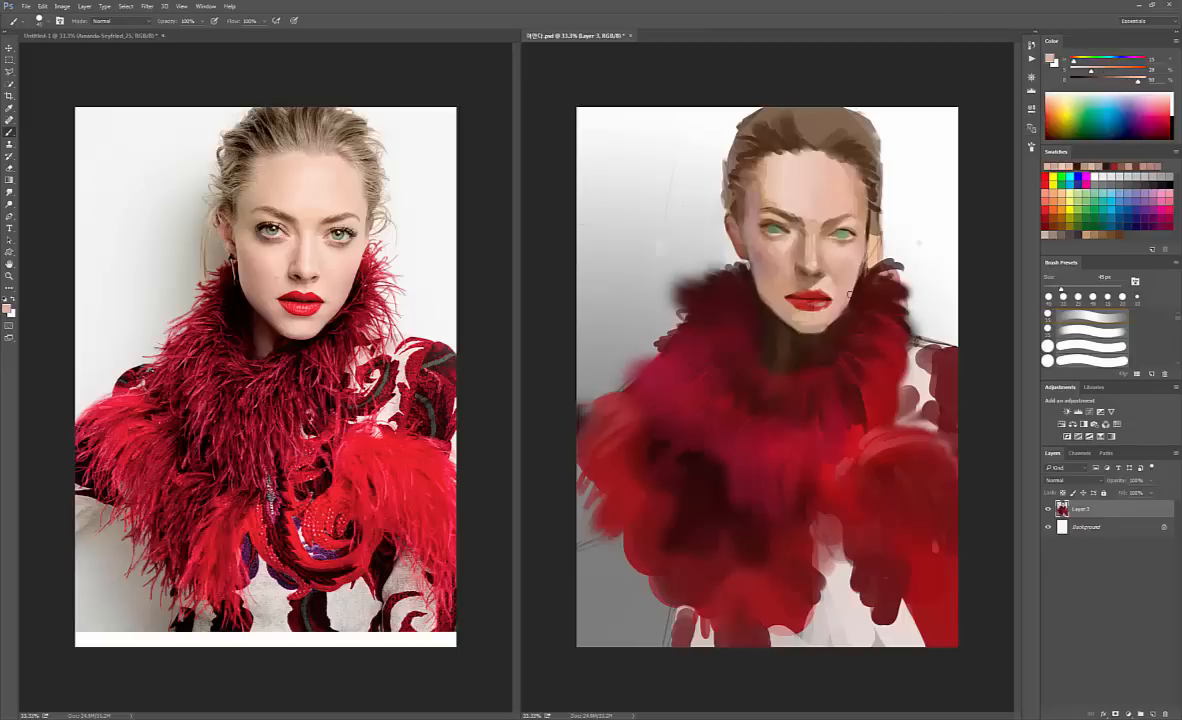
alt+click(853, 260)
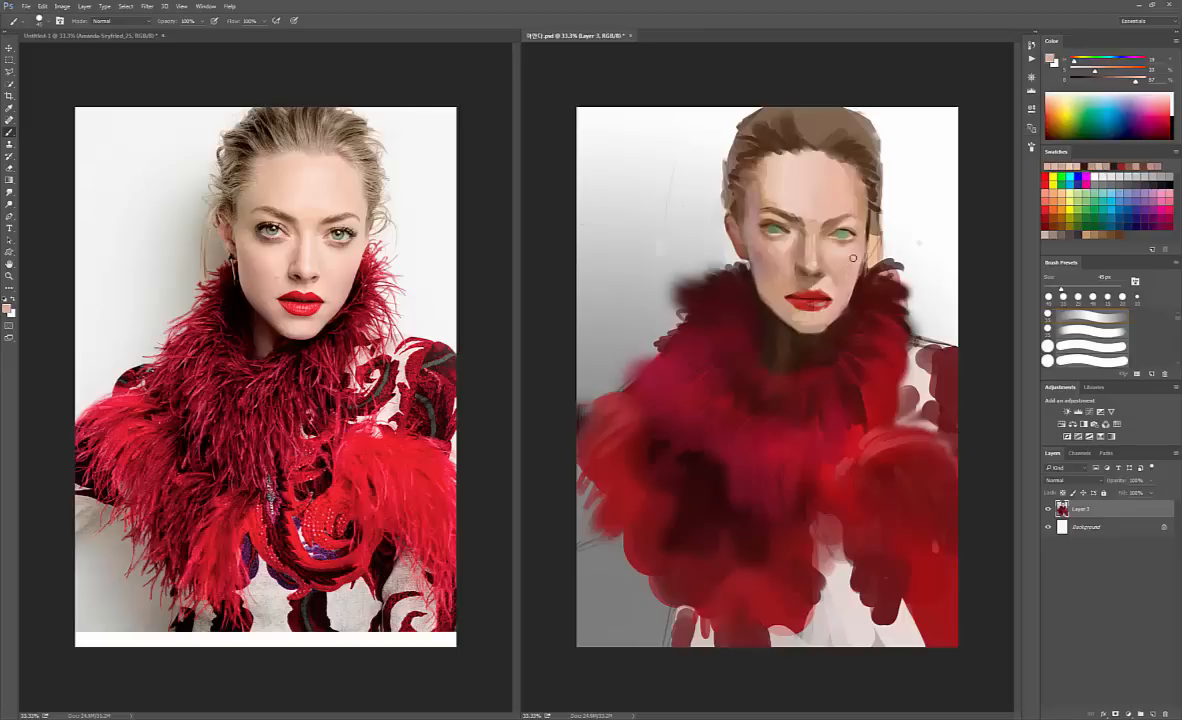
alt+click(841, 253)
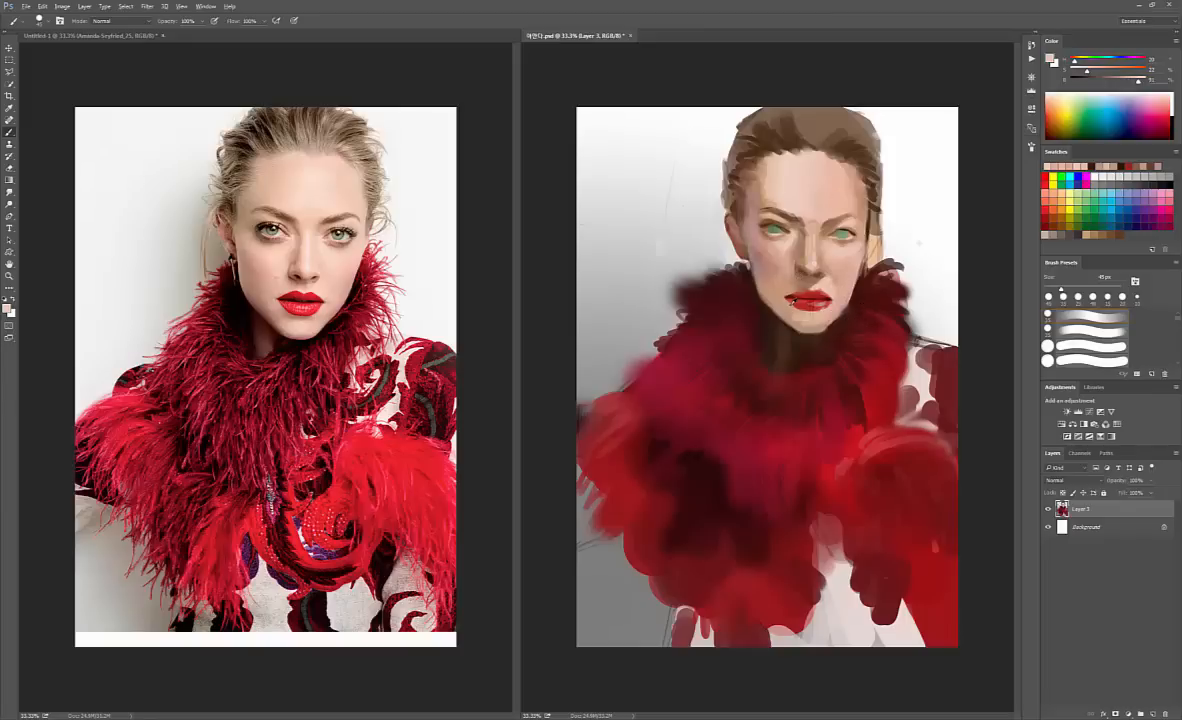
- Clean up the mouth contour with sampled skin tones and add a blue-violet to purple shadow below the lower lip at 45 px
alt+click(733, 280)
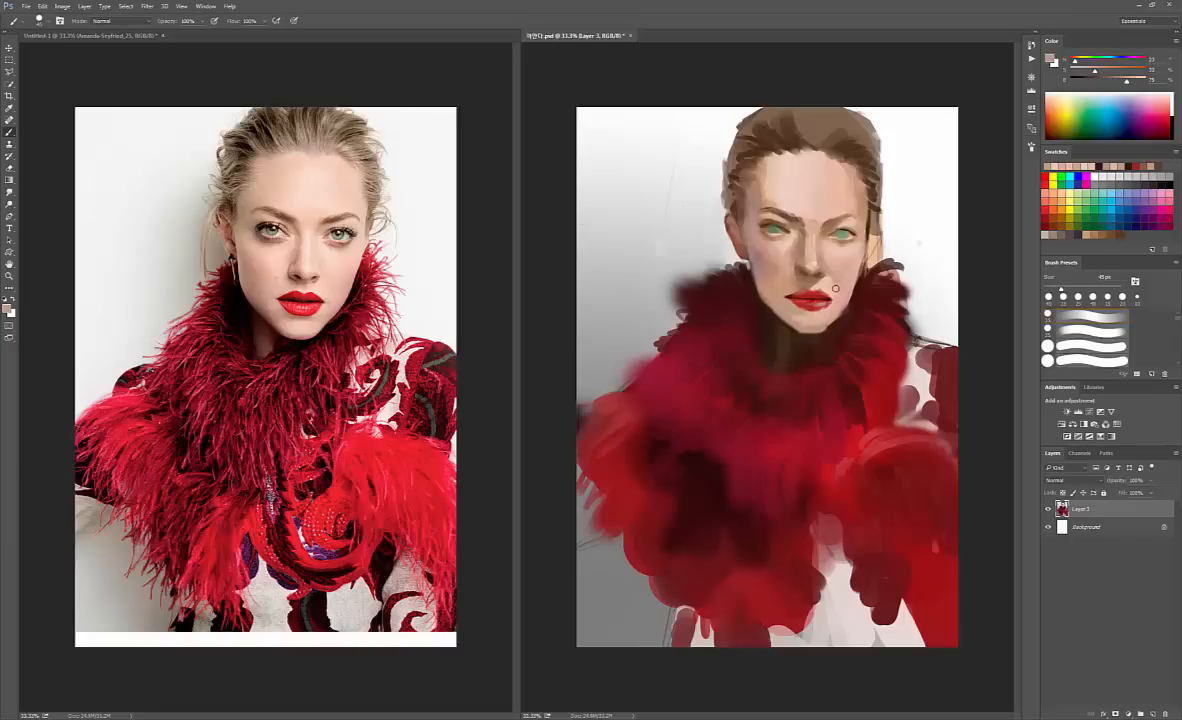
alt+click(797, 305)
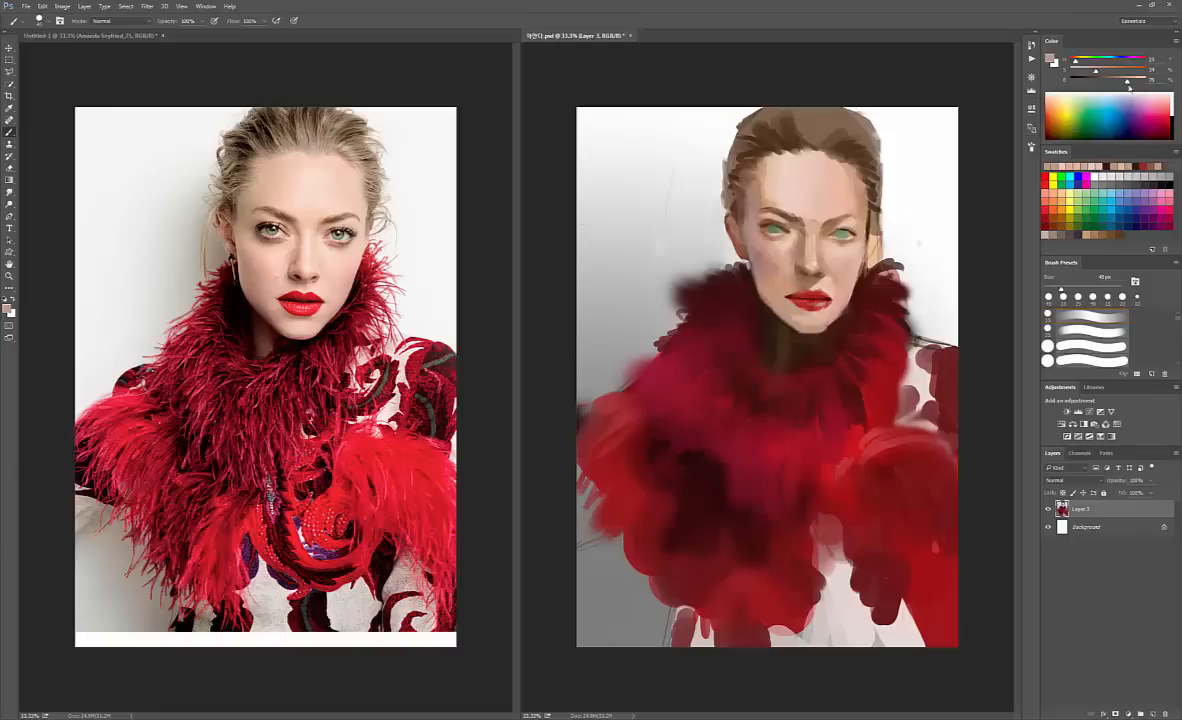
drag(1097, 73, 1122, 61)
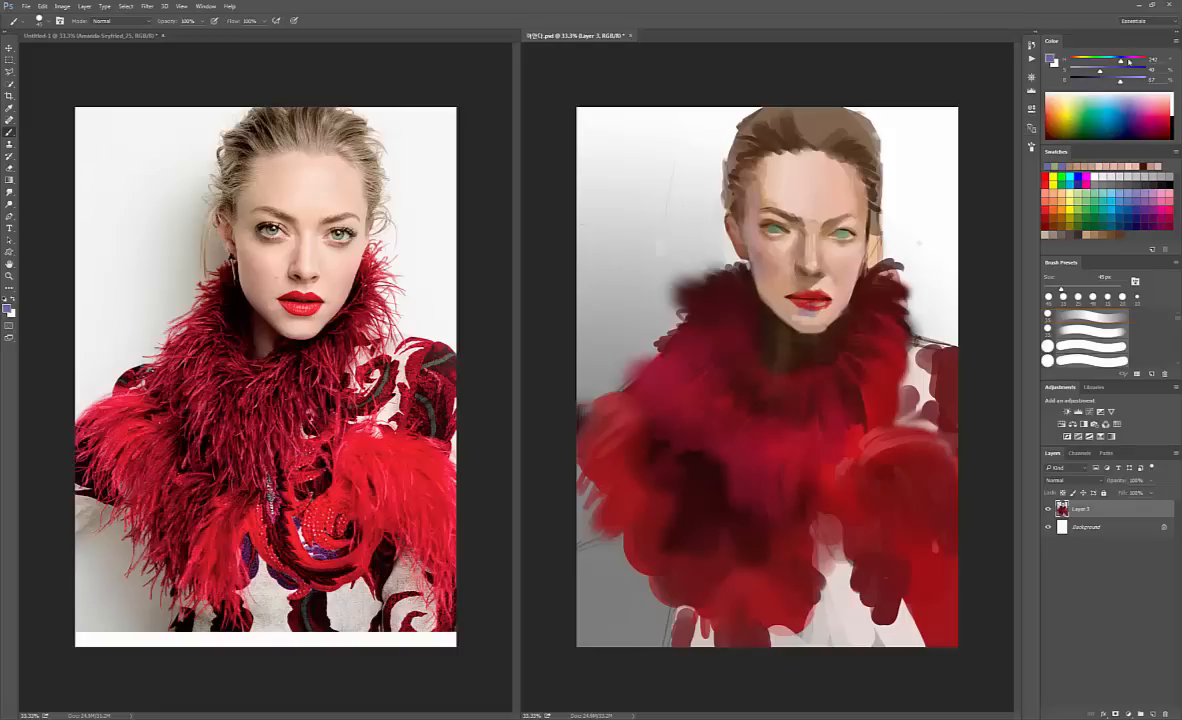
drag(1120, 62, 1134, 62)
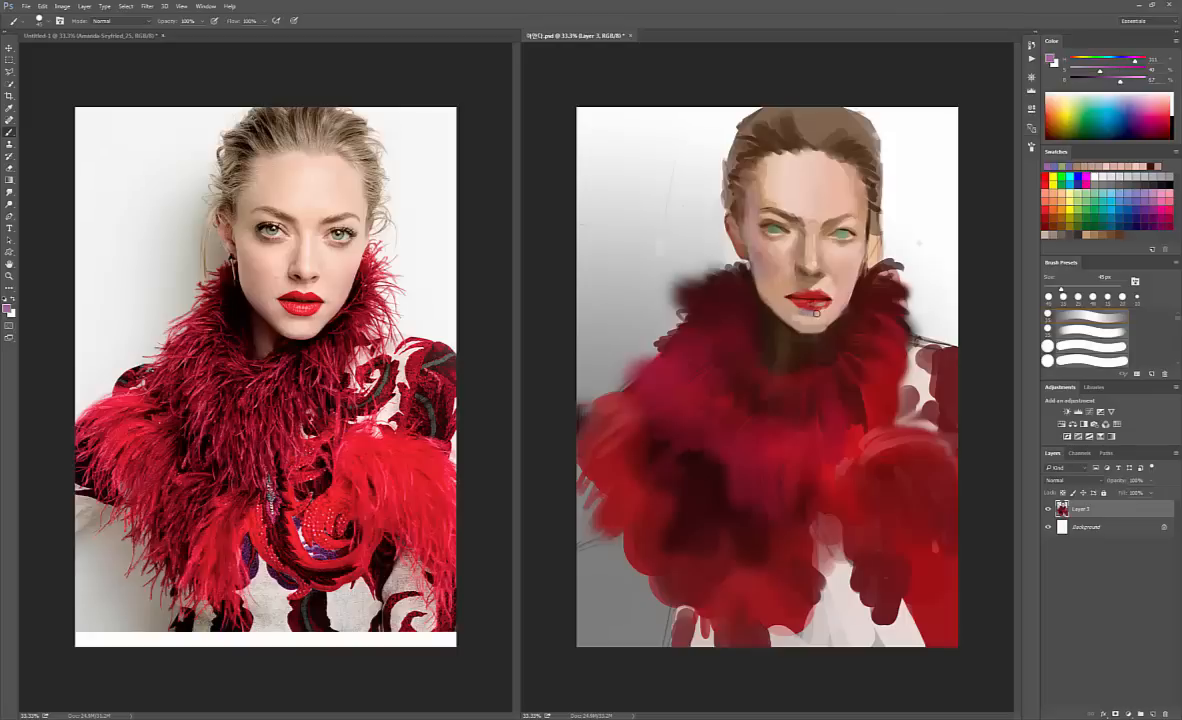
alt+click(800, 311)
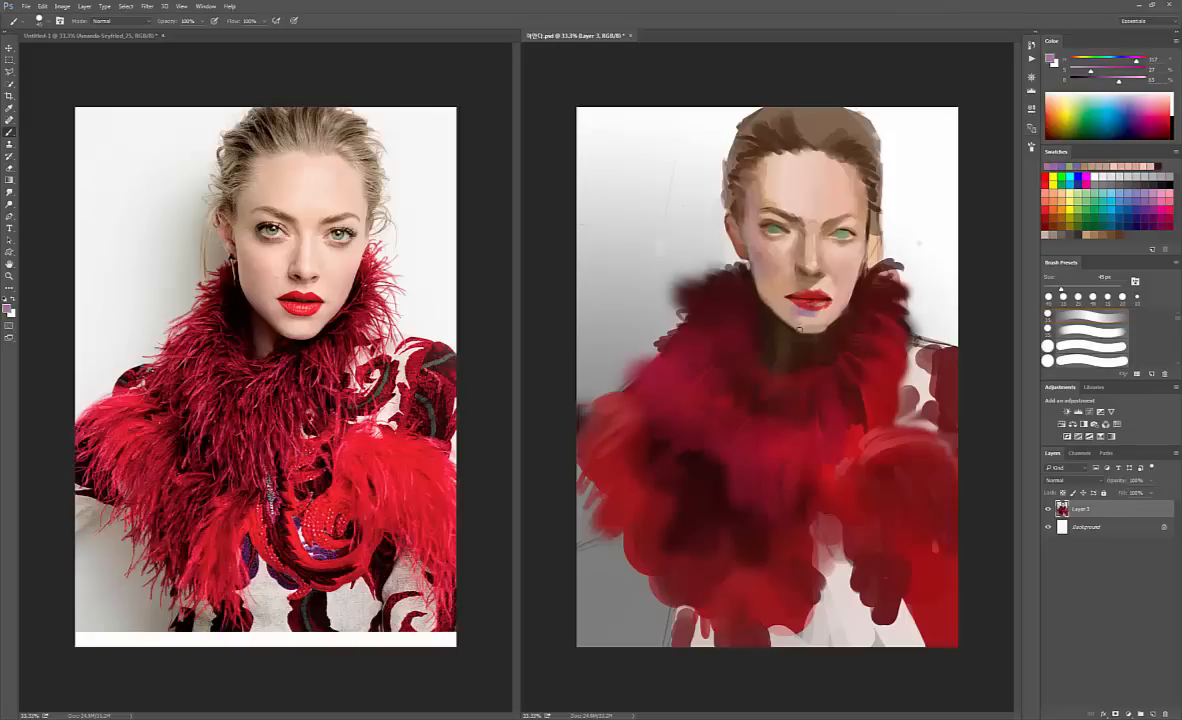
- Blend the violet shadow below the lips into the chin with sampled skin tones, using brush sizes of 70 to 80 px
key(])
key(])
key(])
key(])
alt+click(783, 299)
alt+click(812, 316)
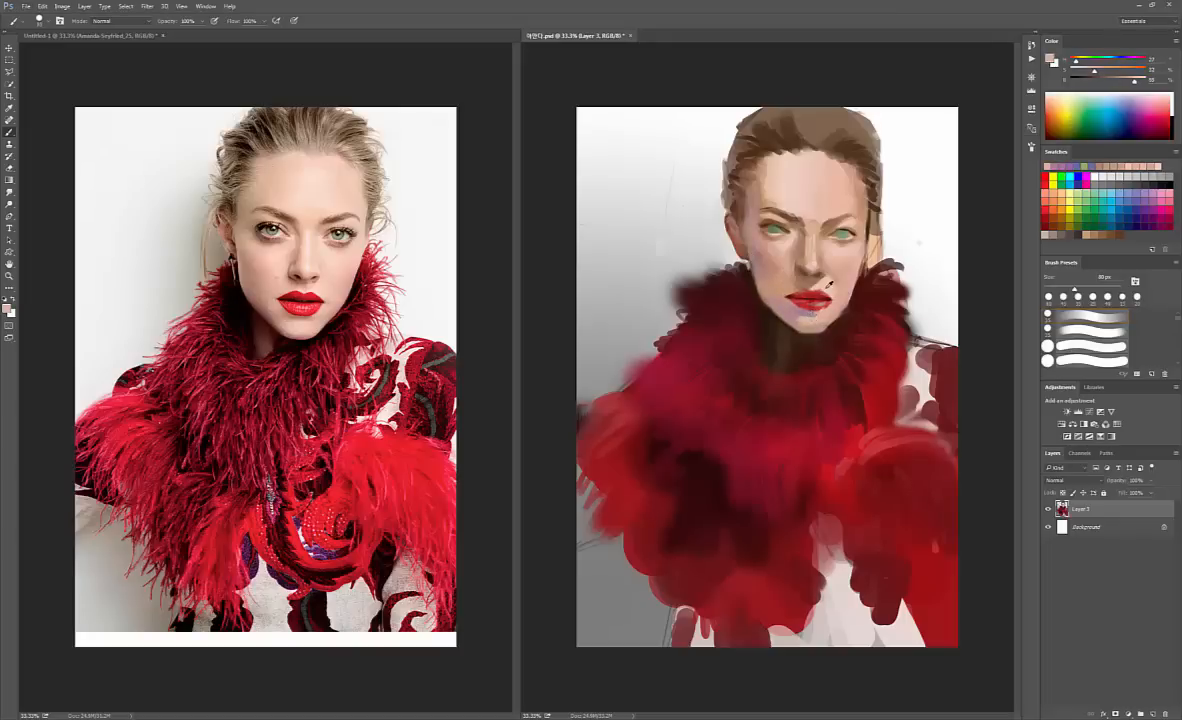
key(bracketleft)
key(bracketleft)
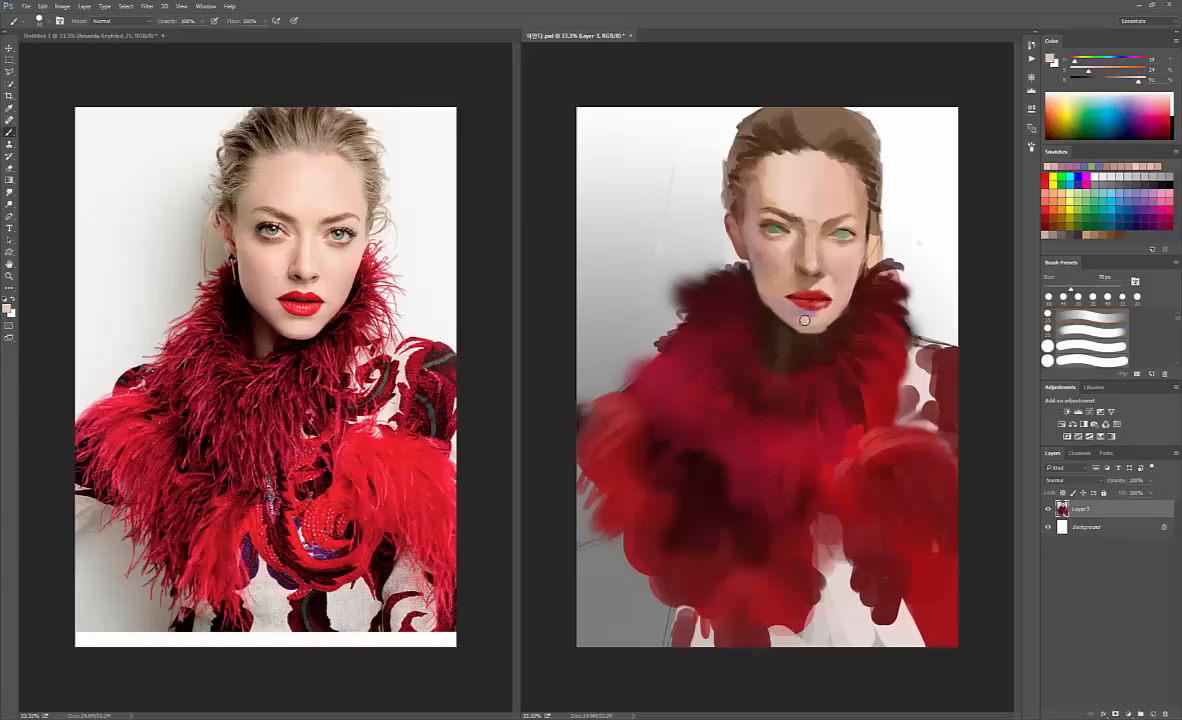
drag(823, 323, 813, 322)
key(bracketright)
- Even out the lower left-hand cheek, mouth corner and chin with sampled lip and pink skin tones, using an 80 px brush
alt+click(810, 300)
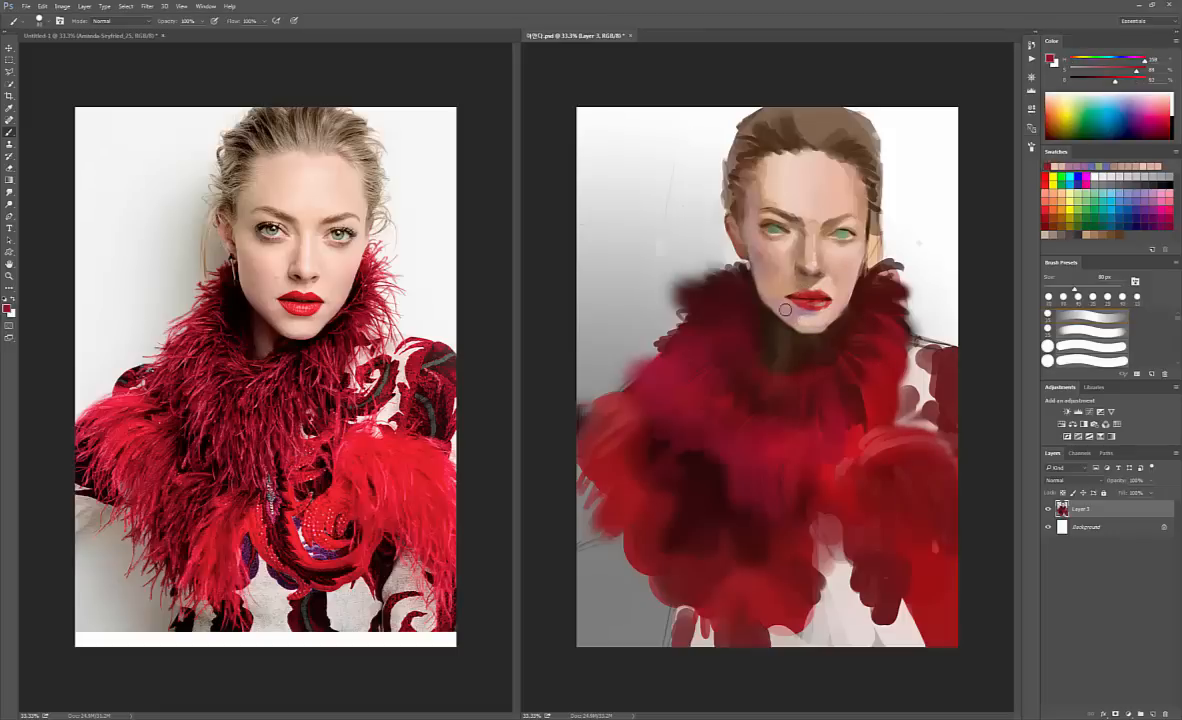
alt+click(801, 323)
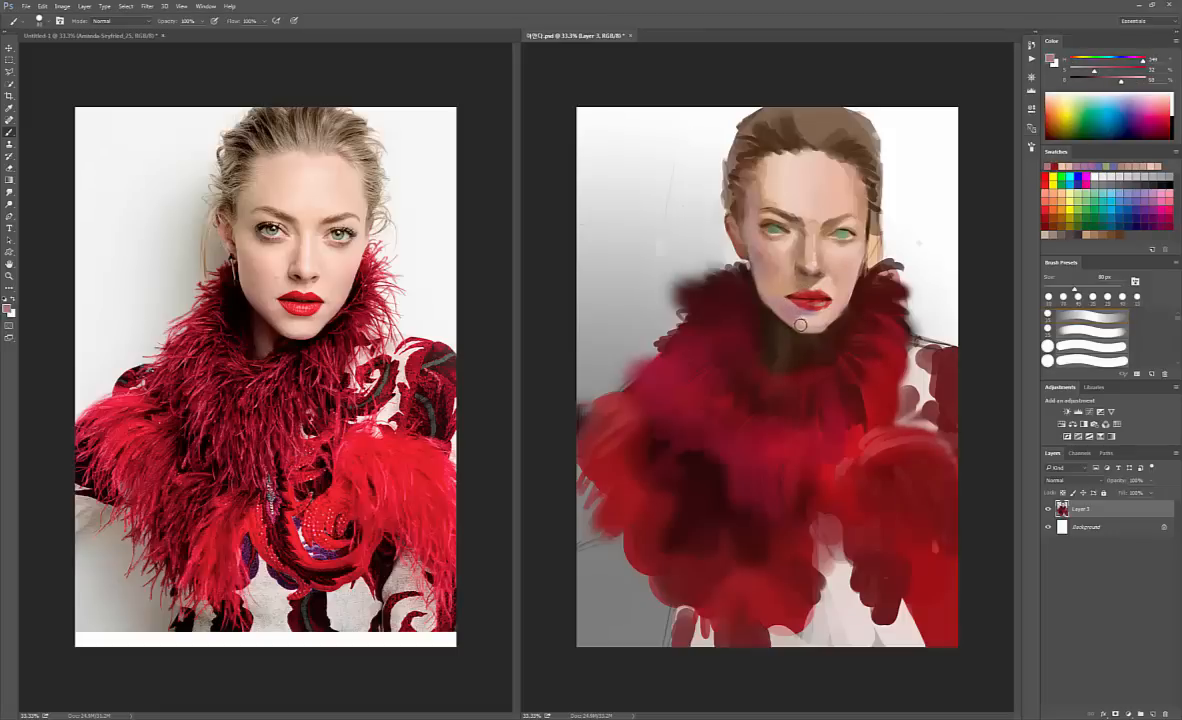
alt+click(789, 301)
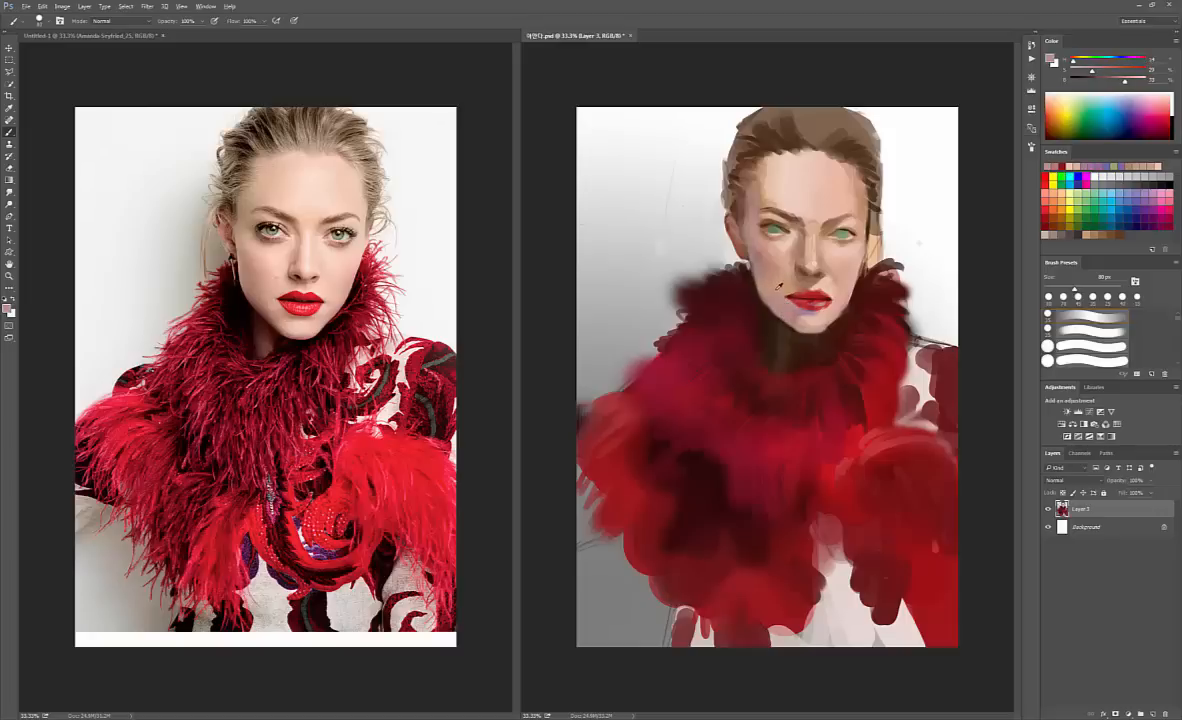
alt+click(773, 289)
alt+click(767, 279)
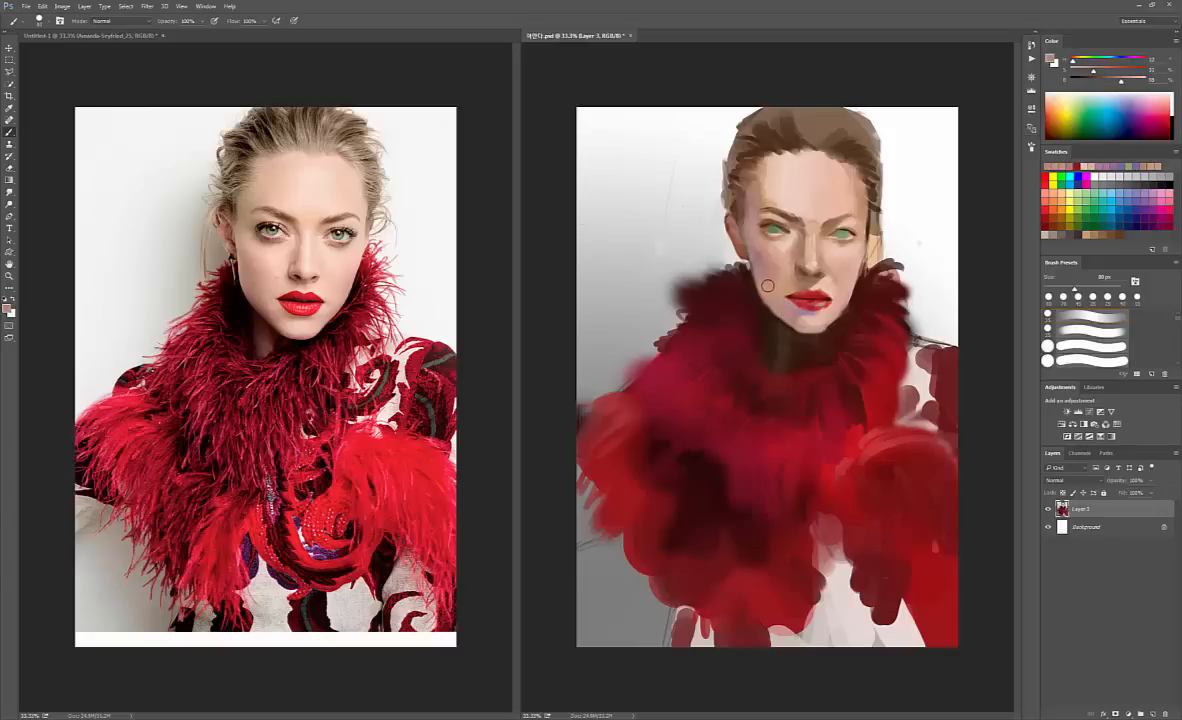
drag(797, 321, 817, 328)
alt+click(814, 319)
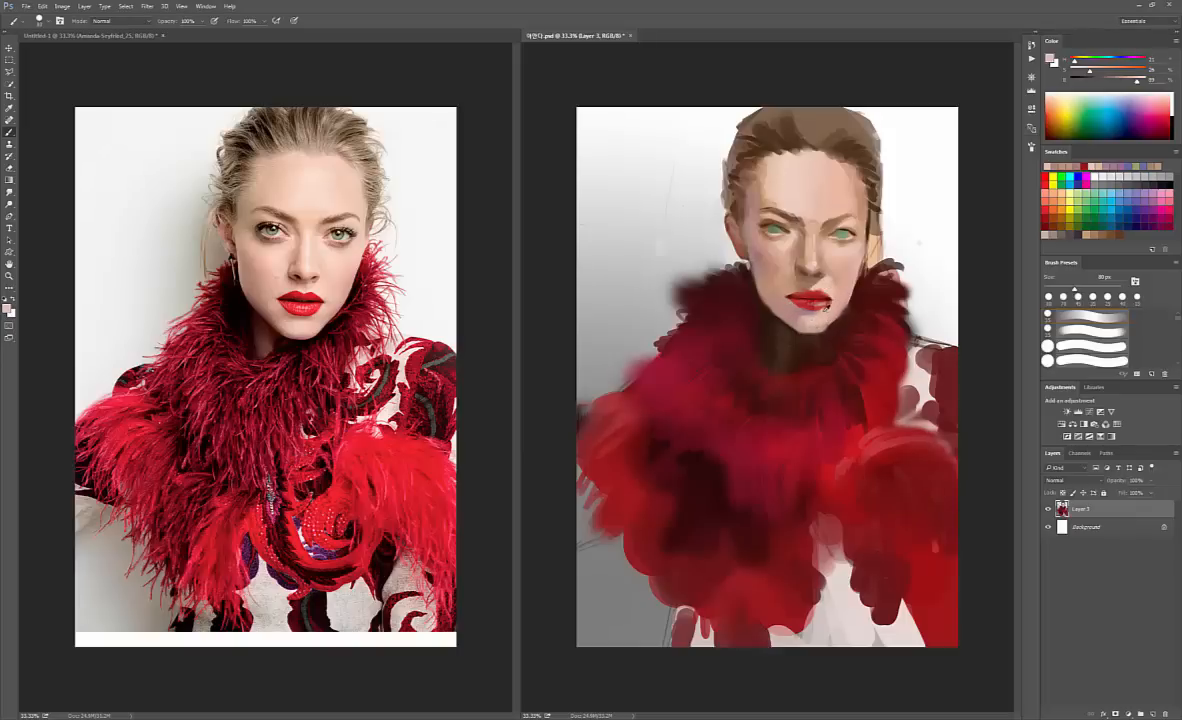
alt+click(797, 312)
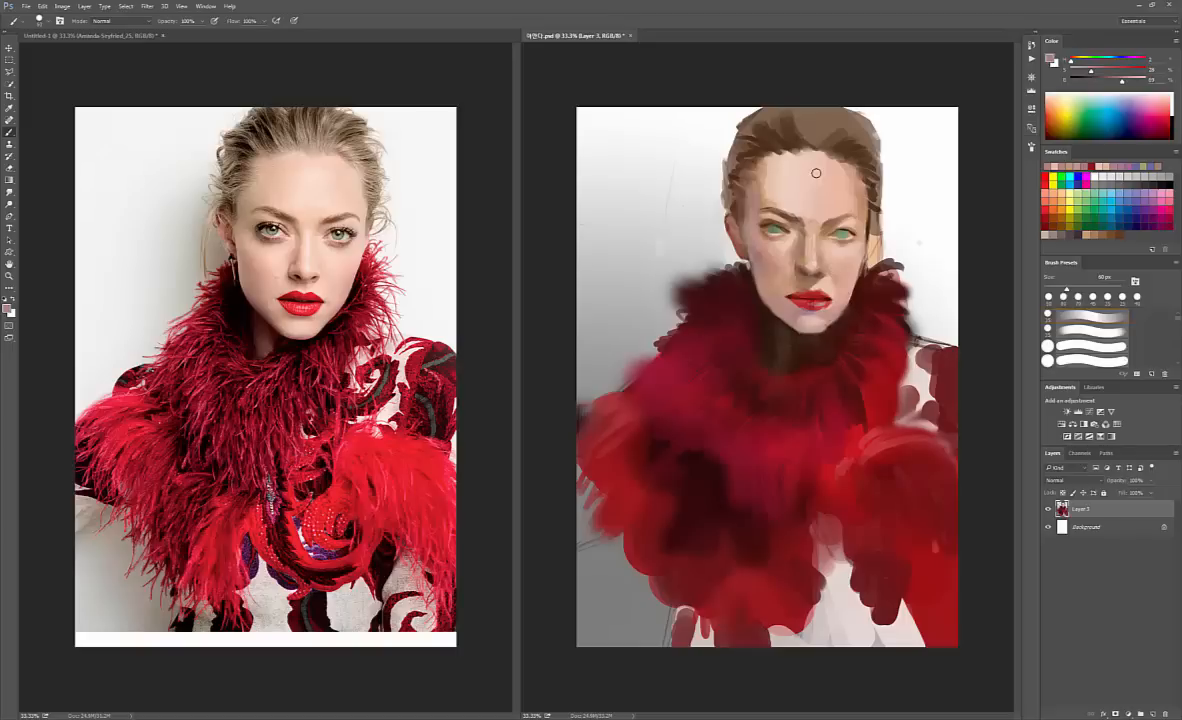
- Set up a custom proof condition that simulates Dot Gain 20% to view the painting in grayscale, and return to the Brush tool
click(179, 6)
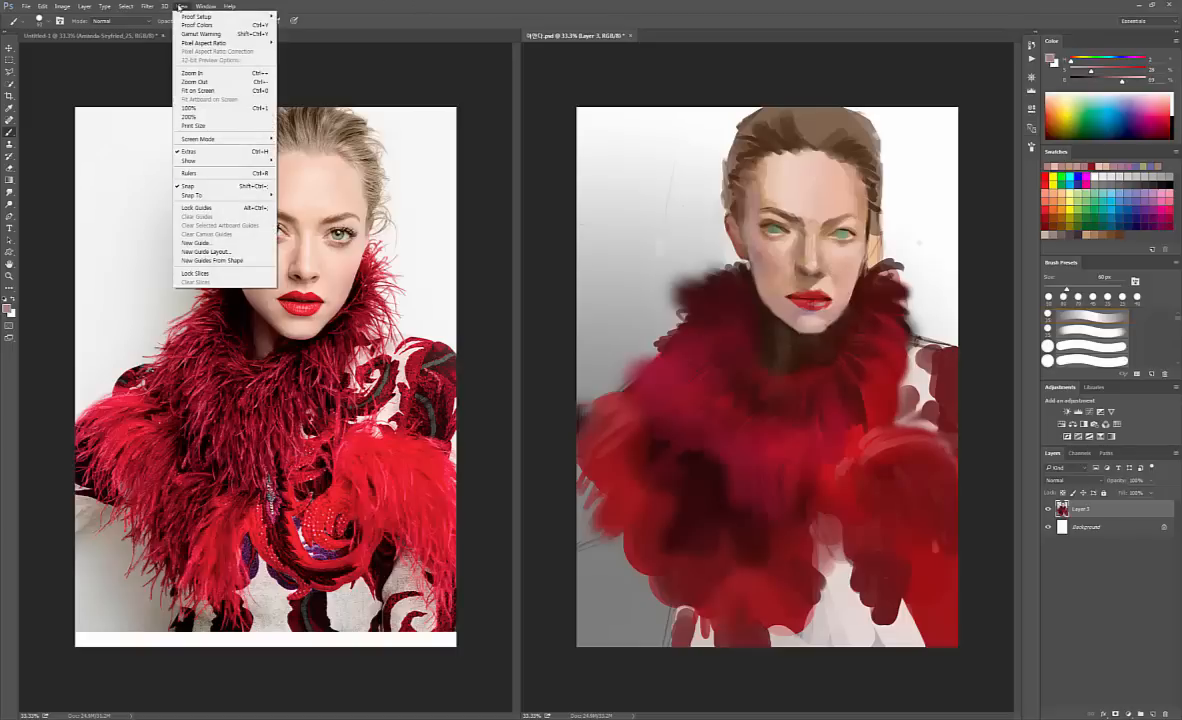
mouse_move(195, 18)
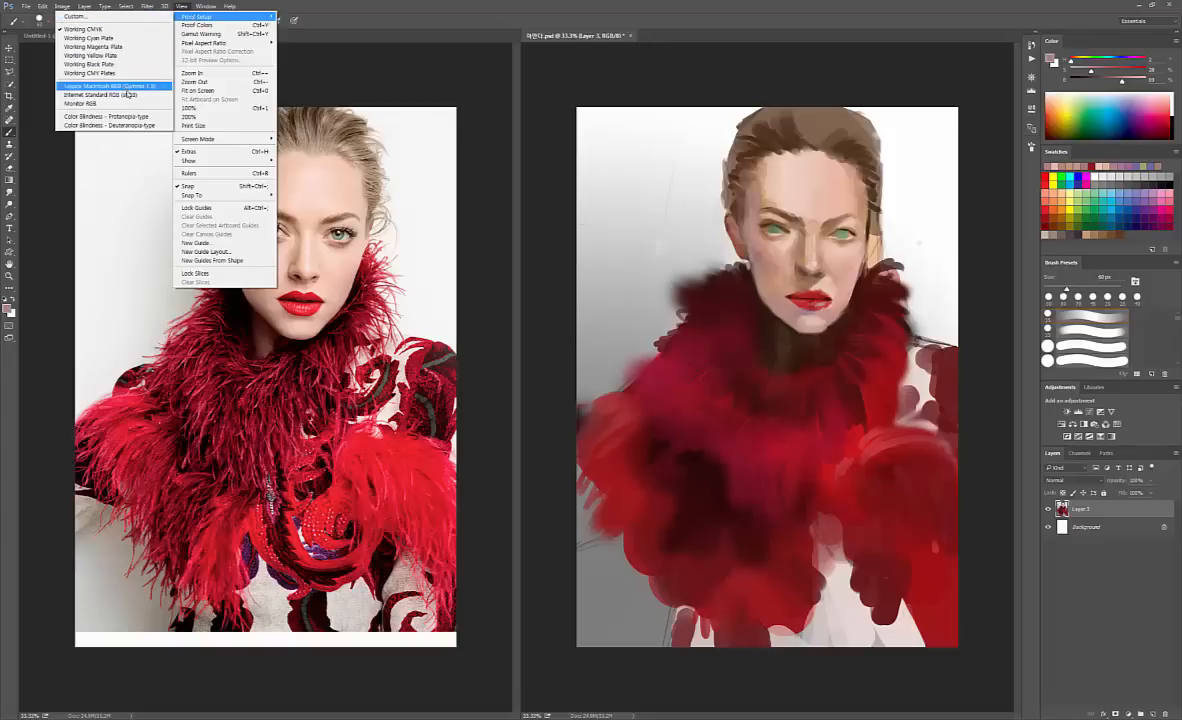
click(97, 18)
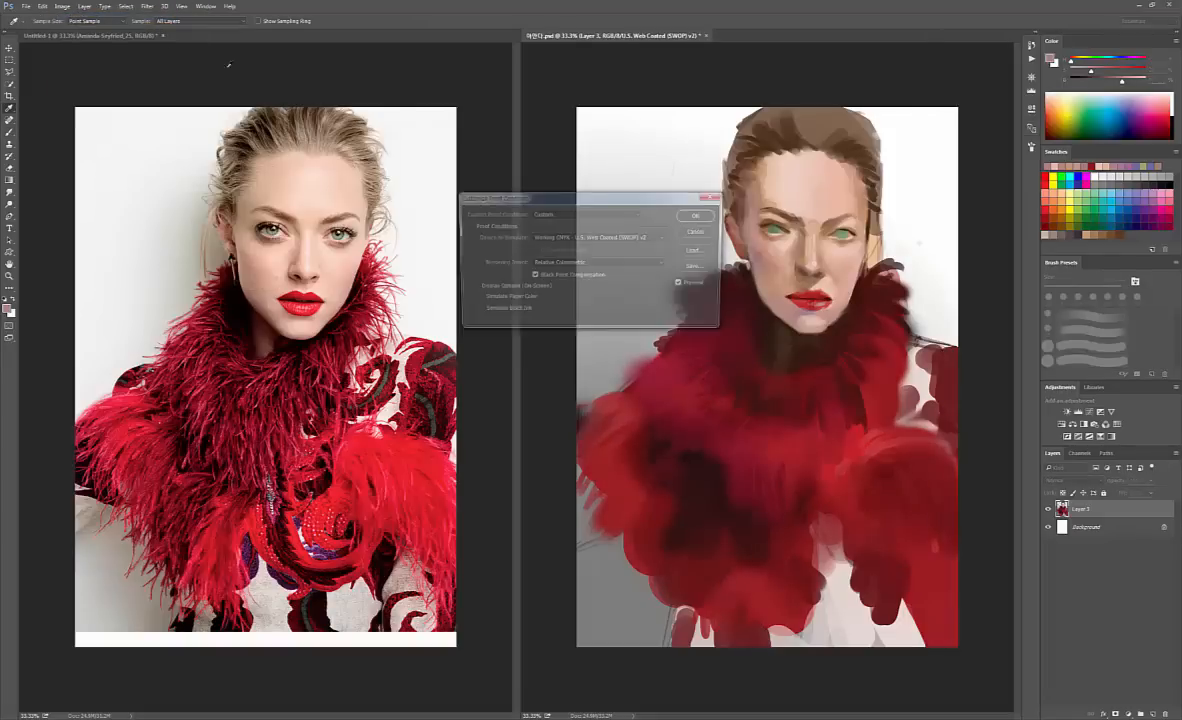
click(575, 237)
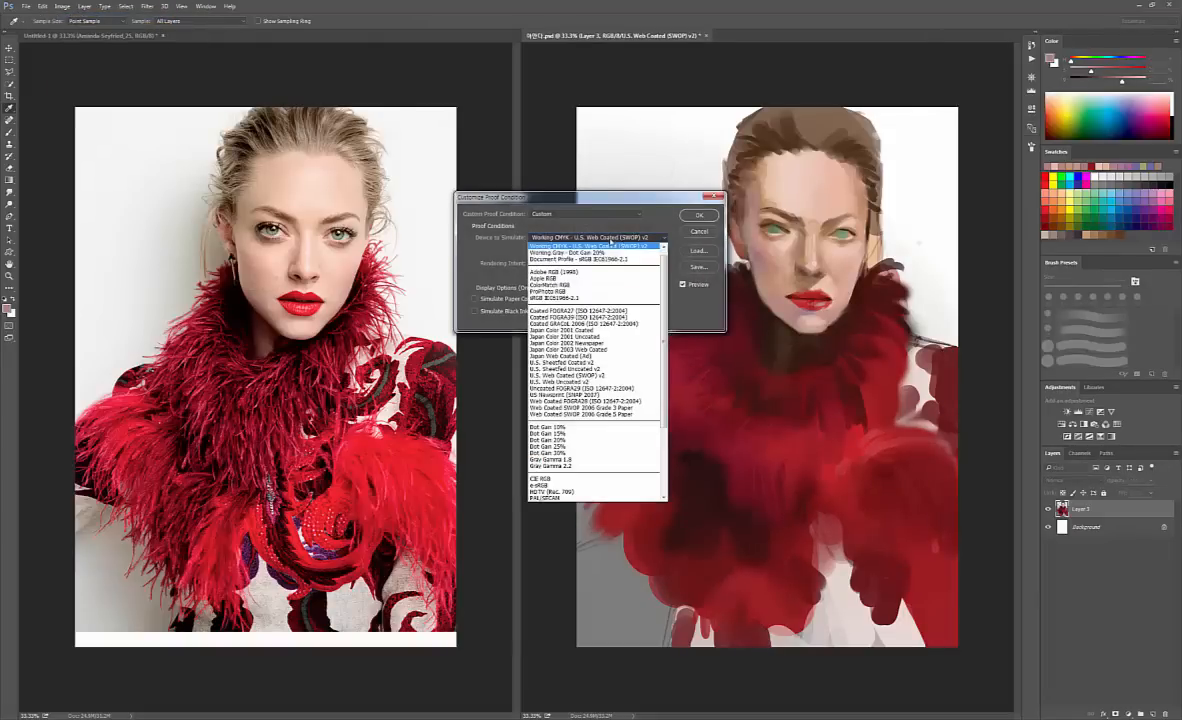
click(569, 441)
click(700, 216)
key(b)
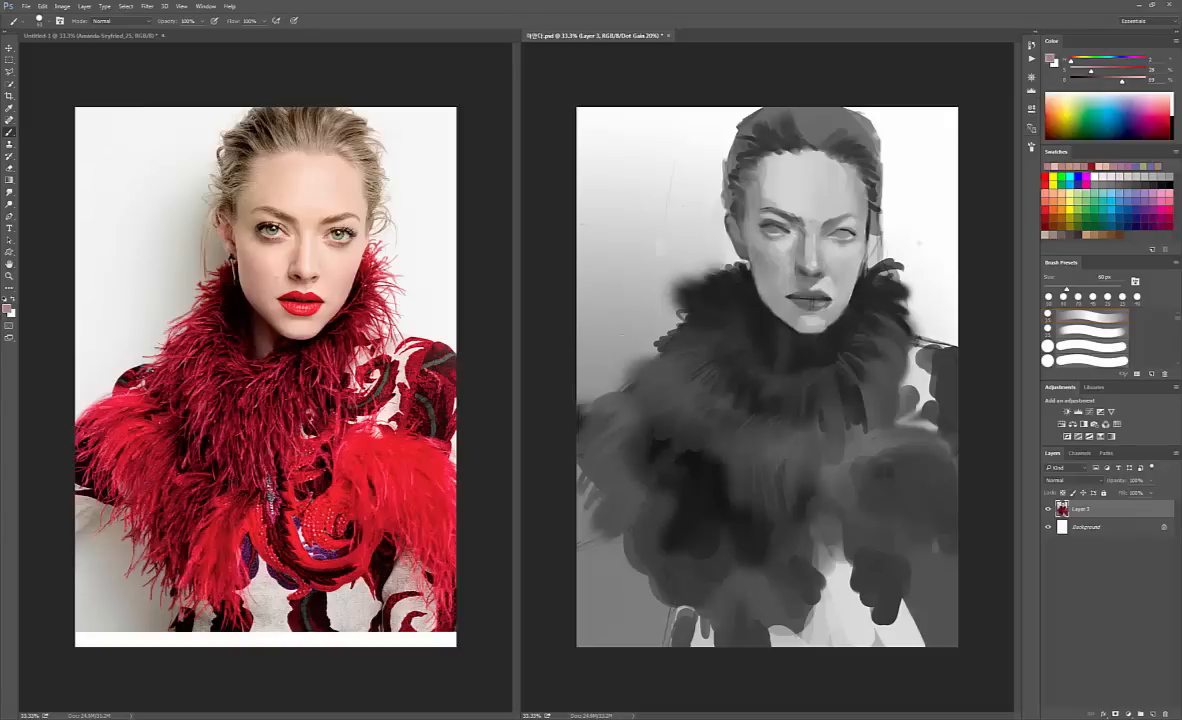
- Toggle the painting's grayscale proof off and on to compare its tonal values with the reference photo
click(491, 346)
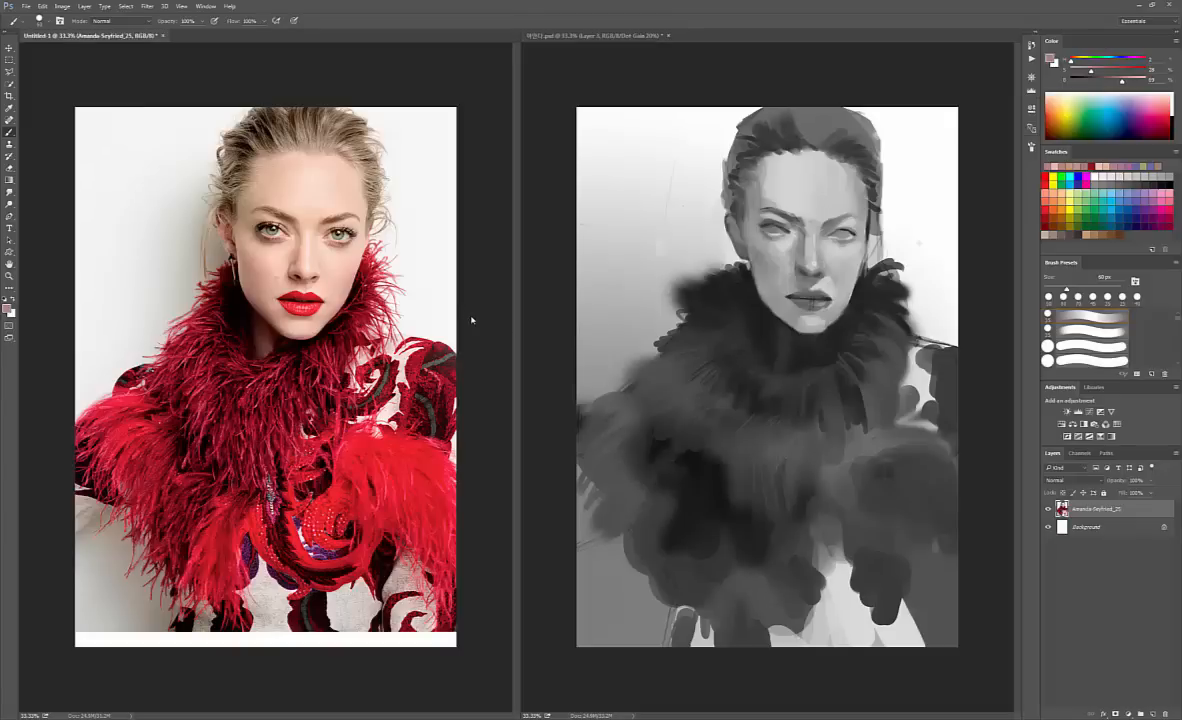
click(472, 320)
click(609, 273)
key(ctrl+Tab)
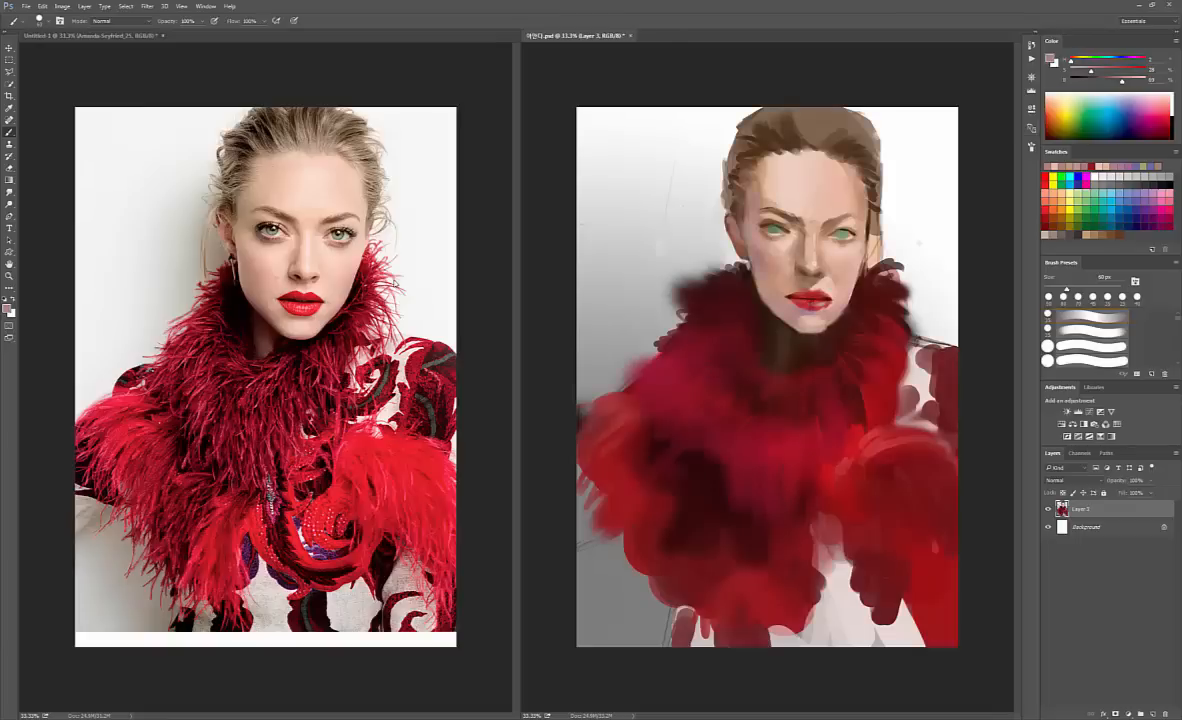
key(ctrl+y)
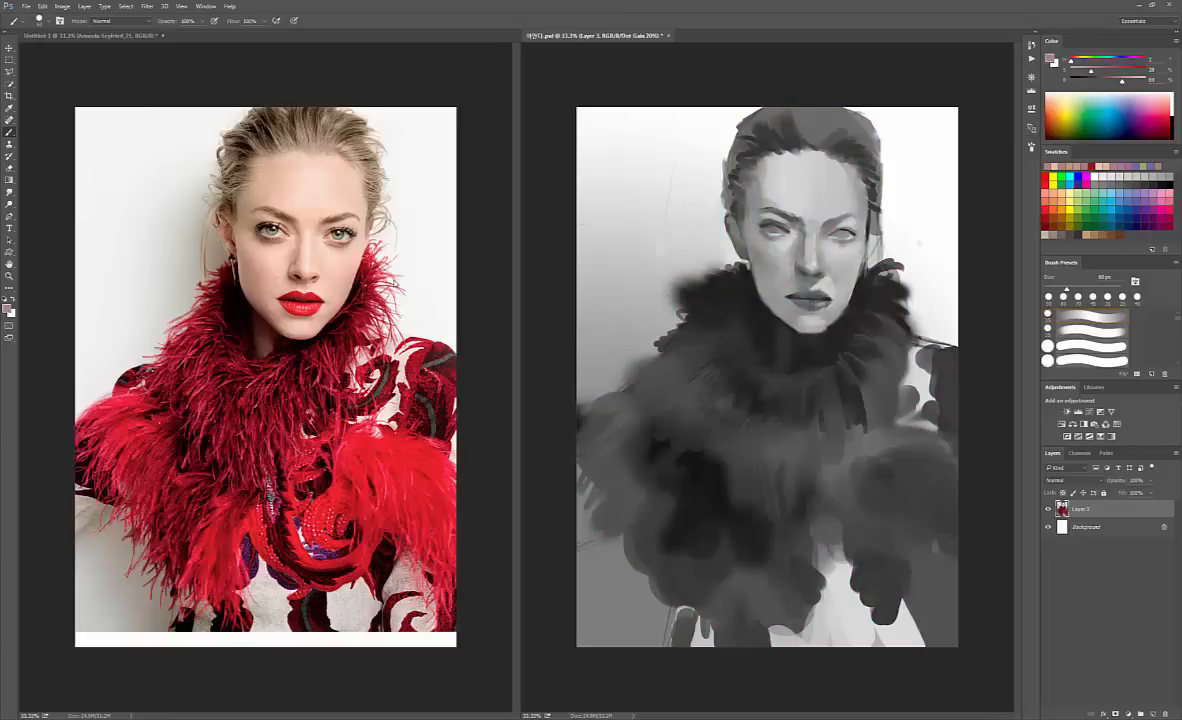
- Rasterize the reference photo layer, desaturate it temporarily to compare values, and bring both images back to full color
click(348, 84)
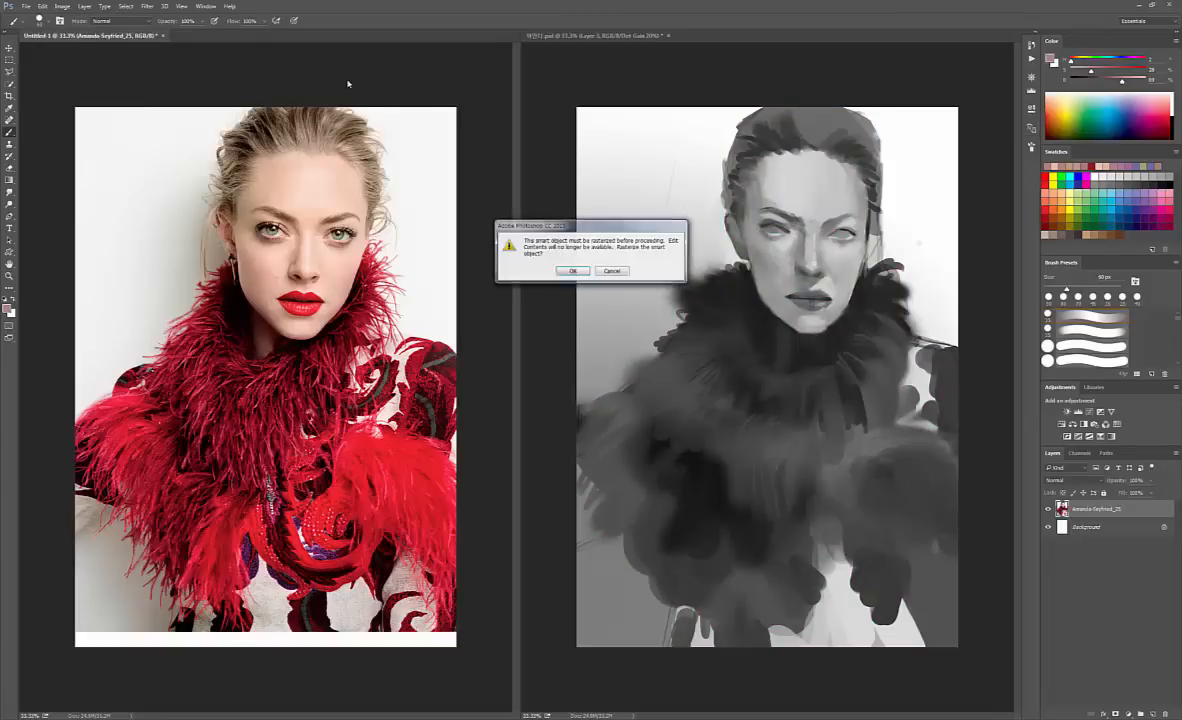
click(573, 272)
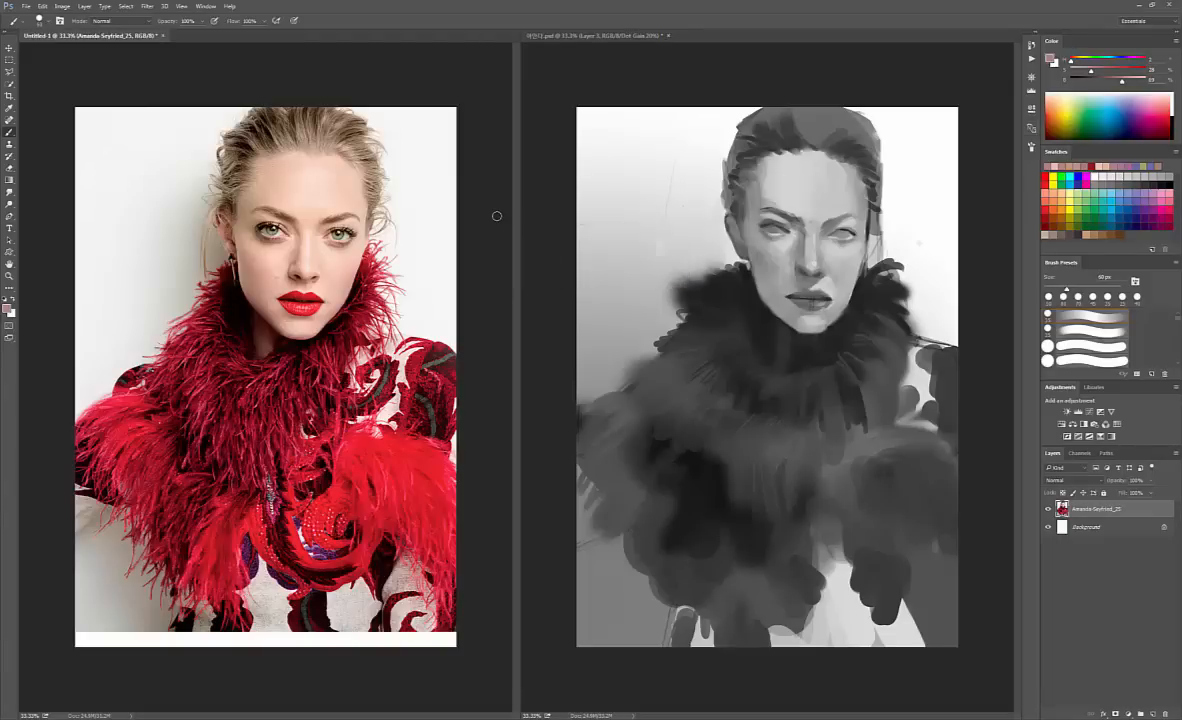
key(ctrl+shift+u)
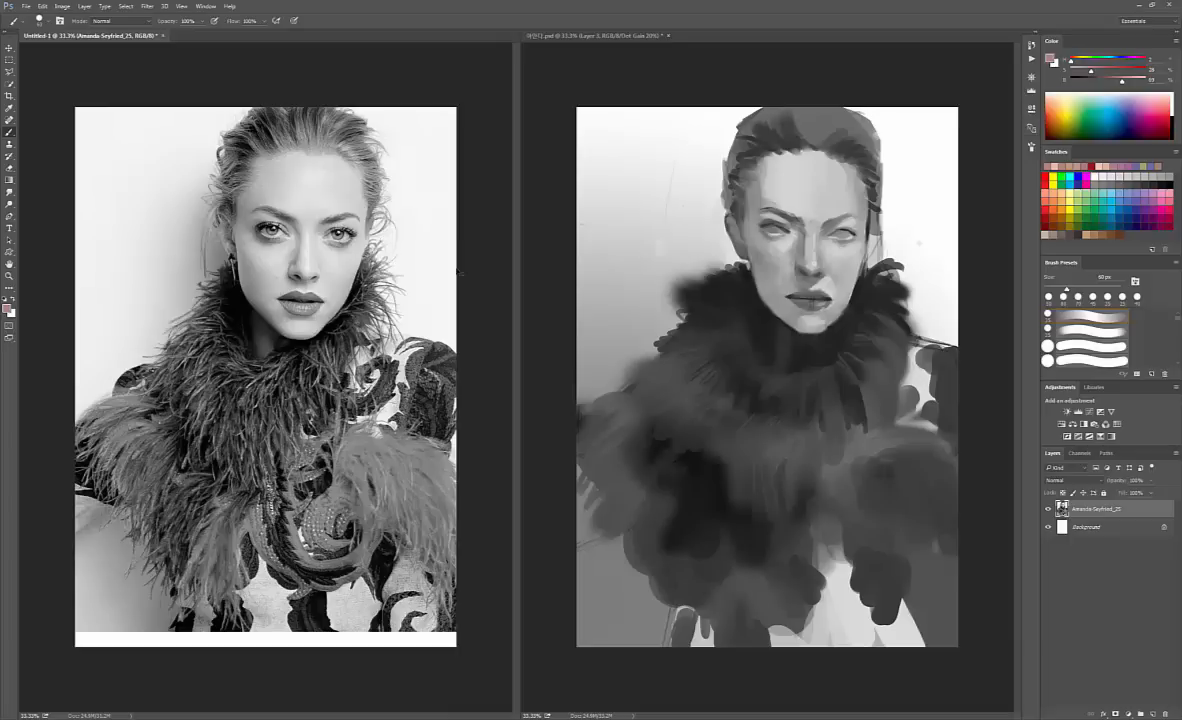
key(ctrl+z)
click(727, 88)
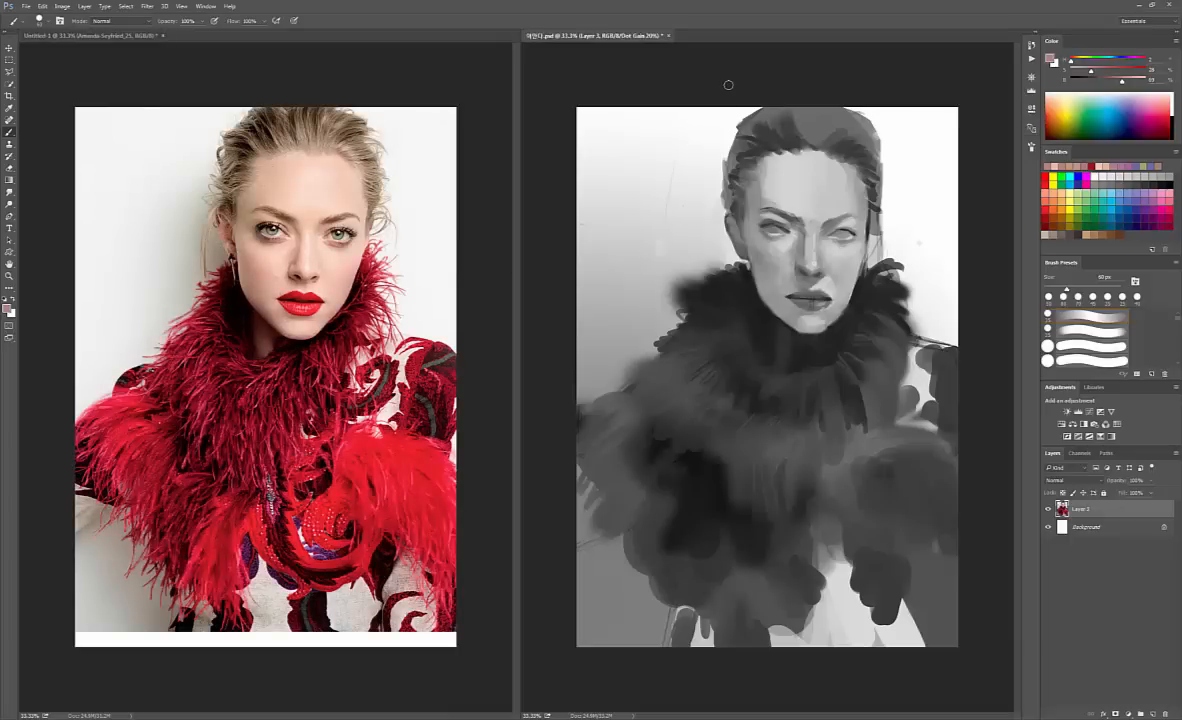
key(ctrl+z)
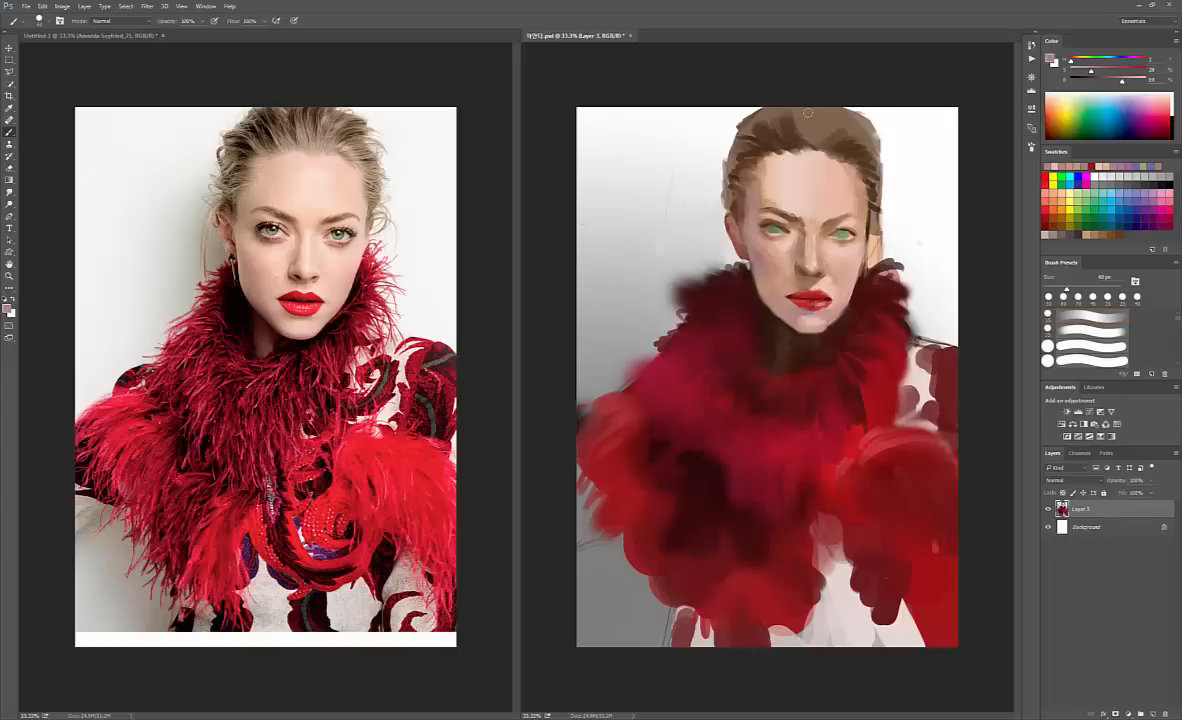
right_click(840, 140)
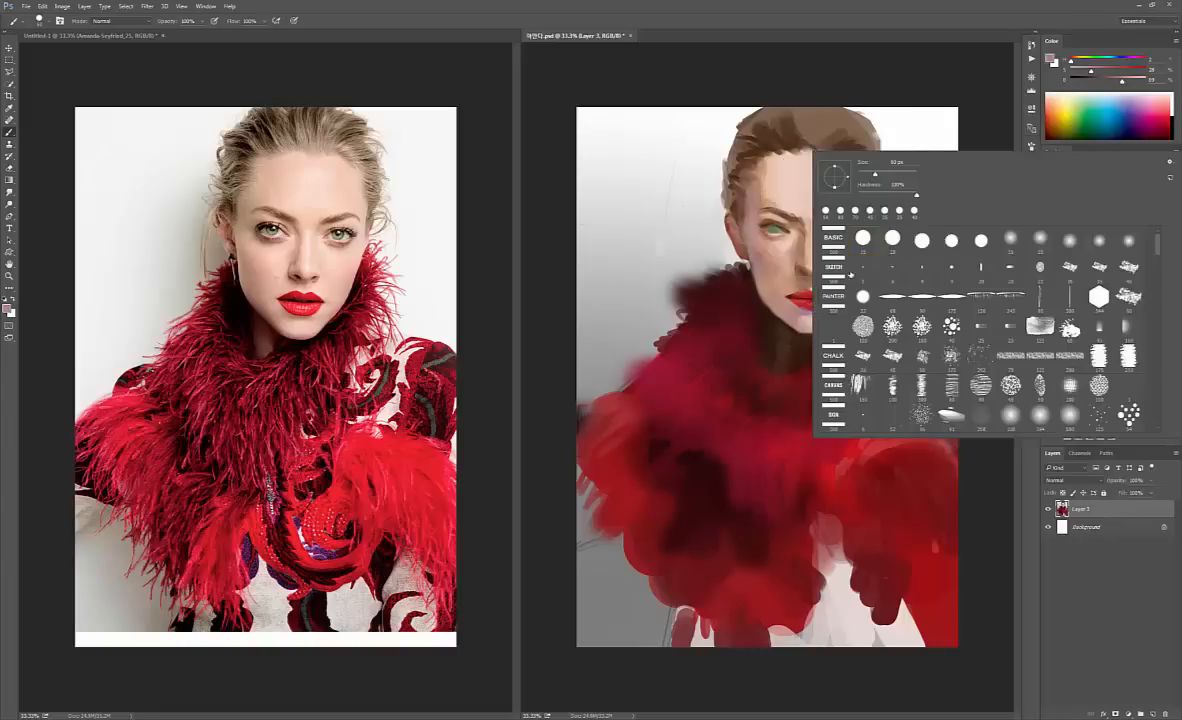
click(663, 294)
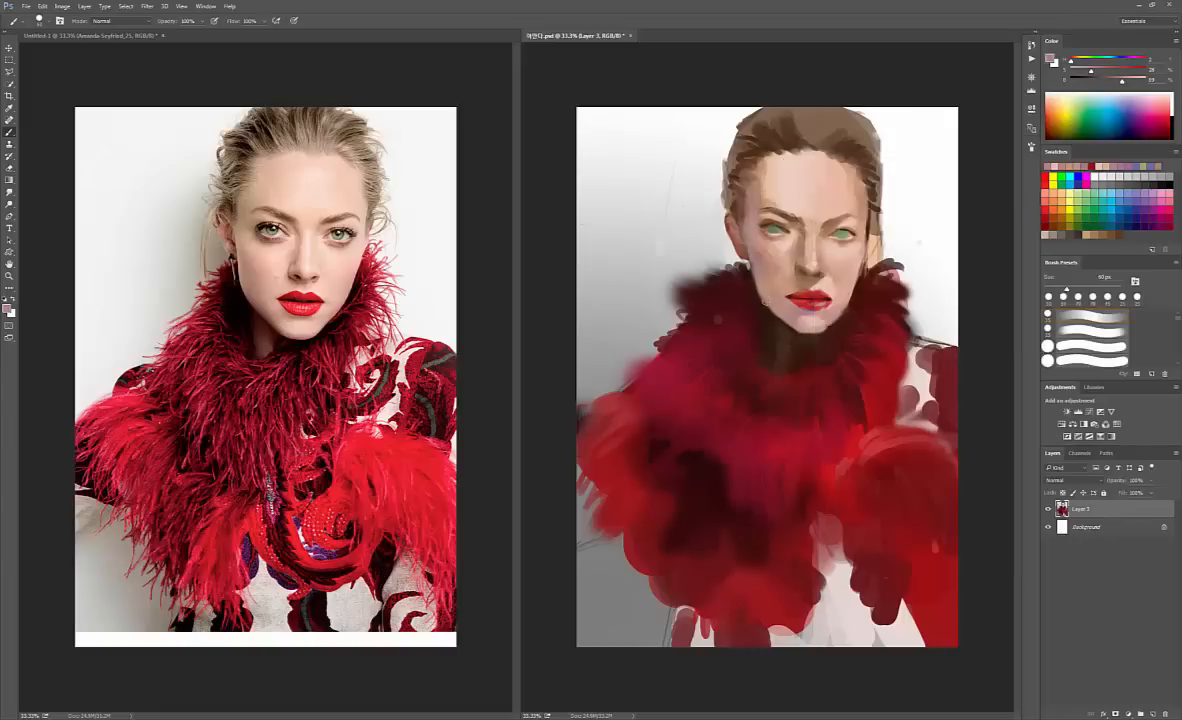
right_click(885, 165)
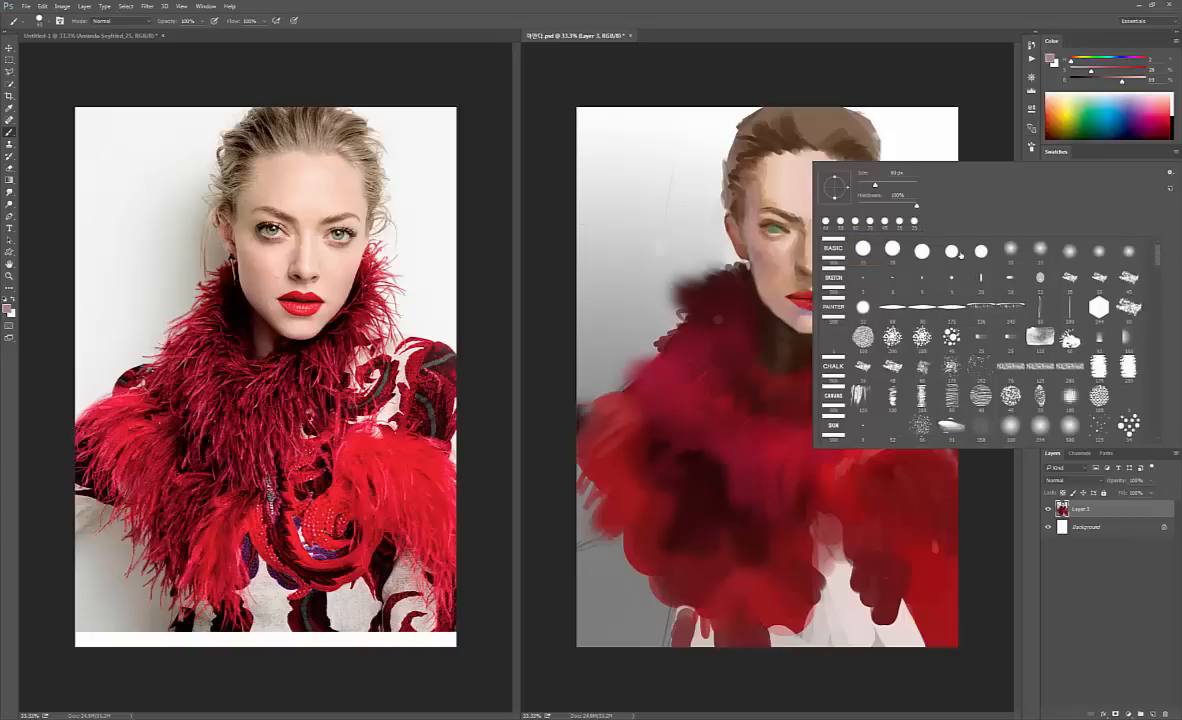
click(942, 140)
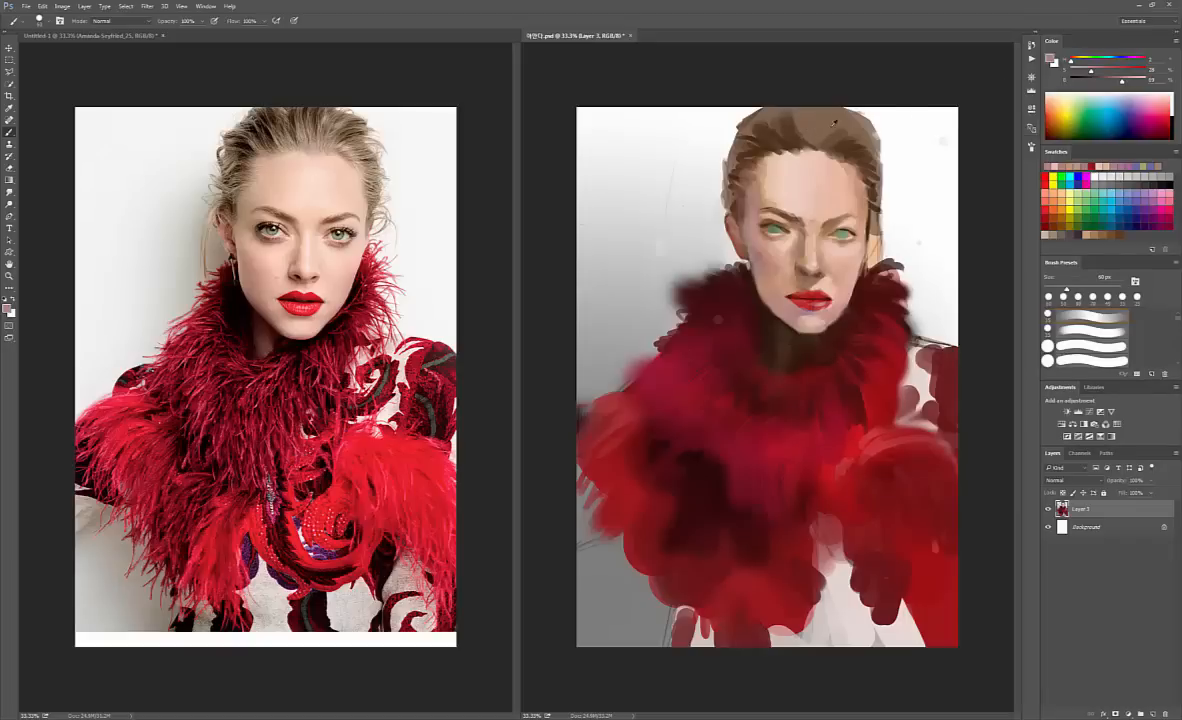
- Sample the brown hair and paint thin strands above the forehead in a lighter brown of about 69% brightness
alt+click(816, 128)
mouse_move(1108, 82)
mouse_down()
mouse_move(1122, 81)
mouse_move(1090, 71)
mouse_up()
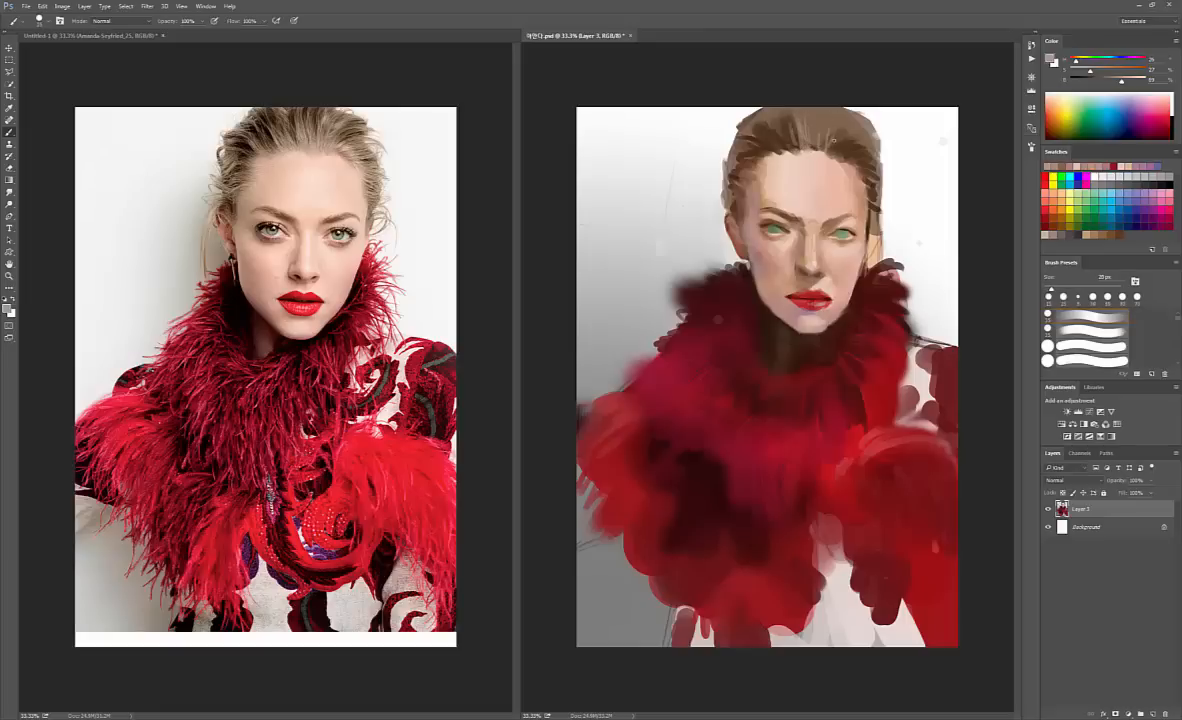
key(])
- Mix a dark brown at 22% brightness and paint broad dark strands from the hairline to the crown with an enlarged brush
mouse_move(1097, 73)
mouse_down()
mouse_move(1113, 74)
mouse_move(1082, 82)
mouse_move(1095, 73)
mouse_up()
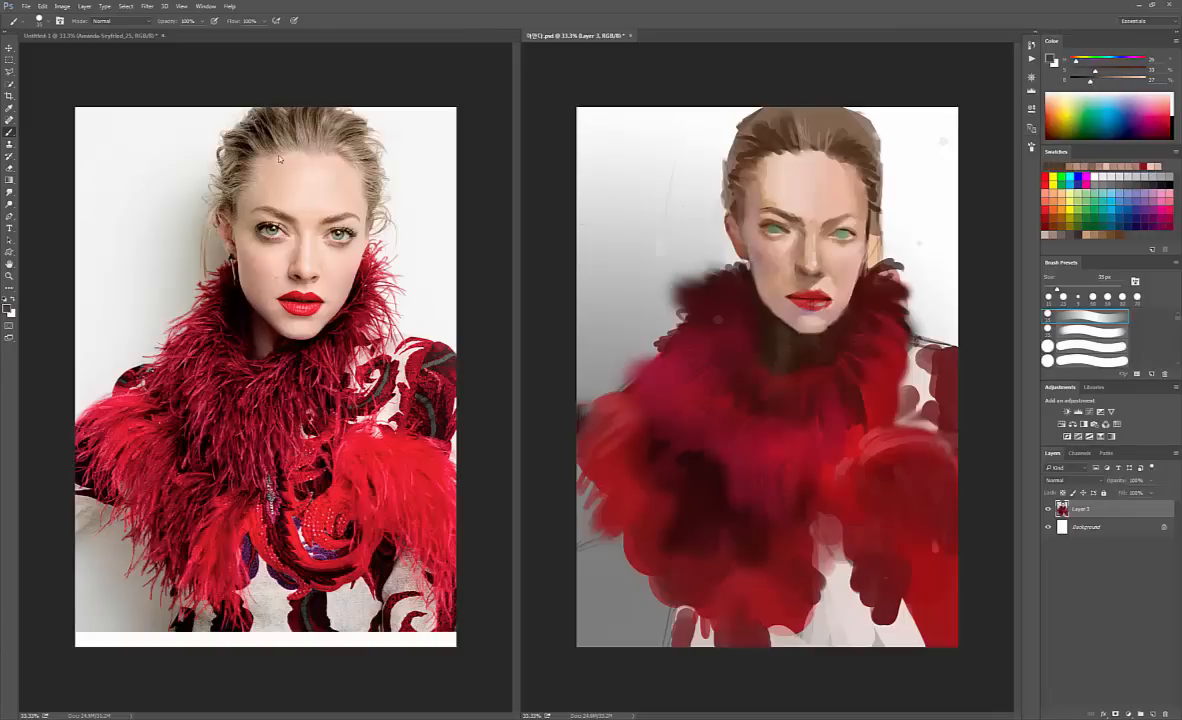
drag(1087, 86, 1075, 84)
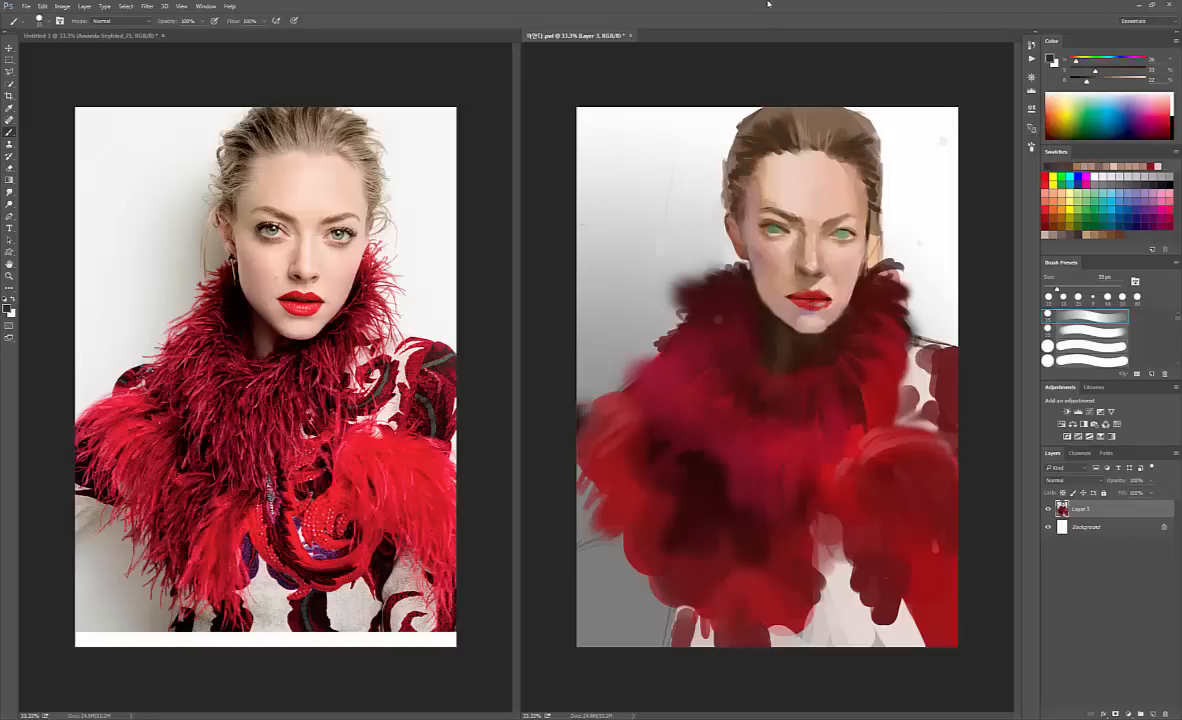
key(bracketright)
key(bracketright)
key(bracketright)
key(bracketright)
drag(811, 137, 821, 108)
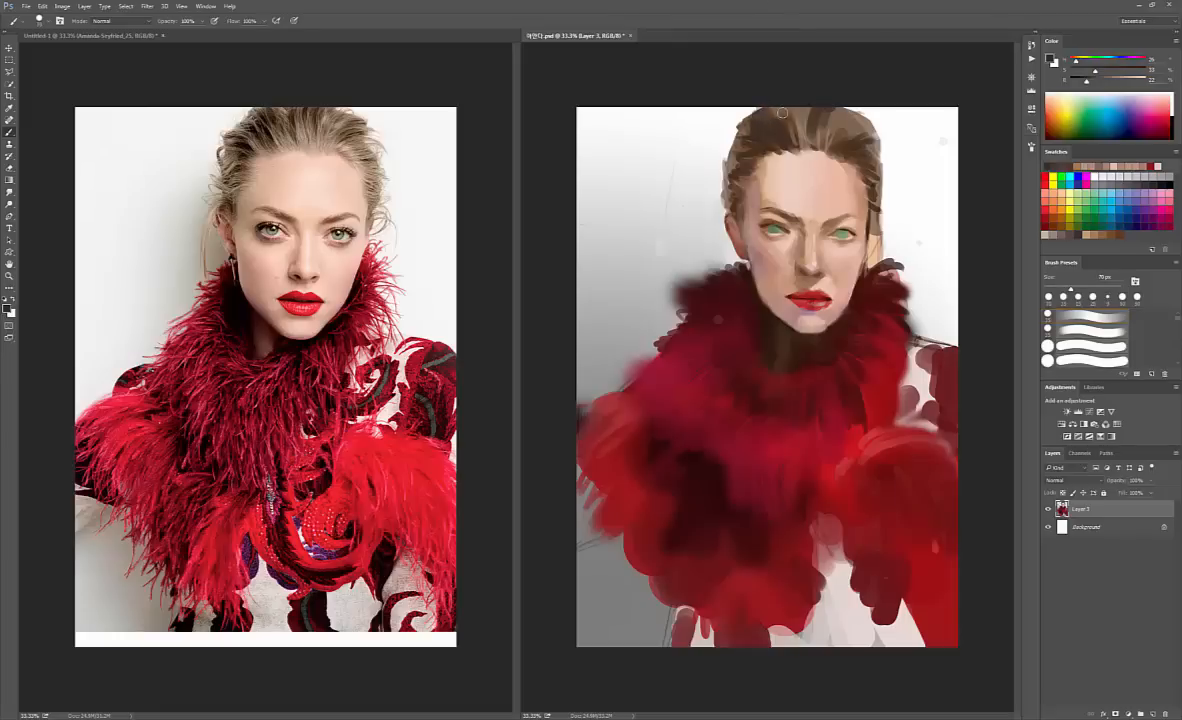
drag(806, 139, 799, 101)
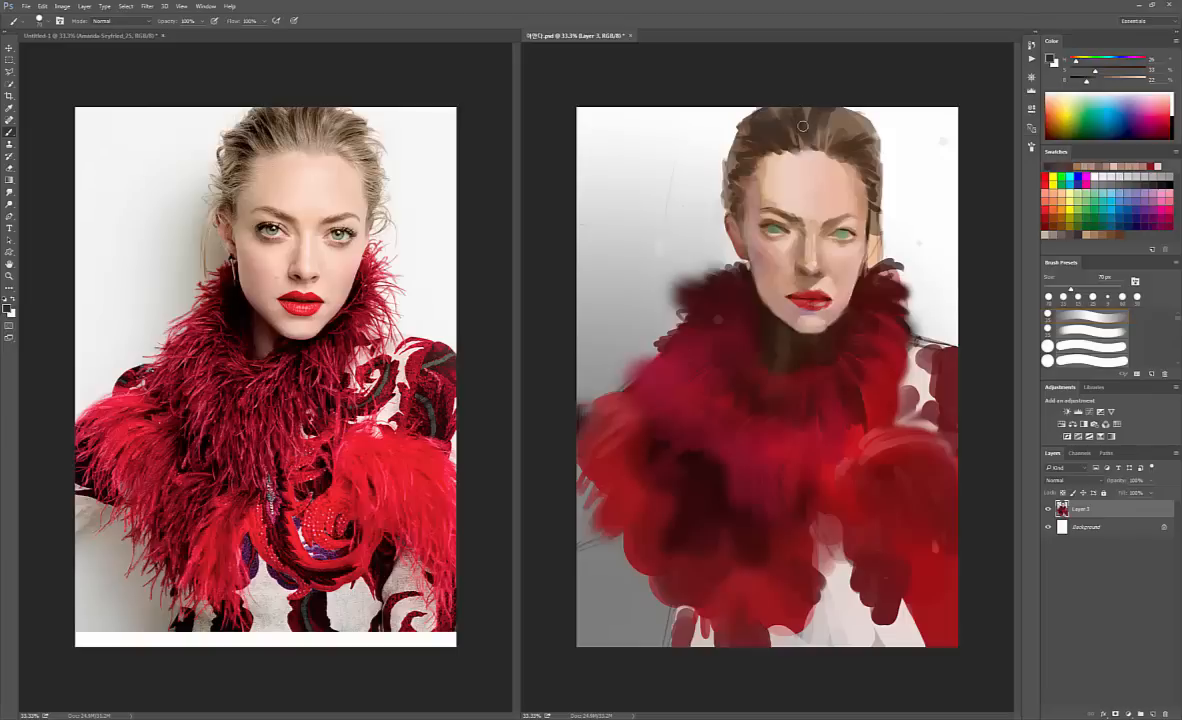
key(bracketleft)
key(bracketleft)
key(bracketleft)
drag(617, 169, 688, 132)
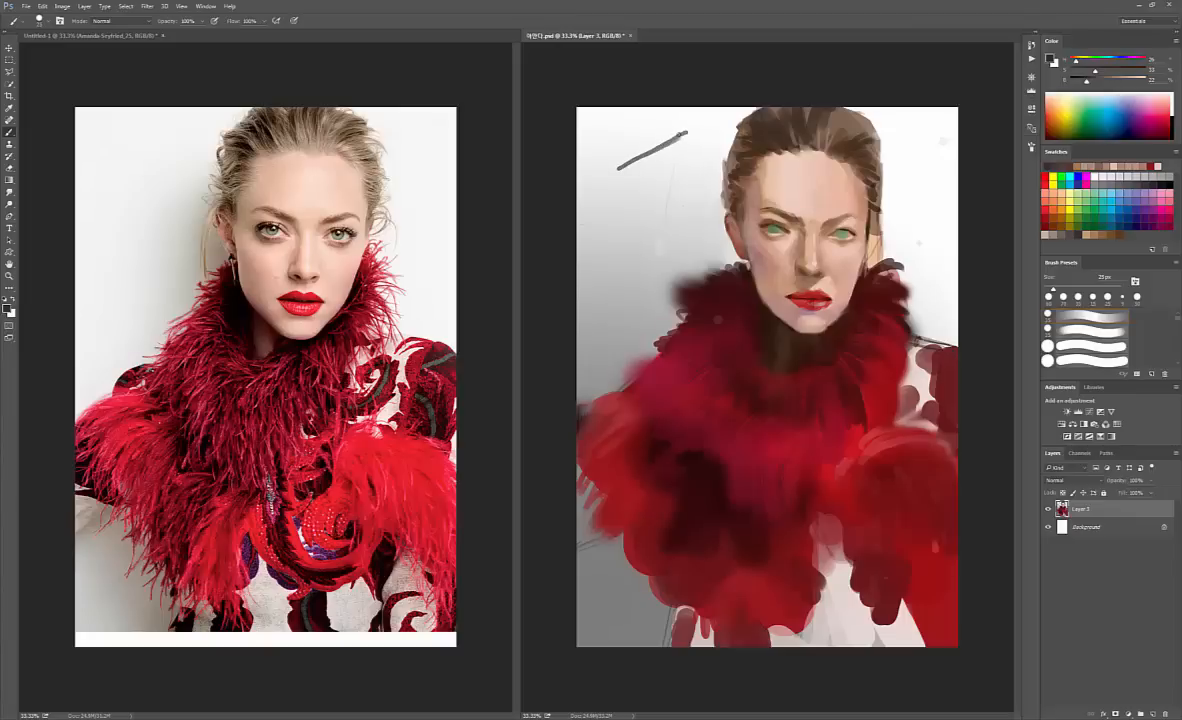
mouse_move(602, 122)
mouse_down()
mouse_move(613, 133)
mouse_move(614, 123)
mouse_up()
drag(618, 169, 690, 169)
key(ctrl+alt+z)
key(ctrl+alt+z)
key(ctrl+alt+z)
key(ctrl+alt+z)
- Sketch two small slanted rectangles with marks inside them on the light background beside the head
drag(622, 226, 690, 212)
mouse_move(620, 233)
mouse_down()
mouse_move(655, 236)
mouse_move(689, 212)
mouse_move(648, 193)
mouse_move(582, 214)
mouse_move(591, 226)
mouse_move(650, 190)
mouse_up()
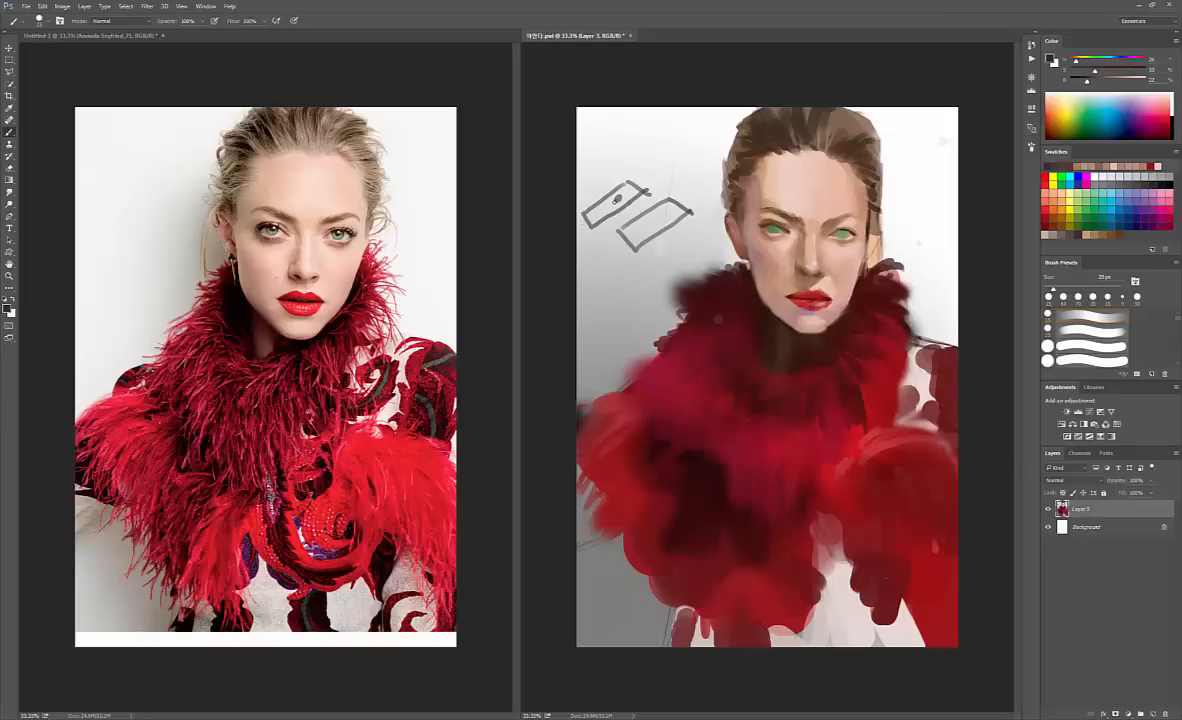
drag(617, 199, 598, 212)
drag(655, 220, 637, 232)
- Cover the sketched rectangles with light gray sampled from the background, using a 250 px brush
alt+click(590, 146)
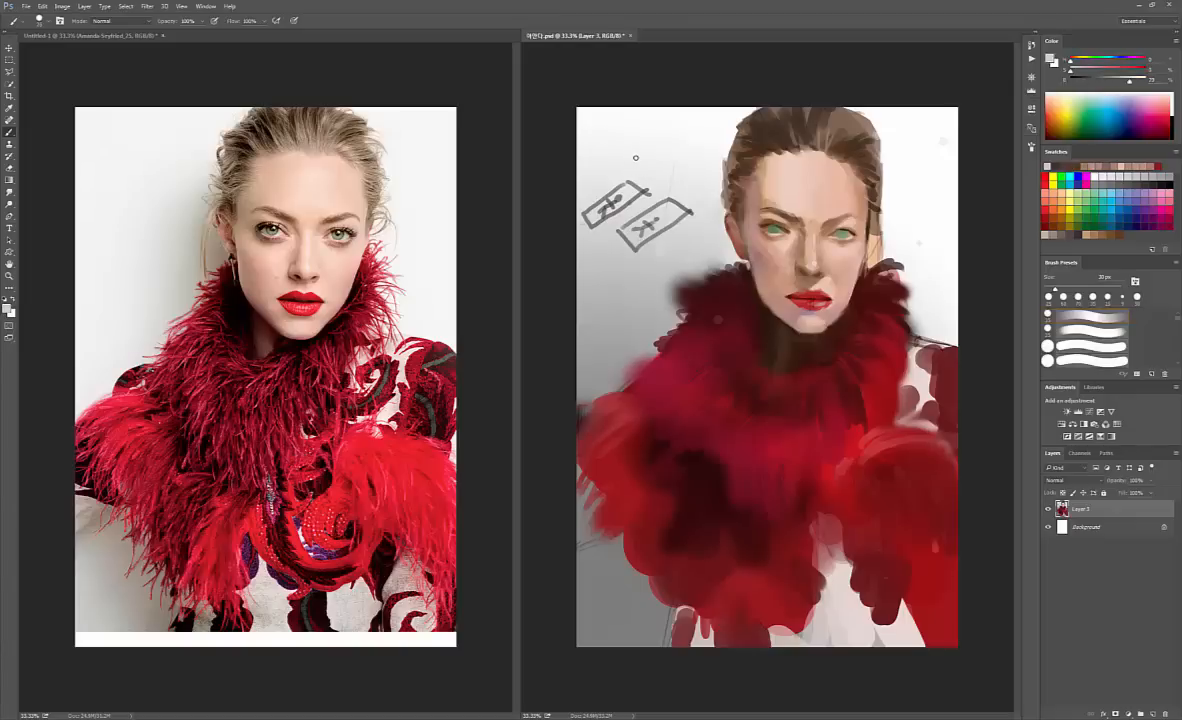
key(])
key(])
key(])
key(])
key(])
key(])
key(])
key(])
key(])
key(])
key(])
key(])
key(])
mouse_move(680, 221)
mouse_down()
mouse_move(637, 243)
mouse_move(645, 156)
mouse_move(641, 184)
mouse_move(656, 182)
mouse_move(683, 219)
mouse_move(623, 179)
mouse_up()
- Blend the repainted patch into the background gradient with sampled mid gray and near-white tones at 250 px
alt+click(619, 231)
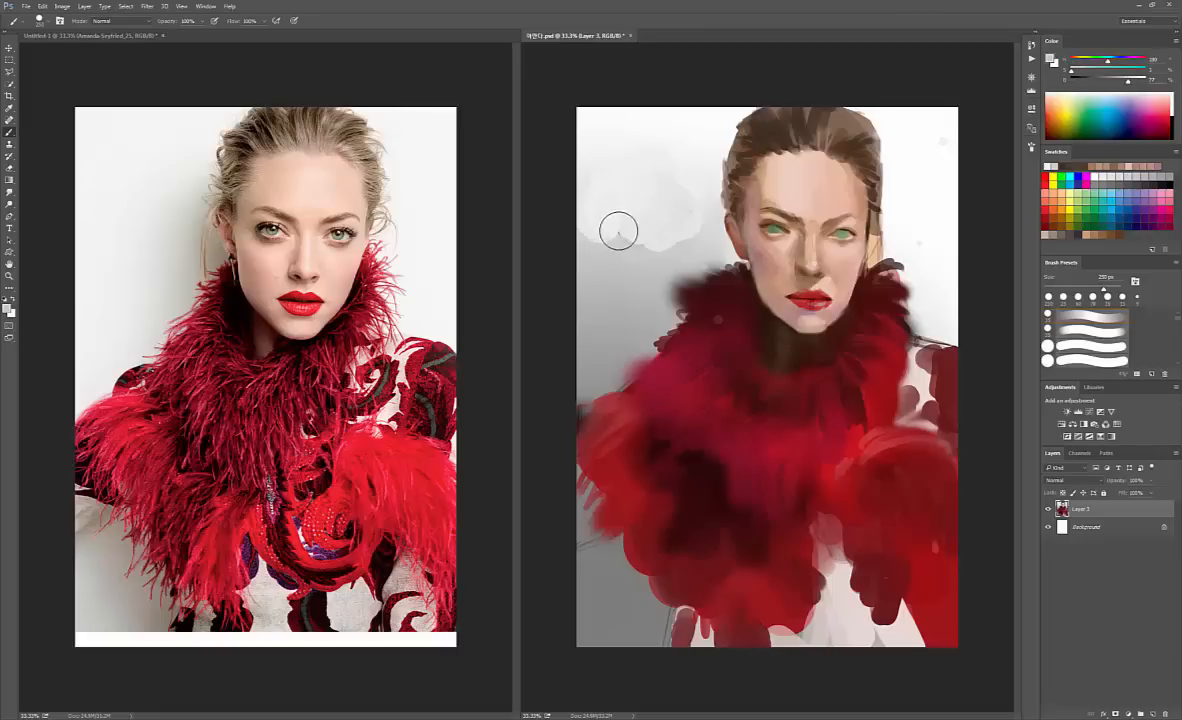
mouse_move(619, 231)
mouse_down()
mouse_move(653, 265)
mouse_move(685, 240)
mouse_move(687, 192)
mouse_move(702, 235)
mouse_move(695, 193)
mouse_move(666, 241)
mouse_move(648, 194)
mouse_move(630, 238)
mouse_up()
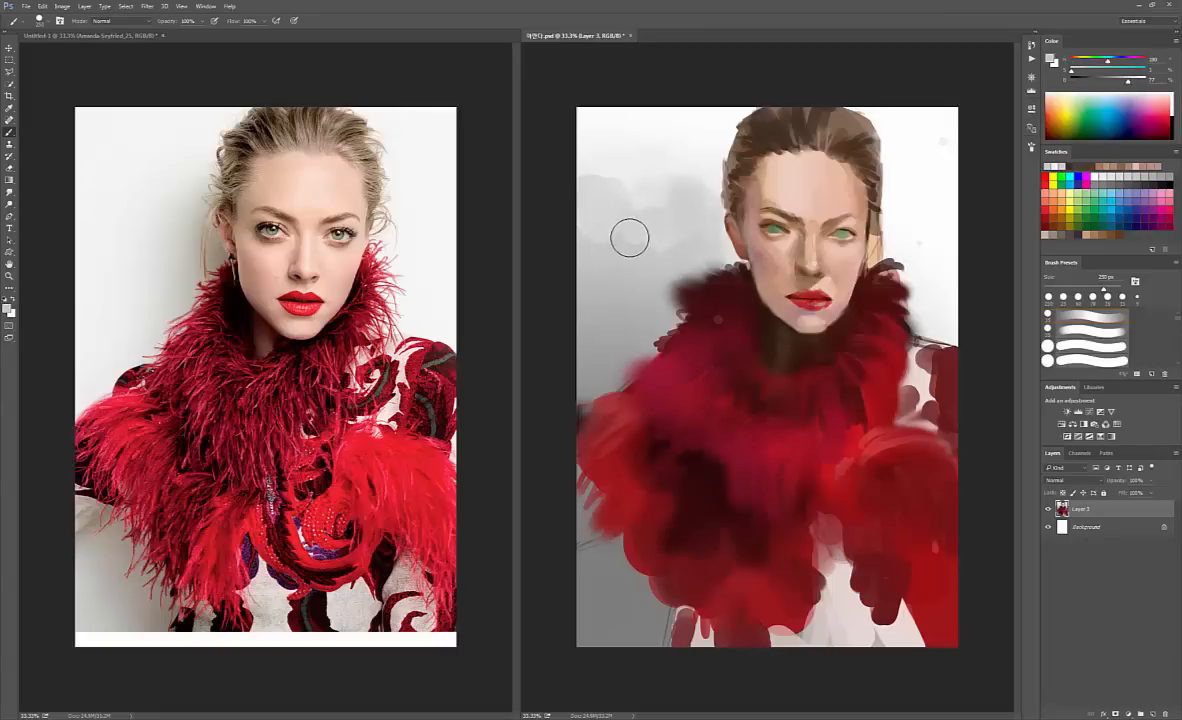
alt+click(642, 161)
drag(661, 170, 689, 198)
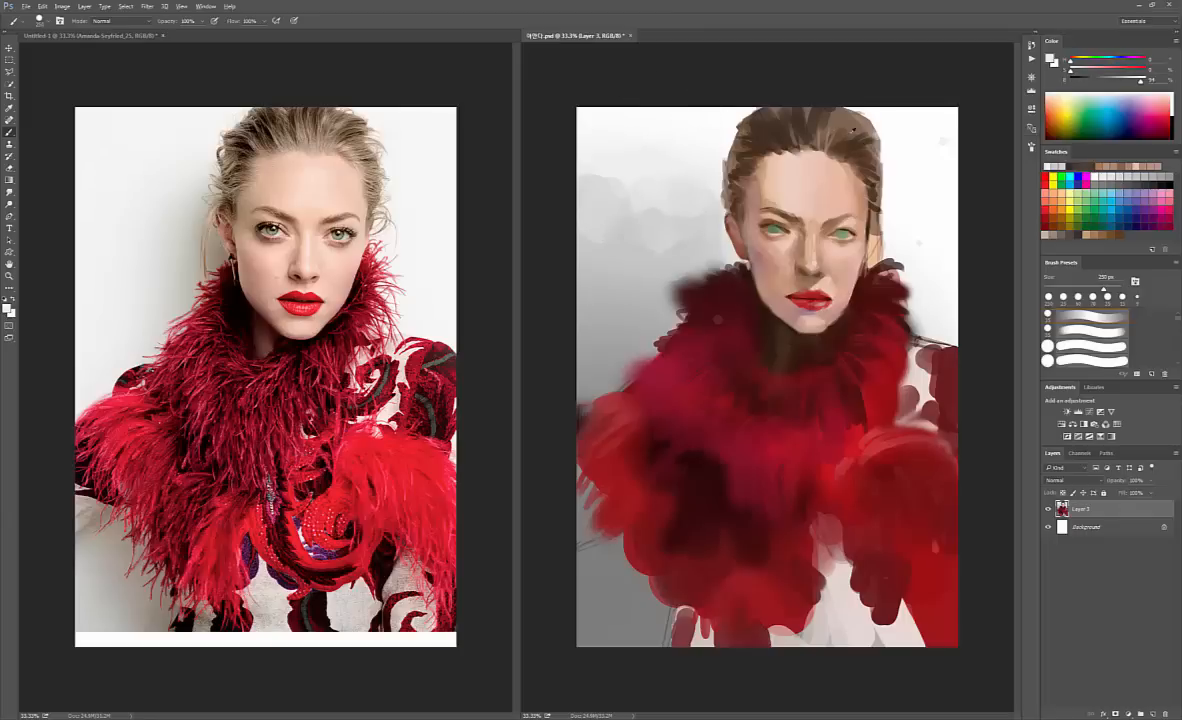
- Paint fine strands in the swept-back hair above the forehead with sampled medium and dark browns, using a 25 px brush
alt+click(845, 140)
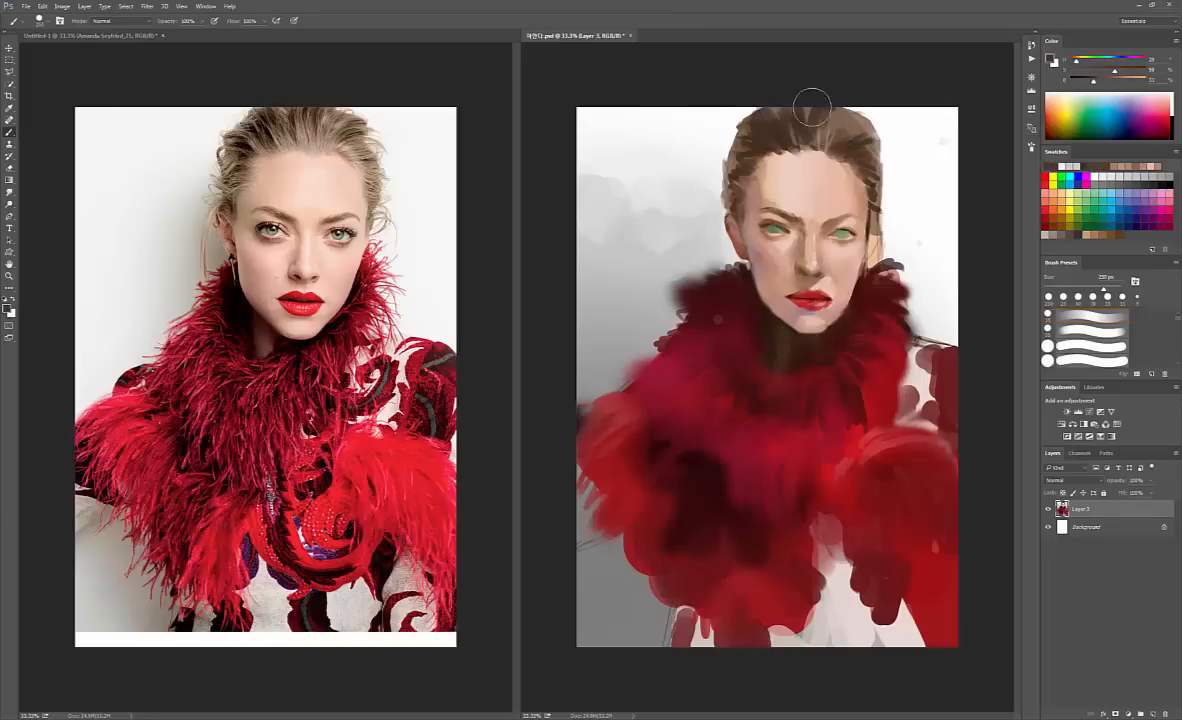
key([)
key([)
key([)
key([)
key([)
key([)
key([)
key([)
key([)
key([)
key([)
key([)
alt+click(838, 123)
mouse_move(767, 136)
mouse_down()
mouse_move(757, 124)
mouse_move(774, 137)
mouse_up()
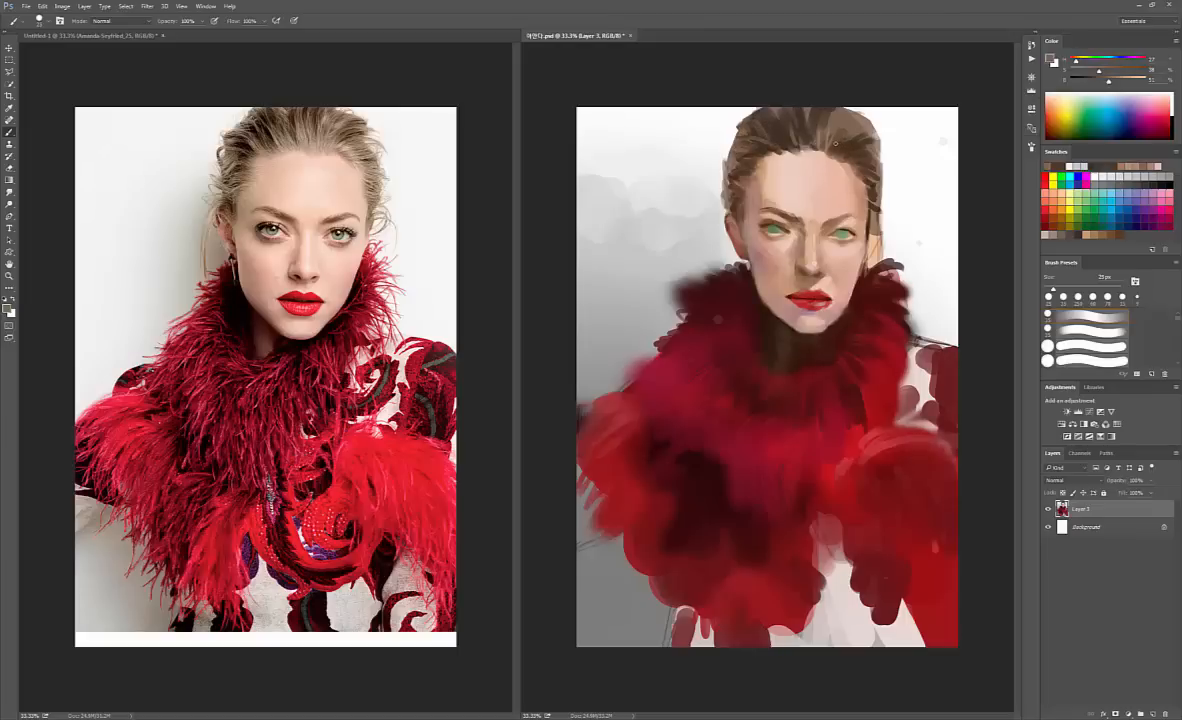
alt+click(856, 137)
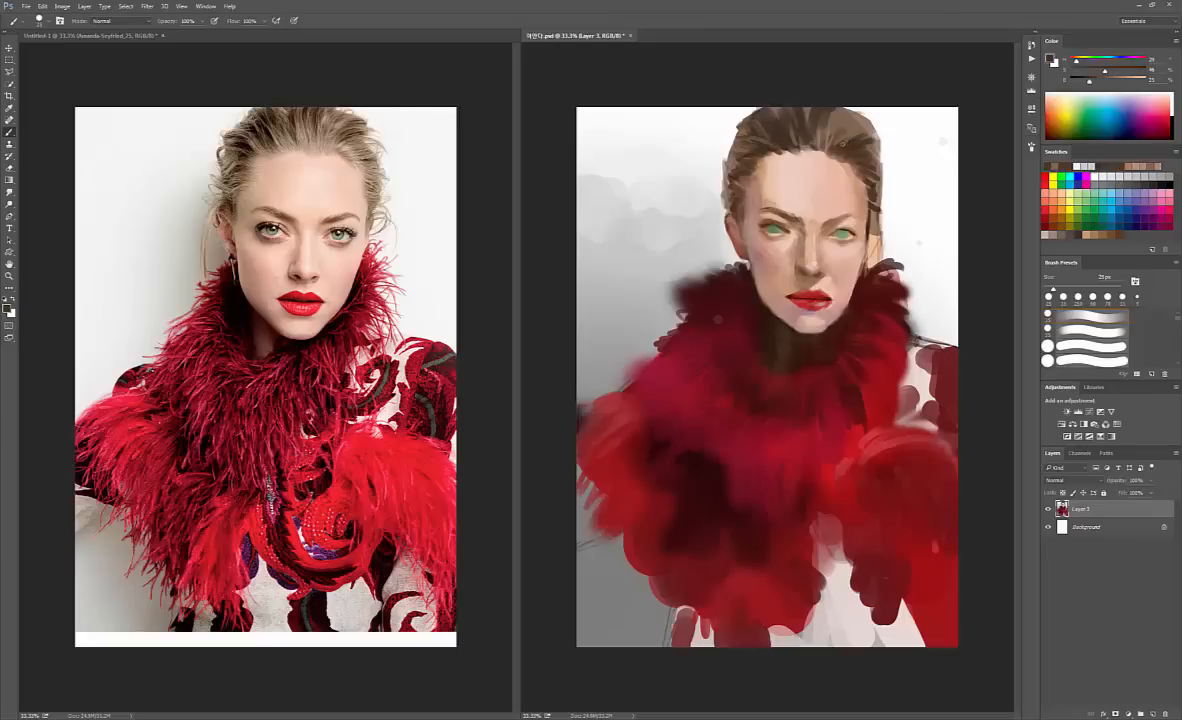
mouse_move(843, 144)
mouse_down()
mouse_move(863, 132)
mouse_move(841, 141)
mouse_up()
- Mix a muted light brown at 70% brightness and add broad highlight strands to the top of the hair with an enlarged brush
drag(1110, 80, 1081, 75)
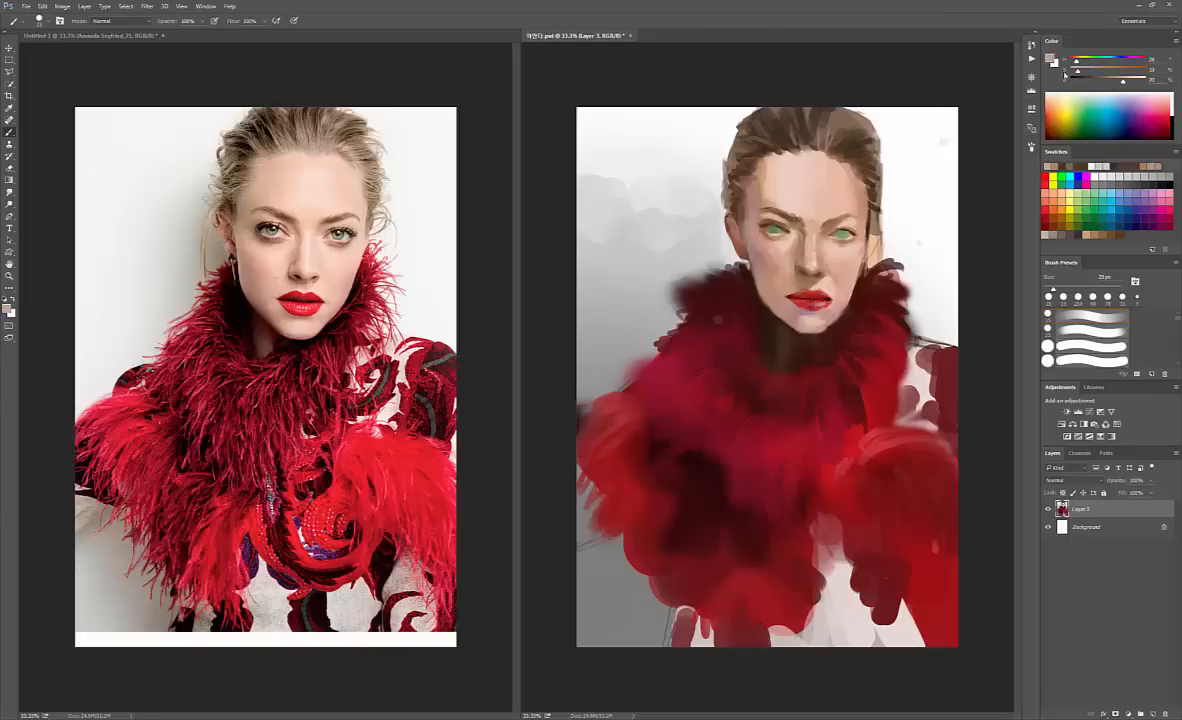
key(bracketleft)
key(bracketleft)
key(bracketright)
key(bracketright)
key(bracketright)
key(bracketright)
key(bracketright)
key(bracketright)
key(bracketright)
key(bracketright)
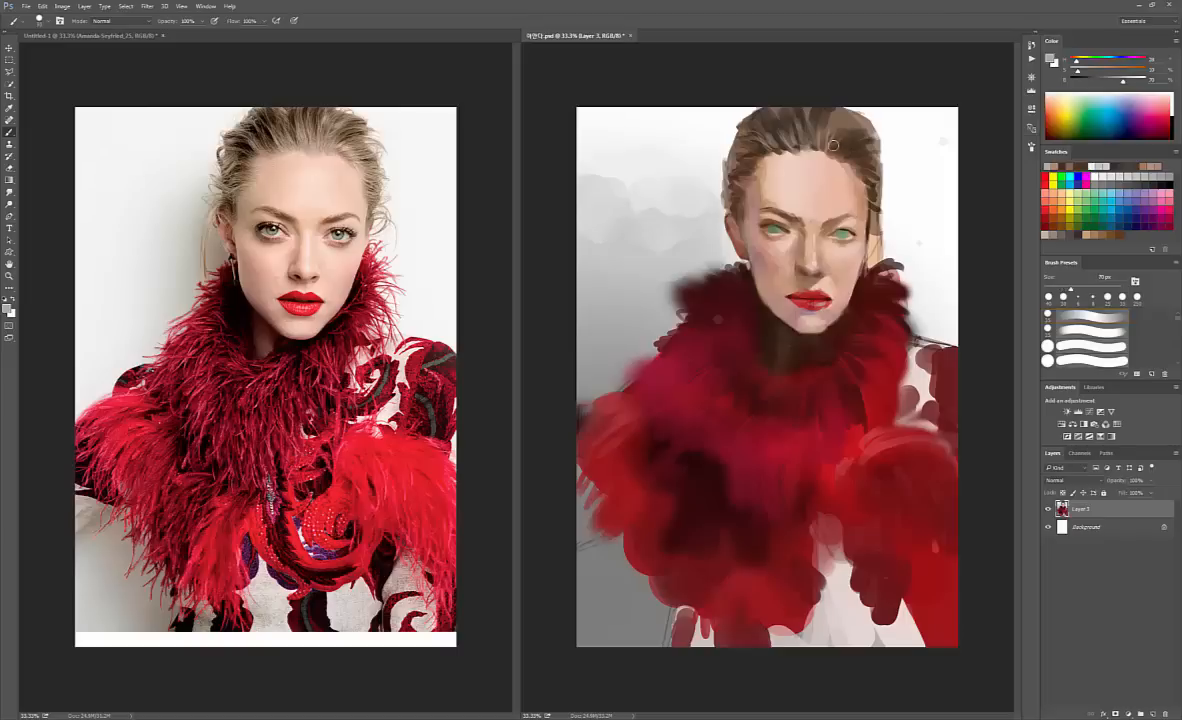
key(bracketright)
key(bracketright)
key(bracketright)
key(bracketleft)
key(bracketleft)
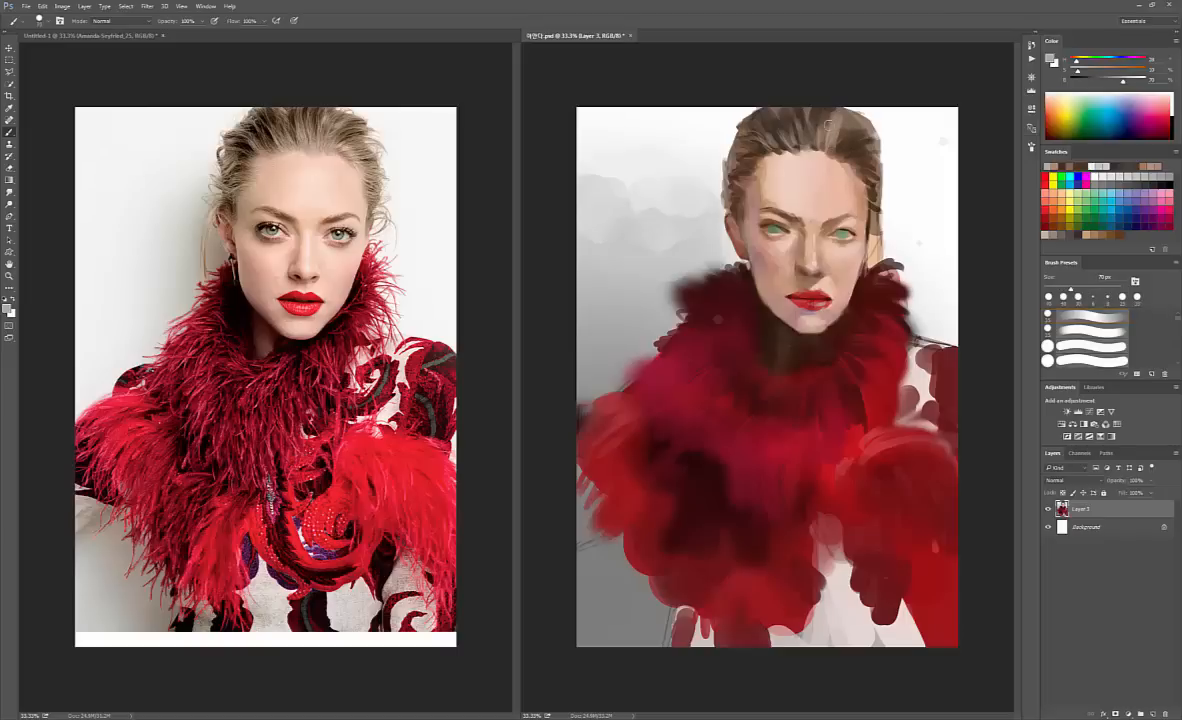
- Add thin light strands along the swept-back hair with the muted light brown, reducing the brush to 9 px
key(bracketleft)
key(bracketleft)
key(bracketleft)
key(bracketleft)
key(bracketleft)
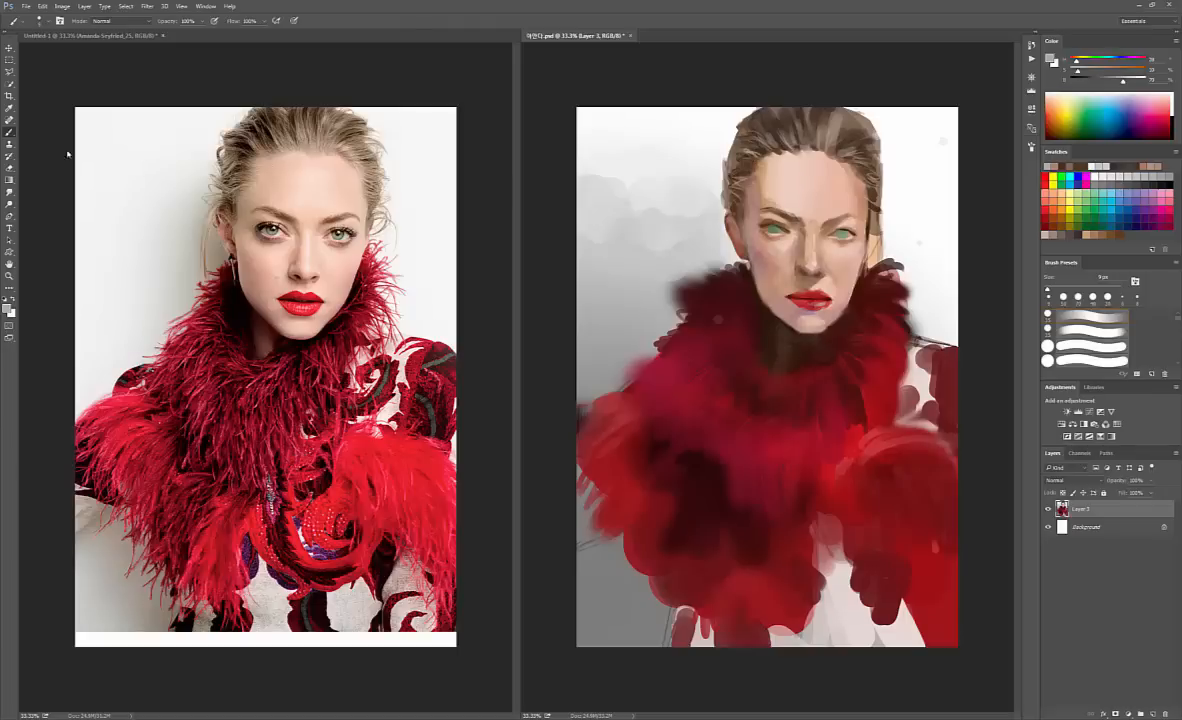
- Blend the hairline above the forehead using the Mixer Brush with a streaky Painter-set tip reduced to 80 px
alt+click(10, 134)
alt+click(11, 134)
alt+click(11, 134)
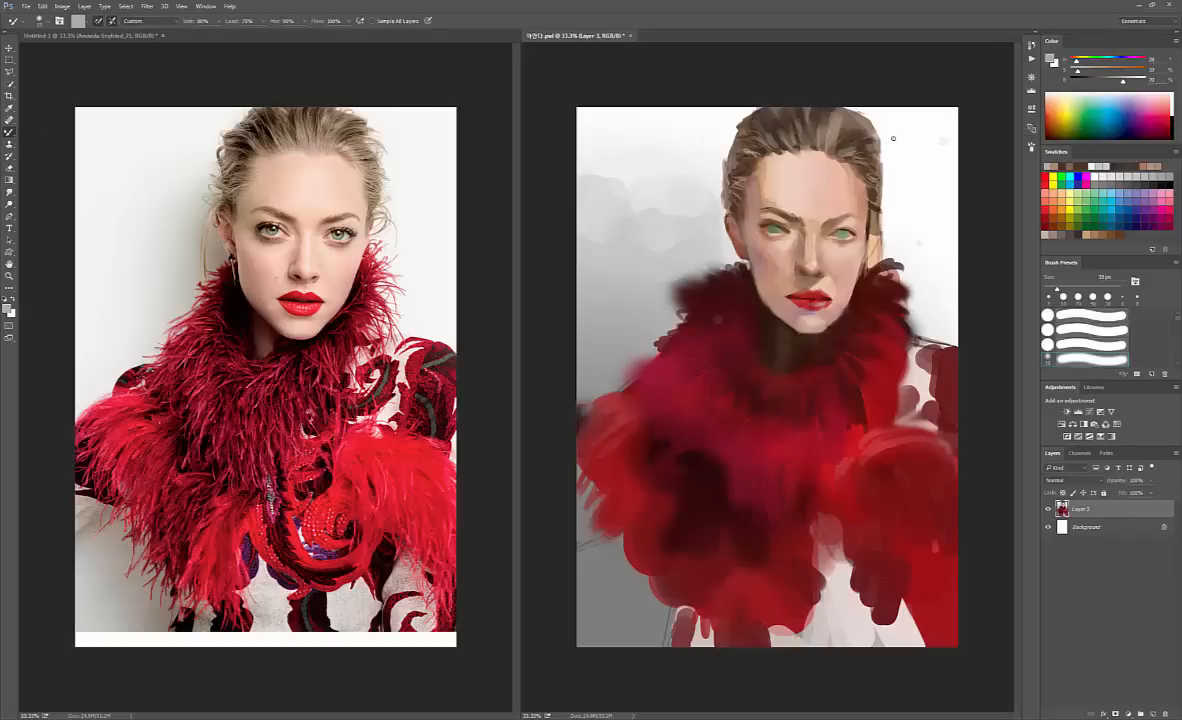
right_click(827, 131)
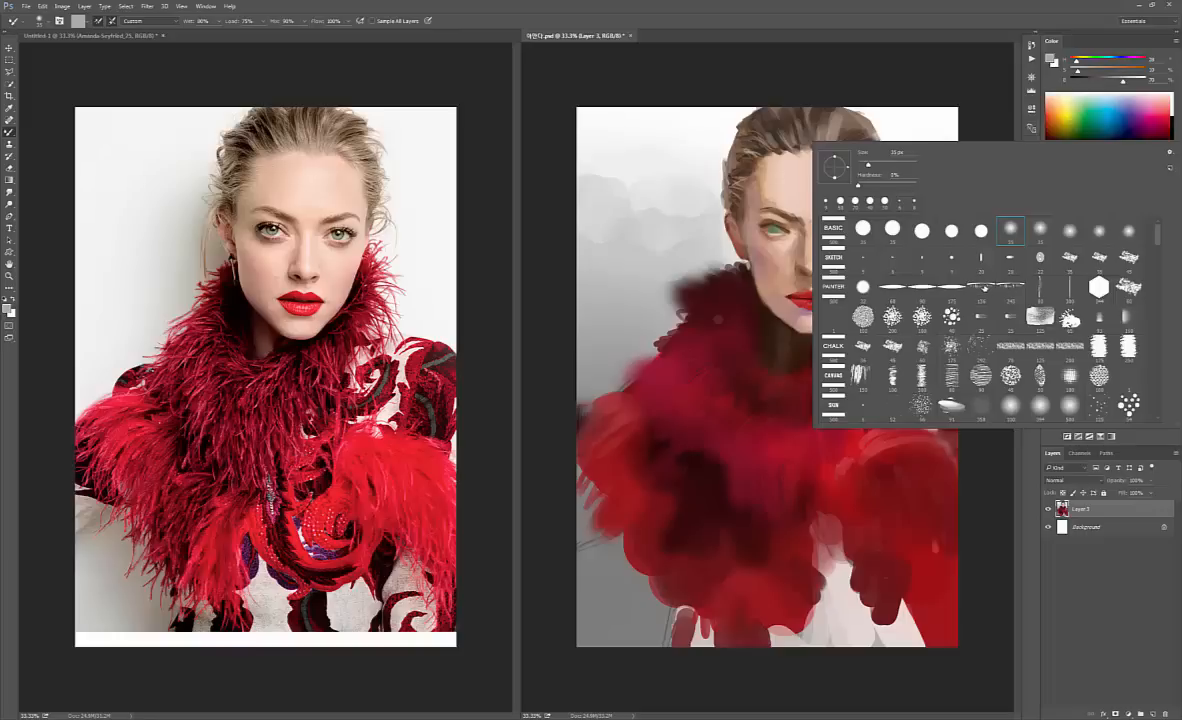
click(984, 287)
click(970, 108)
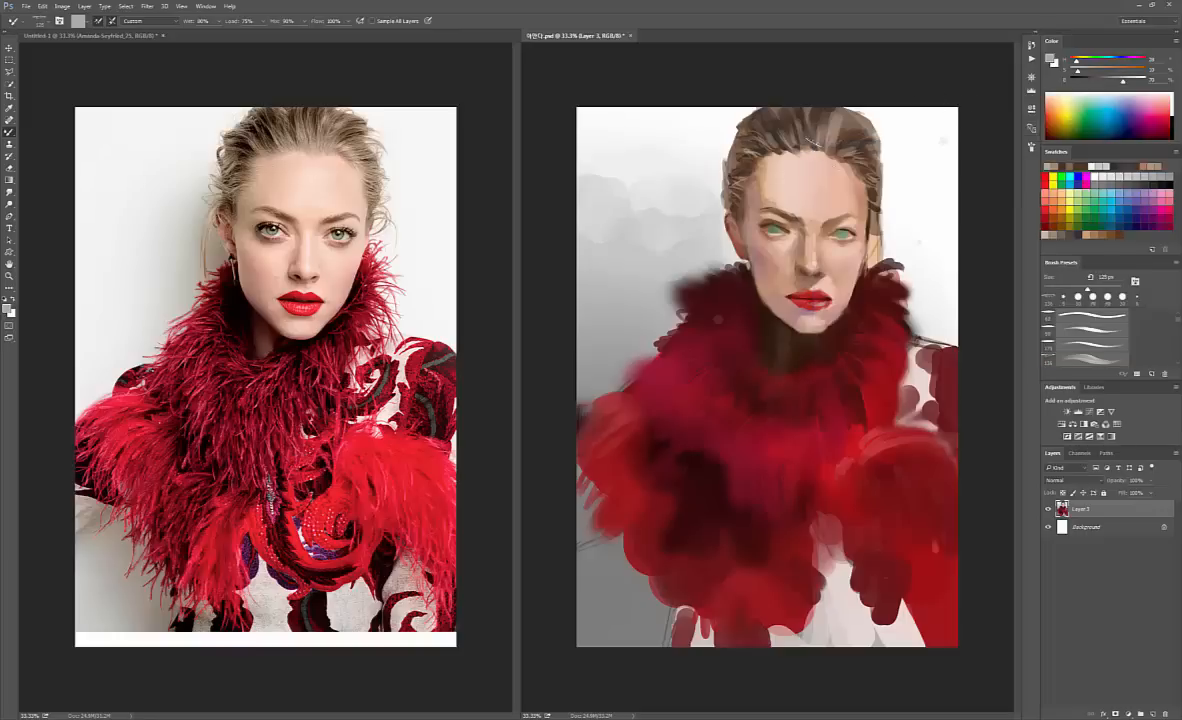
key(bracketleft)
key(bracketleft)
key(bracketleft)
key(bracketleft)
key(bracketleft)
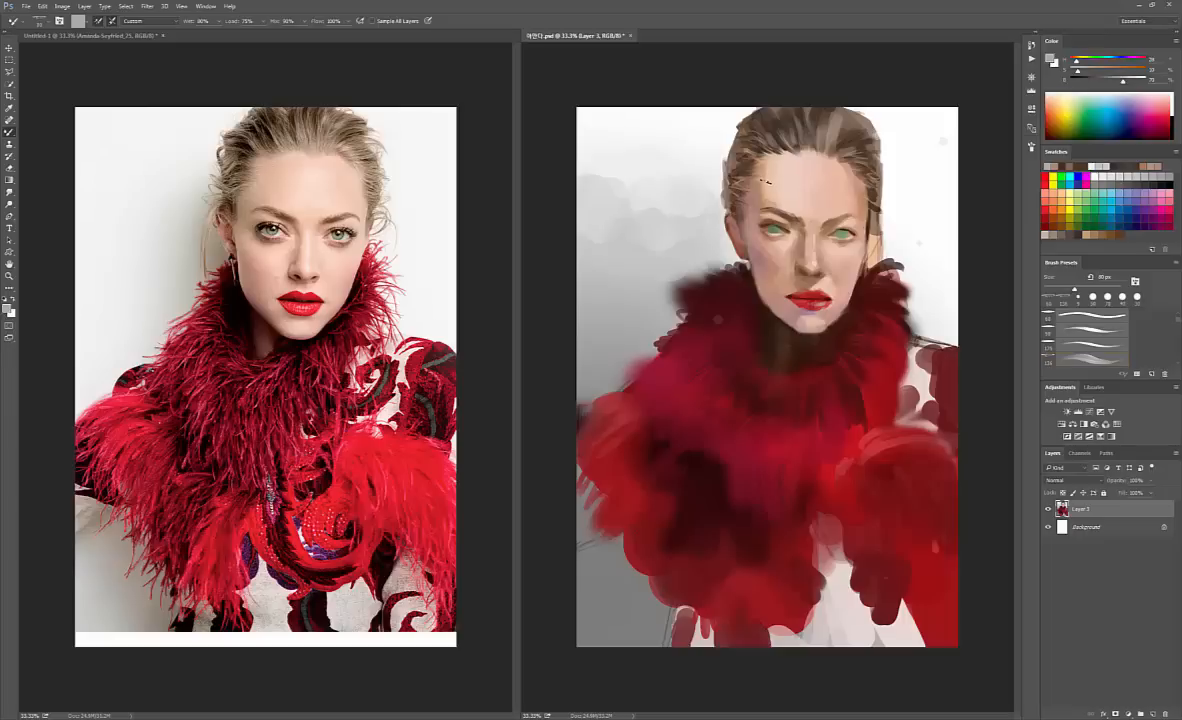
- Smooth the forehead skin and the hair roots around it with the Mixer Brush, varying the brush size
key(bracketright)
key(bracketright)
key(bracketright)
key(bracketleft)
key(bracketleft)
key(bracketleft)
key(bracketright)
key(bracketright)
key(bracketright)
key(bracketright)
key(bracketright)
key([)
key([)
key(bracketleft)
key(bracketleft)
key(bracketright)
key(bracketleft)
- Return to the regular brush and paint sampled pale skin tones on the cheek beside the nose at 25 px
key(shift+b)
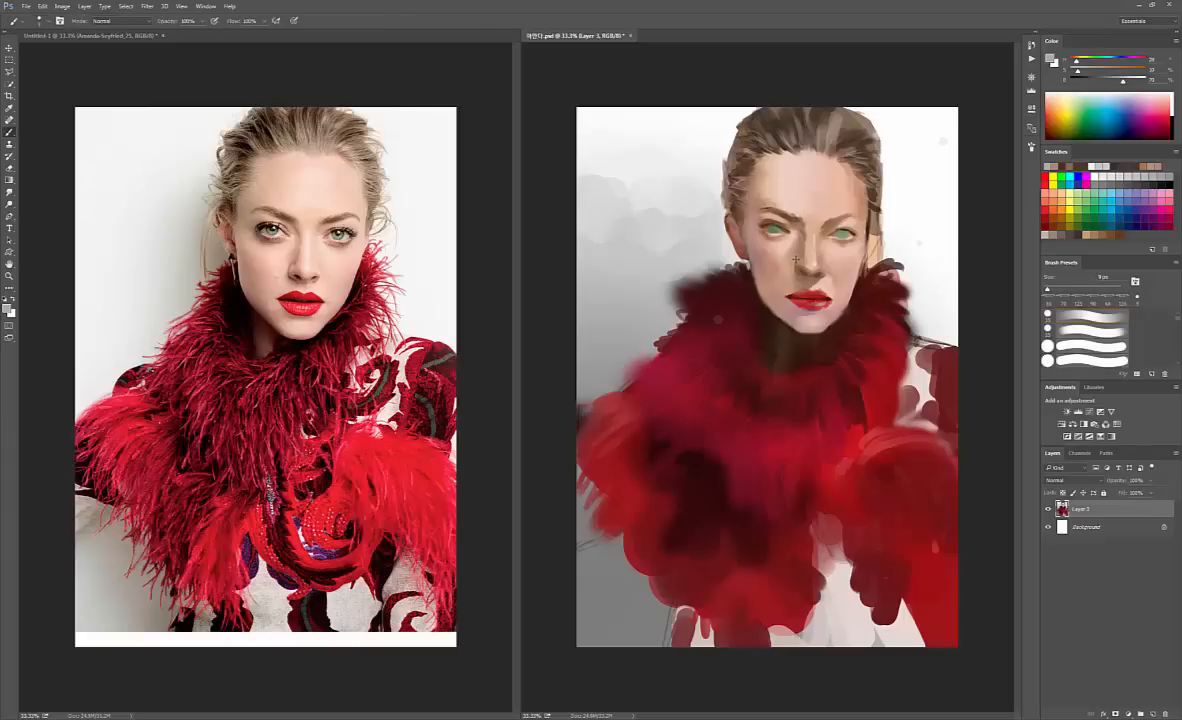
drag(796, 260, 799, 255)
alt+click(795, 265)
key(bracketright)
key(bracketright)
key(bracketright)
key(bracketright)
alt+click(790, 262)
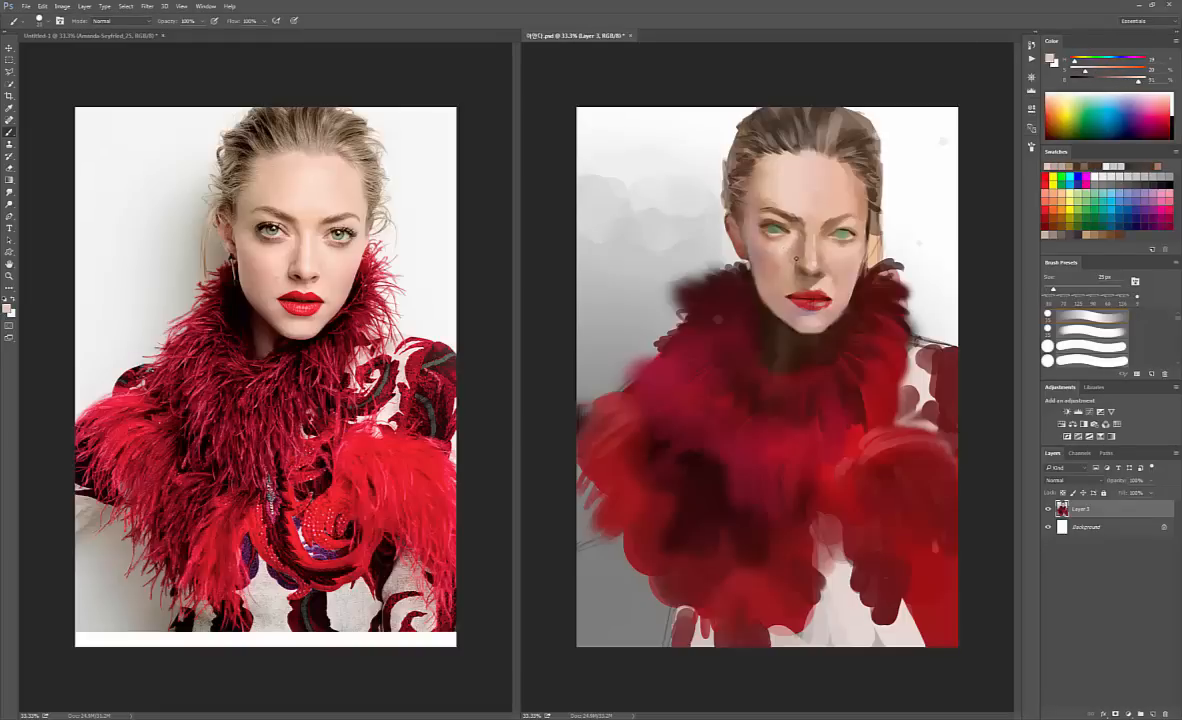
drag(794, 260, 793, 268)
alt+click(790, 268)
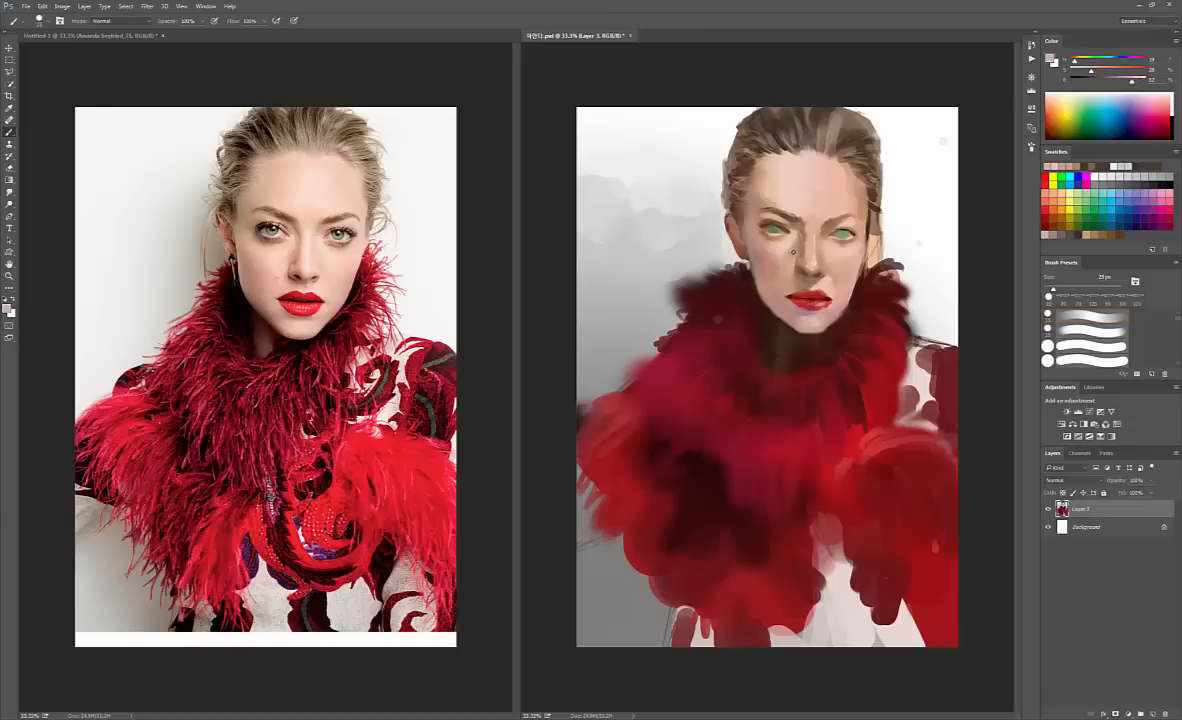
- Soften the area between the inner eye and the nose with sampled light pink skin tones at 50 px
key(bracketright)
key(bracketright)
key(bracketright)
drag(791, 259, 791, 242)
alt+click(794, 234)
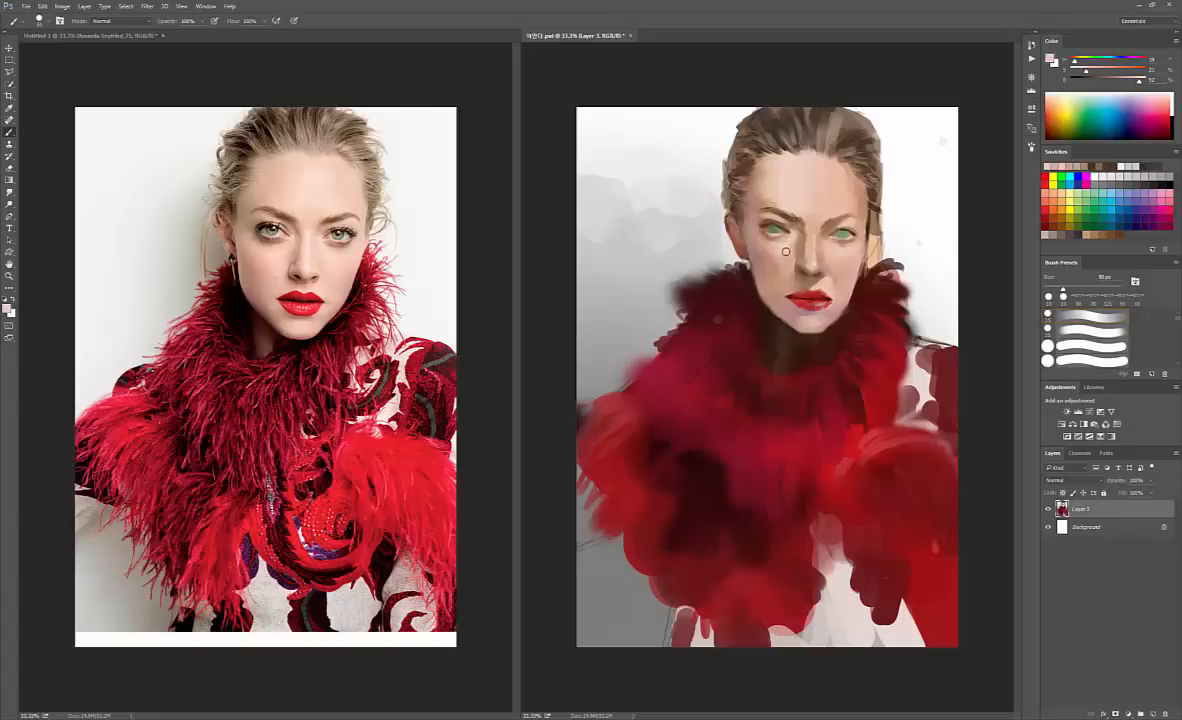
drag(797, 243, 799, 255)
- Refine the side of the nose with sampled mid skin and shadow tones using a 15 px brush
alt+click(812, 255)
key(bracketleft)
key(bracketleft)
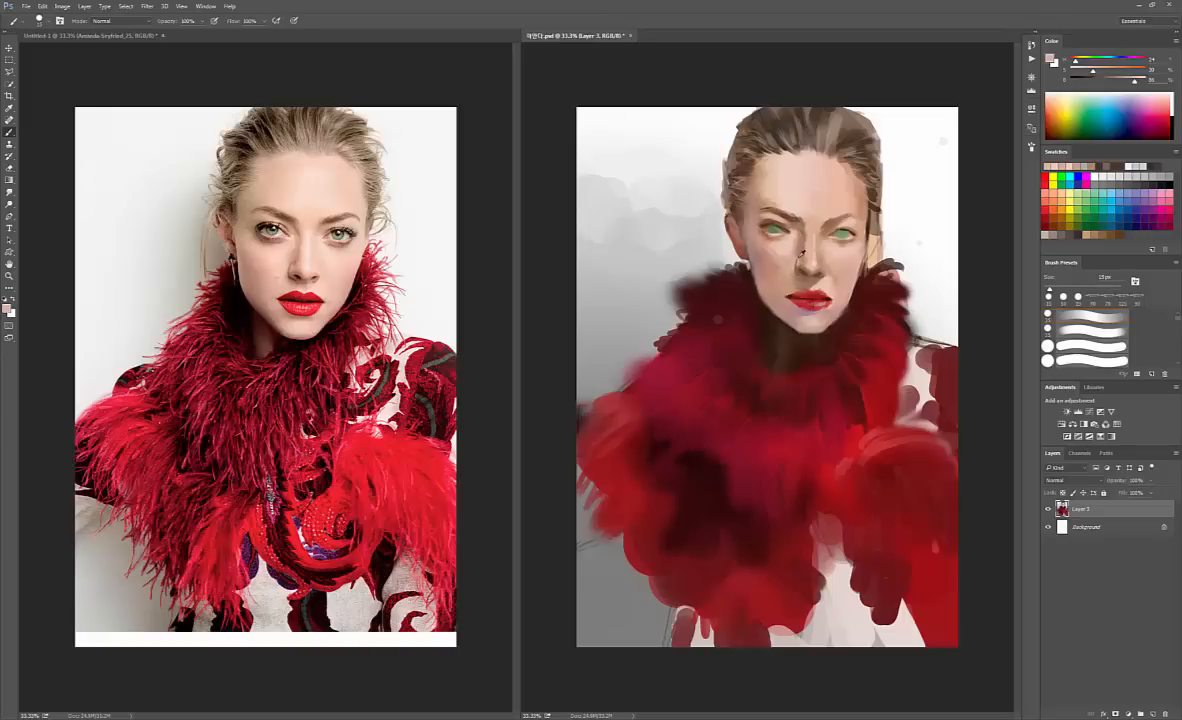
alt+click(798, 259)
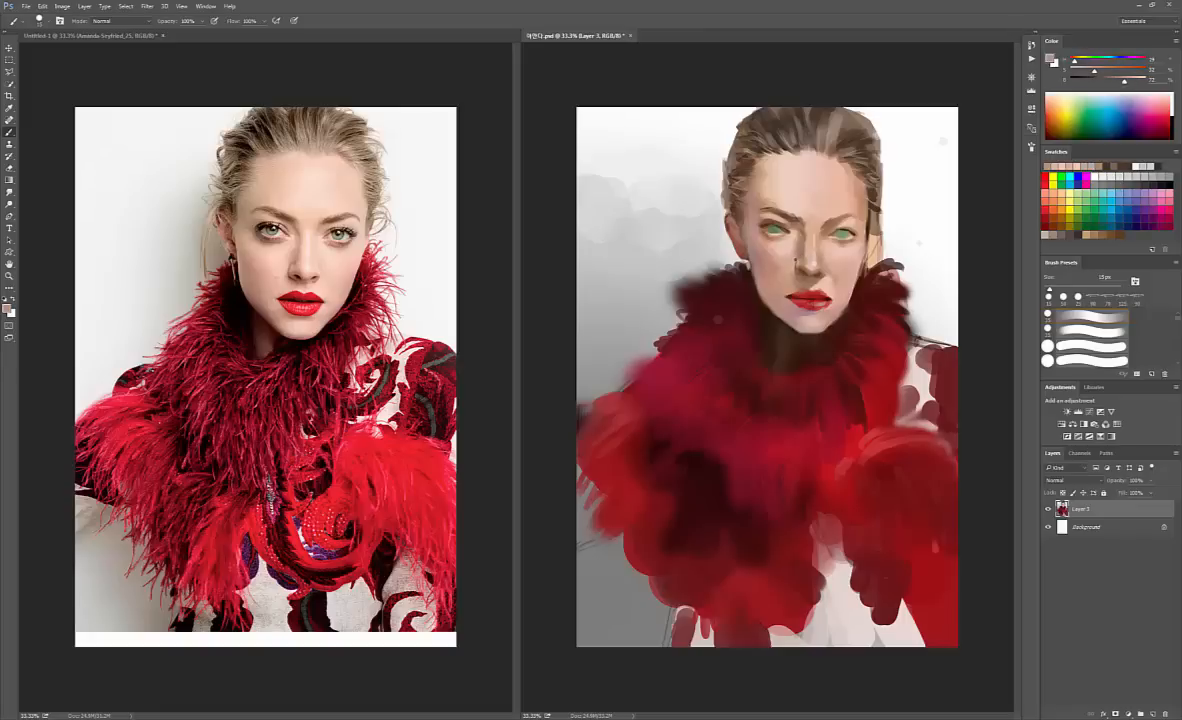
alt+click(798, 259)
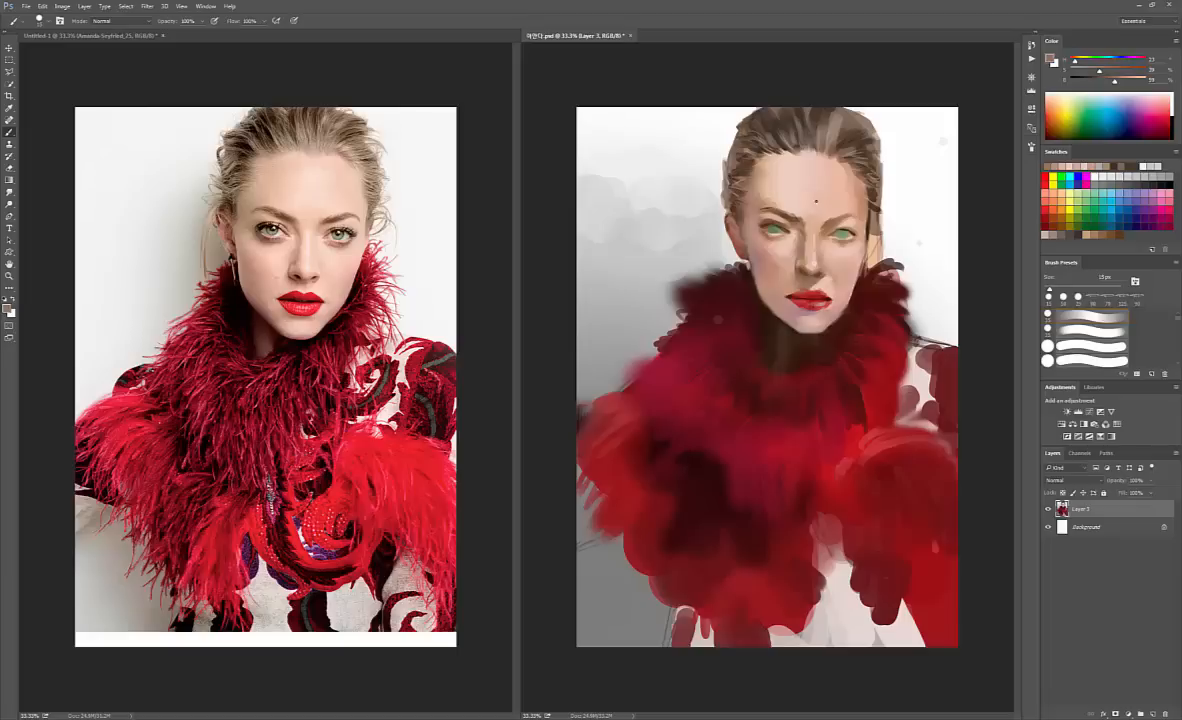
- Detail the eyes and eyelids with sampled dark and mid browns using an 8 px brush
alt+click(750, 280)
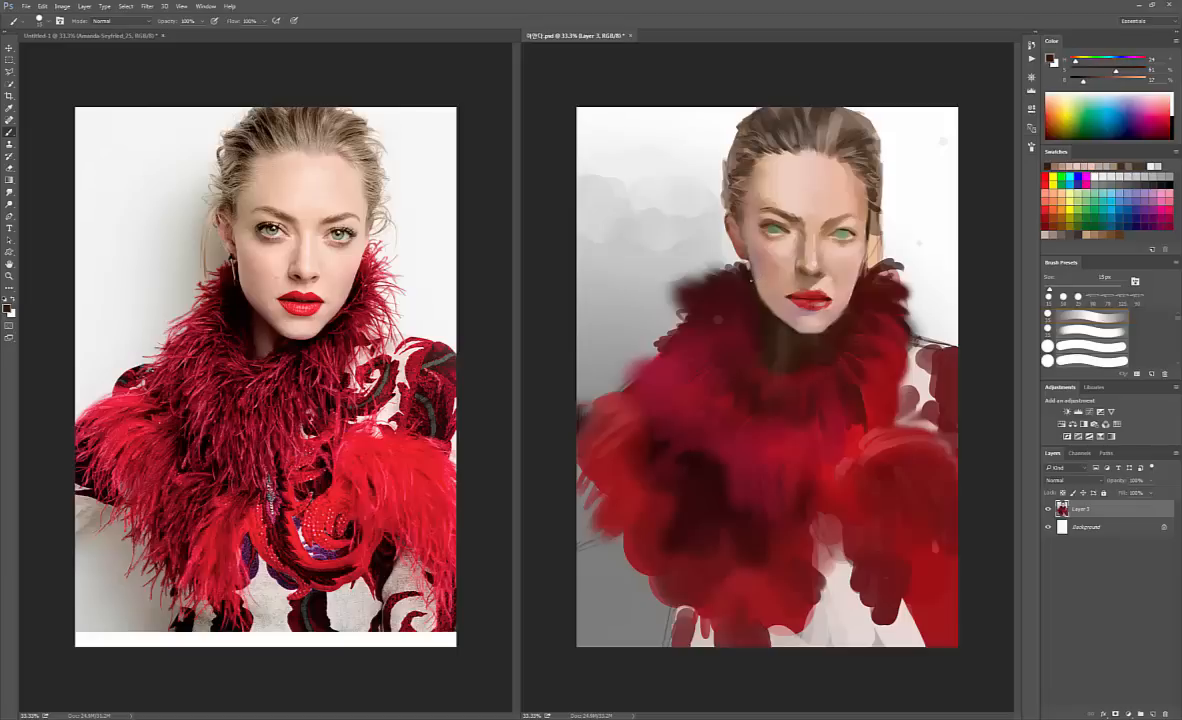
key(bracketleft)
key(bracketleft)
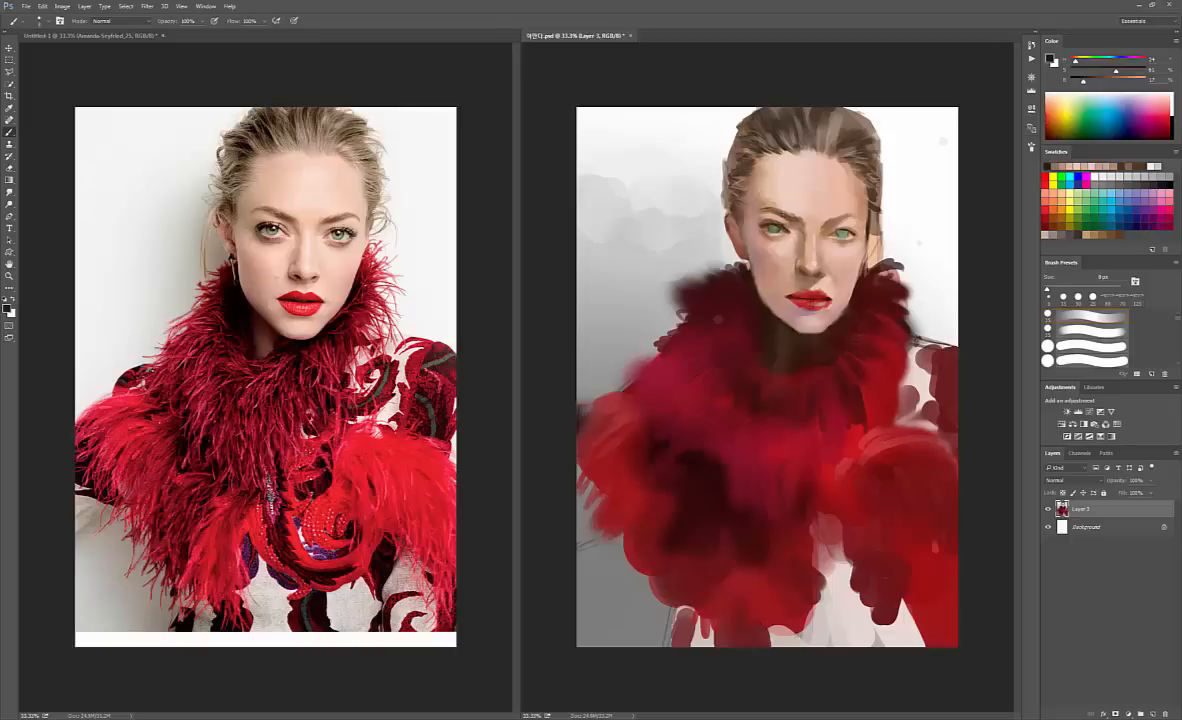
alt+click(820, 195)
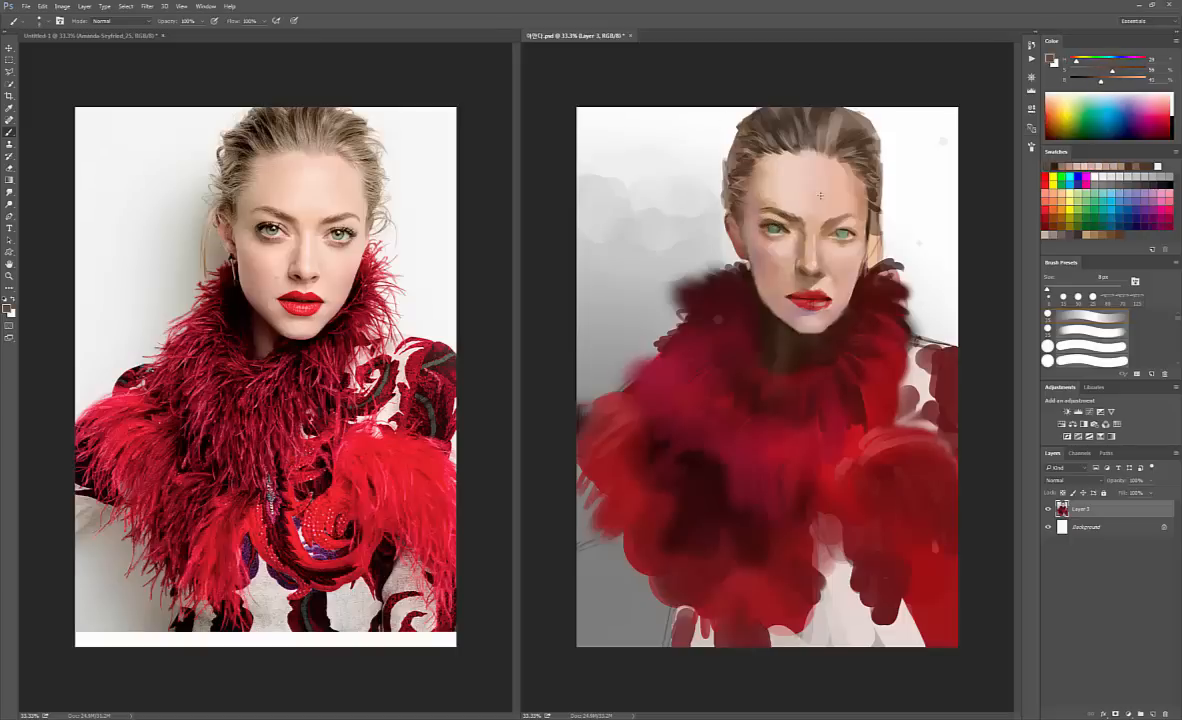
alt+click(772, 219)
alt+click(774, 216)
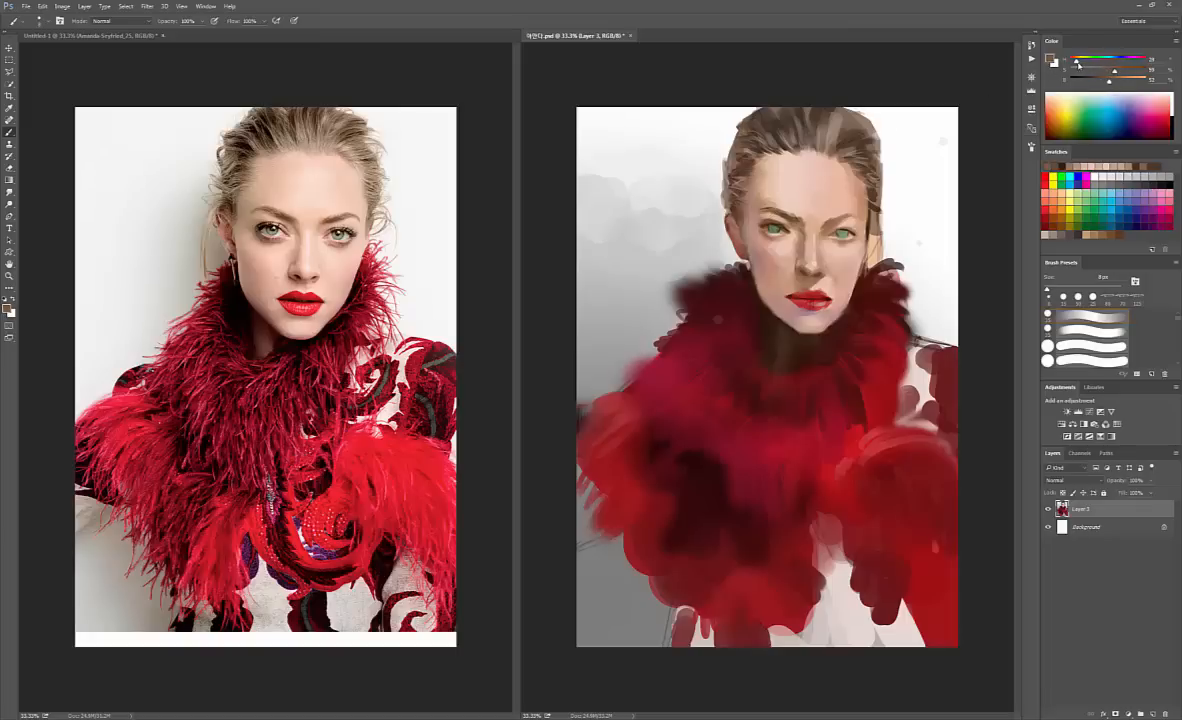
- Mix a muted purple at hue 311, 19% saturation and 75% brightness, and tint the eyelid area with a 25 px brush
drag(1082, 62, 1106, 72)
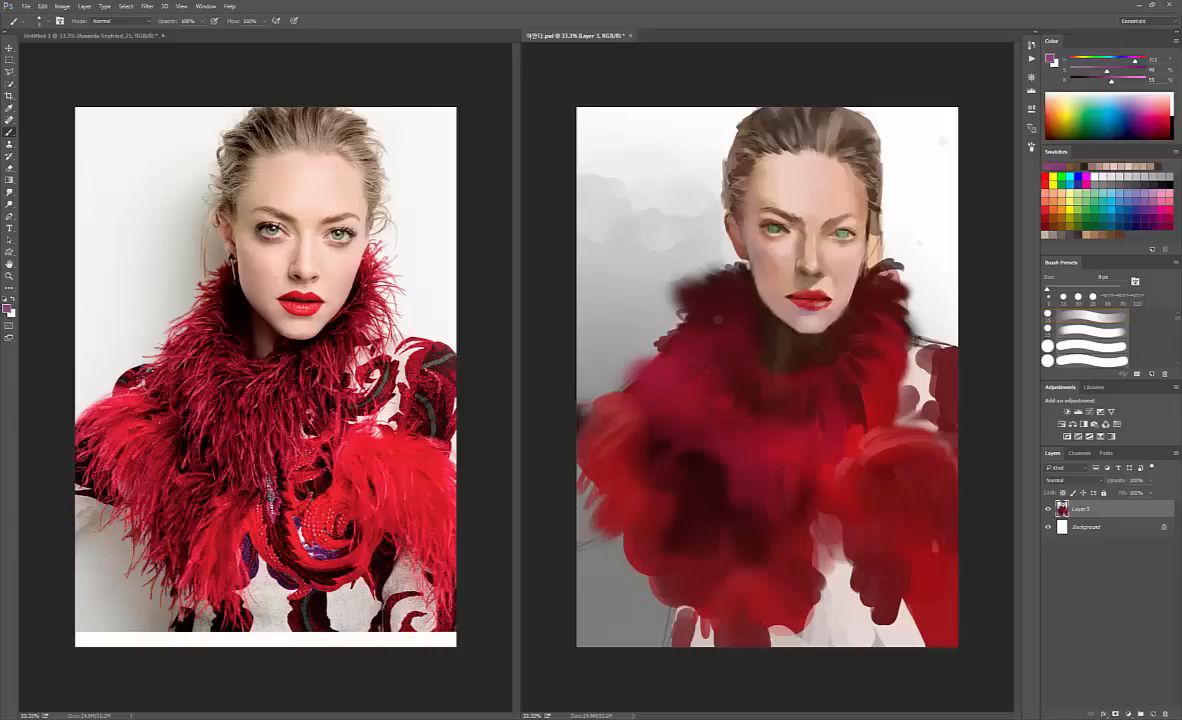
key(bracketright)
key(bracketright)
mouse_move(1113, 80)
mouse_down()
mouse_move(1123, 80)
mouse_move(1102, 70)
mouse_up()
click(1126, 80)
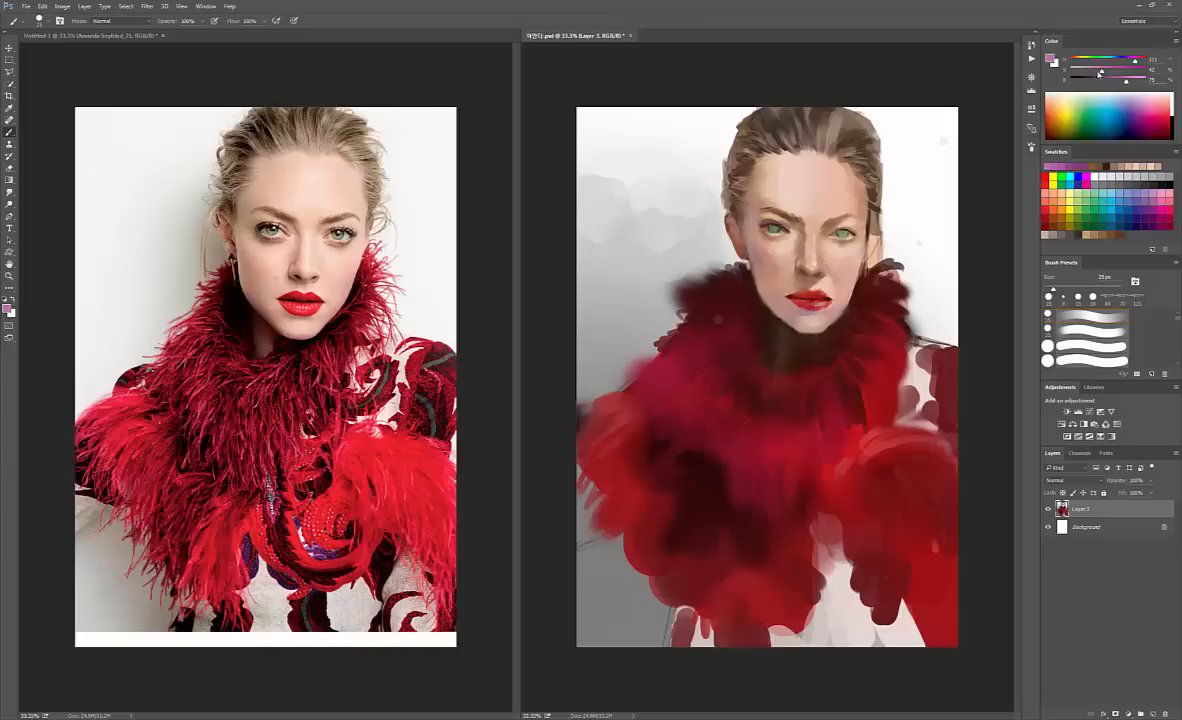
drag(1100, 73, 1085, 72)
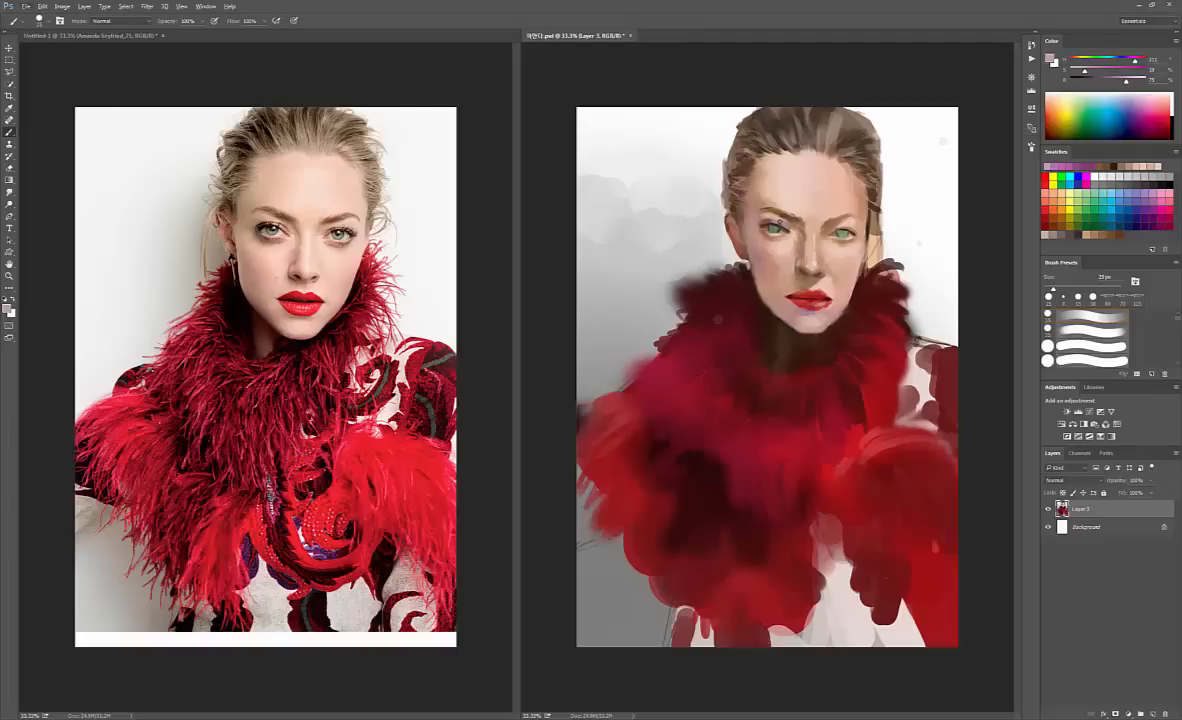
- Blend the skin around the viewer's-left eye and brow with sampled skin tones at 25 px
alt+click(780, 214)
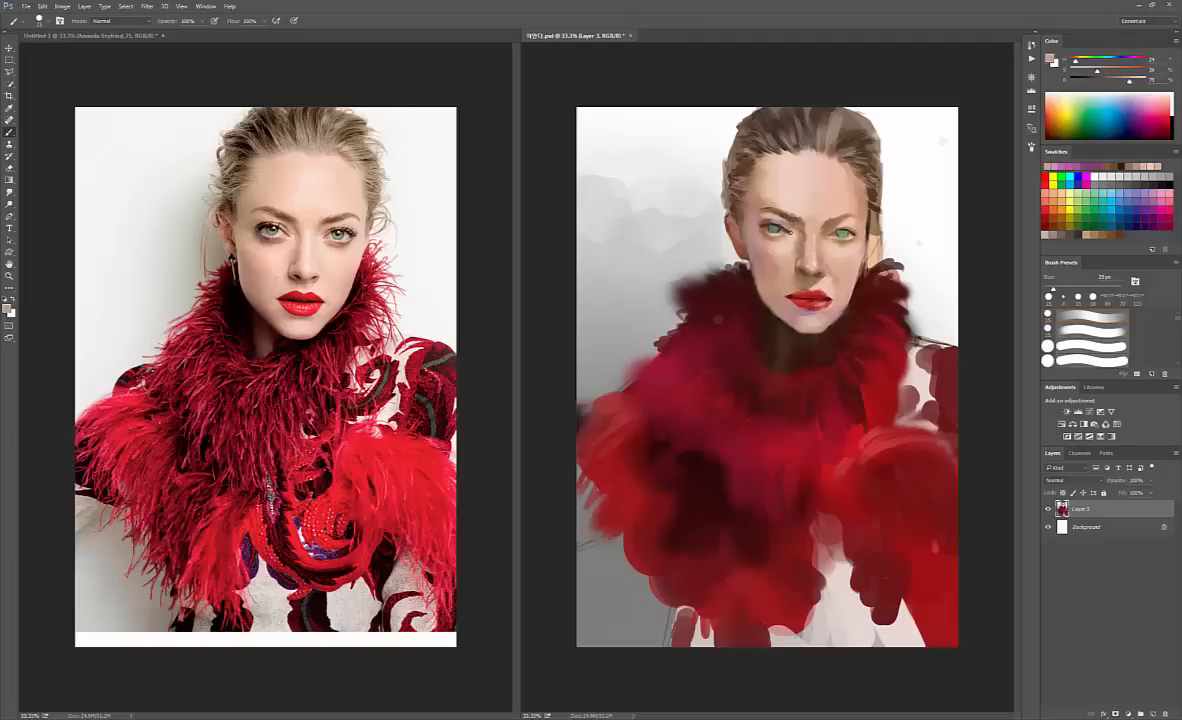
alt+click(797, 231)
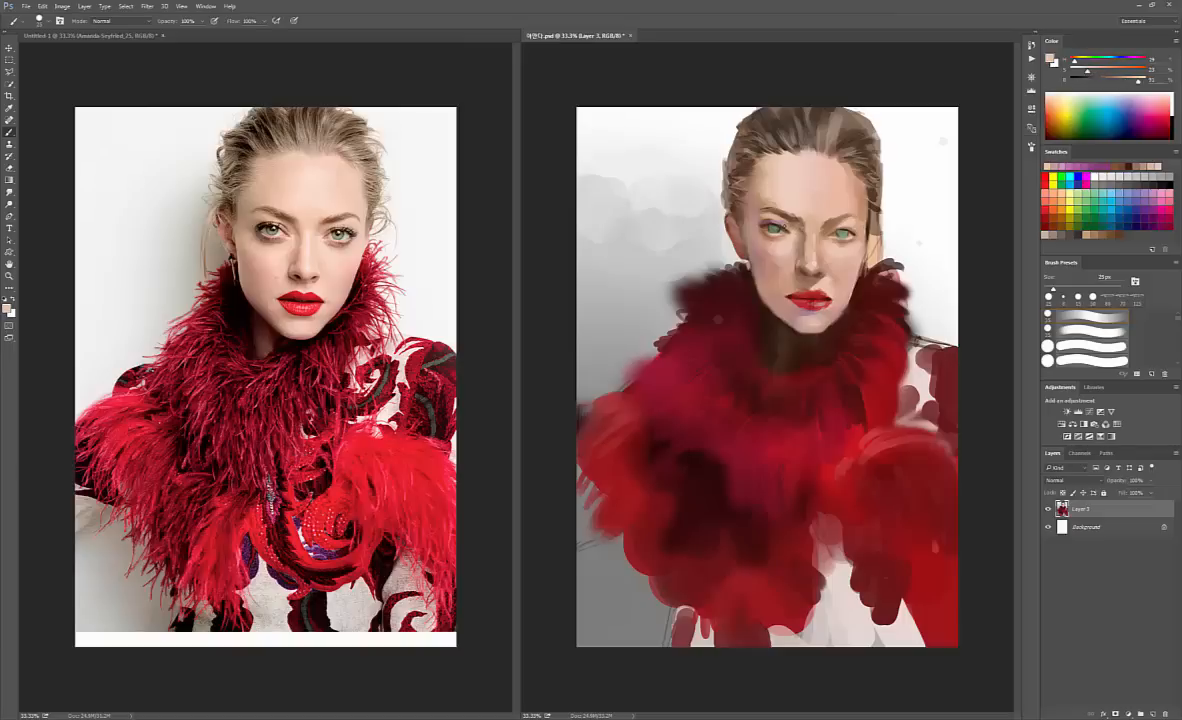
alt+click(718, 229)
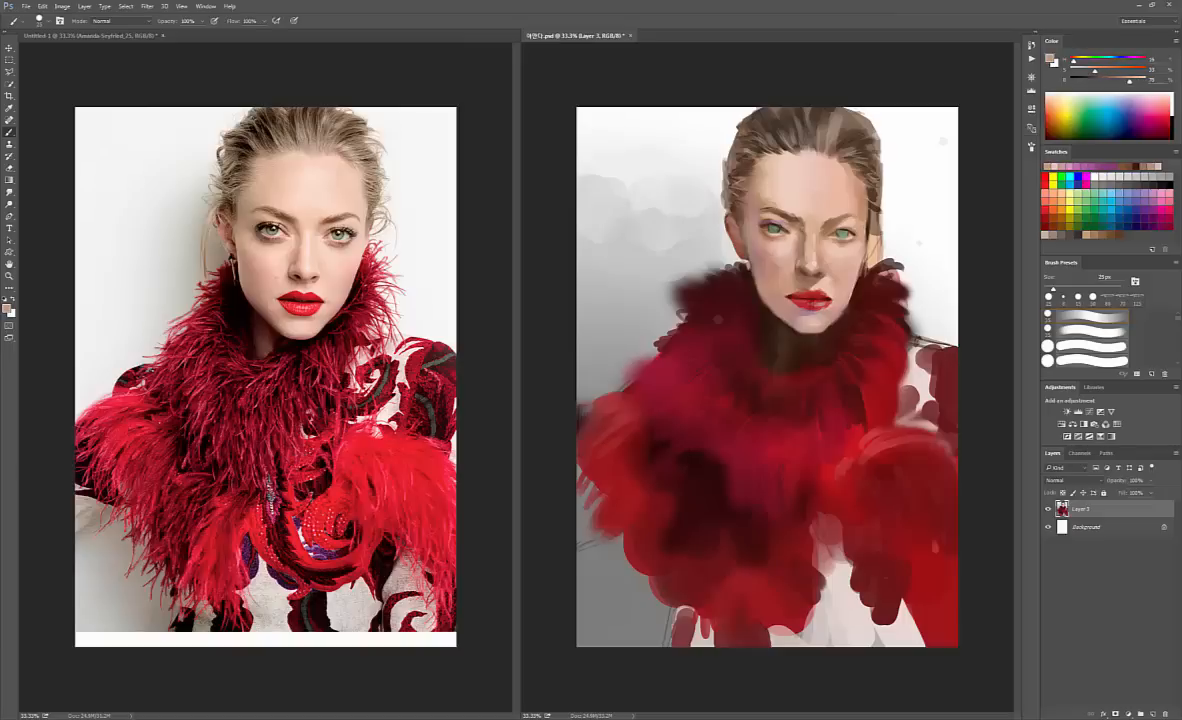
alt+click(782, 214)
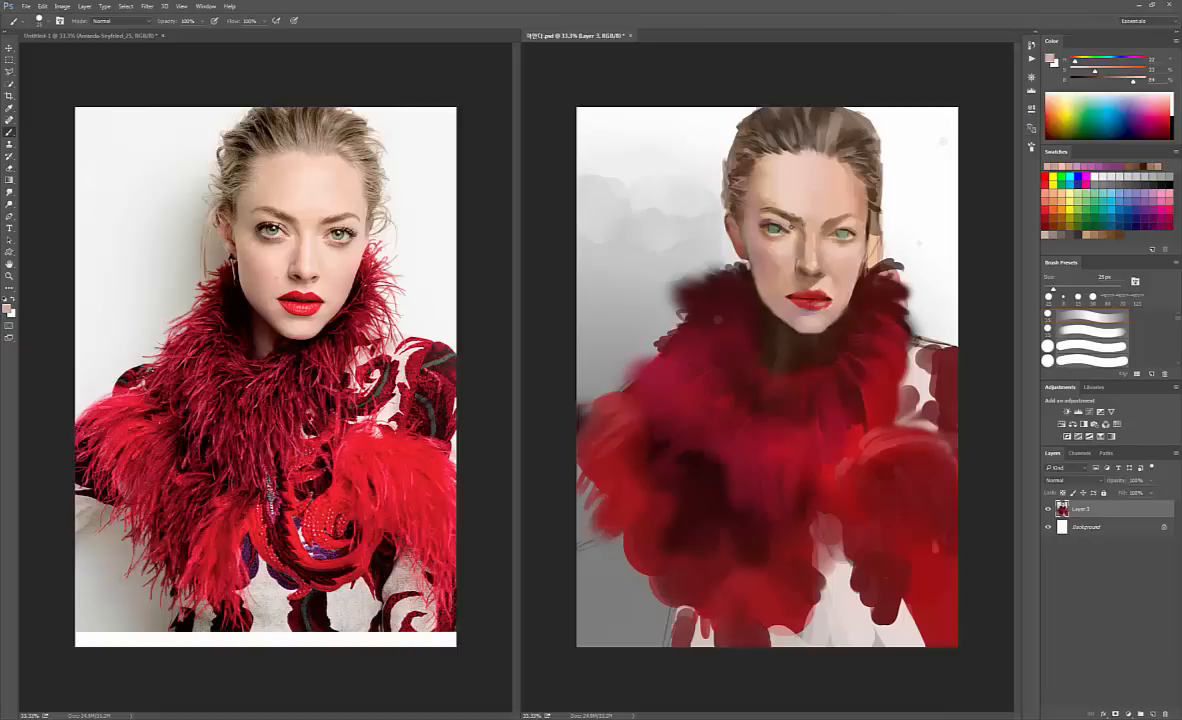
alt+click(787, 213)
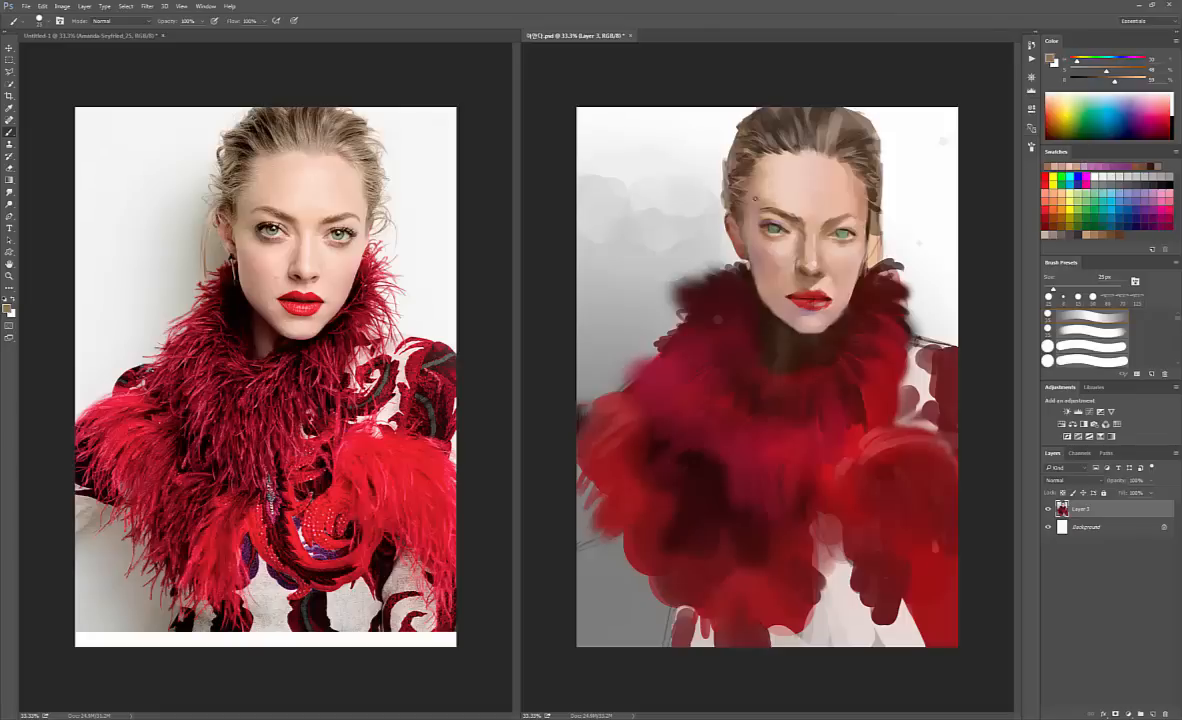
- Sharpen the eyelid and lash lines with sampled dark brown, varying a small brush down to 8 px
alt+click(775, 317)
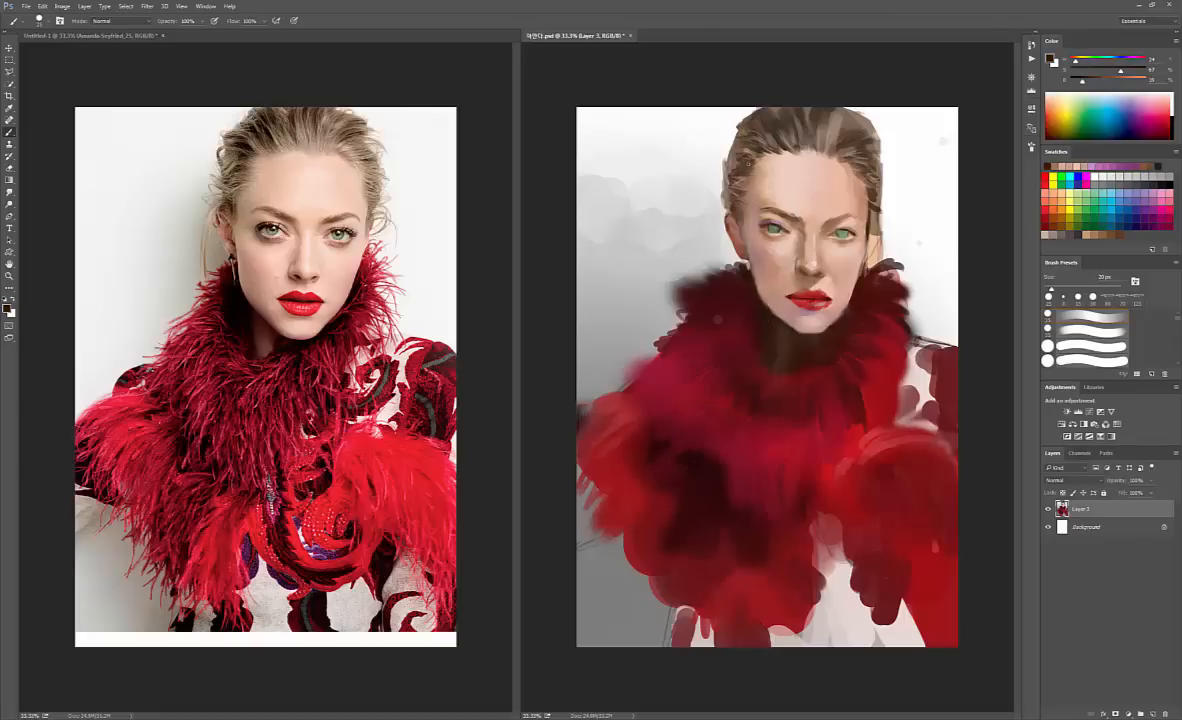
key(bracketleft)
key(bracketleft)
key(bracketright)
key(bracketleft)
key(bracketleft)
key(bracketleft)
key(bracketright)
key(bracketright)
key(bracketleft)
drag(762, 228, 765, 228)
key(bracketright)
key(bracketleft)
- Lasso the viewer's-right eye, copy it to a new layer and shift it slightly toward the nose
key(l)
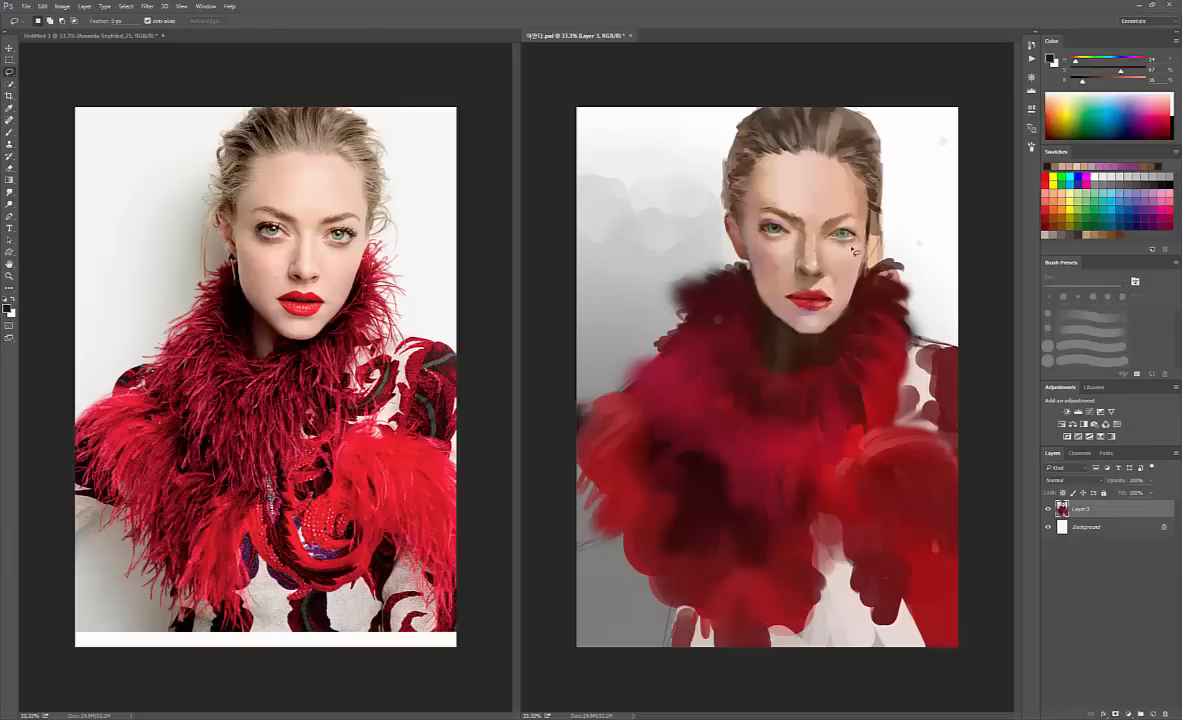
mouse_move(852, 250)
mouse_down()
mouse_move(826, 236)
mouse_move(850, 248)
mouse_up()
key(ctrl+j)
key(b)
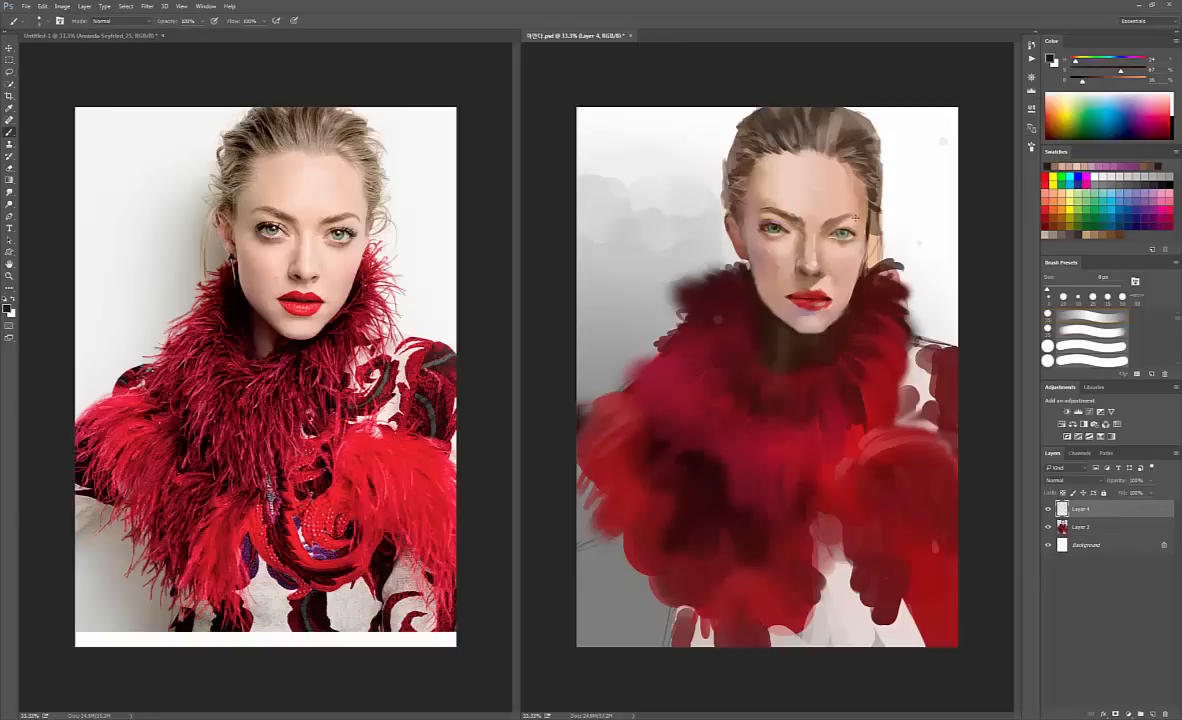
key(v)
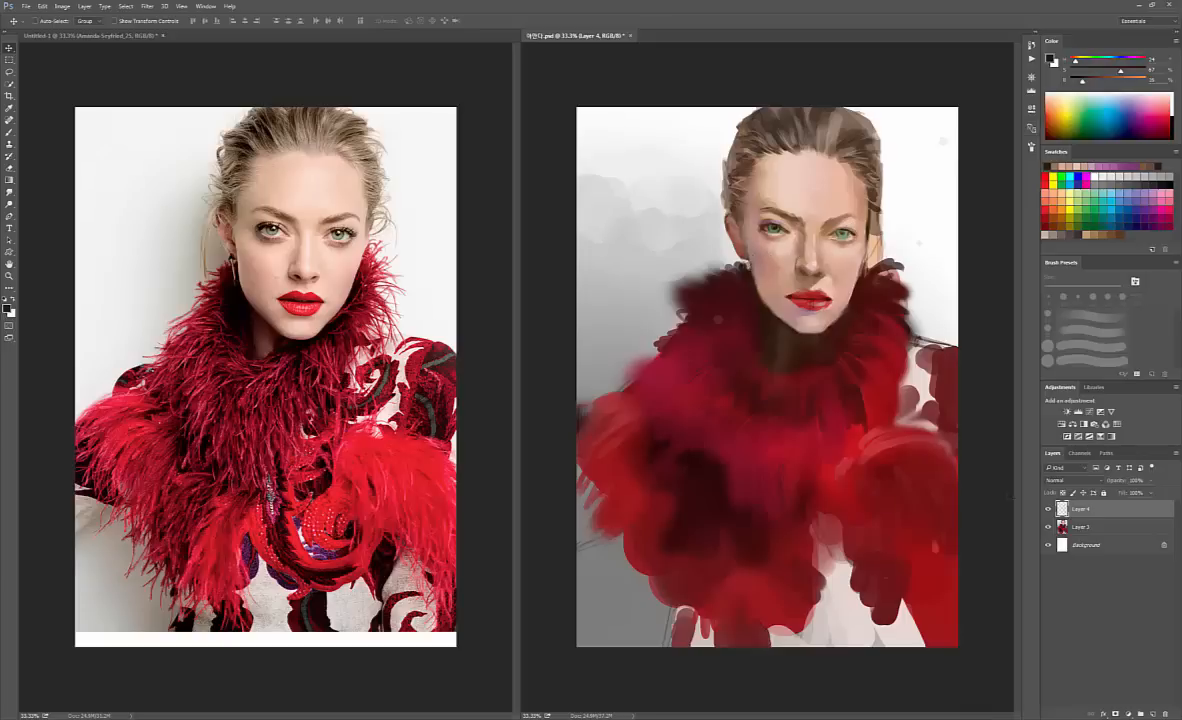
- Lasso the viewer's-left eye on the main painting layer, copy it to a new layer and adjust its position
click(1061, 526)
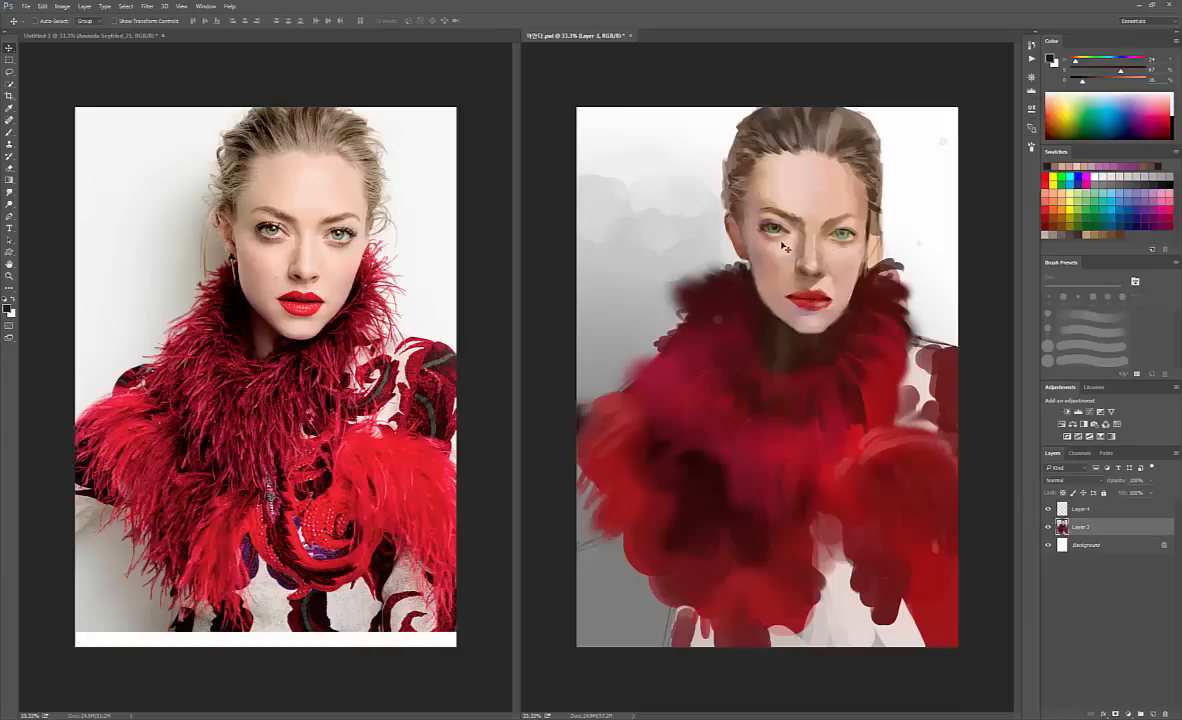
key(l)
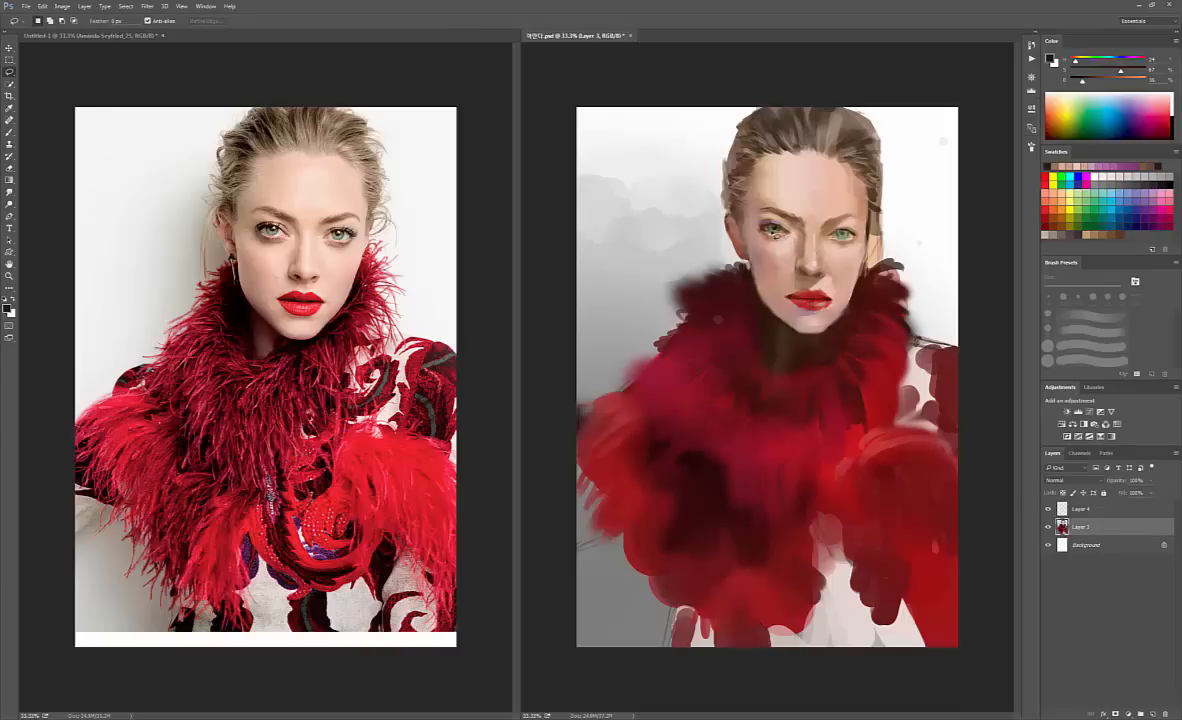
mouse_move(760, 224)
mouse_down()
mouse_move(766, 240)
mouse_move(789, 242)
mouse_move(797, 229)
mouse_up()
key(ctrl+j)
key(v)
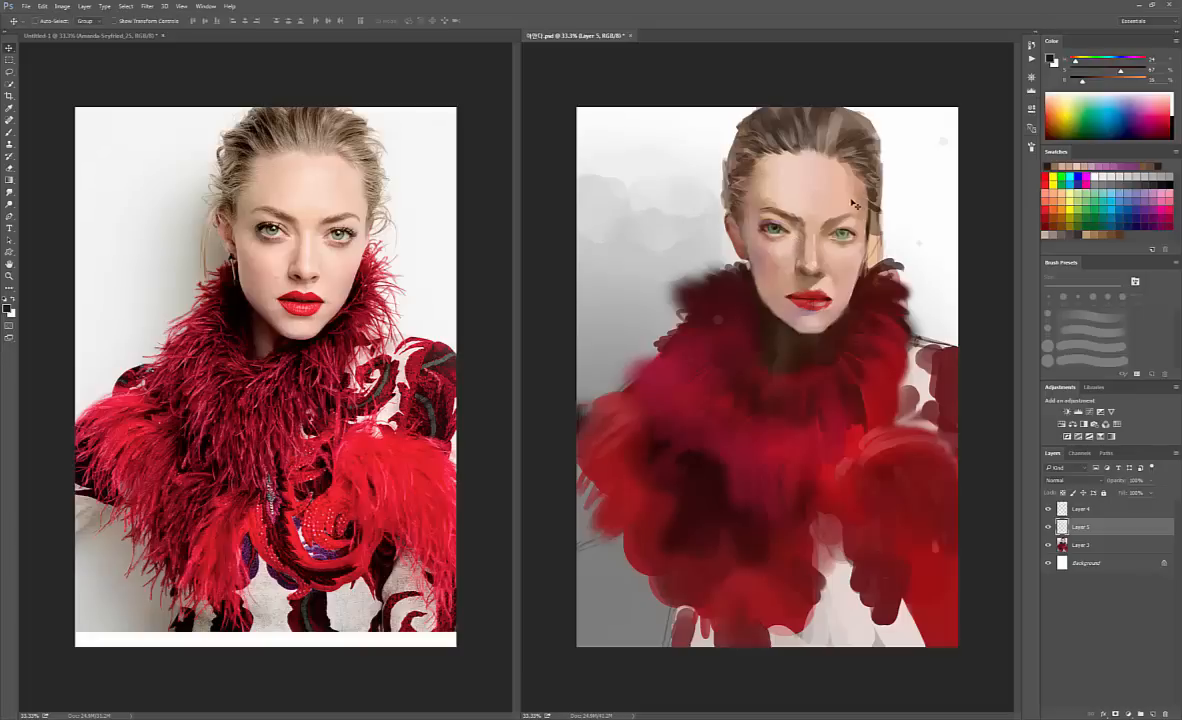
- Merge both copied eye layers down into the main painting layer
click(1075, 509)
key(ctrl+e)
key(ctrl+e)
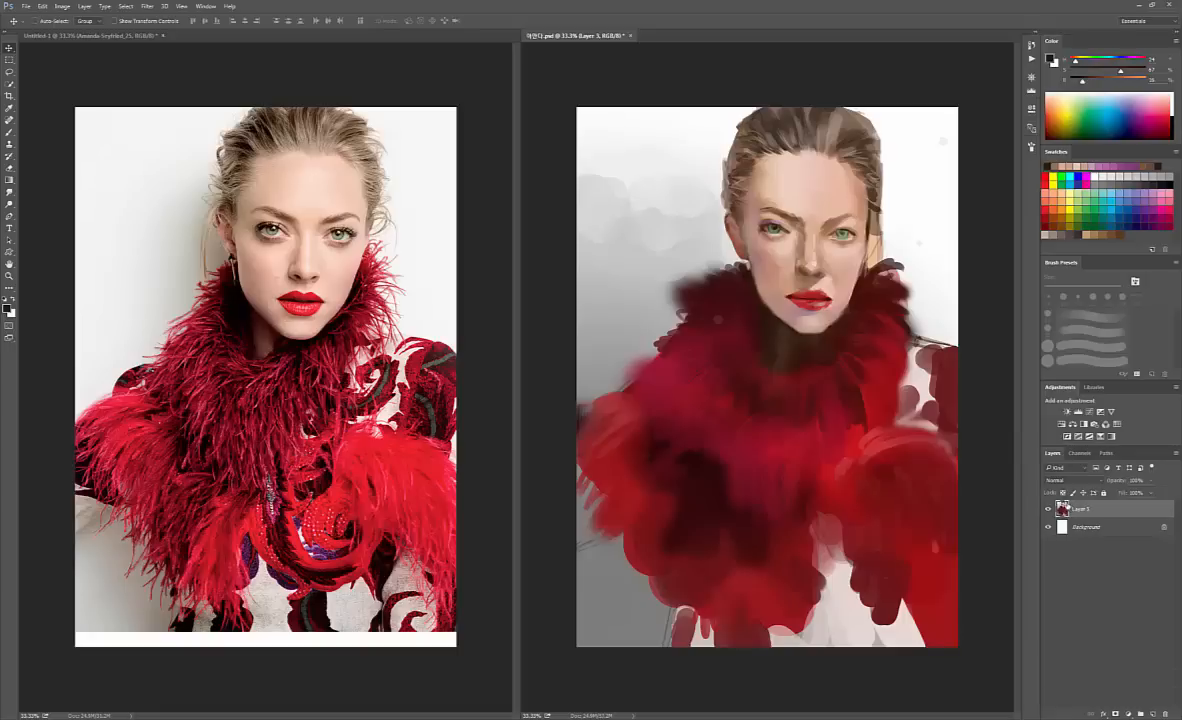
- Touch up the eyes with the Brush at 15 px, using sampled skin, grey-green iris and white colours
key(b)
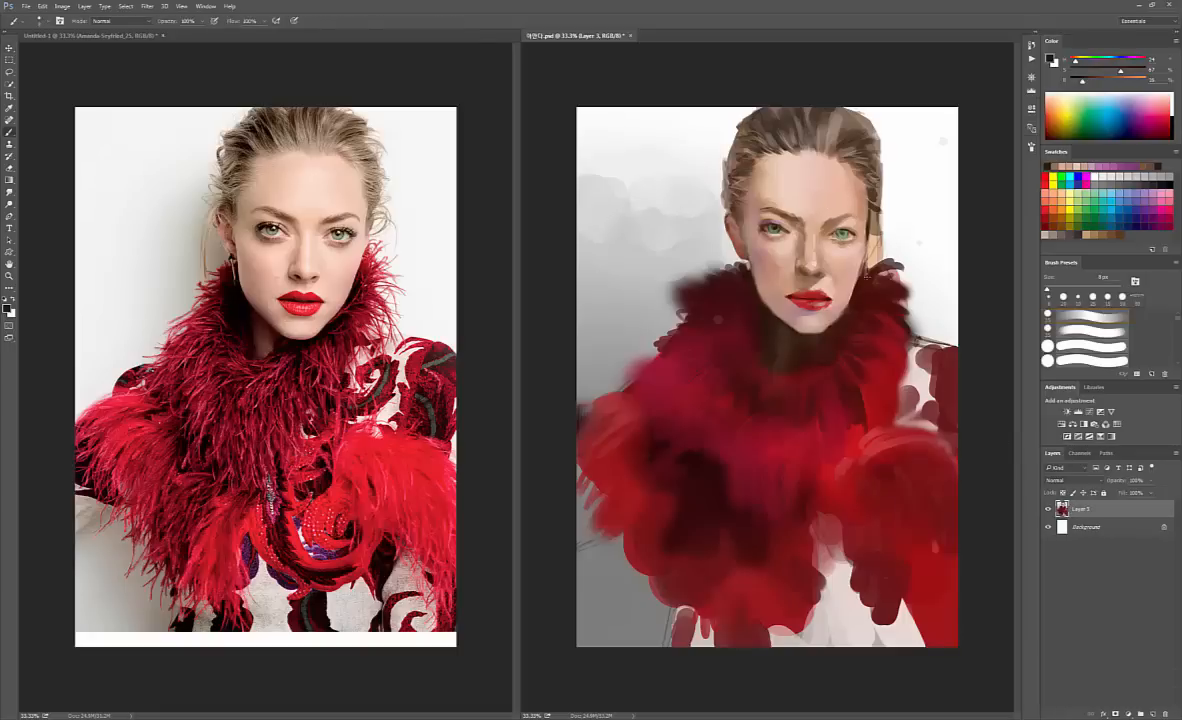
alt+click(790, 178)
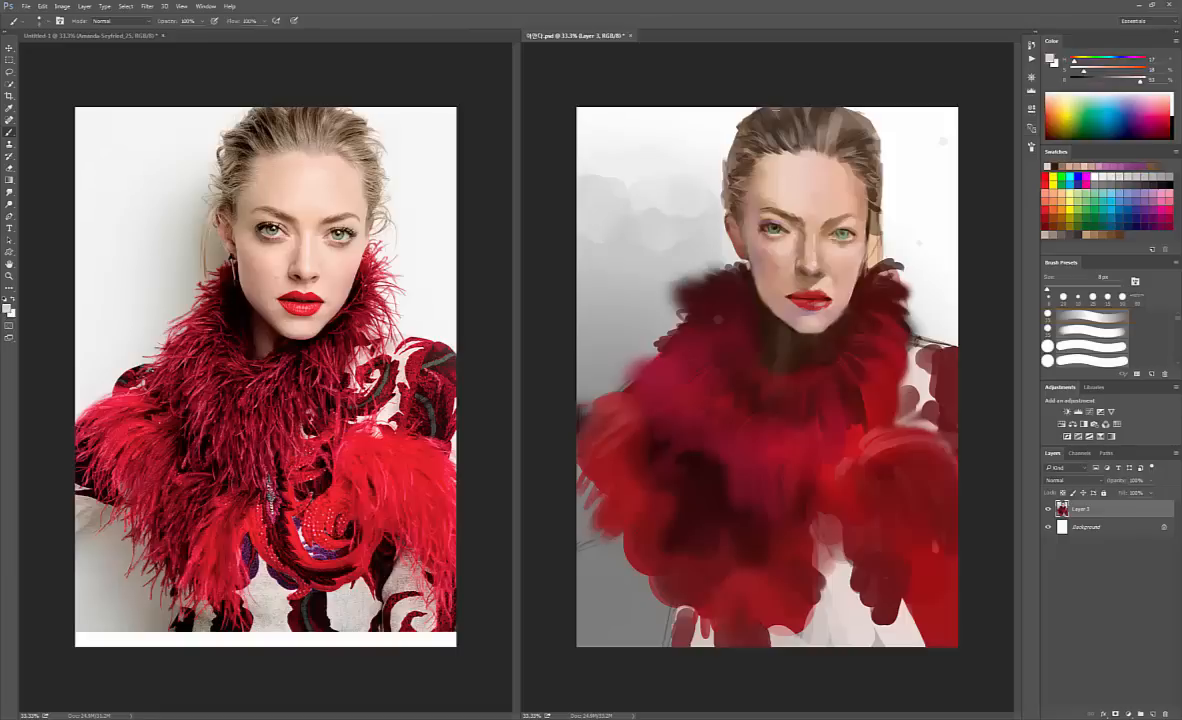
key(bracketright)
key(bracketright)
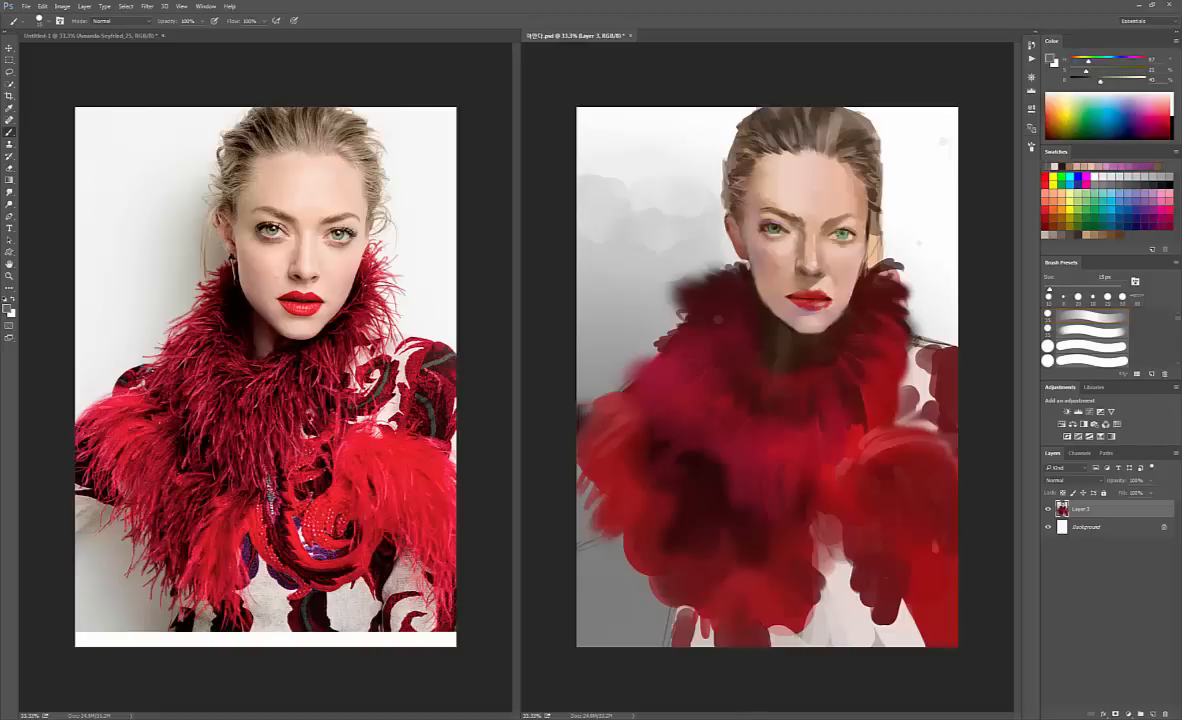
alt+click(843, 232)
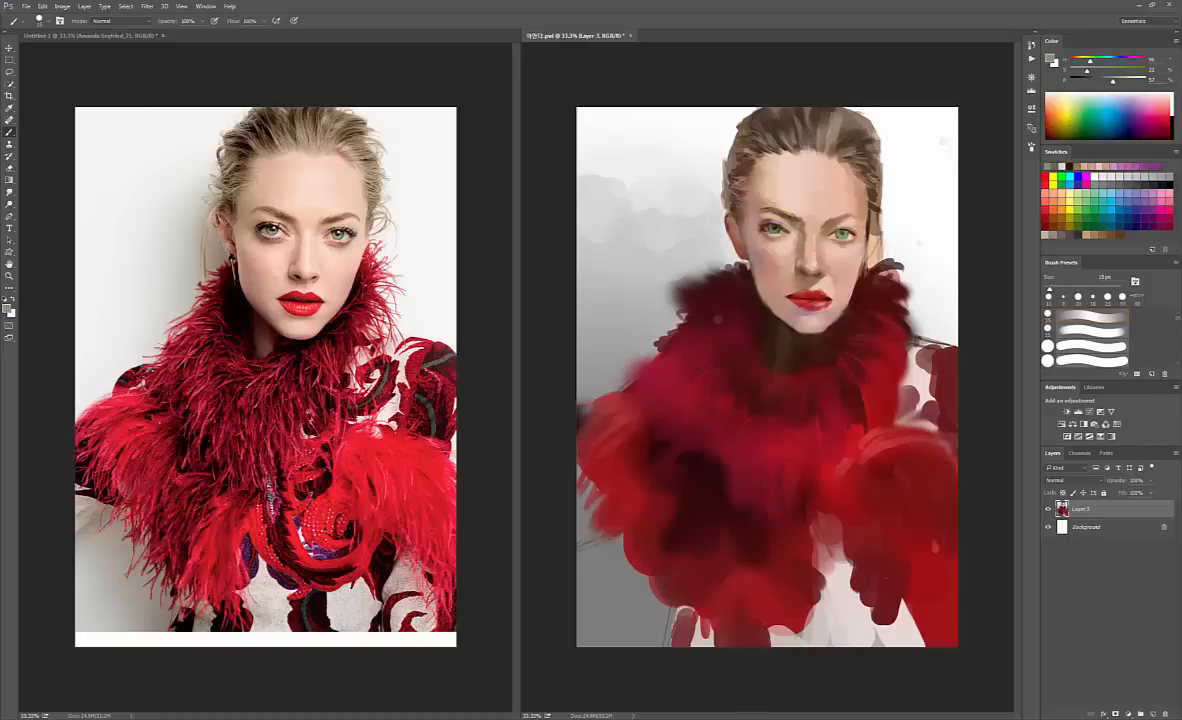
alt+click(932, 204)
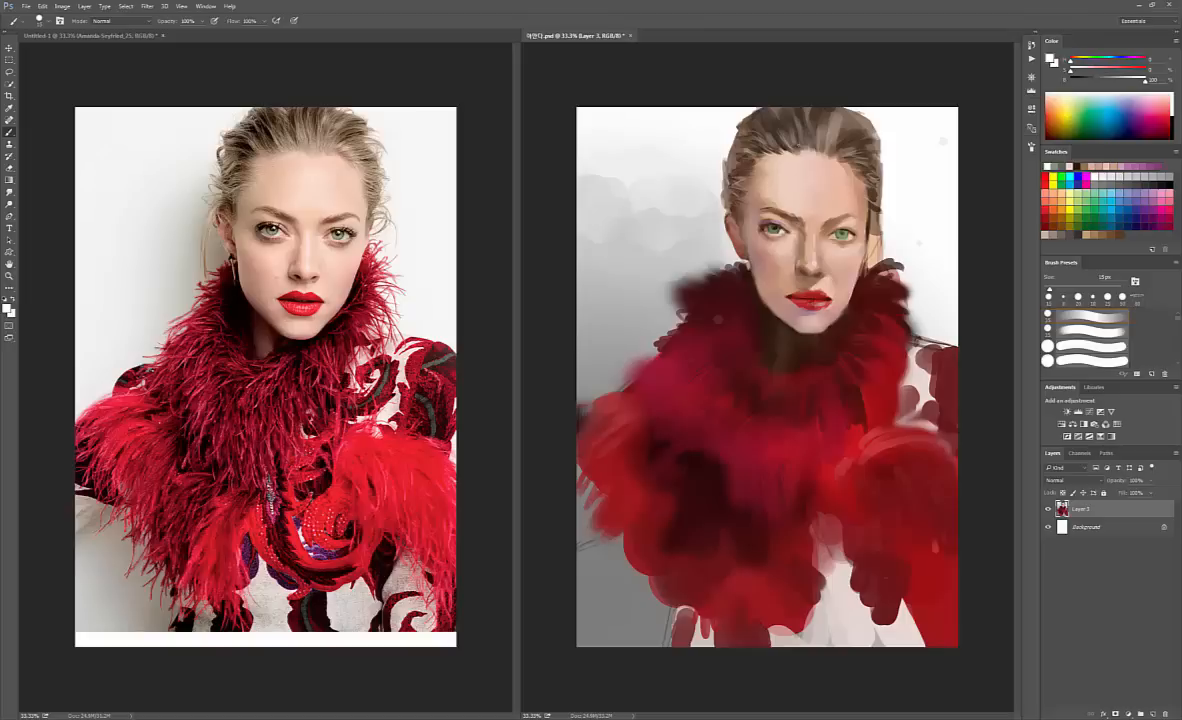
right_click(816, 205)
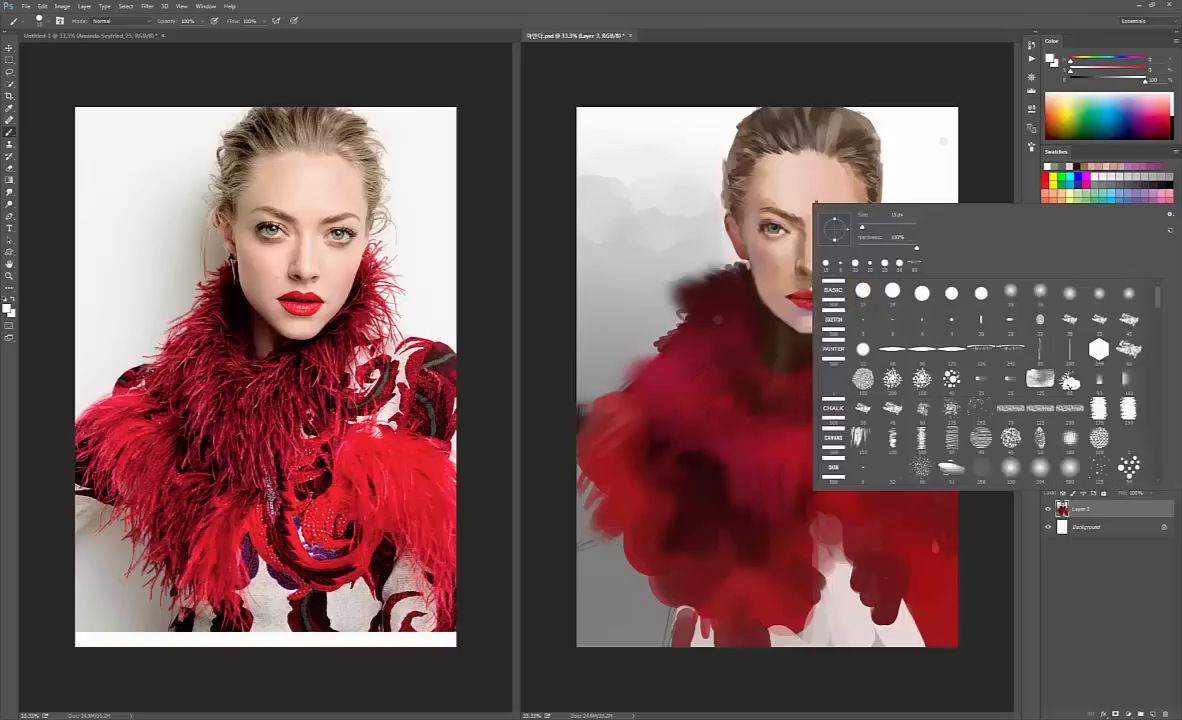
click(950, 166)
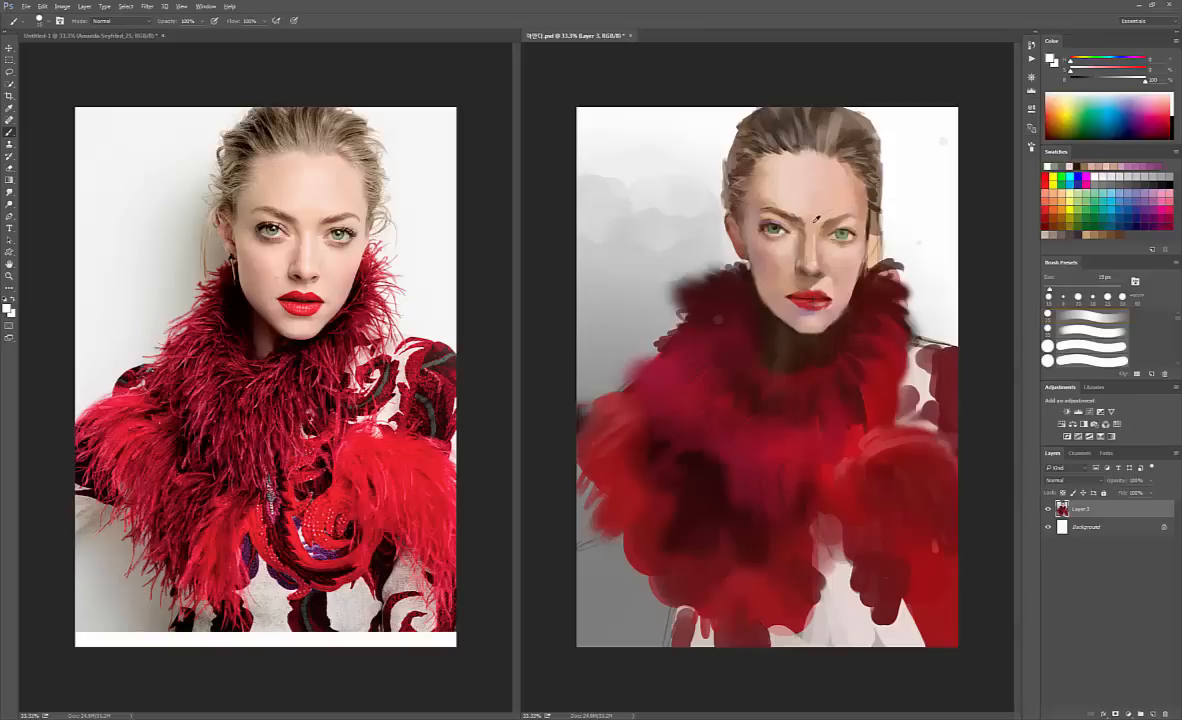
- Sample the light forehead skin tone and enlarge the brush to 70 px to smooth the area above the brows
alt+click(815, 222)
alt+click(789, 188)
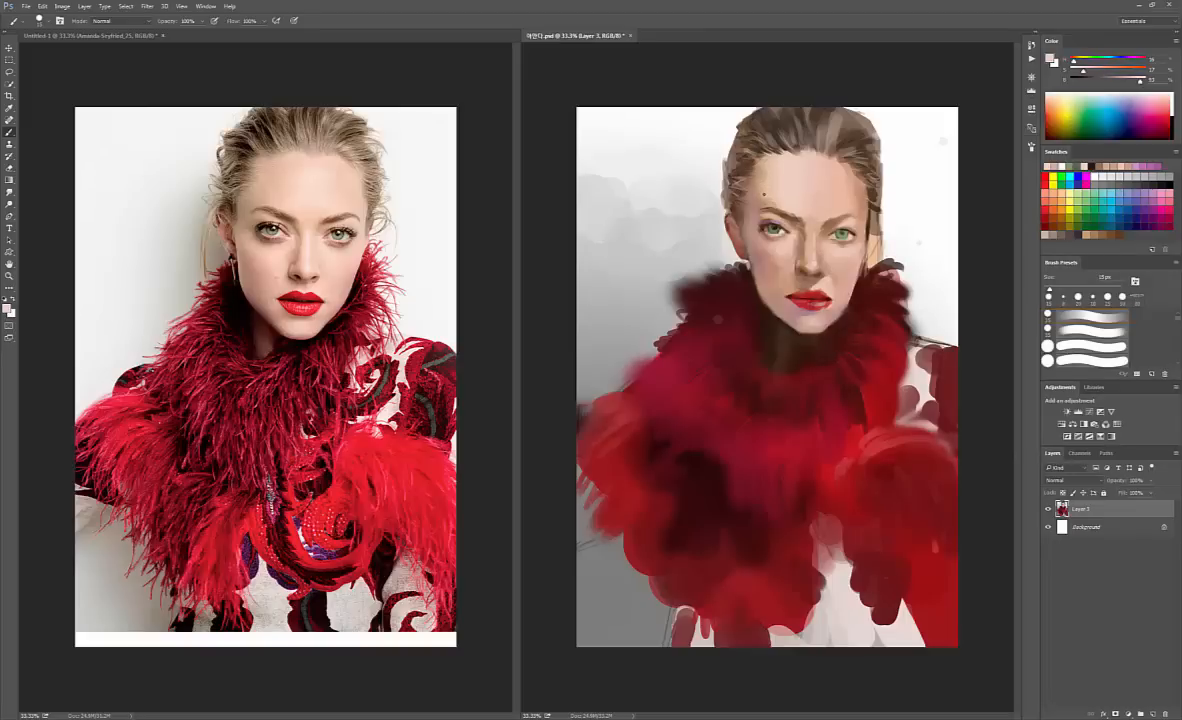
key(bracketright)
key(bracketright)
key(bracketright)
key(bracketright)
key(bracketright)
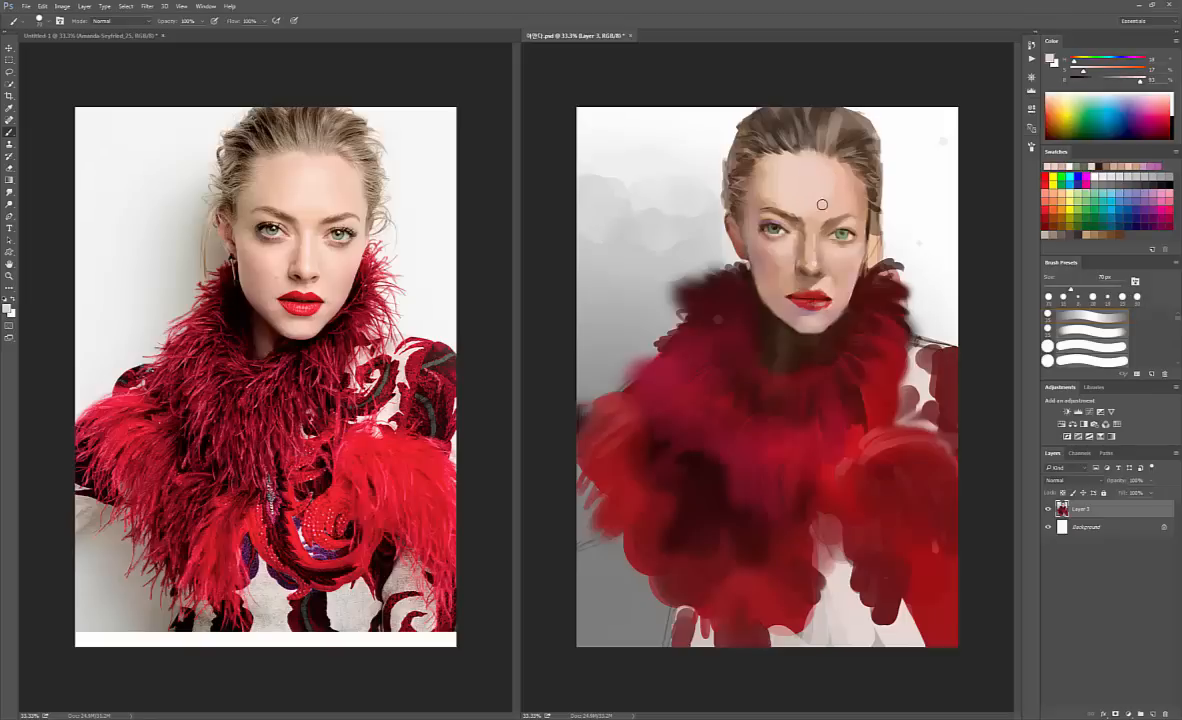
- Blend the middle and viewer's-right side of the forehead with peach and pink skin tones sampled from the painting
alt+click(786, 193)
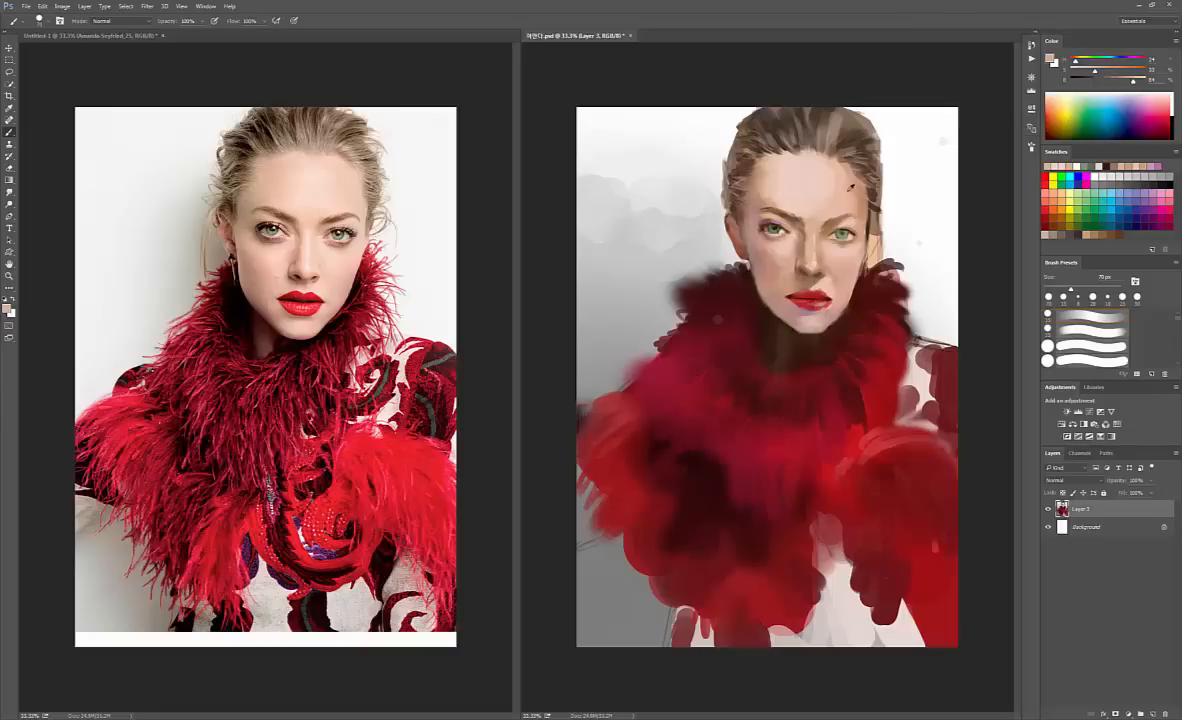
alt+click(841, 187)
click(794, 209)
alt+click(826, 193)
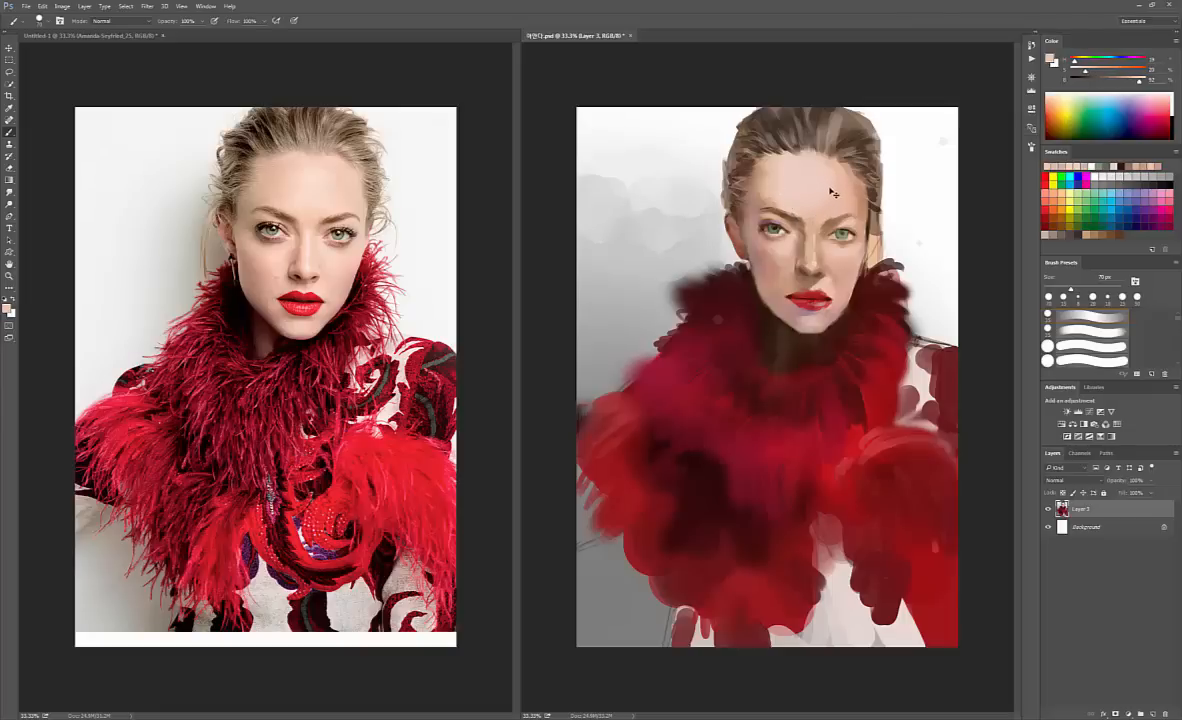
alt+click(825, 193)
alt+click(833, 166)
- Soften the forehead and temple above the viewer's-left eyebrow with a 100 px brush and sampled skin tones
key(bracketright)
key(bracketright)
key(bracketright)
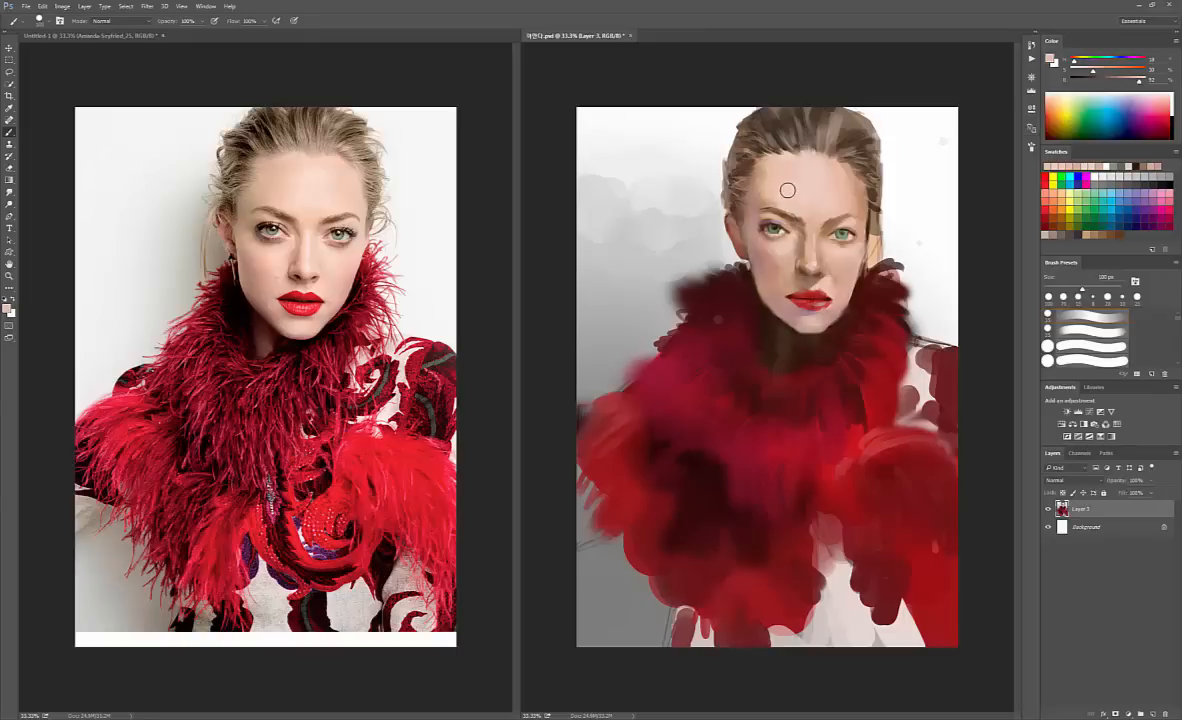
mouse_move(778, 204)
mouse_down()
mouse_move(759, 201)
mouse_move(778, 190)
mouse_move(766, 196)
mouse_up()
alt+click(759, 203)
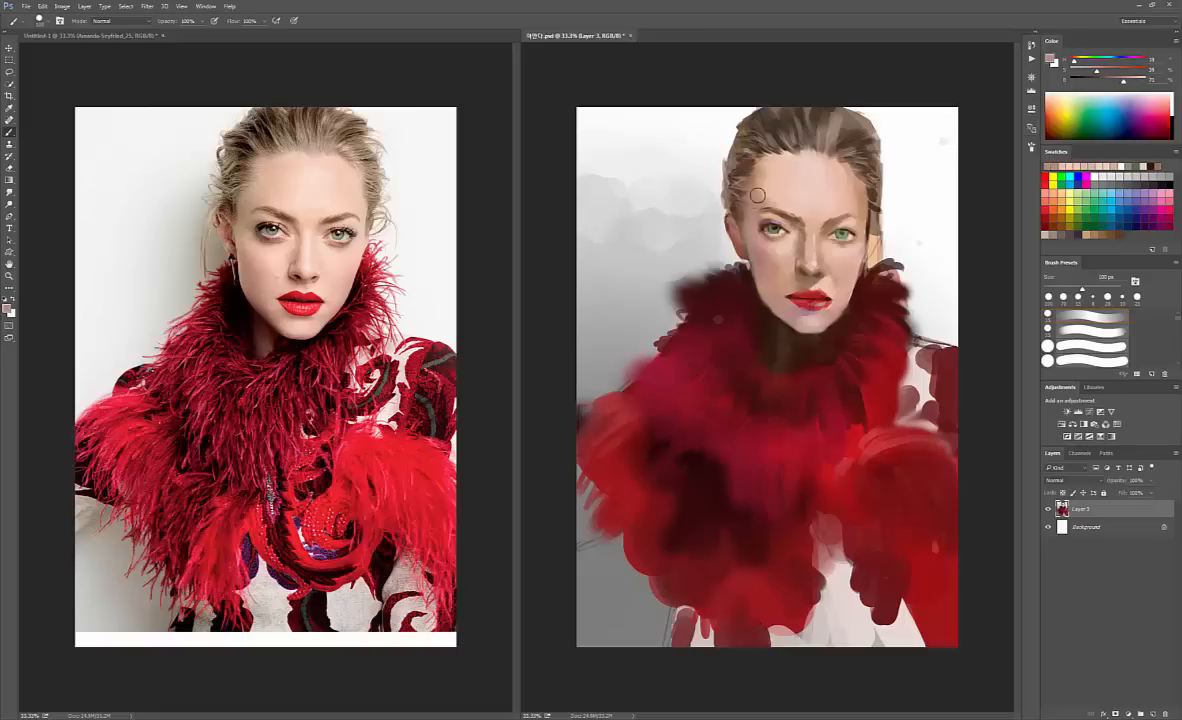
alt+click(762, 192)
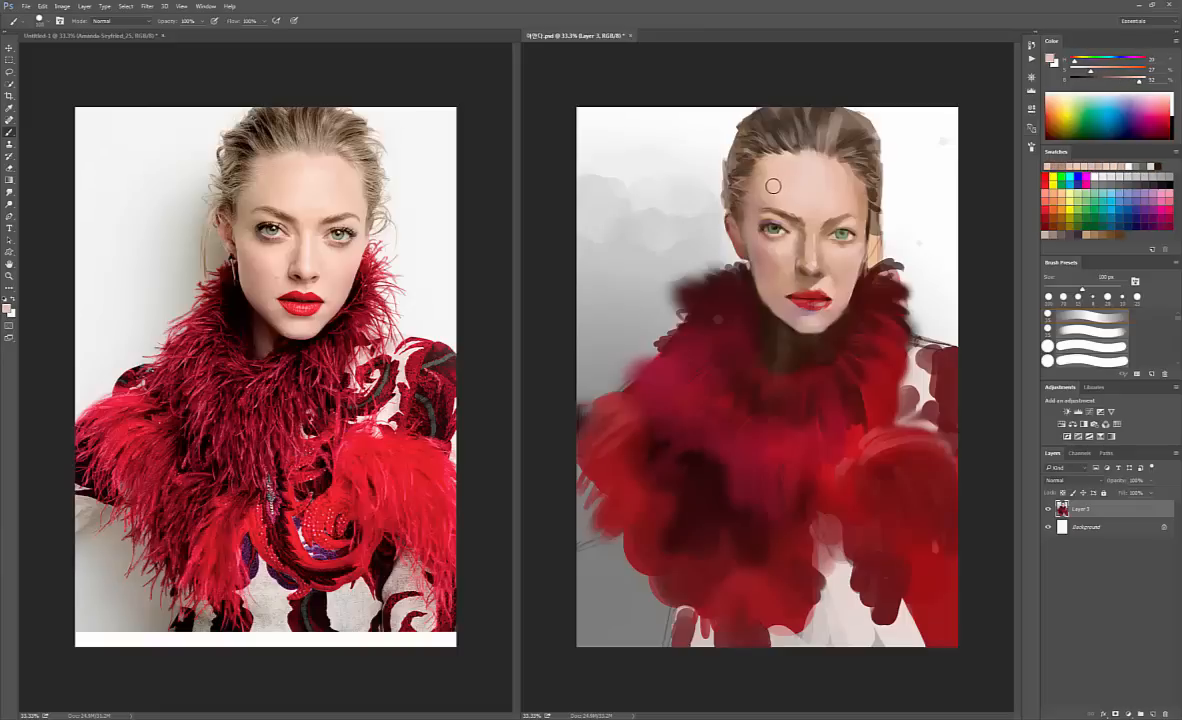
alt+click(766, 197)
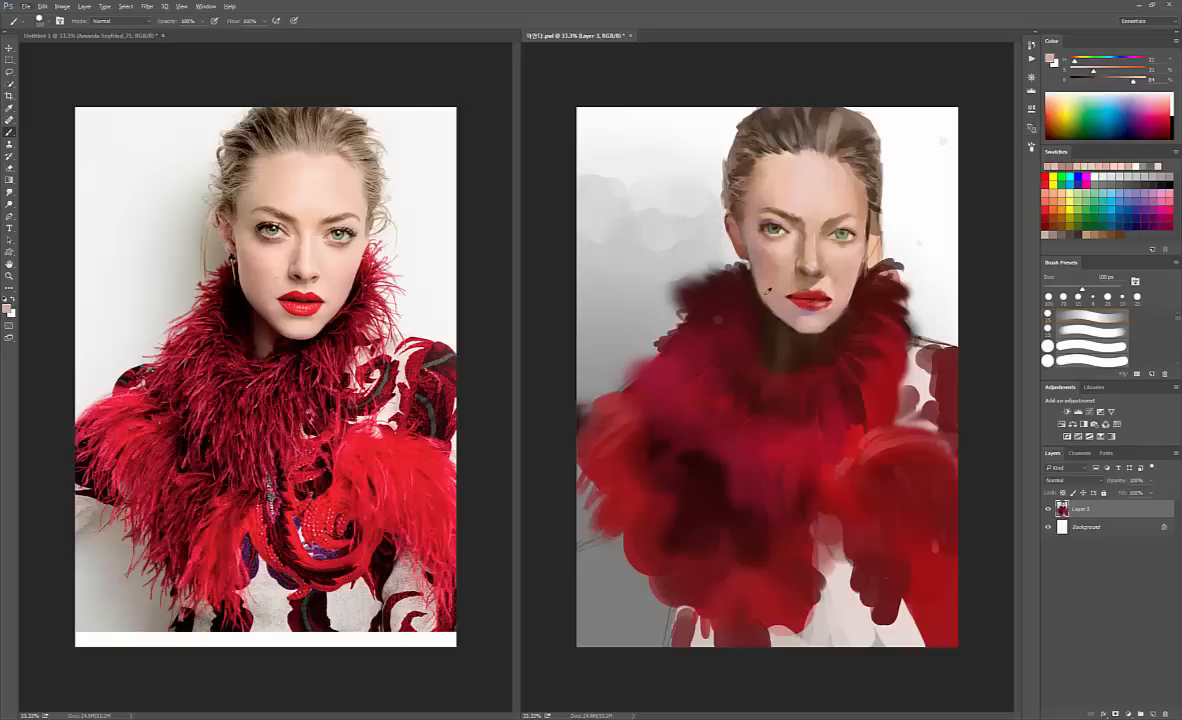
- Refine the viewer's-left cheek edge beside the collar with sampled dark brown and muted pink, using a progressively smaller brush
alt+click(750, 284)
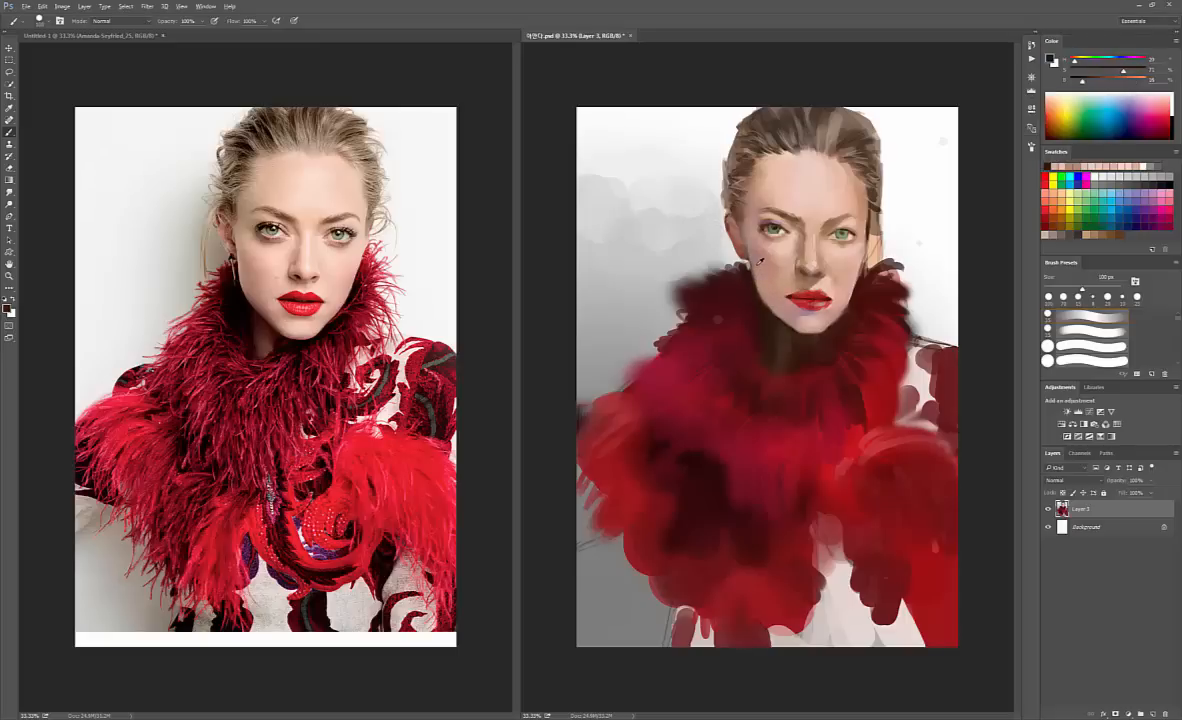
alt+click(752, 259)
key([)
key([)
key([)
key([)
key([)
key([)
key([)
key([)
key([)
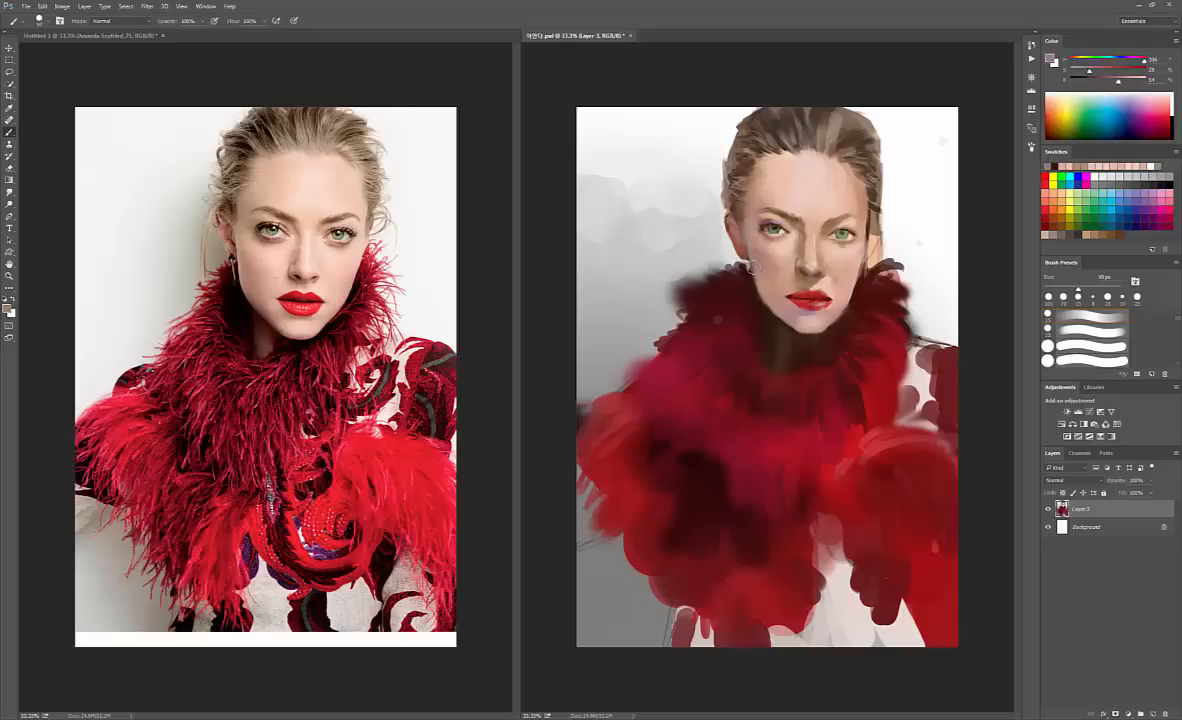
key([)
- Clean up the jawline and chin contour with a small brush, alternating sampled dark collar brown and pink skin tones
alt+click(749, 272)
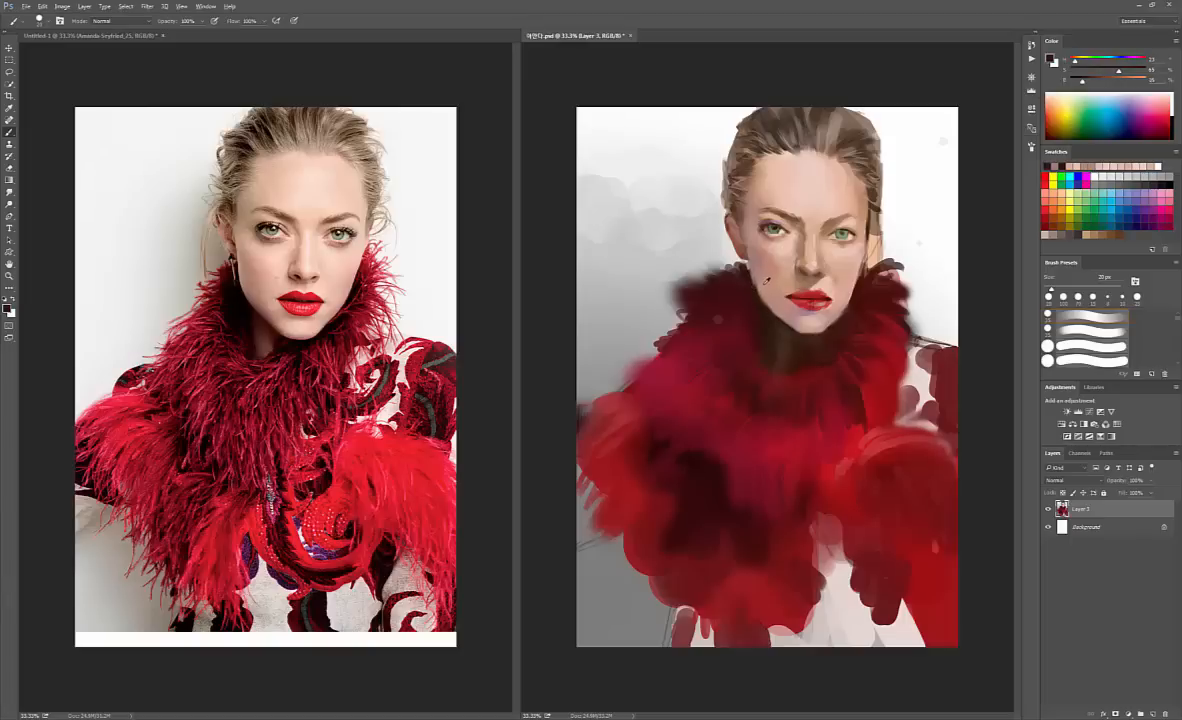
alt+click(756, 280)
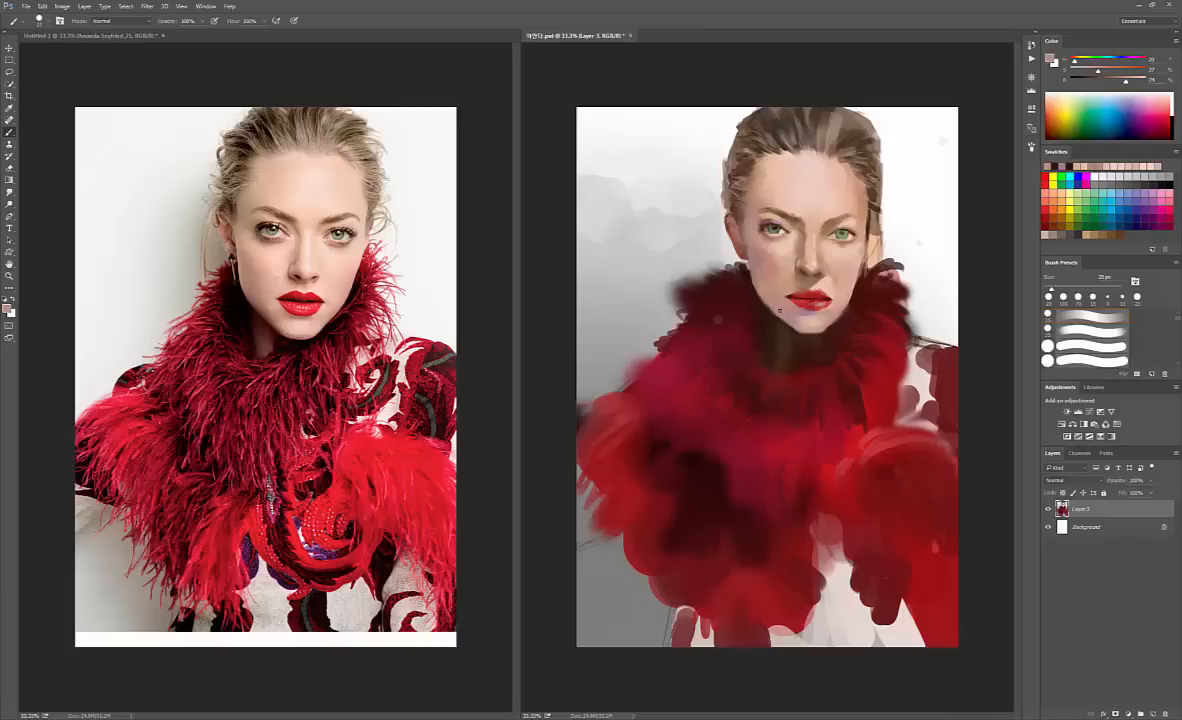
alt+click(748, 277)
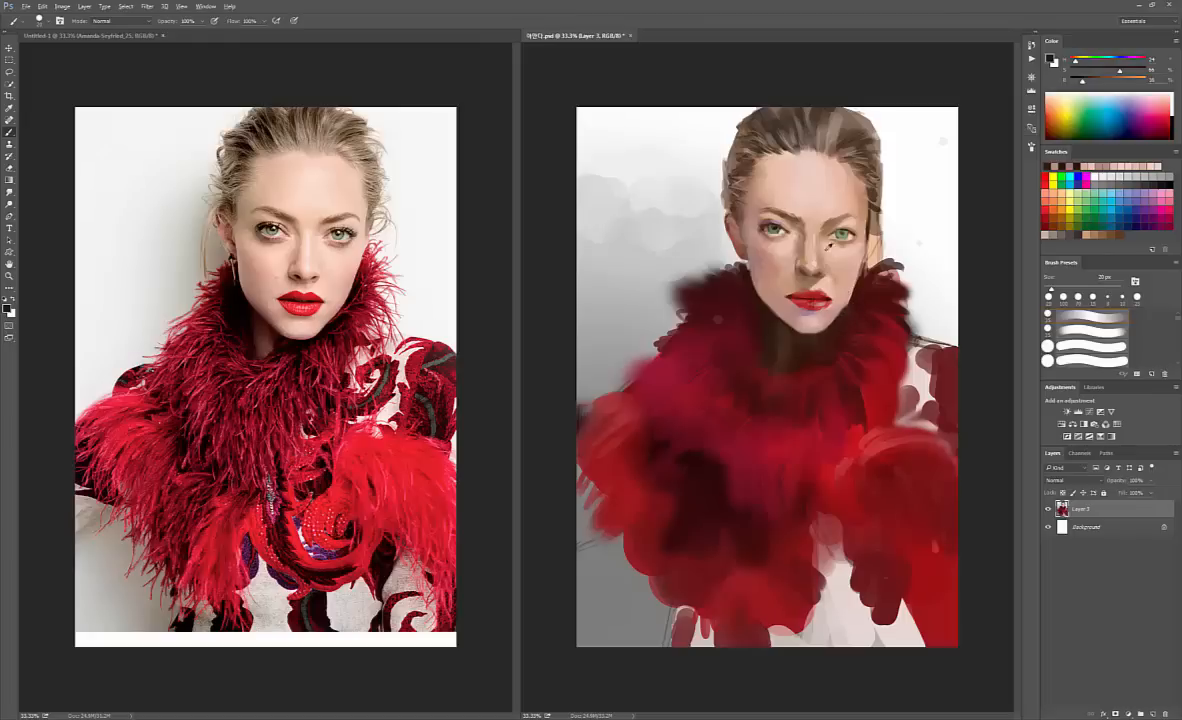
alt+click(840, 305)
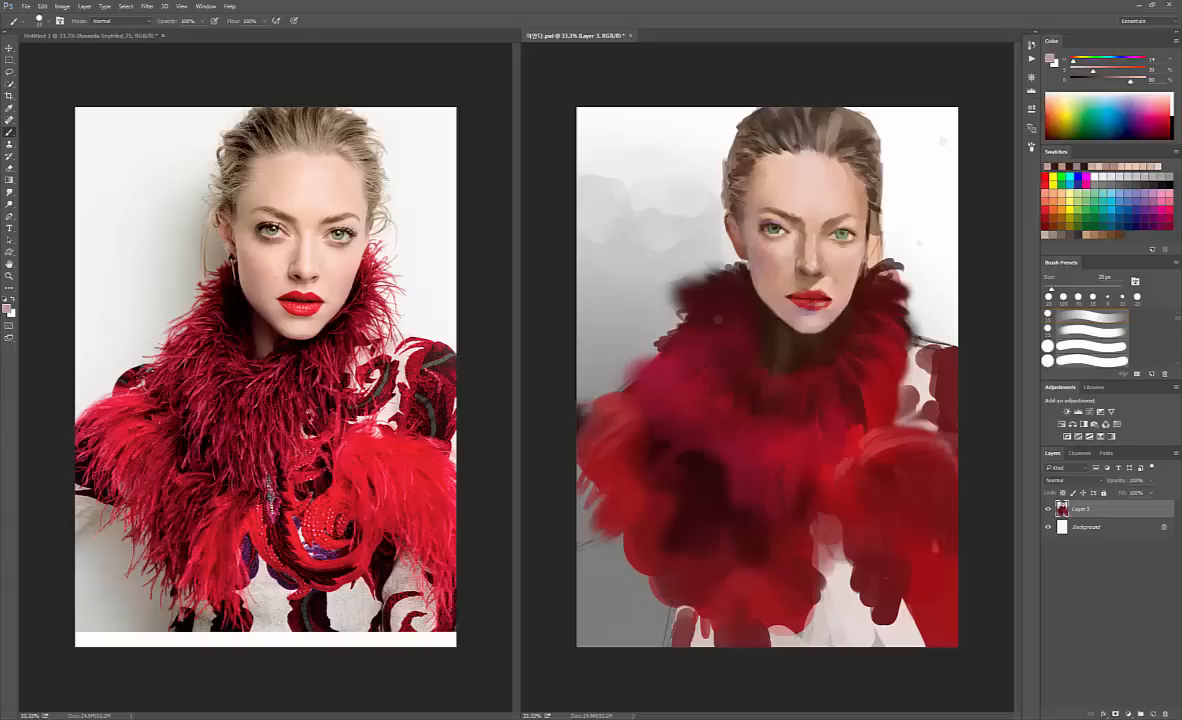
alt+click(787, 322)
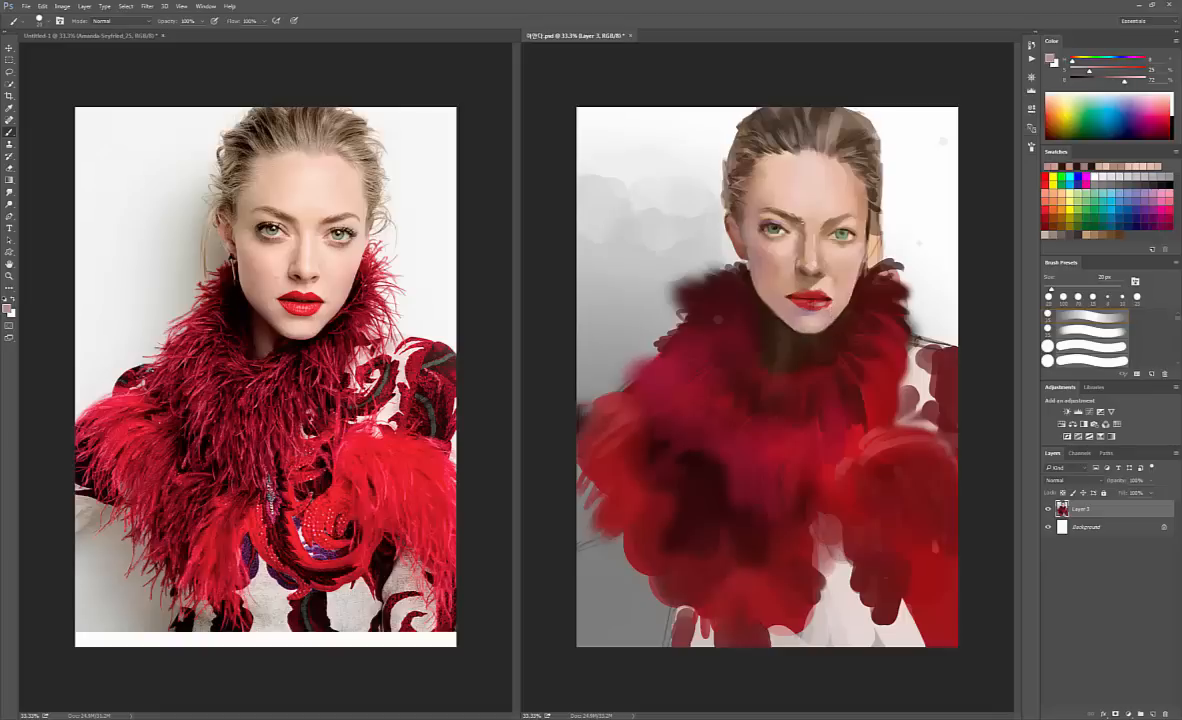
alt+click(835, 302)
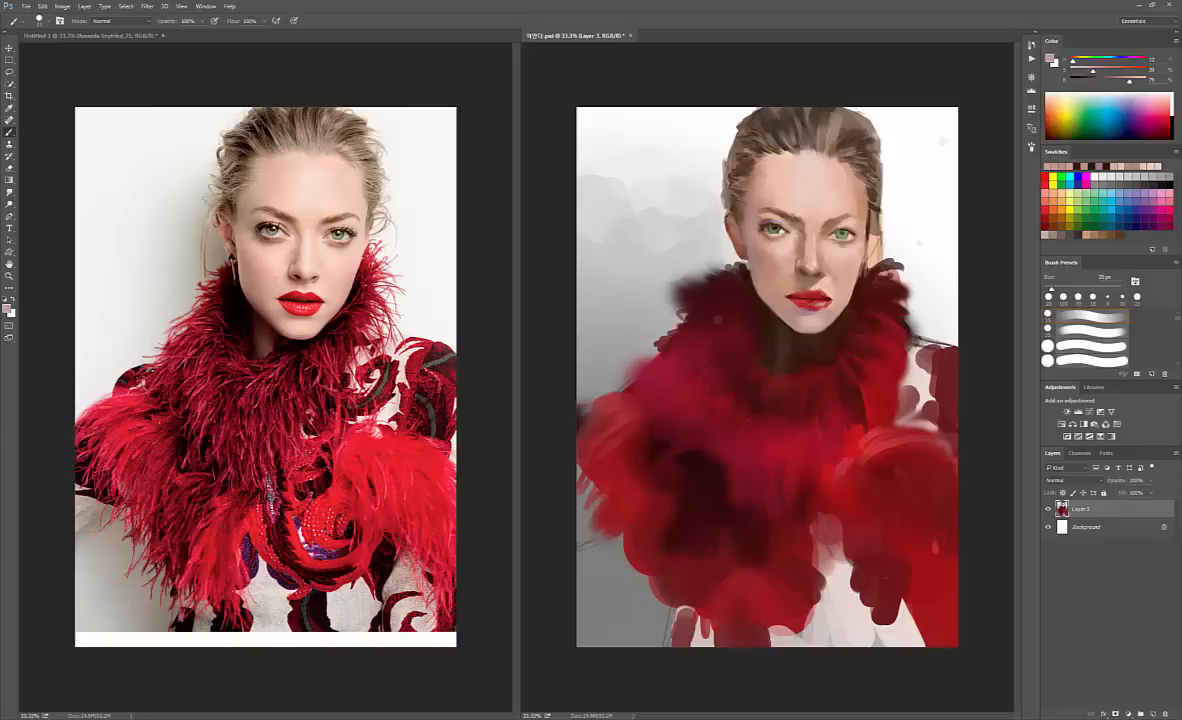
- Lasso the mouth, copy it to a new layer and adjust its position and angle with Free Transform
key(l)
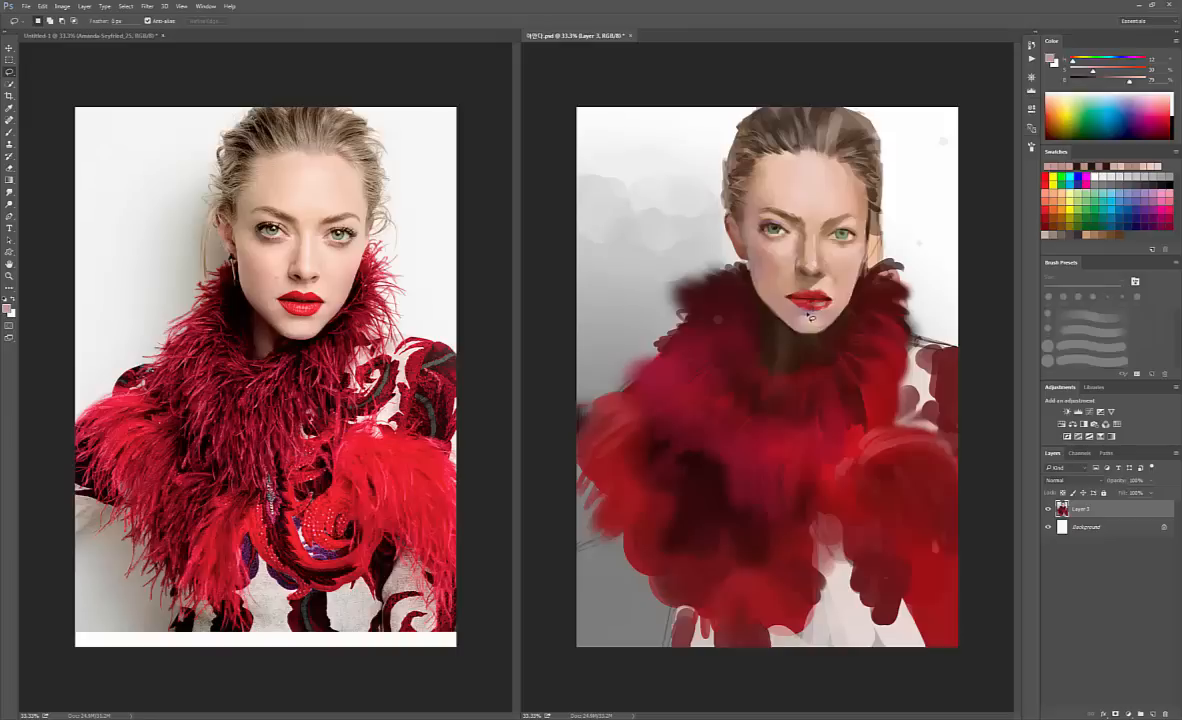
mouse_move(807, 318)
mouse_down()
mouse_move(788, 302)
mouse_move(792, 287)
mouse_move(828, 288)
mouse_move(808, 318)
mouse_up()
key(ctrl+shift+alt+n)
key(ctrl+d)
key(v)
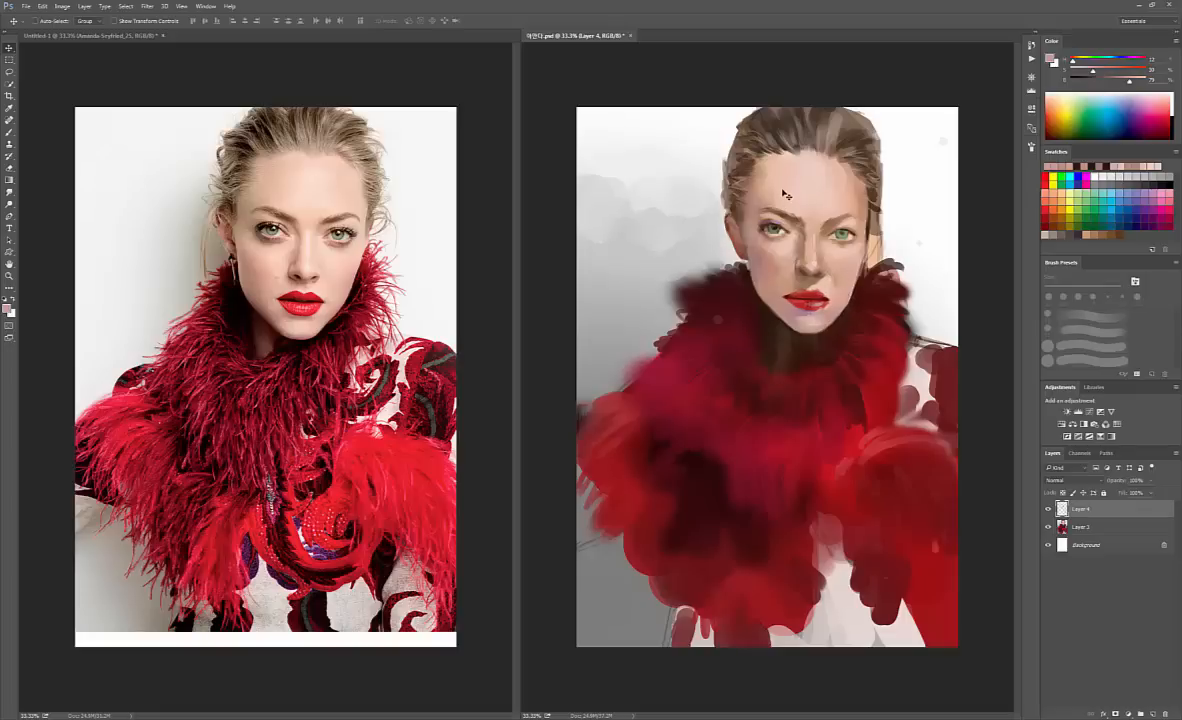
key(ctrl+t)
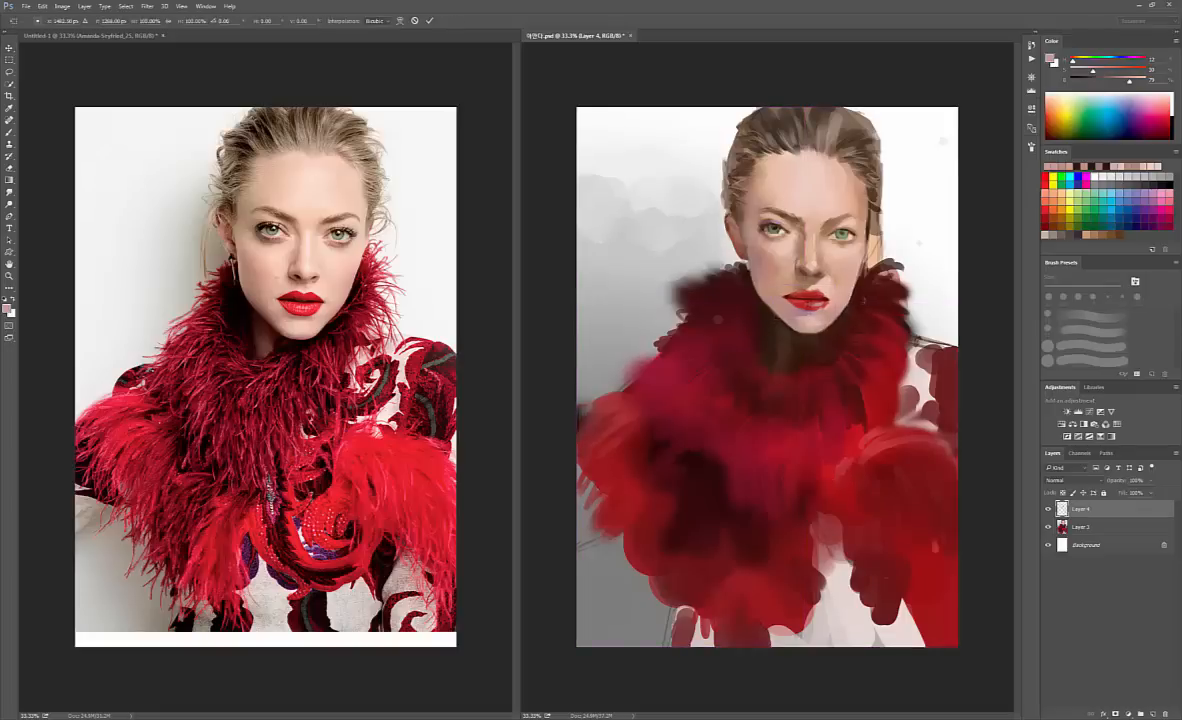
drag(849, 330, 853, 320)
key(Return)
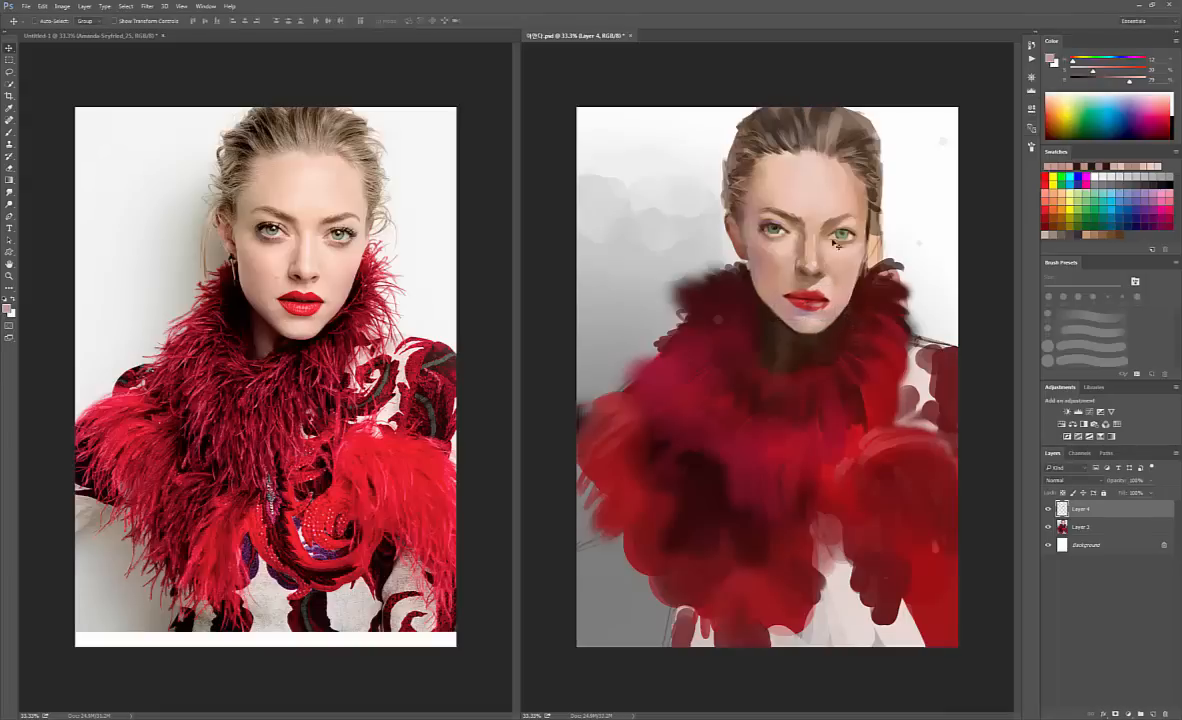
- Blend the skin around the moved mouth and beside the nose with sampled pink and tan skin tones
key(b)
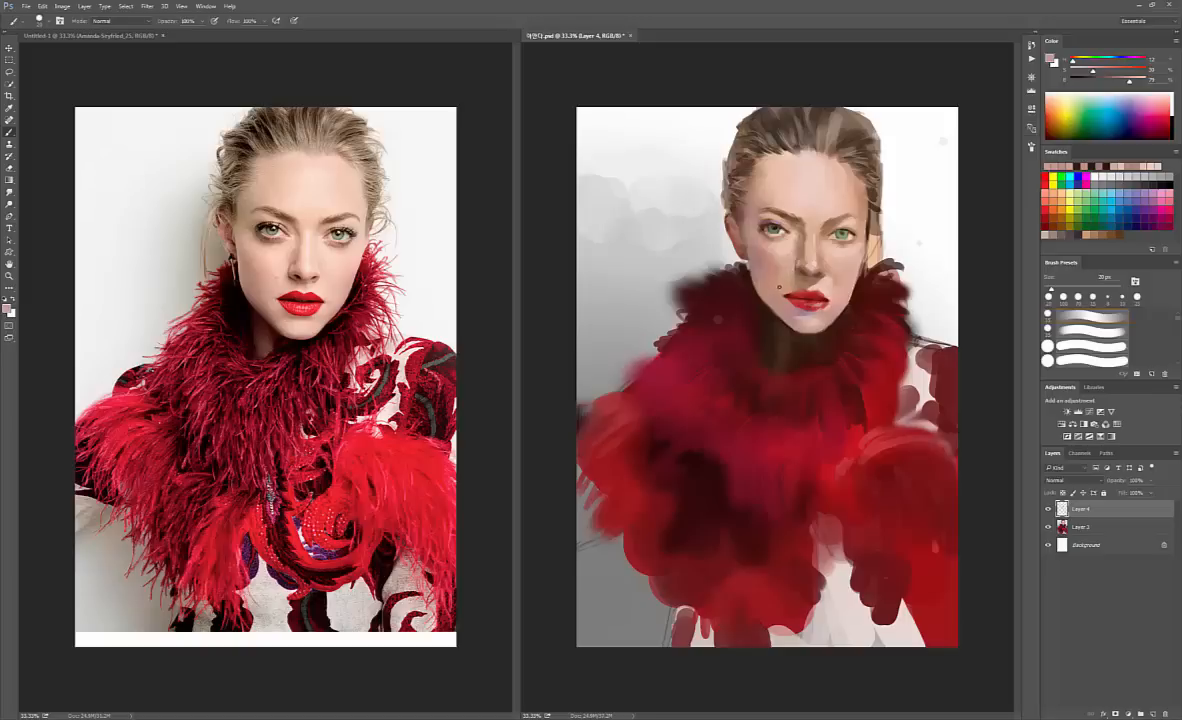
alt+click(786, 293)
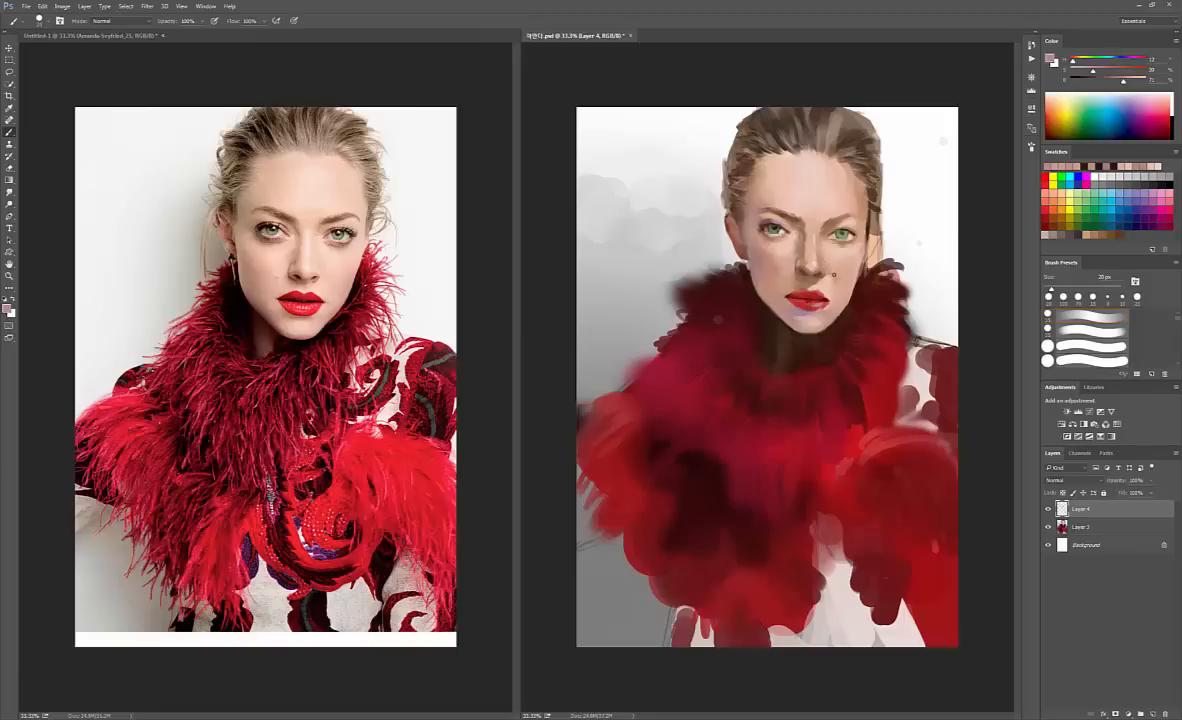
alt+click(826, 275)
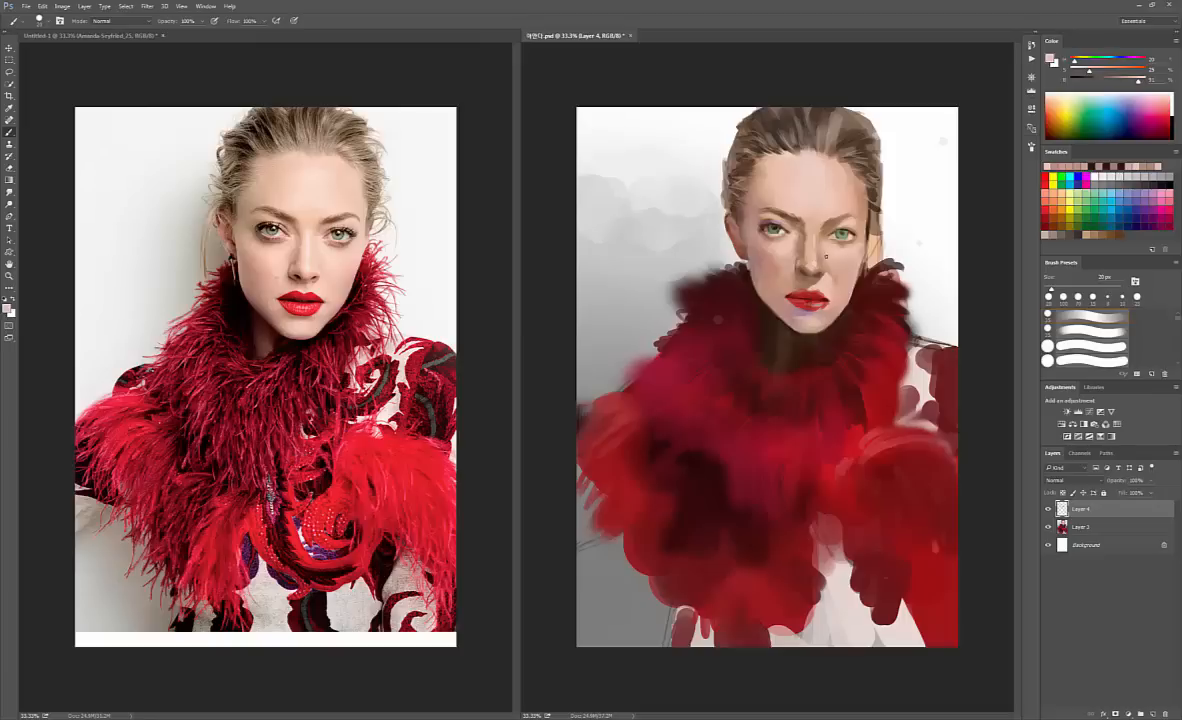
alt+click(822, 263)
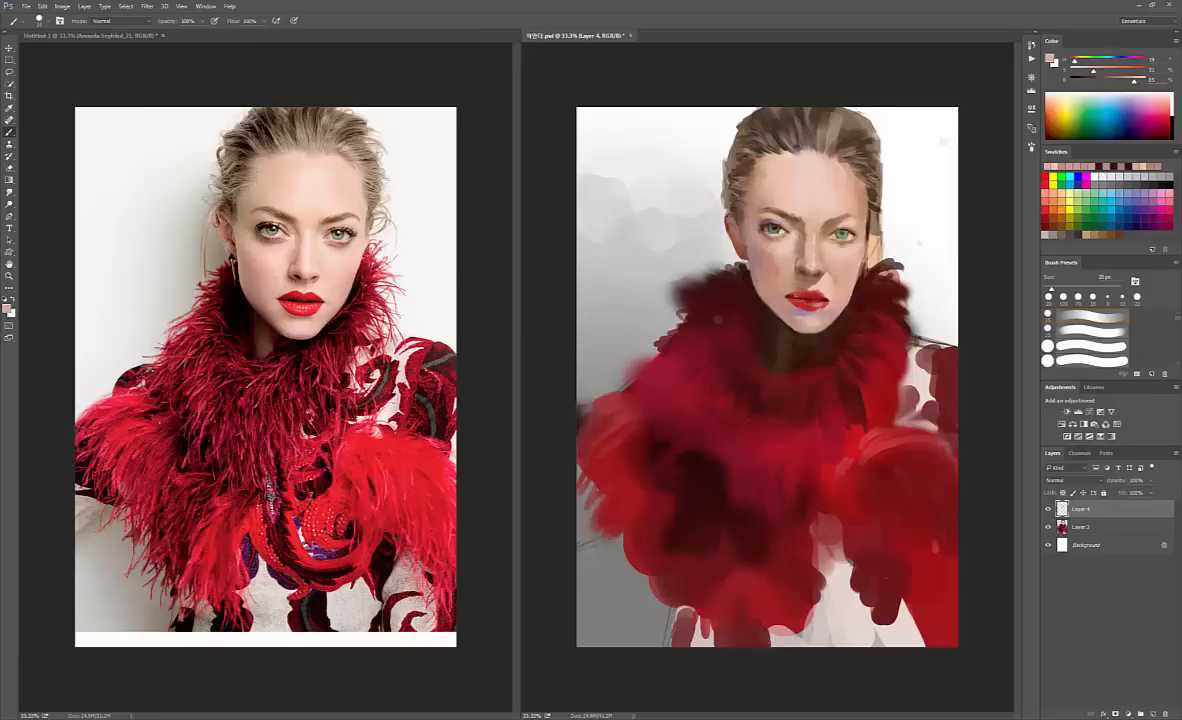
alt+click(794, 287)
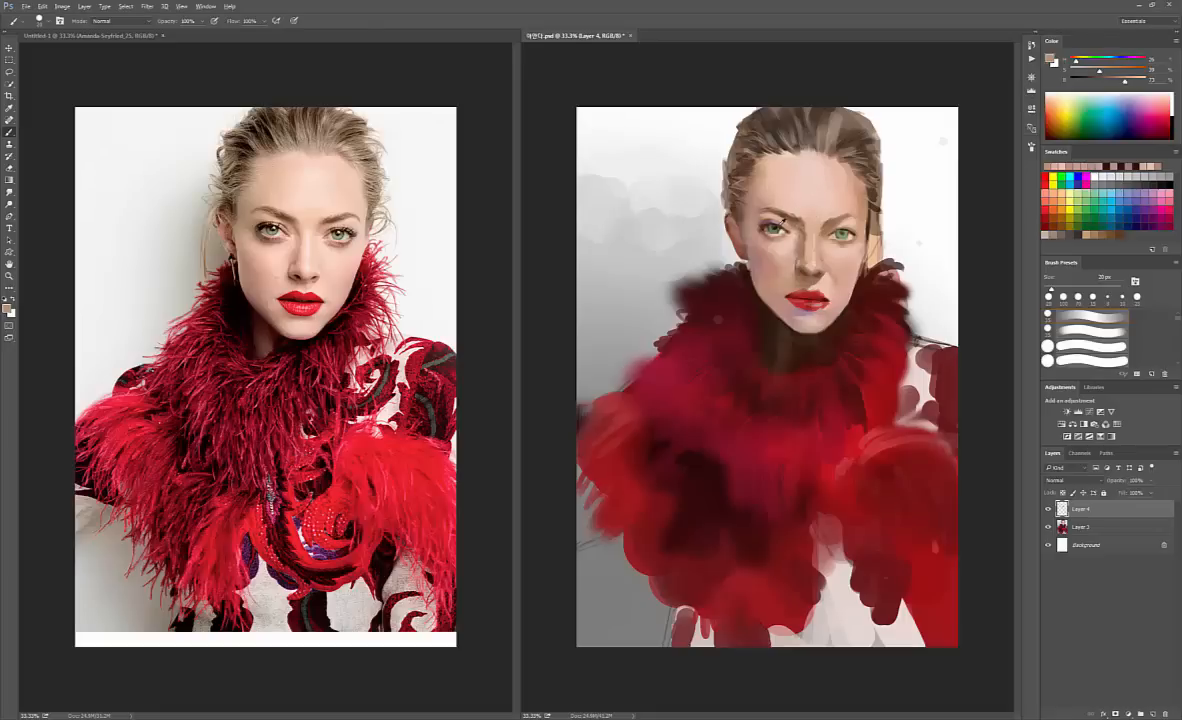
- Refine the eyebrows and eye contours with sampled brown and dark tones, using brush sizes between 8 and 20 px
alt+click(722, 208)
alt+click(781, 223)
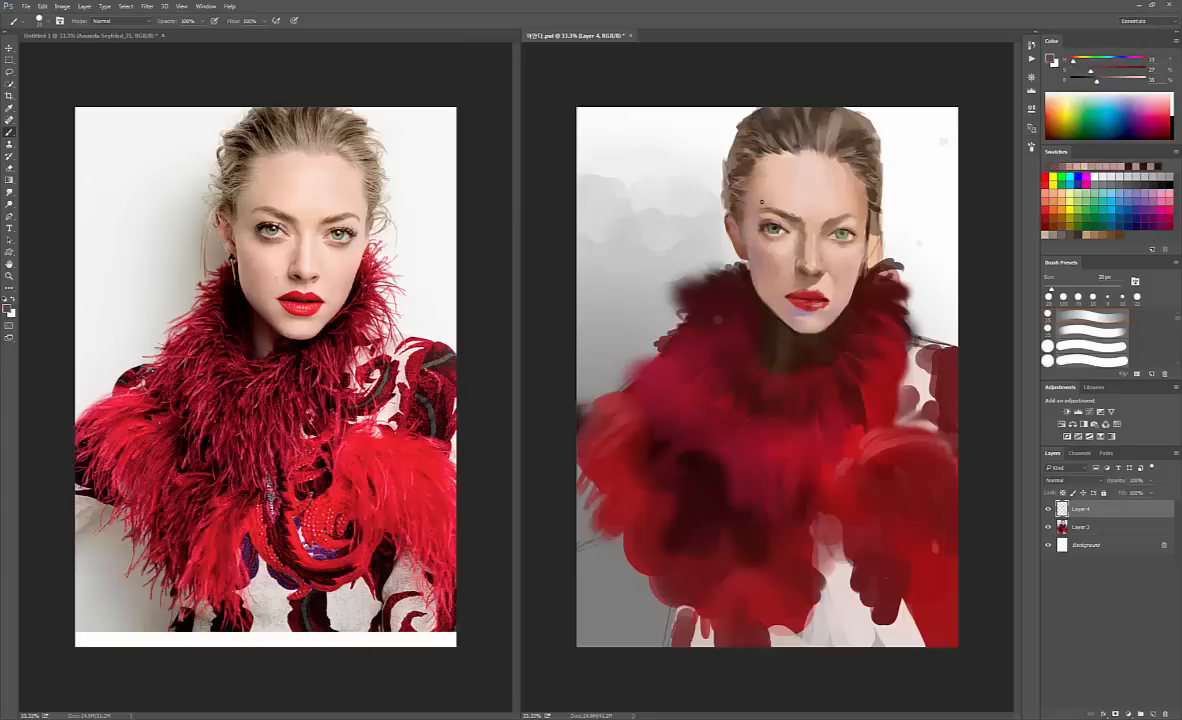
key([)
key([)
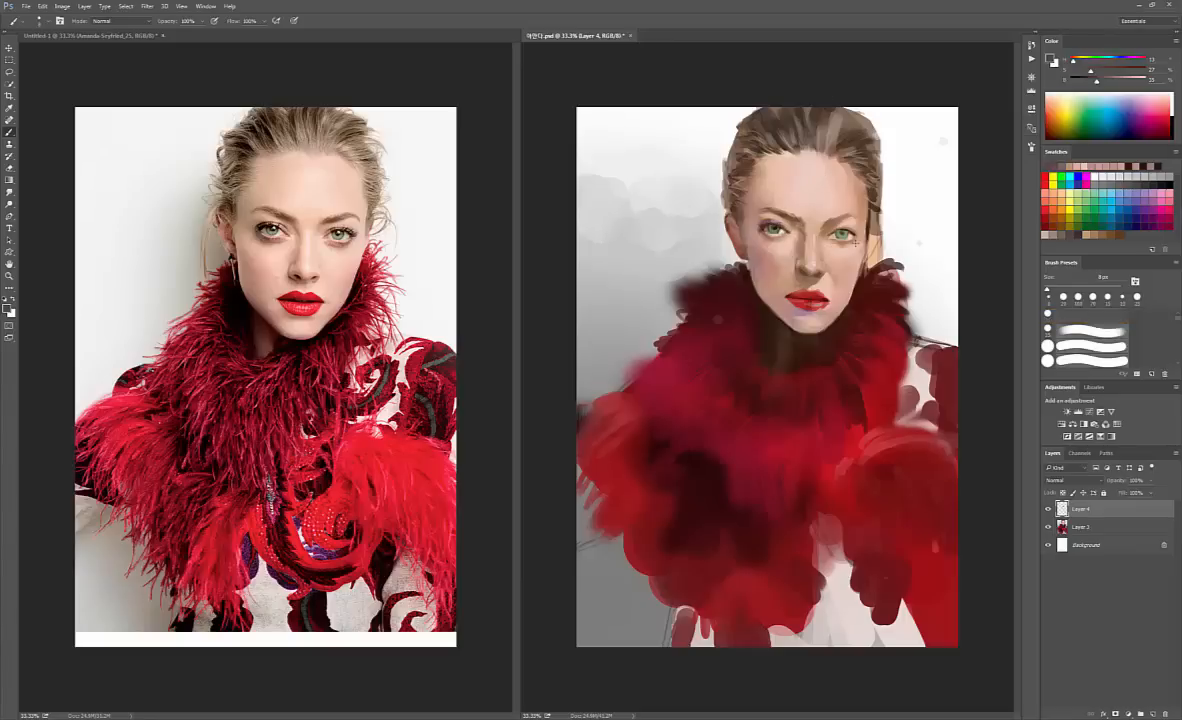
key(bracketright)
key(bracketright)
key(bracketright)
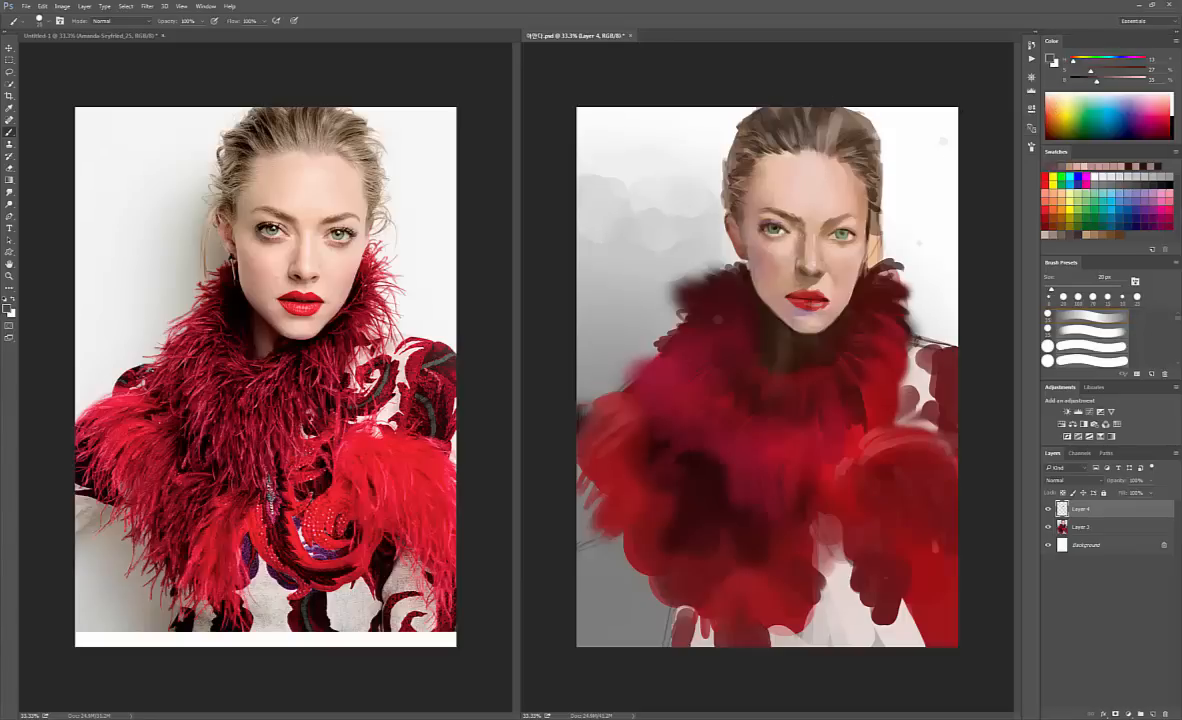
- Refine the lips with saturated red and softer pink-red tones, enlarging the brush from 30 px
click(1049, 116)
click(1047, 117)
key(bracketright)
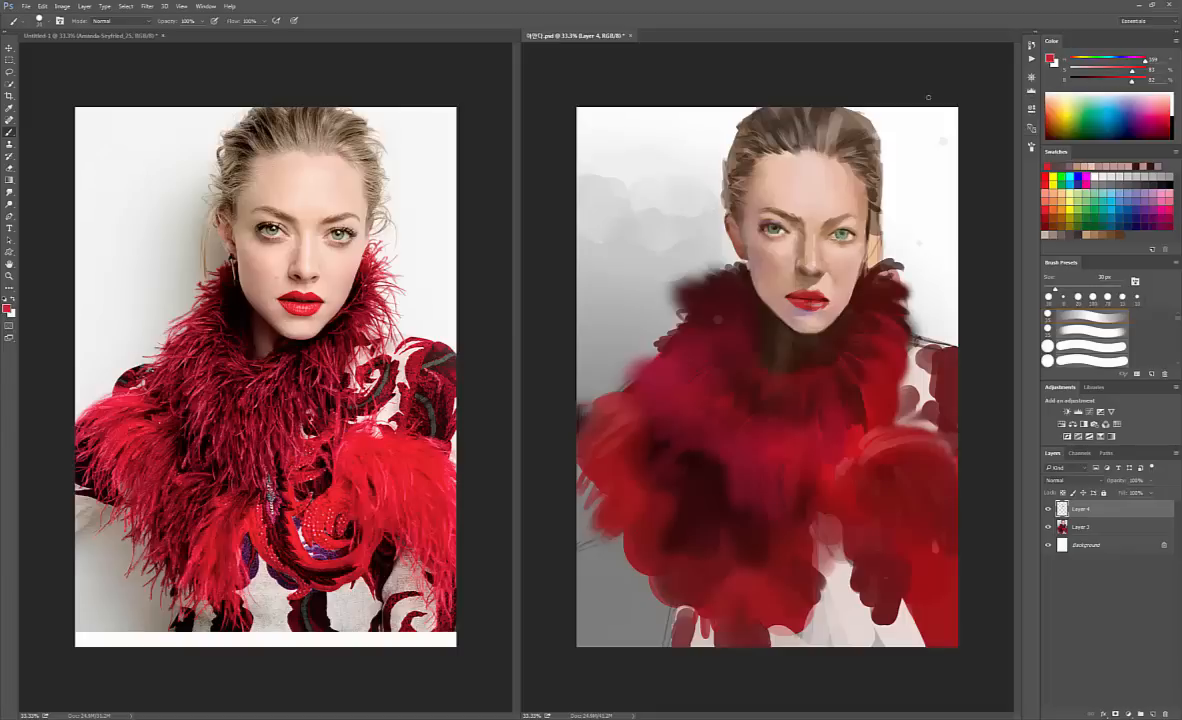
mouse_move(1145, 62)
mouse_down()
mouse_move(1126, 81)
mouse_move(1134, 70)
mouse_up()
key(bracketright)
key(bracketright)
- Smooth the forehead skin with sampled tan and pale peach tones using a 50 px brush
alt+click(733, 222)
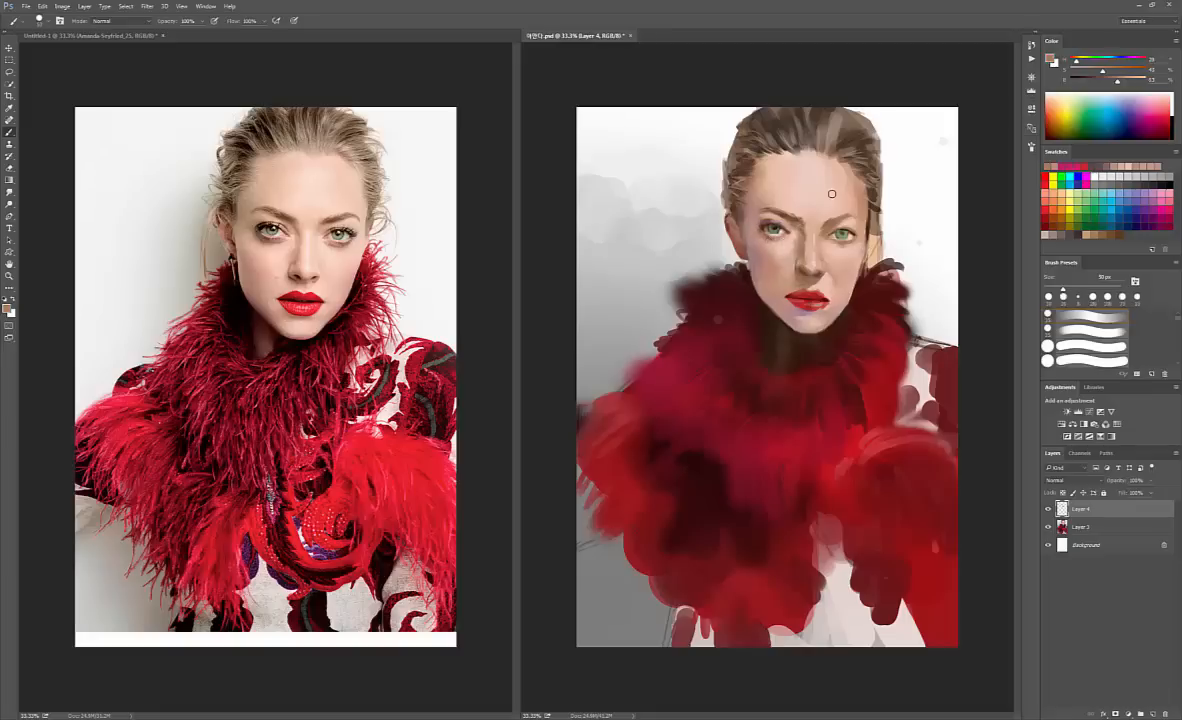
alt+click(758, 157)
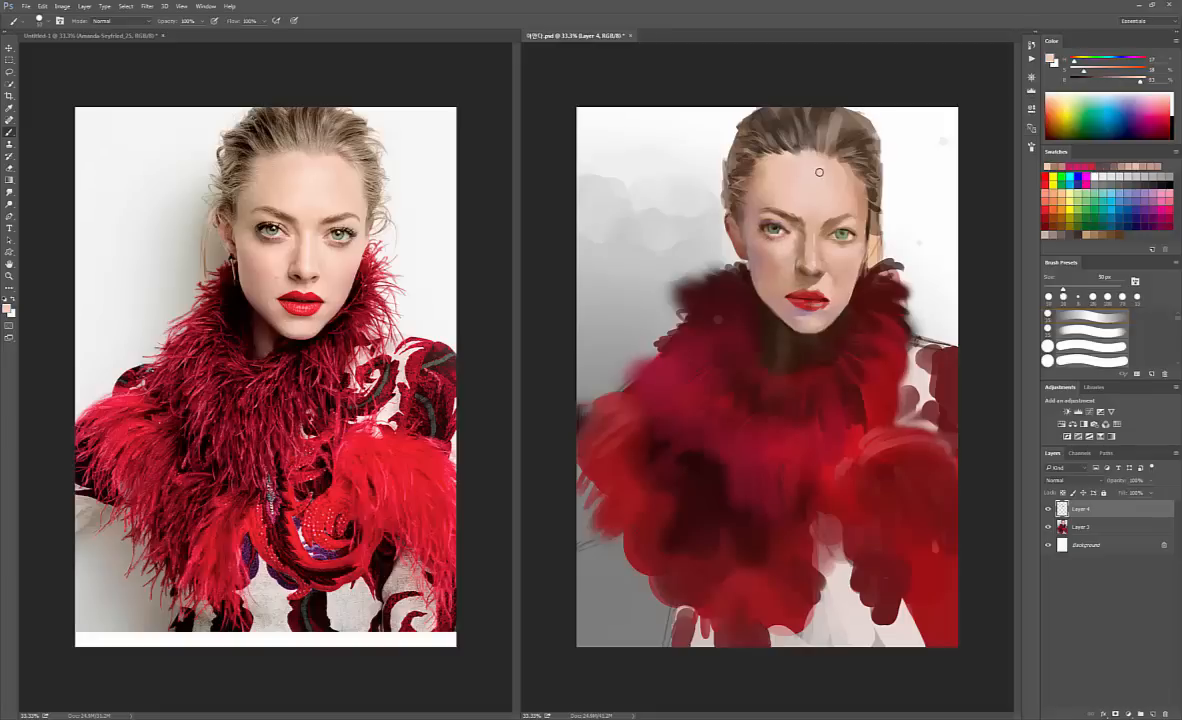
key(p)
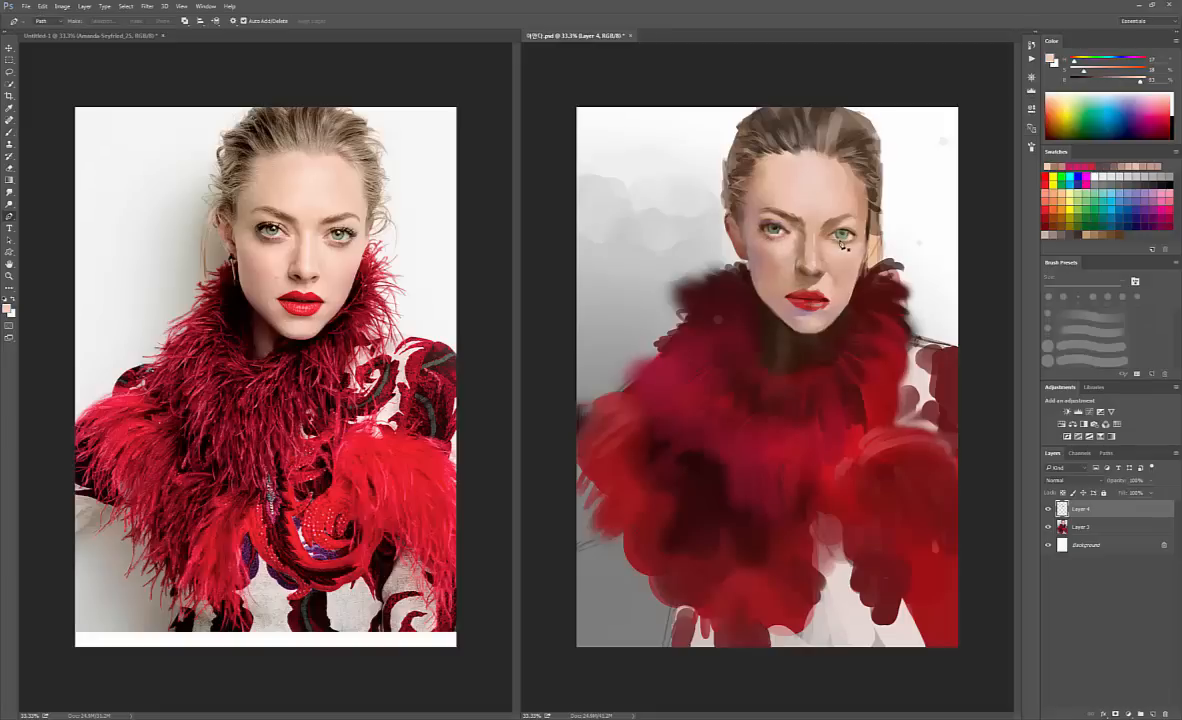
key(b)
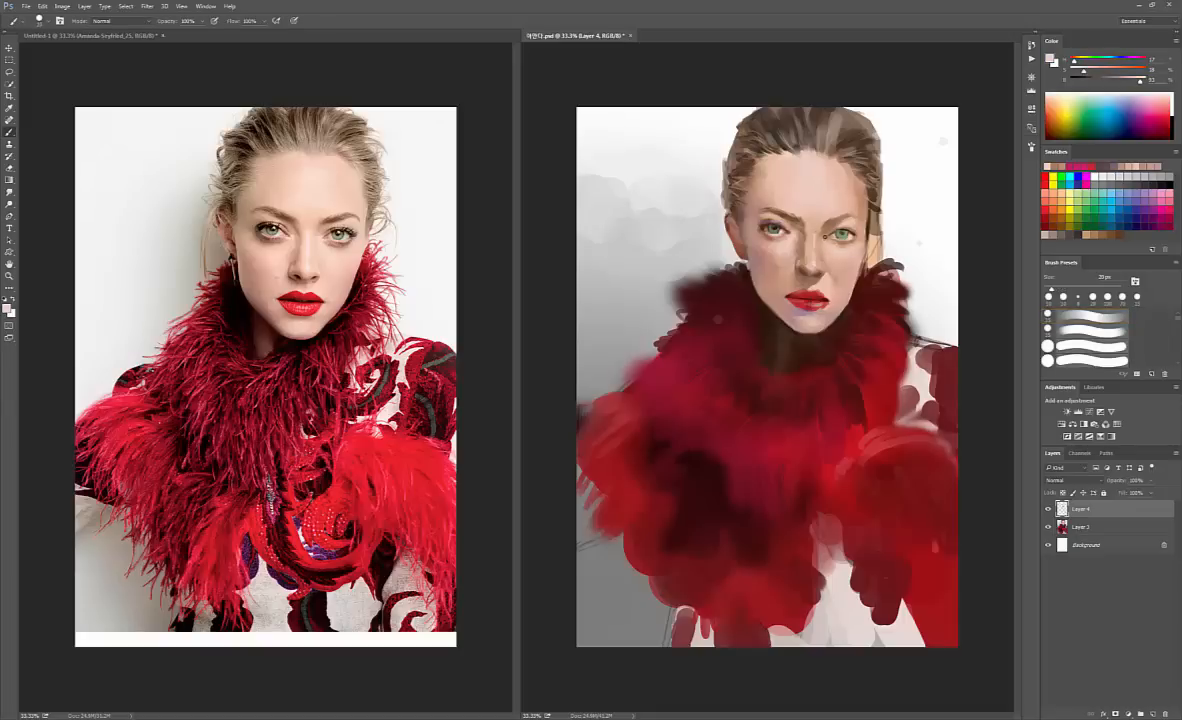
- Paint pale highlights and muted pink shadows around the nose bridge and under the eyes, varying the brush size
key(bracketleft)
key(bracketleft)
key(bracketright)
key(bracketright)
key(bracketright)
key(bracketright)
key(bracketleft)
key(bracketleft)
key(bracketright)
key(bracketleft)
key(bracketright)
key(bracketleft)
key(bracketright)
alt+click(800, 238)
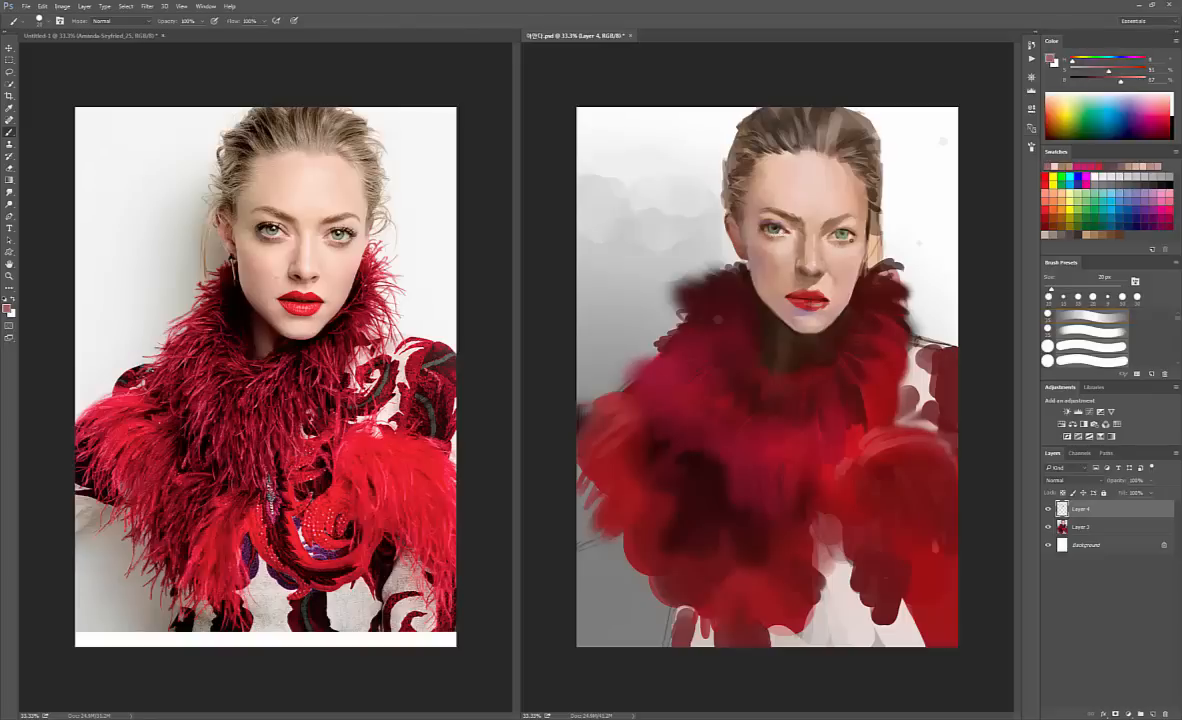
alt+click(843, 245)
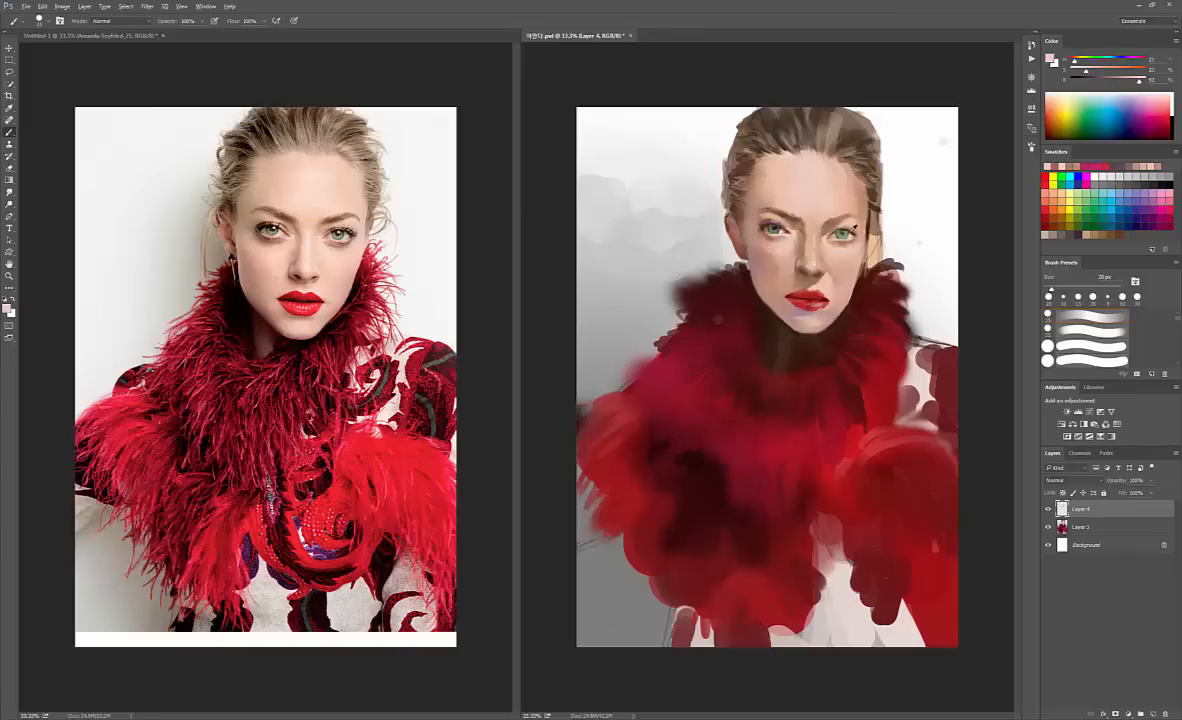
- Sharpen the dark lash lines and details of both eyes with sampled dark brown and a very small brush
alt+click(778, 232)
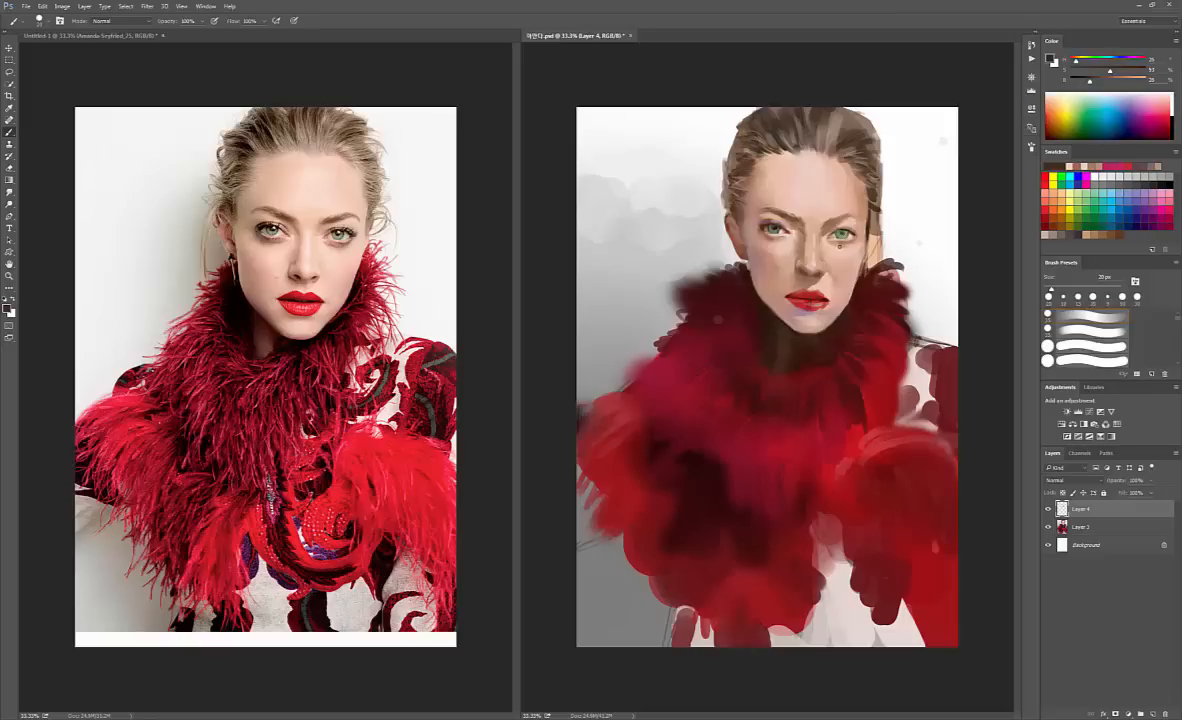
key(bracketleft)
key(bracketleft)
key(bracketleft)
key(bracketleft)
click(778, 230)
key(bracketright)
key(bracketright)
- Refine the nose tip with sampled pale pink and muted pink skin tones, starting with a 7 px brush
alt+click(801, 266)
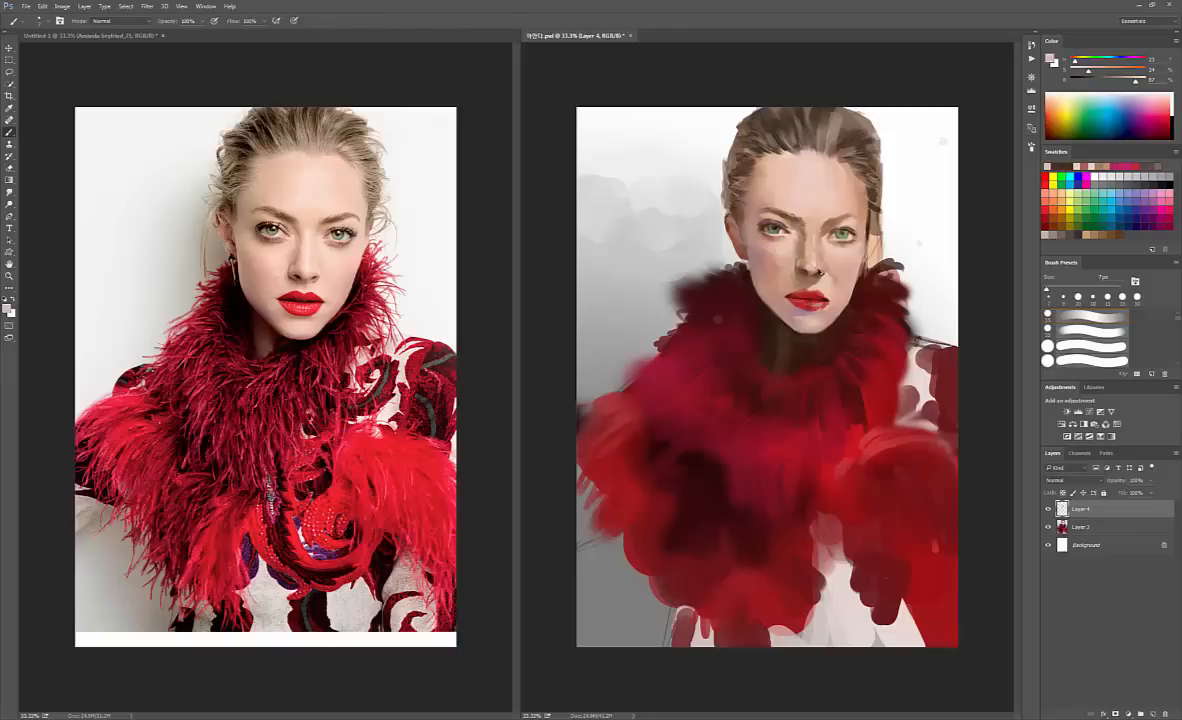
alt+click(810, 270)
drag(810, 270, 806, 270)
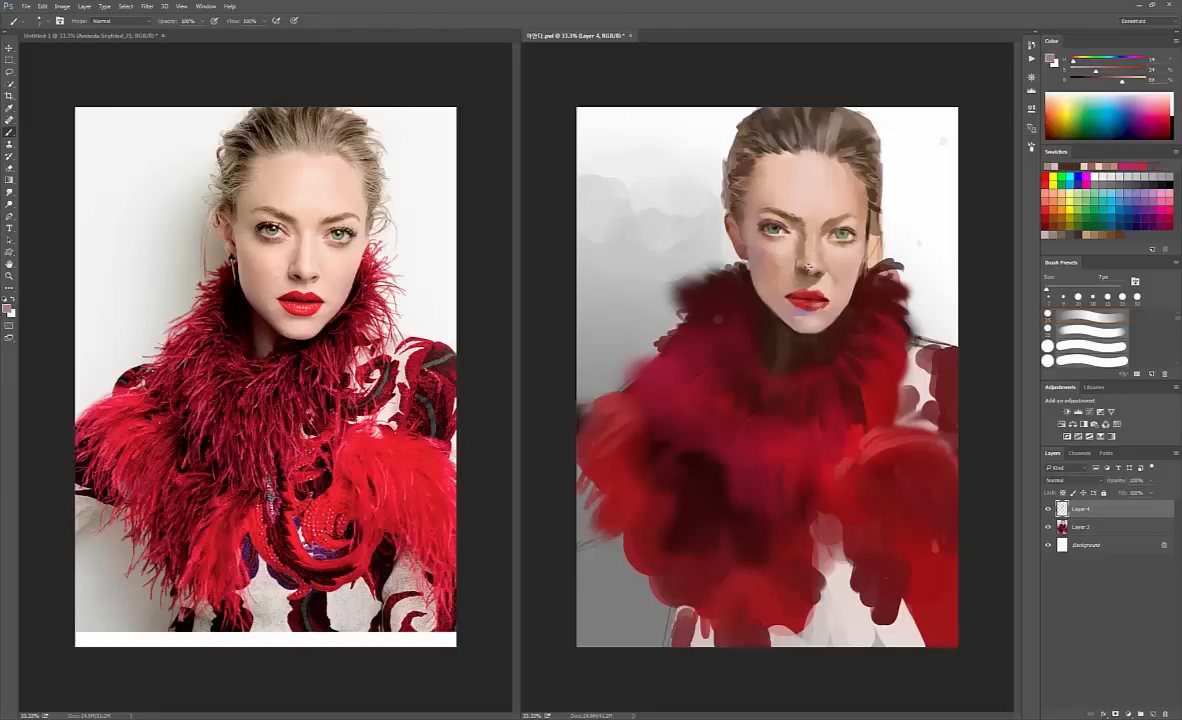
key(bracketright)
key(bracketright)
key(bracketright)
key(bracketleft)
- Sample the dark collar brown, make it deeper and more saturated, and switch to a soft round brush of 35 px
alt+click(800, 348)
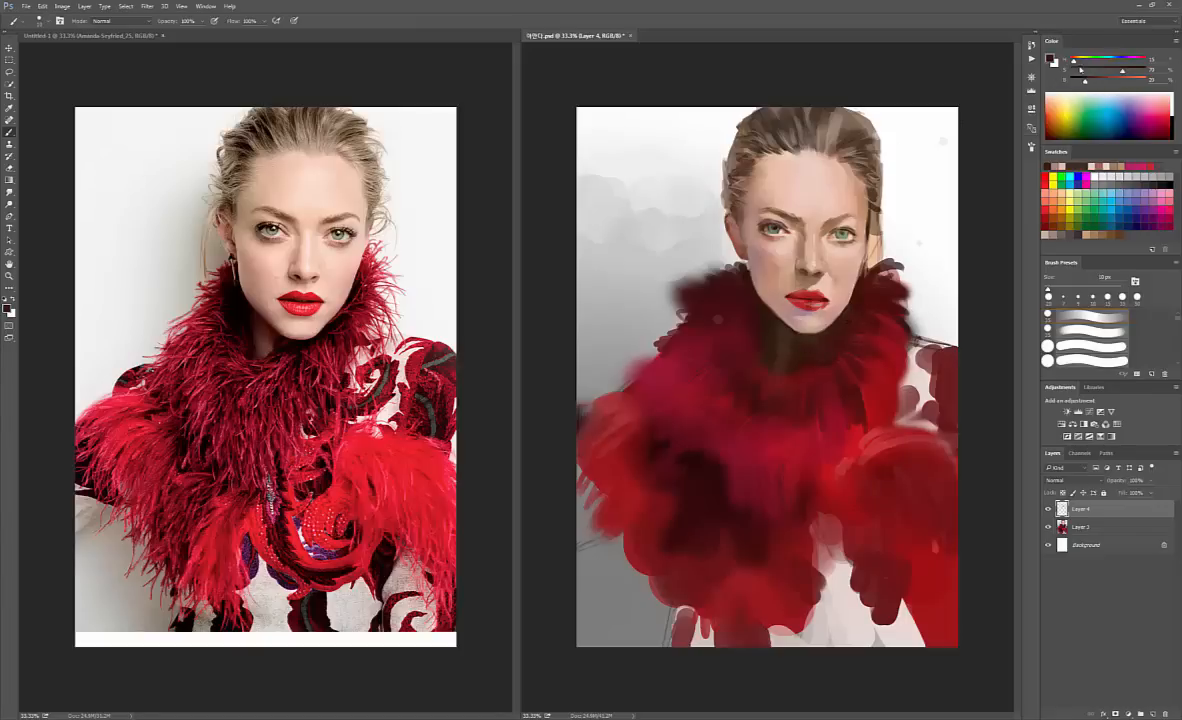
click(1073, 62)
click(1133, 70)
click(1082, 81)
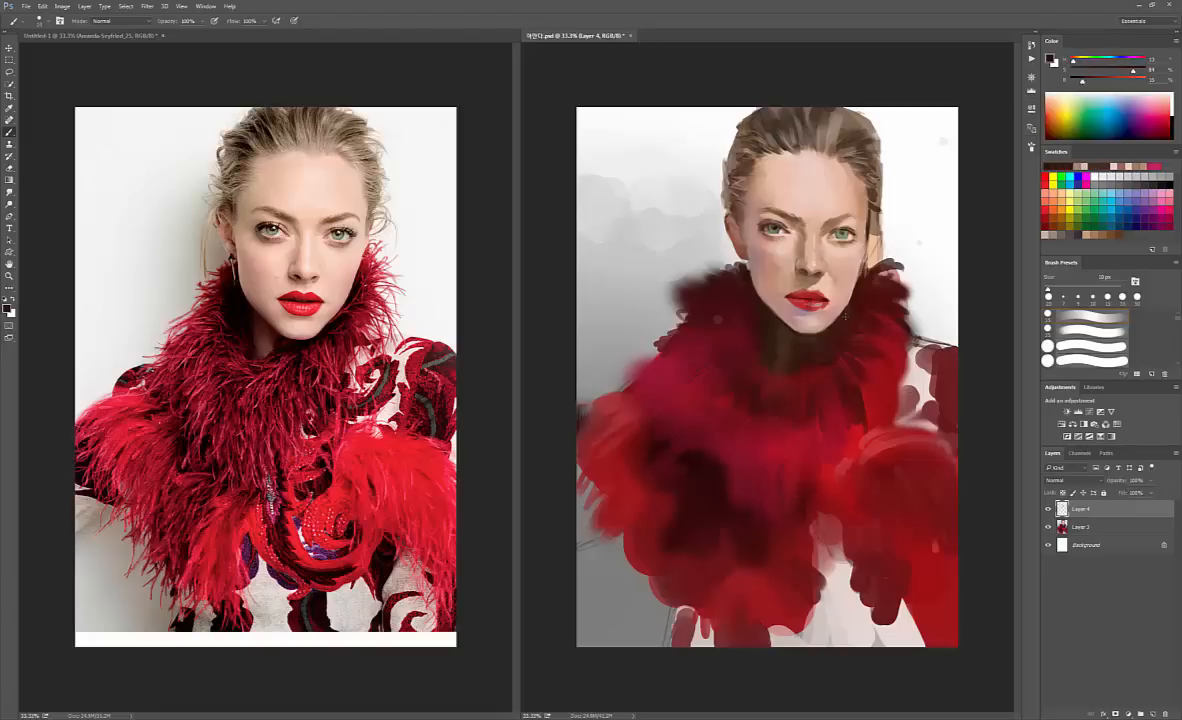
right_click(814, 328)
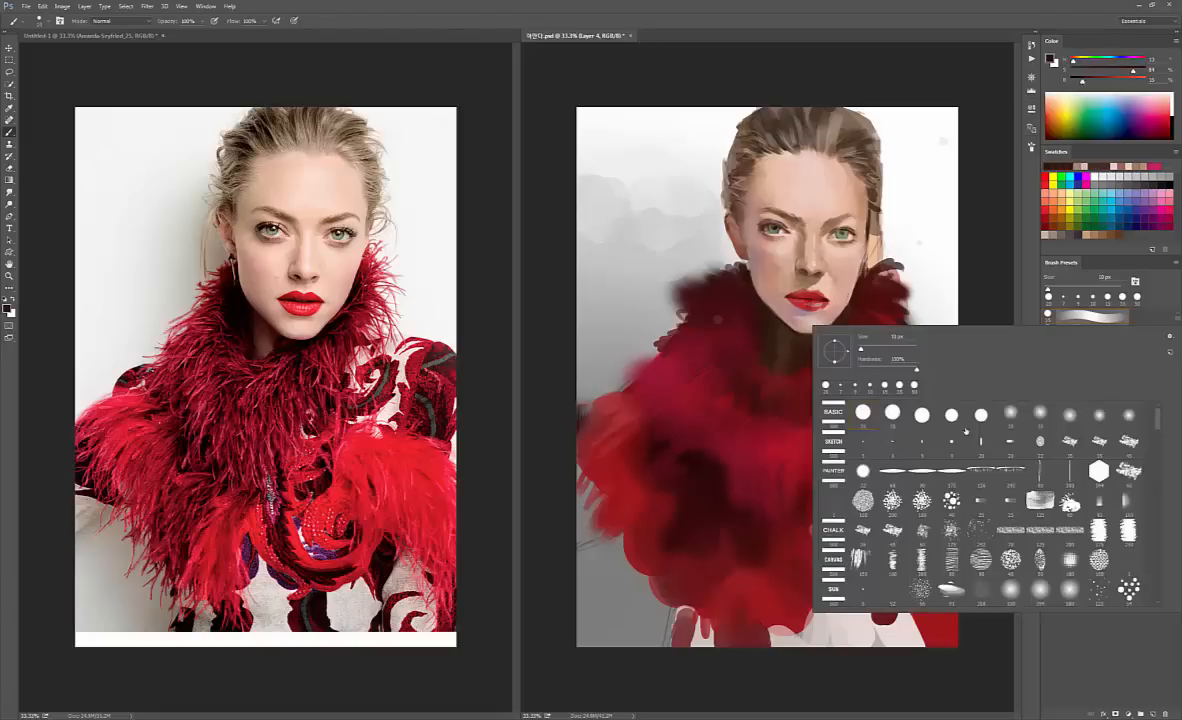
click(1012, 417)
click(928, 292)
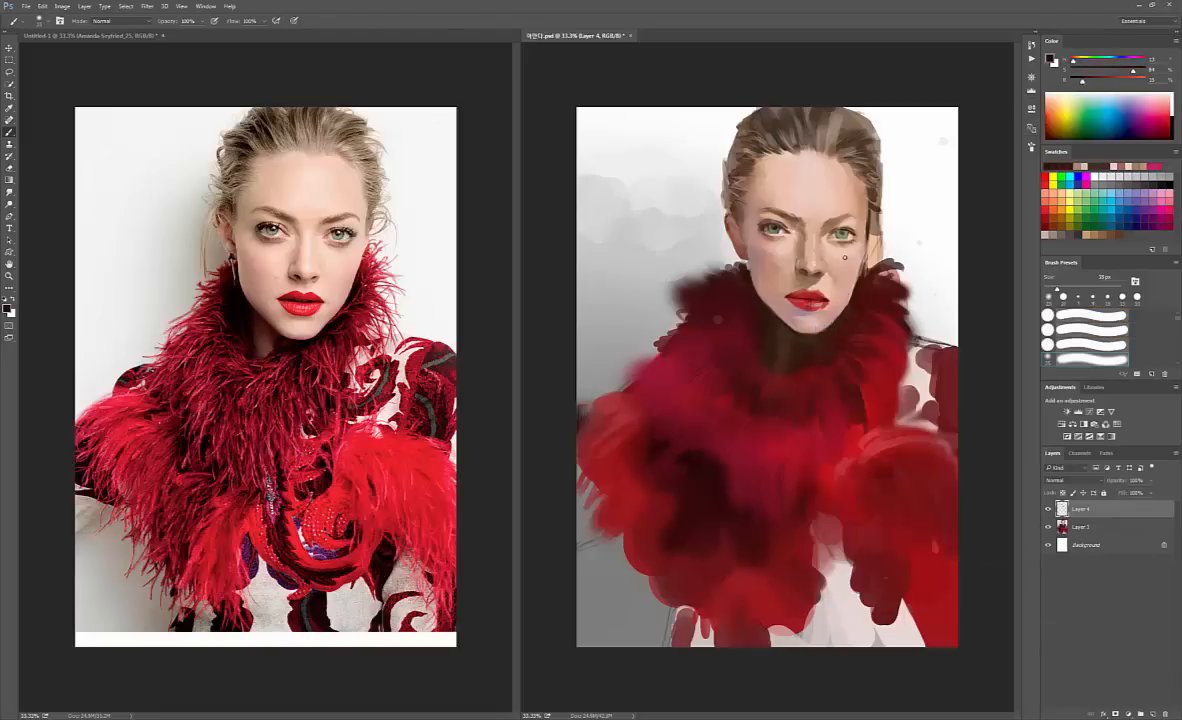
- Paint feather strokes on the collar beside the chin with the dark brown and sampled deep red
key(bracketright)
key(bracketright)
key(bracketright)
key(bracketright)
key(bracketright)
key(bracketright)
key(bracketright)
key(bracketleft)
key(bracketleft)
key(bracketleft)
key(bracketleft)
key(bracketleft)
alt+click(875, 359)
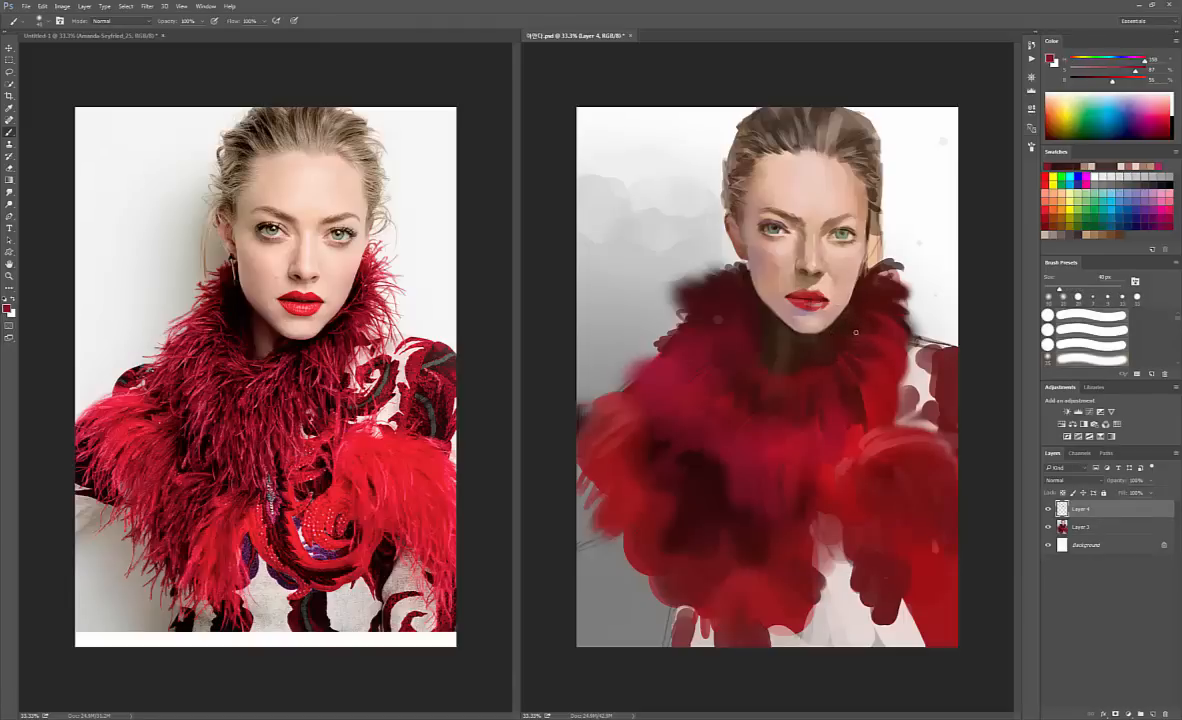
key(bracketleft)
drag(842, 327, 848, 336)
- Cut feathery tips into the viewer's-left collar edge with sampled background grey and smooth the adjacent background
alt+click(643, 252)
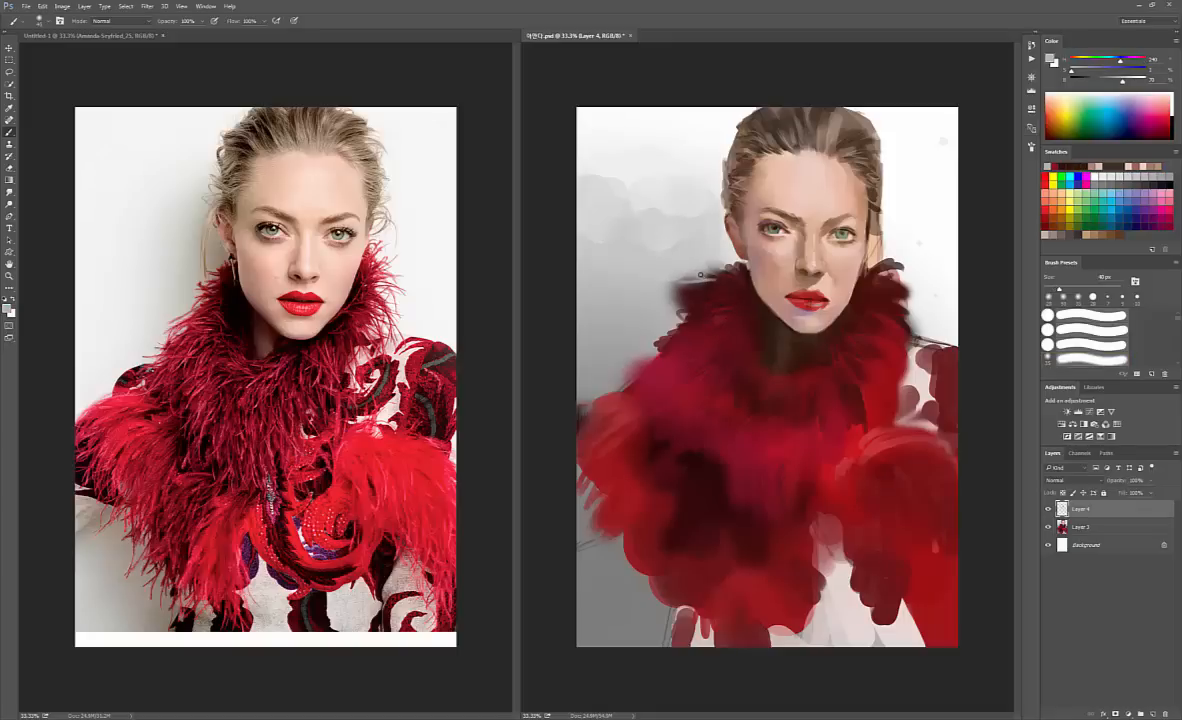
key(bracketright)
key(bracketright)
key(bracketright)
key(bracketright)
key(bracketright)
mouse_move(668, 288)
mouse_down()
mouse_move(715, 287)
mouse_move(675, 315)
mouse_move(613, 309)
mouse_move(627, 303)
mouse_move(624, 286)
mouse_up()
key(bracketleft)
key(bracketleft)
mouse_move(642, 275)
mouse_down()
mouse_move(625, 288)
mouse_move(617, 279)
mouse_move(627, 258)
mouse_up()
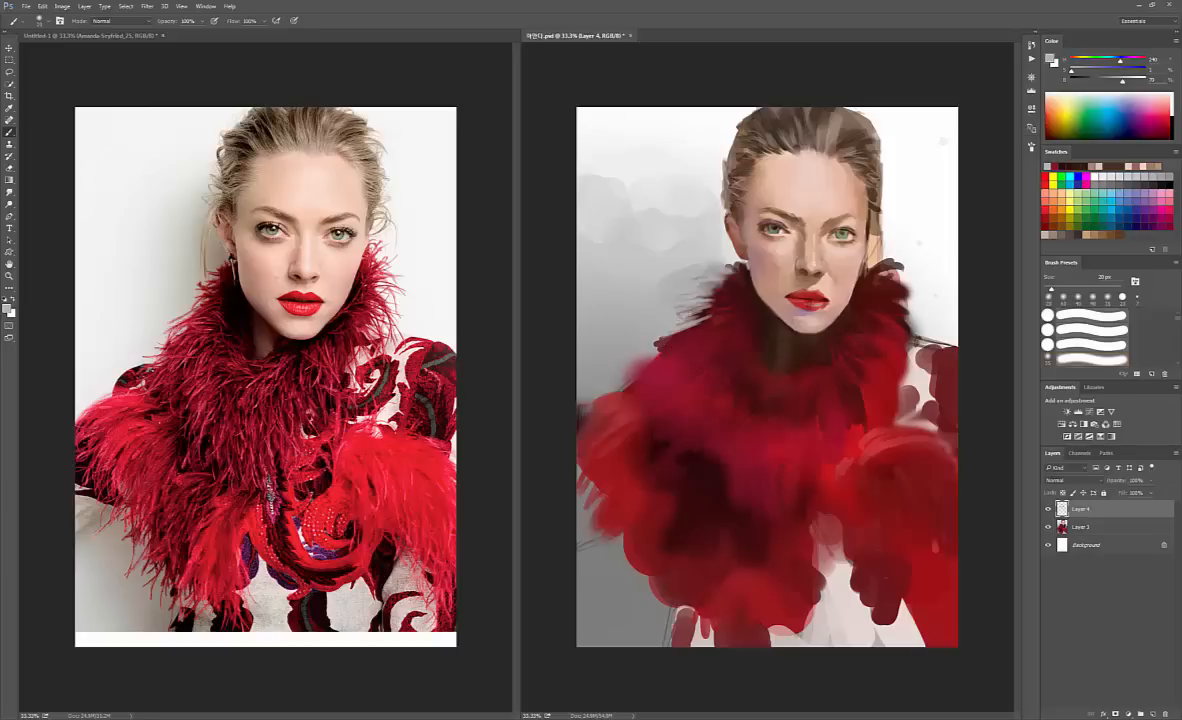
drag(681, 341, 661, 353)
drag(636, 312, 608, 316)
- Extend the viewer's-right collar up beside the cheek with feather strokes in sampled dark maroon and crimson
alt+click(878, 291)
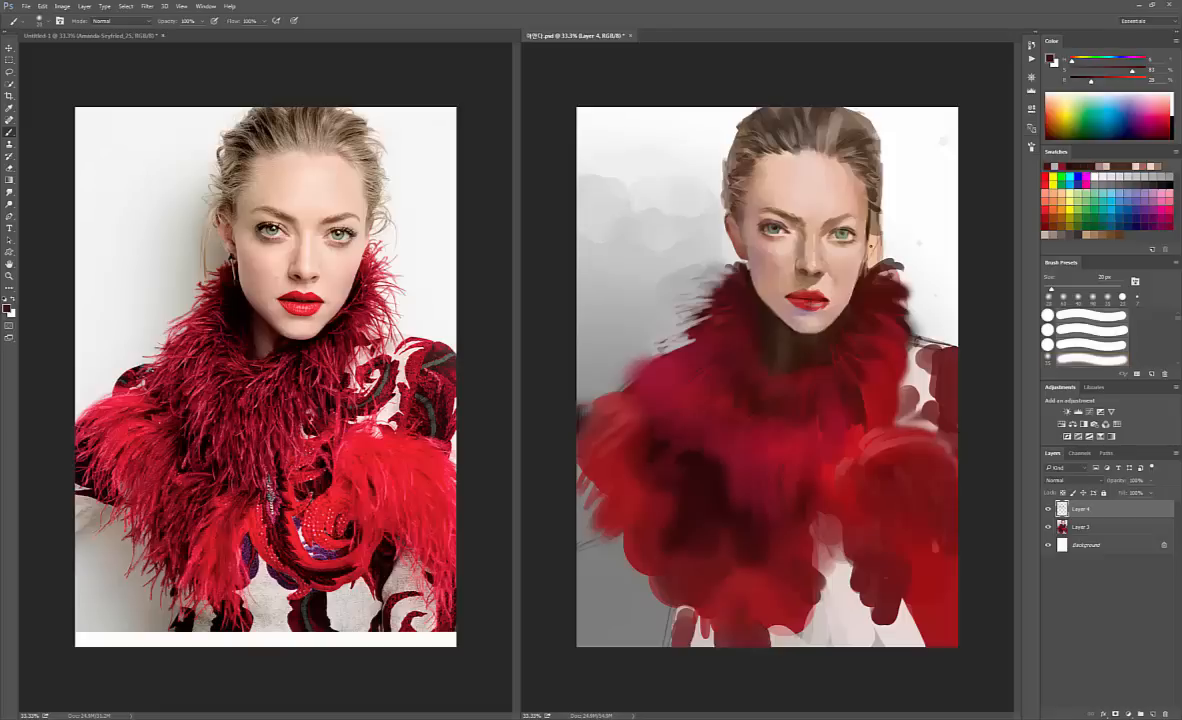
mouse_move(866, 270)
mouse_down()
mouse_move(872, 250)
mouse_move(886, 253)
mouse_up()
alt+click(820, 363)
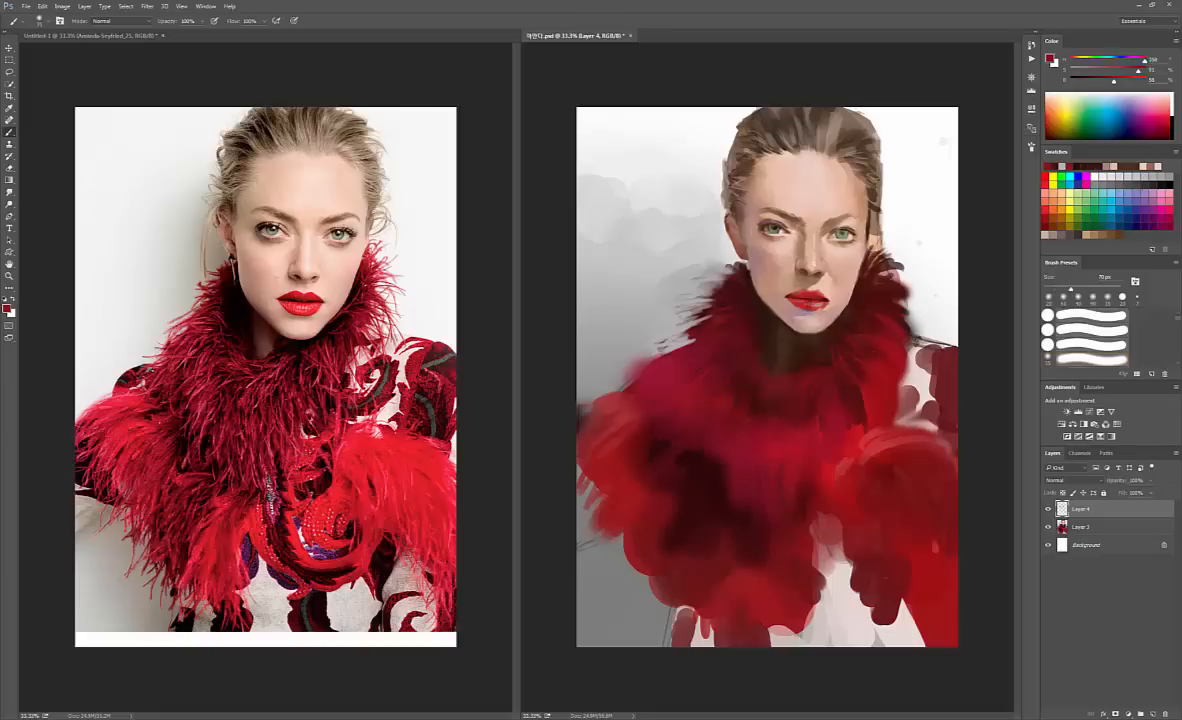
key(bracketright)
key(bracketright)
key(bracketright)
key(bracketright)
key(bracketright)
key(bracketright)
key(bracketleft)
key(bracketleft)
key(bracketleft)
key(bracketleft)
key(bracketleft)
alt+click(882, 380)
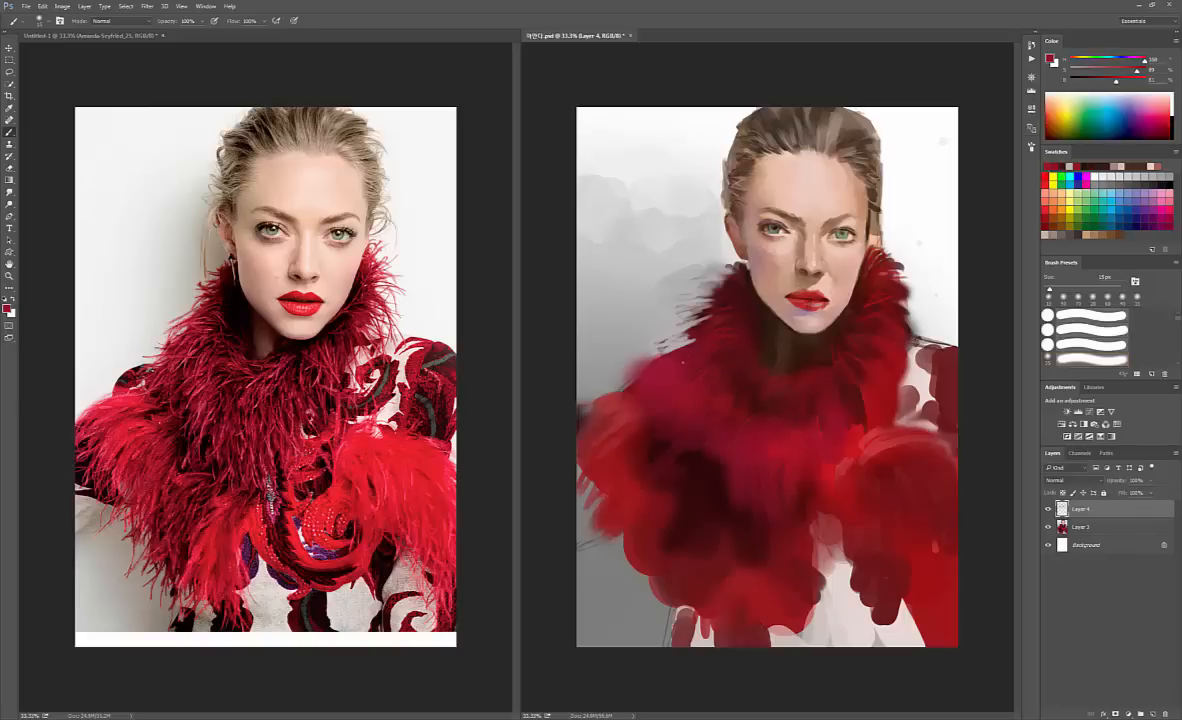
- Add fine feather strokes across the middle of the collar in sampled dark maroon and lighter crimson
alt+click(614, 459)
alt+click(775, 398)
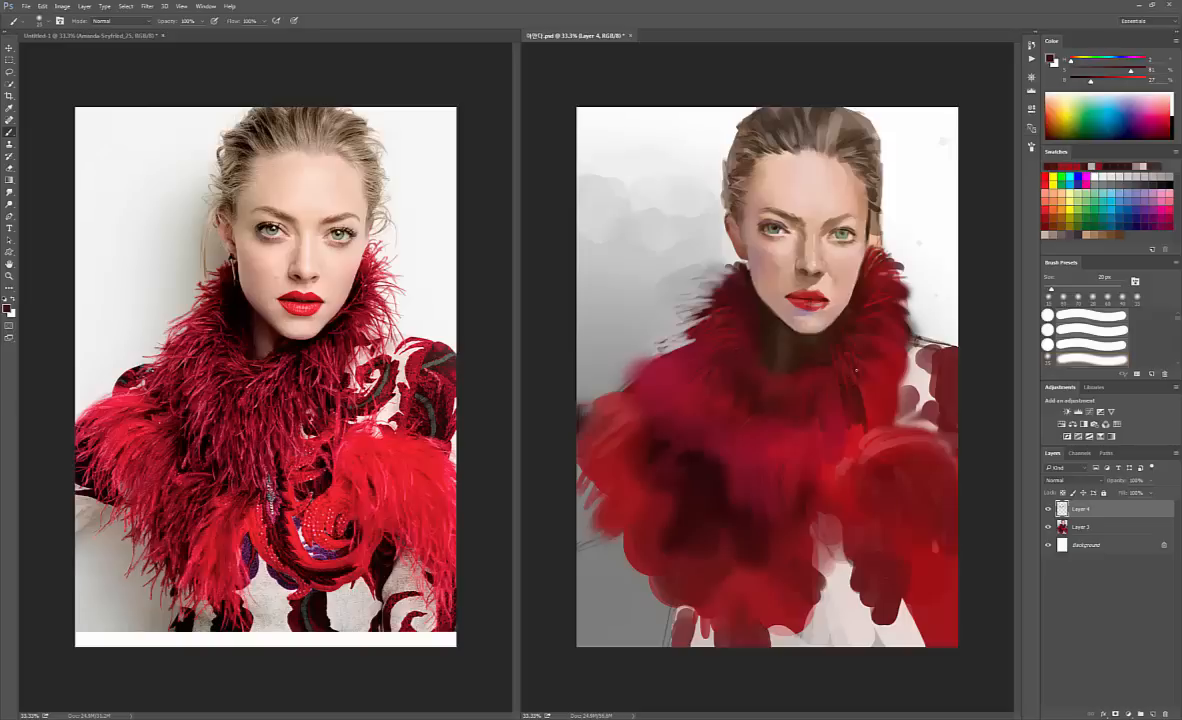
key(])
key(])
key(])
alt+click(708, 340)
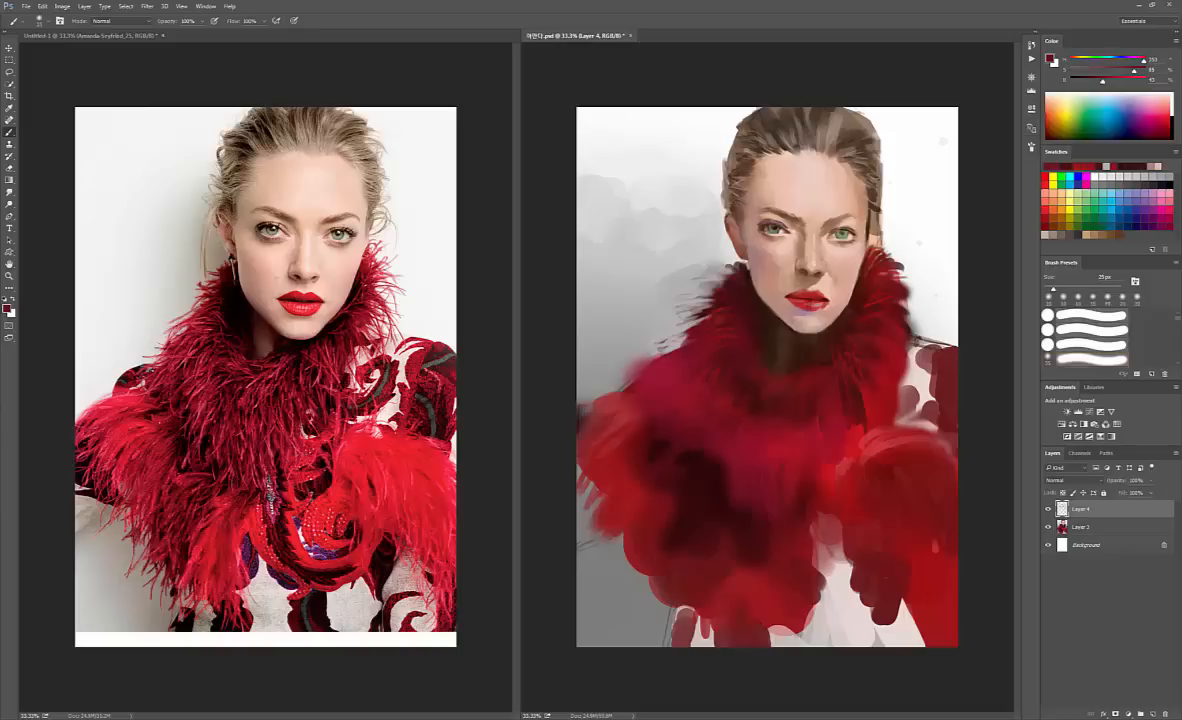
drag(1105, 82, 1062, 82)
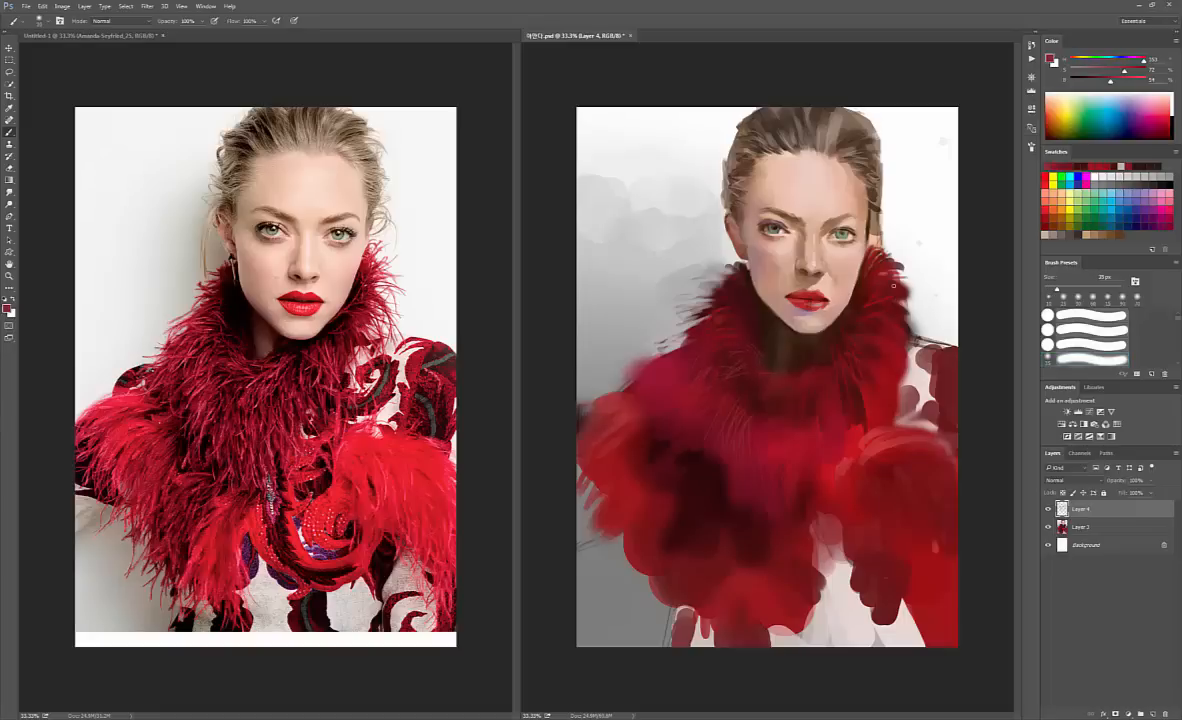
- Switch to a textured chalk brush at 150 px and deepen the lower collar's central shadow with sampled dark maroon
right_click(725, 470)
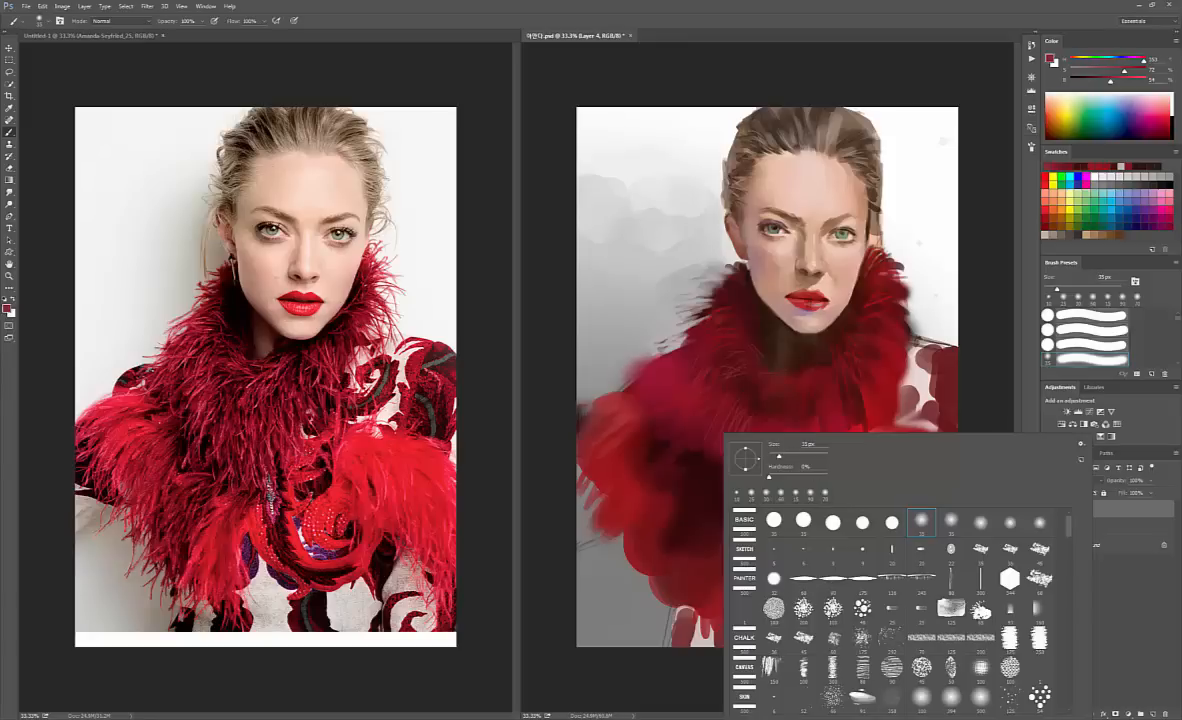
click(774, 637)
click(691, 514)
key(bracketright)
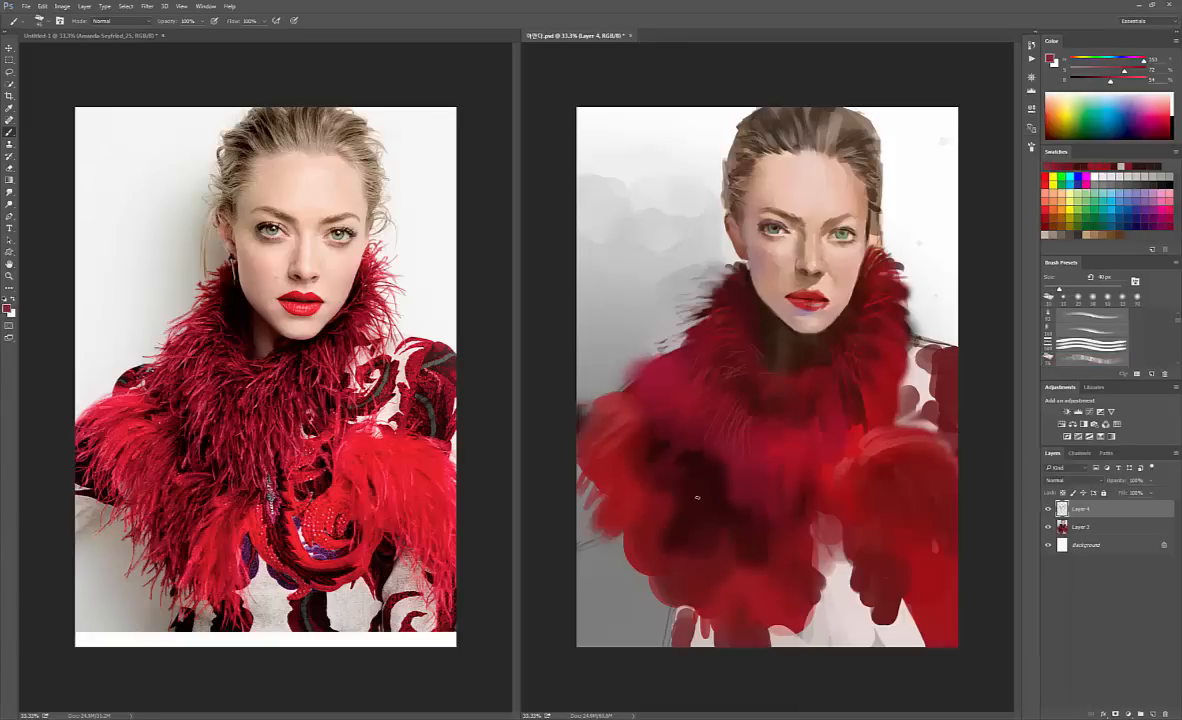
alt+click(707, 477)
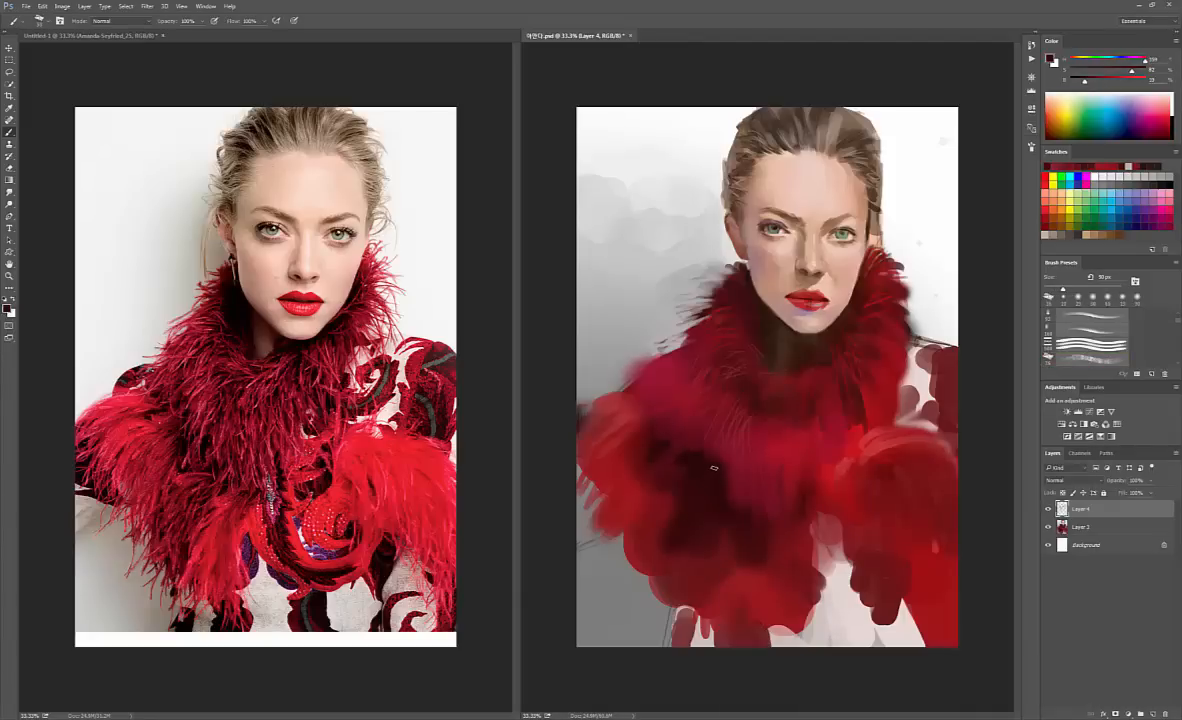
key(bracketright)
key(bracketright)
key(bracketright)
key(bracketright)
key(bracketright)
key(bracketright)
key(bracketright)
mouse_move(668, 424)
mouse_down()
mouse_move(639, 424)
mouse_move(672, 421)
mouse_move(719, 467)
mouse_up()
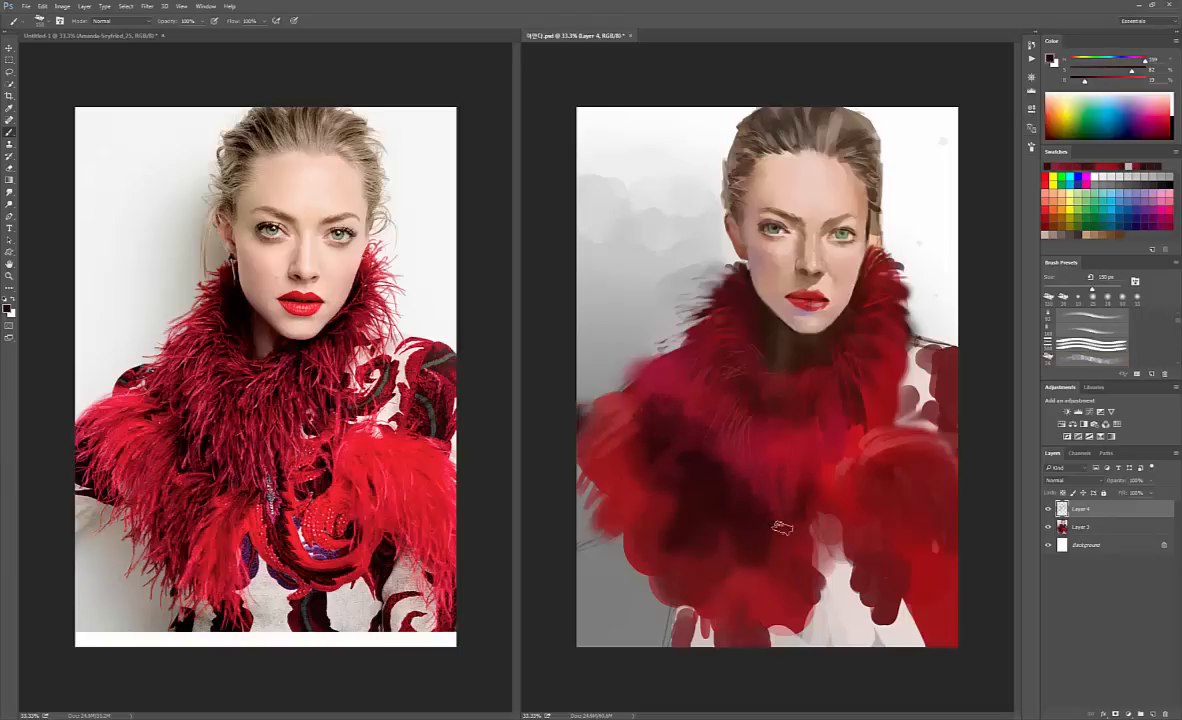
- Blend the lower collar's dark centre into the viewer's-left puff with sampled crimson, near-black maroon and muted red
alt+click(739, 449)
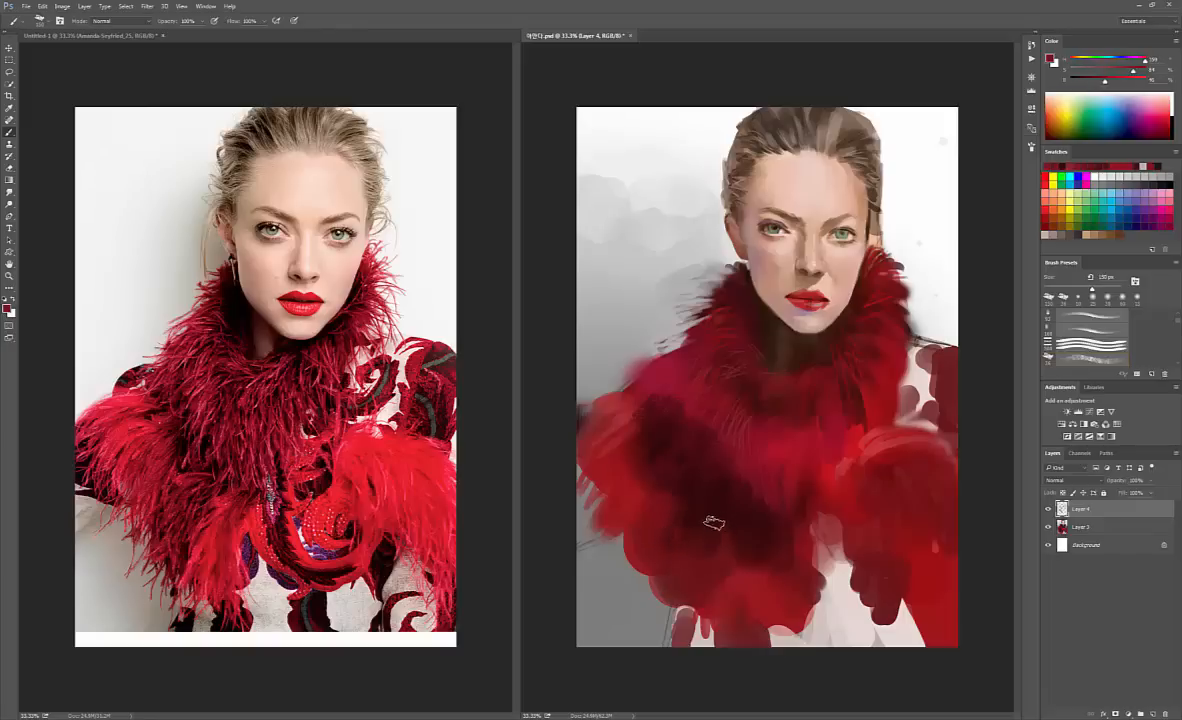
alt+click(673, 463)
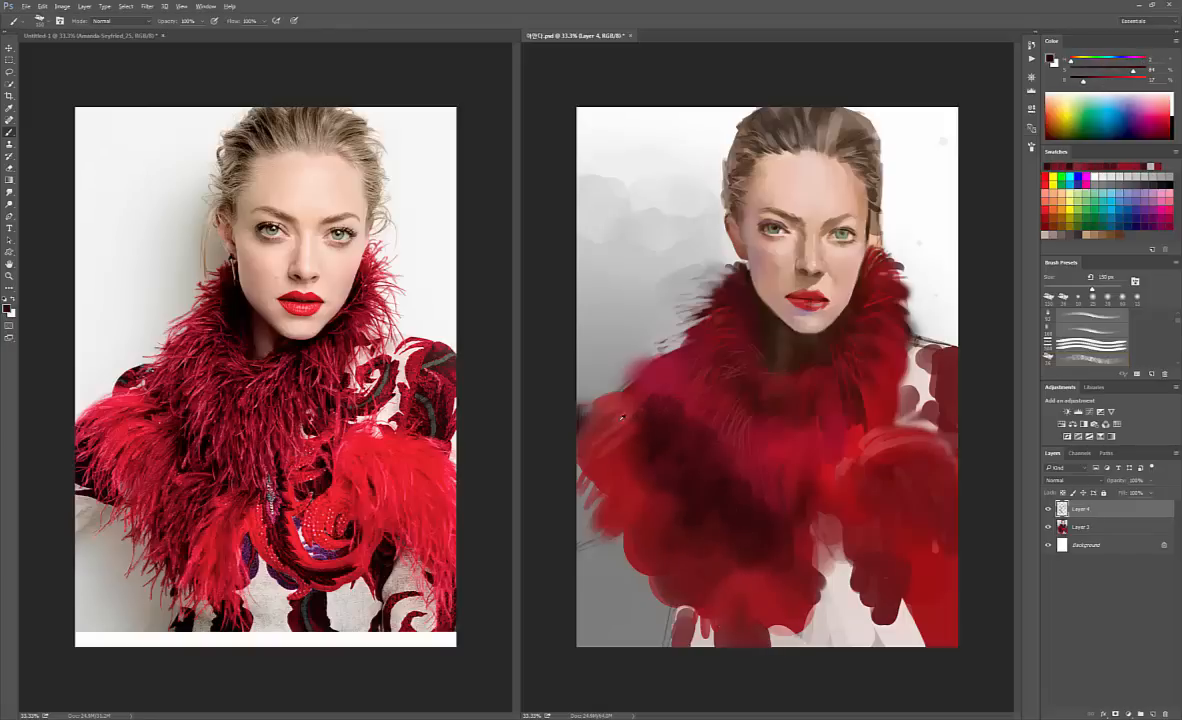
alt+click(622, 417)
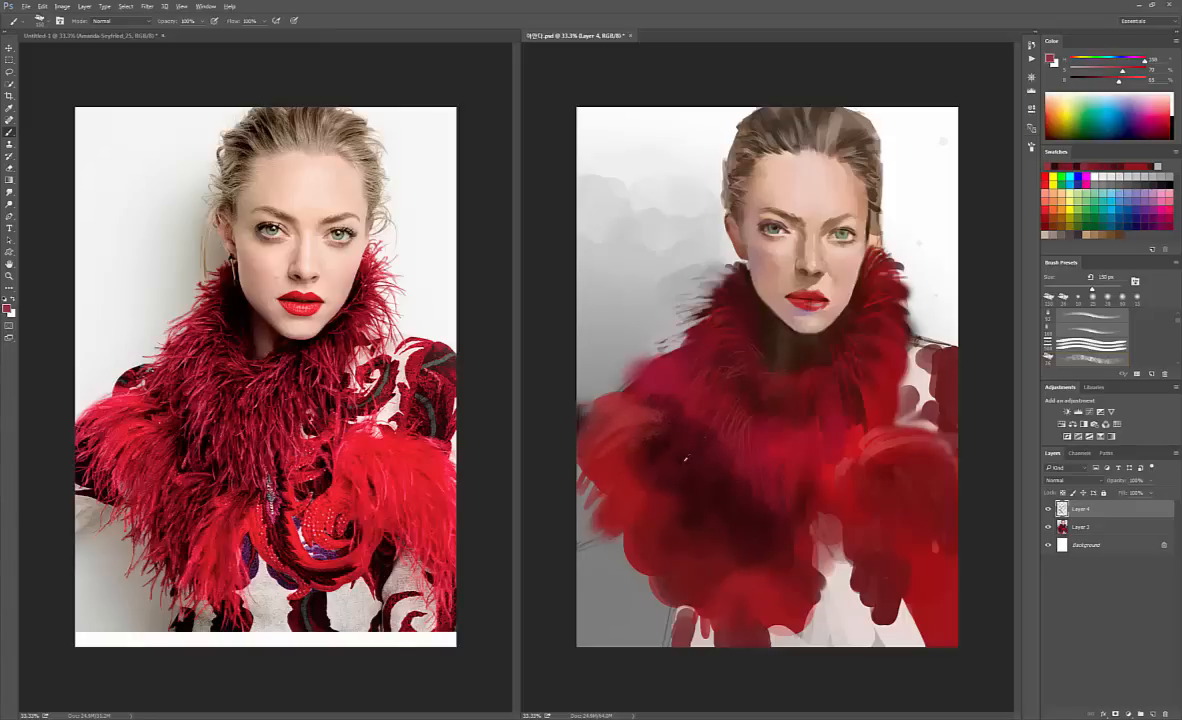
alt+click(658, 446)
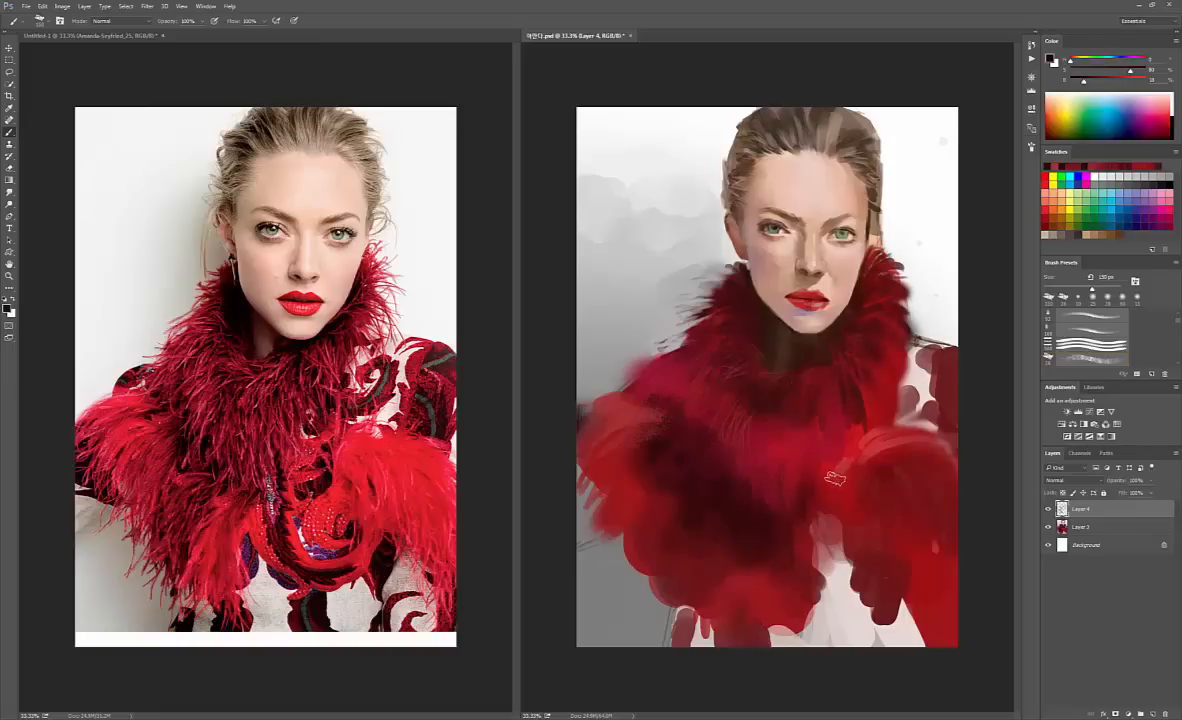
- Soften the transition from the collar's dark centre to the viewer's-right puff with sampled bright crimson and dark maroon
alt+click(830, 500)
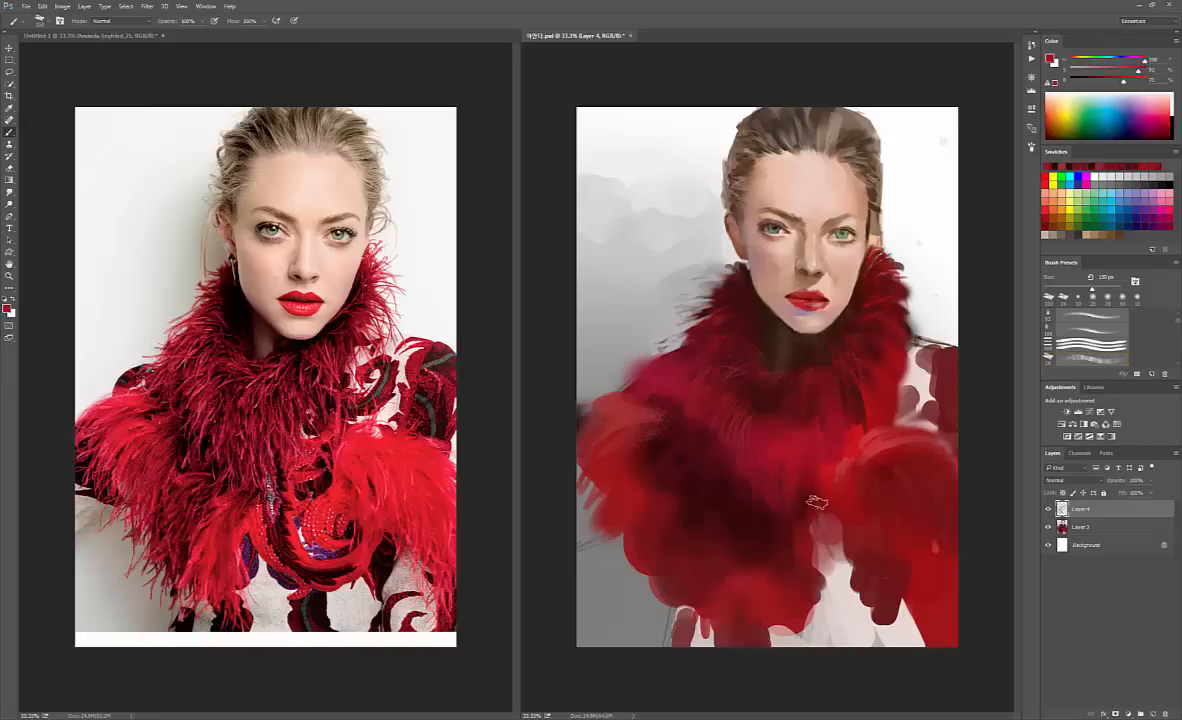
alt+click(808, 490)
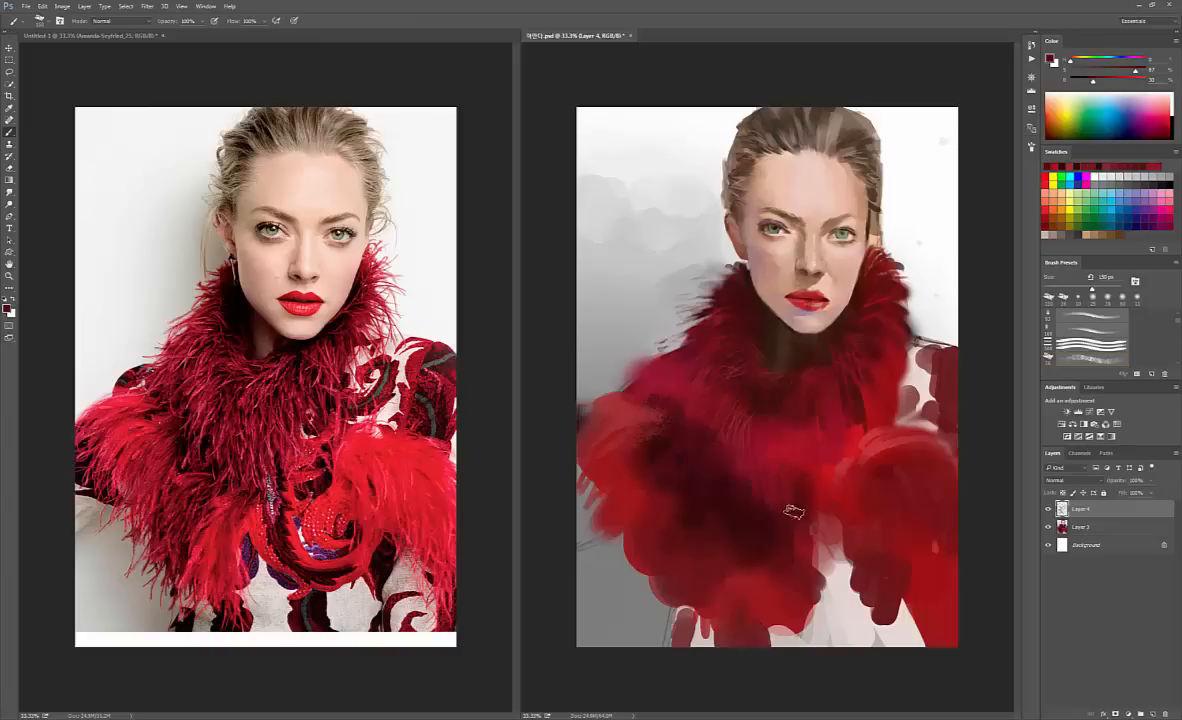
alt+click(805, 432)
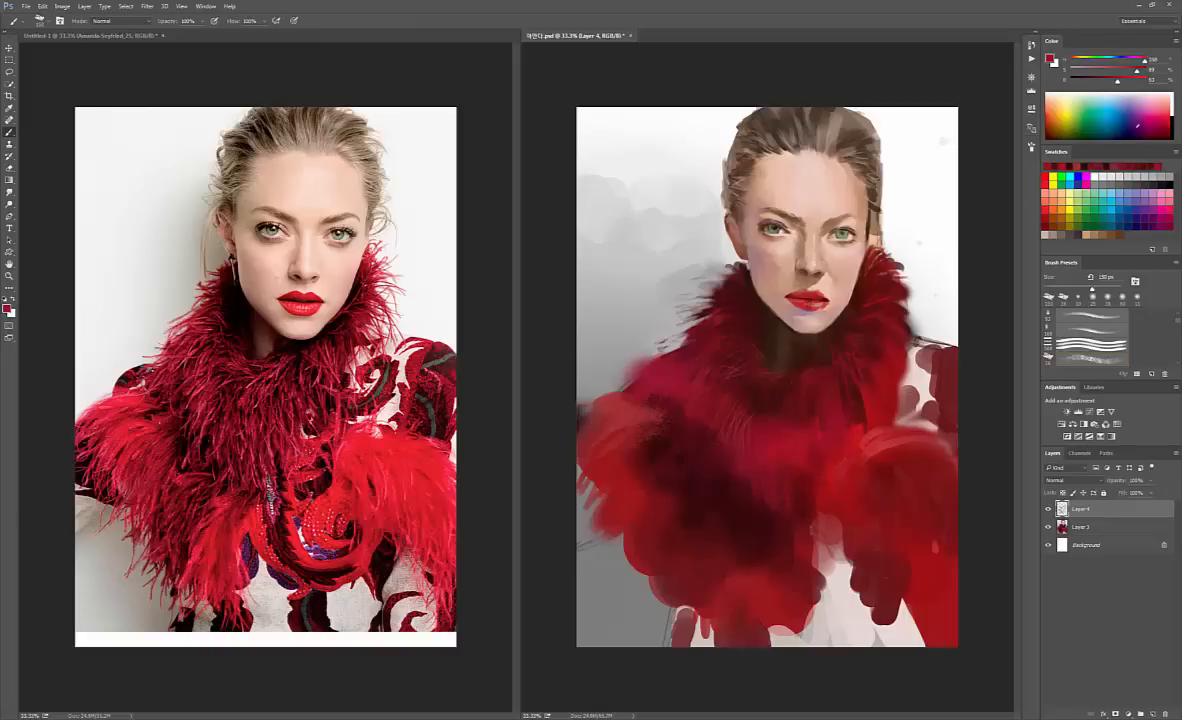
mouse_move(1115, 84)
mouse_down()
mouse_move(1091, 80)
mouse_move(1131, 73)
mouse_up()
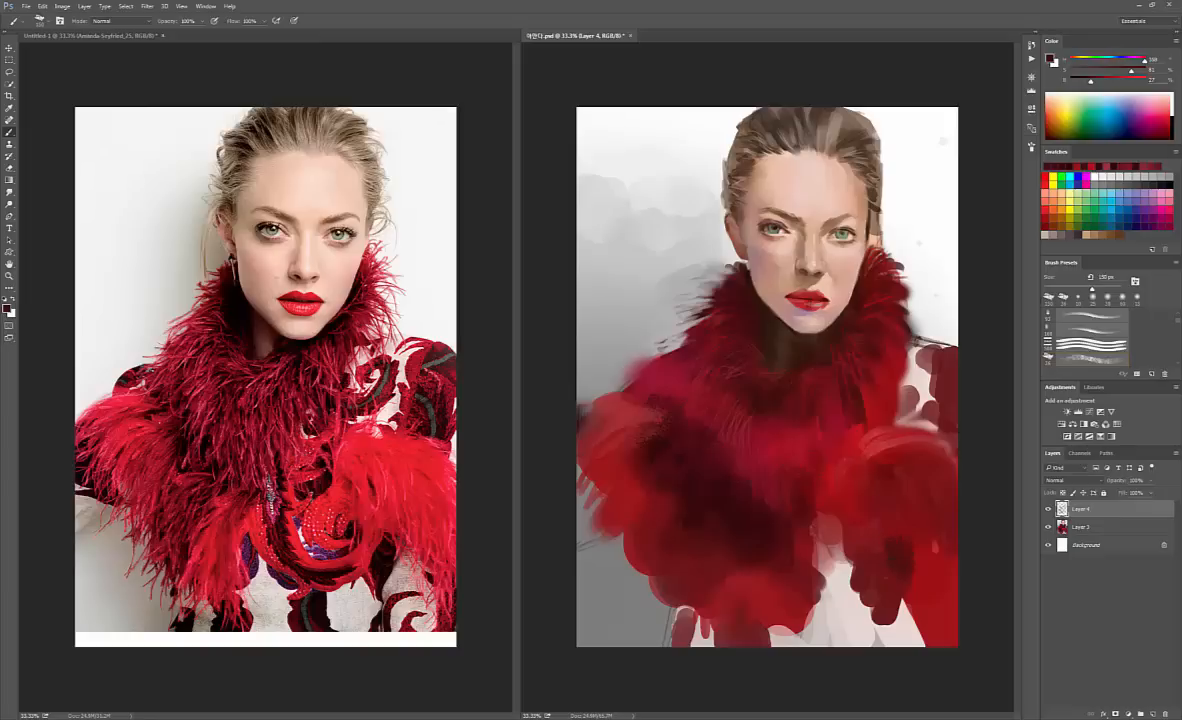
- Paint textured dark maroon pattern marks on the white dress below the collar and overlay dark green accents at 70 px
drag(884, 605, 891, 626)
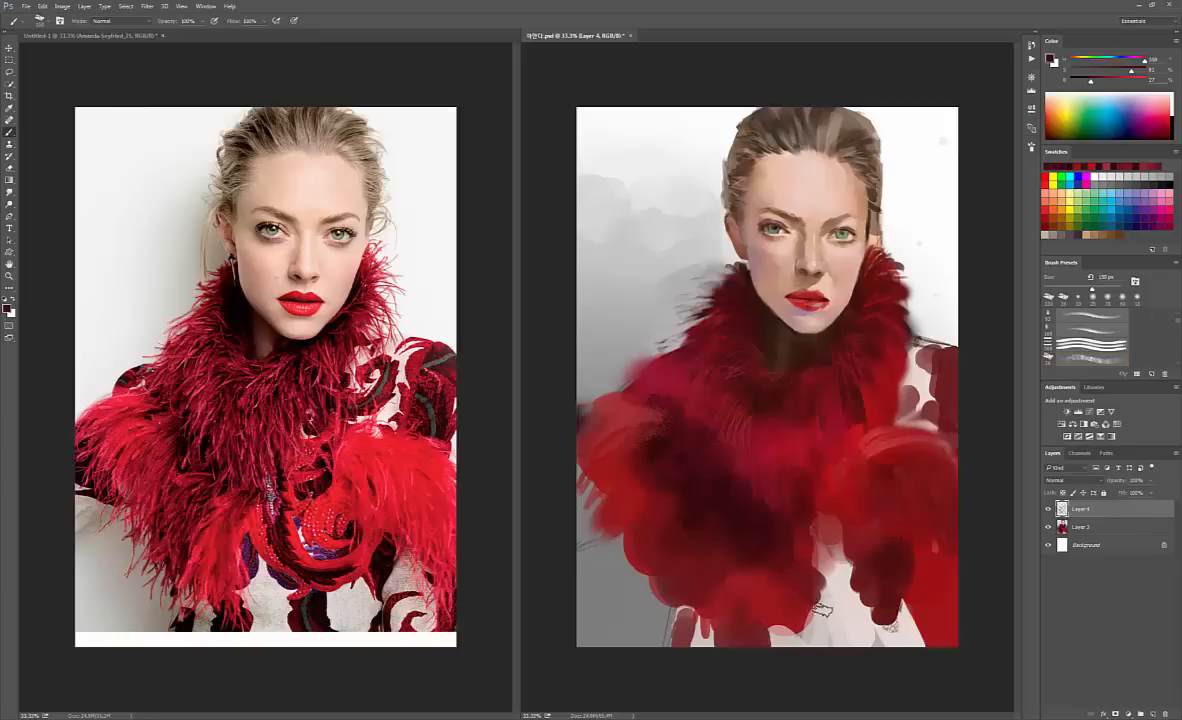
mouse_move(818, 597)
mouse_down()
mouse_move(822, 632)
mouse_move(840, 628)
mouse_move(818, 628)
mouse_up()
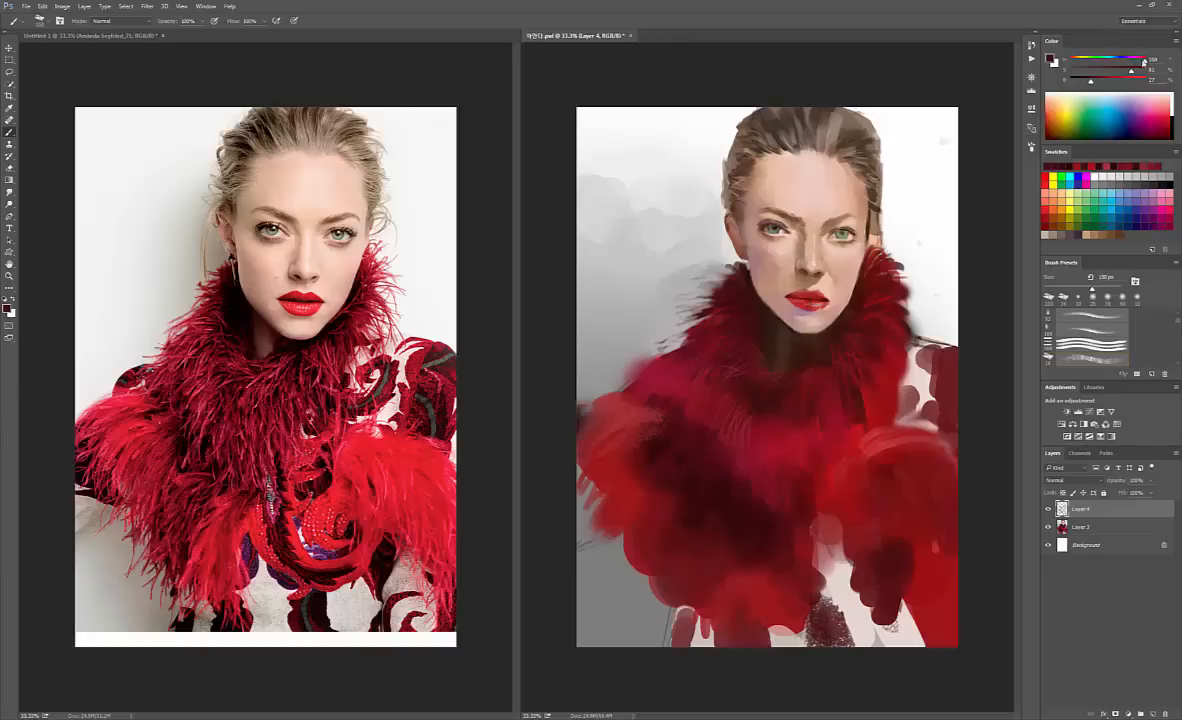
drag(1141, 64, 1097, 63)
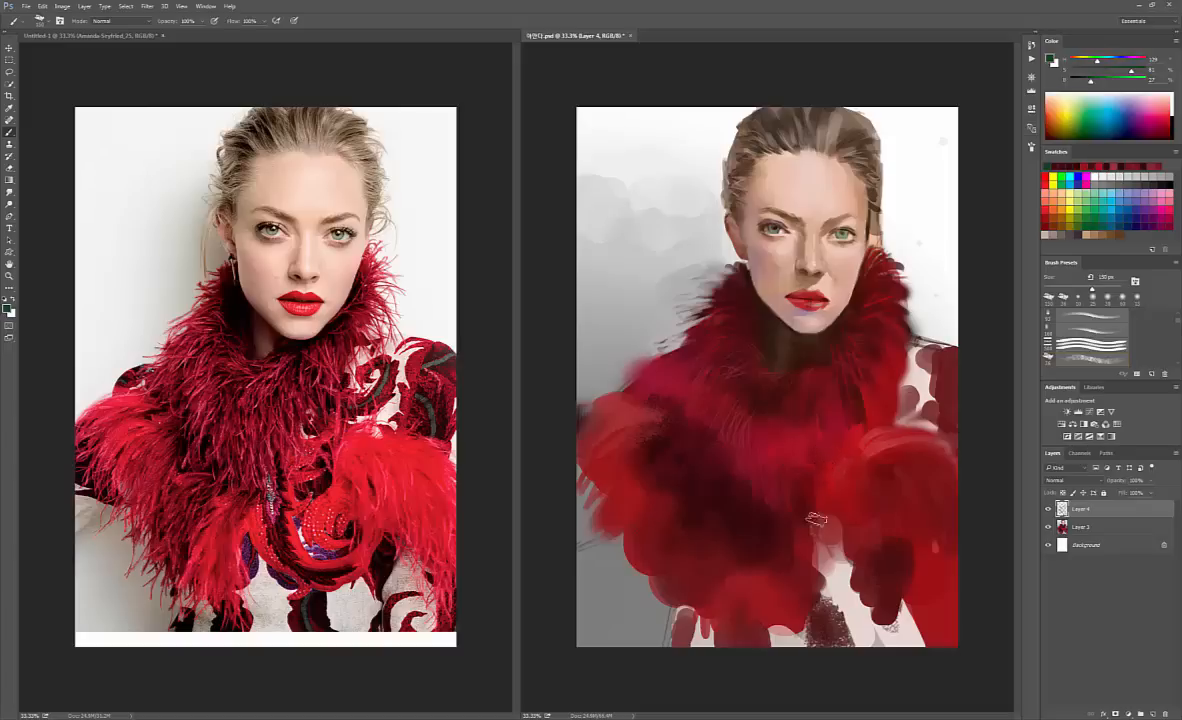
key([)
key([)
key([)
key([)
key([)
key([)
key([)
key(])
key(])
drag(1095, 82, 1106, 82)
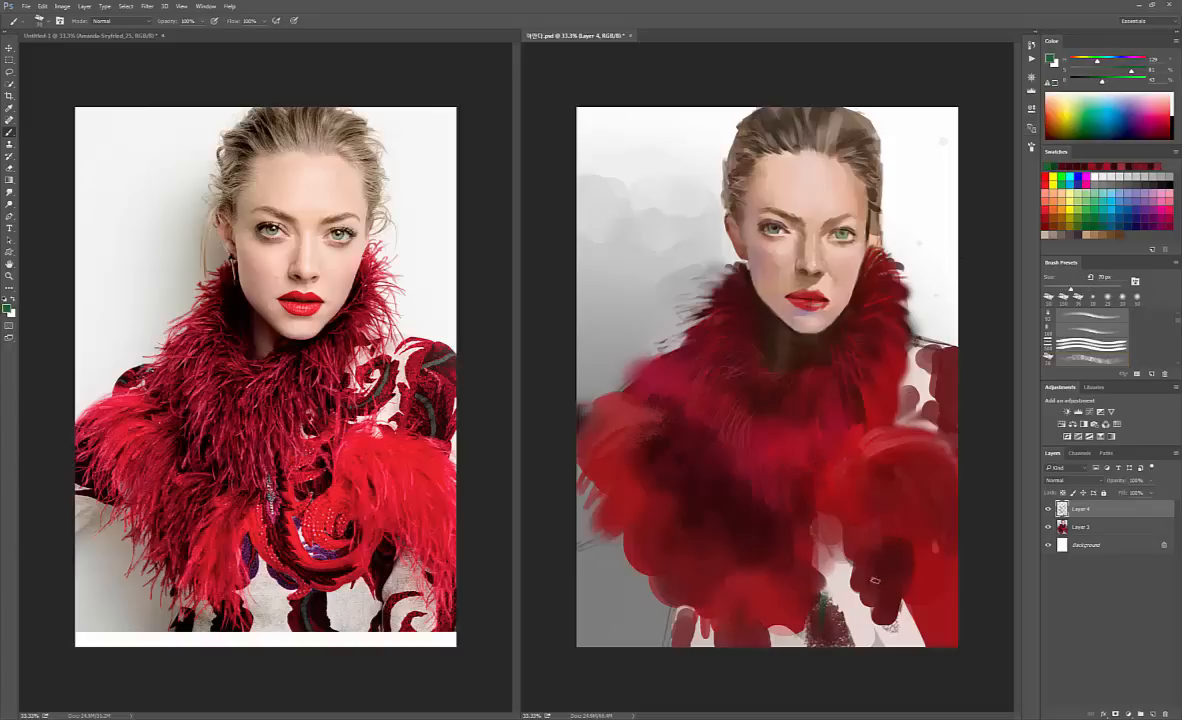
- Switch to a round brush at 125 px and paint the dark pattern shapes below the viewer's-left collar in sampled near-black maroon
key(bracketright)
key(bracketright)
key(bracketright)
key(bracketright)
right_click(800, 344)
click(852, 431)
key(Return)
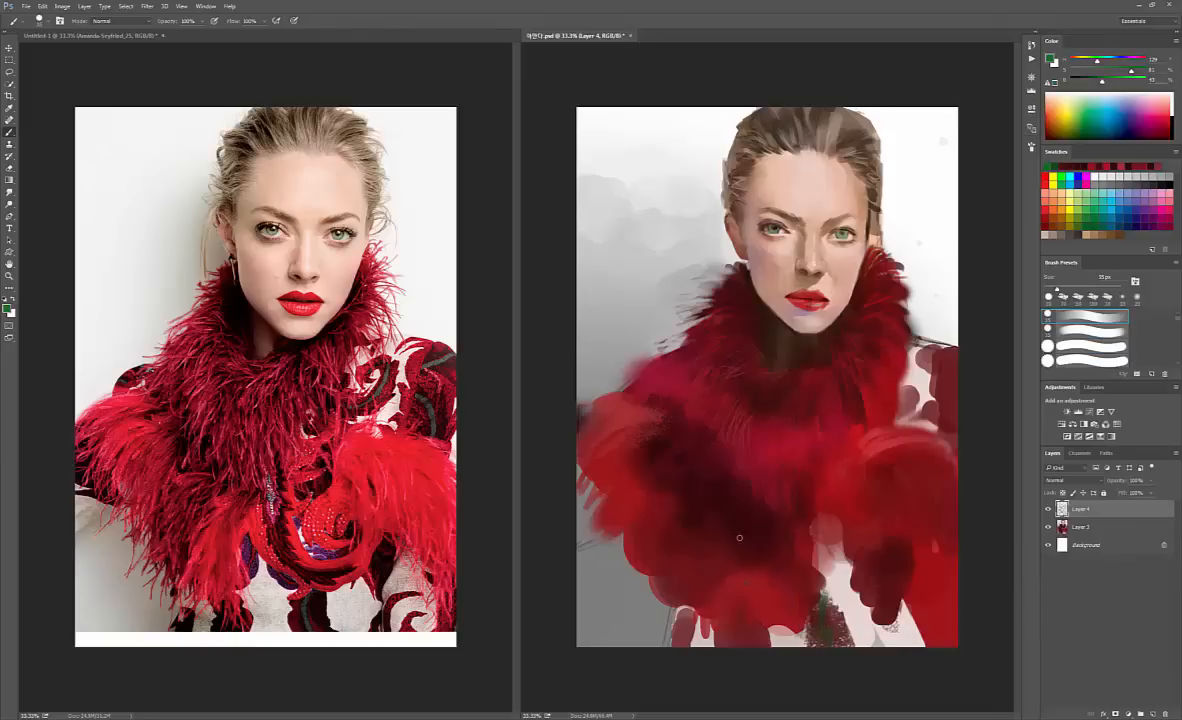
key(bracketright)
key(bracketright)
key(bracketright)
key(bracketright)
key(bracketright)
key(bracketright)
key(bracketright)
key(bracketright)
key(bracketright)
alt+click(613, 410)
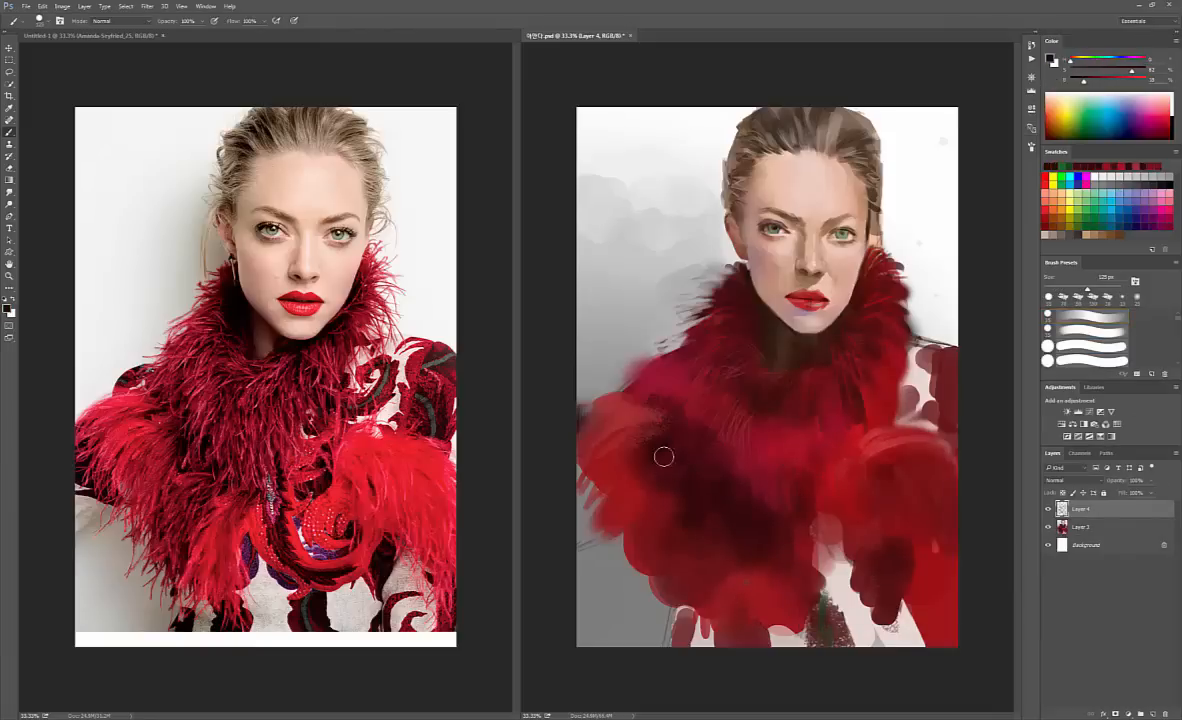
mouse_move(739, 616)
mouse_down()
mouse_move(732, 674)
mouse_move(689, 649)
mouse_move(685, 628)
mouse_move(681, 665)
mouse_move(687, 605)
mouse_move(704, 648)
mouse_up()
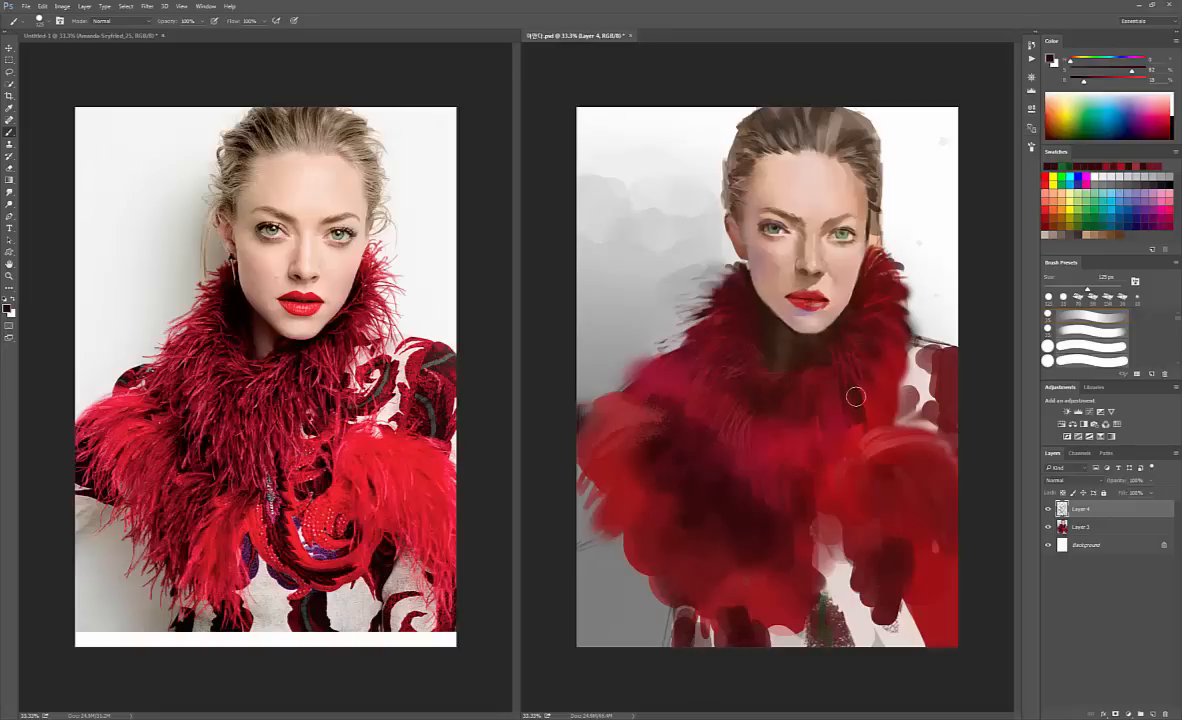
- Sample the viewer's-right puff's red, lighten it to pink and add fine feather strokes there with a 9 px brush
alt+click(887, 437)
drag(1137, 70, 1110, 73)
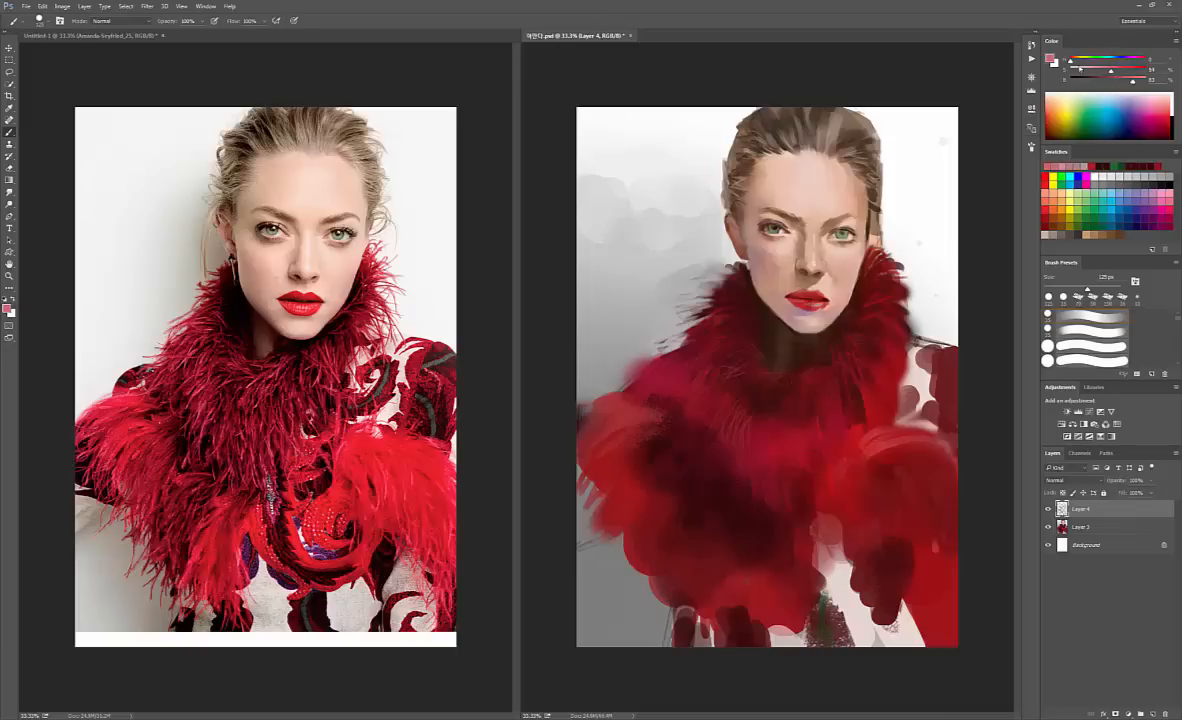
key(bracketleft)
key(bracketleft)
key(bracketleft)
key(bracketleft)
key(bracketleft)
key(bracketleft)
key(bracketleft)
key(bracketleft)
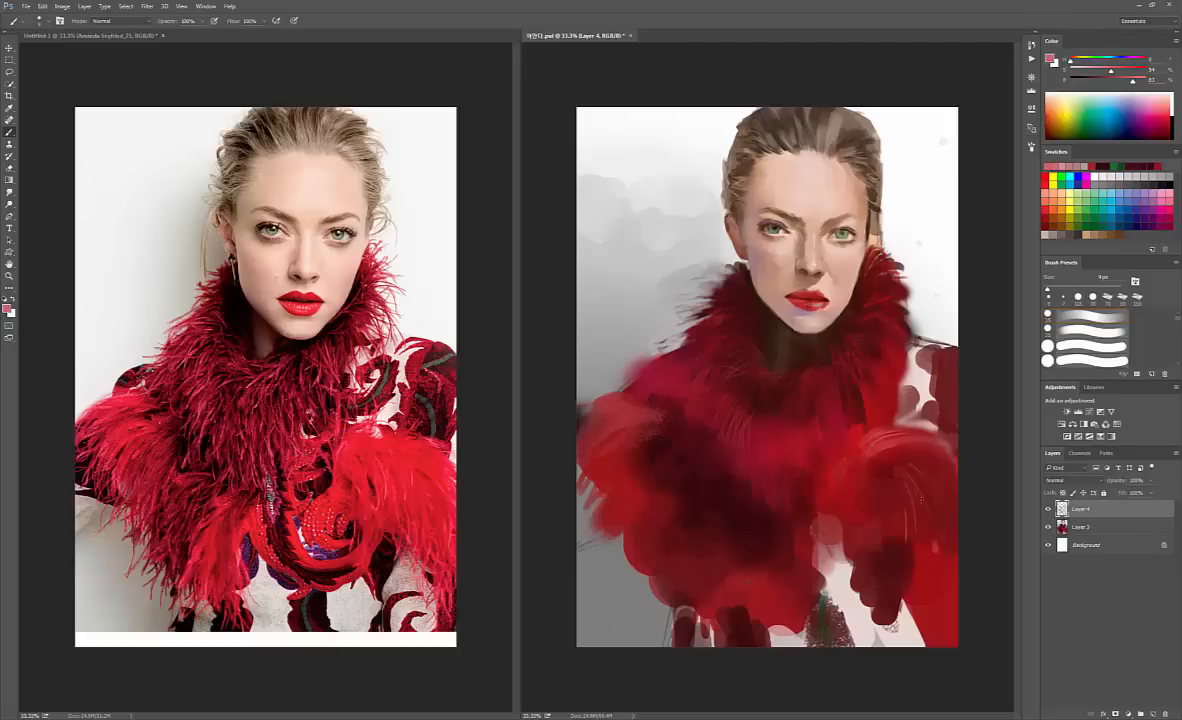
- Lighten the upper outer part of the viewer's-right puff with a 200 px pink brush
key(])
key(])
key(])
key(])
key(])
key(])
key(])
key(])
key(])
key(])
key(])
key(])
key(])
key(])
key(])
key(])
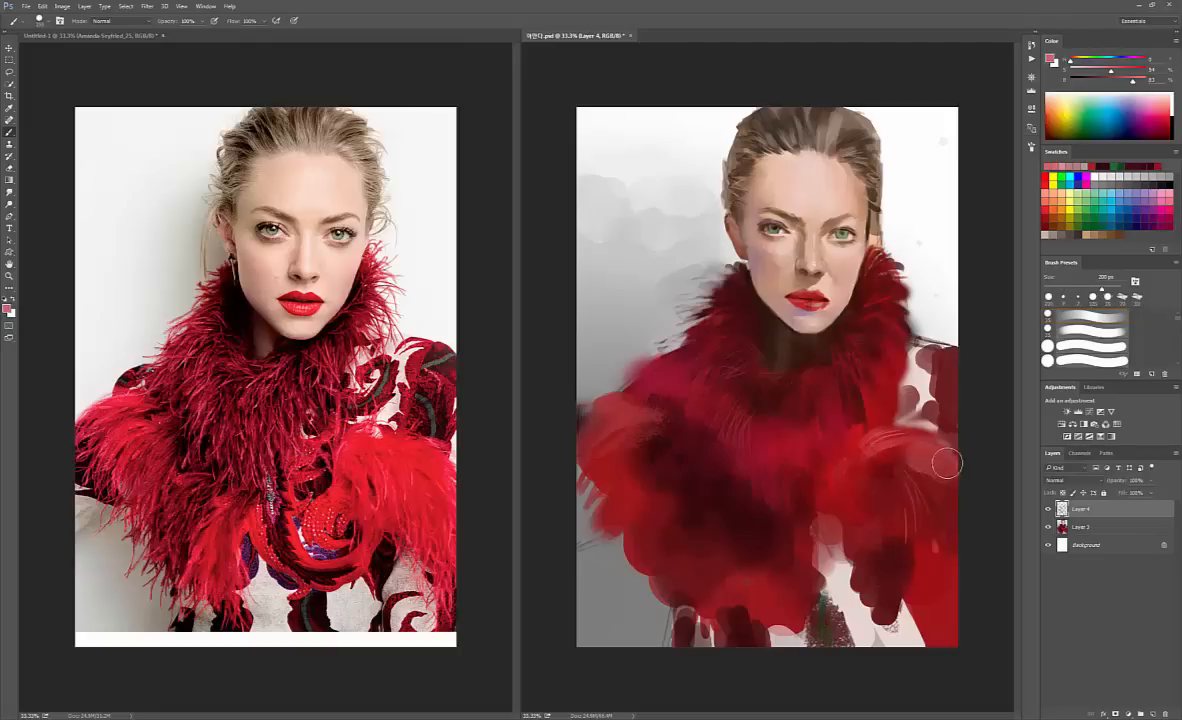
- Add thin curved pink feather strokes over the top of the viewer's-right puff with a small round brush
key(bracketleft)
key(bracketleft)
key(bracketleft)
key(bracketleft)
key(bracketleft)
key(bracketleft)
key(bracketleft)
key(bracketleft)
key(bracketleft)
key(bracketleft)
key(bracketleft)
key(bracketleft)
key(bracketleft)
key(bracketleft)
key(bracketleft)
key(bracketleft)
key(bracketleft)
key(bracketleft)
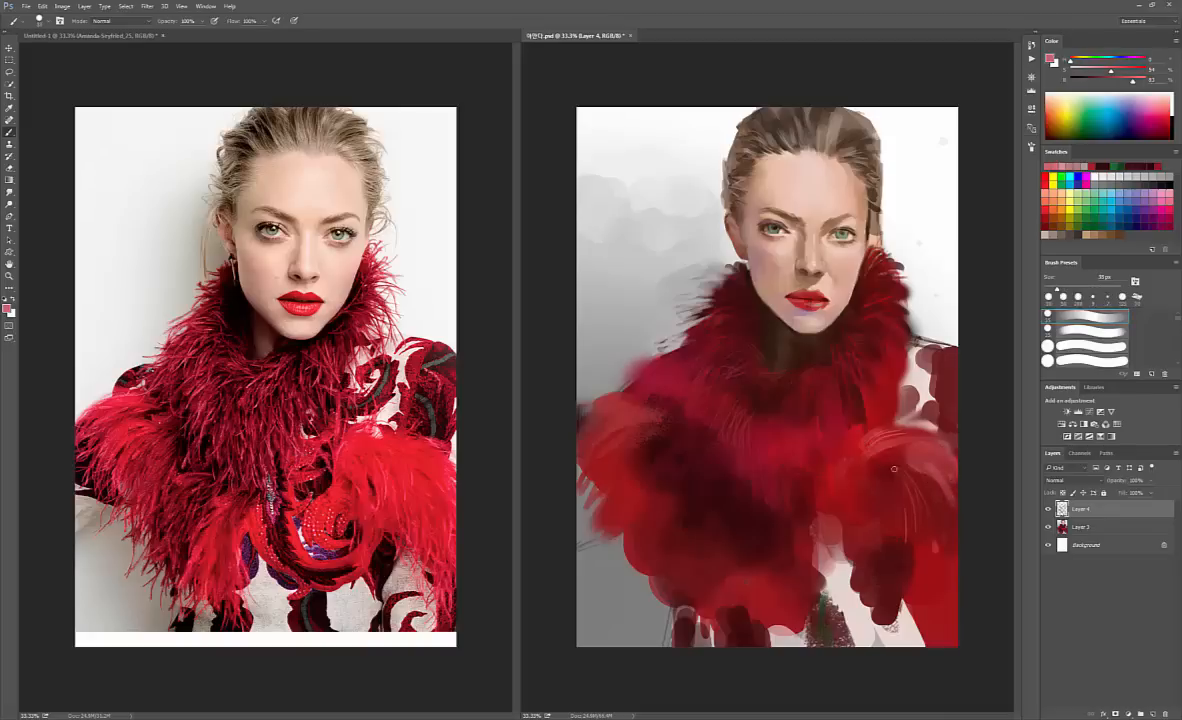
key(bracketleft)
key(bracketleft)
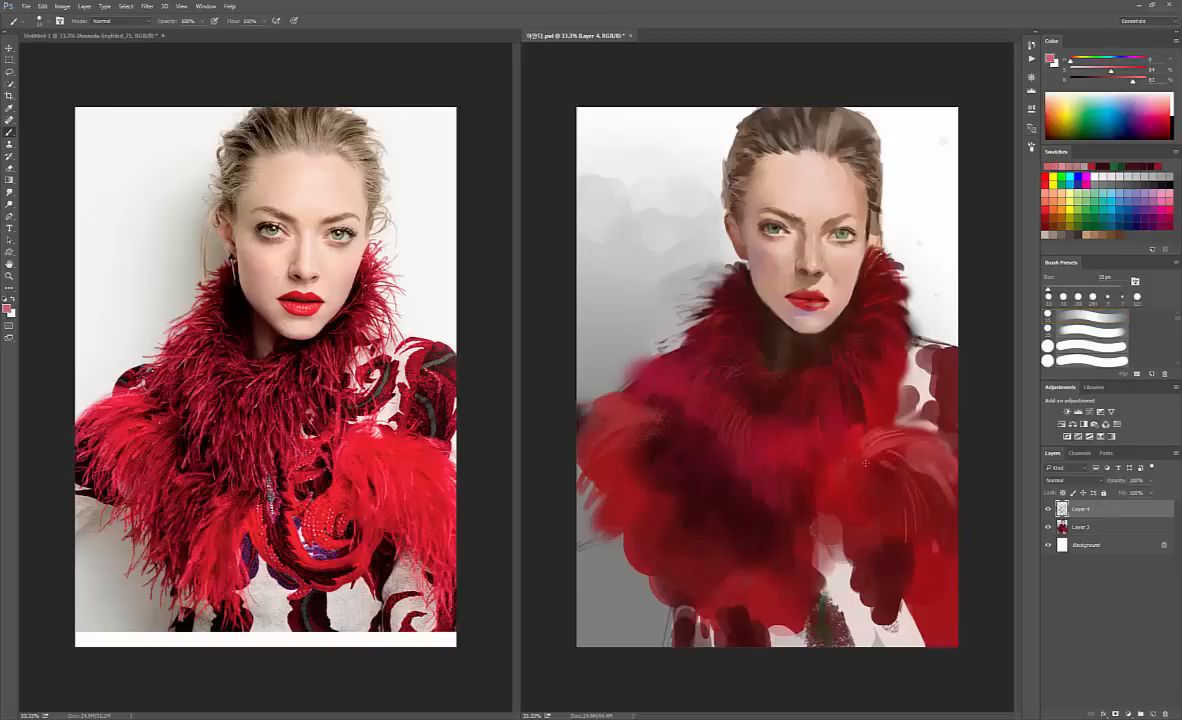
mouse_move(864, 473)
mouse_down()
mouse_move(876, 447)
mouse_move(906, 458)
mouse_up()
- Paint sampled off-white along the top of the viewer's-right puff and the sleeve's outer edge
alt+click(931, 346)
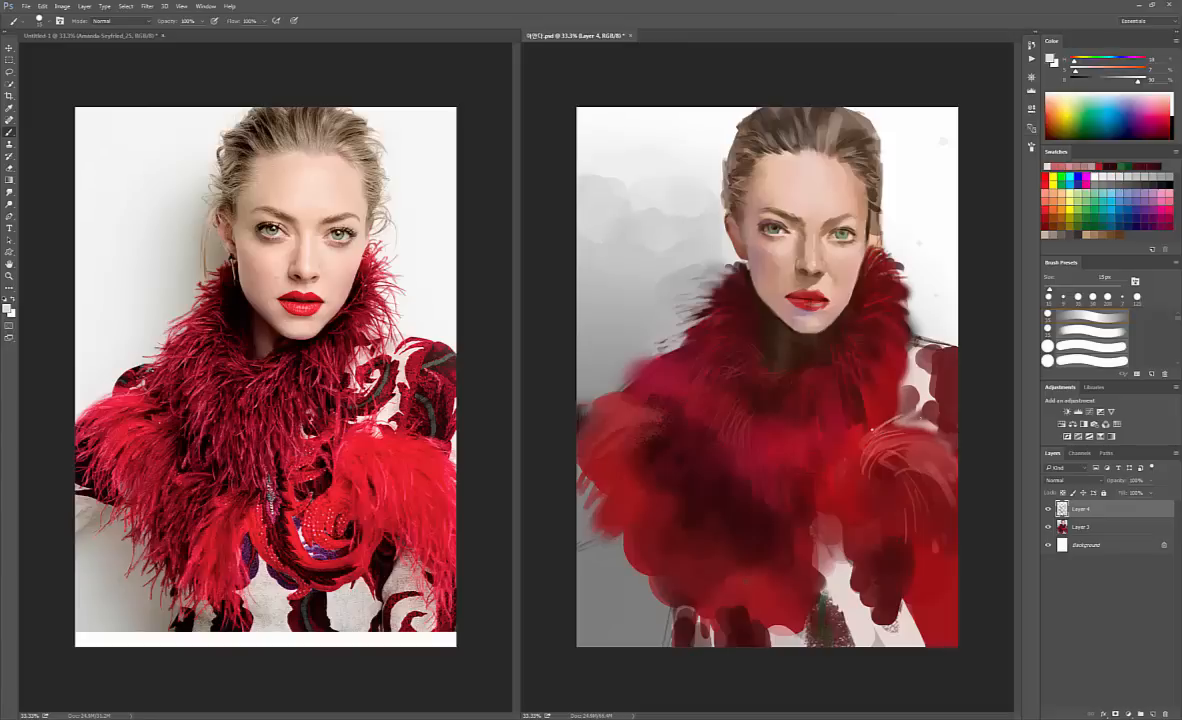
drag(872, 429, 904, 416)
key(bracketright)
key(bracketright)
key(bracketright)
key(bracketright)
key(bracketright)
key(bracketright)
key(bracketright)
key(bracketright)
mouse_move(959, 414)
mouse_down()
mouse_move(956, 455)
mouse_move(964, 408)
mouse_up()
key(bracketleft)
key(bracketleft)
key(bracketleft)
key(bracketleft)
key(bracketleft)
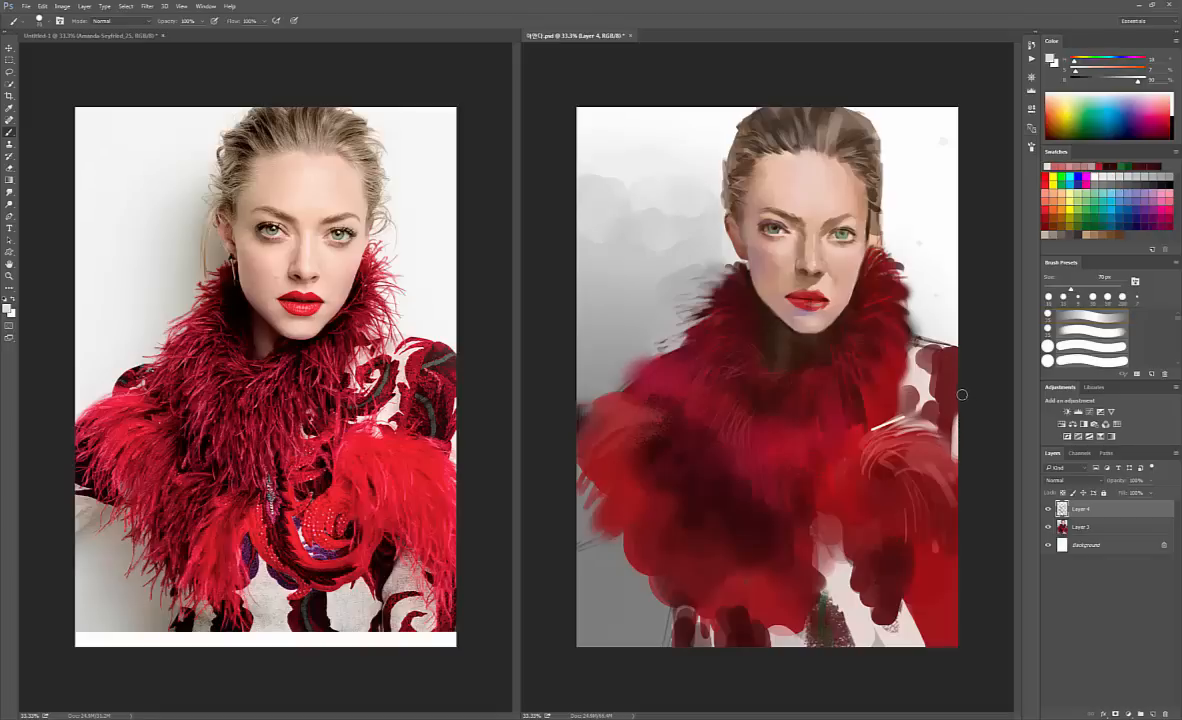
- Break up the viewer's-right sleeve pattern with off-white and rework its shapes in sampled crimson at 80 px
key(bracketright)
key(bracketright)
key(bracketright)
key(bracketright)
key(bracketright)
alt+click(887, 383)
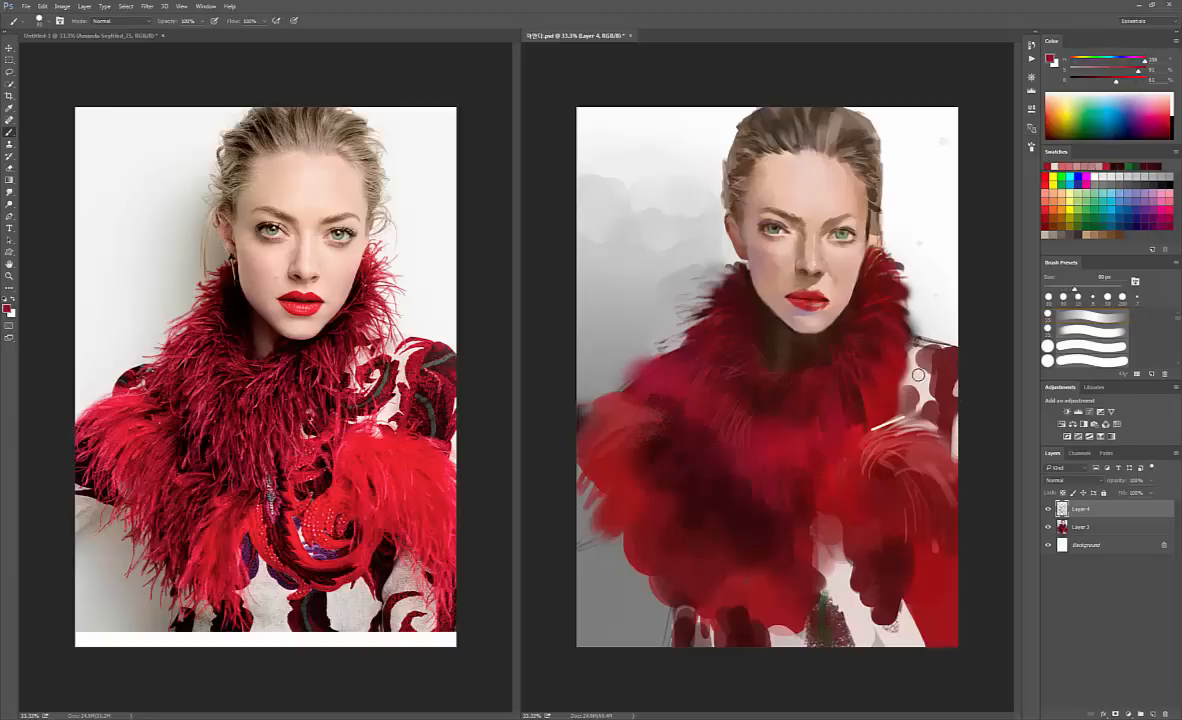
drag(929, 367, 936, 388)
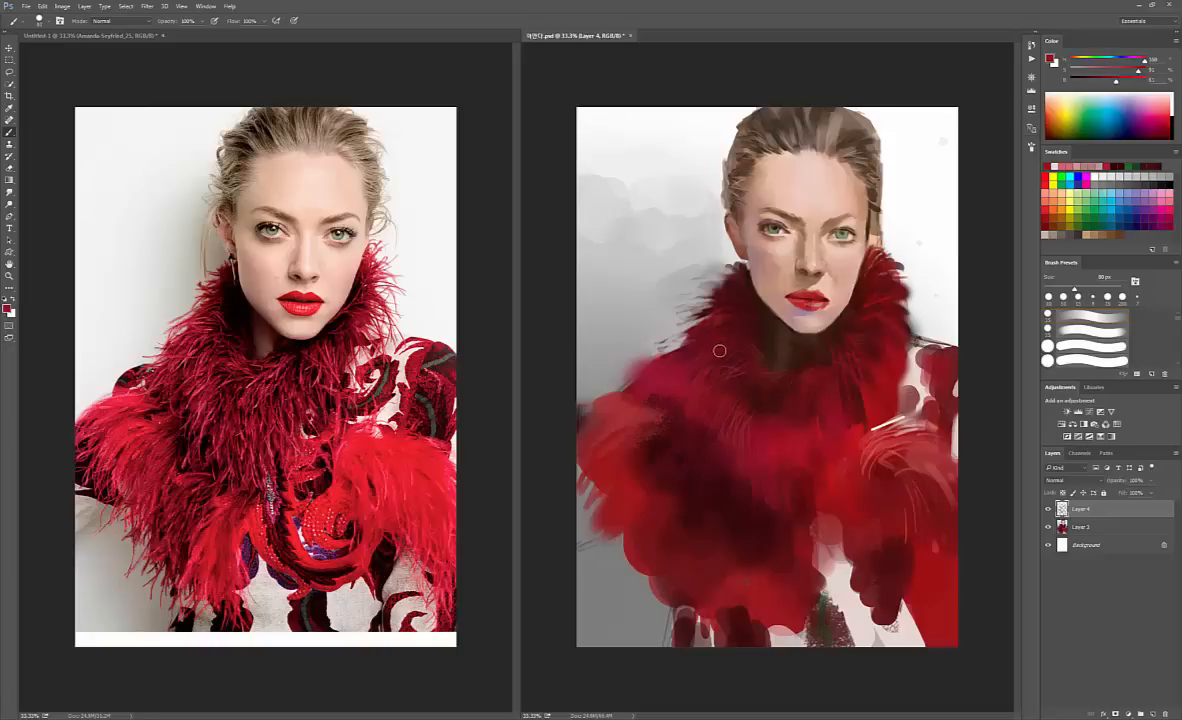
- Define the viewer's-left shoulder edge in sampled deep crimson, using a fine brush and a 60 px brush
key(bracketleft)
key(bracketleft)
key(bracketleft)
key(bracketleft)
key(bracketleft)
alt+click(752, 322)
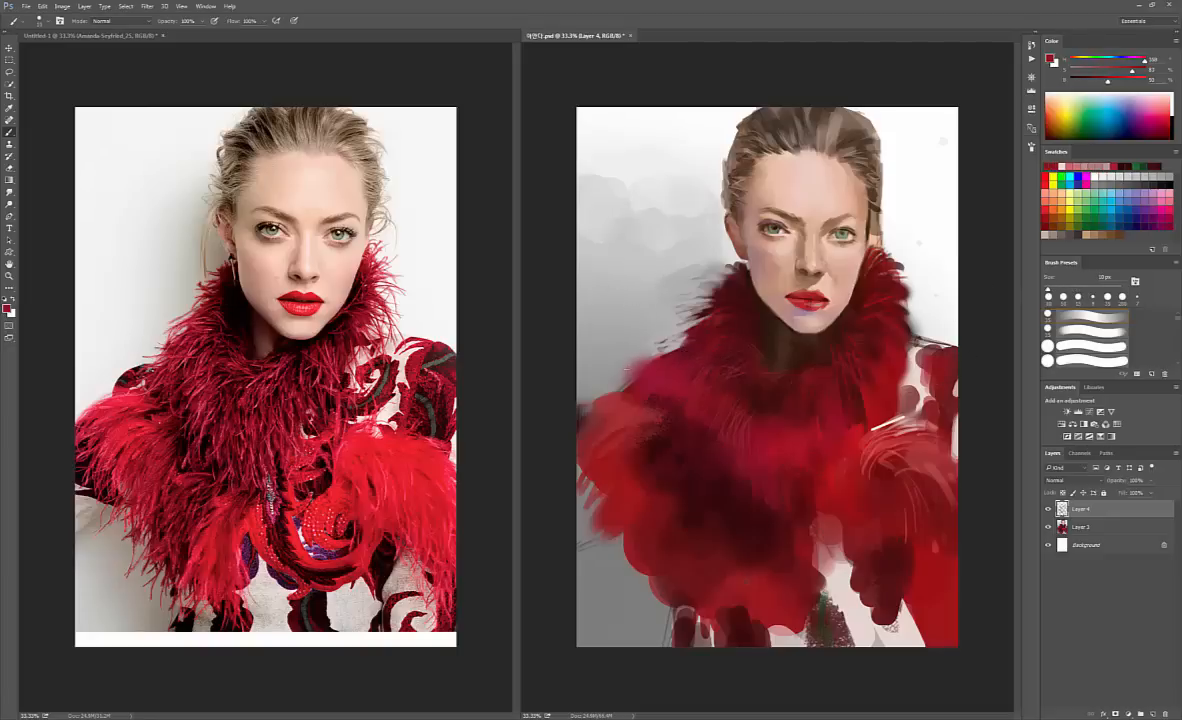
key(bracketright)
key(bracketright)
key(bracketright)
key(bracketright)
key(bracketright)
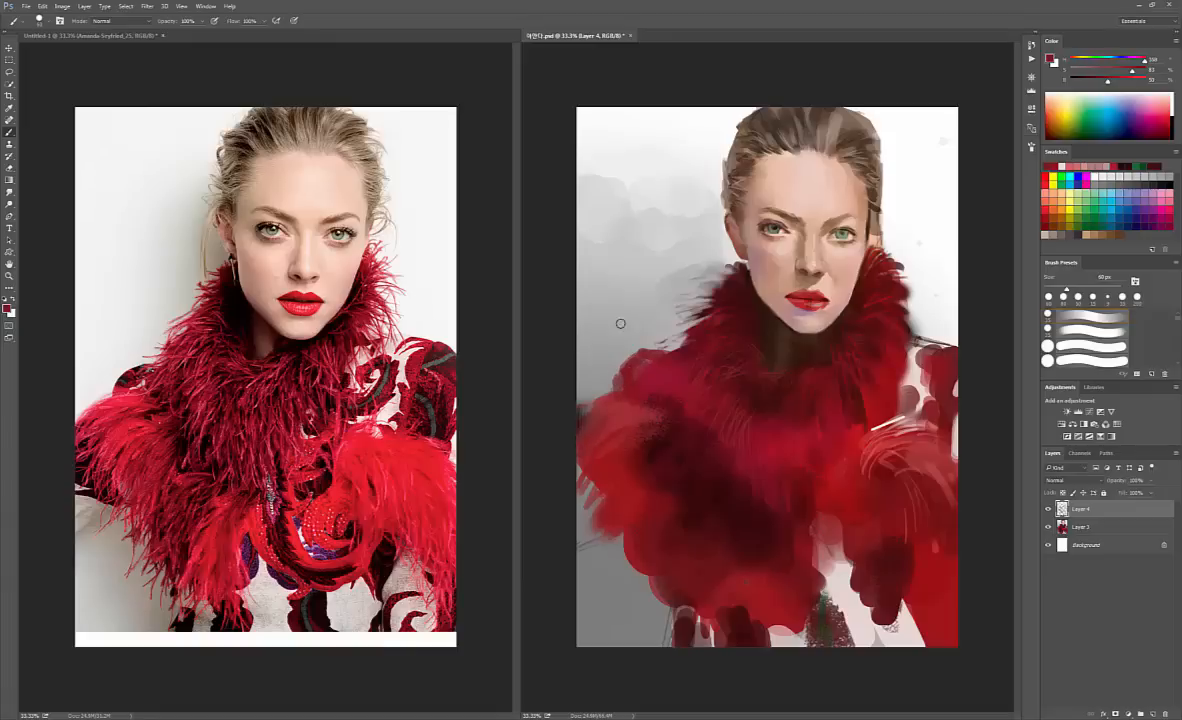
- Add a dark green accent to the viewer's-left shoulder and refine its outline with sampled dark maroon and crimson
click(1130, 166)
drag(623, 377, 629, 369)
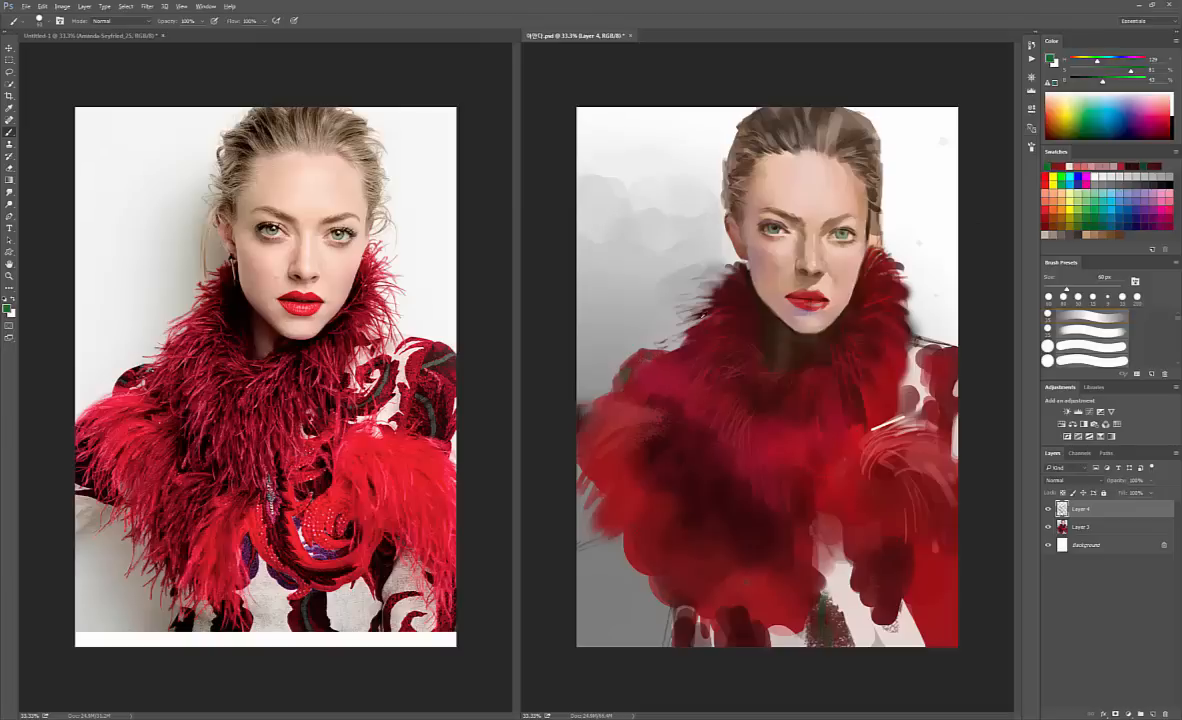
alt+click(709, 490)
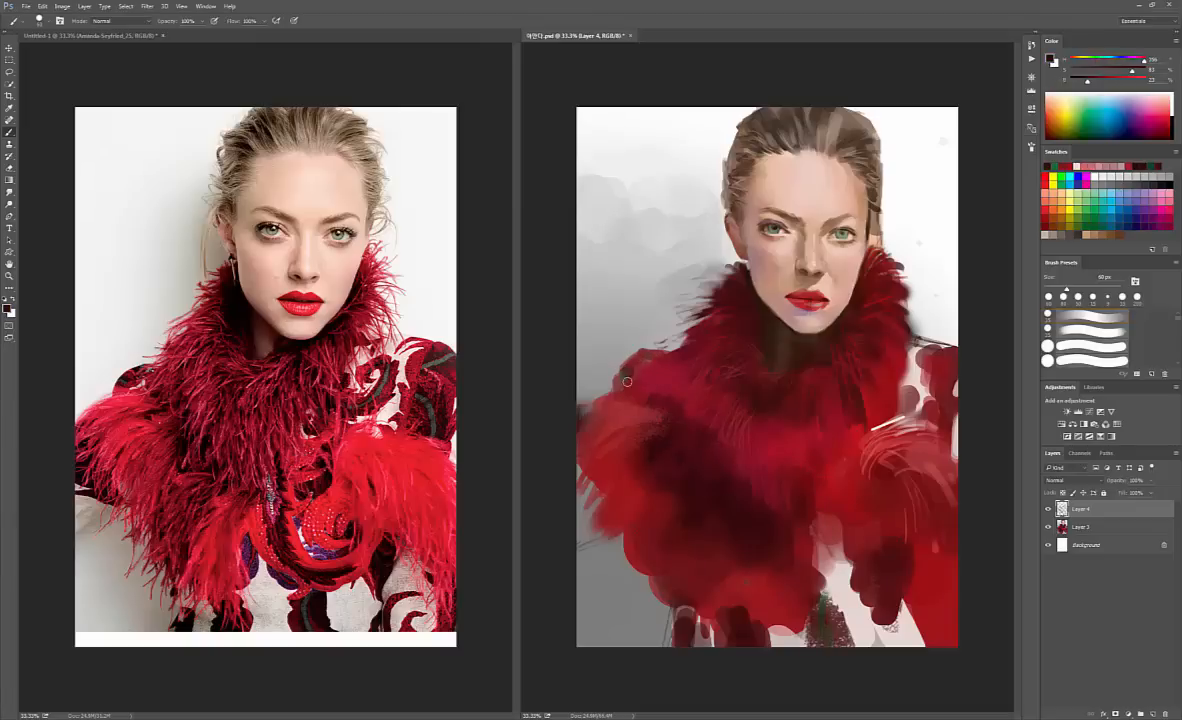
alt+click(663, 342)
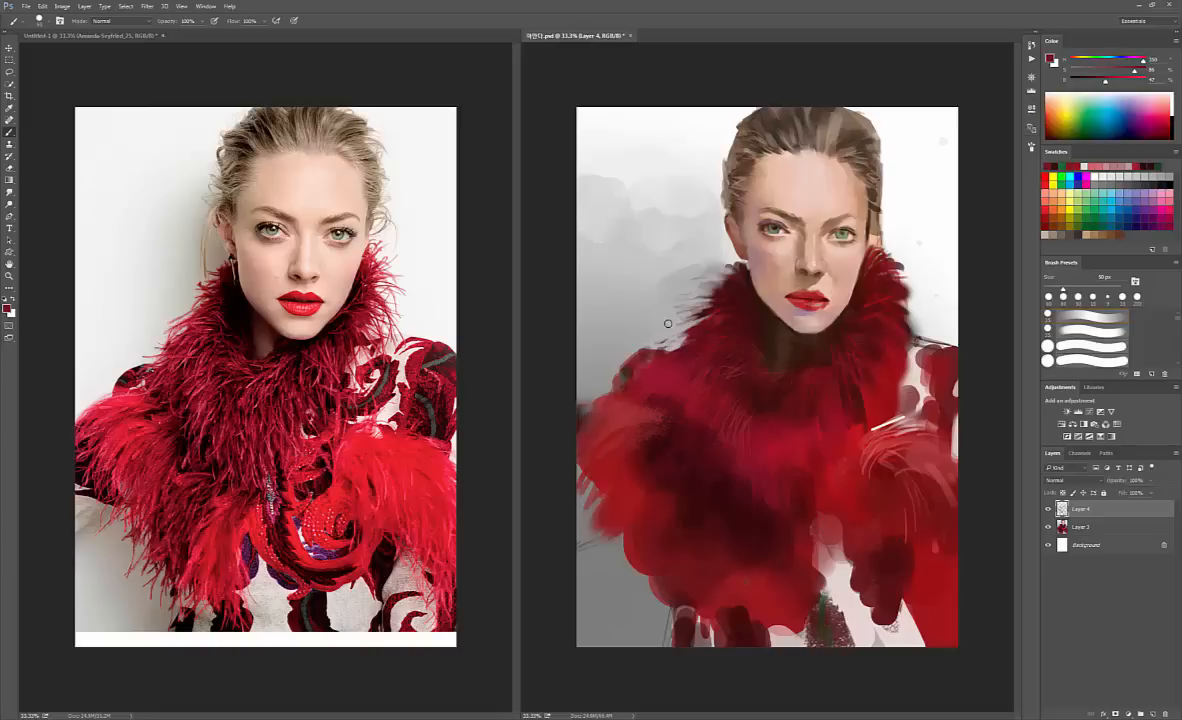
key(bracketleft)
key(bracketleft)
key(bracketleft)
key(bracketright)
key(bracketleft)
- Sample the viewer's-left puff's red, desaturate it and add fine pink feather strokes across the puff's top
alt+click(615, 413)
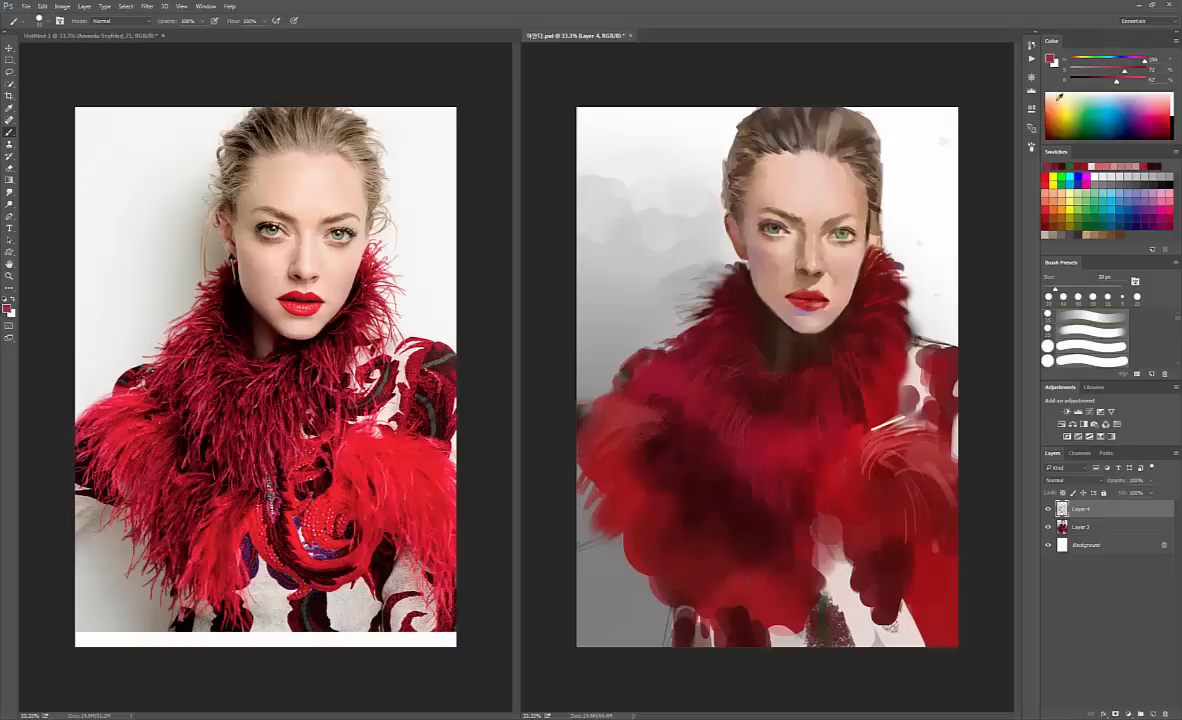
drag(1124, 71, 1091, 71)
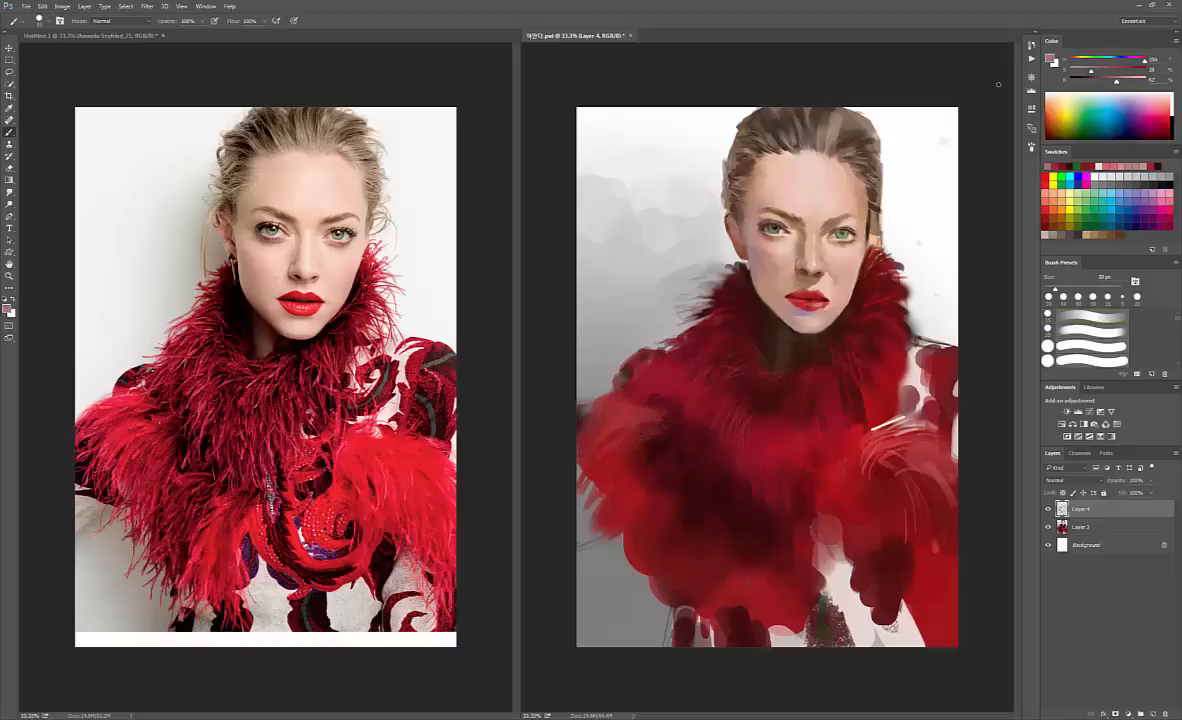
key(bracketleft)
key(bracketleft)
key(bracketleft)
key(bracketleft)
key(bracketright)
key(bracketright)
key(bracketright)
key(bracketright)
click(1098, 73)
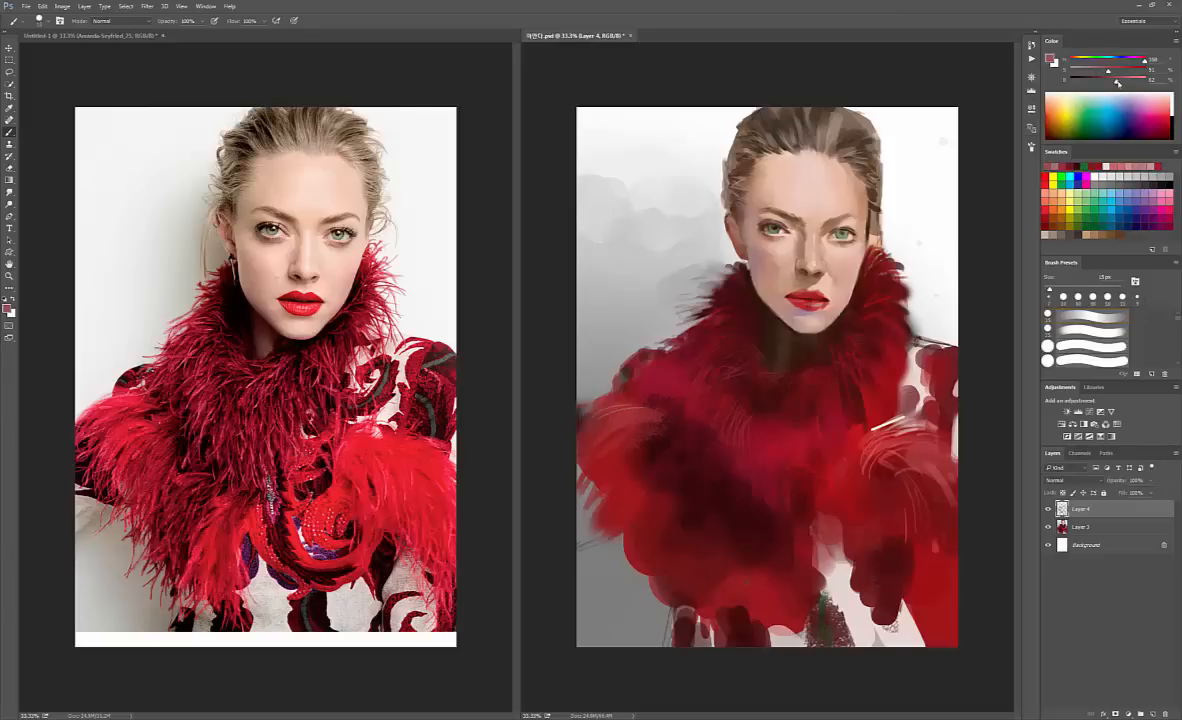
- Brighten the pink and add curved feather strokes down the viewer's-left puff's lower edge and in the collar's dark centre
drag(1117, 83, 1122, 81)
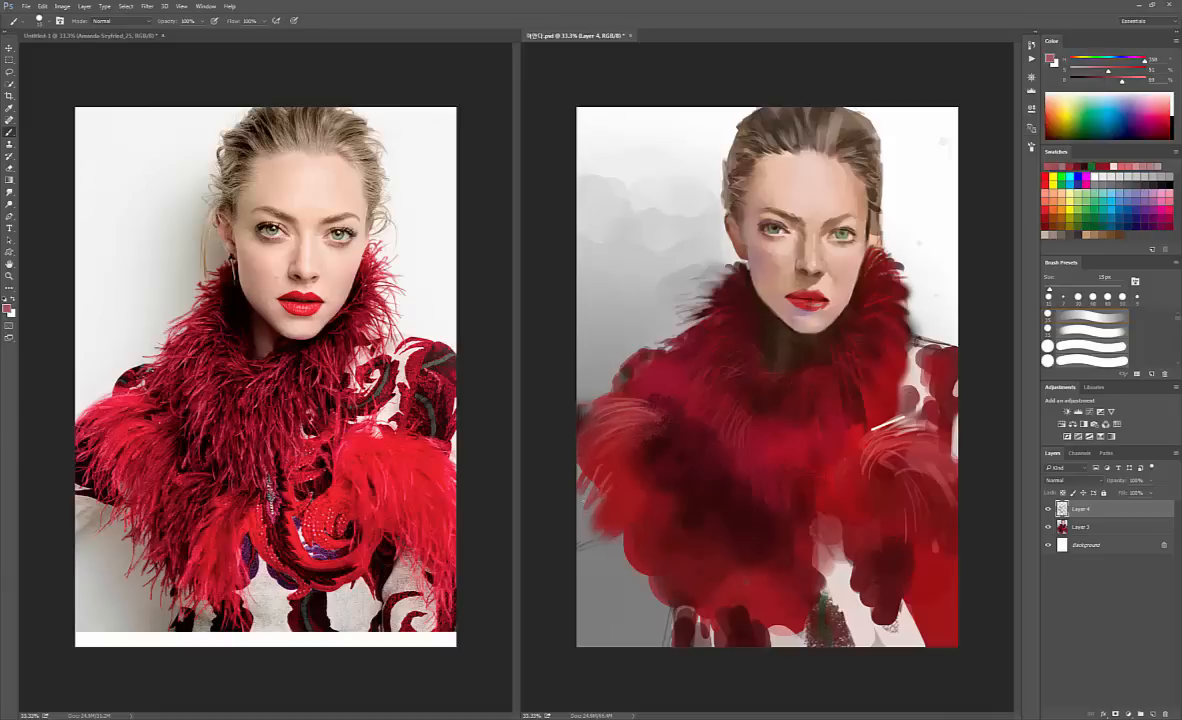
drag(645, 493, 632, 553)
mouse_move(648, 504)
mouse_down()
mouse_move(637, 555)
mouse_move(649, 574)
mouse_up()
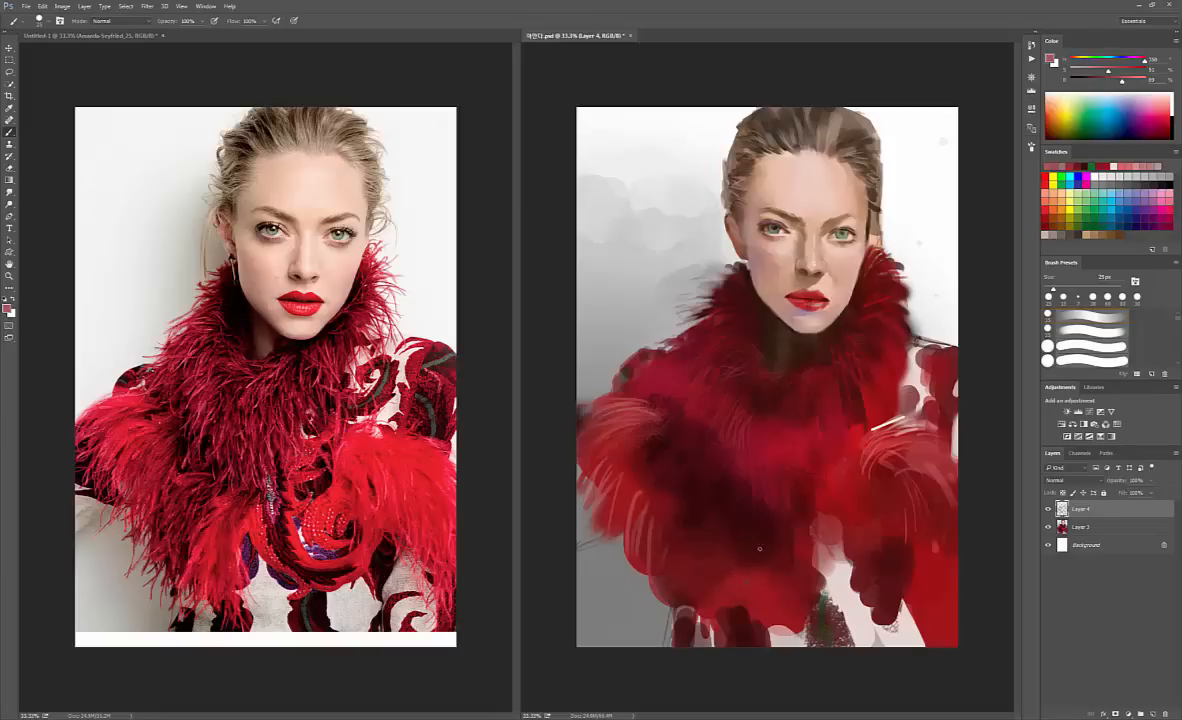
key(bracketleft)
drag(720, 538, 745, 512)
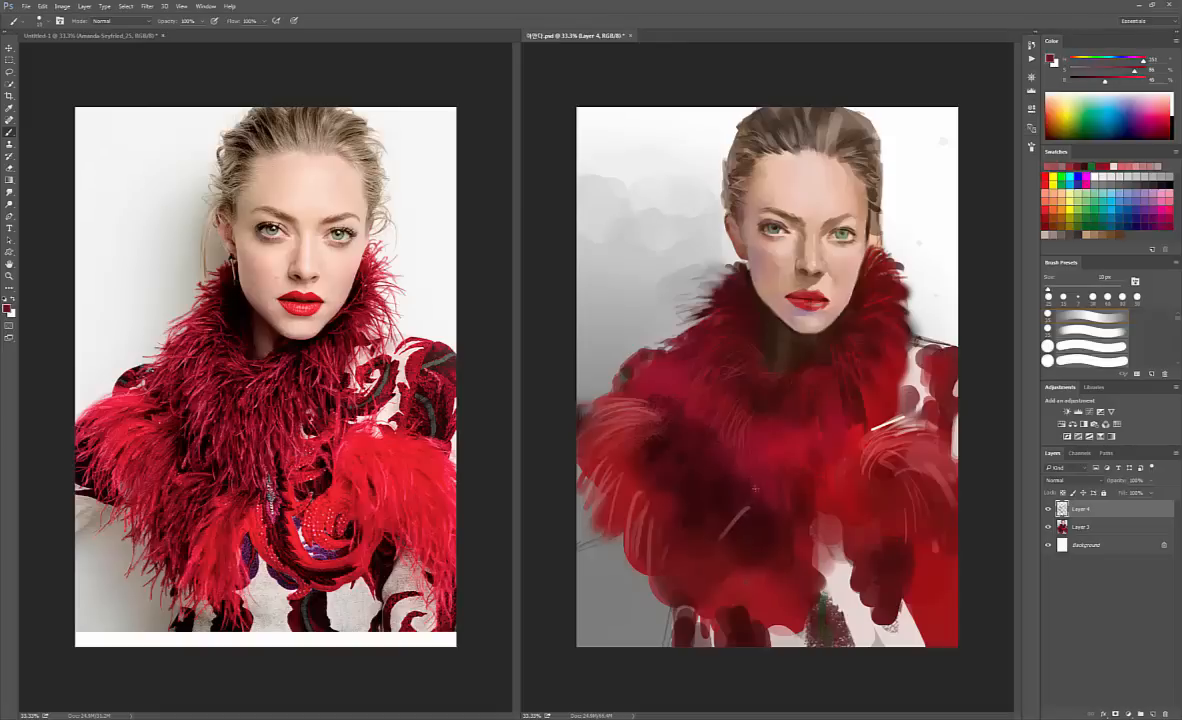
- Sample dark crimson and a brighter red from the collar and paint 30 px feather strokes across its lower centre
alt+click(750, 510)
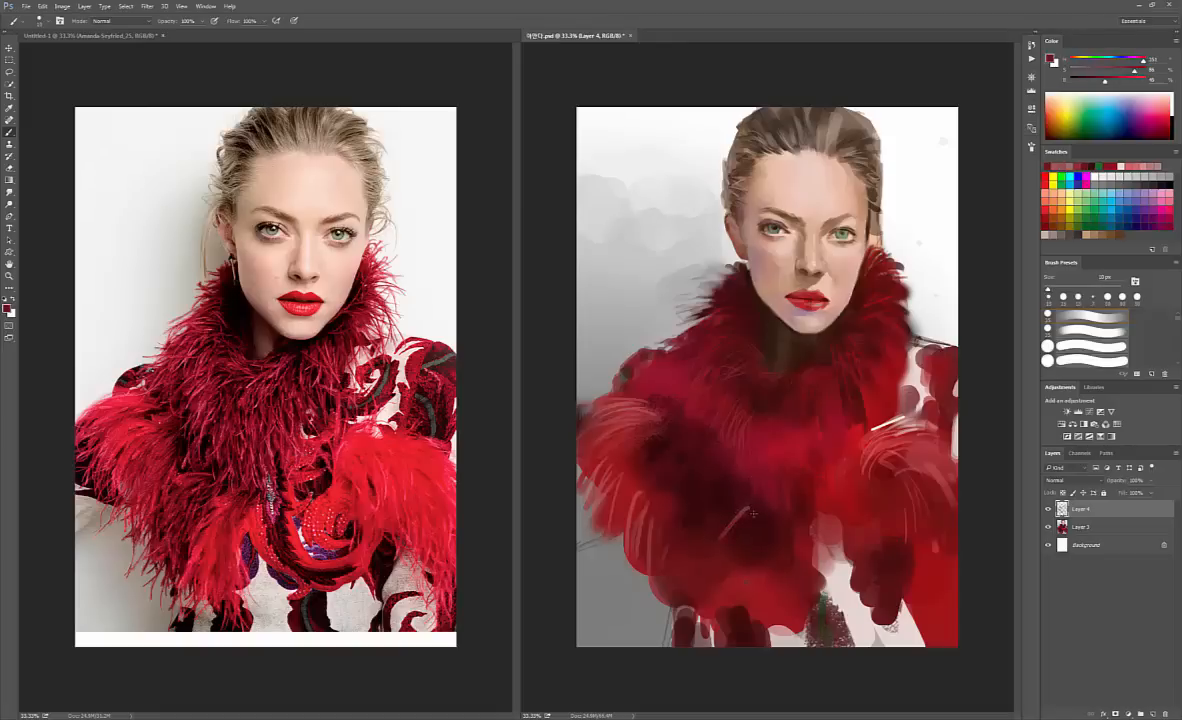
key(bracketright)
key(bracketright)
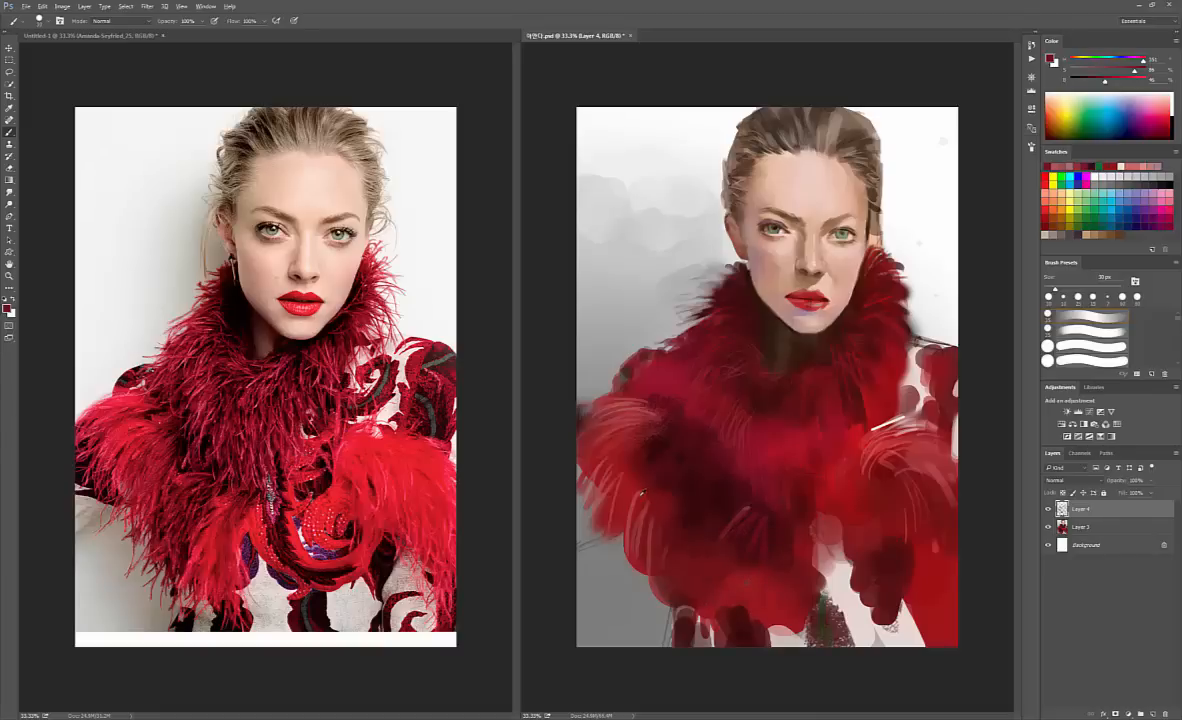
alt+click(642, 494)
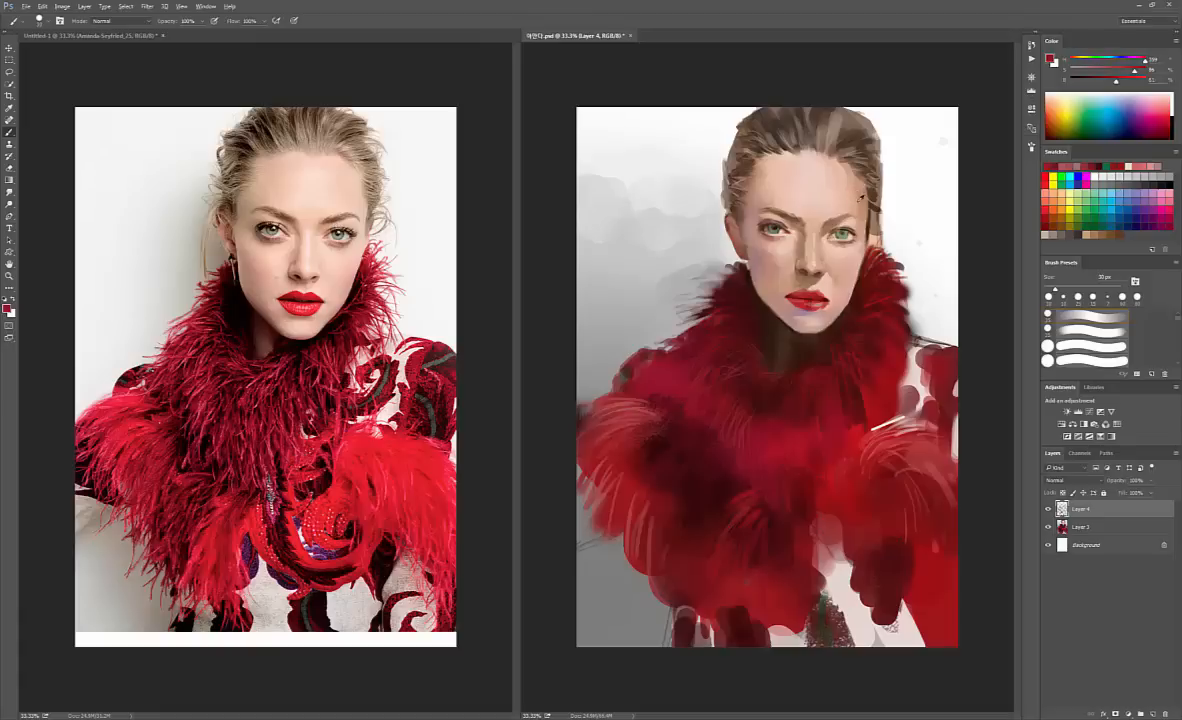
- Try test strokes on the grey background in colours sampled from the hair and skin, and undo them
alt+click(798, 188)
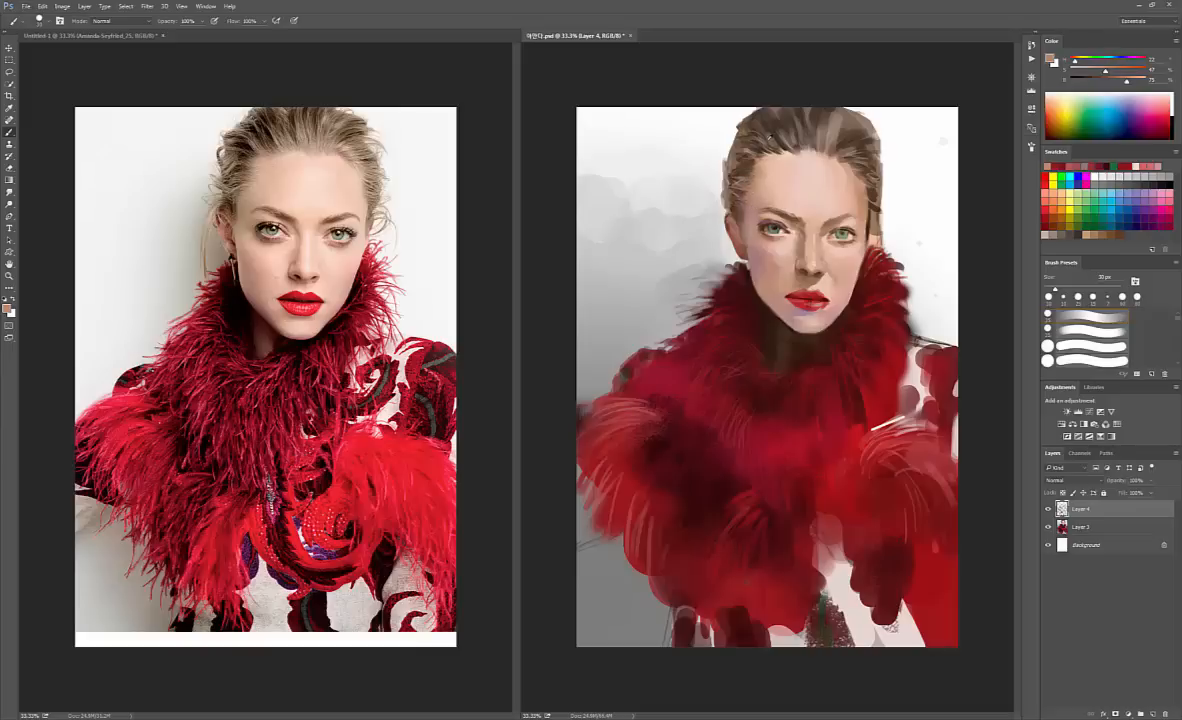
alt+click(769, 135)
drag(667, 152, 683, 196)
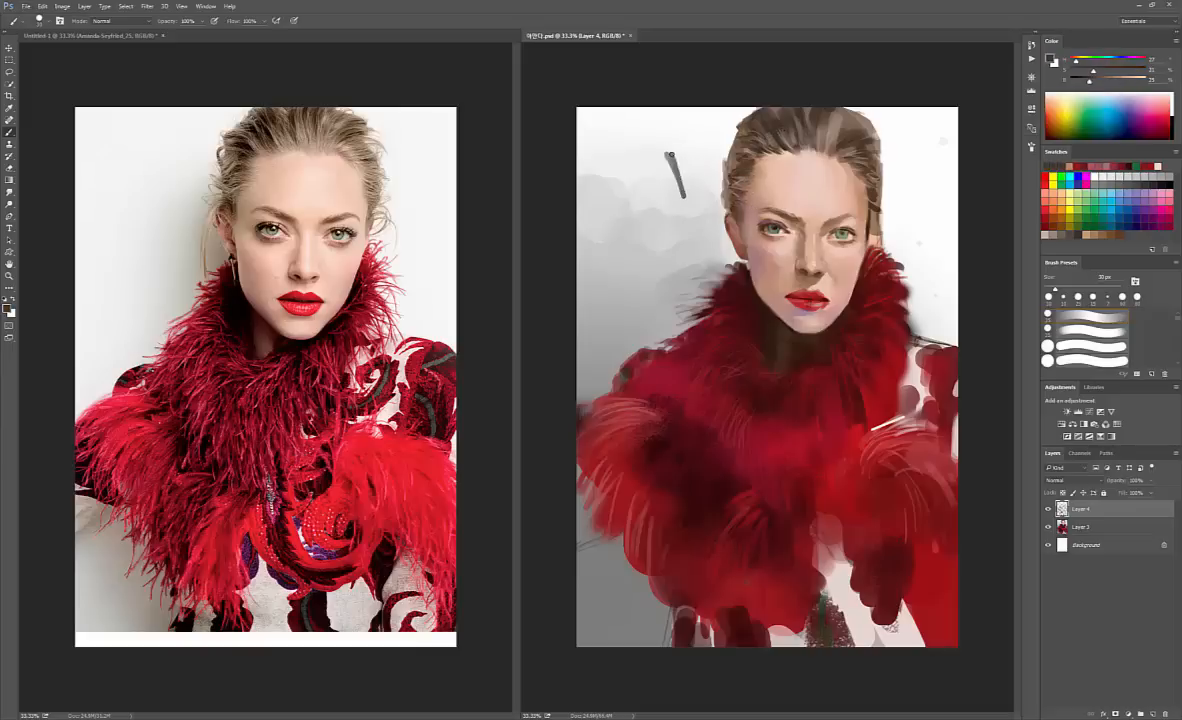
key(ctrl+z)
alt+click(765, 232)
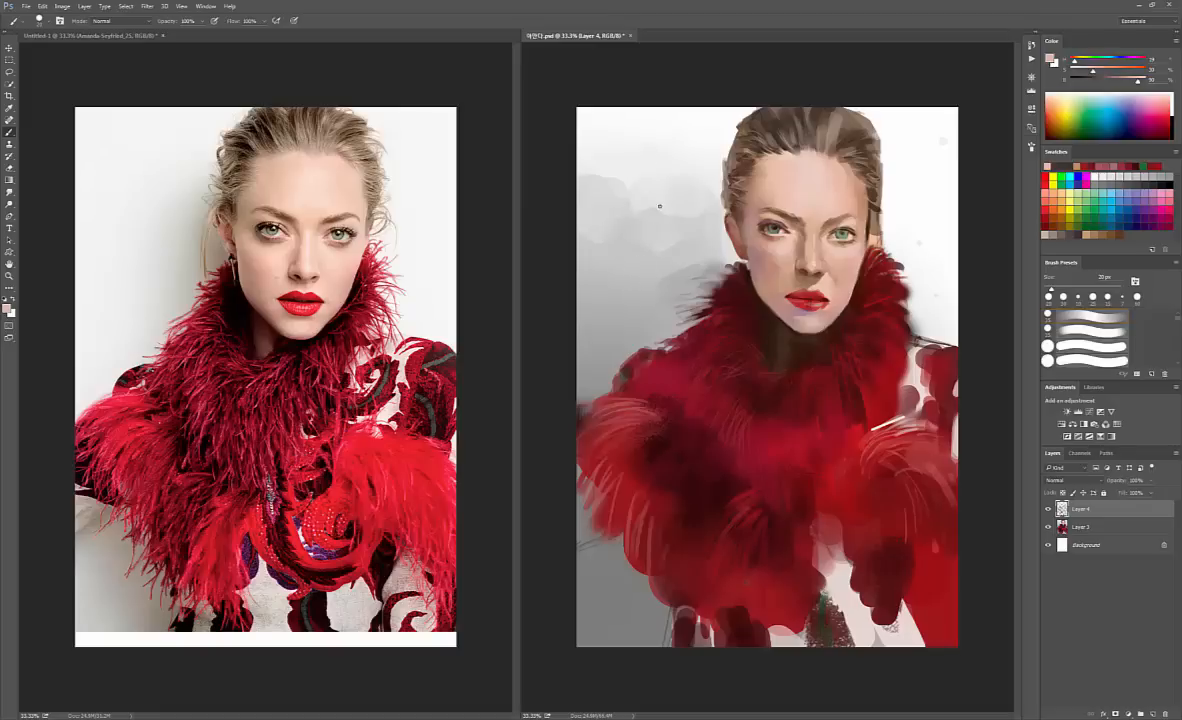
drag(648, 265, 666, 190)
key(ctrl+z)
alt+click(803, 234)
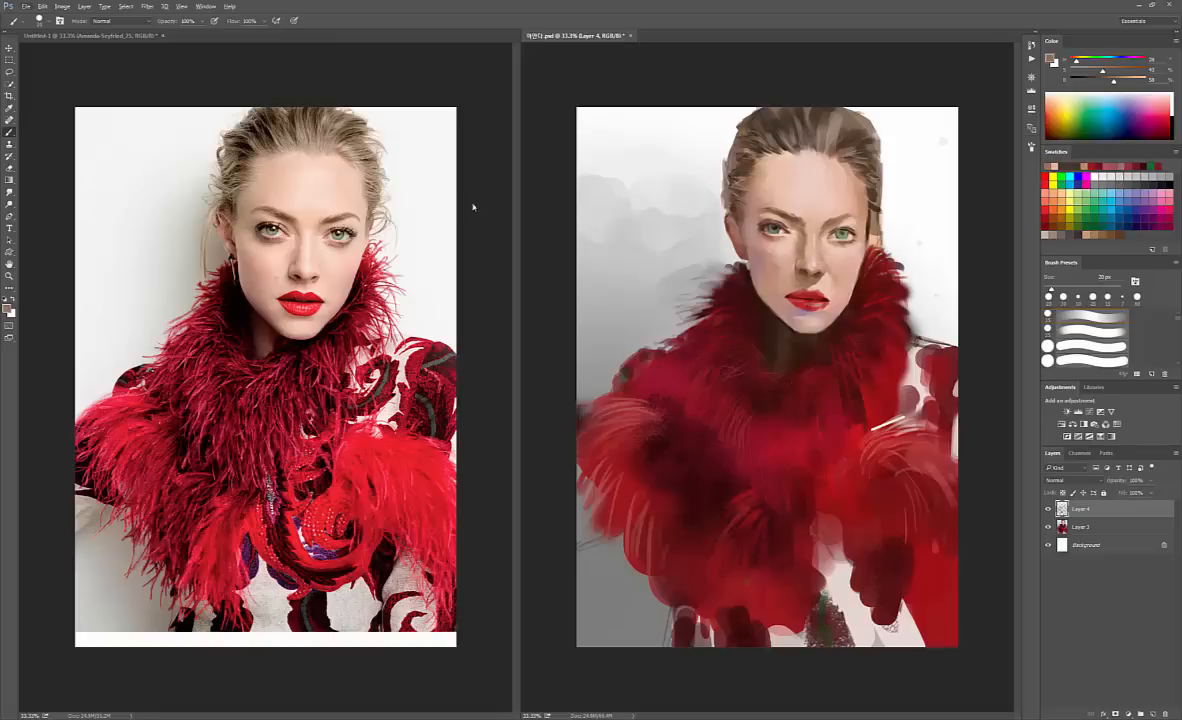
- On a new layer, make a circular selection beside the face and fill it with sampled tan skin colour
click(9, 59)
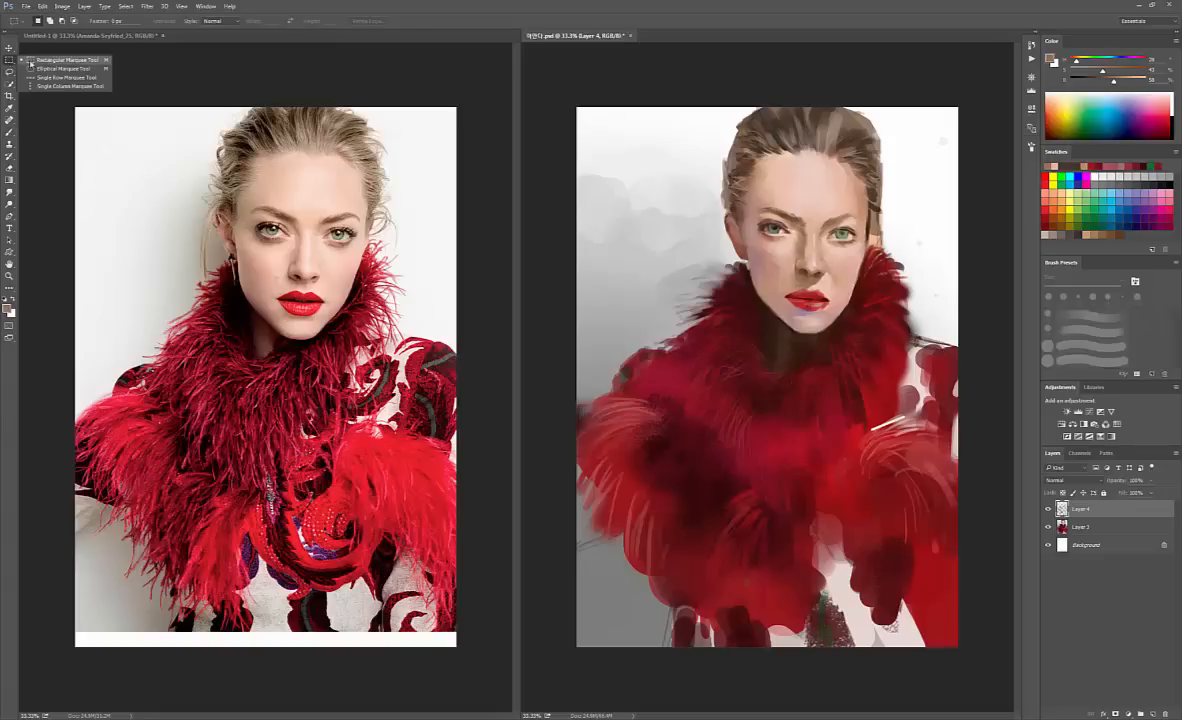
click(62, 68)
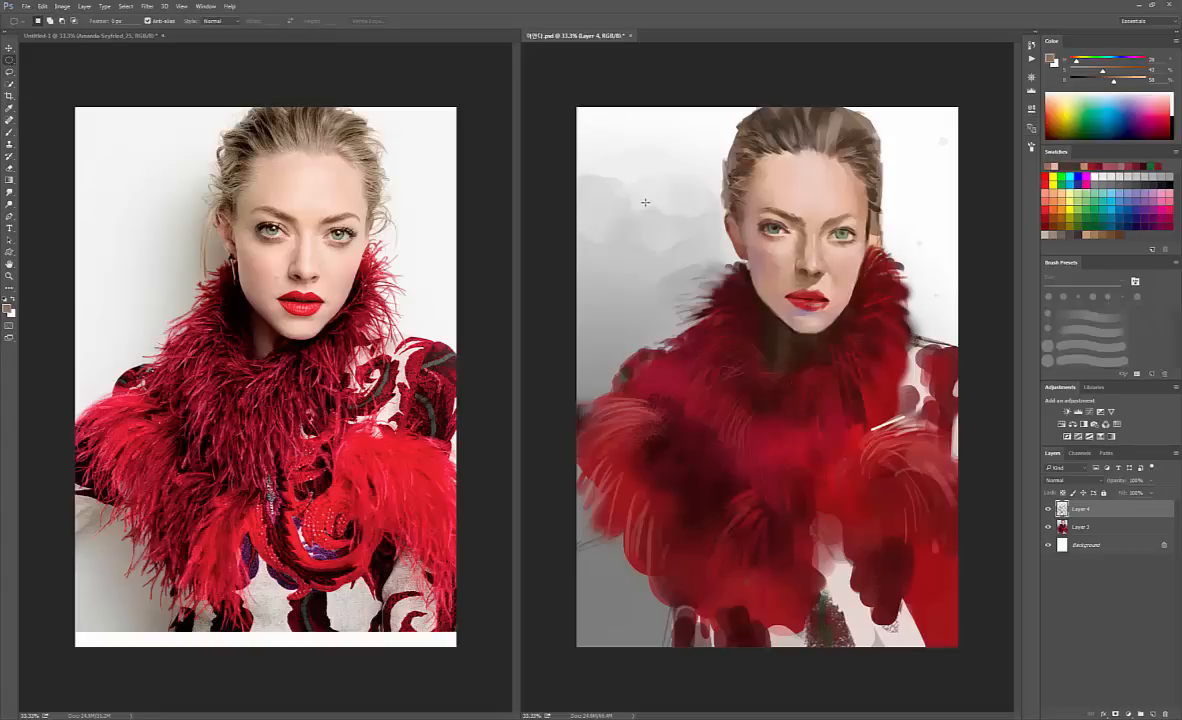
click(1153, 714)
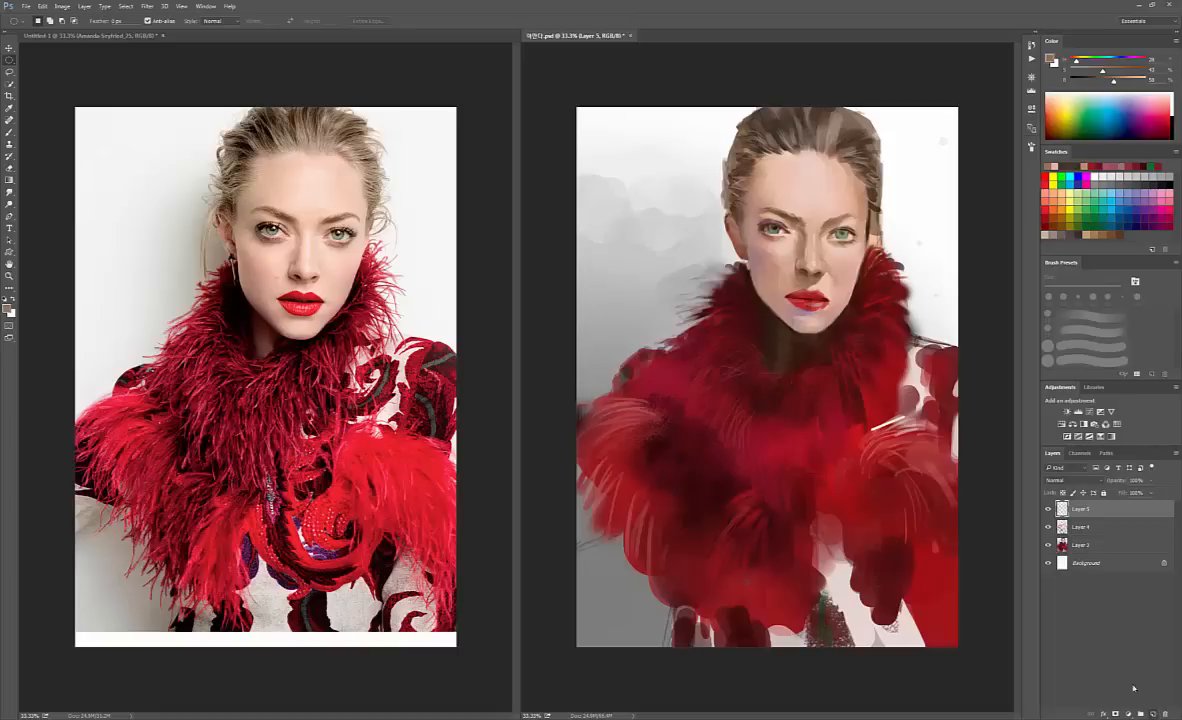
mouse_move(566, 165)
mouse_down()
mouse_move(614, 226)
mouse_move(700, 276)
mouse_up()
key(b)
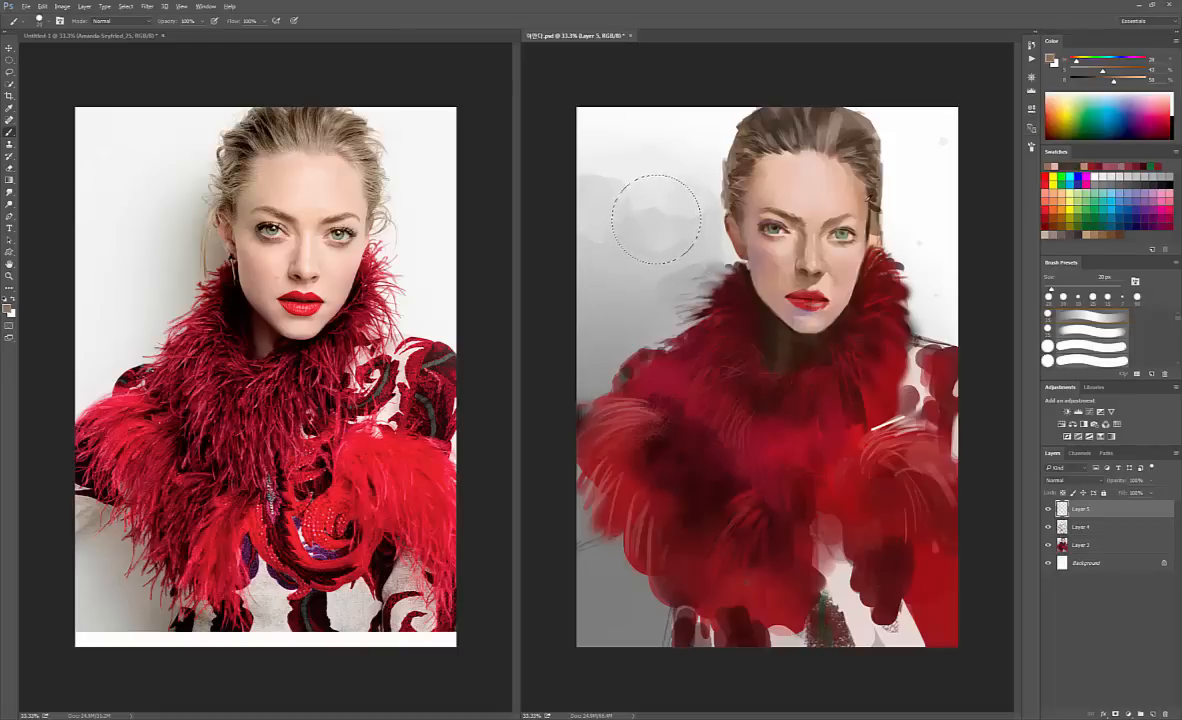
alt+click(861, 197)
alt+click(762, 218)
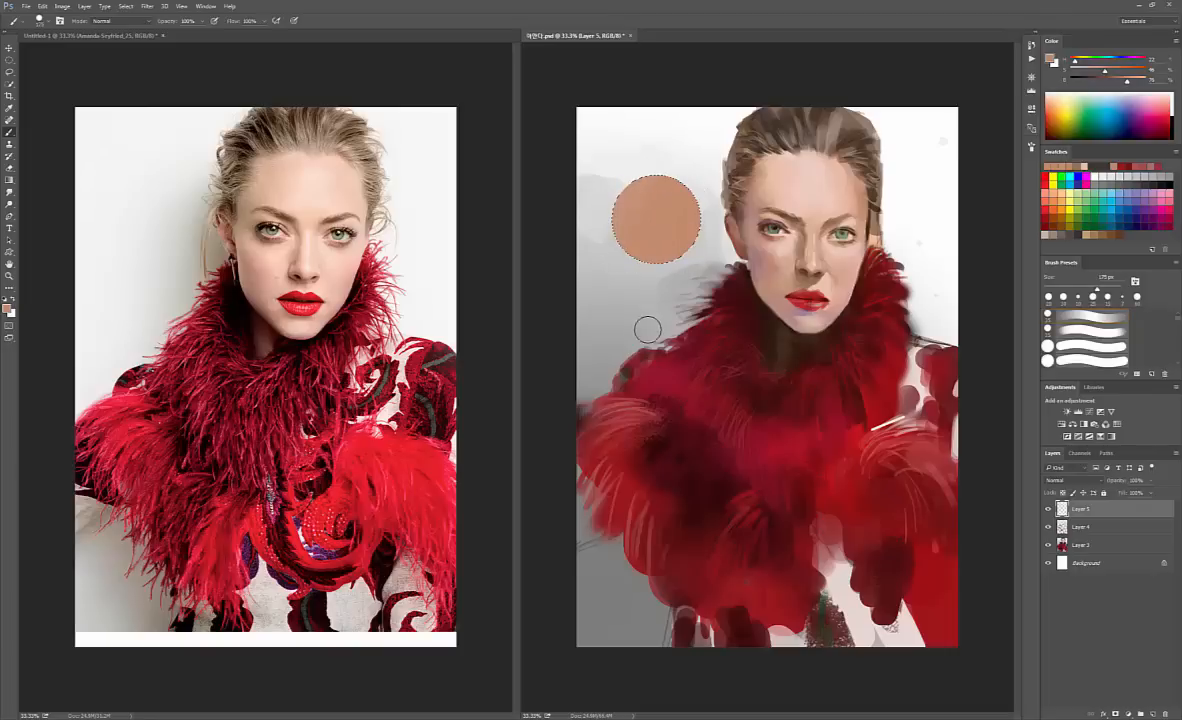
- Shade the circle's lower half with darker, more saturated brown using a soft 250 px brush, and tint its bottom edge dark blue
drag(1126, 83, 1107, 83)
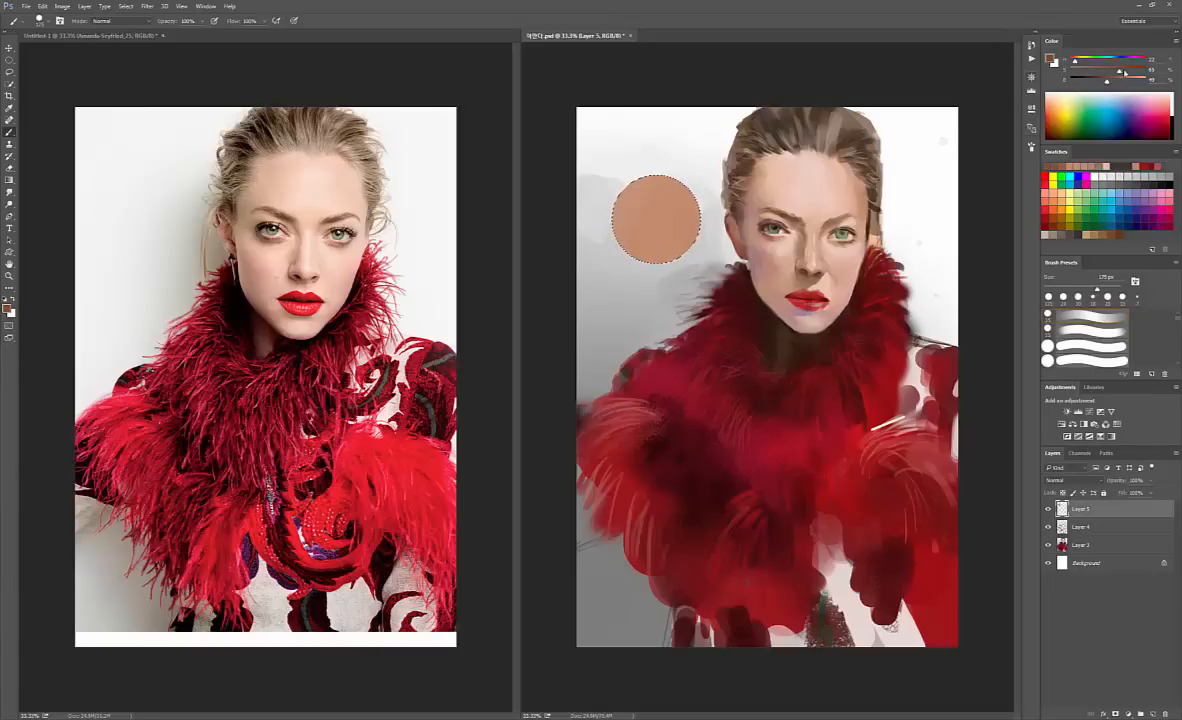
right_click(698, 265)
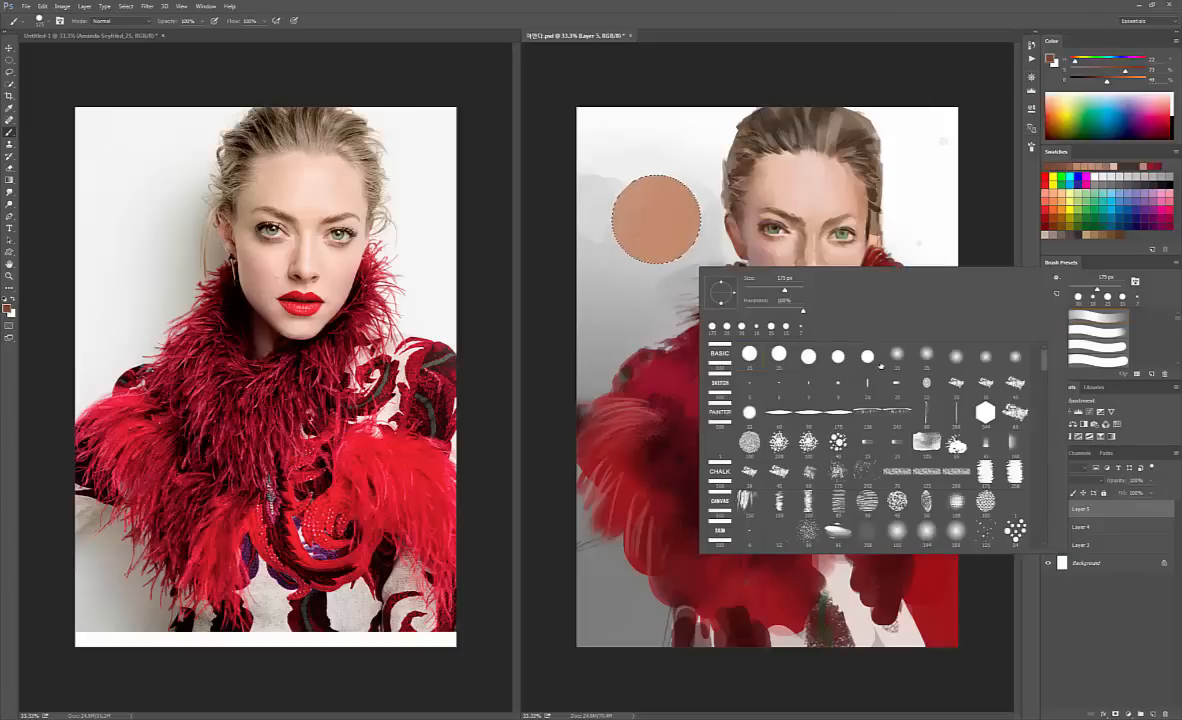
double_click(899, 357)
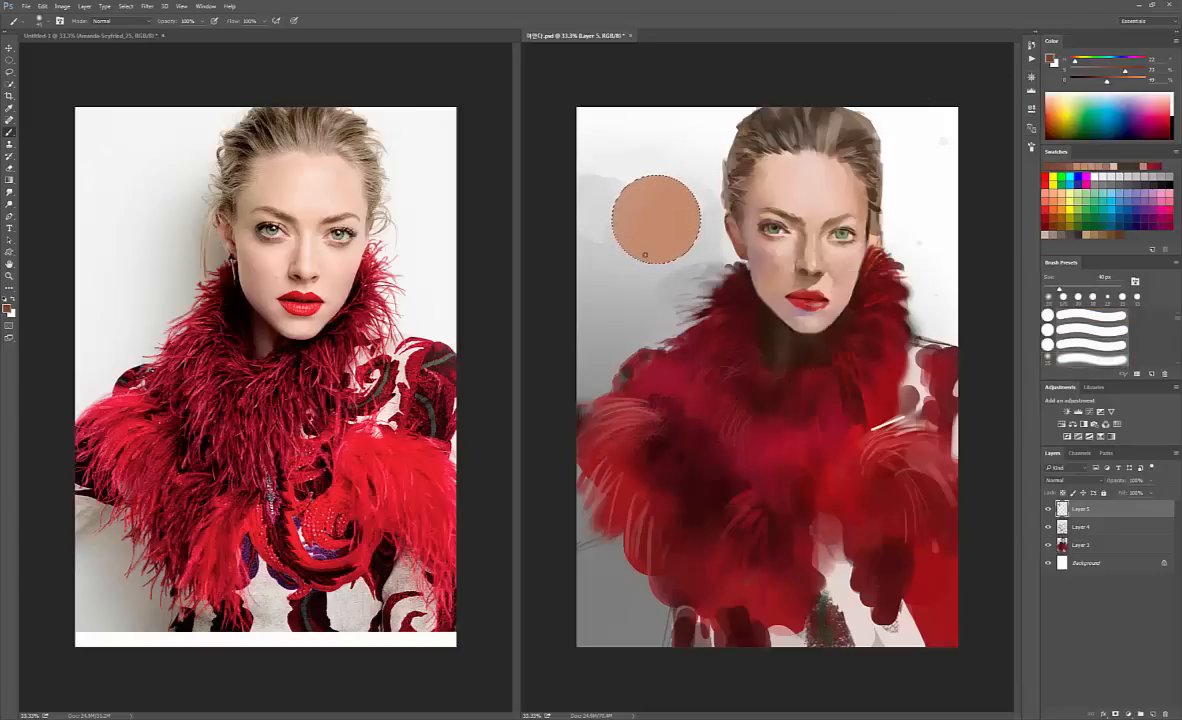
key(])
key(])
key(])
key(])
key(])
key(])
key(])
drag(628, 249, 690, 215)
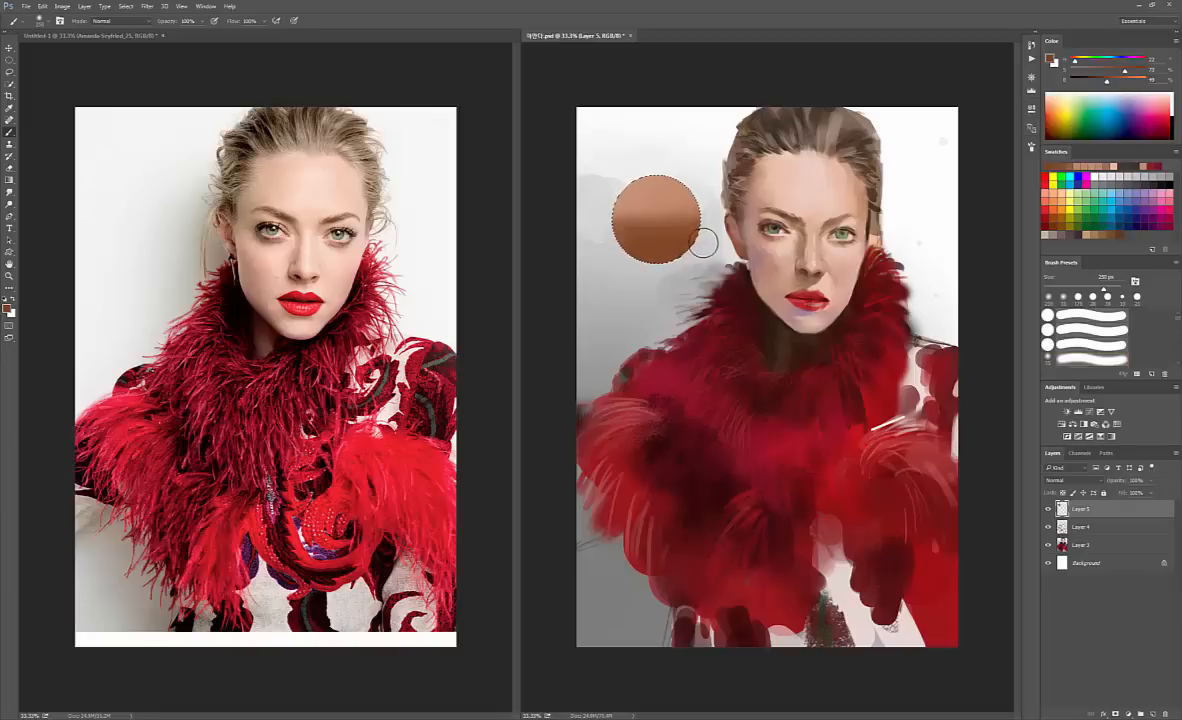
click(1141, 115)
click(1126, 115)
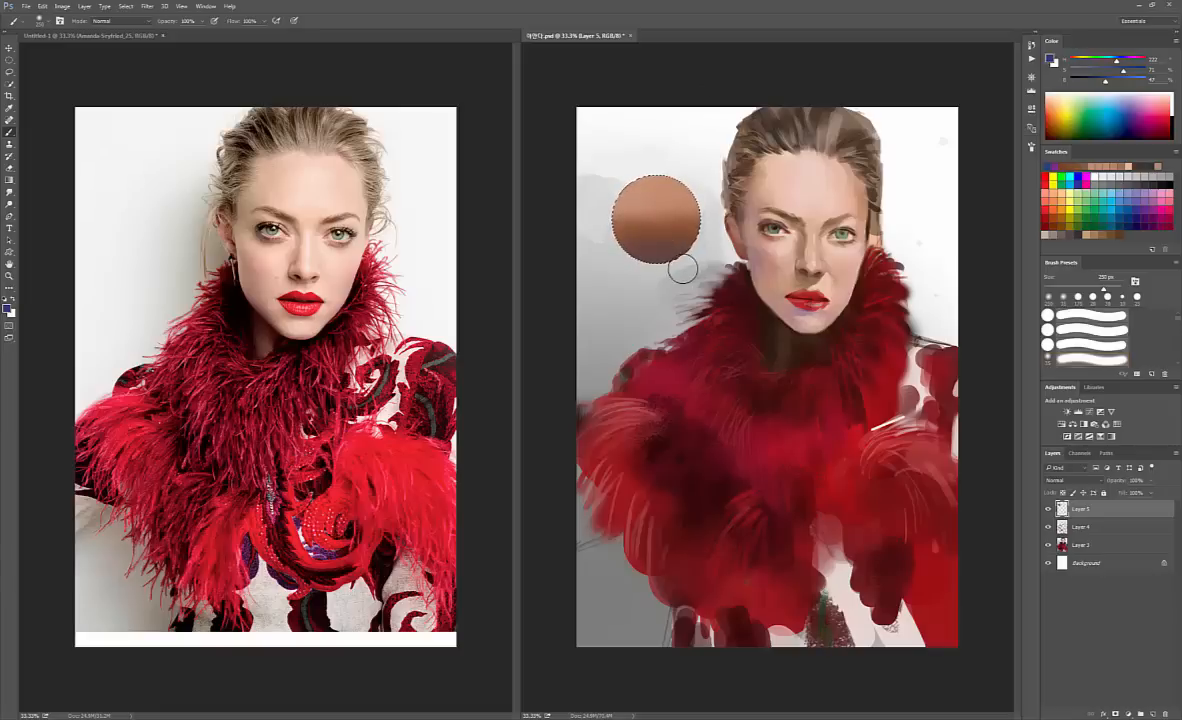
- Sample light skin from the forehead and blend a soft highlight into the practice sphere with 175 px and 200 px brushes
alt+click(834, 179)
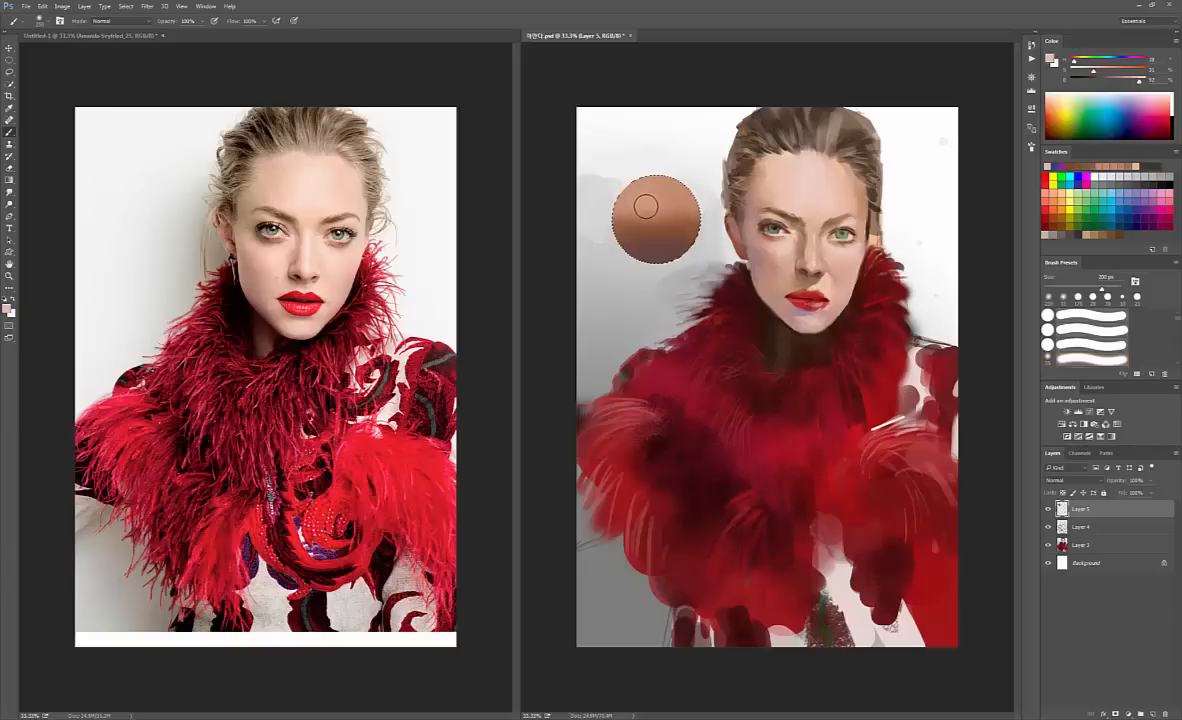
key(bracketleft)
key(bracketleft)
key(bracketleft)
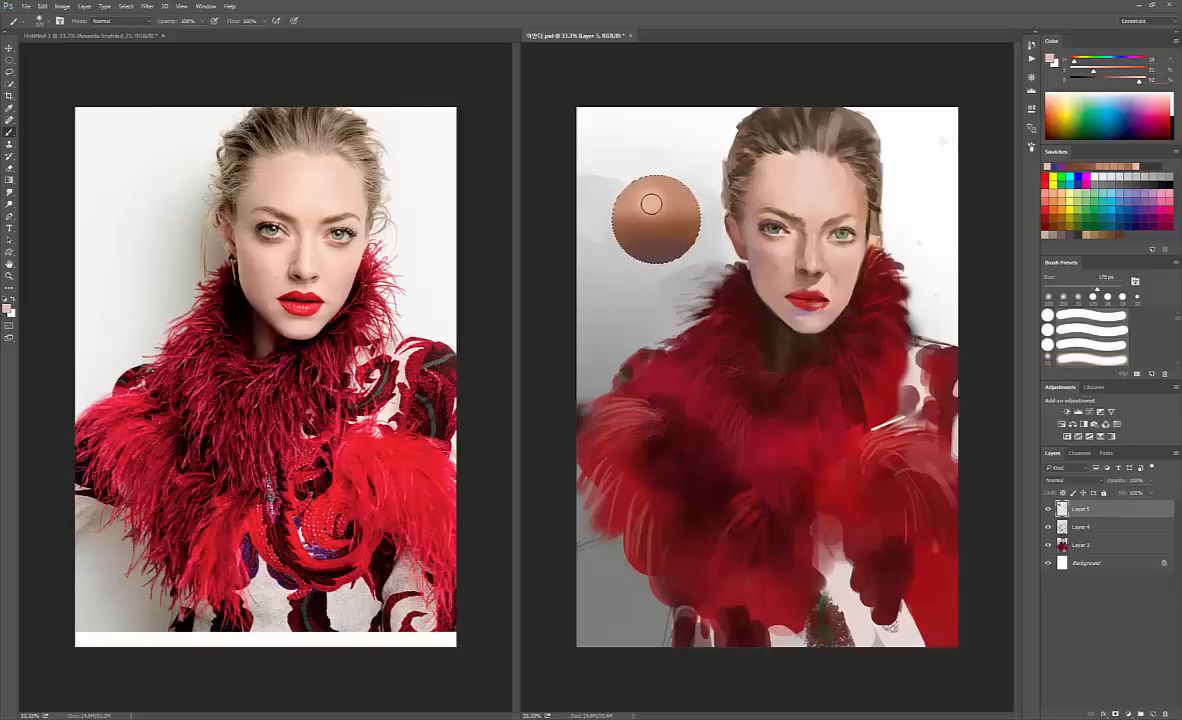
key(bracketright)
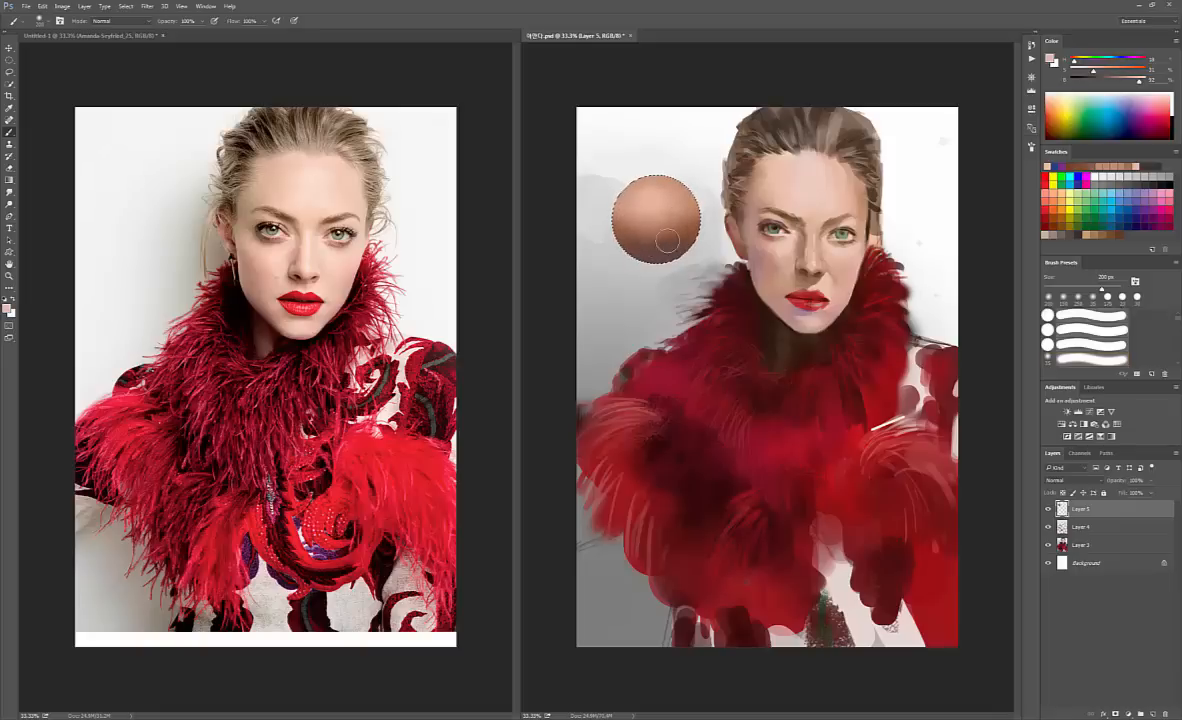
alt+click(641, 218)
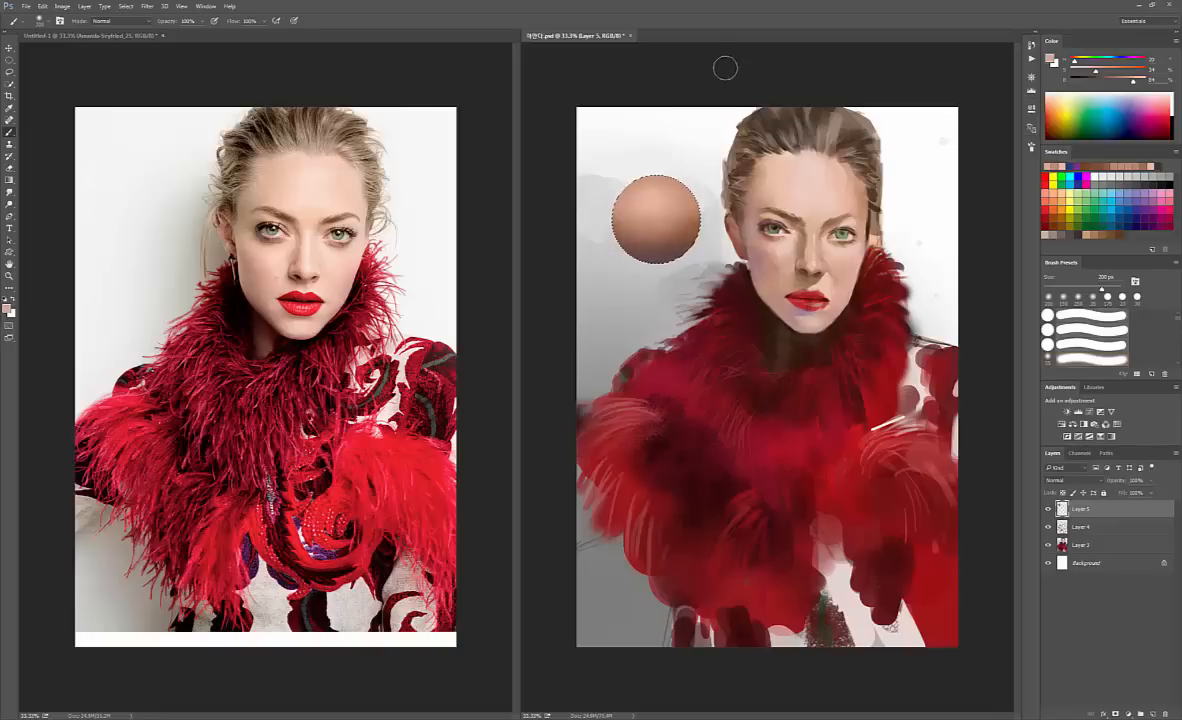
- Build up the practice sphere's upper highlight in paler sampled forehead tones, reducing the soft brush to 100 px
alt+click(807, 180)
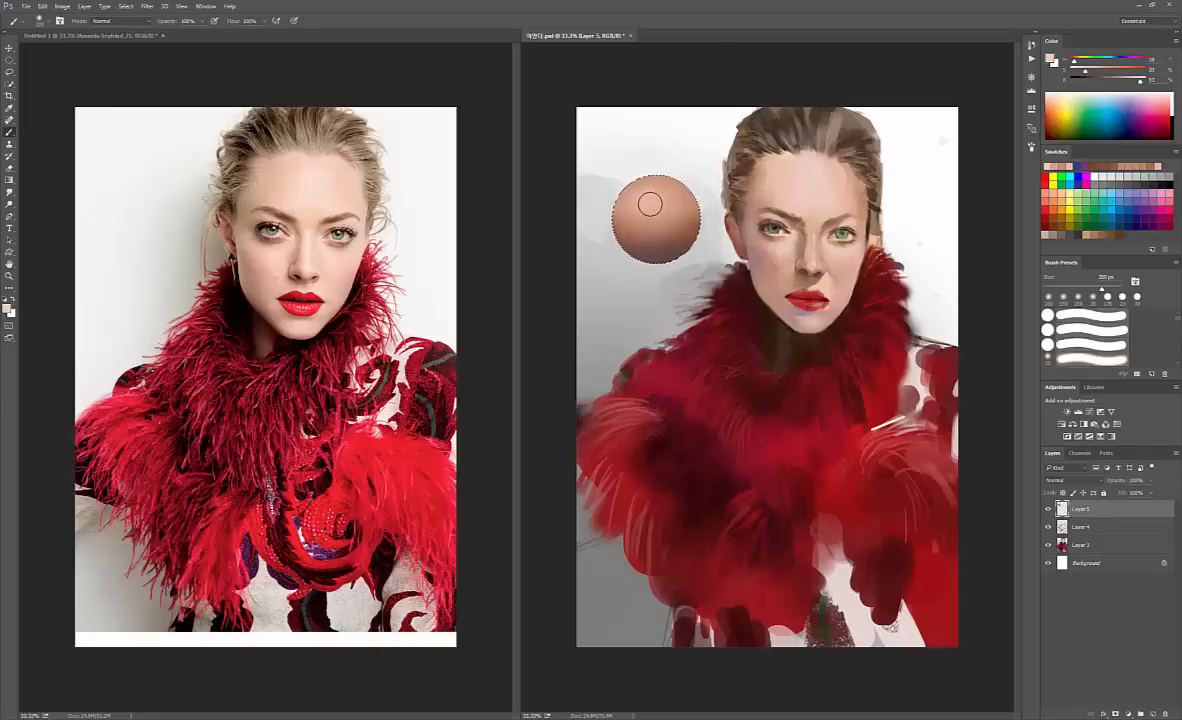
key(bracketleft)
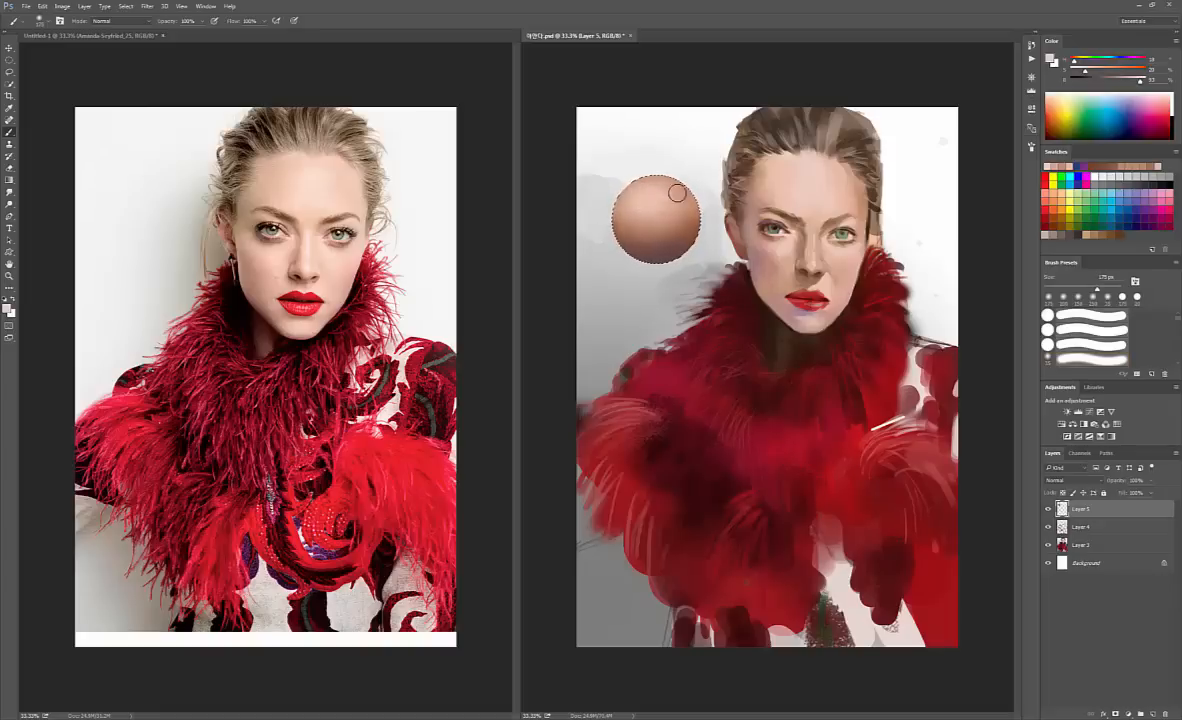
key(bracketleft)
key(bracketleft)
key(bracketleft)
alt+click(818, 169)
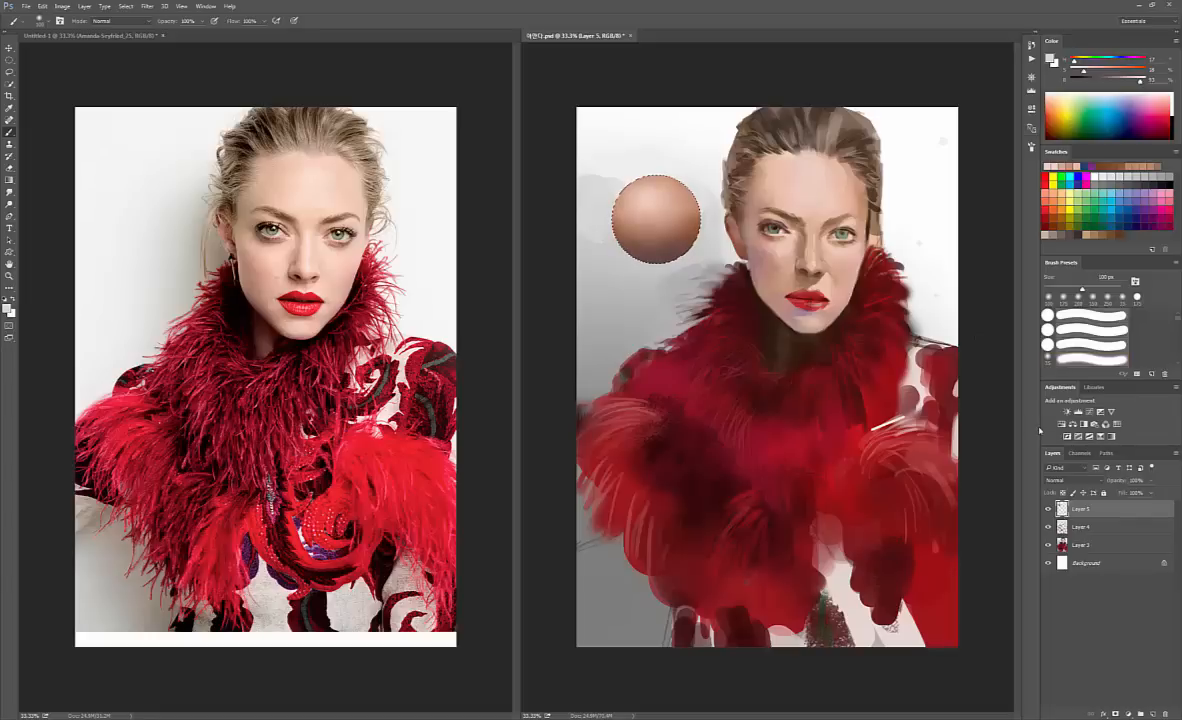
- Sample the viewer's-left cheek tone, clear the circular selection and delete the practice sphere's layer
alt+click(757, 245)
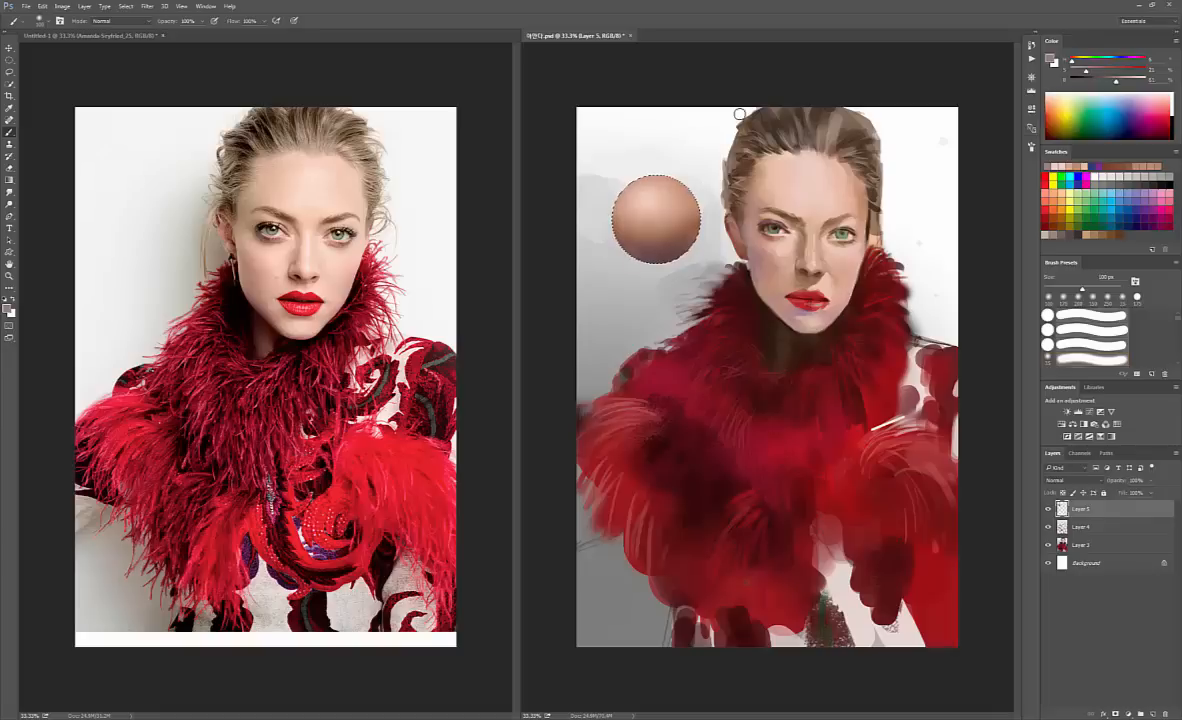
key(ctrl+d)
drag(1077, 515, 1165, 710)
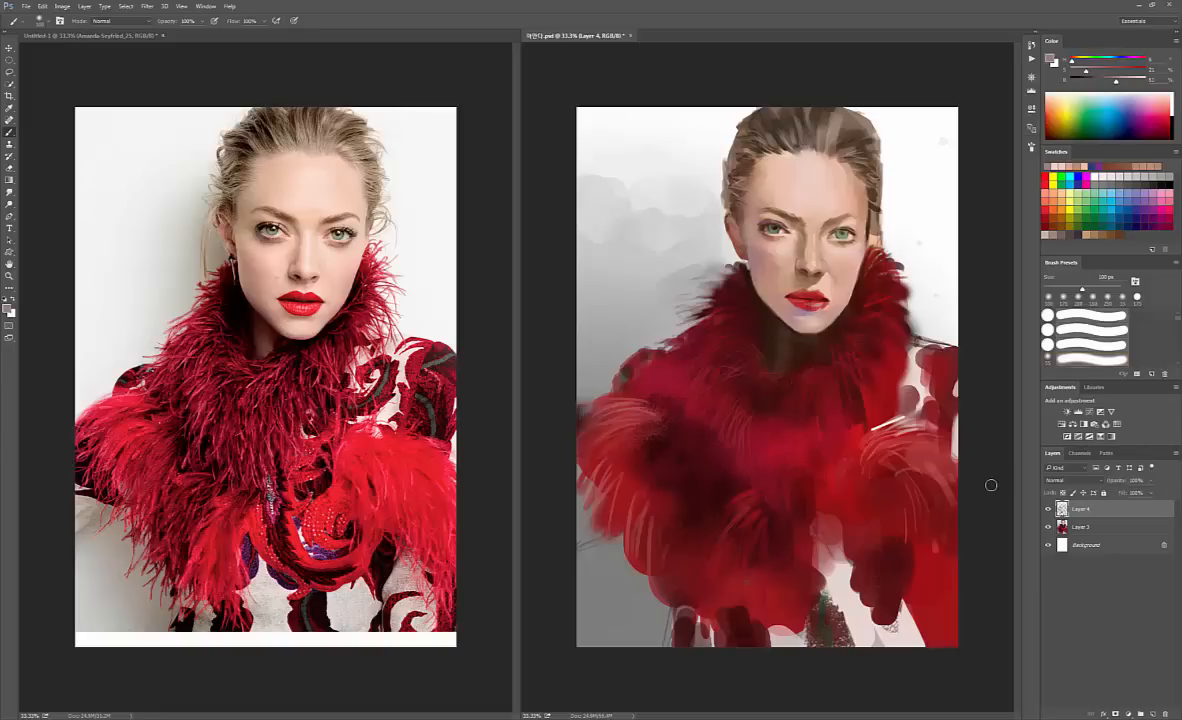
- Sample the dark maroon below the chin and redefine the viewer's-right jaw edge with a smaller soft brush
key(ctrl+minus)
key(ctrl+minus)
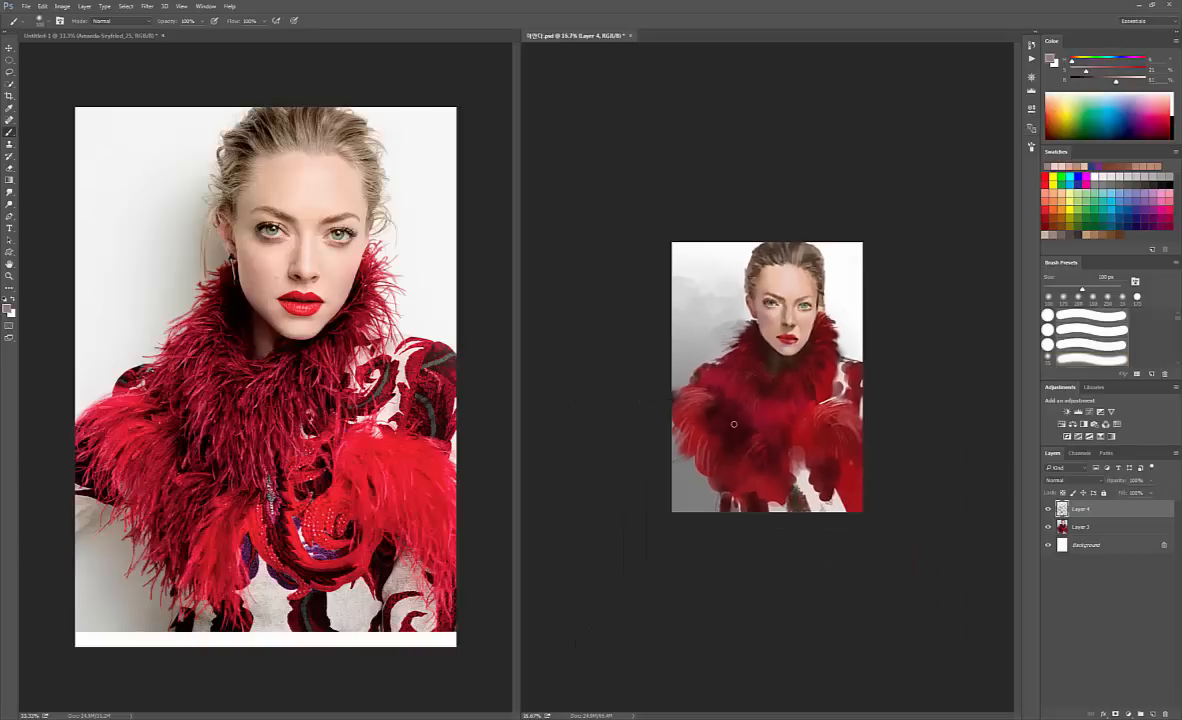
key(ctrl+minus)
key(ctrl+minus)
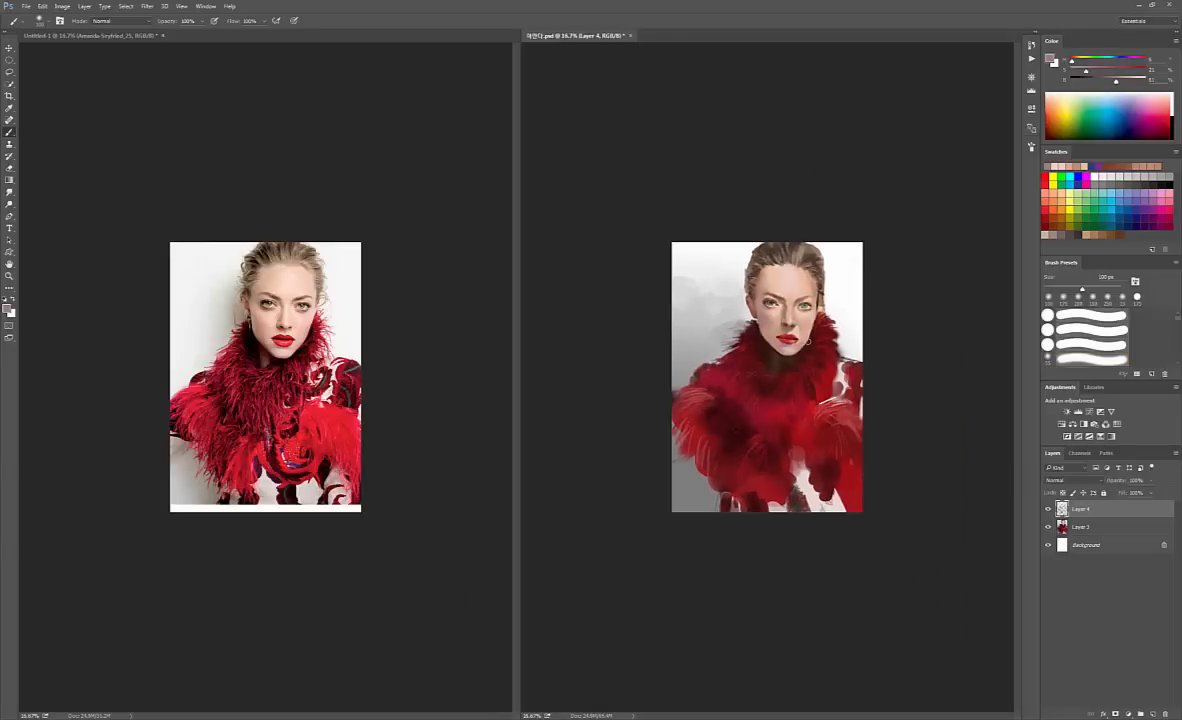
key(d)
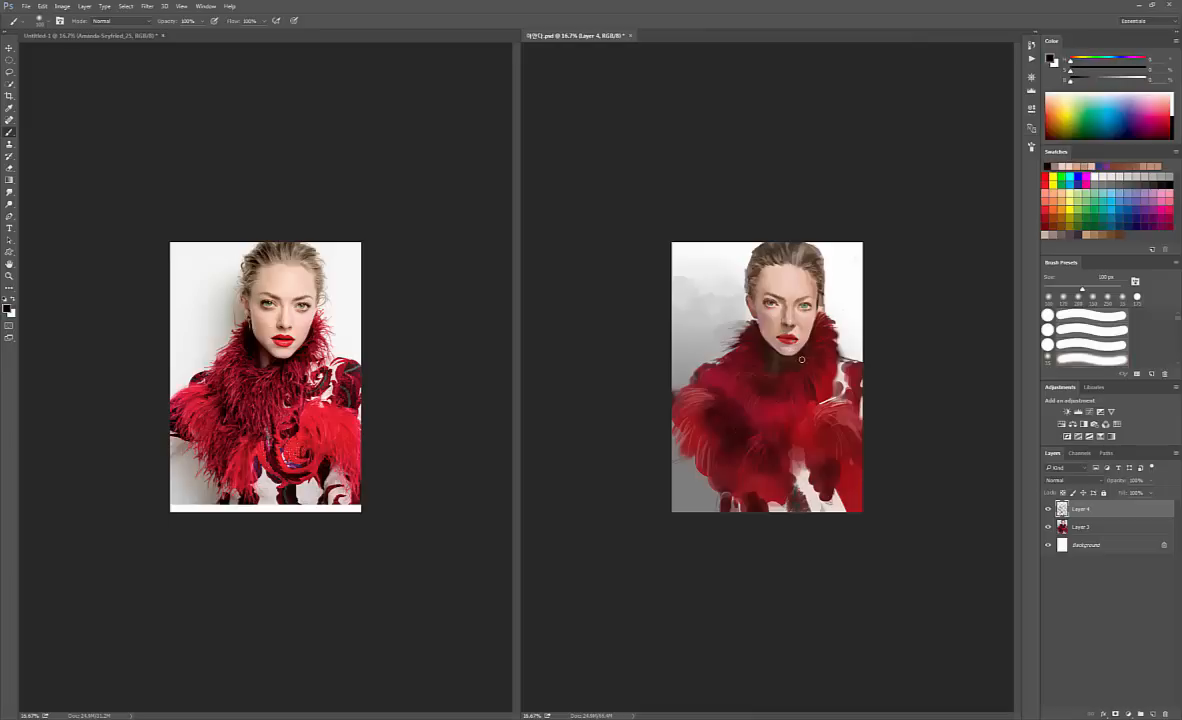
alt+click(801, 349)
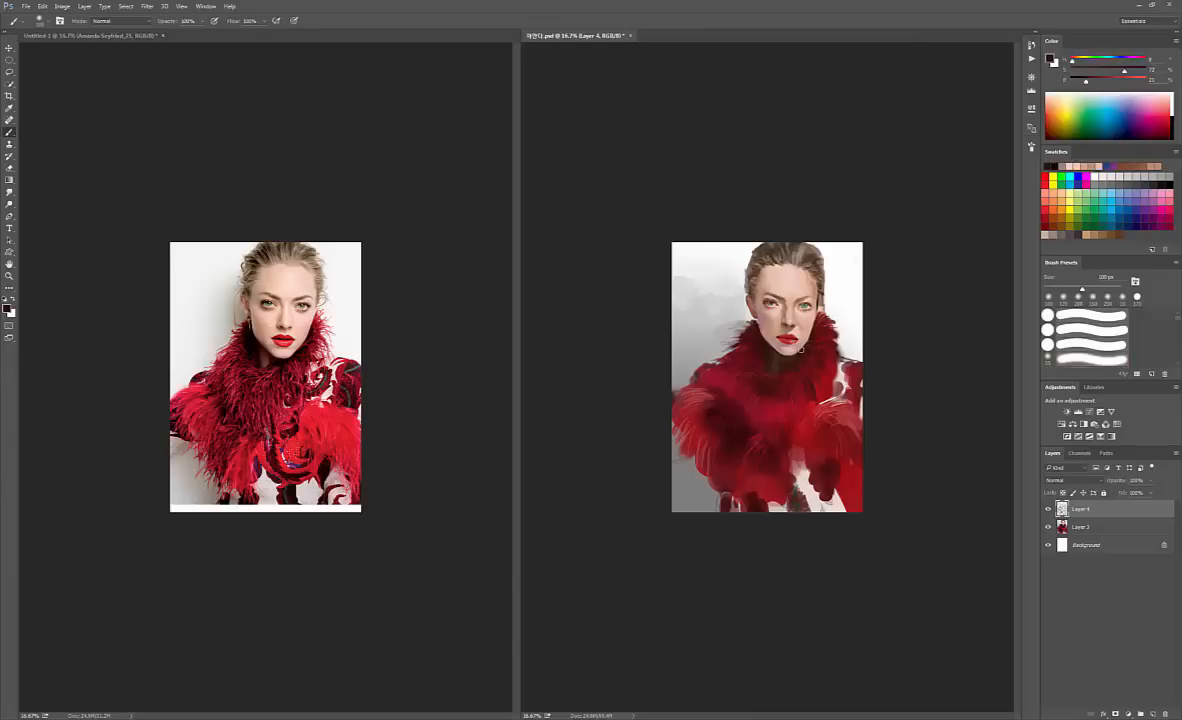
key(bracketleft)
key(bracketleft)
key(bracketleft)
key(bracketleft)
key(bracketleft)
key(bracketleft)
key(bracketleft)
- Refine the chin and jawline with sampled pink and mauve skin tones and the dark neck shadow colour, using a 25 px brush
alt+click(803, 339)
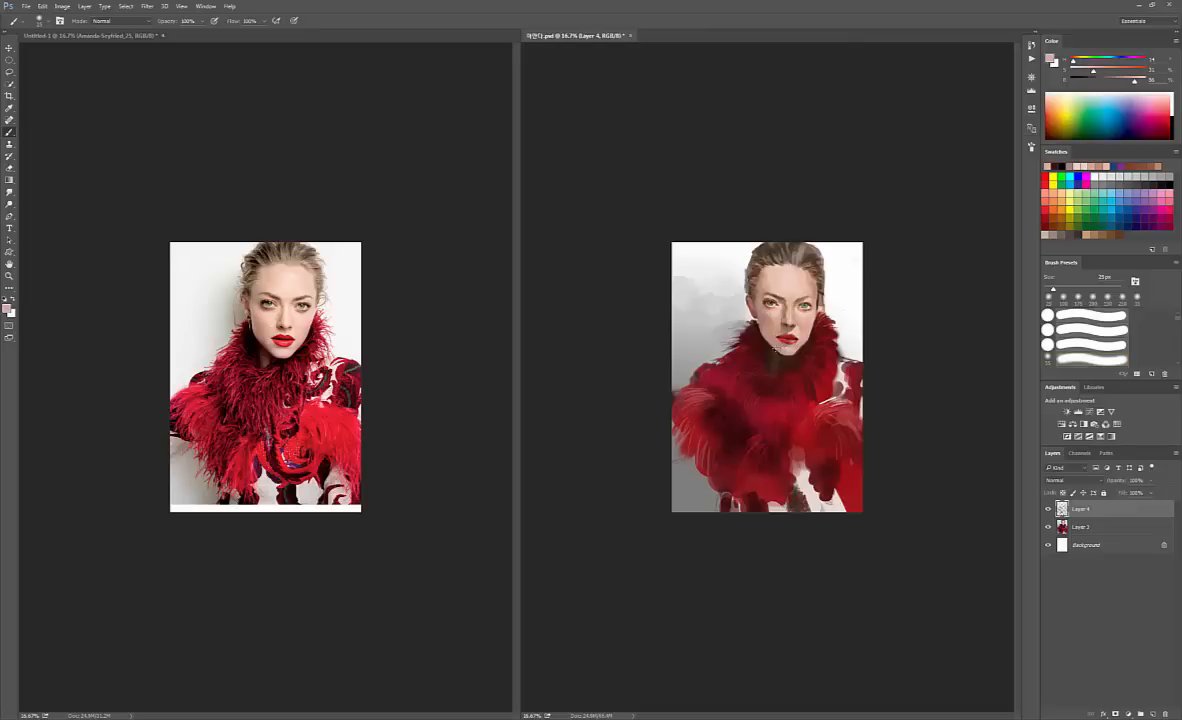
alt+click(782, 348)
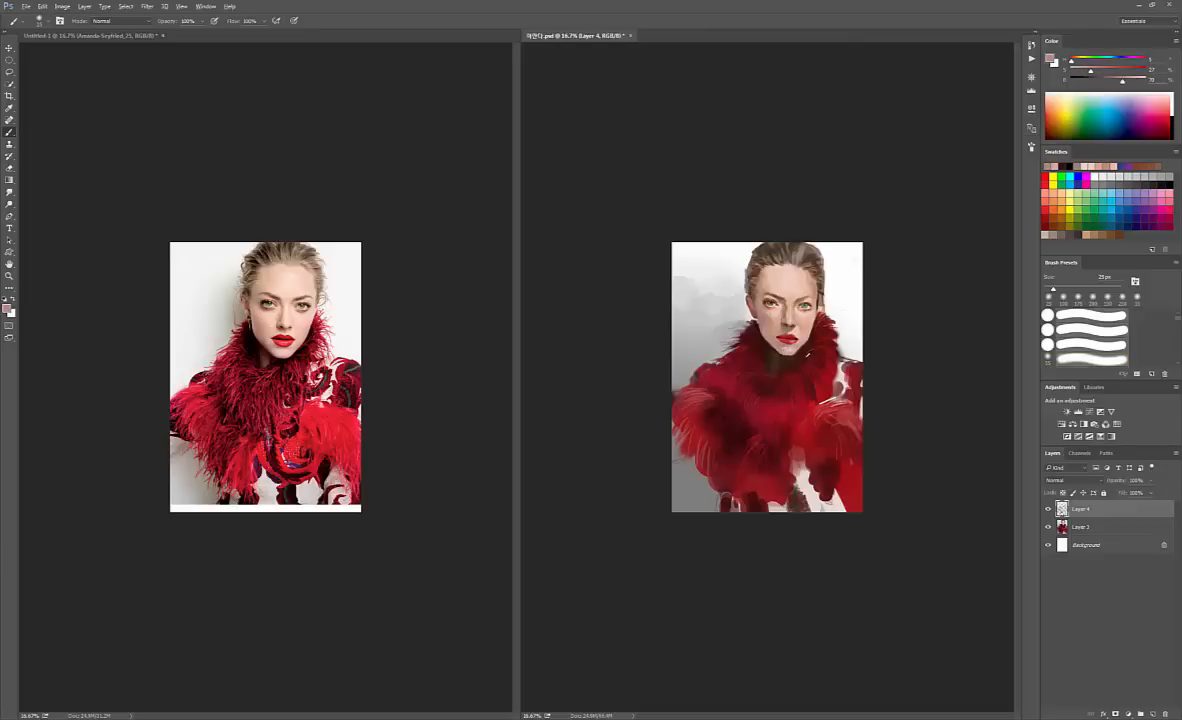
alt+click(789, 351)
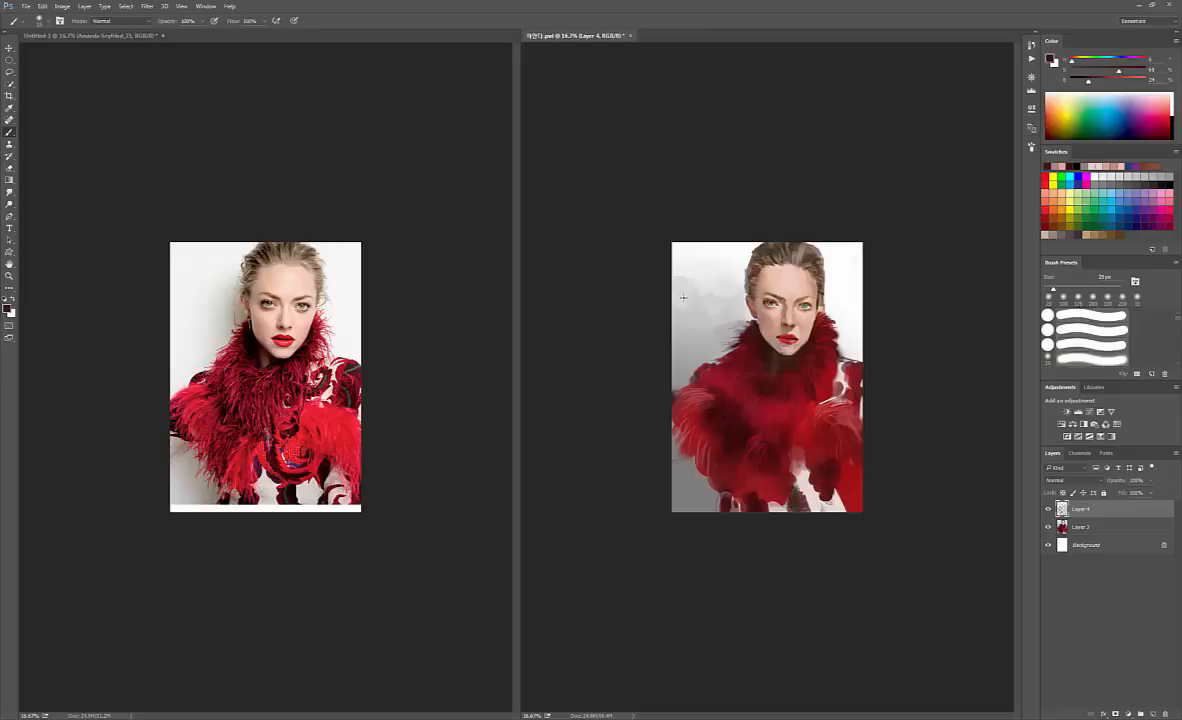
- Try to lift the lassoed area around the viewer's-left eye from Layer 4, and merge that layer into Layer 3
key(l)
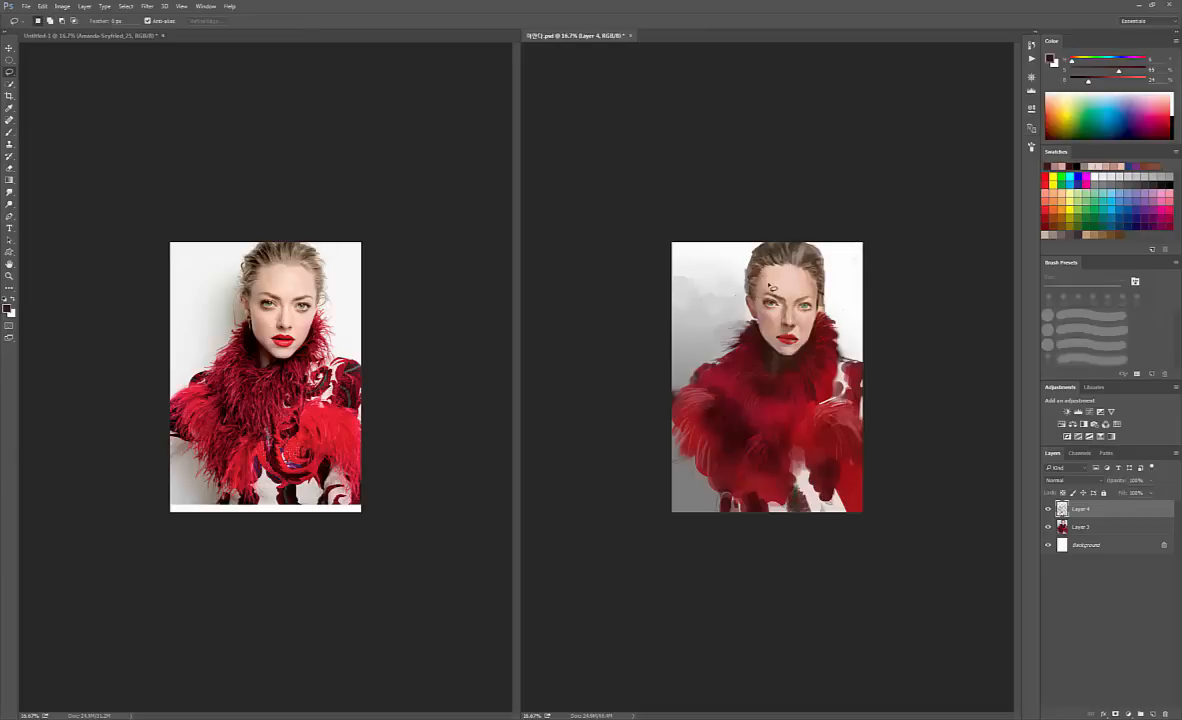
drag(774, 315, 760, 305)
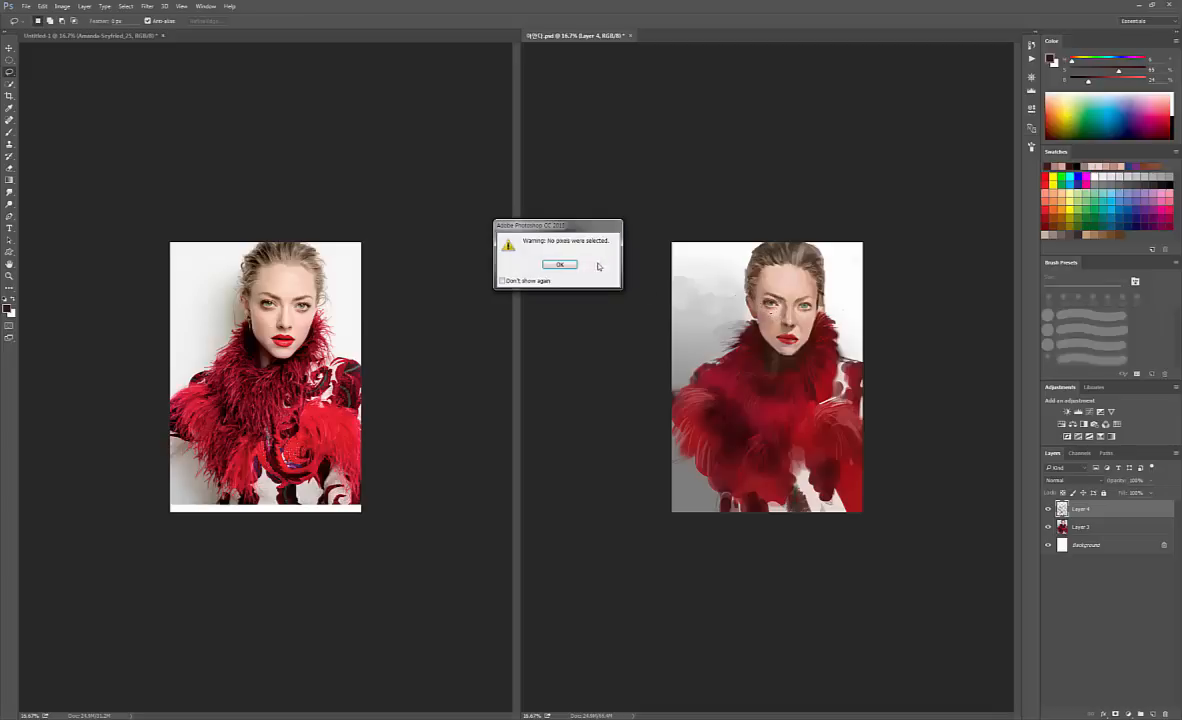
click(559, 264)
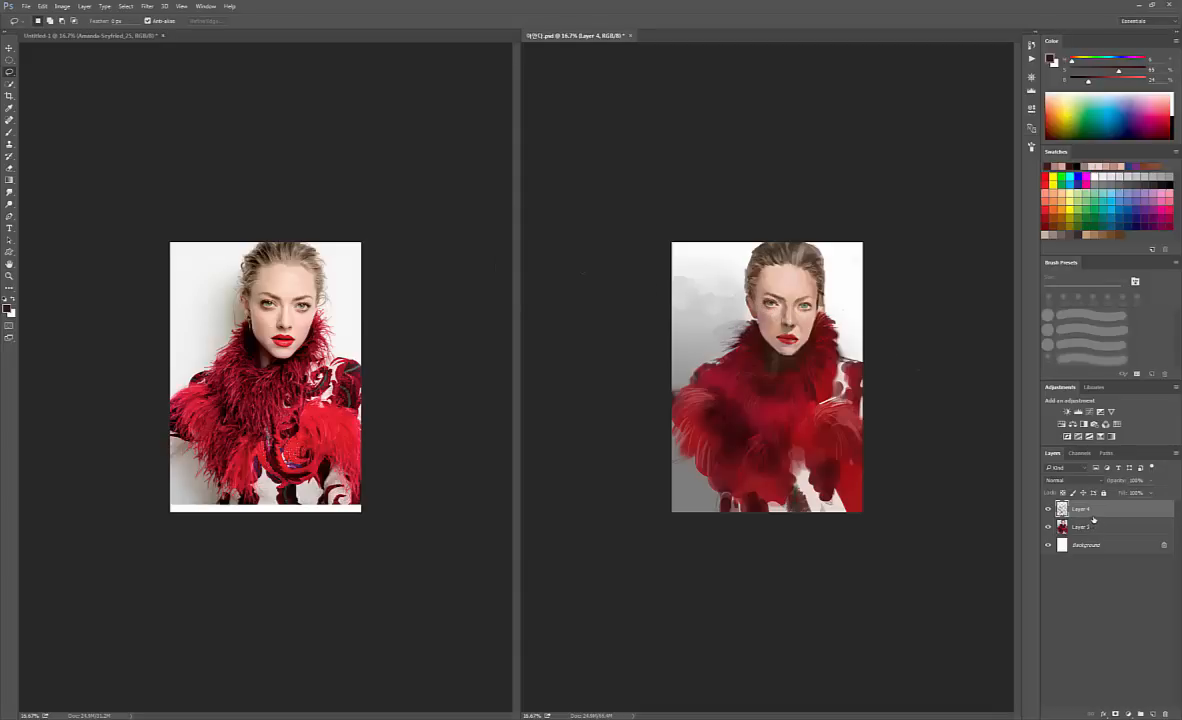
key(ctrl+e)
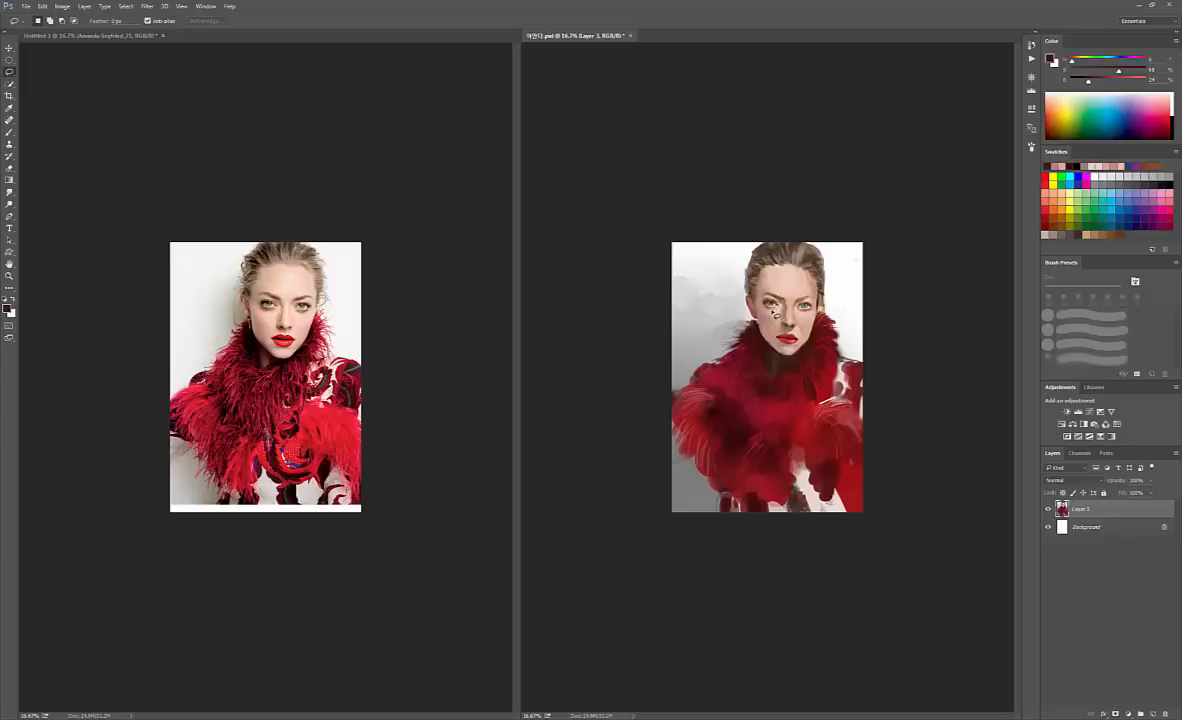
- Copy the lassoed viewer's-left eye to its own layer, nudge it slightly toward the nose and merge it into the portrait layer
mouse_move(771, 316)
mouse_down()
mouse_move(762, 302)
mouse_move(777, 295)
mouse_move(787, 309)
mouse_move(770, 313)
mouse_up()
key(ctrl+j)
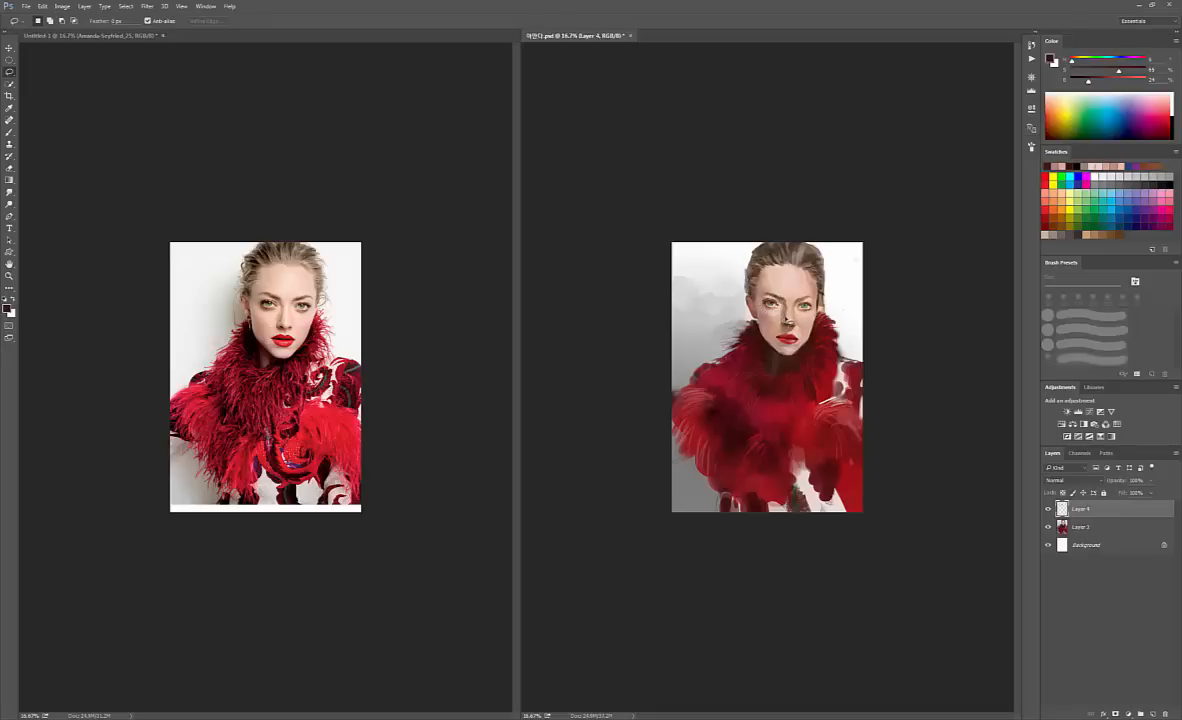
key(v)
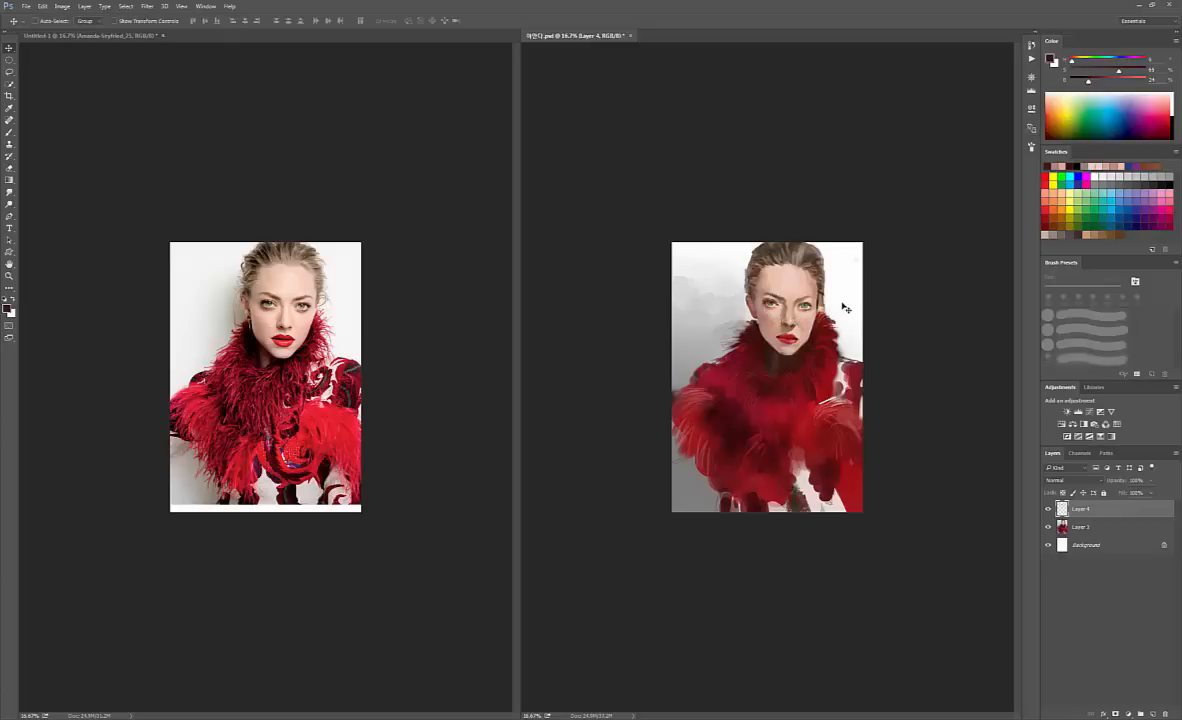
key(Right)
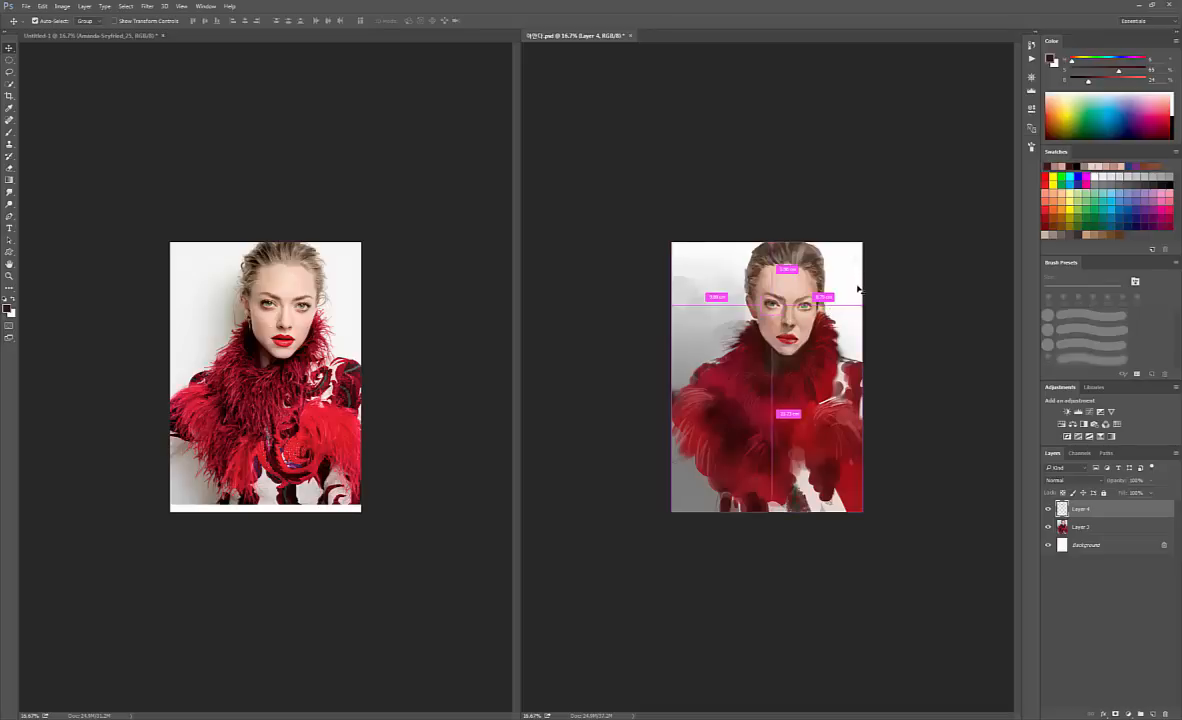
key(ctrl+e)
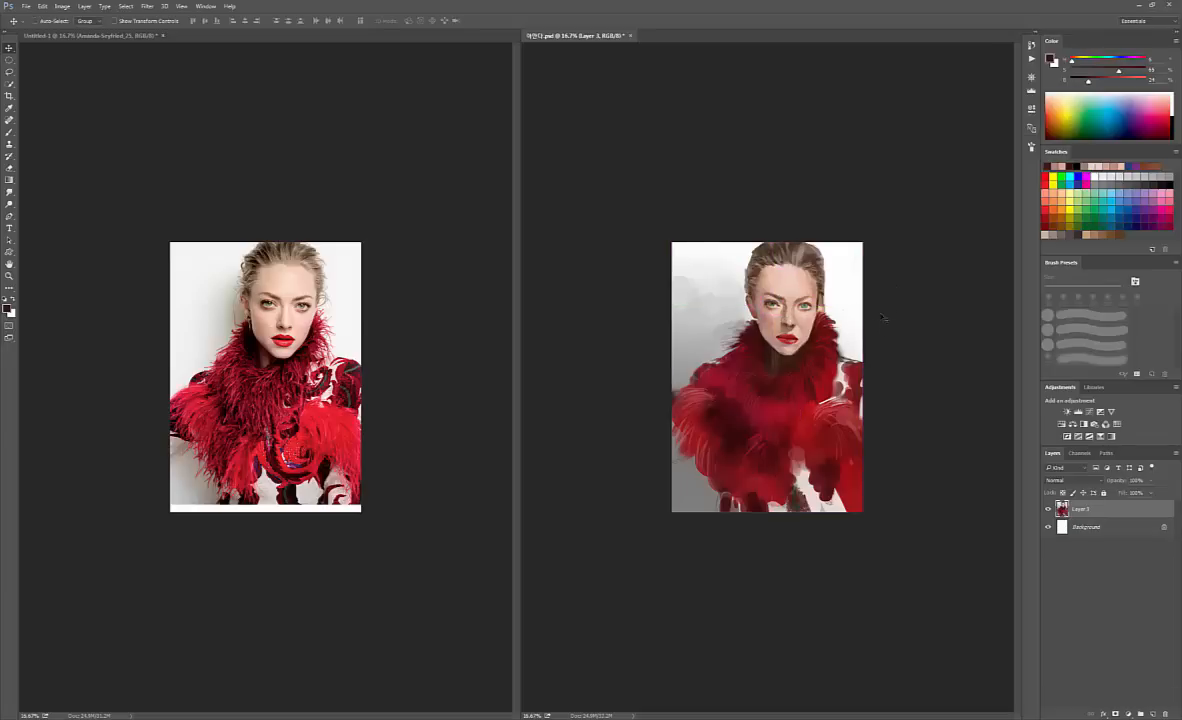
key(ctrl+shift+alt+n)
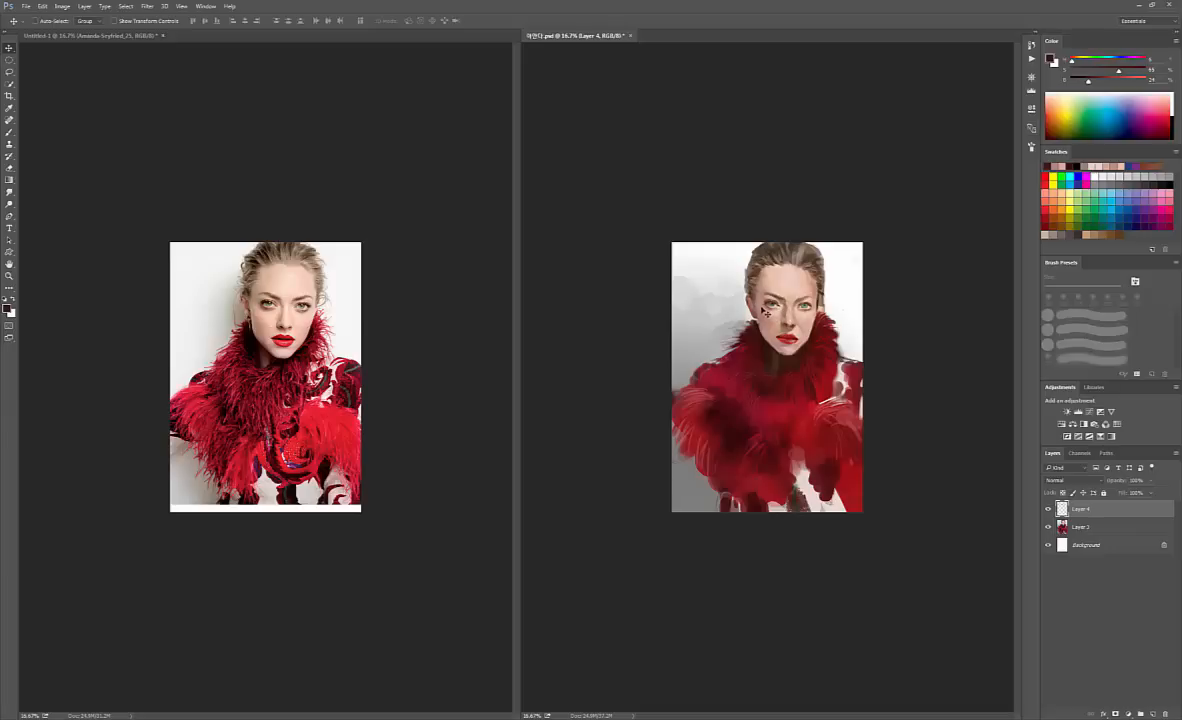
key(l)
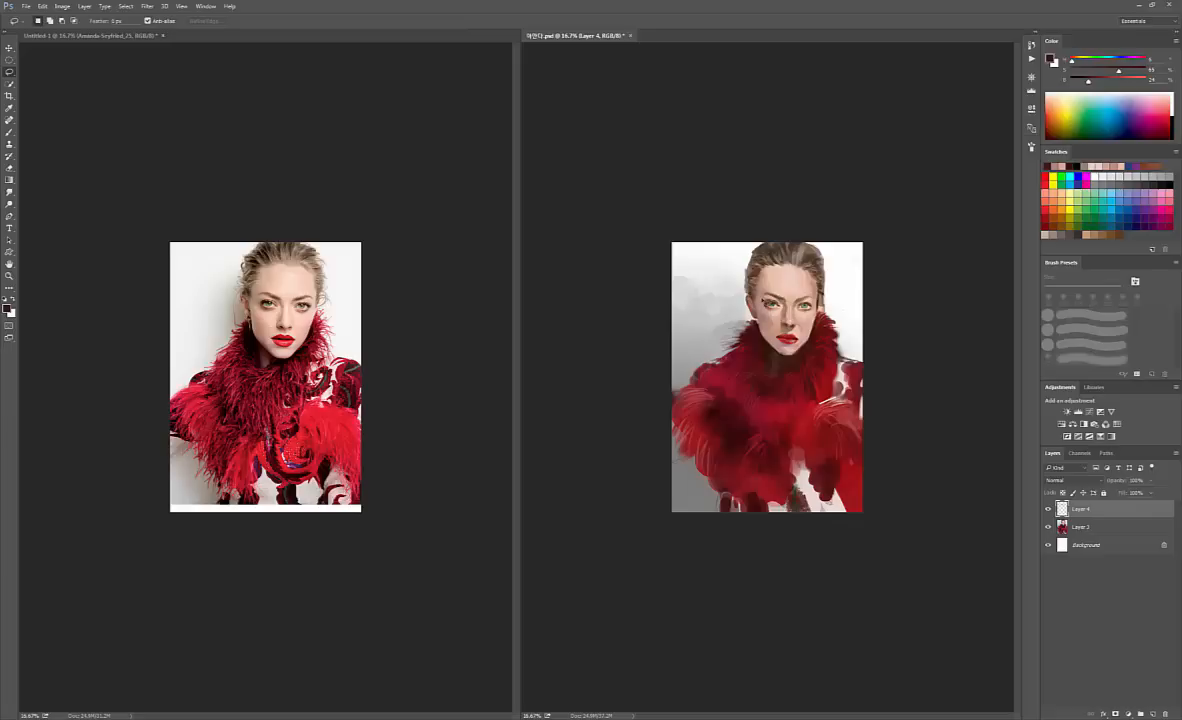
key(ctrl+e)
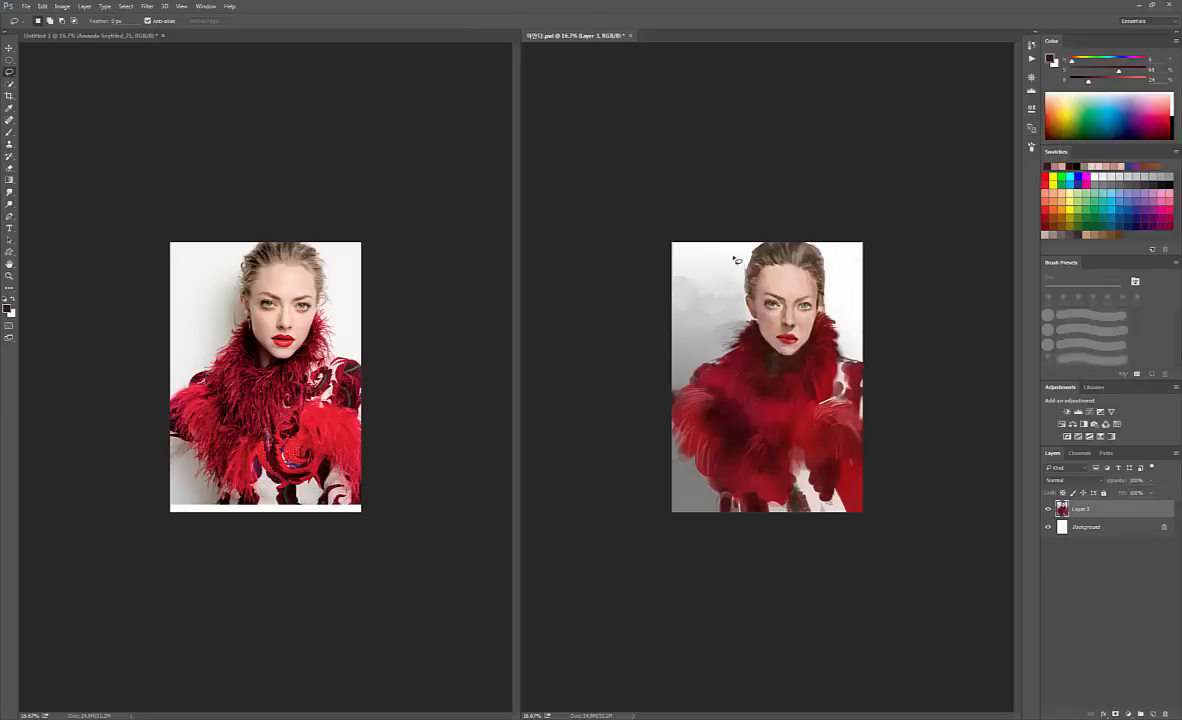
- Lasso the head, copy it to its own layer for repositioning and merge it back into the portrait layer
mouse_move(744, 253)
mouse_down()
mouse_move(766, 362)
mouse_move(747, 355)
mouse_move(737, 320)
mouse_move(752, 246)
mouse_up()
key(ctrl+j)
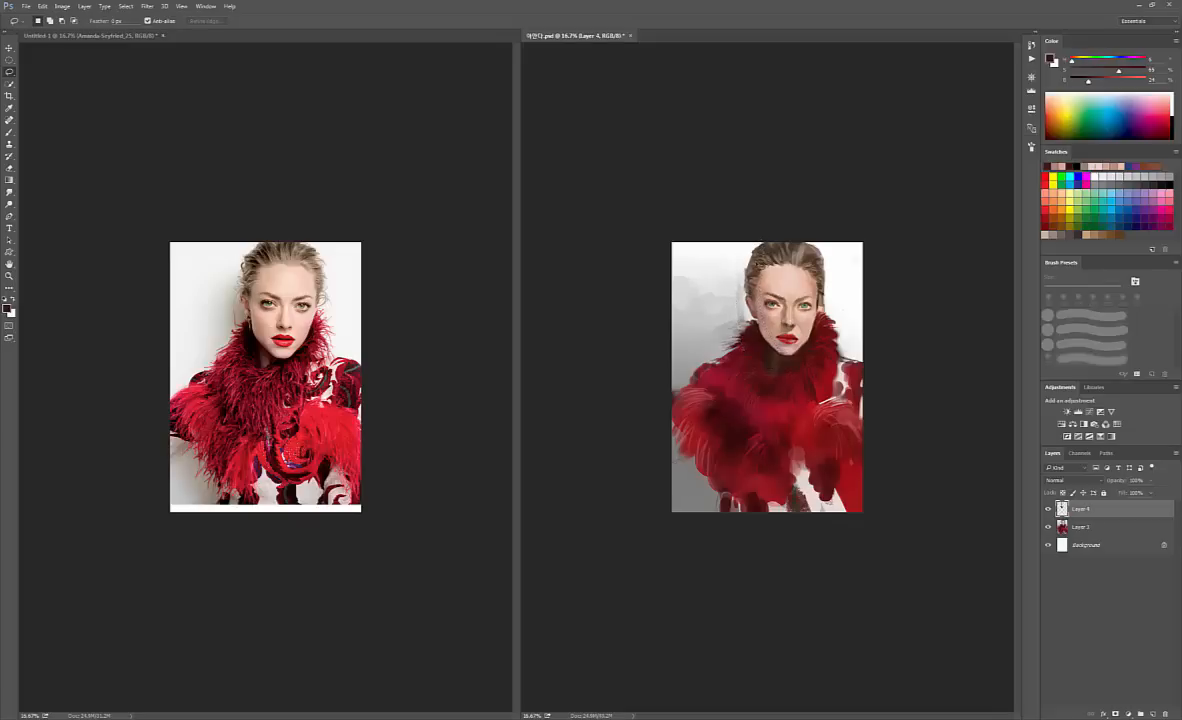
key(v)
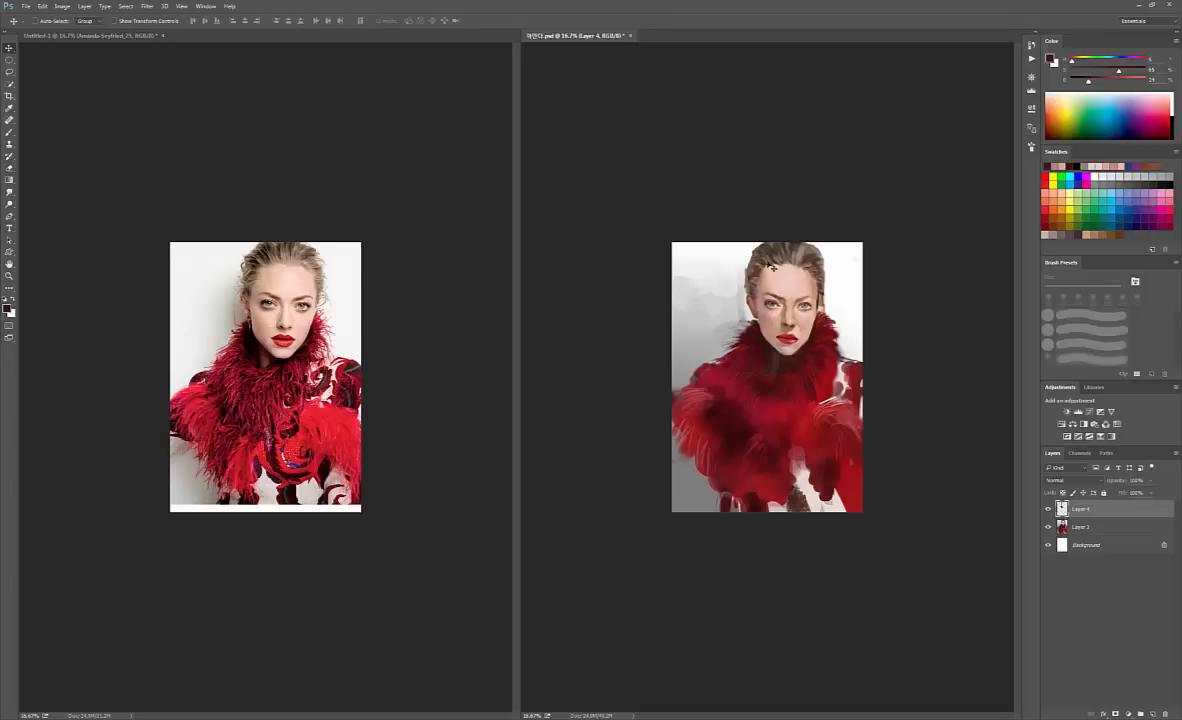
key(ctrl+e)
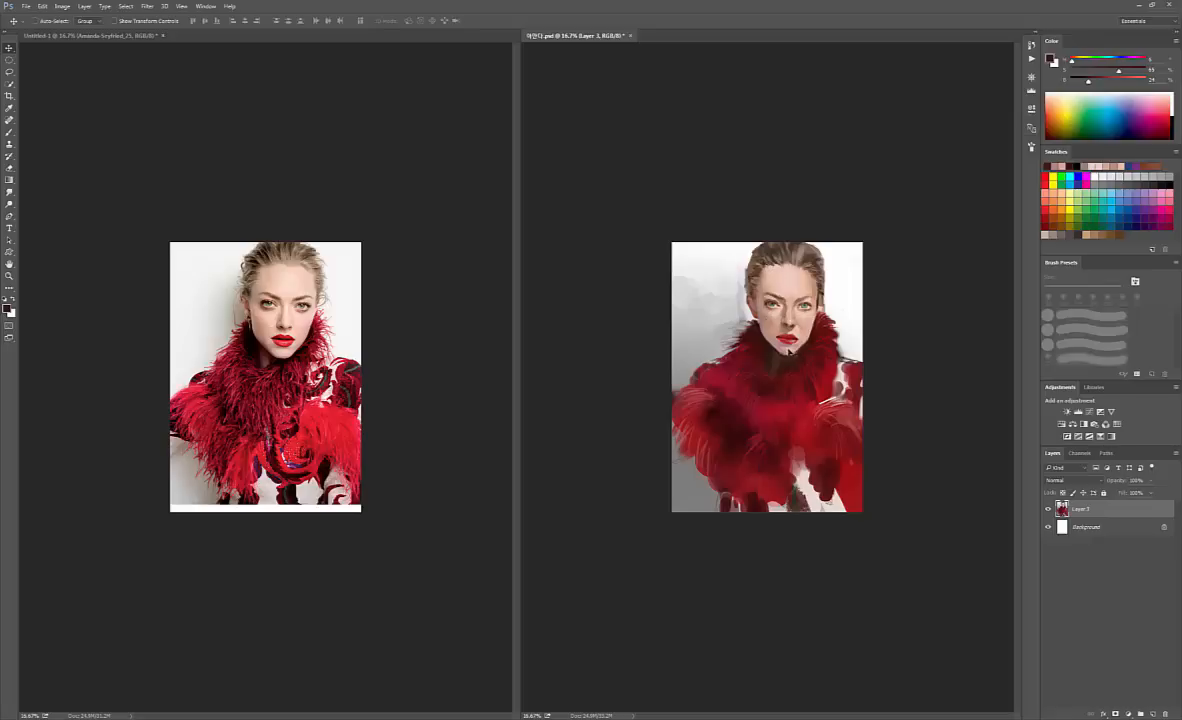
- Sample the pinkish skin tone on the viewer's-left jaw beside the mouth for brush work on the face
key(b)
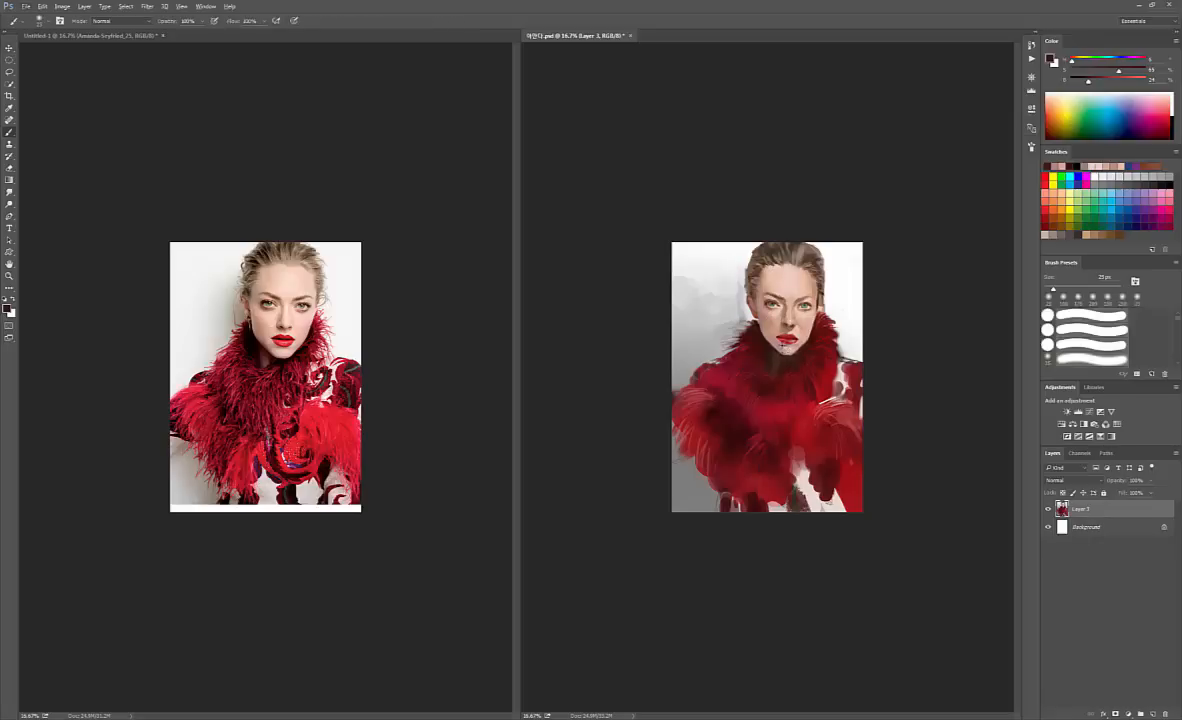
alt+click(775, 343)
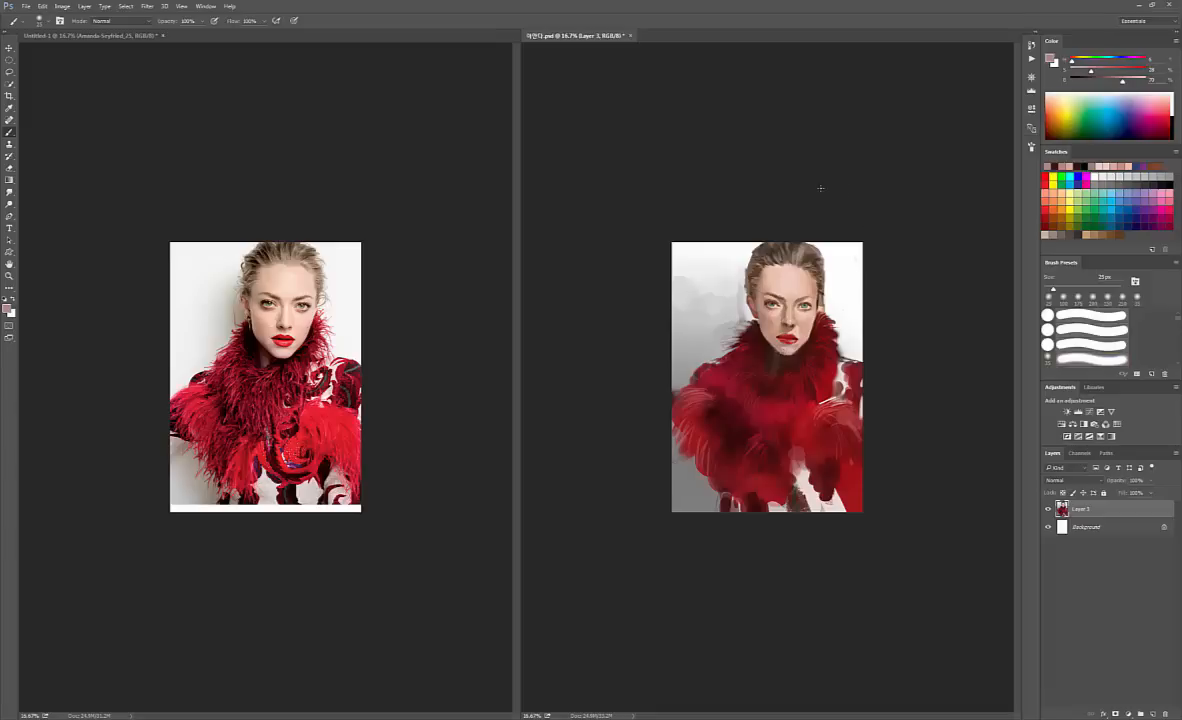
key(ctrl+plus)
key(ctrl+plus)
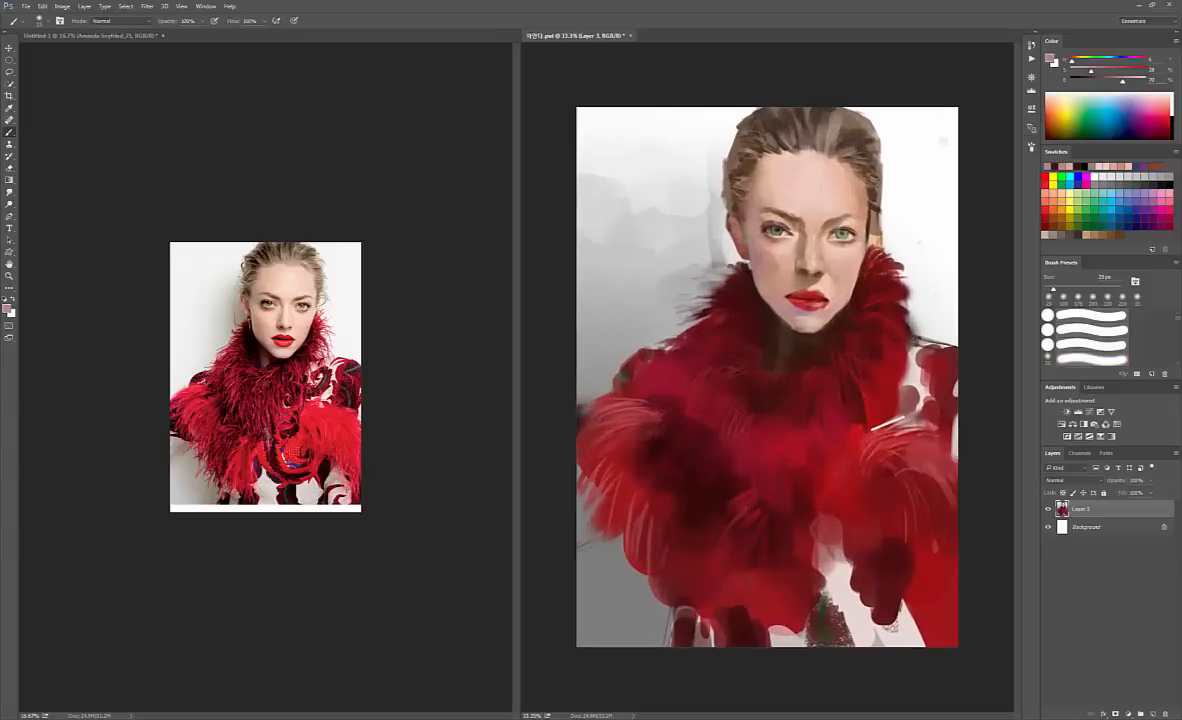